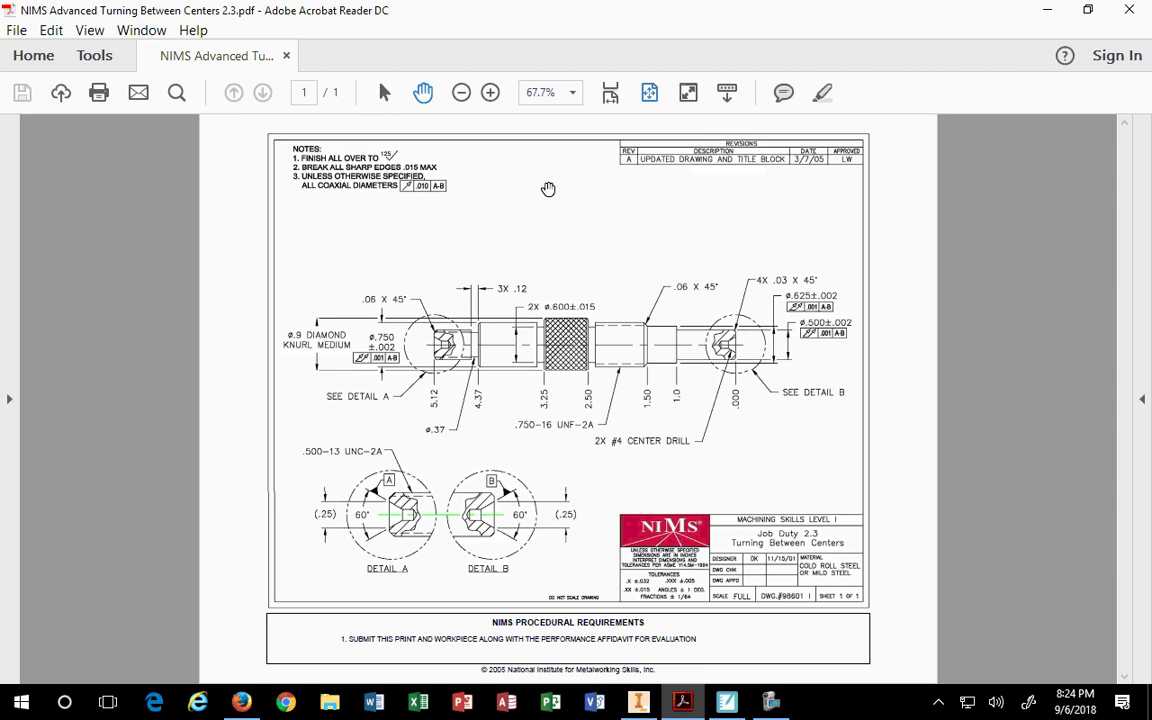
- Snap the Acrobat Reader shaft drawing to the right half of the screen beside Inventor
key(super+Right)
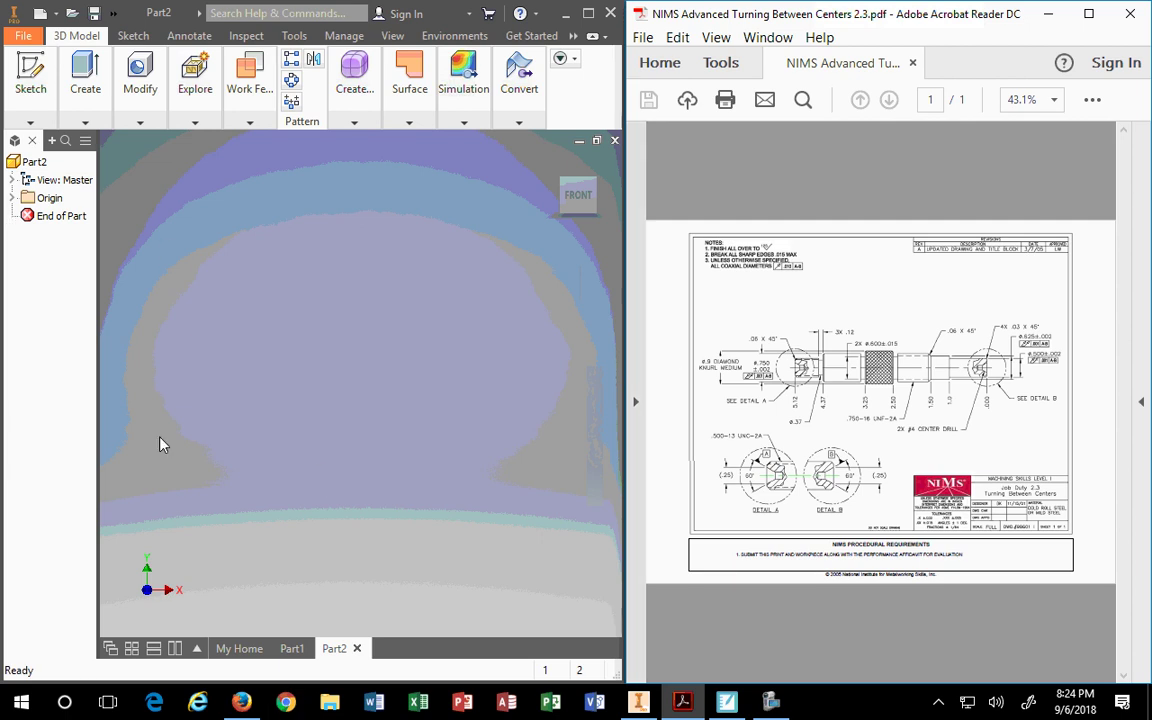
- Show the origin planes, axes and Center Point, angle the view, then maximize the shaft drawing
click(12, 197)
click(66, 216)
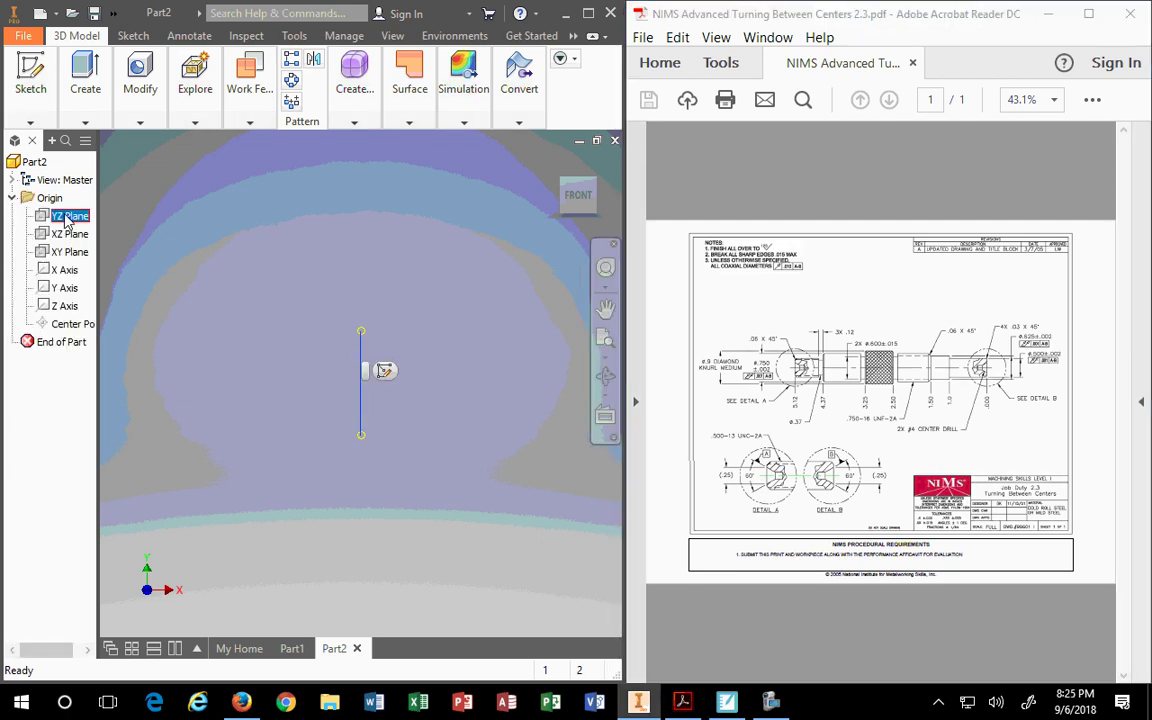
shift+click(70, 335)
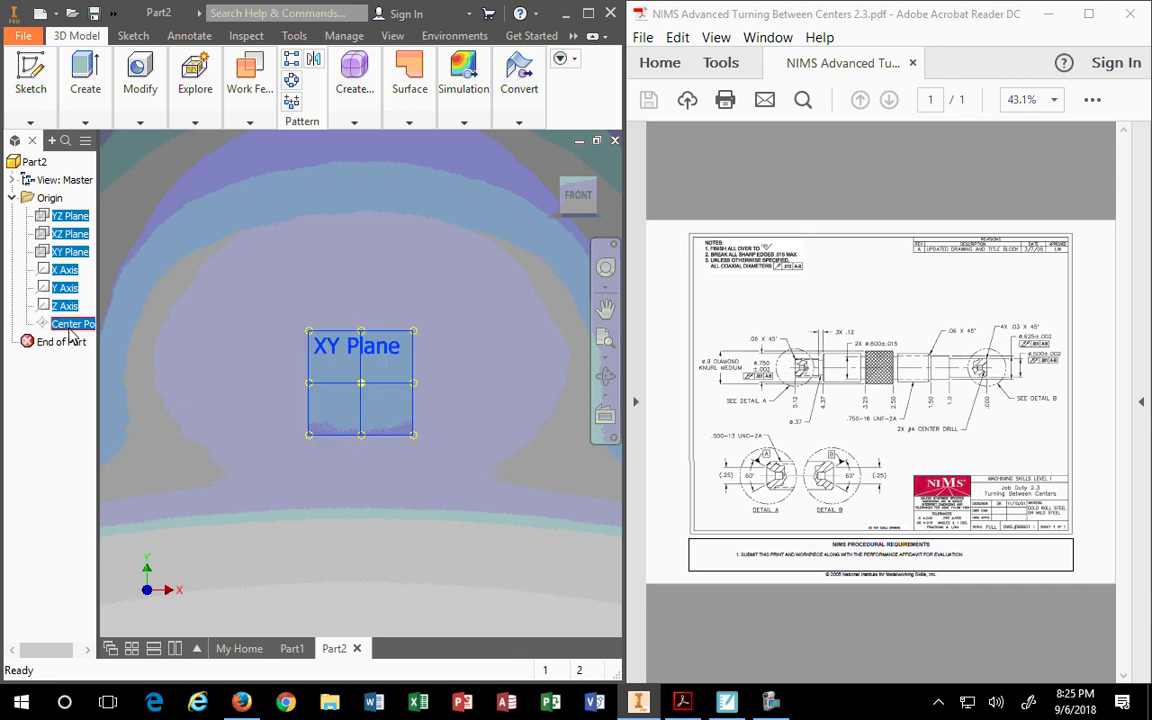
right_click(72, 337)
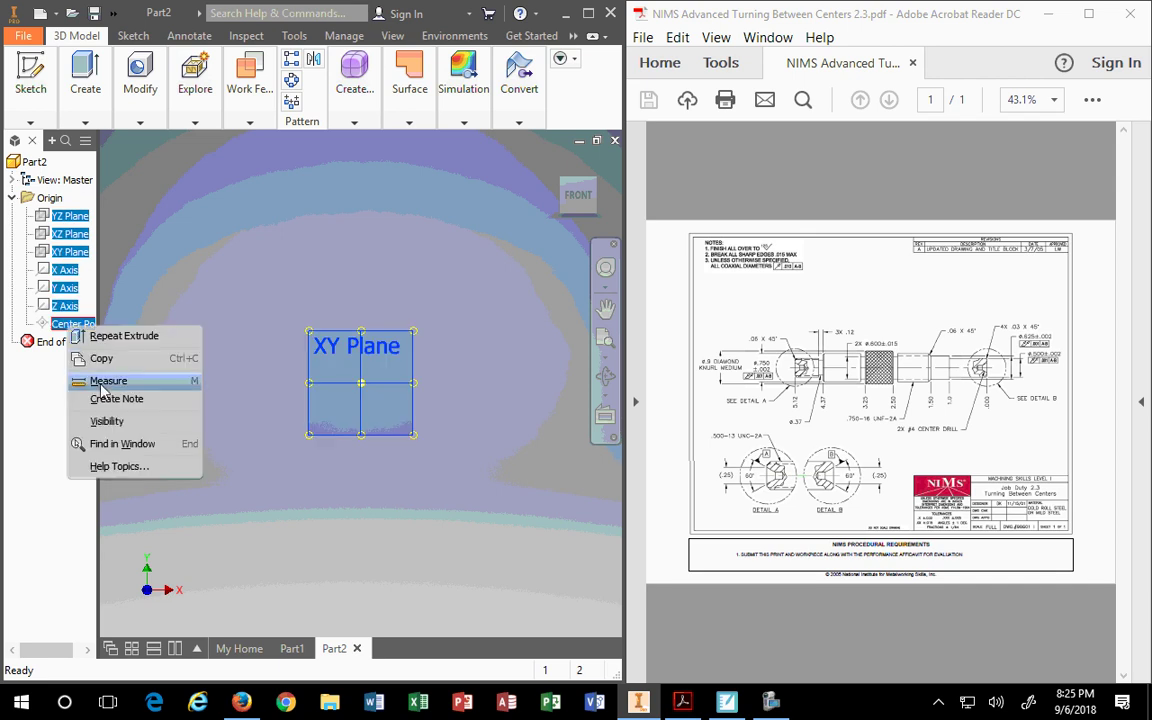
click(112, 424)
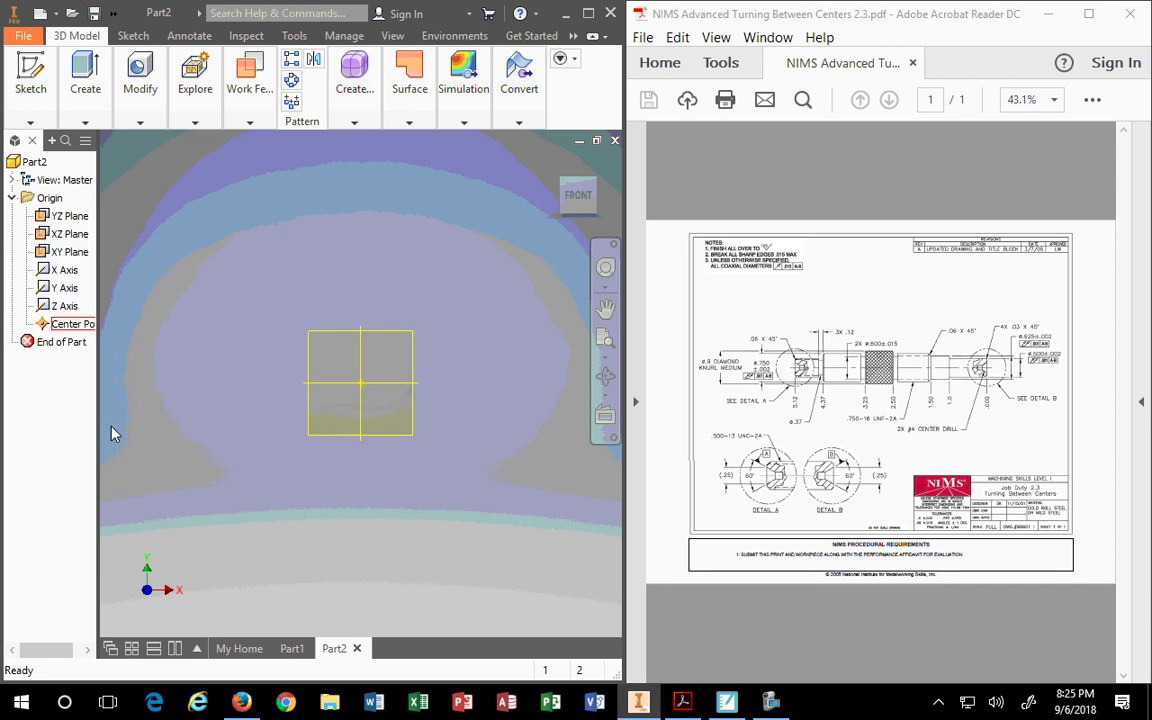
click(555, 170)
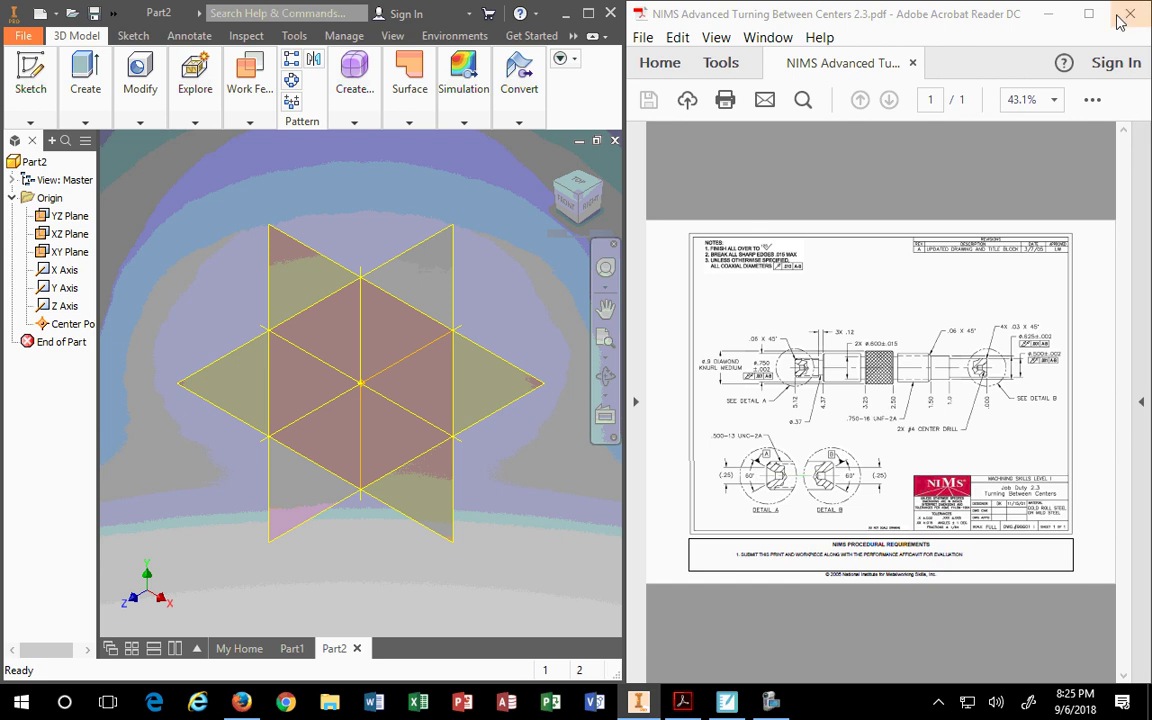
double_click(1014, 11)
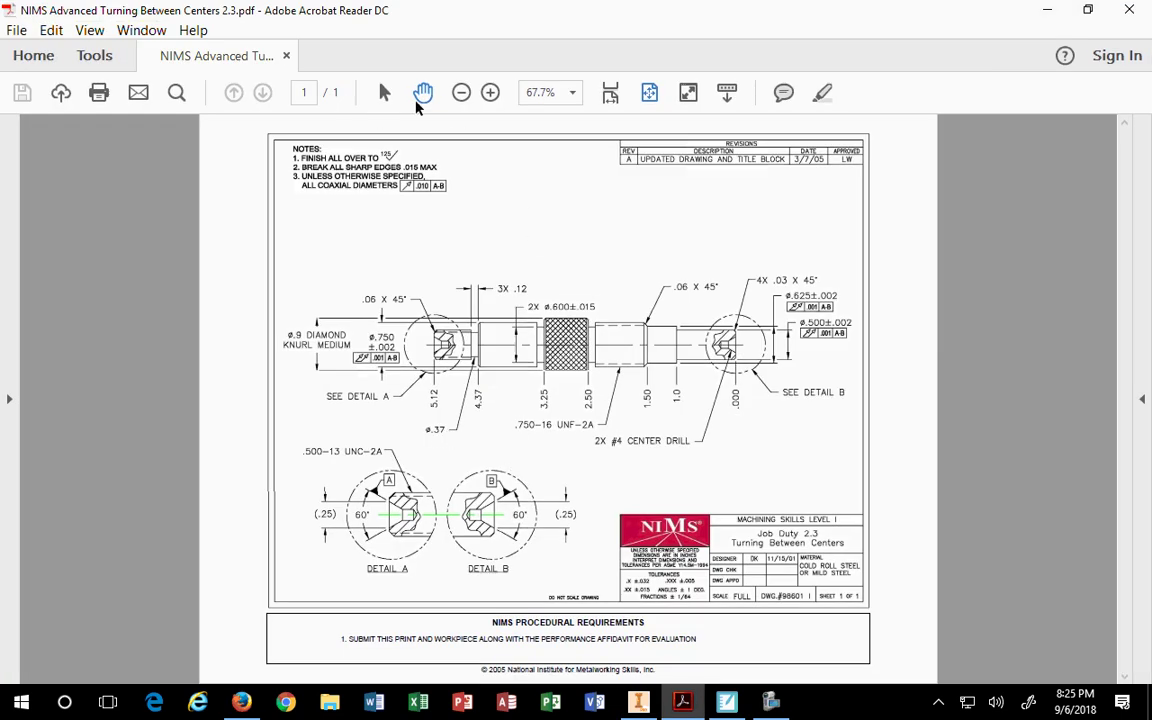
- Set the drawing zoom to 100% and scroll through its dimensions, detail views and title block
click(573, 93)
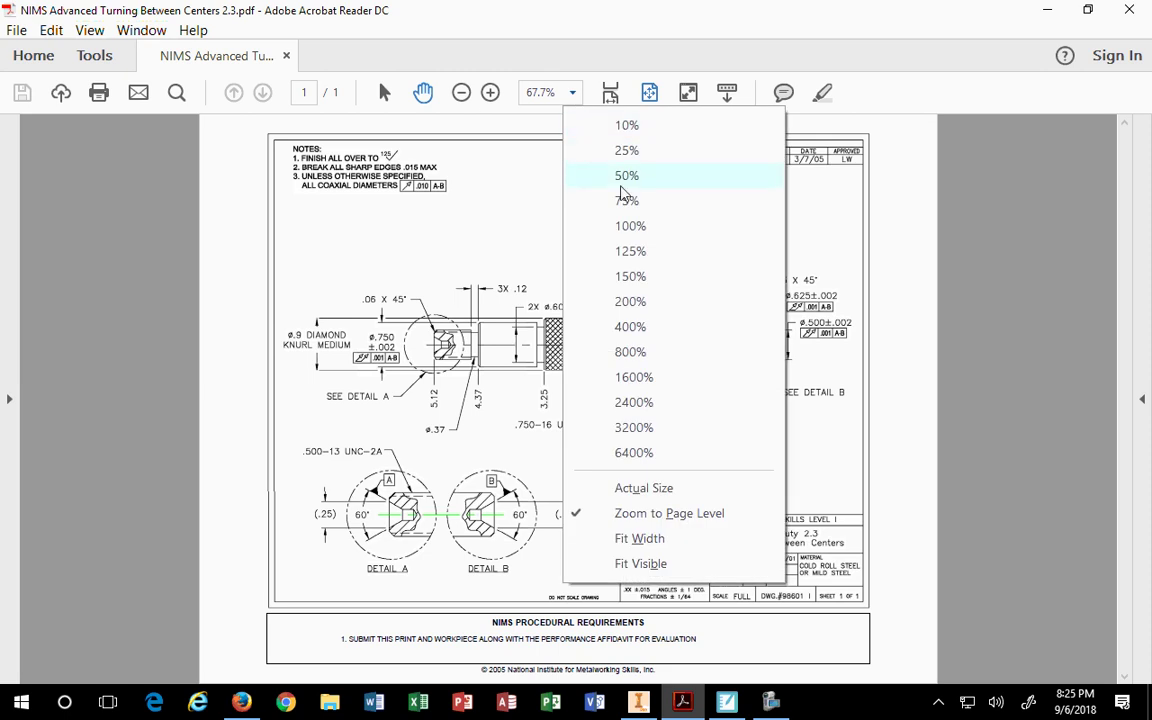
click(633, 228)
scroll(607, 342, down, 4)
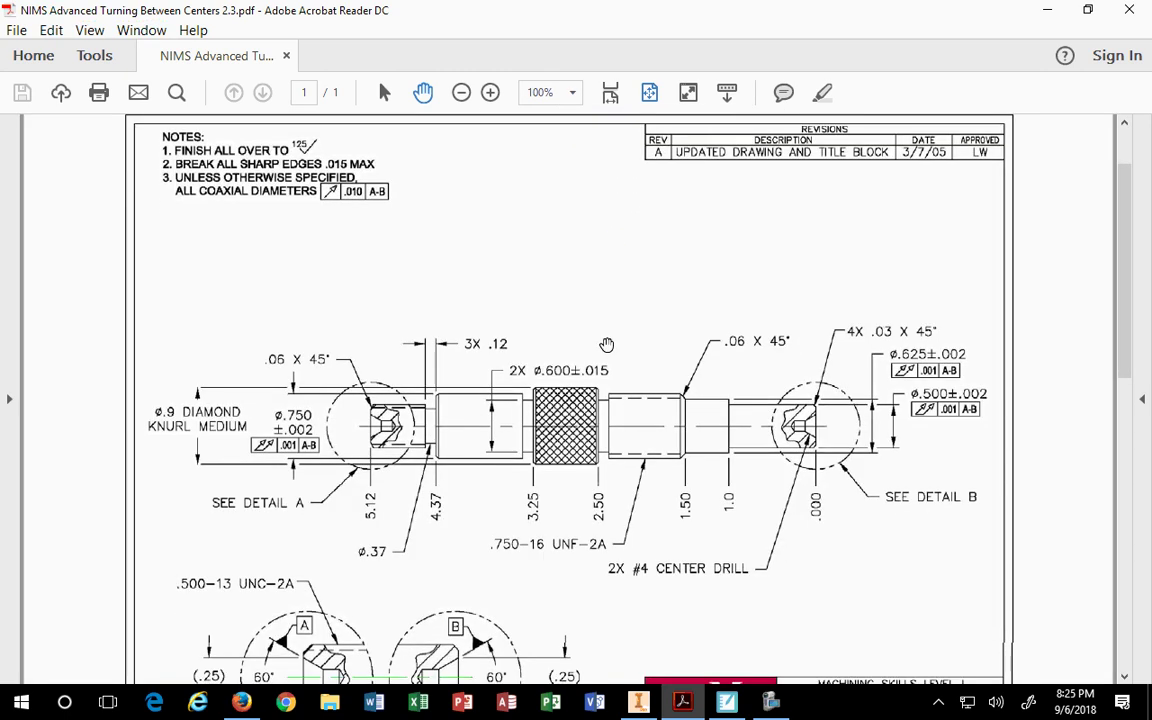
scroll(607, 342, down, 3)
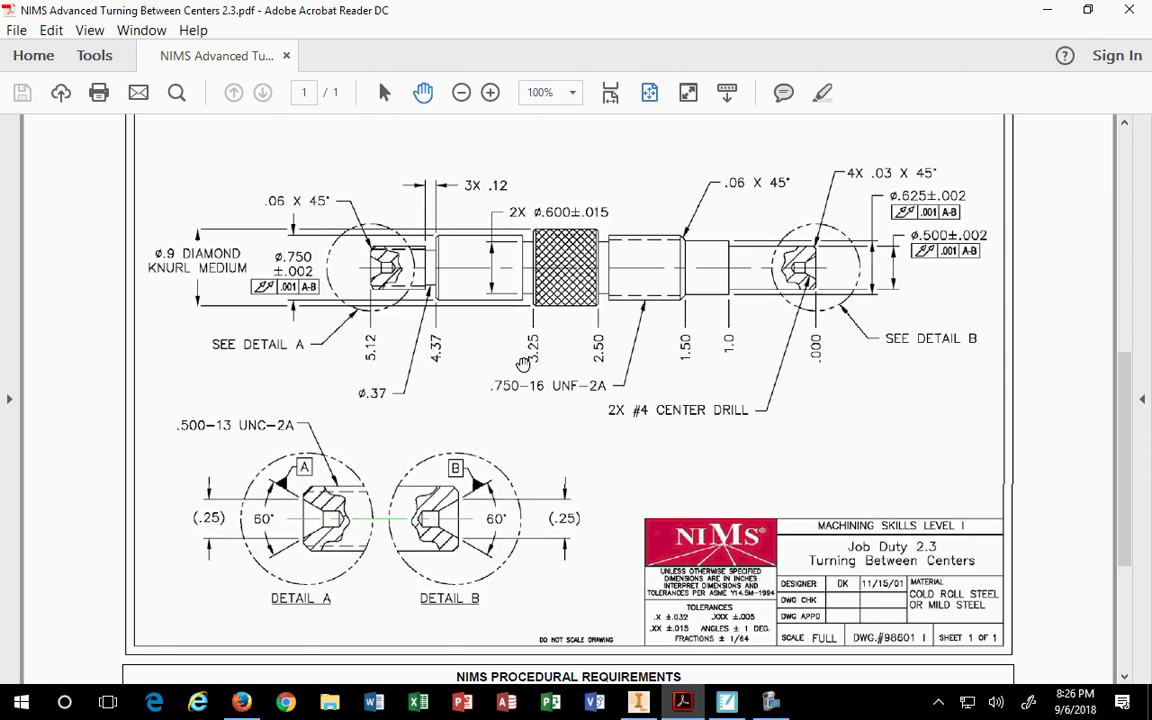
scroll(580, 318, up, 1)
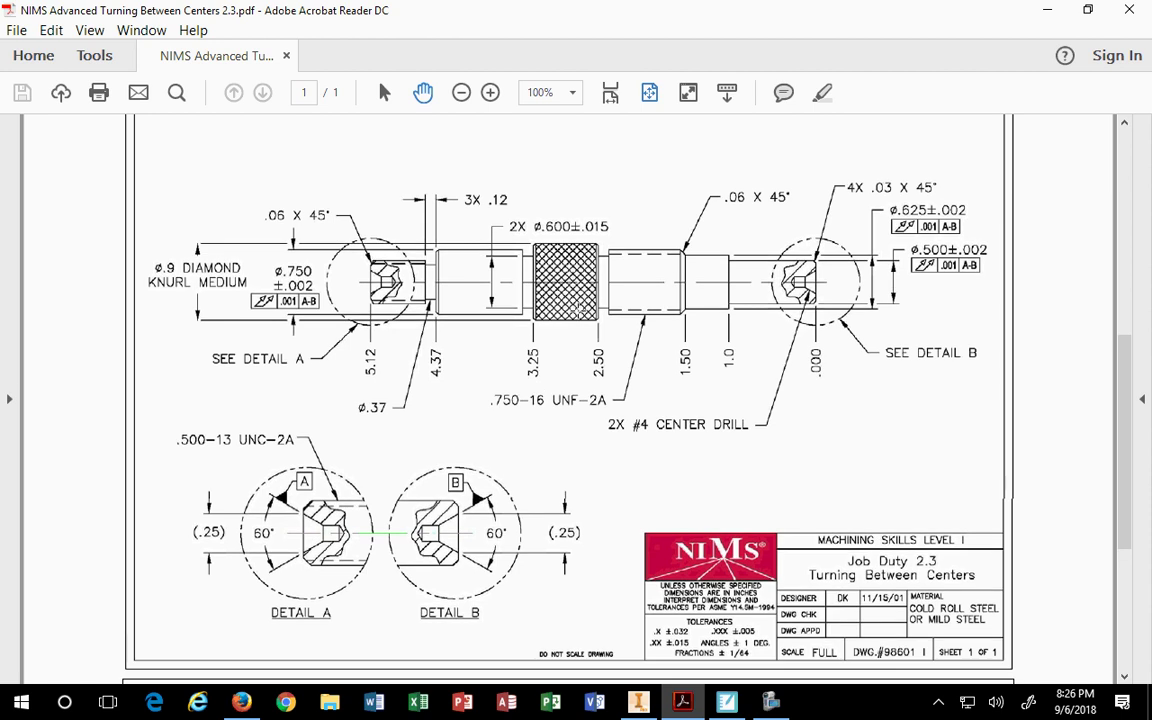
scroll(579, 312, up, 1)
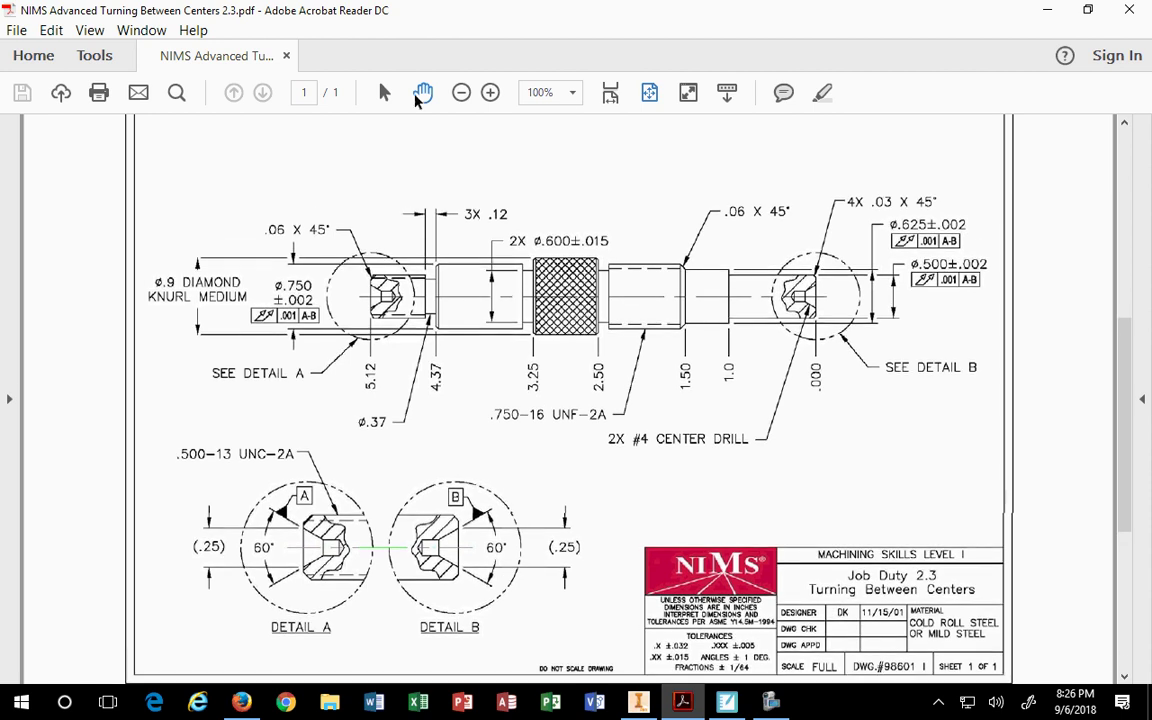
- Zoom the drawing to 125% and scroll sideways to center the stepped shaft profile
click(572, 93)
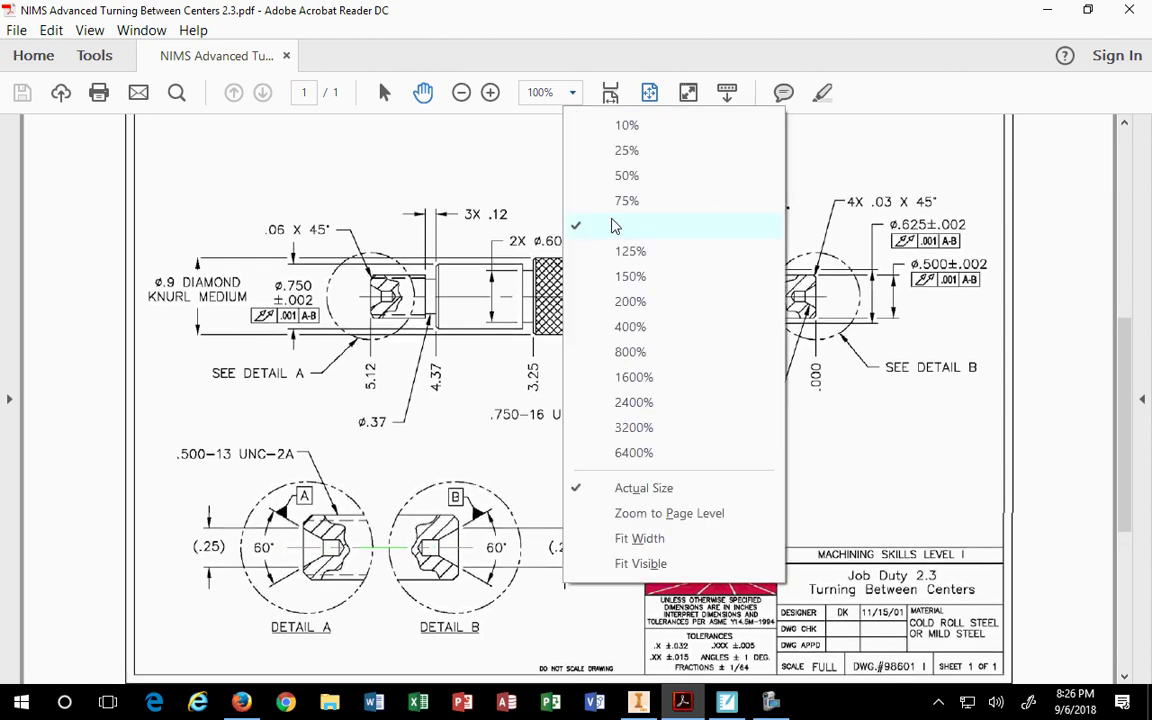
click(614, 258)
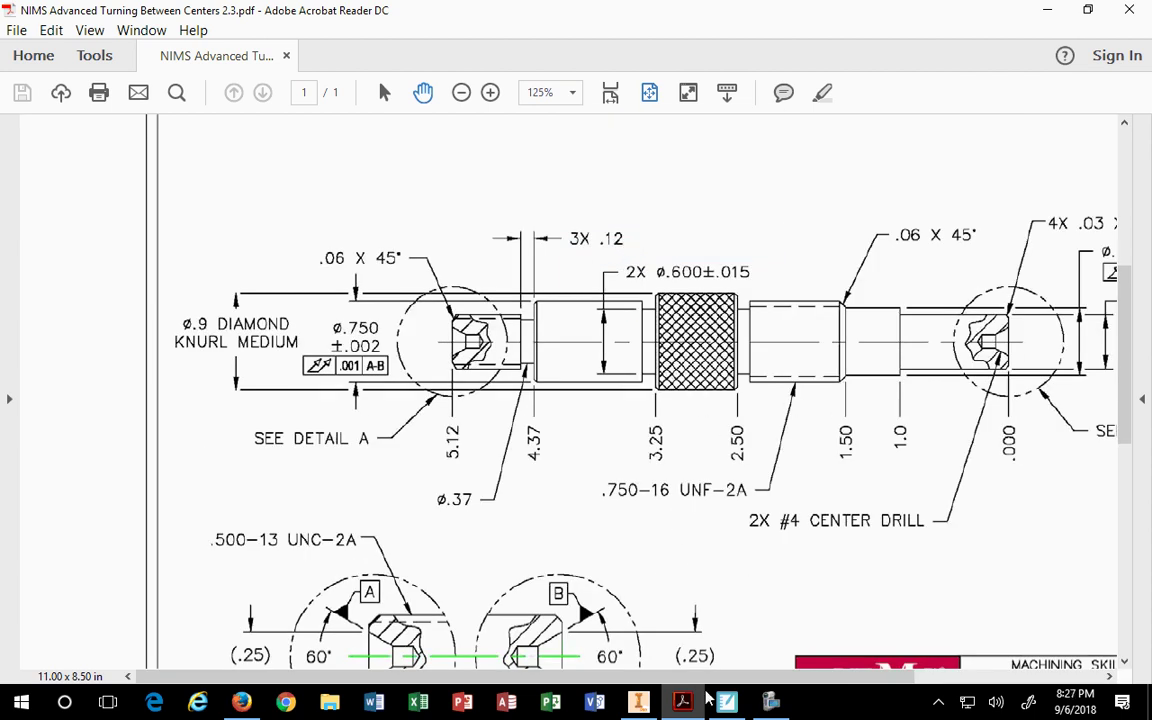
drag(713, 683, 810, 682)
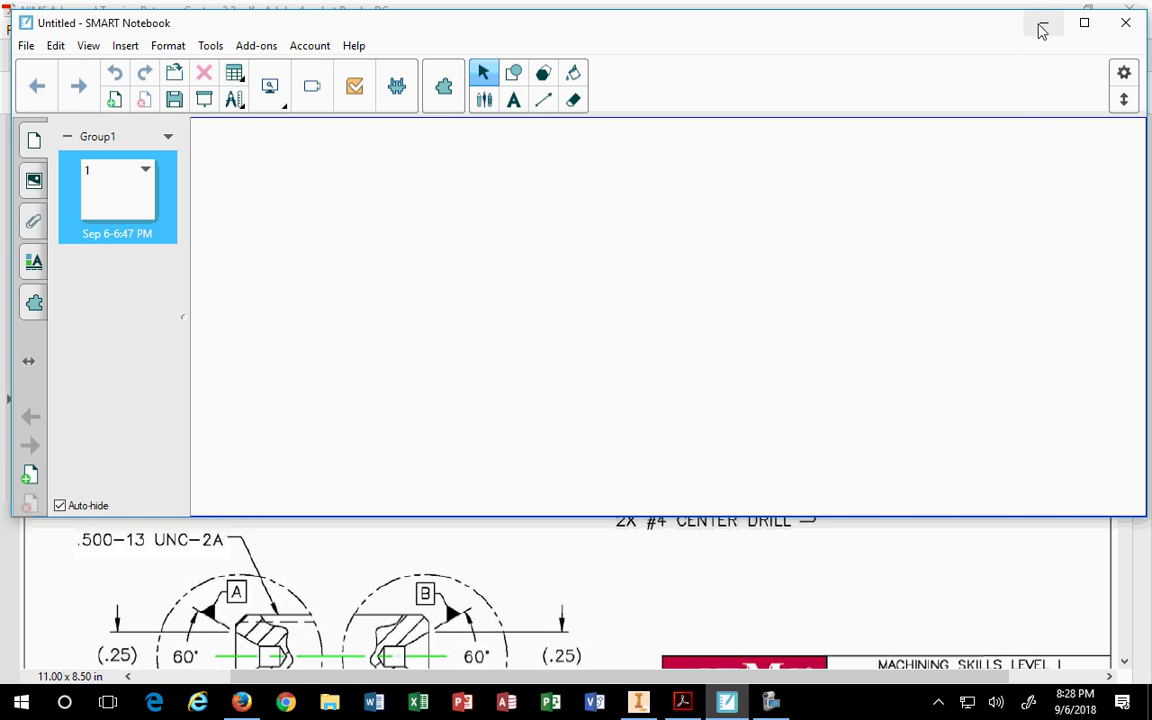
click(1041, 27)
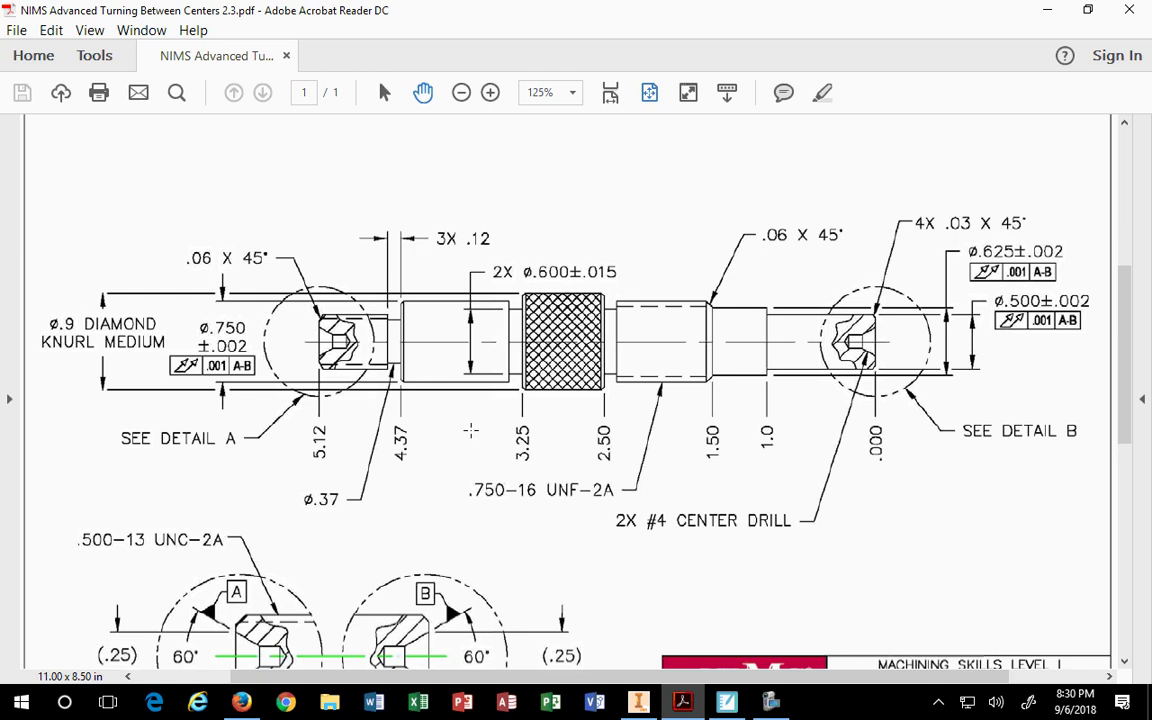
- Scroll the PDF to review the .500-13 UNC-2A thread callout and 60° Detail A and B views
scroll(470, 430, down, 5)
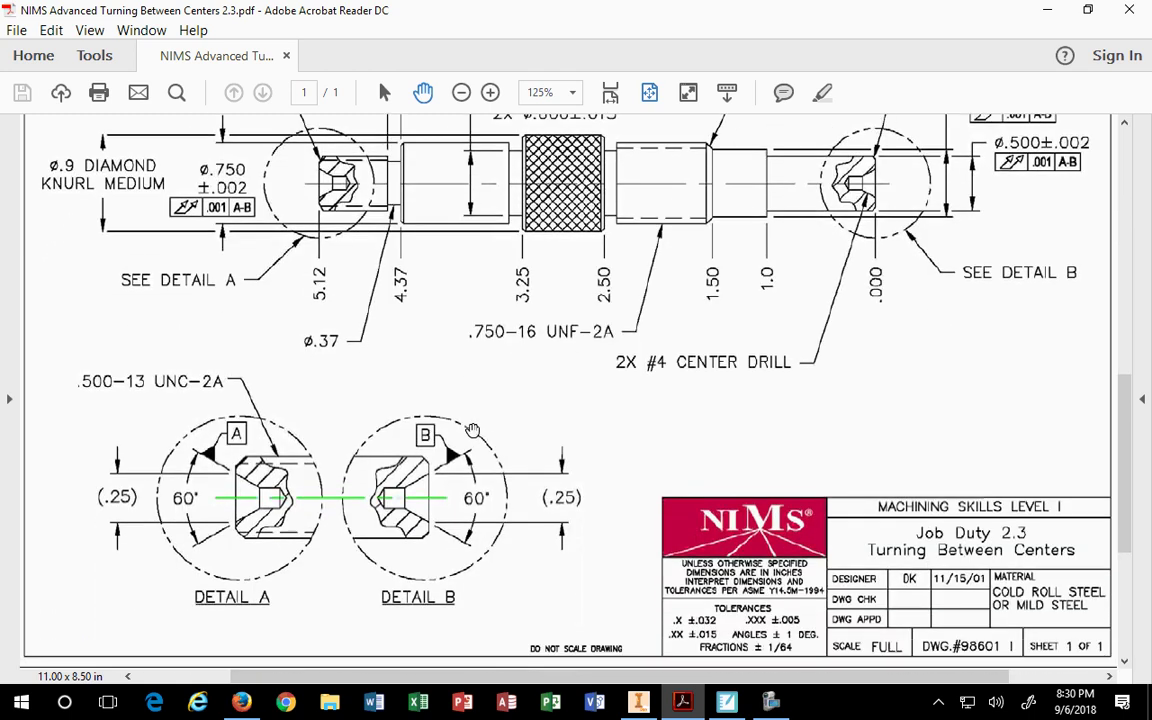
scroll(472, 426, down, 1)
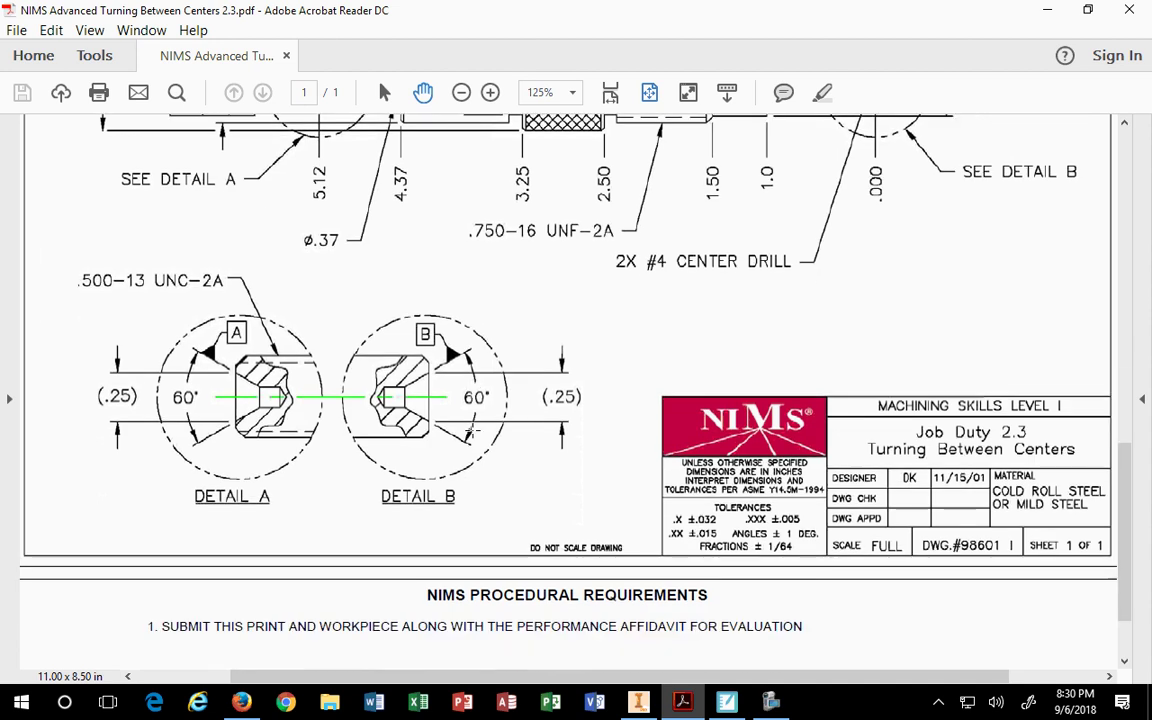
scroll(470, 430, up, 6)
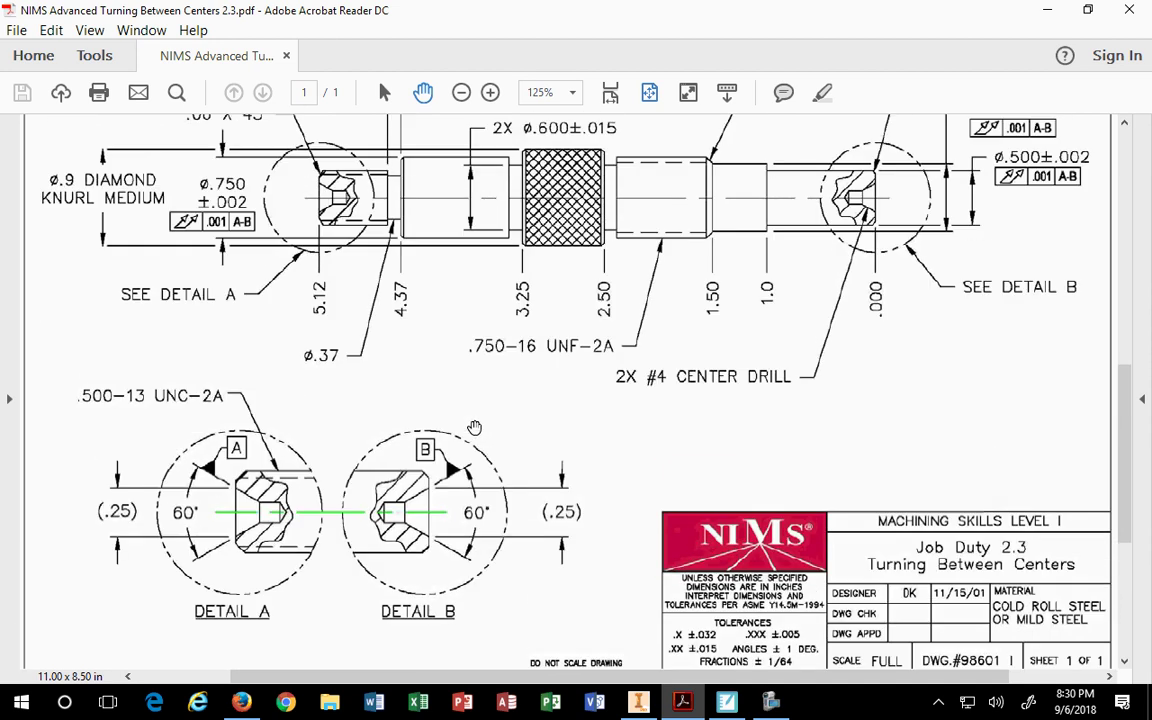
scroll(474, 427, up, 4)
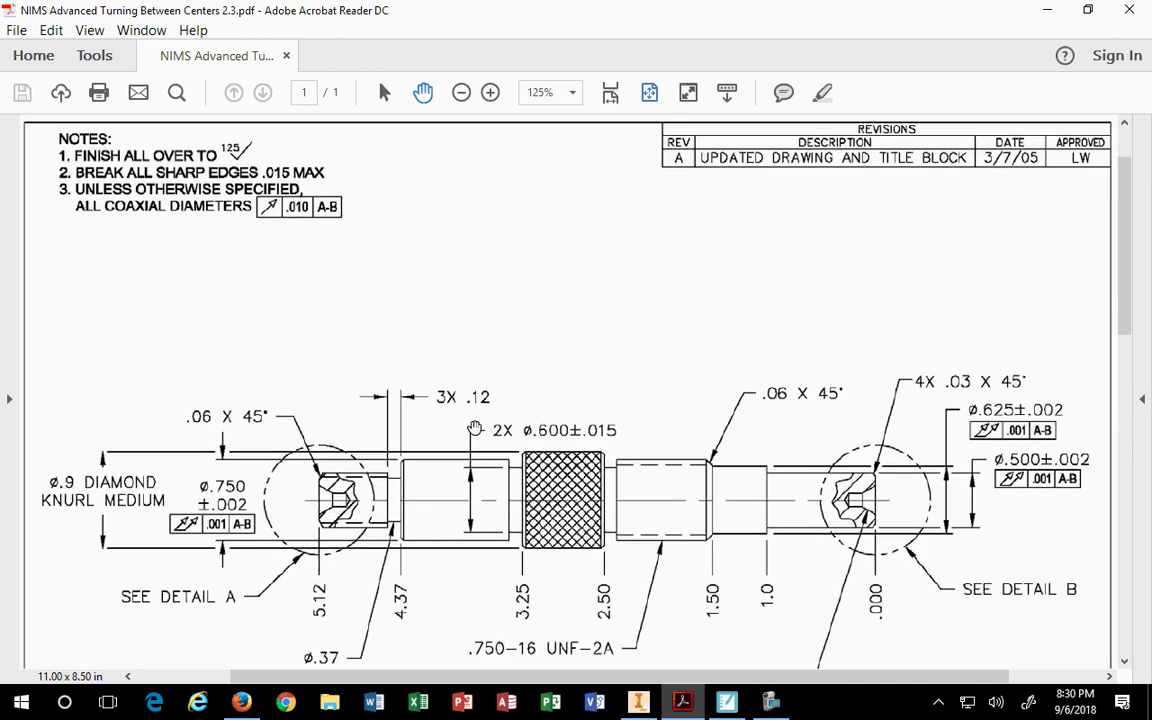
scroll(472, 426, down, 1)
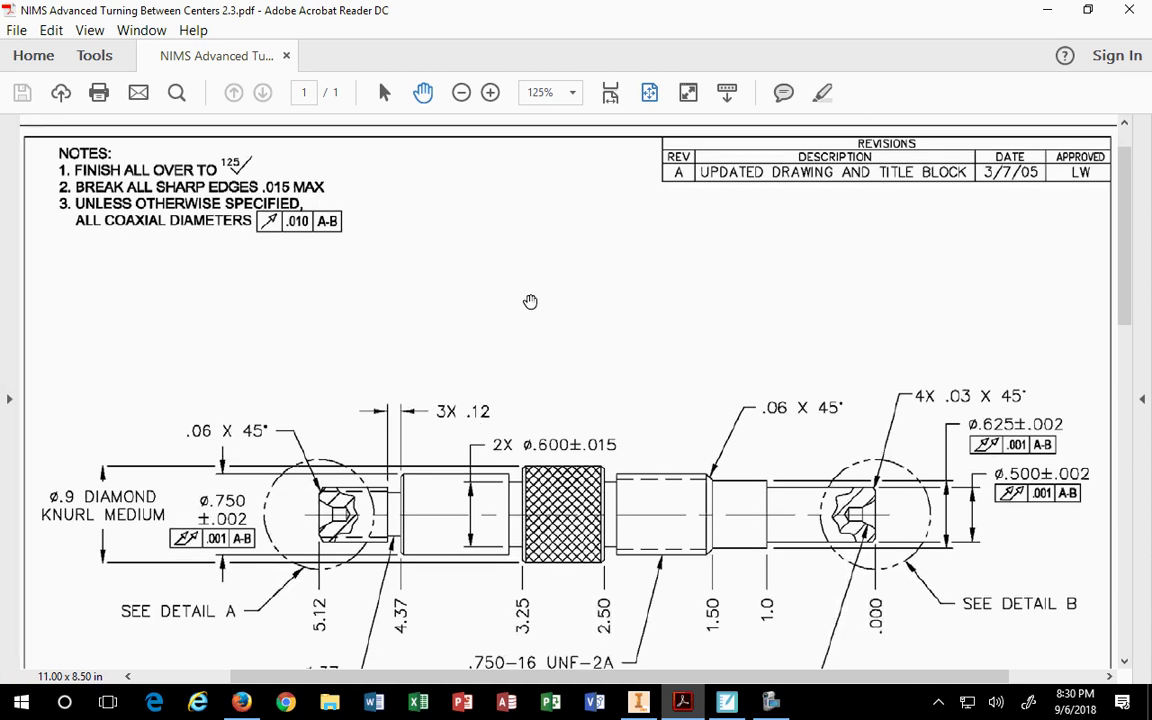
scroll(591, 350, down, 2)
scroll(591, 350, down, 3)
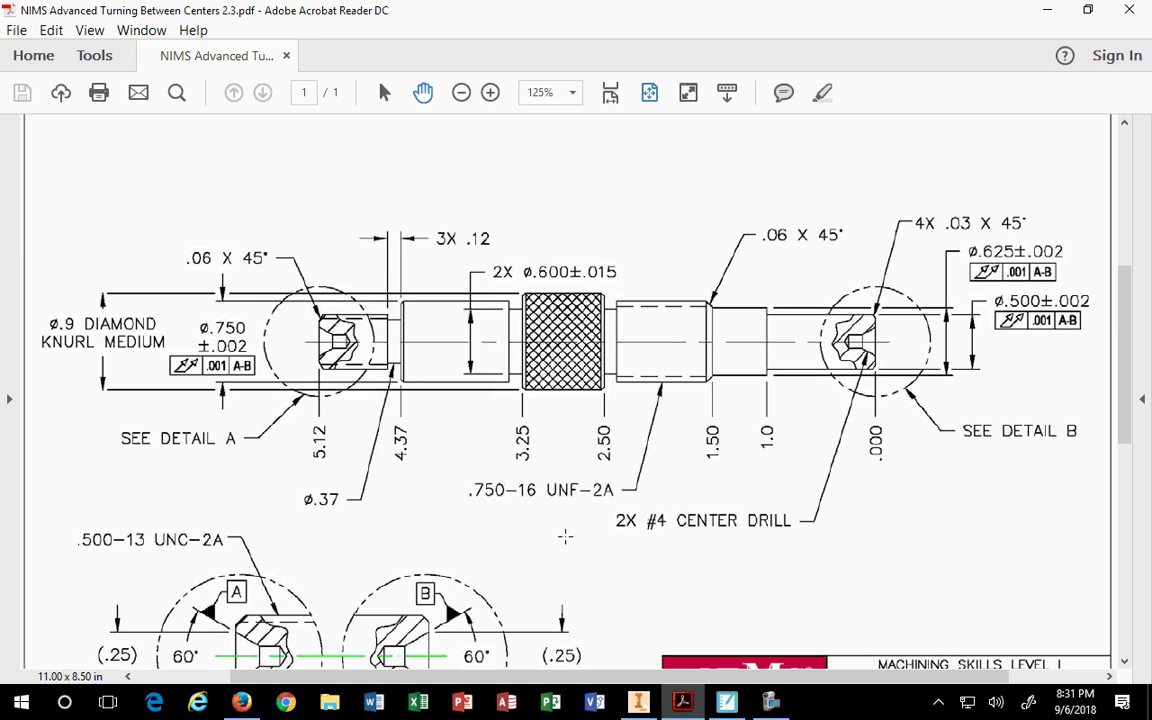
scroll(565, 535, down, 1)
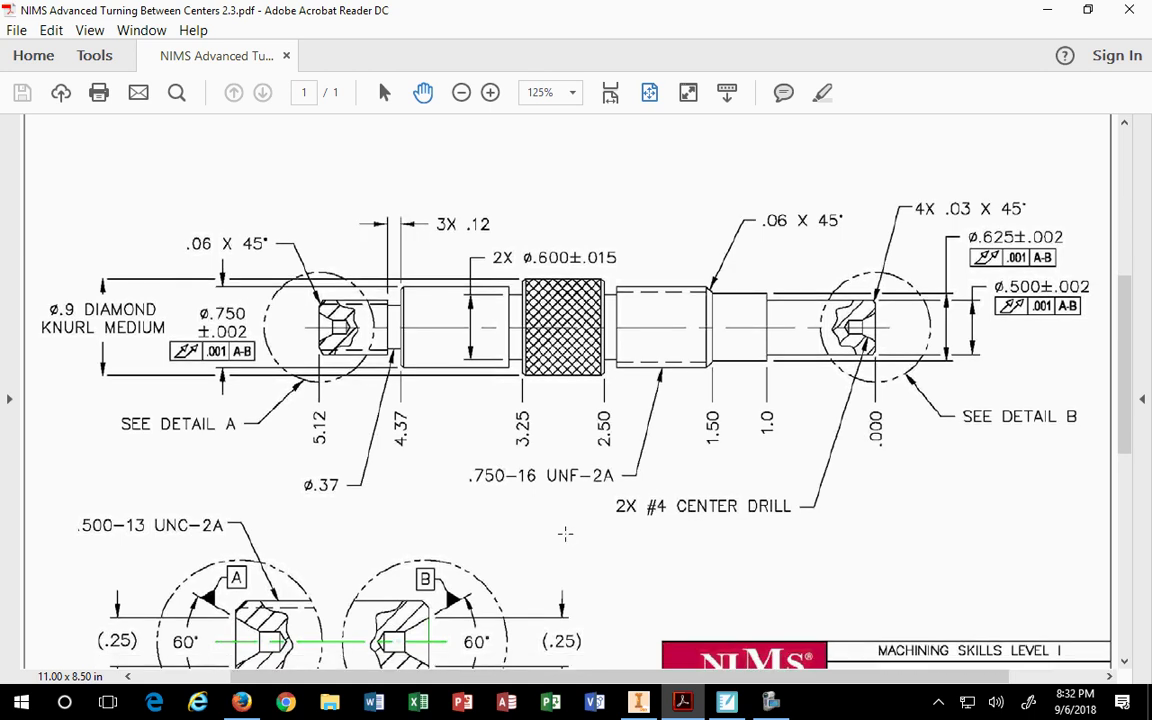
- Maximize Inventor and start a new sketch on the XY Plane
click(1050, 12)
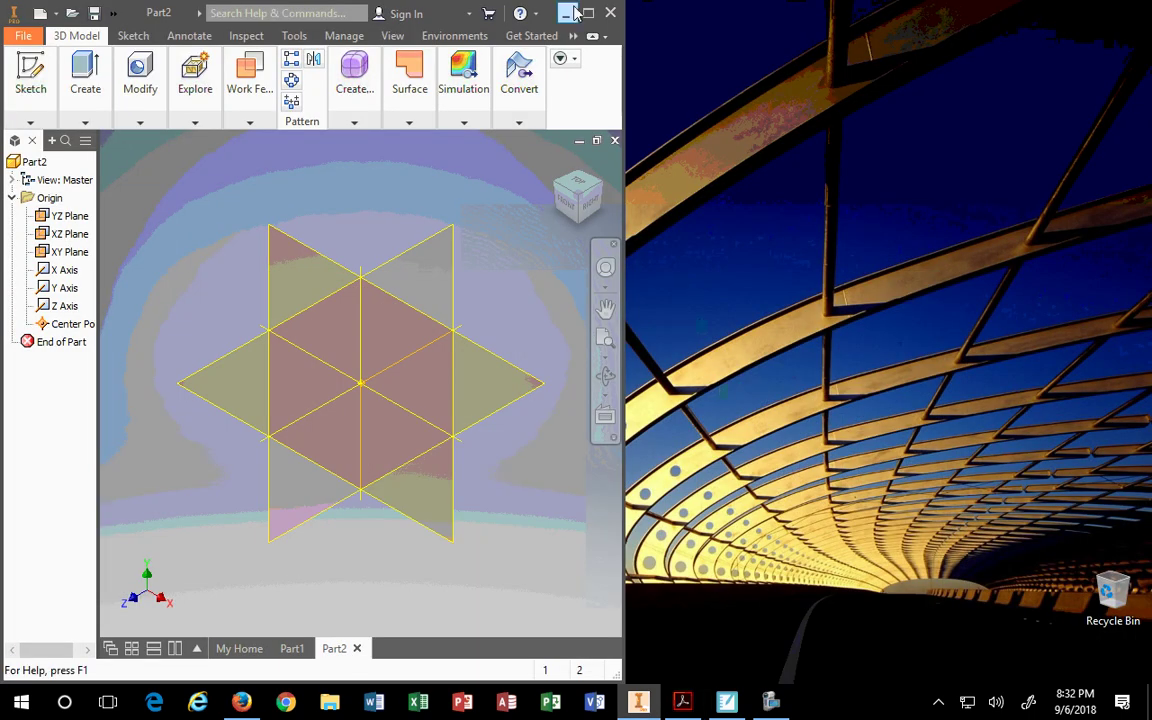
click(587, 14)
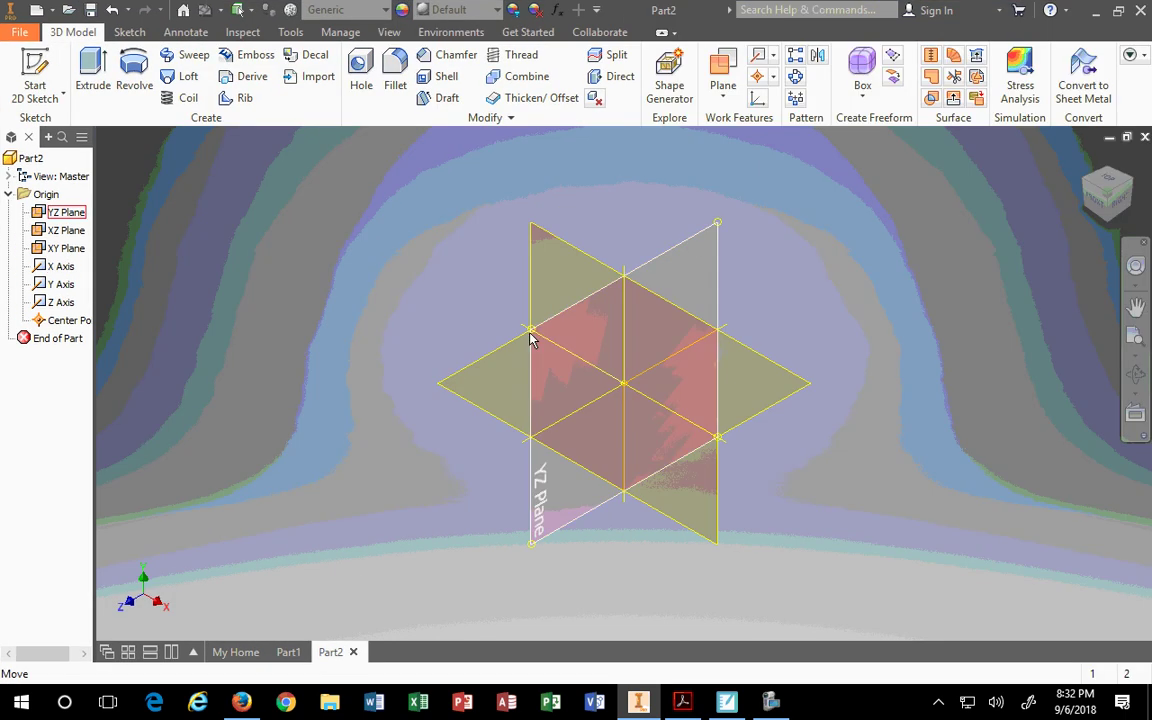
click(592, 265)
click(612, 246)
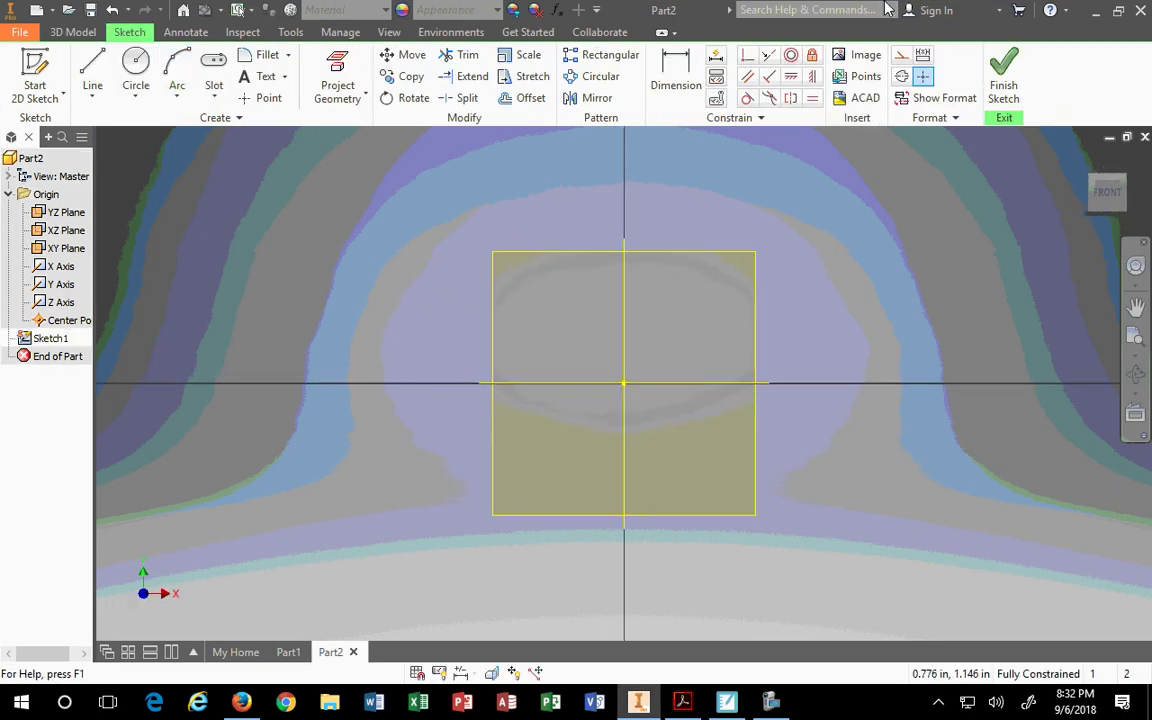
- Tile Inventor on the left and the drawing on the right, showing the Ø.625 and Ø.500 diameters
drag(645, 12, 3, 118)
click(690, 283)
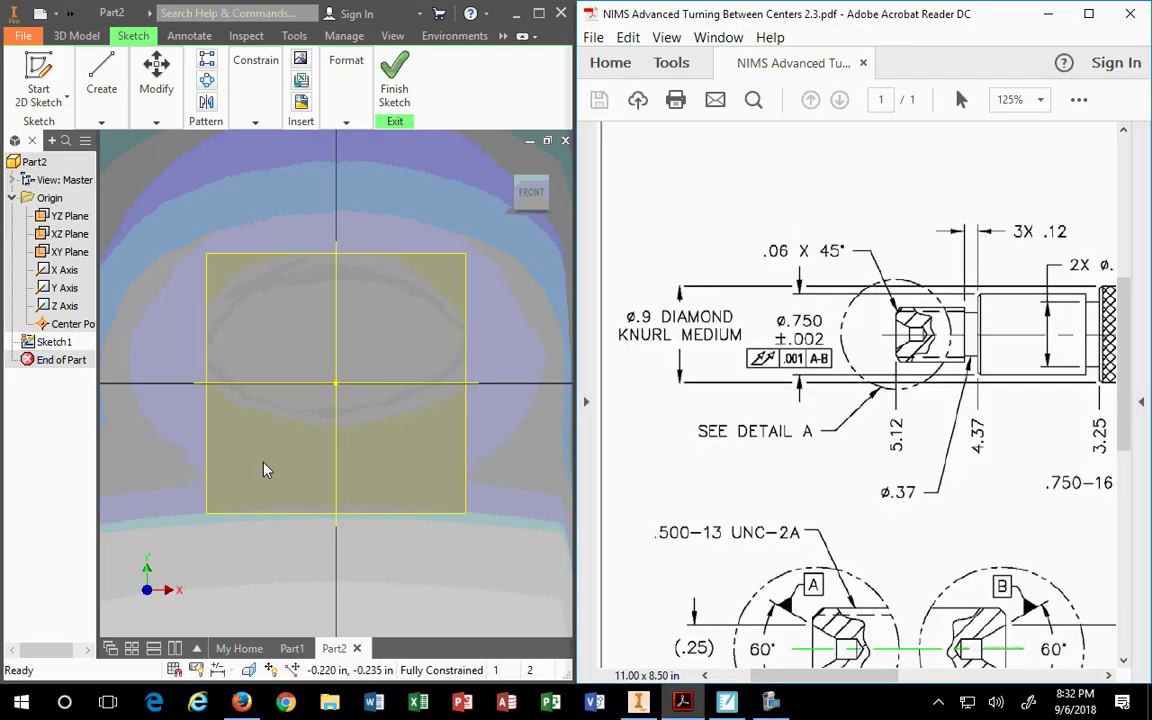
scroll(915, 452, down, 1)
scroll(915, 452, down, 1)
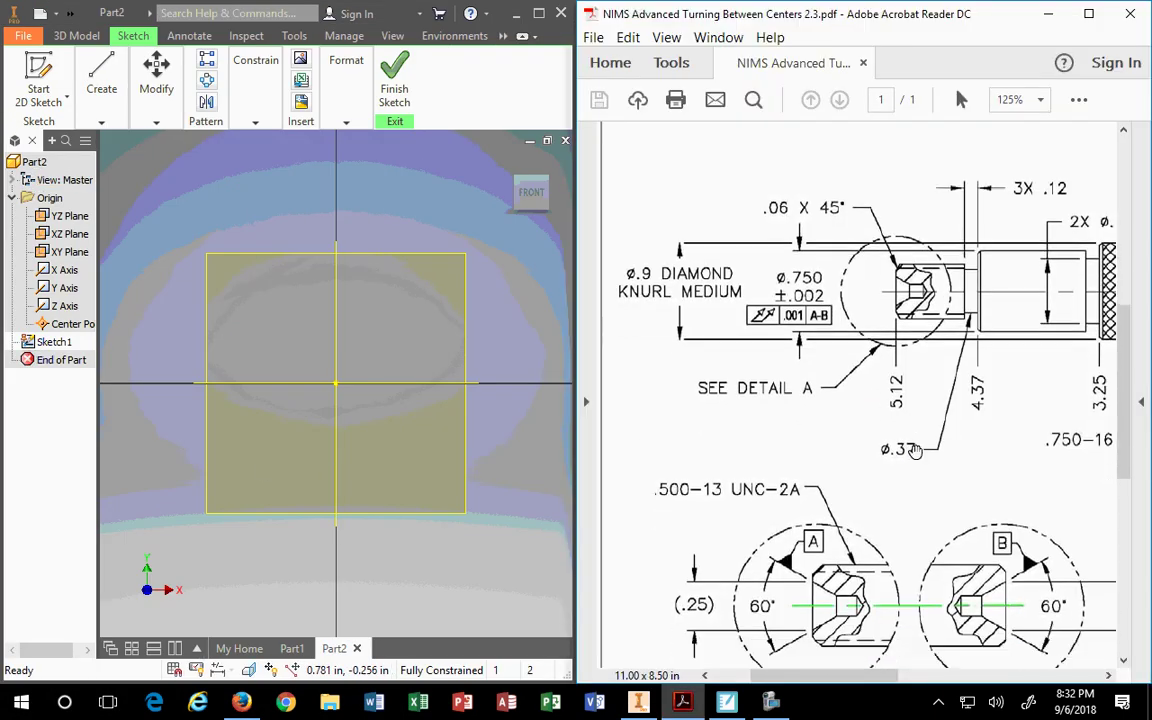
mouse_move(860, 675)
mouse_down()
mouse_move(1059, 664)
mouse_move(836, 674)
mouse_move(1082, 655)
mouse_up()
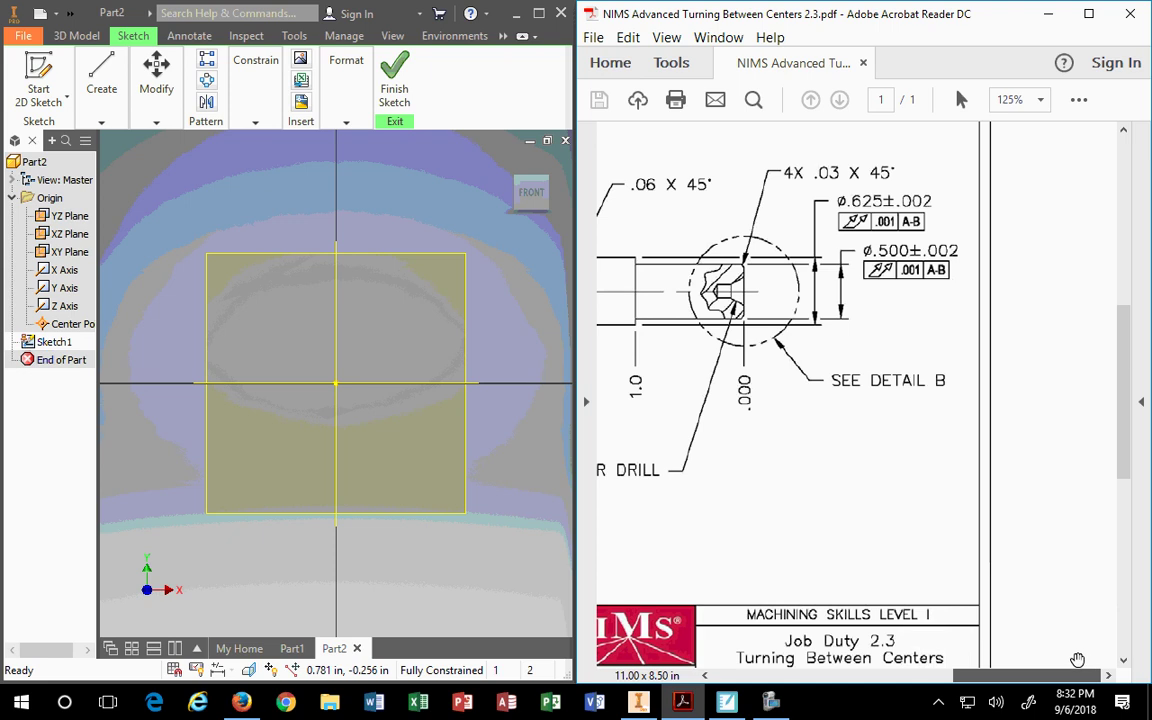
mouse_move(1077, 660)
mouse_down()
mouse_move(976, 663)
mouse_move(1011, 663)
mouse_up()
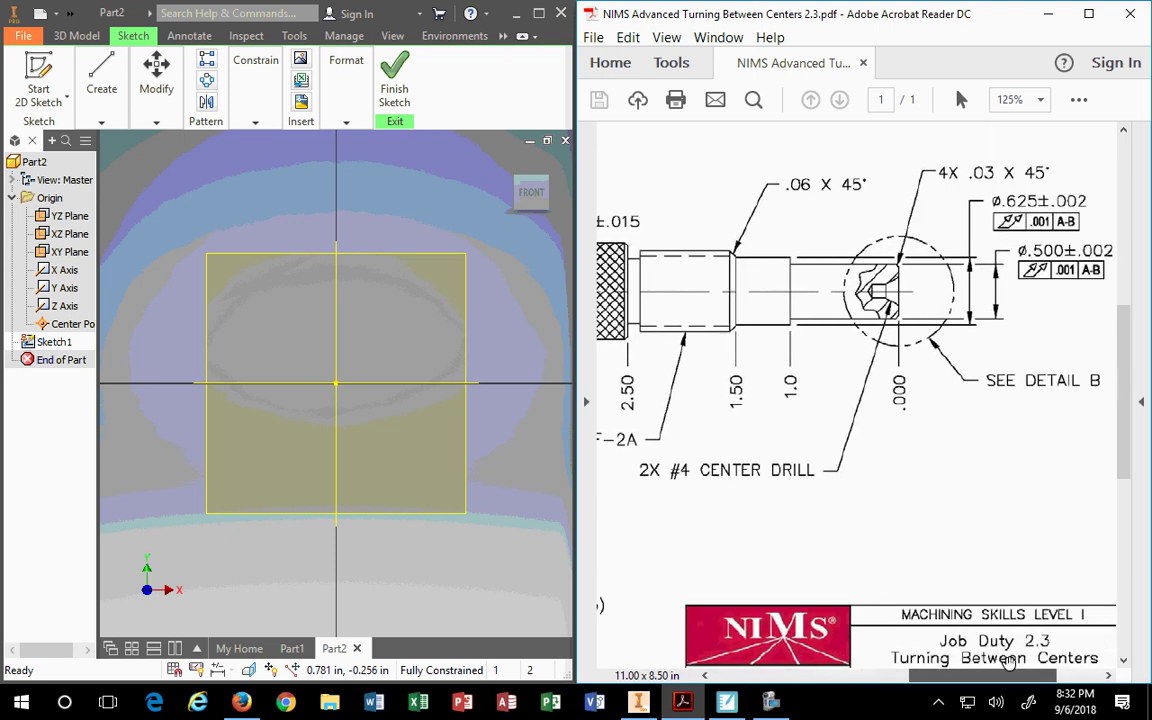
click(420, 414)
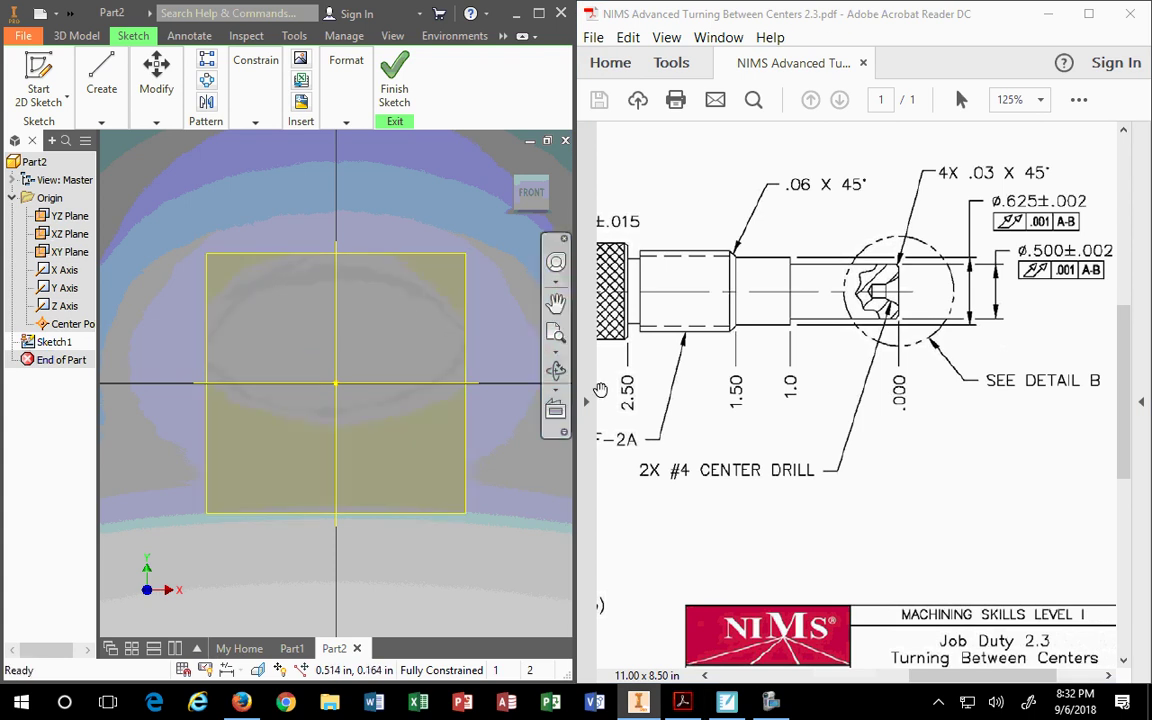
click(845, 595)
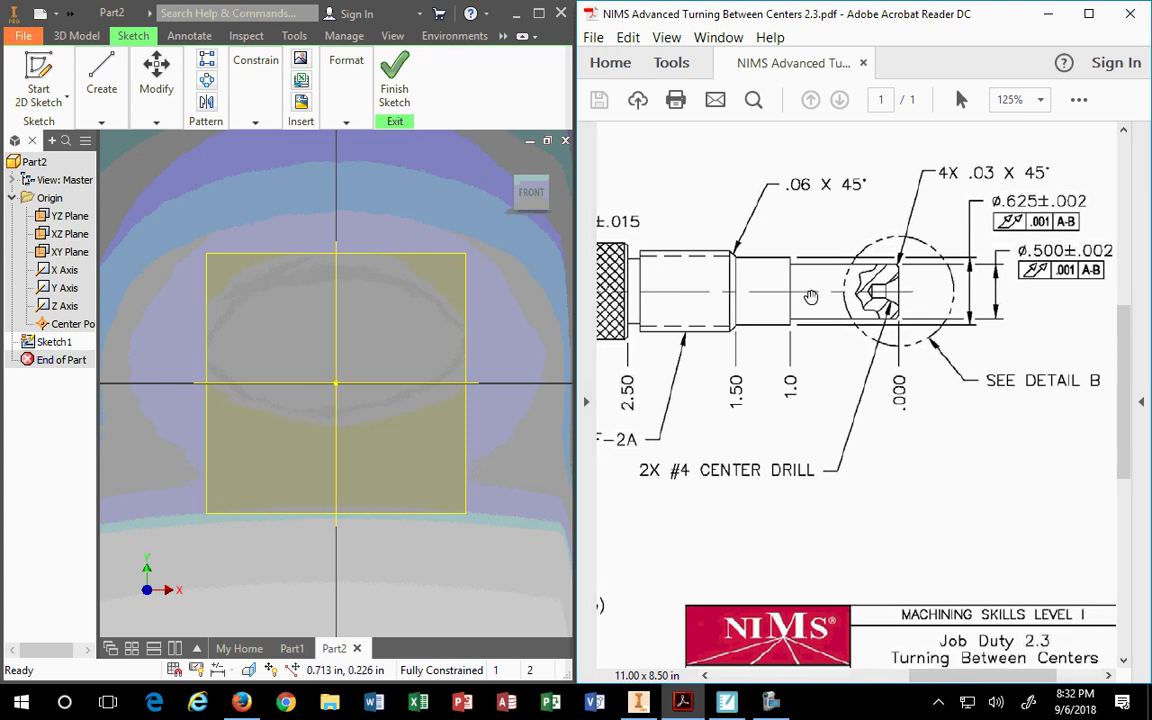
click(99, 77)
- Draw the first stepped profile lines from the origin with the Line tool
click(99, 77)
click(334, 340)
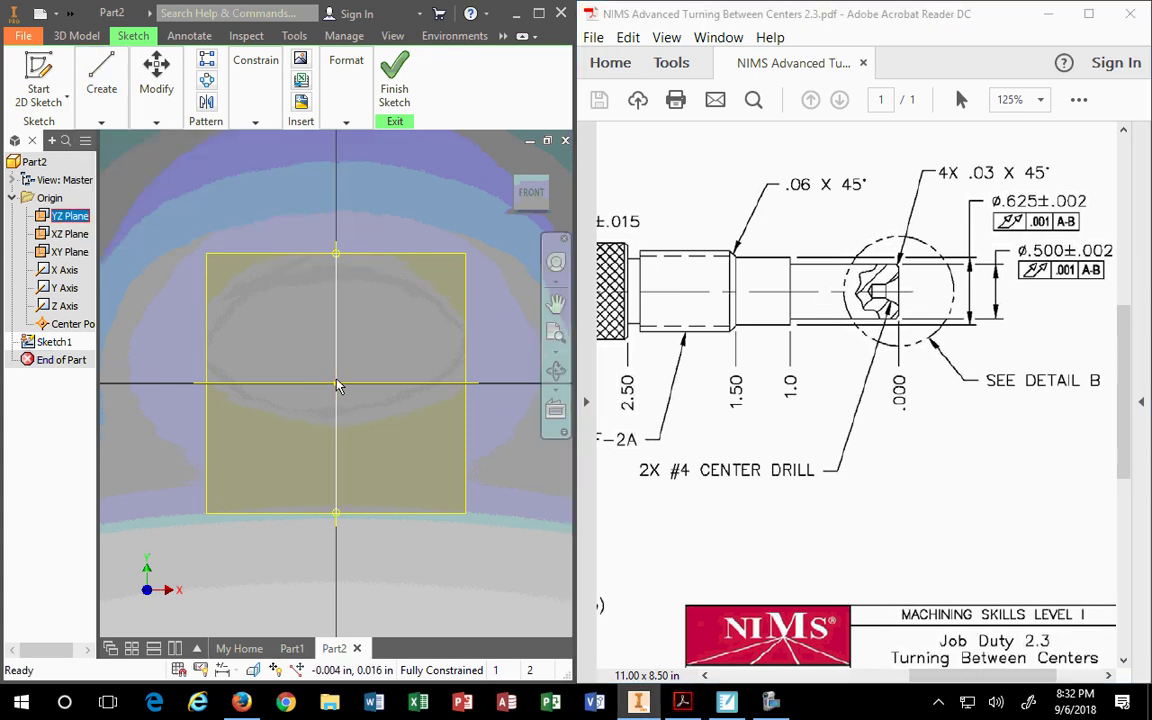
click(104, 75)
click(95, 155)
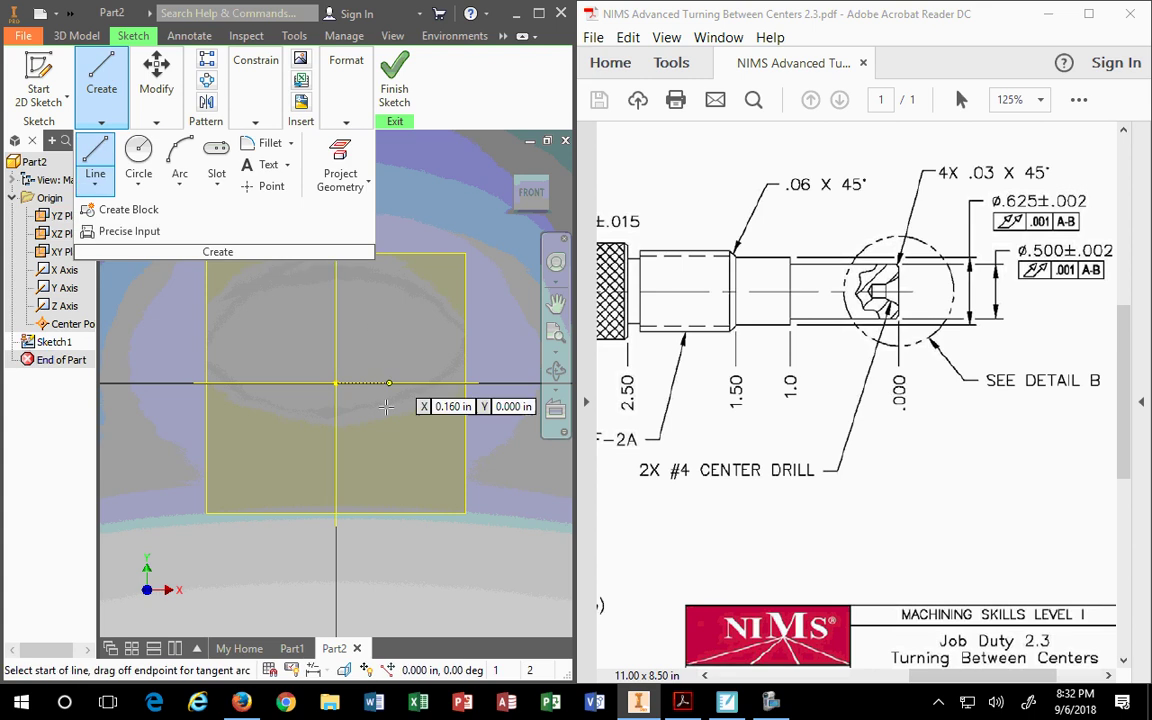
click(336, 383)
click(336, 319)
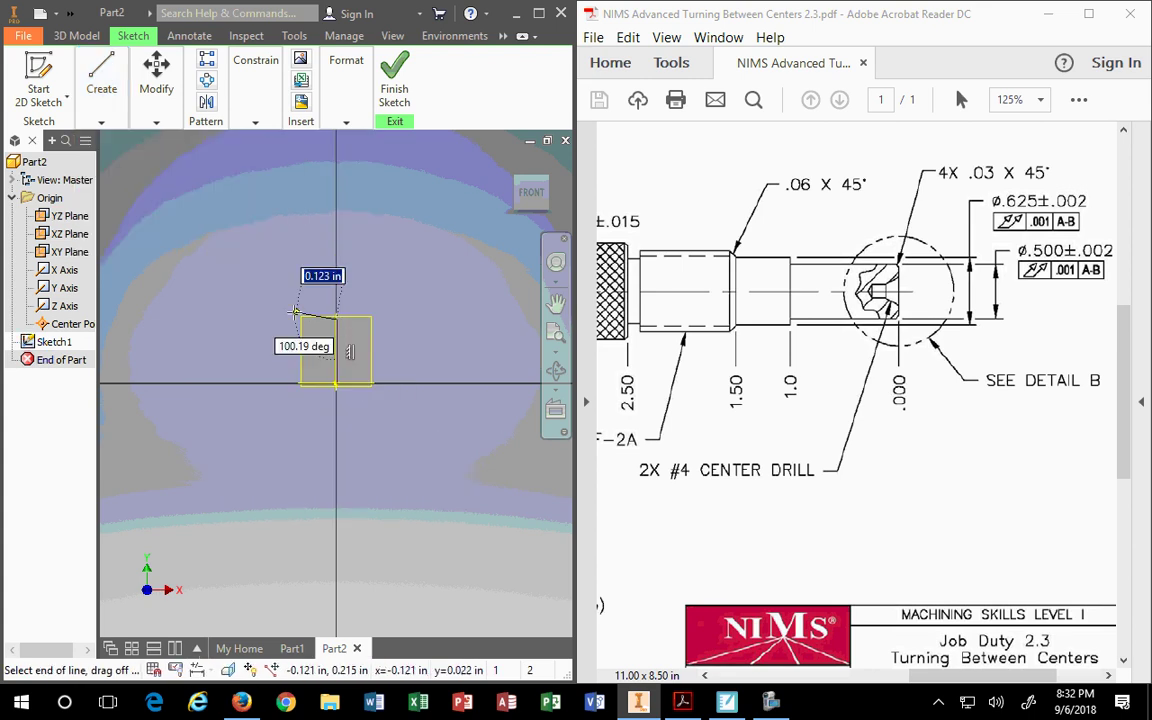
click(238, 320)
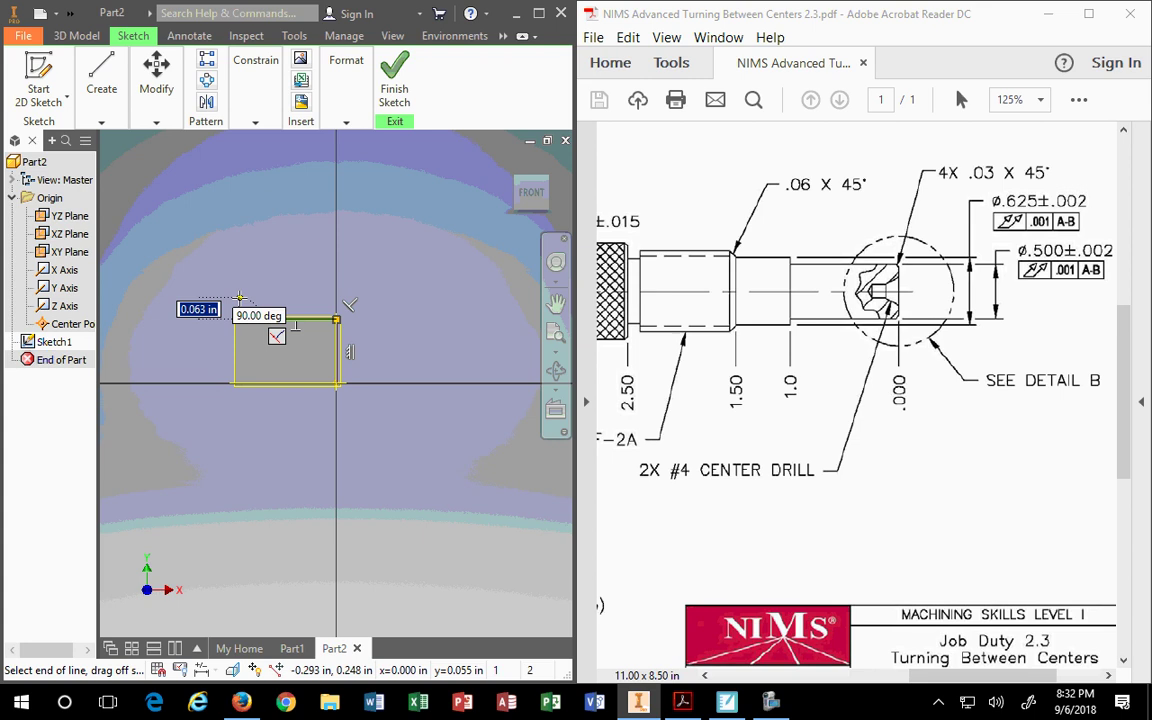
click(174, 297)
click(174, 297)
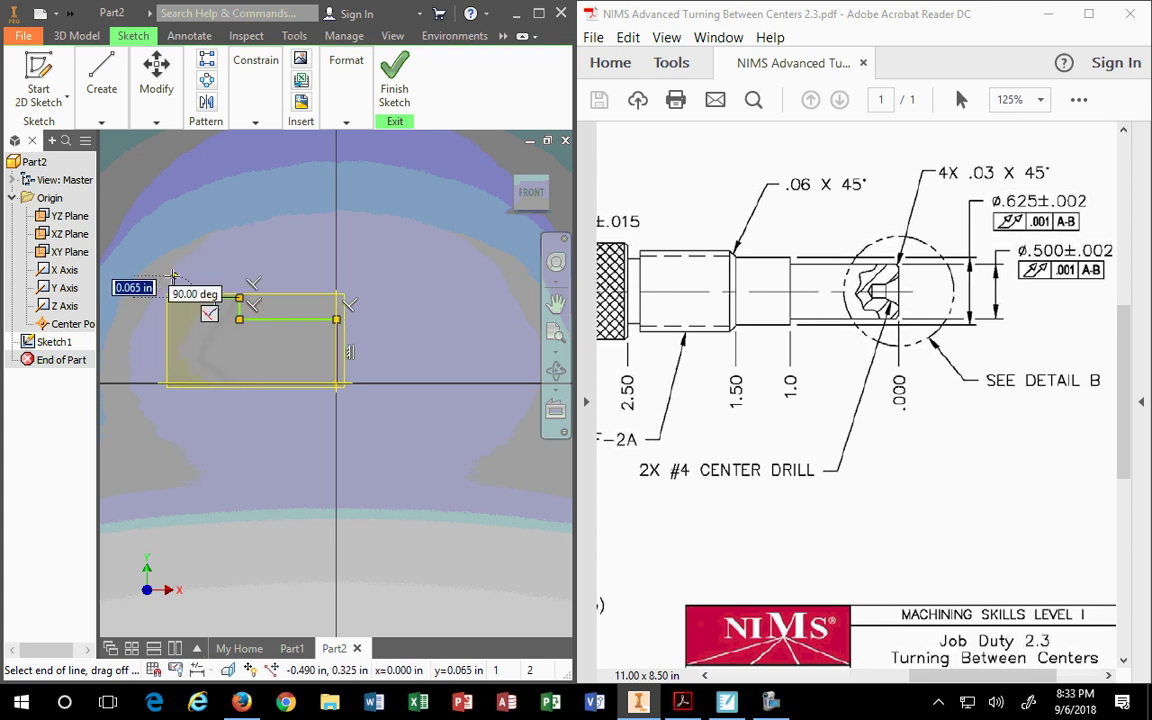
- Continue the outline with another horizontal step, a short drop and the vertical end face
middle_drag(116, 180, 379, 212)
click(292, 307)
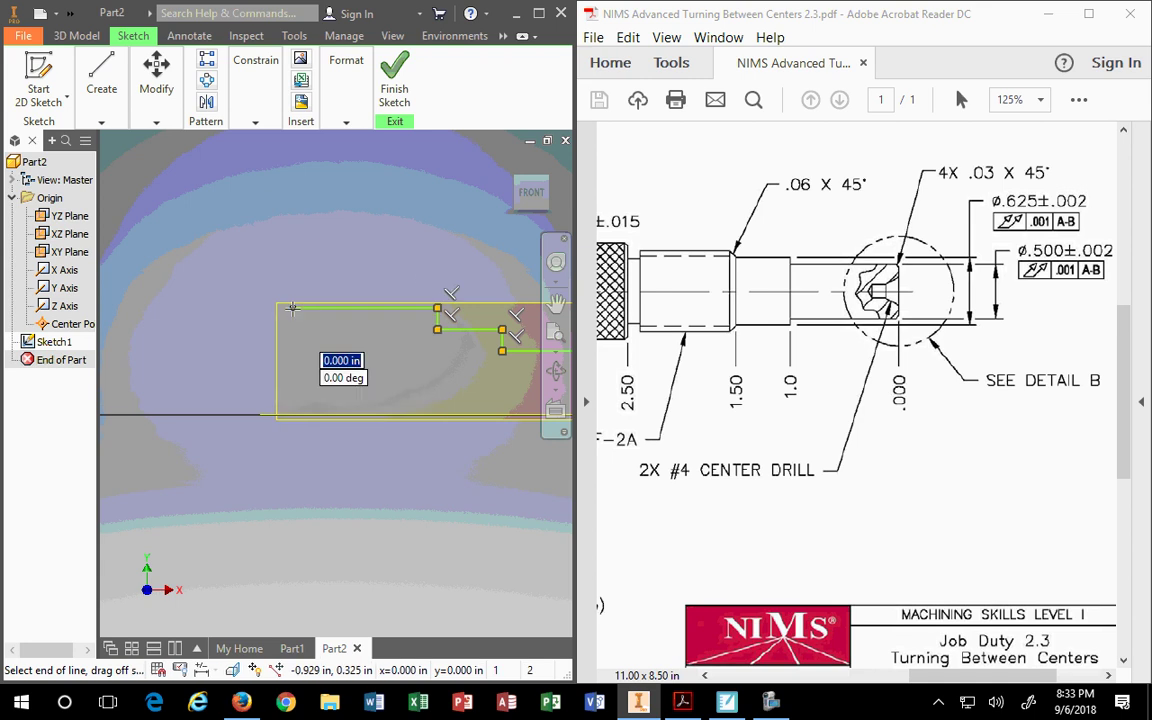
click(292, 328)
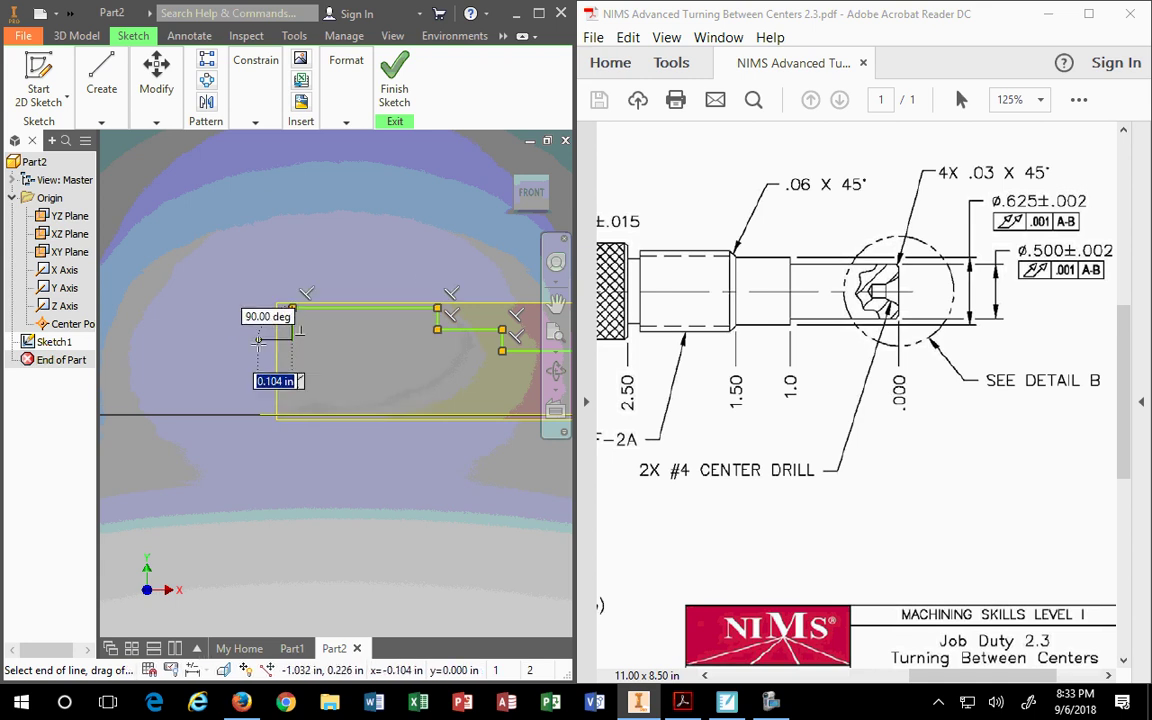
click(259, 340)
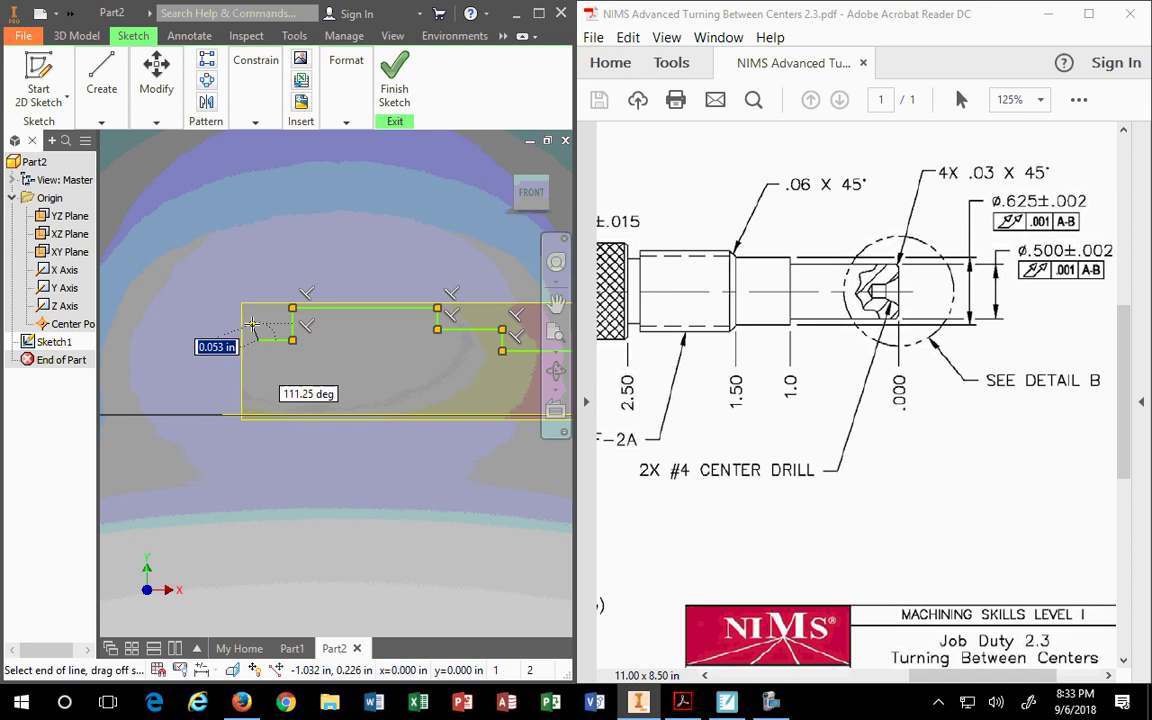
click(259, 270)
middle_drag(411, 347, 298, 321)
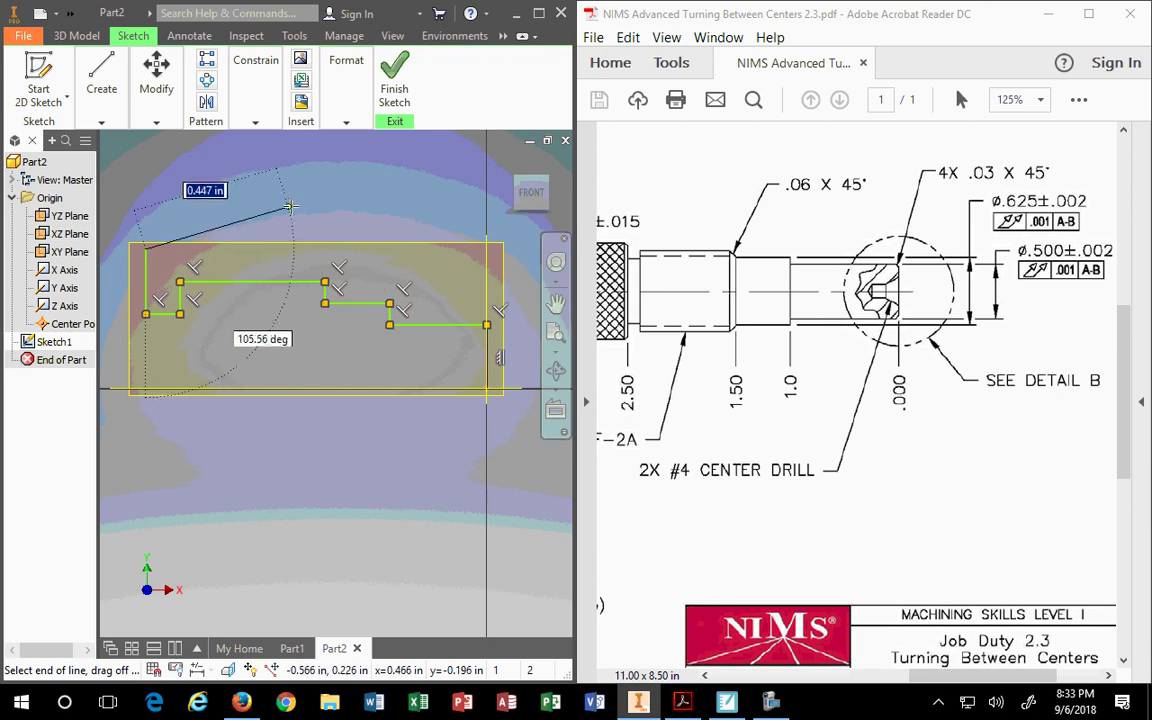
key(Escape)
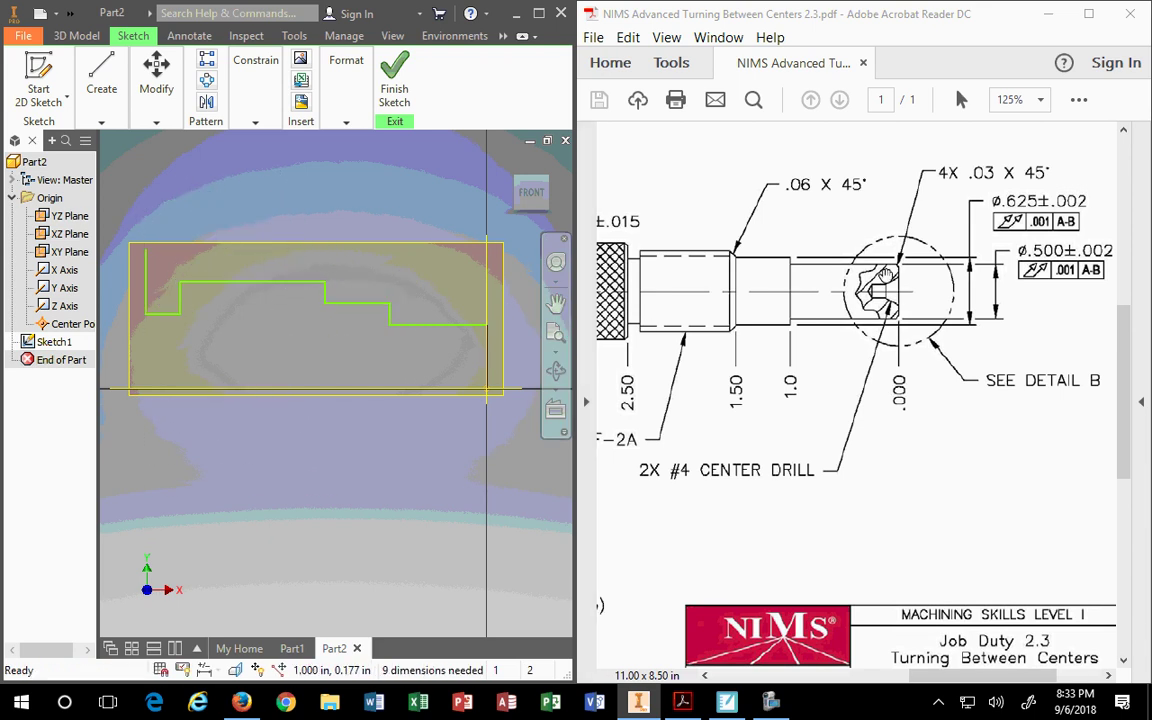
- Drag the short bottom line and the middle step slightly down to adjust the profile
click(304, 257)
click(115, 265)
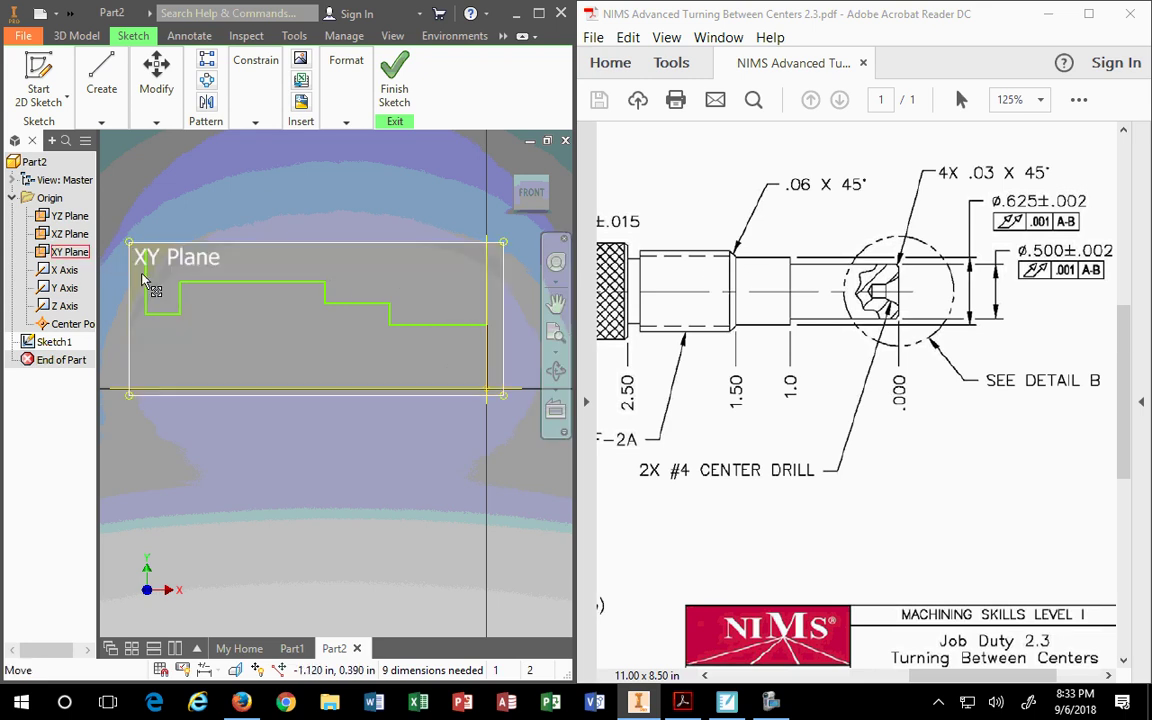
drag(173, 314, 175, 322)
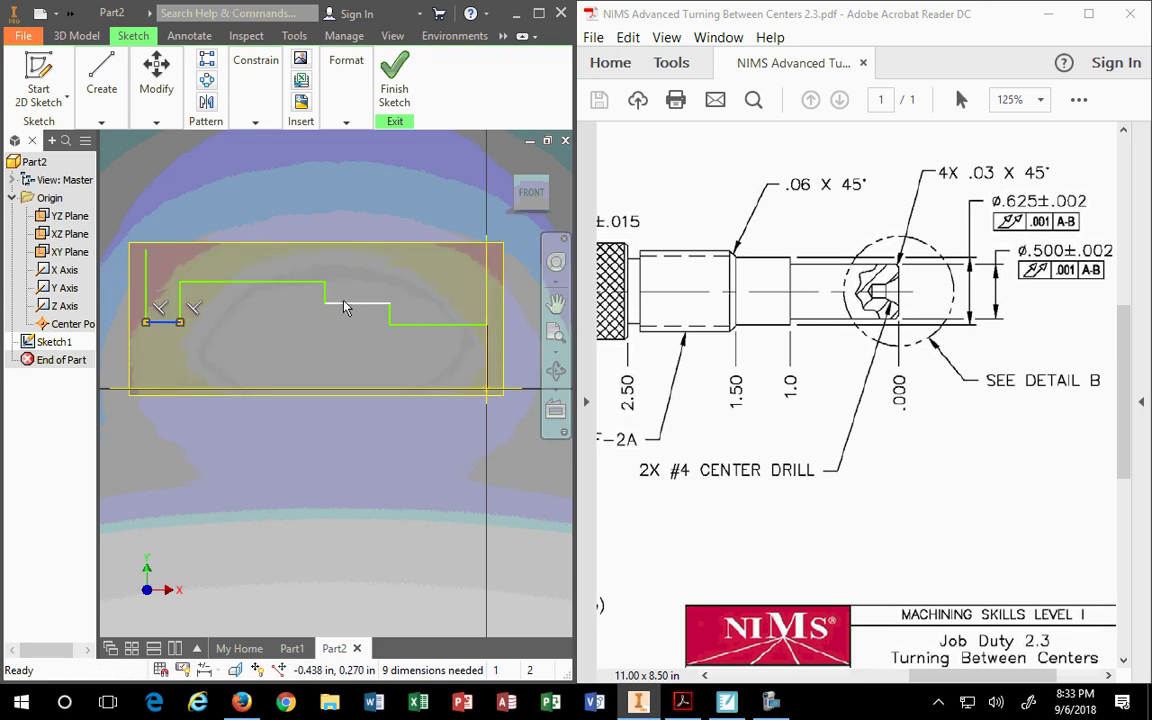
mouse_move(344, 307)
mouse_down()
mouse_move(407, 343)
mouse_move(441, 326)
mouse_move(441, 339)
mouse_move(440, 326)
mouse_up()
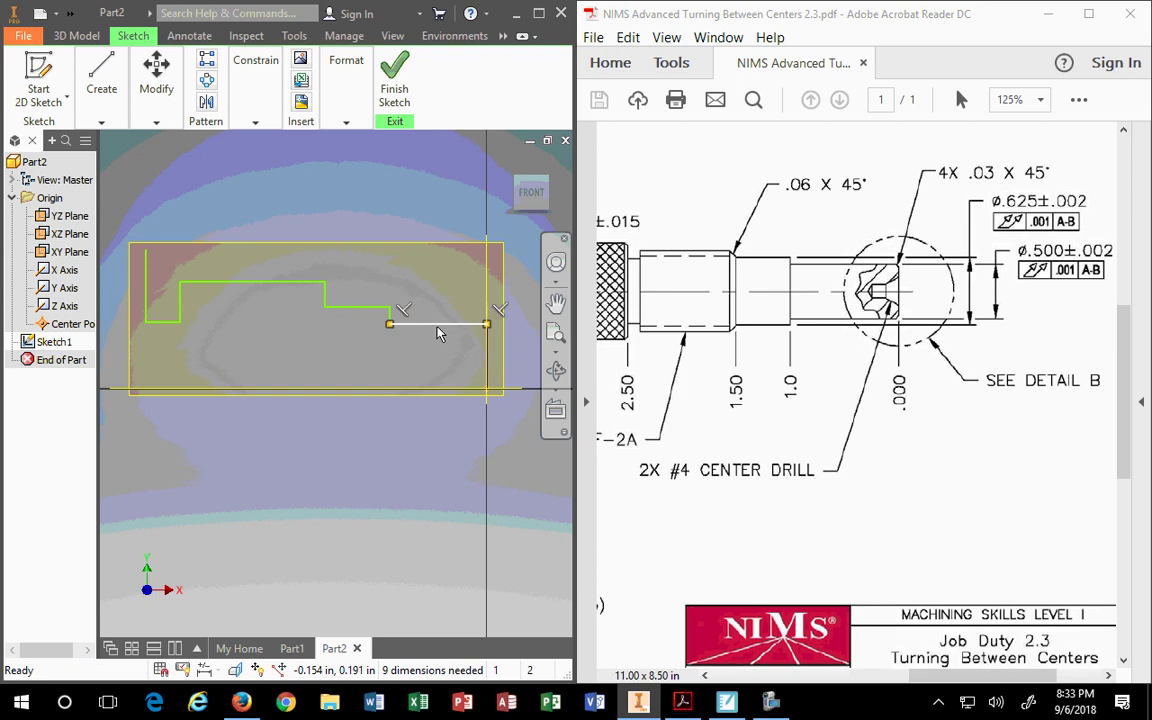
- Draw a 5.120 in horizontal line from the origin along the shaft axis
click(101, 121)
click(95, 158)
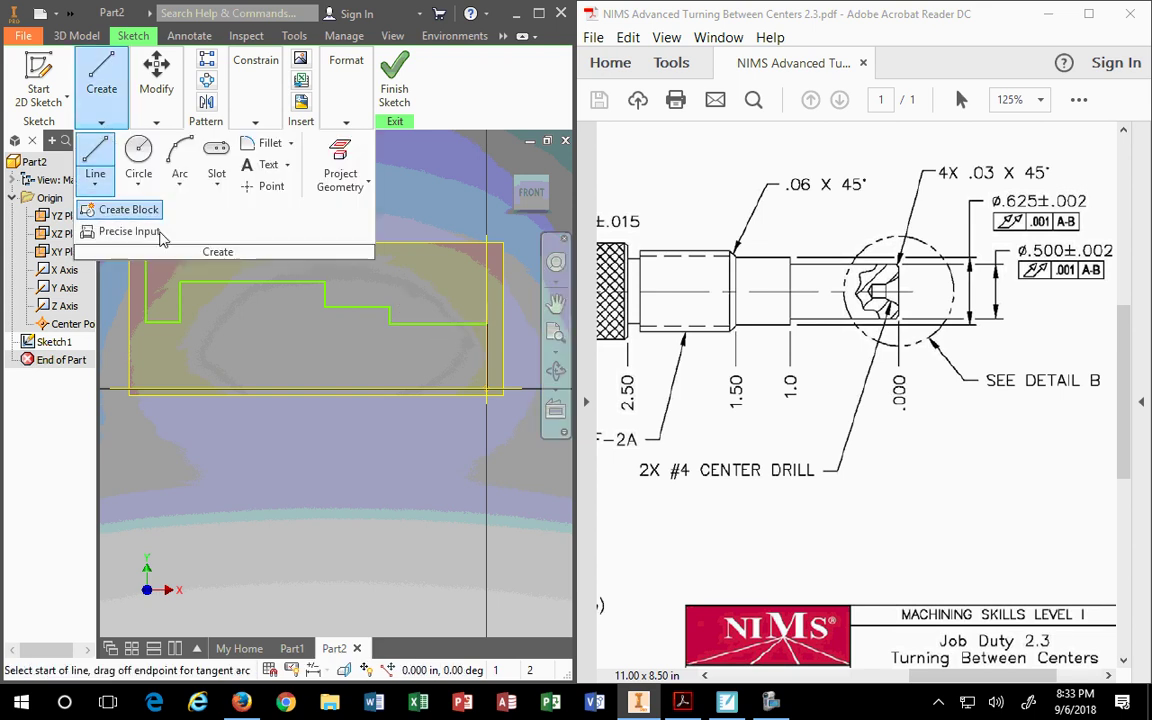
click(487, 389)
scroll(400, 400, down, 3)
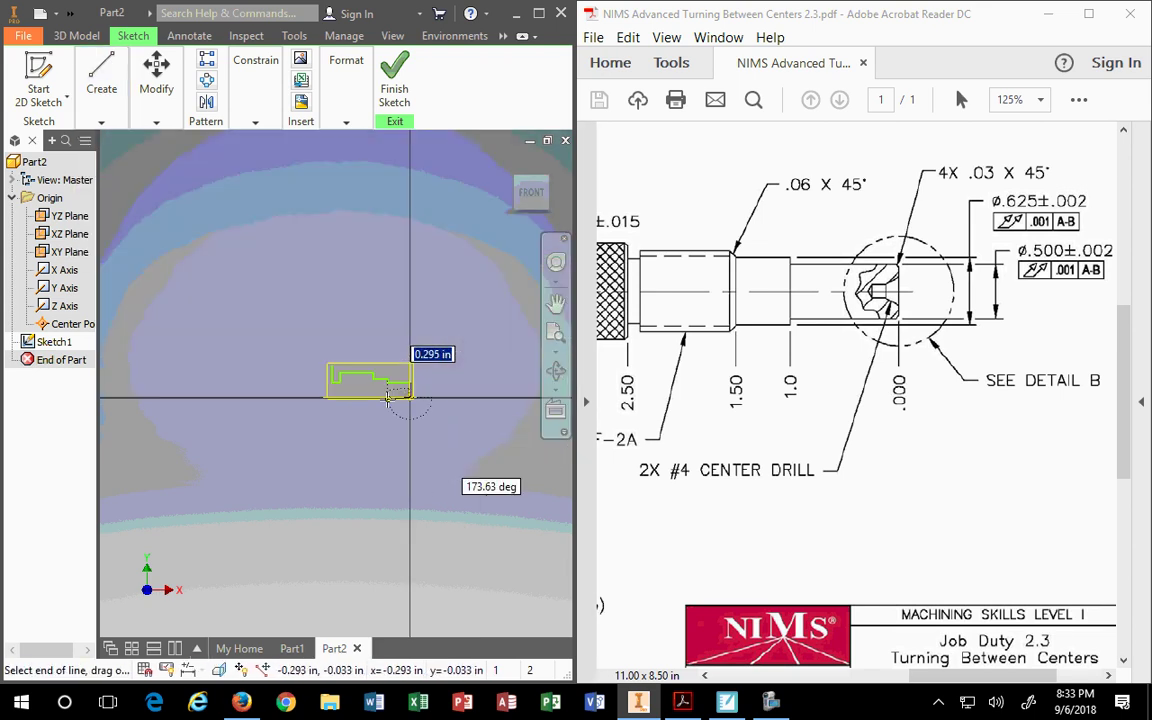
scroll(388, 400, down, 3)
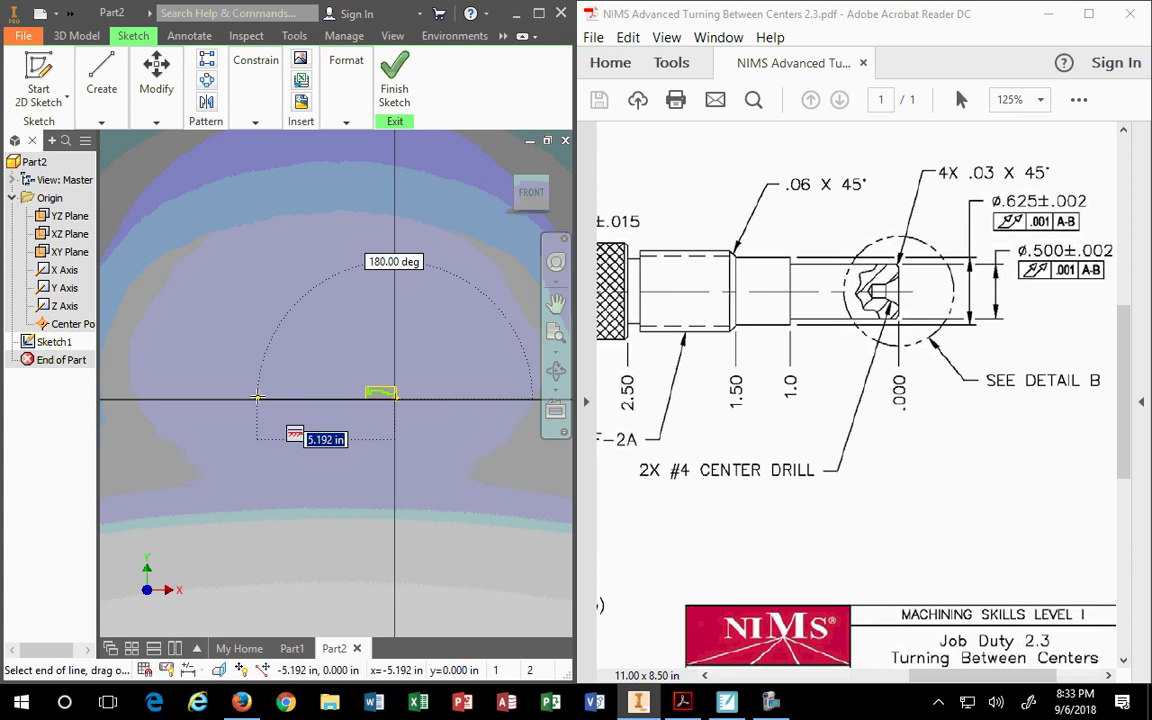
text(5.12)
key(Return)
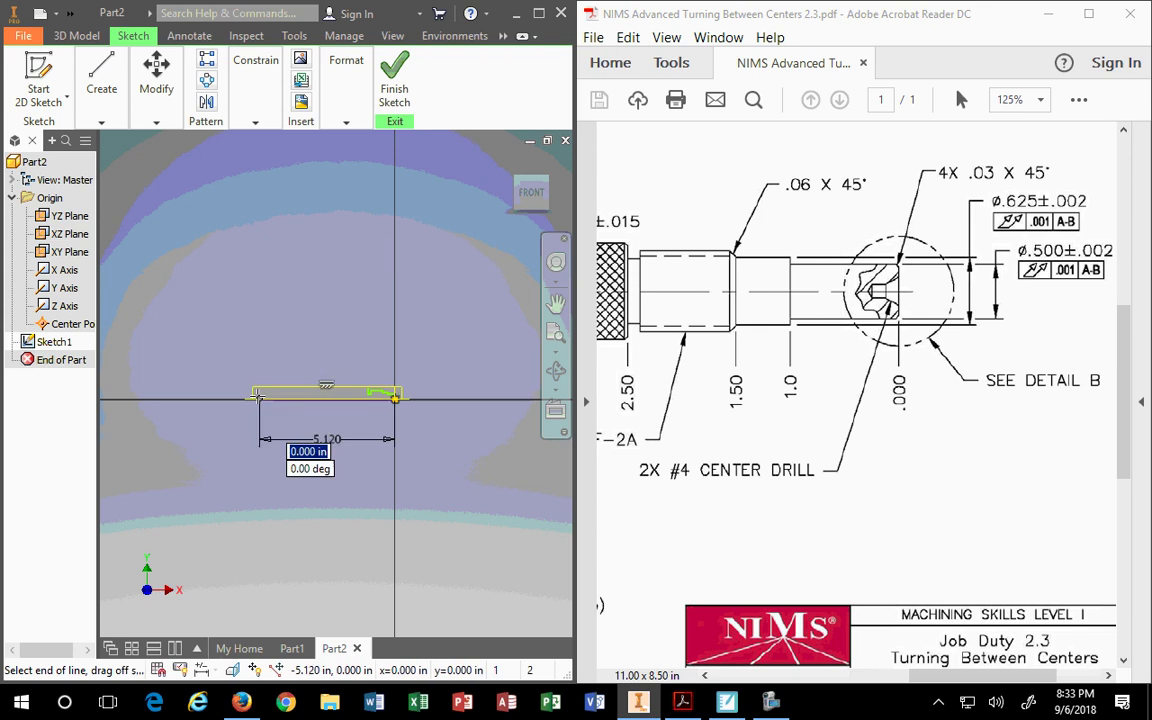
scroll(247, 410, down, 4)
scroll(247, 412, up, 5)
key(Escape)
middle_drag(478, 496, 199, 455)
scroll(445, 411, up, 2)
mouse_move(445, 411)
middle_down()
mouse_move(334, 404)
mouse_move(303, 414)
middle_up()
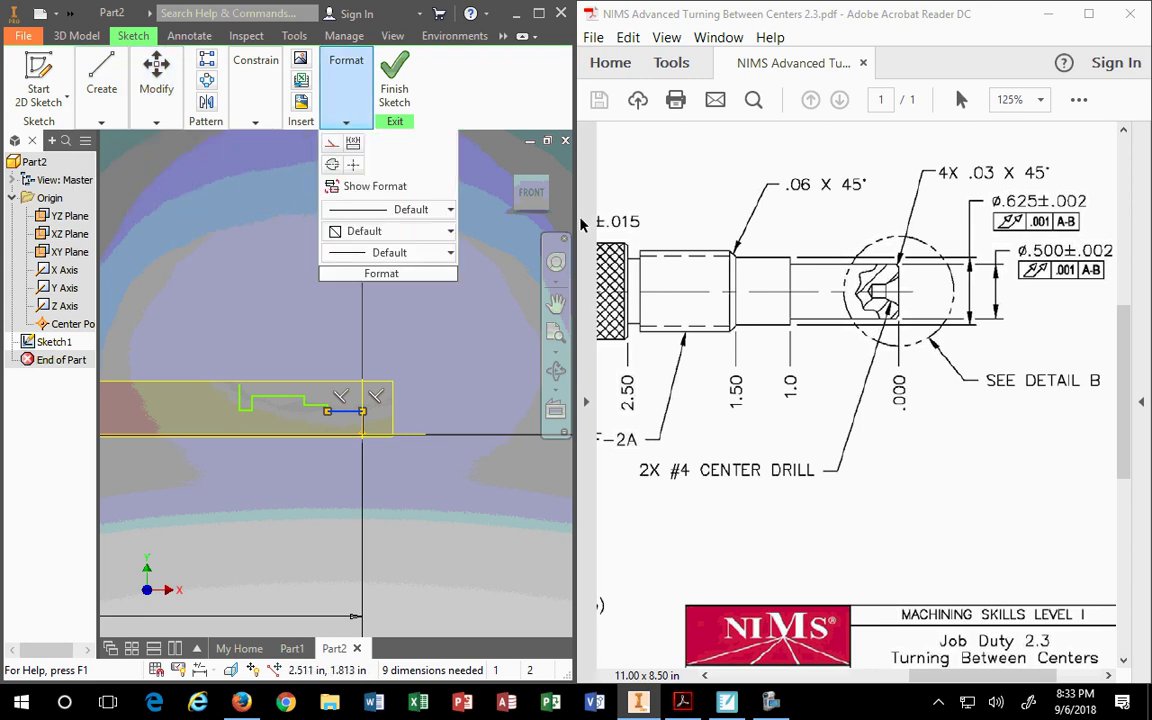
- Widen the Inventor window, scroll the PDF to Detail B, and cancel a trial .196 dimension
mouse_move(577, 222)
mouse_down()
mouse_move(698, 223)
mouse_move(577, 223)
mouse_up()
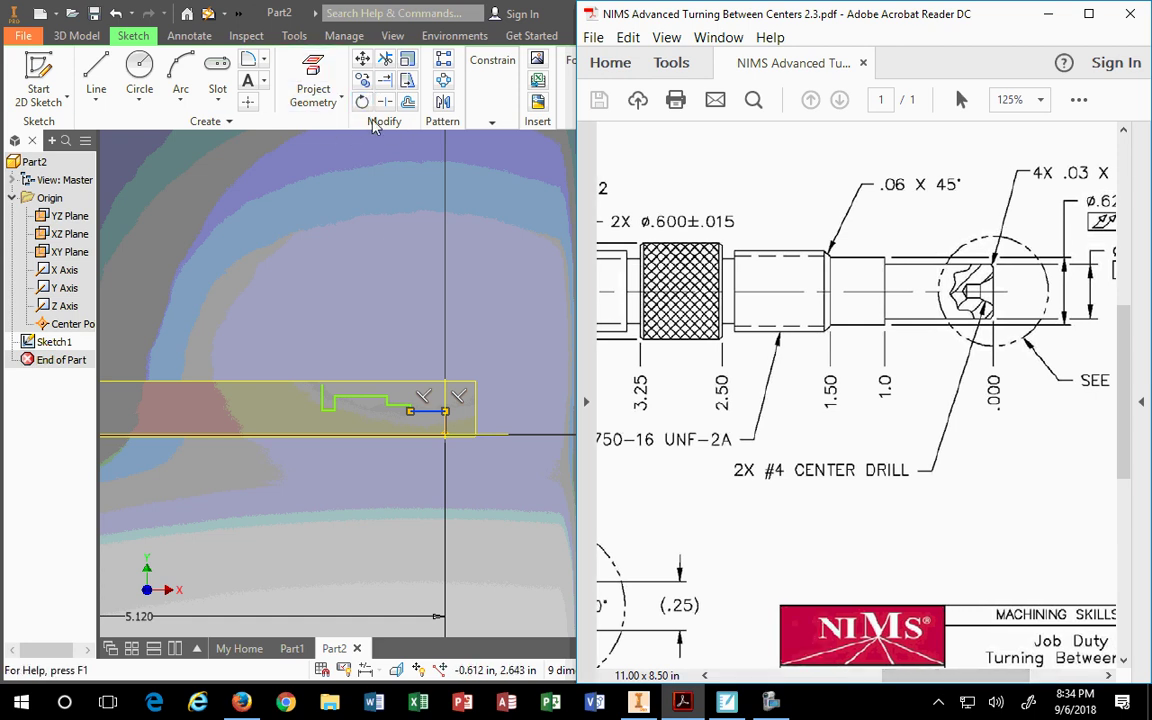
click(492, 90)
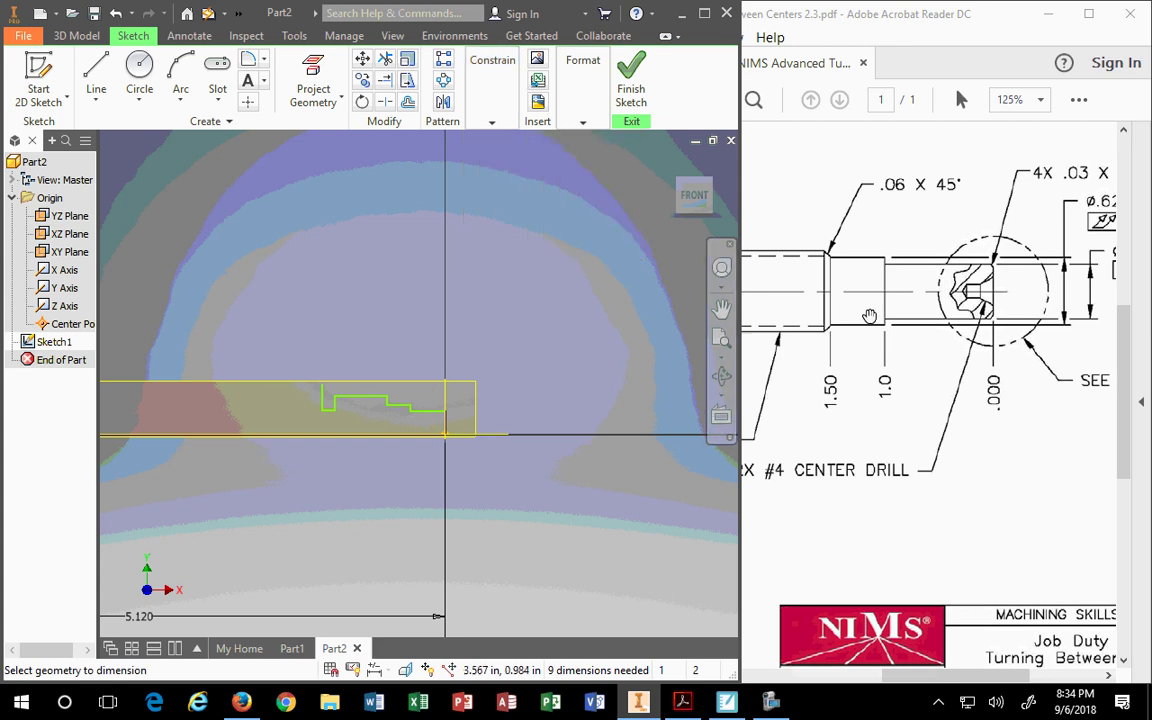
drag(975, 680, 1040, 680)
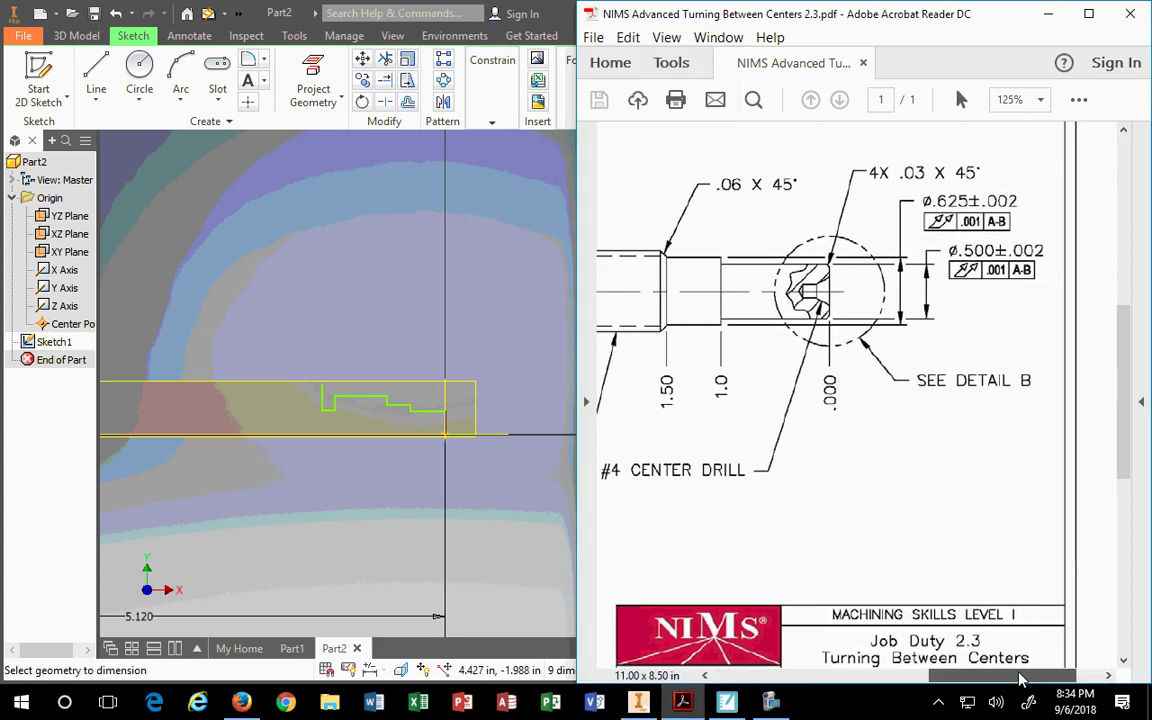
click(425, 418)
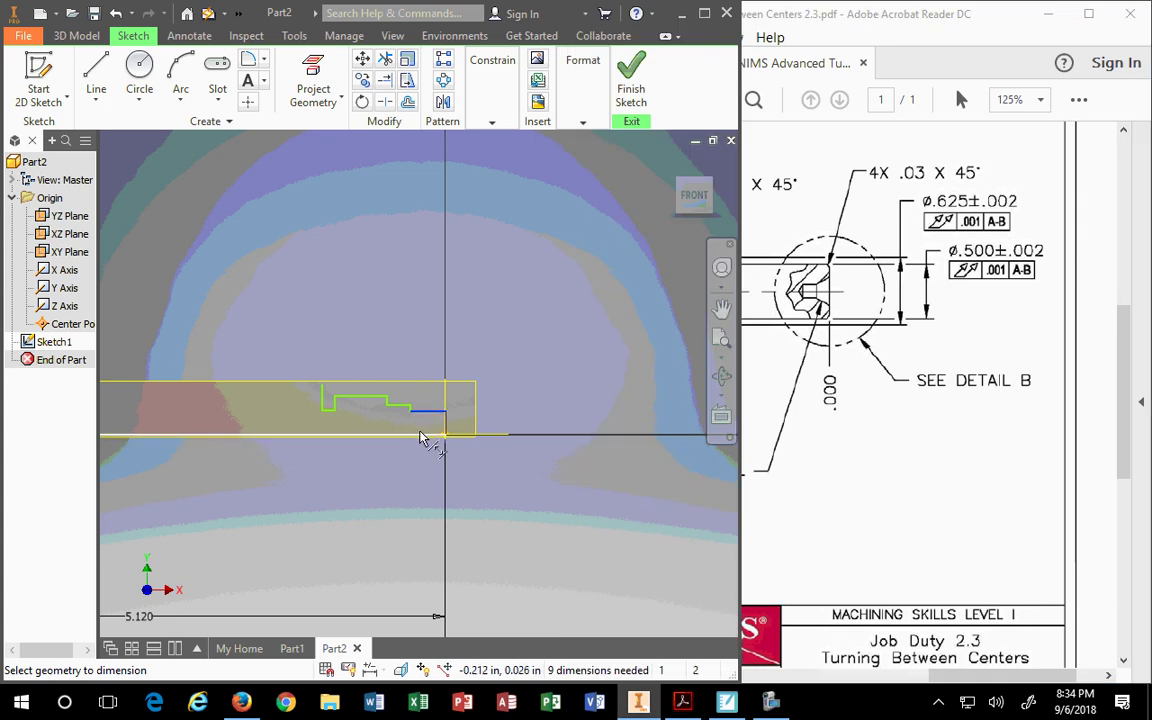
click(420, 436)
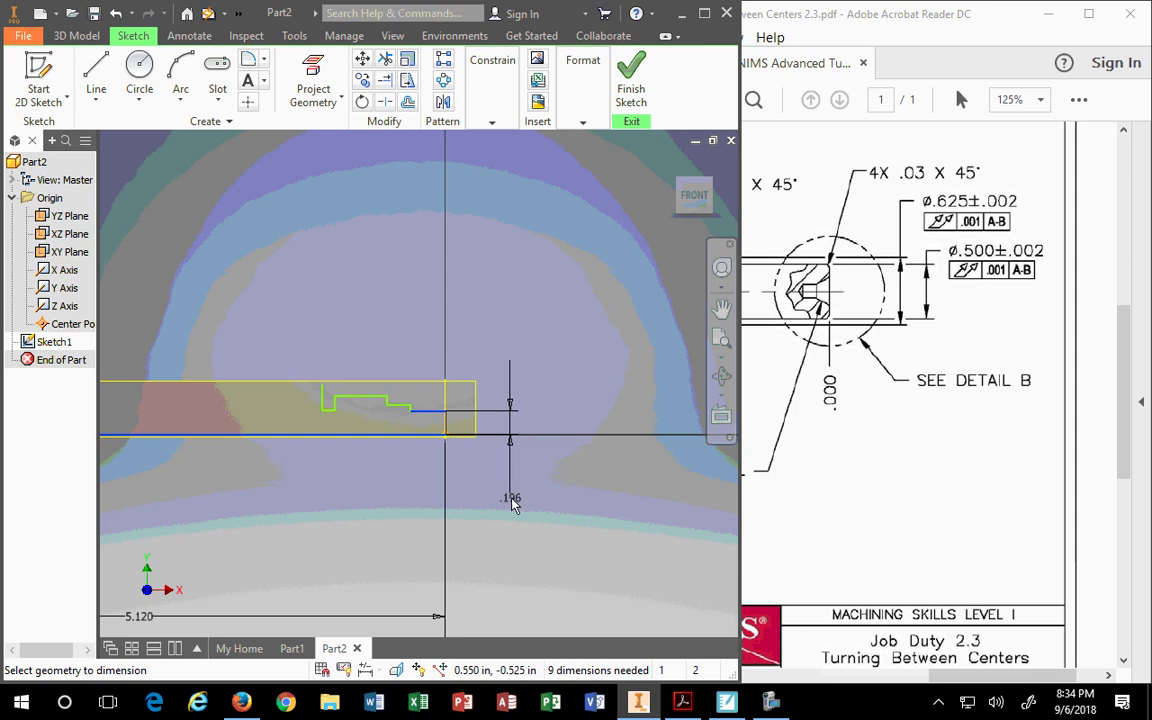
key(Escape)
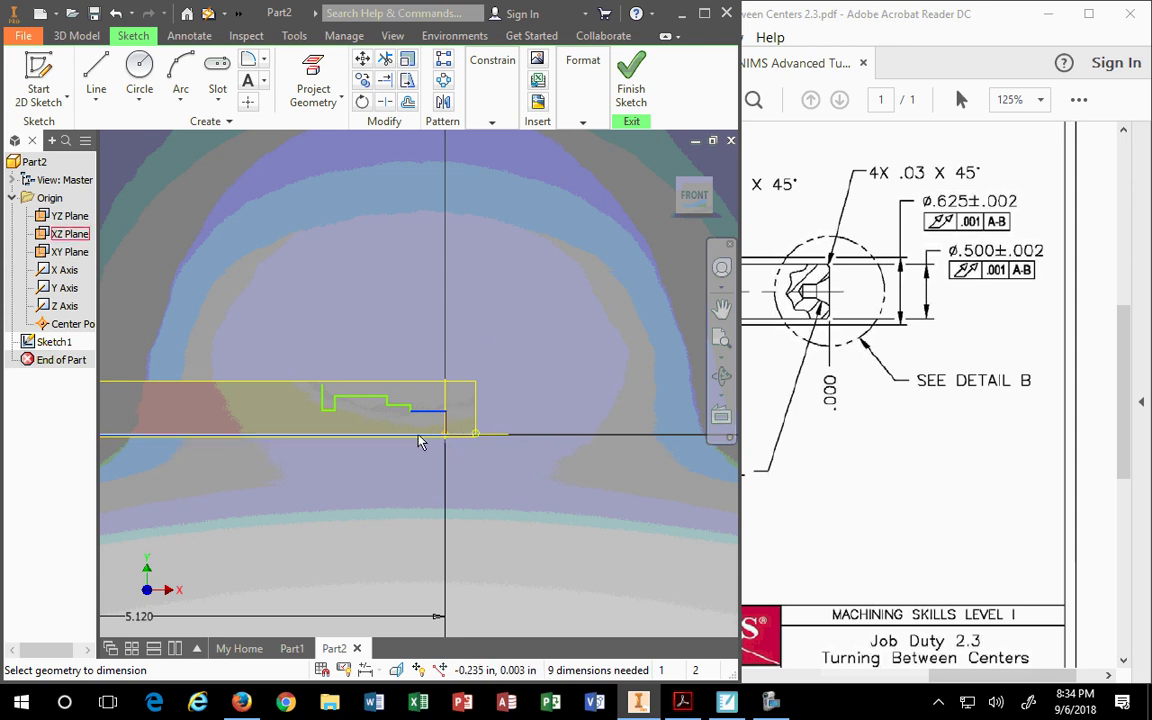
mouse_move(448, 470)
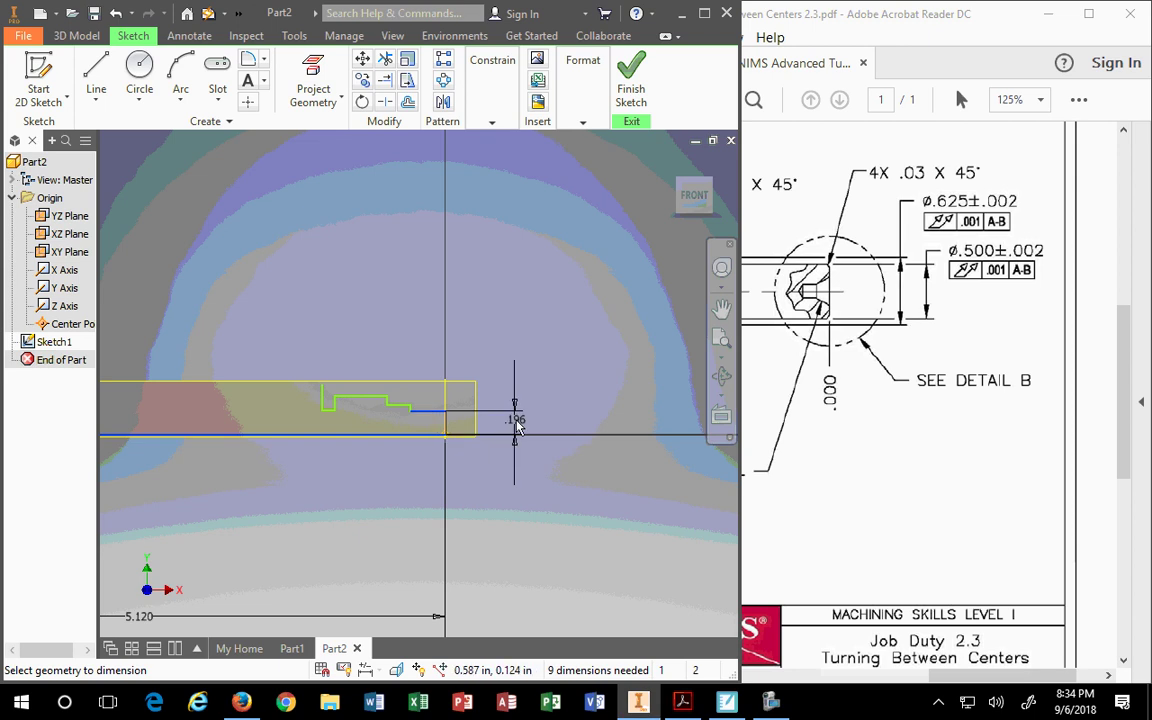
key(Escape)
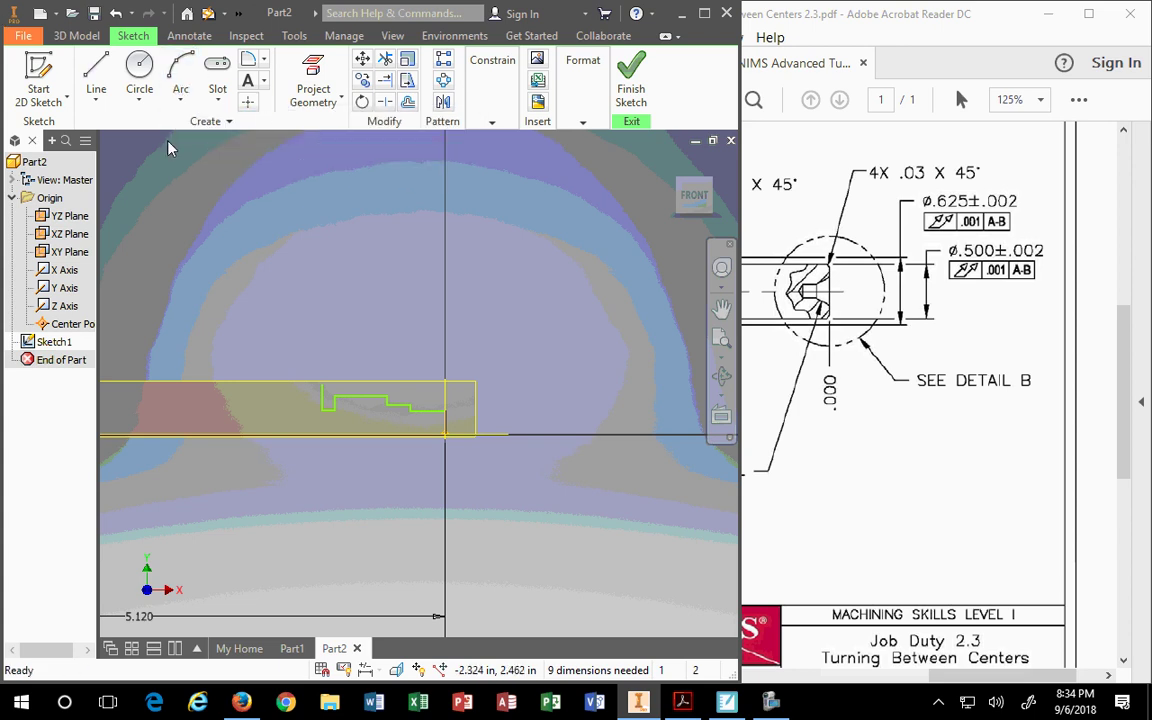
- Check the sketch line format settings and start a trial line, then cancel it
click(96, 102)
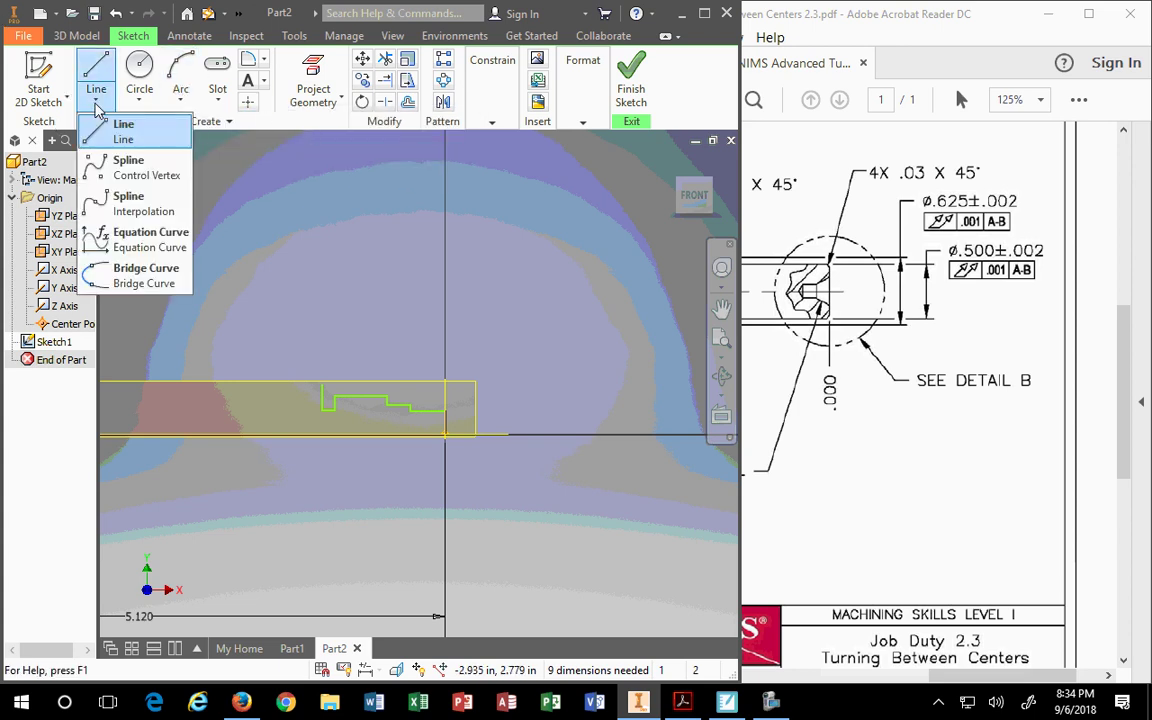
click(584, 122)
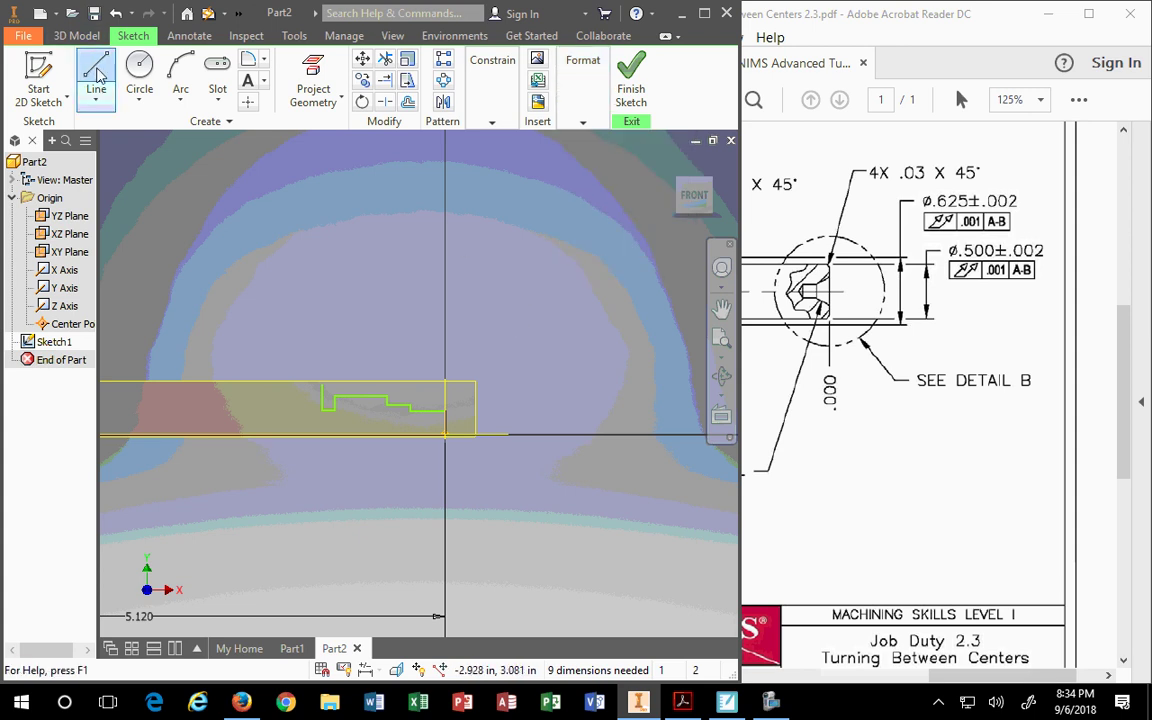
click(100, 104)
click(123, 130)
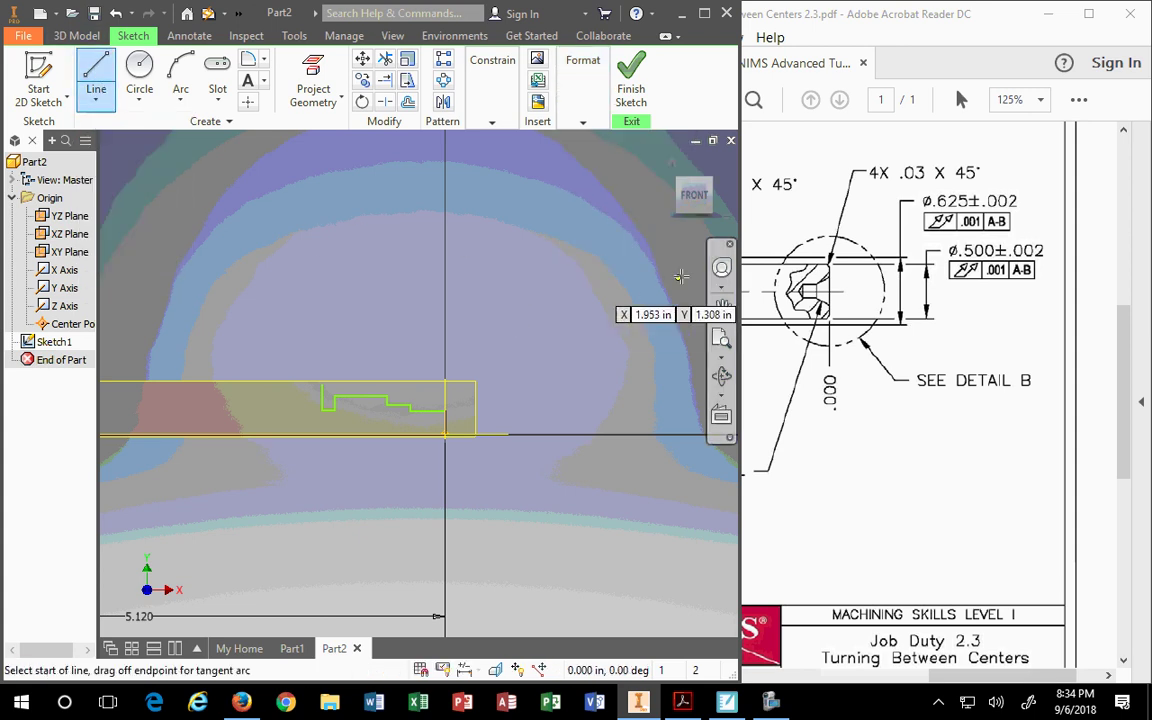
click(625, 252)
scroll(150, 225, up, 3)
middle_drag(45, 236, 250, 228)
click(198, 250)
key(Escape)
scroll(488, 268, up, 2)
scroll(488, 268, down, 4)
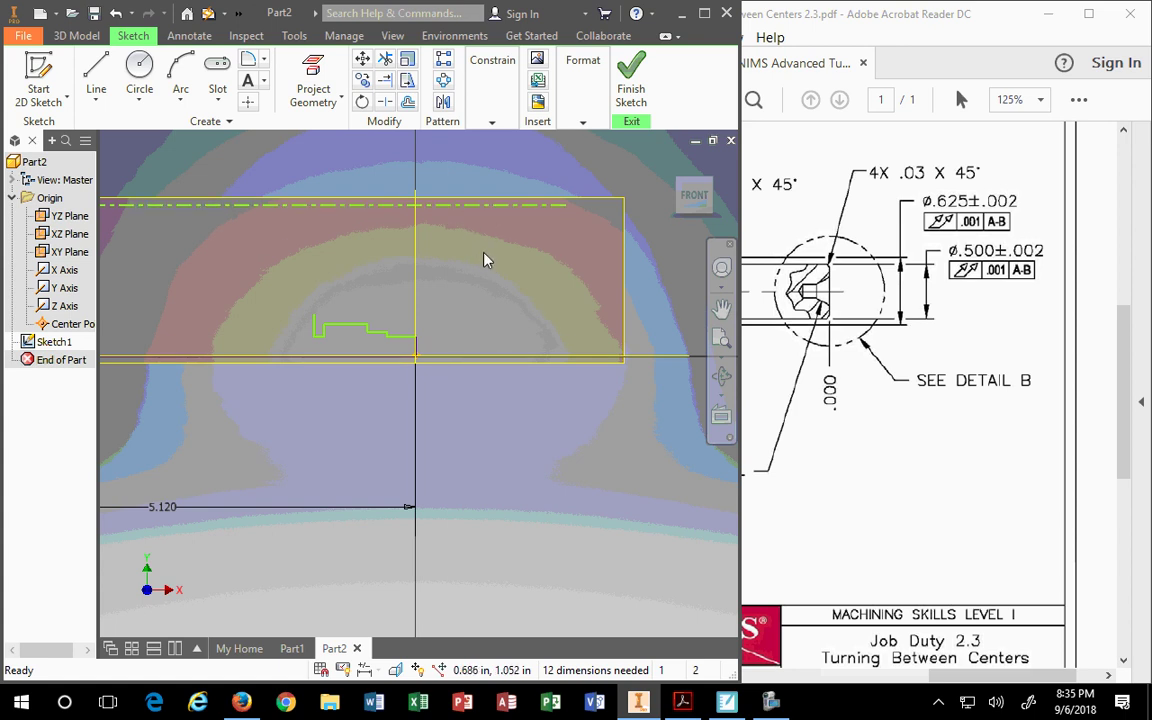
- Apply a Collinear constraint between the dash-dot centerline and the X axis
click(463, 205)
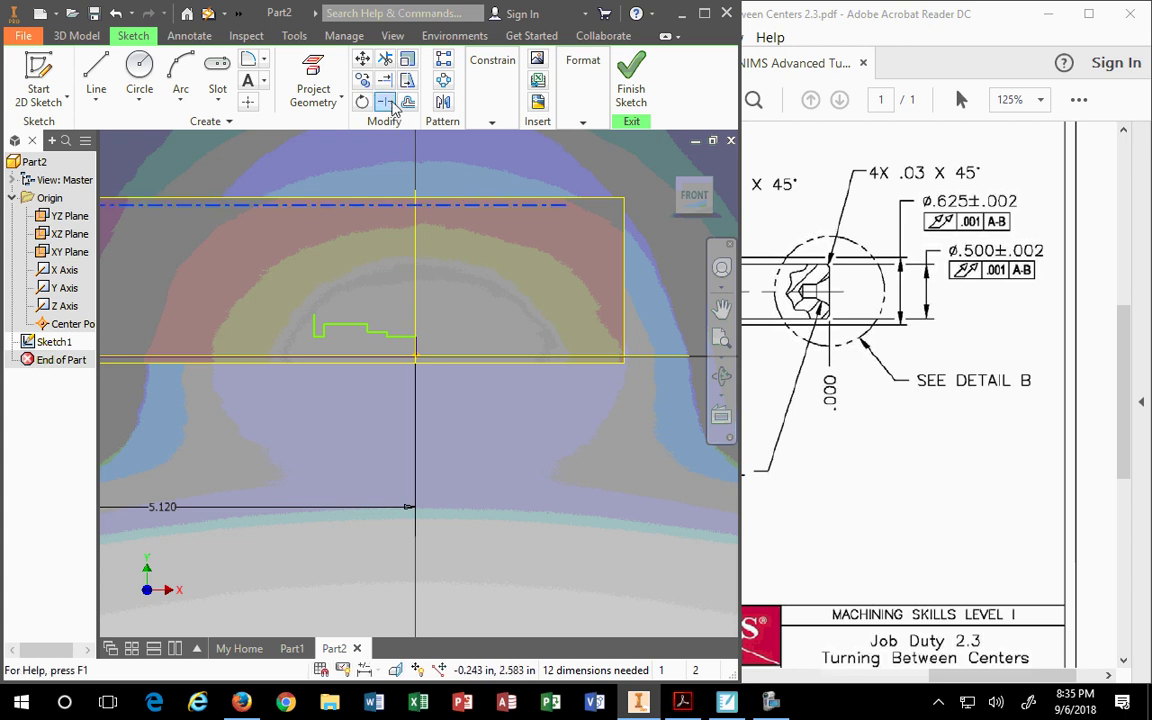
click(341, 101)
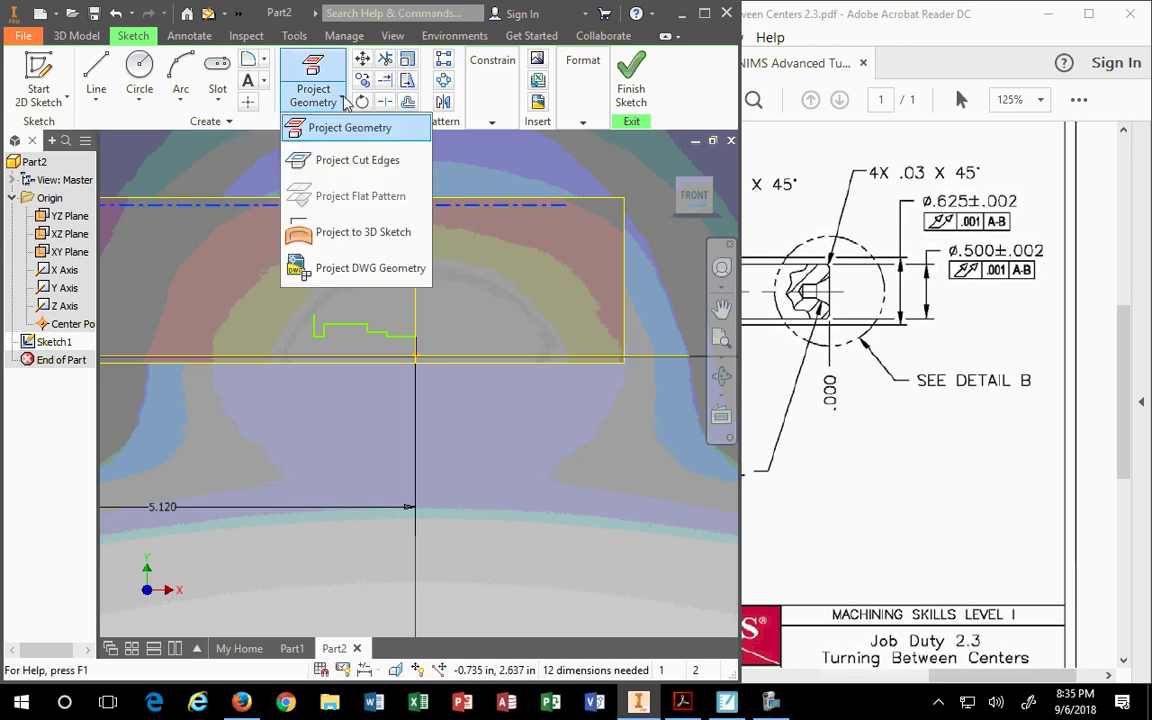
click(341, 101)
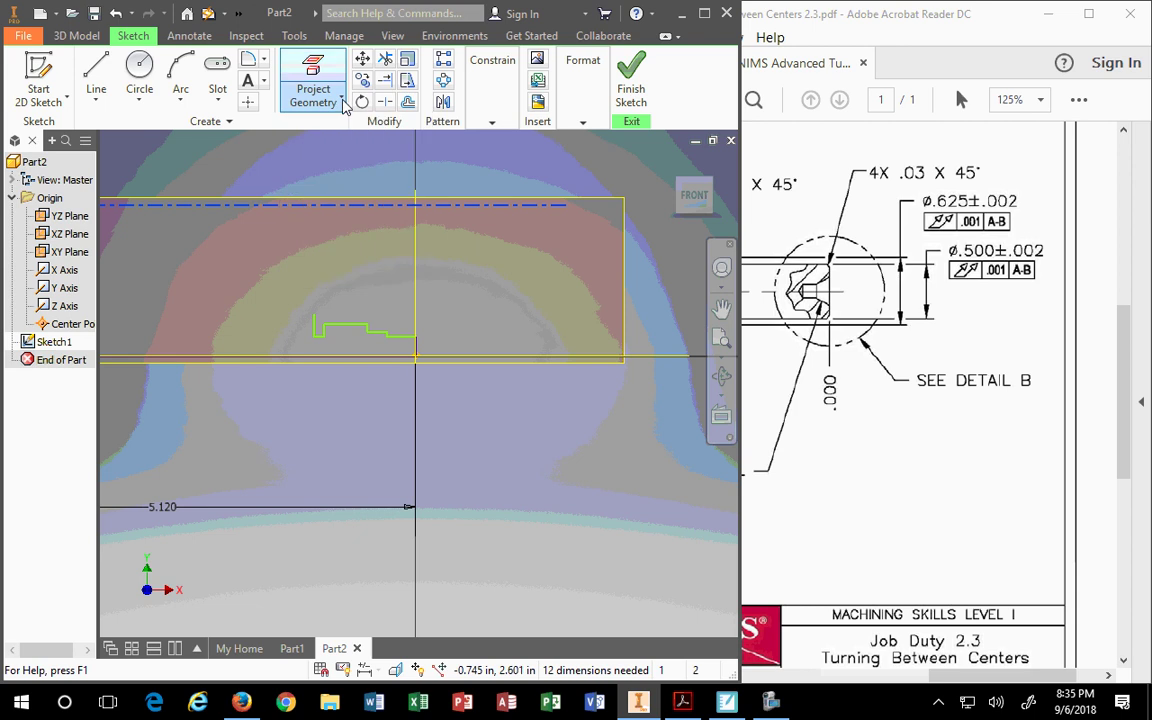
click(491, 121)
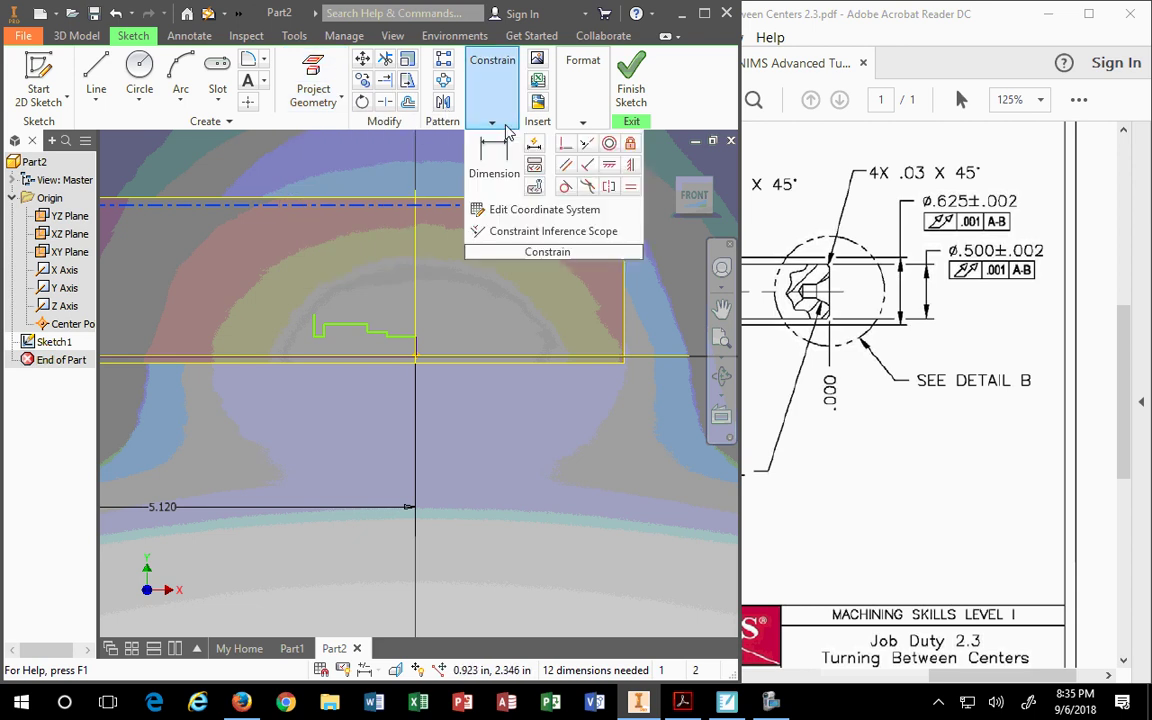
click(590, 148)
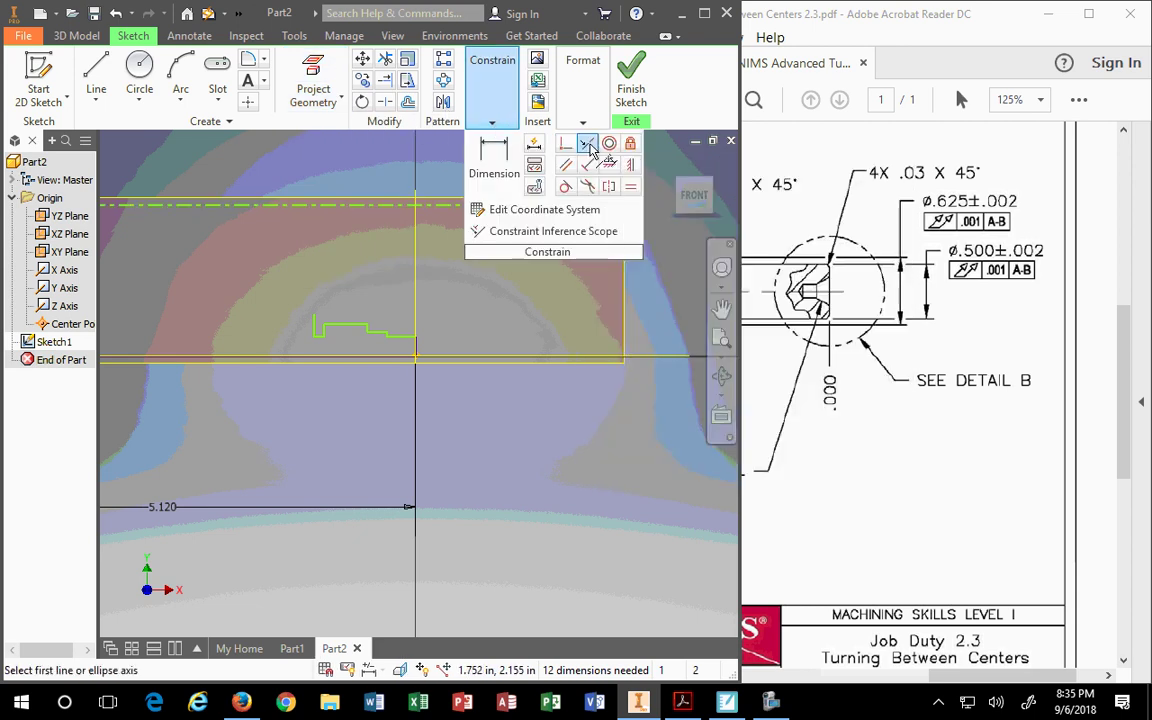
click(345, 204)
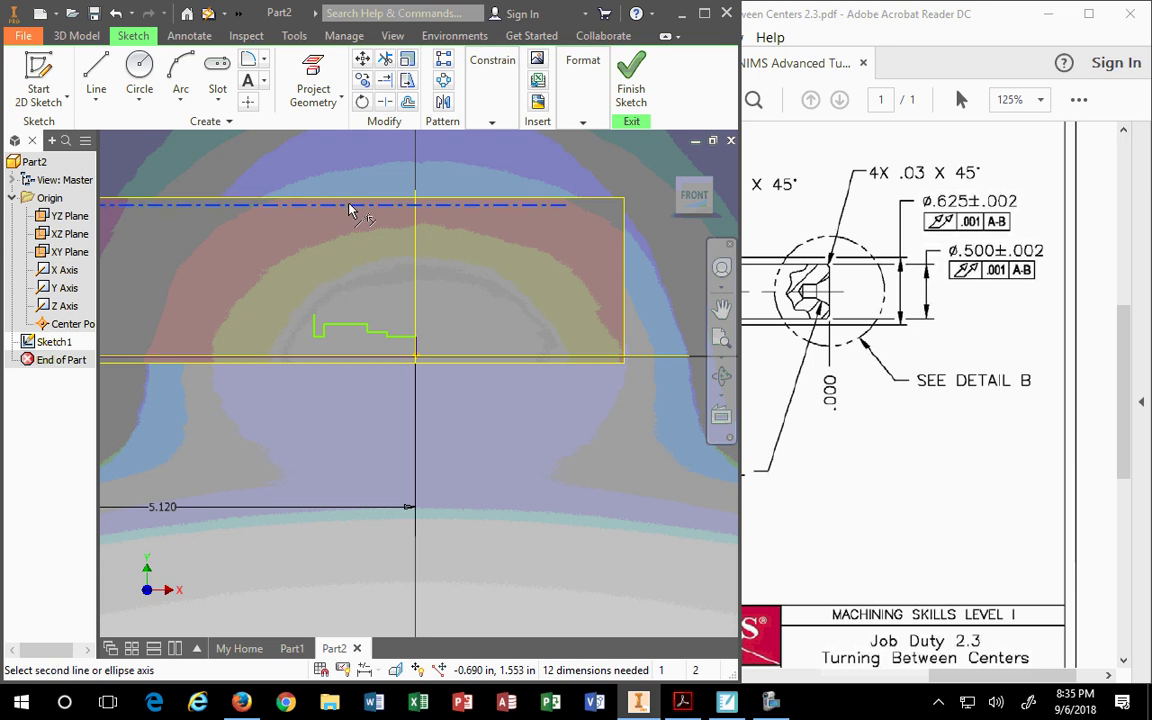
click(325, 358)
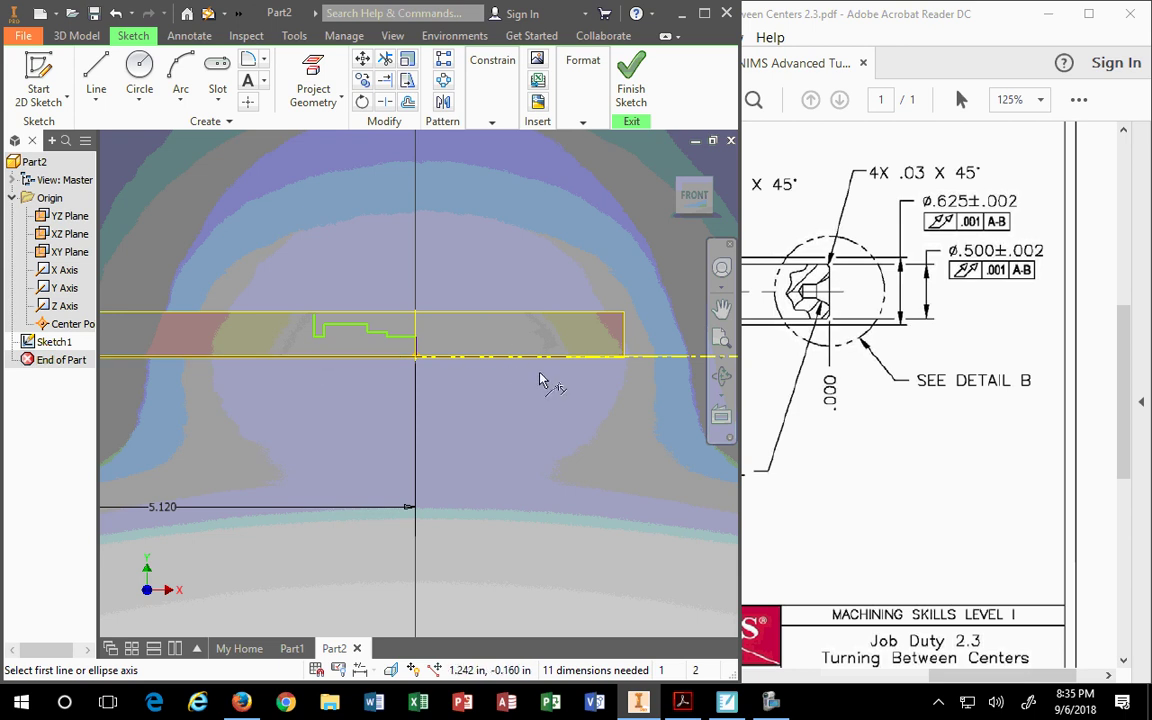
right_click(392, 378)
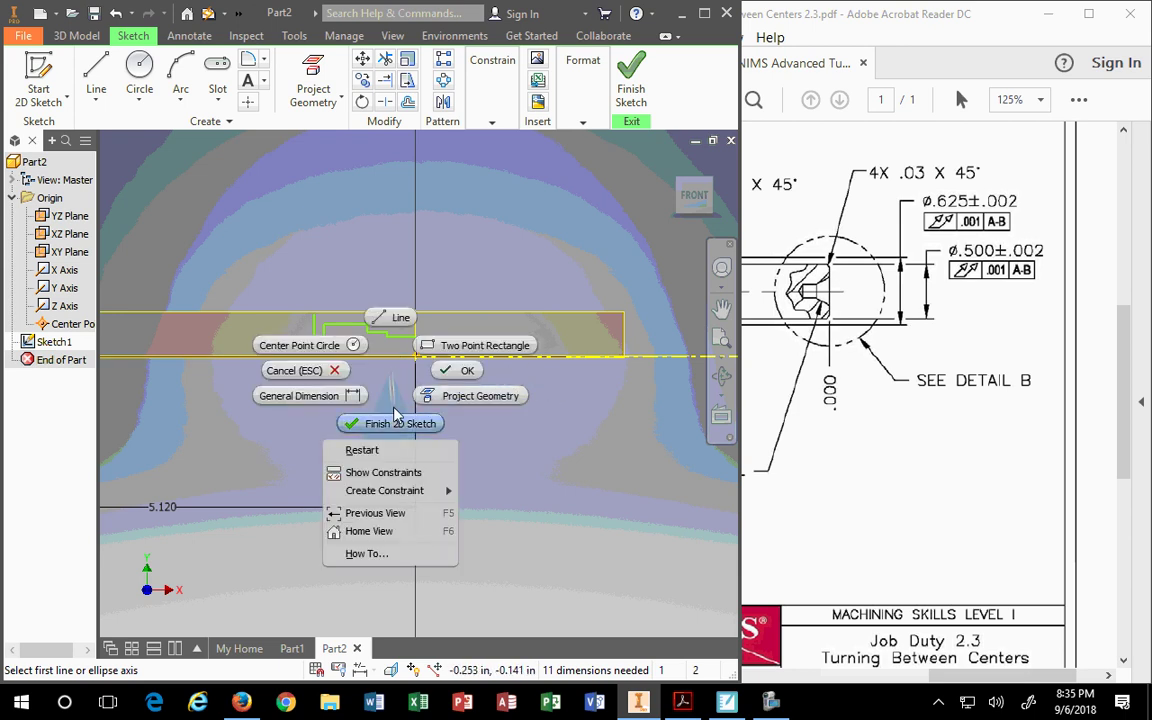
scroll(397, 325, up, 5)
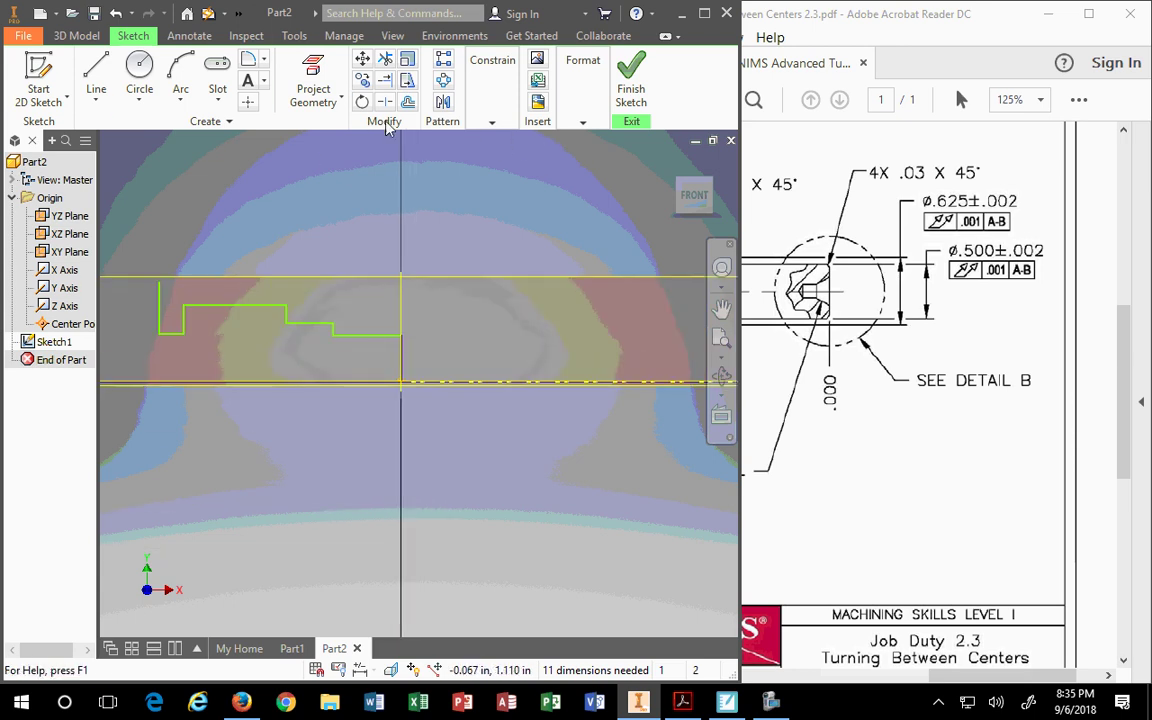
- Dimension the smallest step as a Ø0.500 diameter about the centerline
click(491, 121)
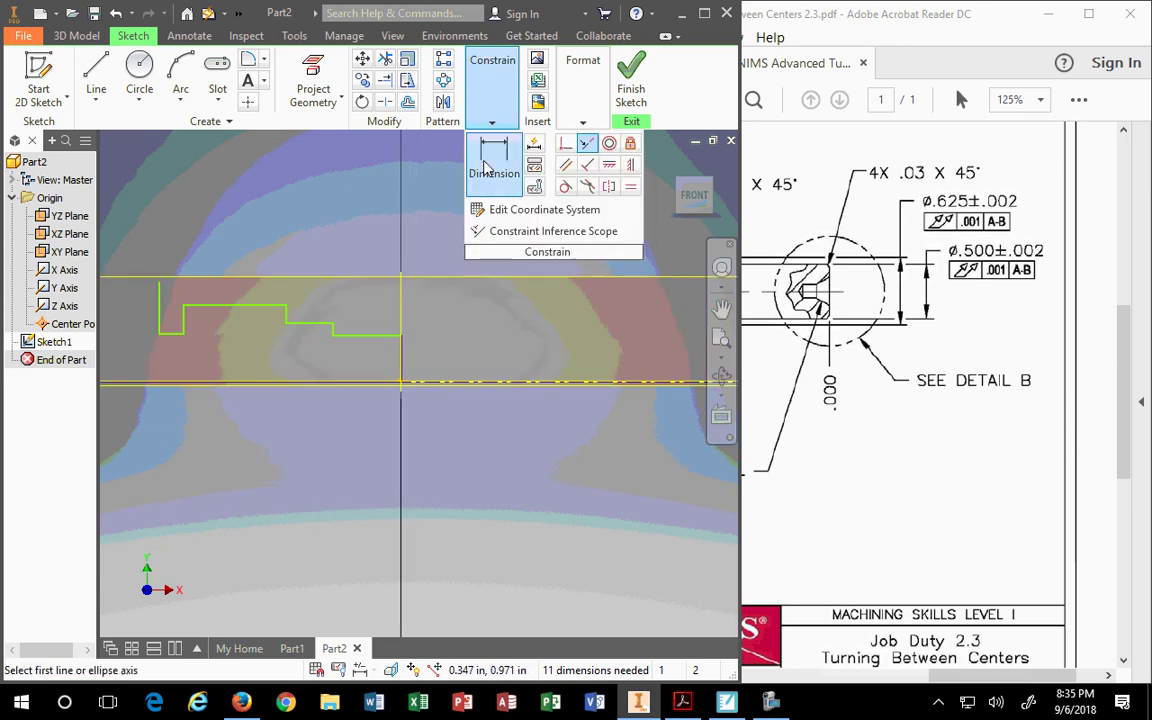
click(494, 160)
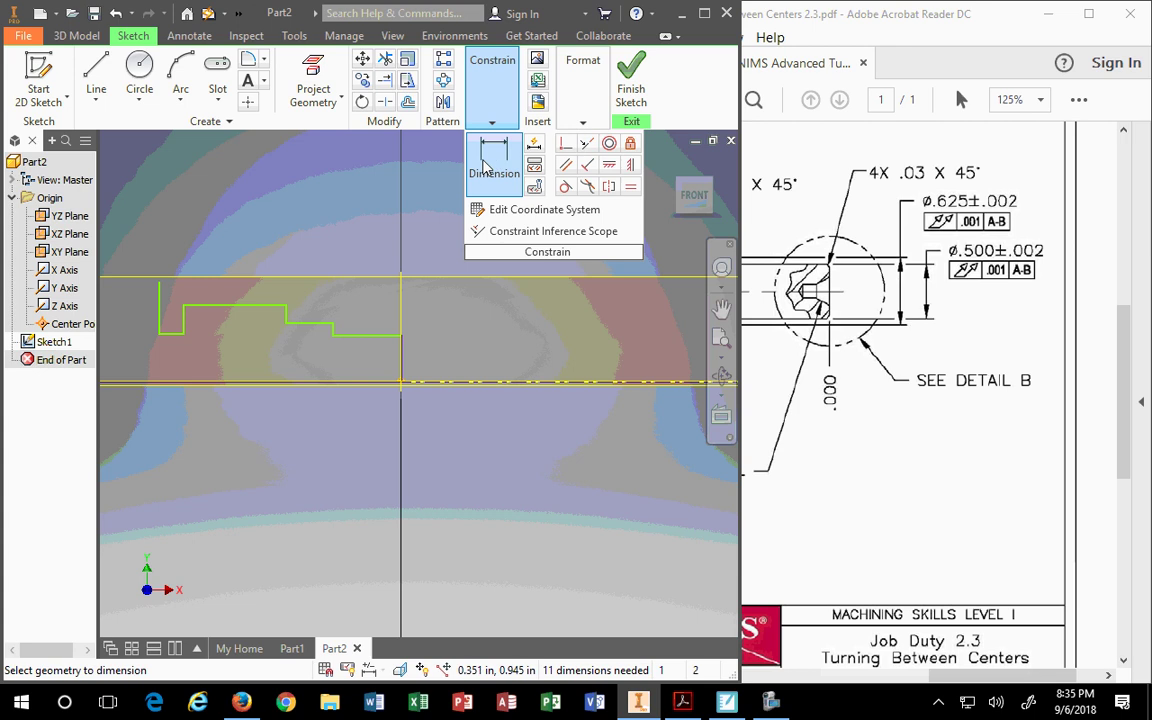
click(374, 339)
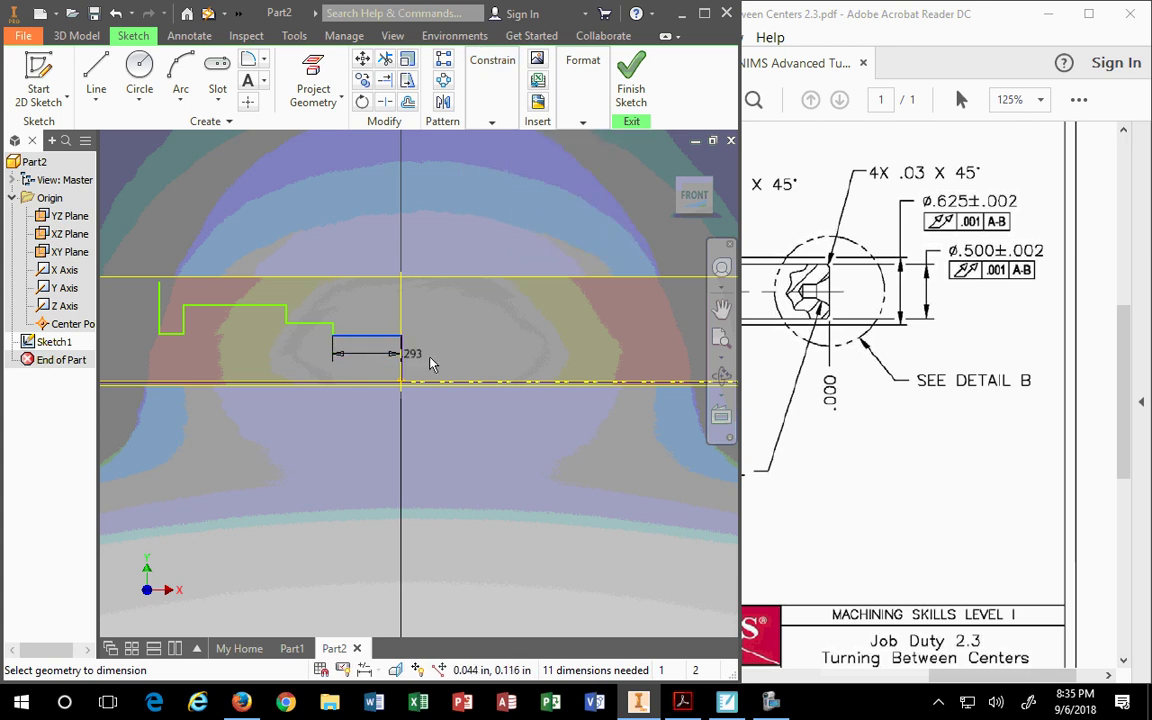
click(488, 384)
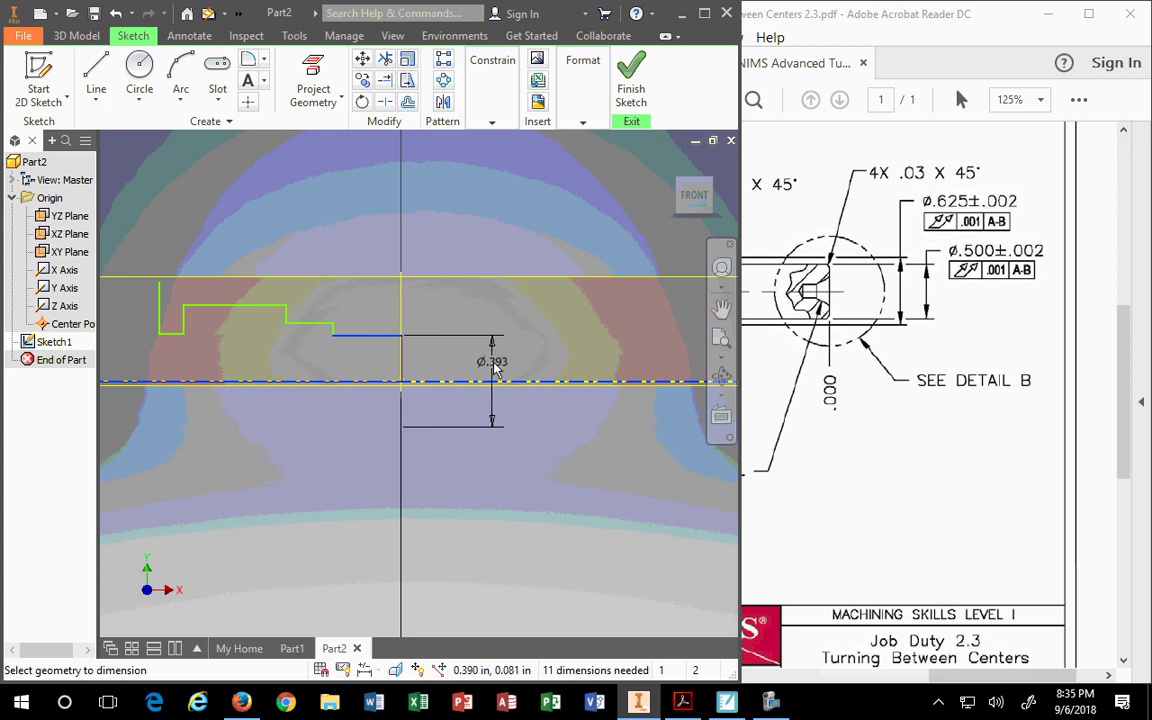
click(496, 367)
text(.5)
key(Return)
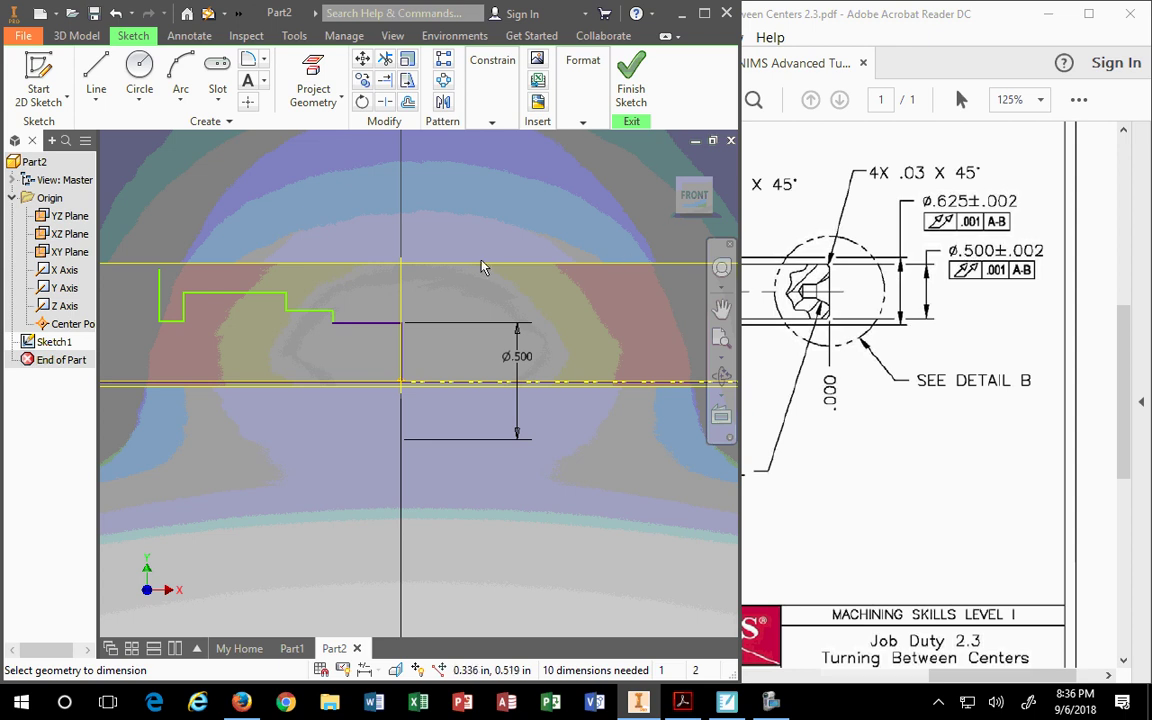
- Dimension the next step as a Ø0.625 diameter about the centerline
click(310, 312)
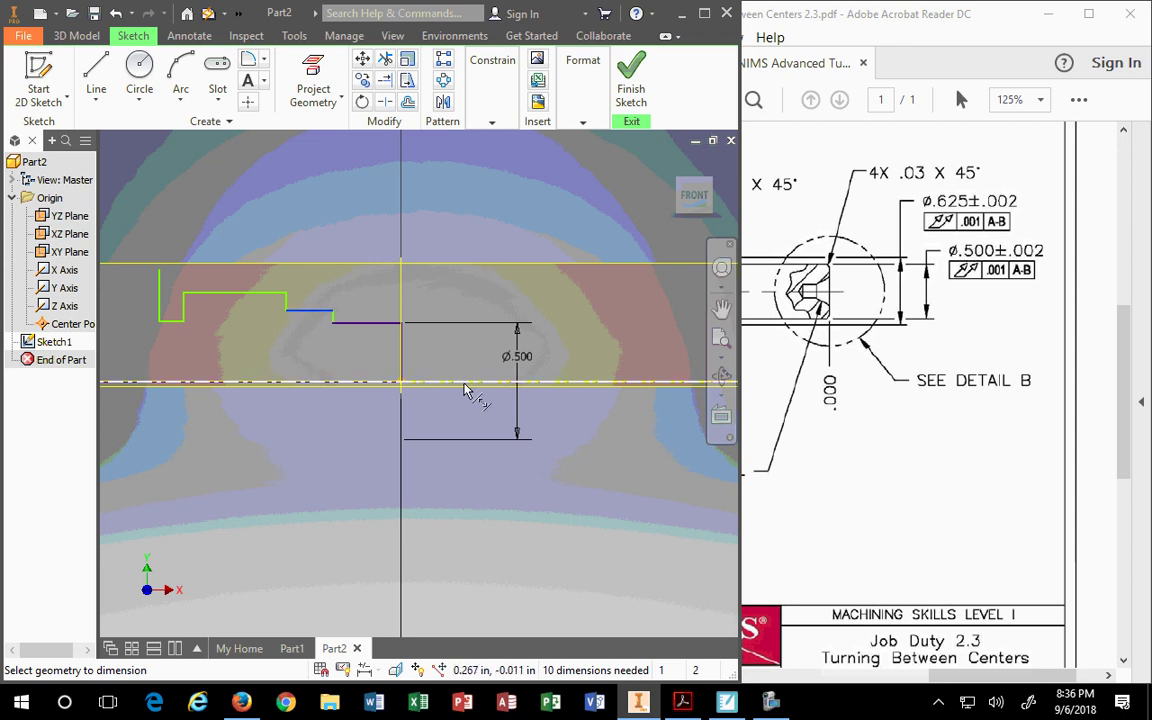
click(468, 384)
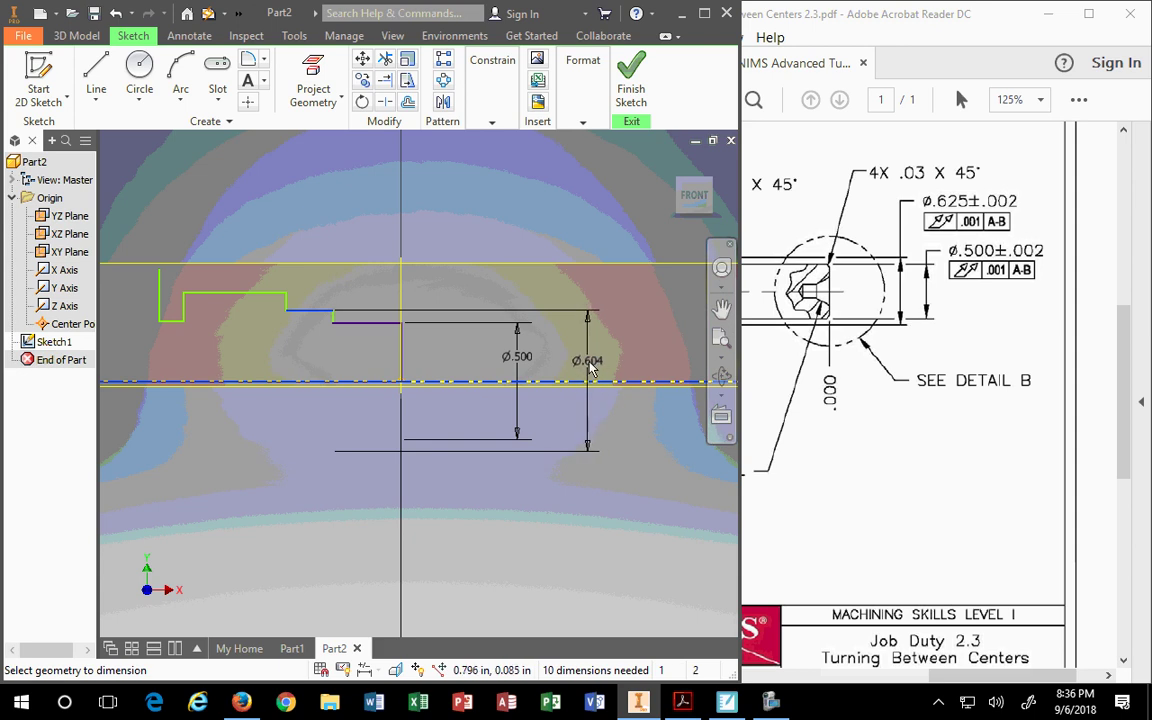
click(576, 362)
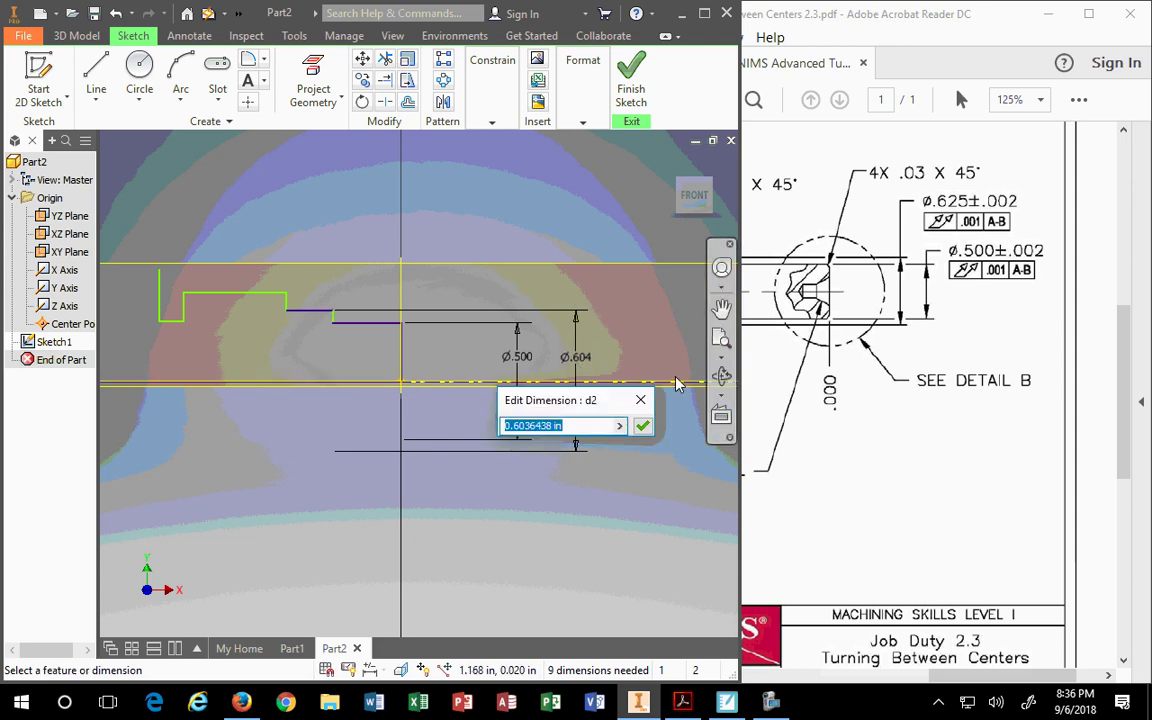
text(.625)
key(Return)
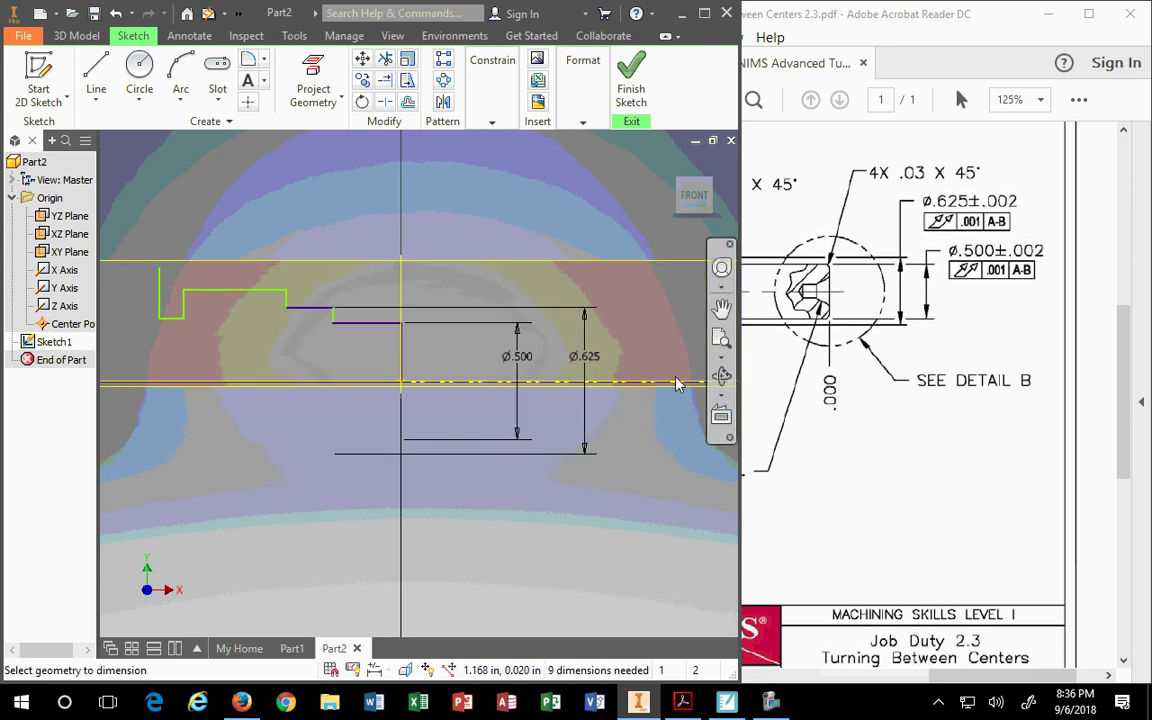
key(F2)
- Check the PDF drawing, then dimension the third step line to the centerline as Ø.750
click(835, 260)
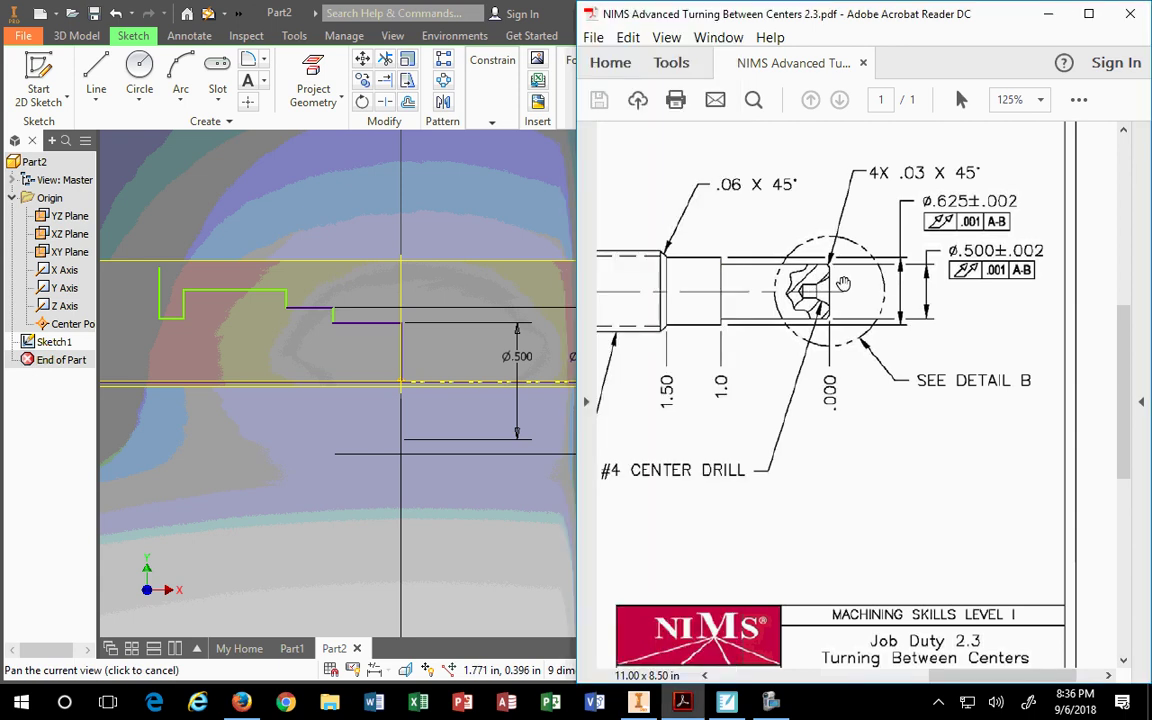
drag(989, 675, 900, 675)
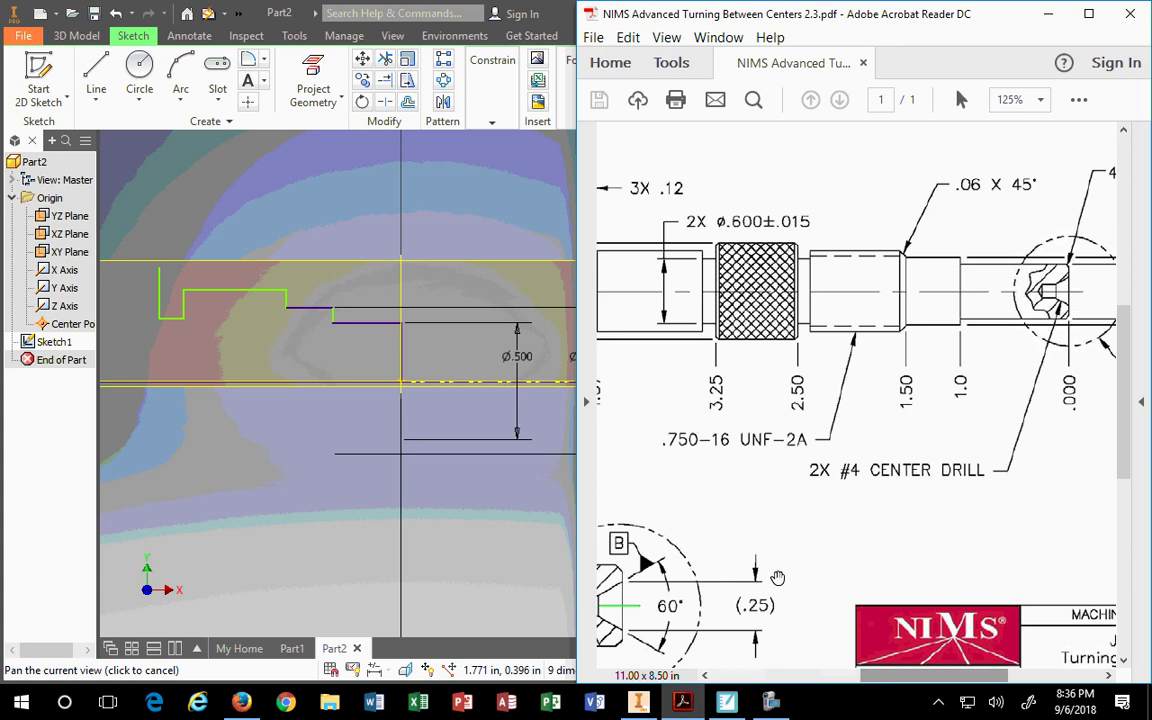
click(217, 291)
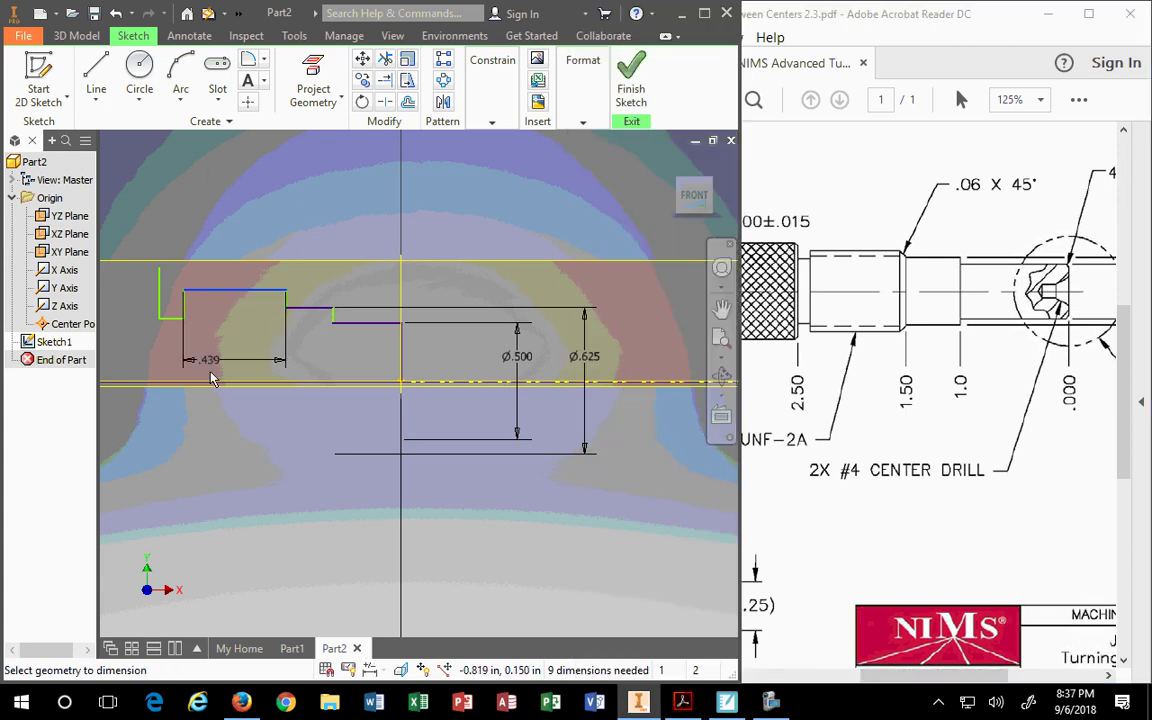
click(467, 383)
click(643, 347)
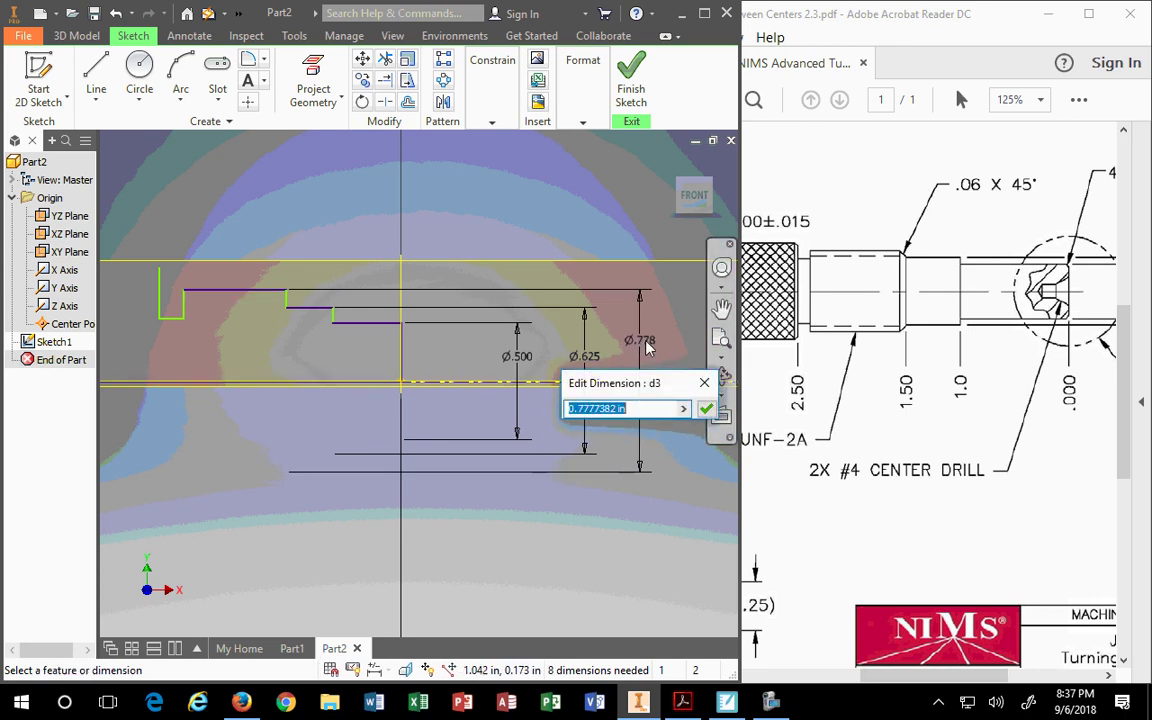
text(.75)
key(Return)
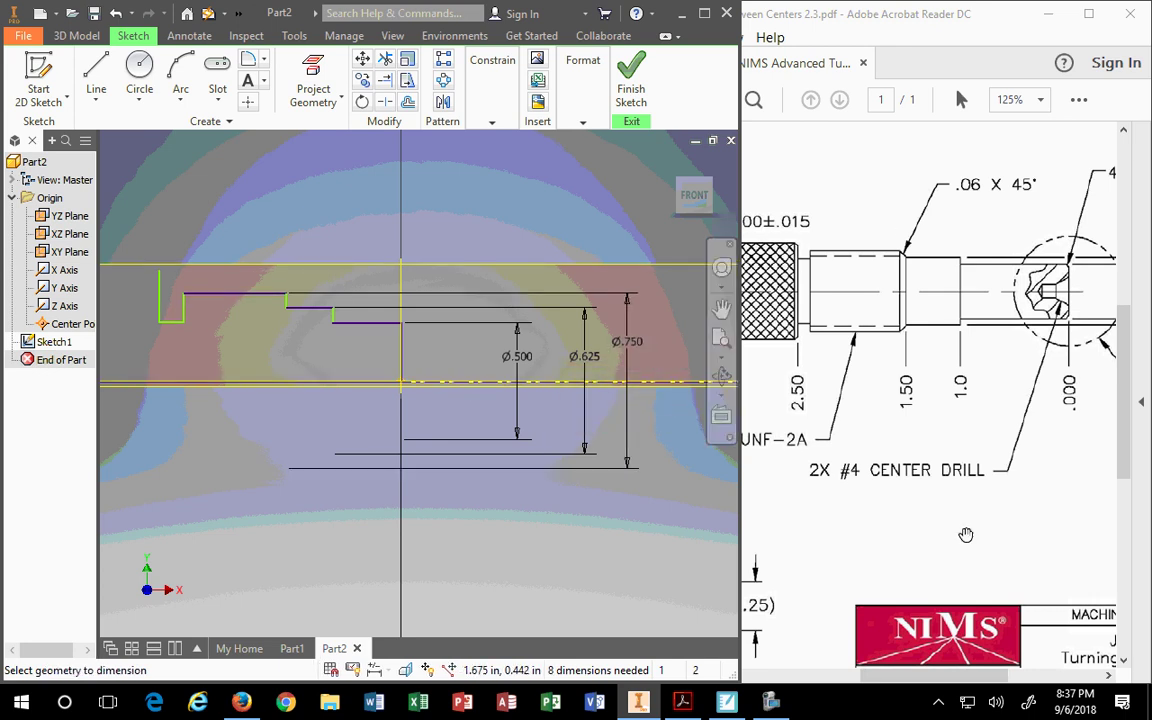
- Review the drawing again, down to the knurl's 2X Ø.600±.015 callout
drag(925, 676, 882, 688)
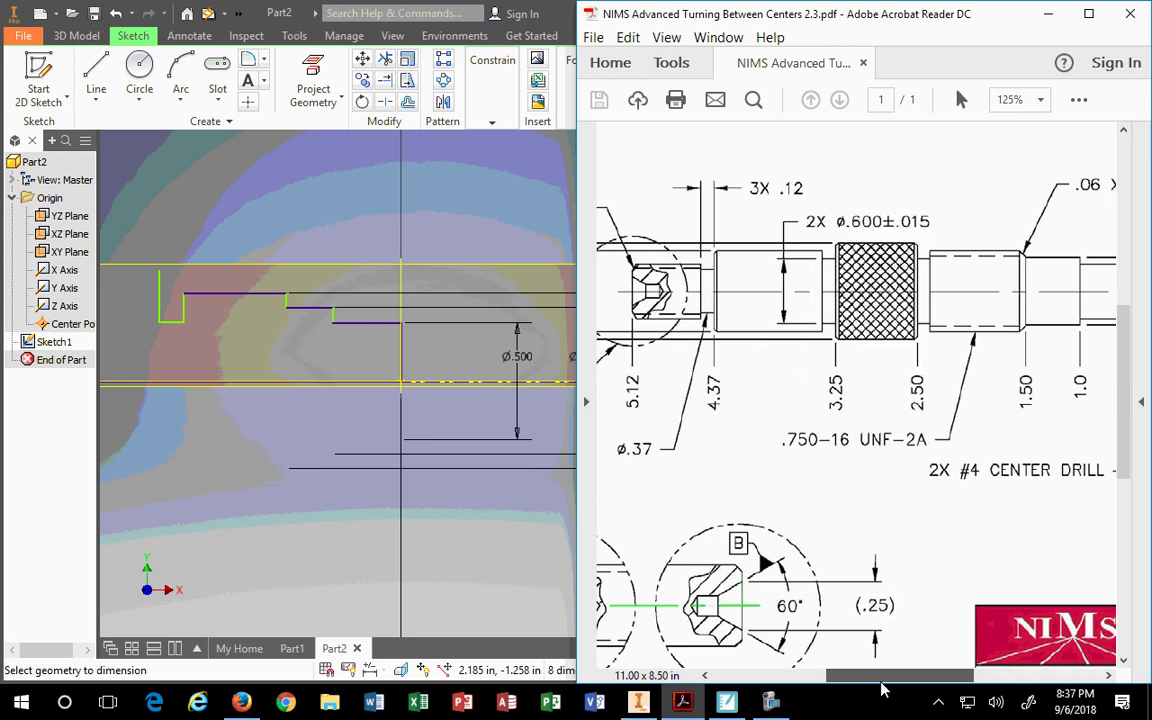
drag(882, 688, 880, 688)
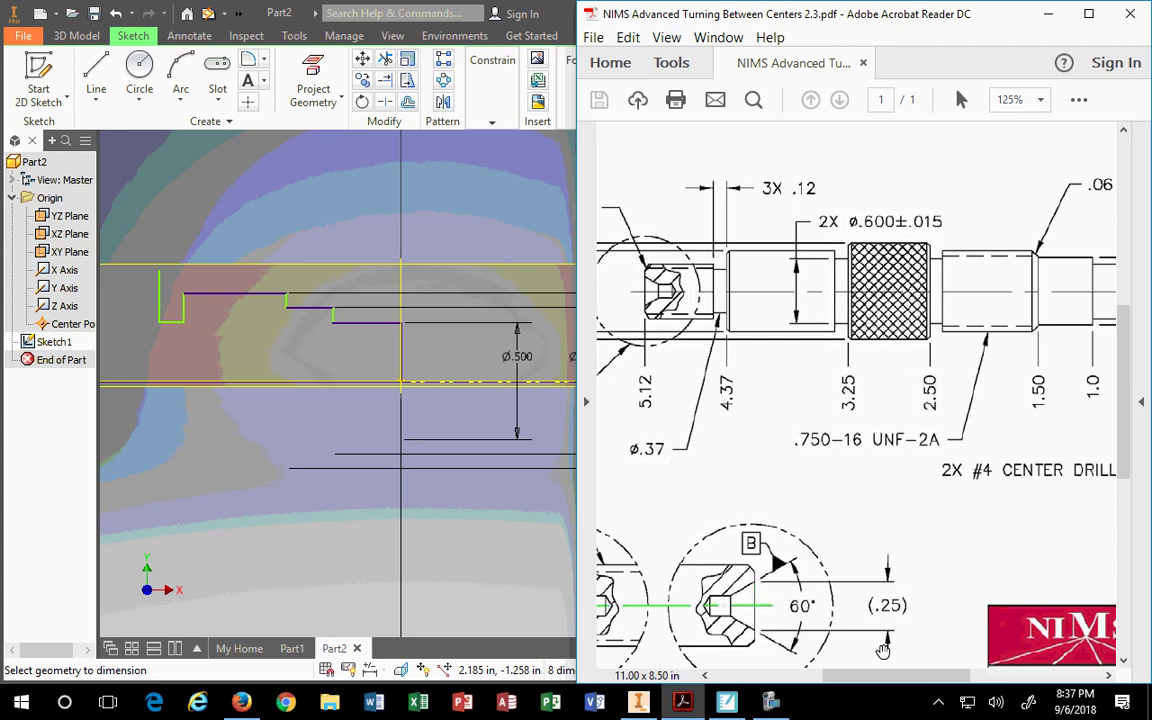
drag(885, 676, 855, 688)
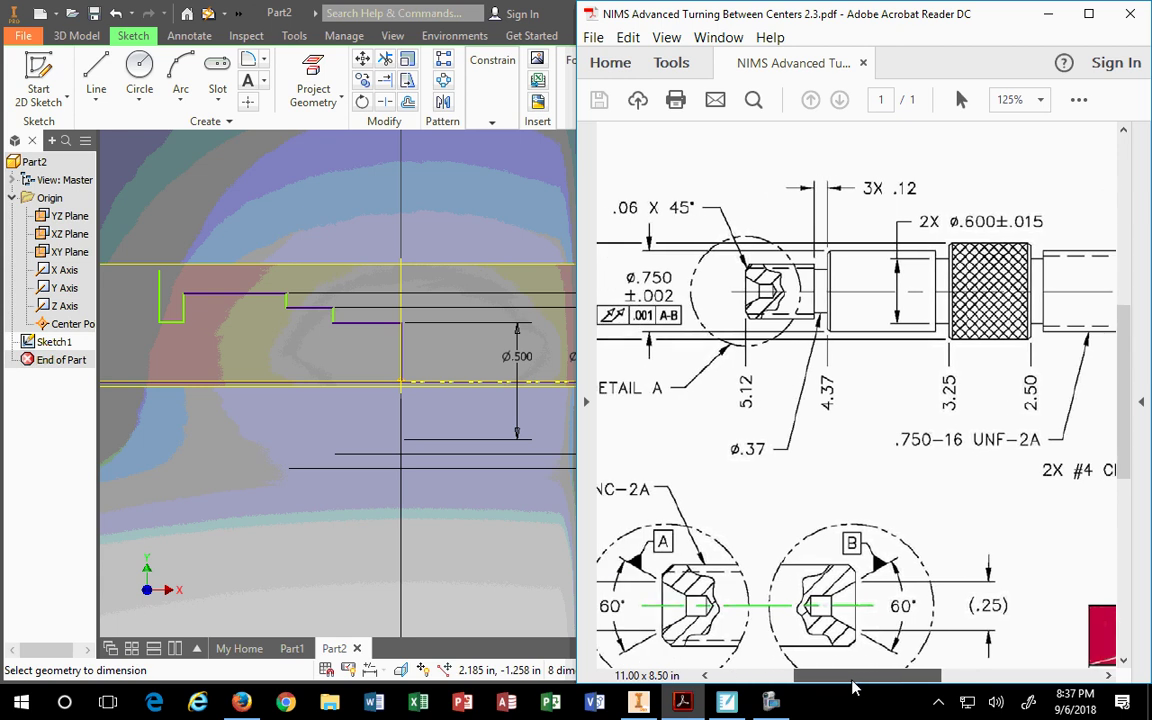
drag(855, 688, 890, 681)
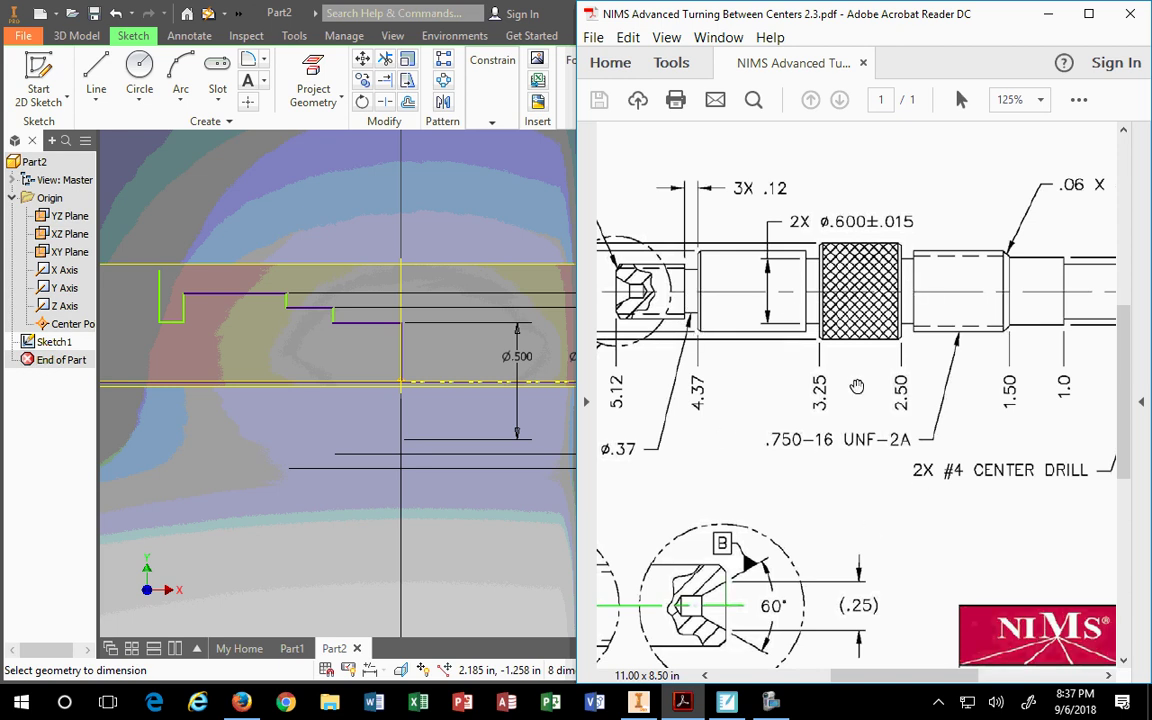
mouse_move(868, 679)
mouse_down()
mouse_move(800, 683)
mouse_move(898, 680)
mouse_move(912, 650)
mouse_move(784, 283)
mouse_up()
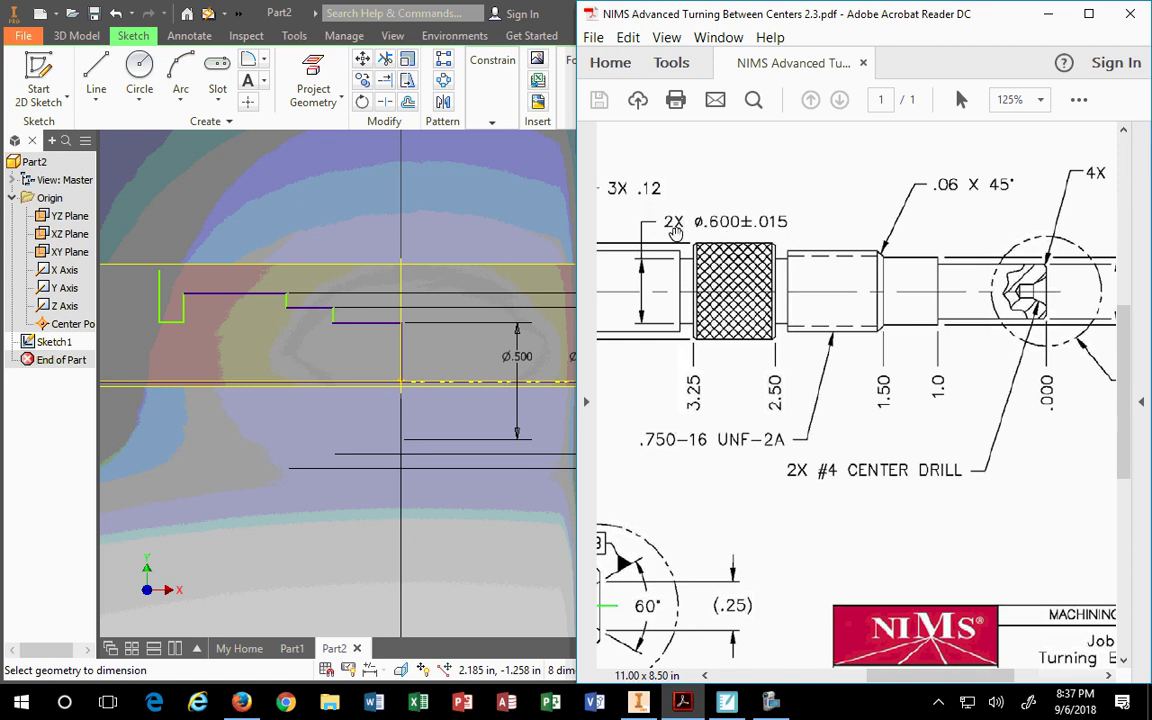
click(748, 243)
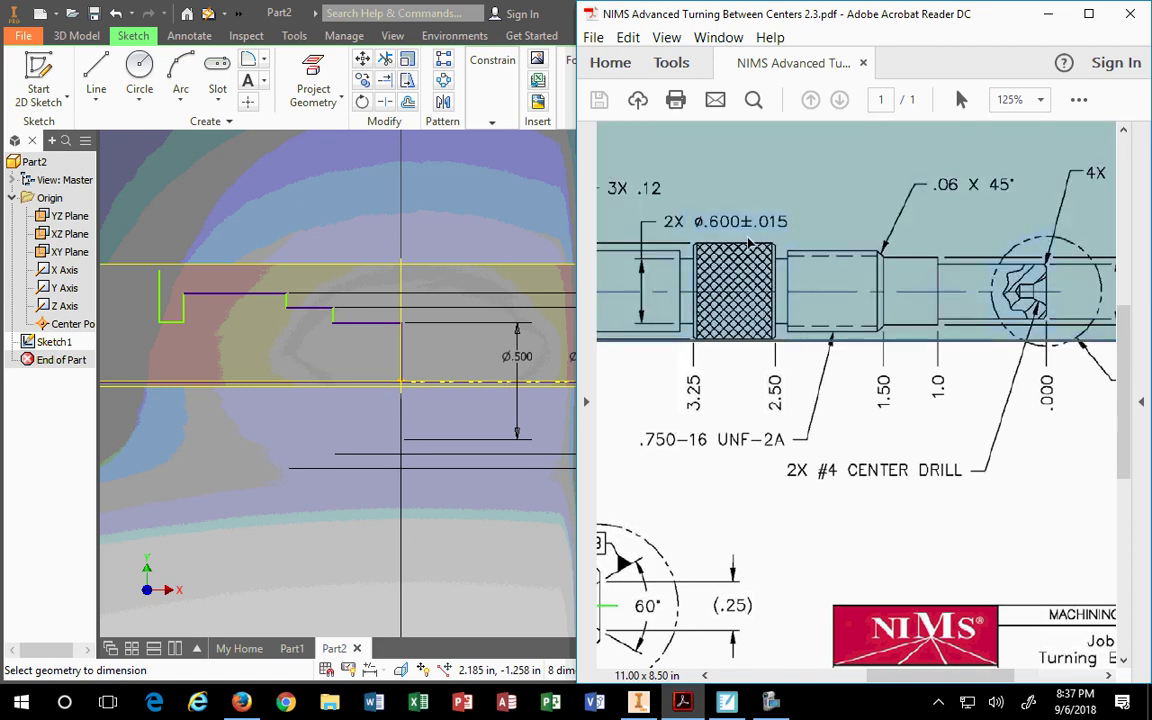
click(724, 231)
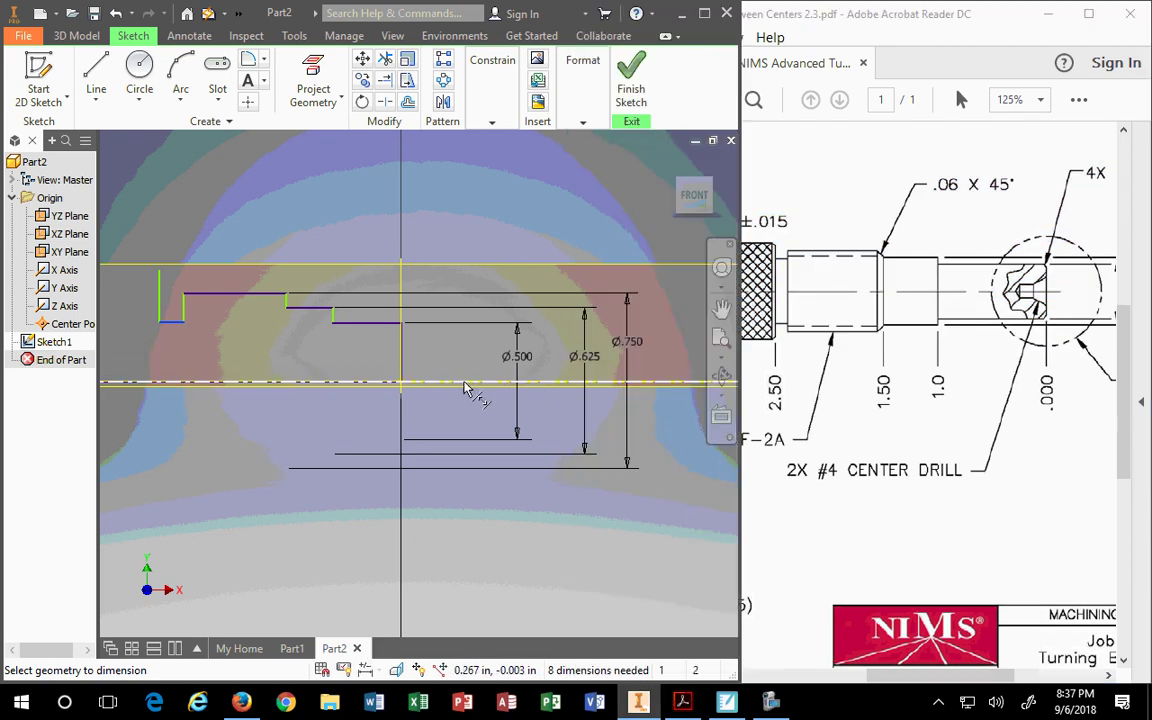
- Add a Ø.600 diameter dimension to the next shaft step
click(512, 382)
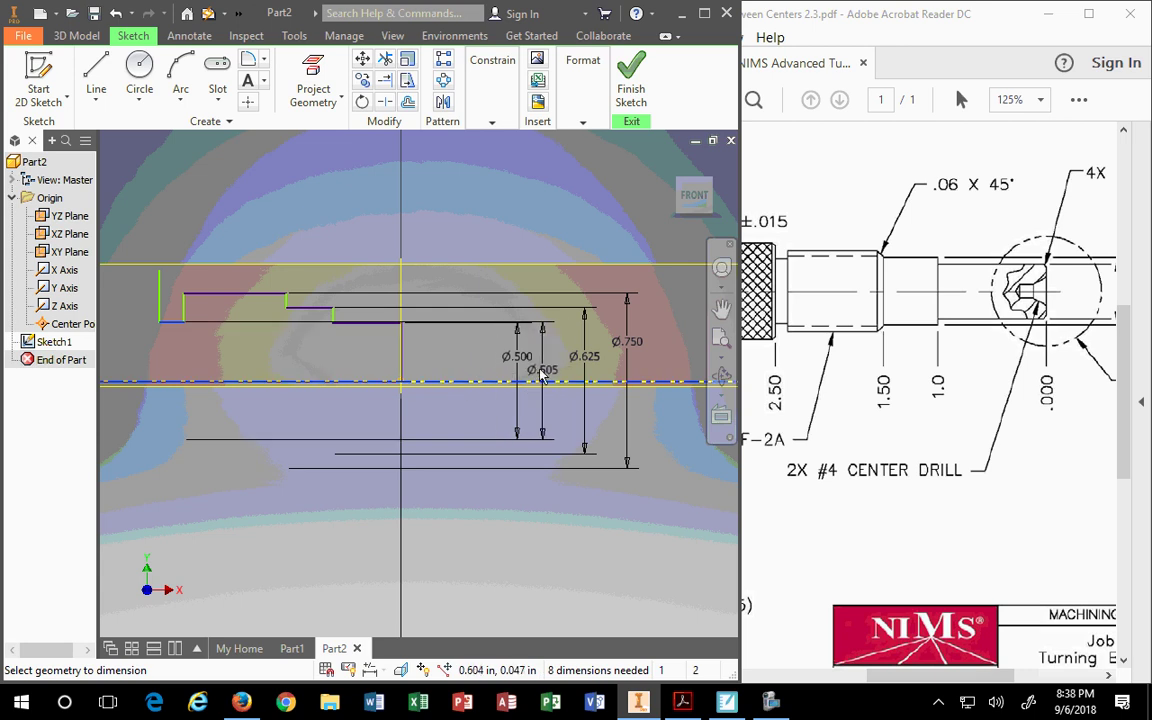
click(557, 378)
text(.)
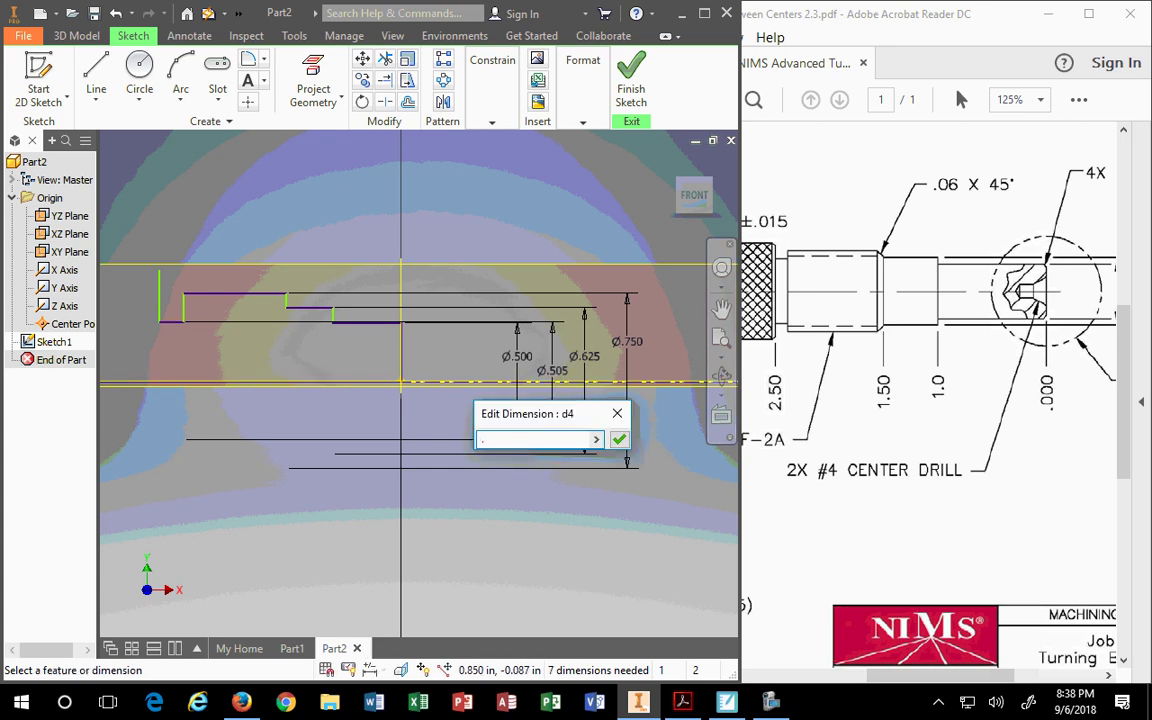
text(6)
key(Return)
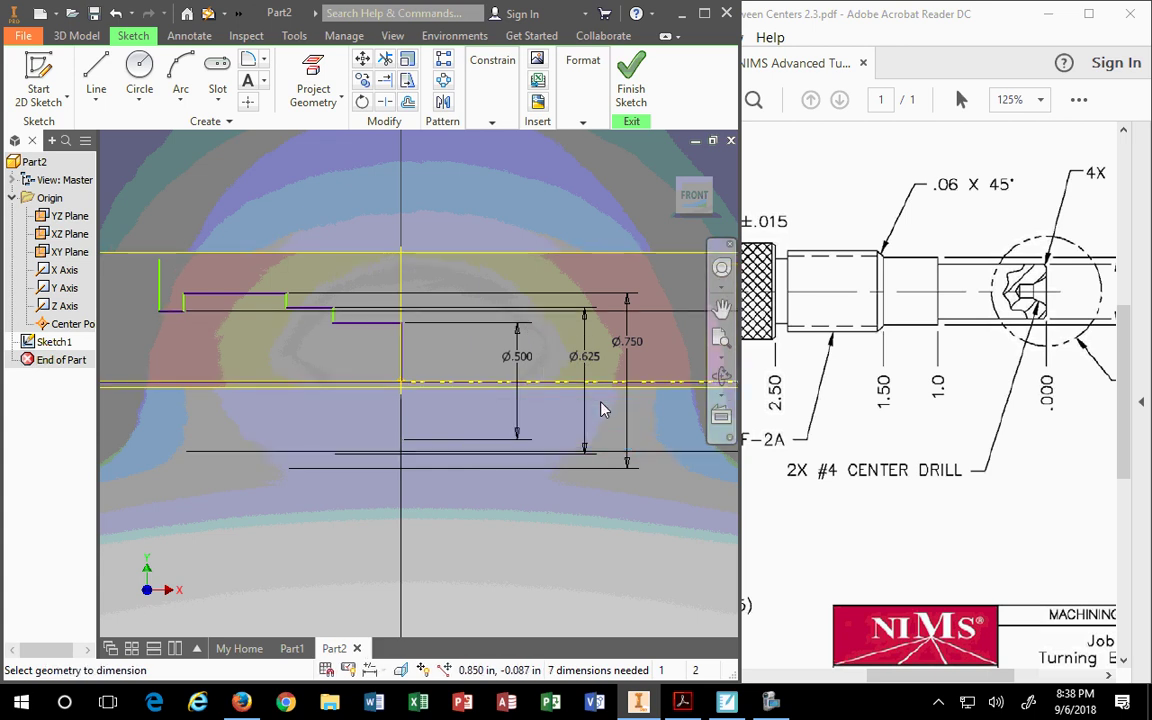
scroll(588, 364, down, 4)
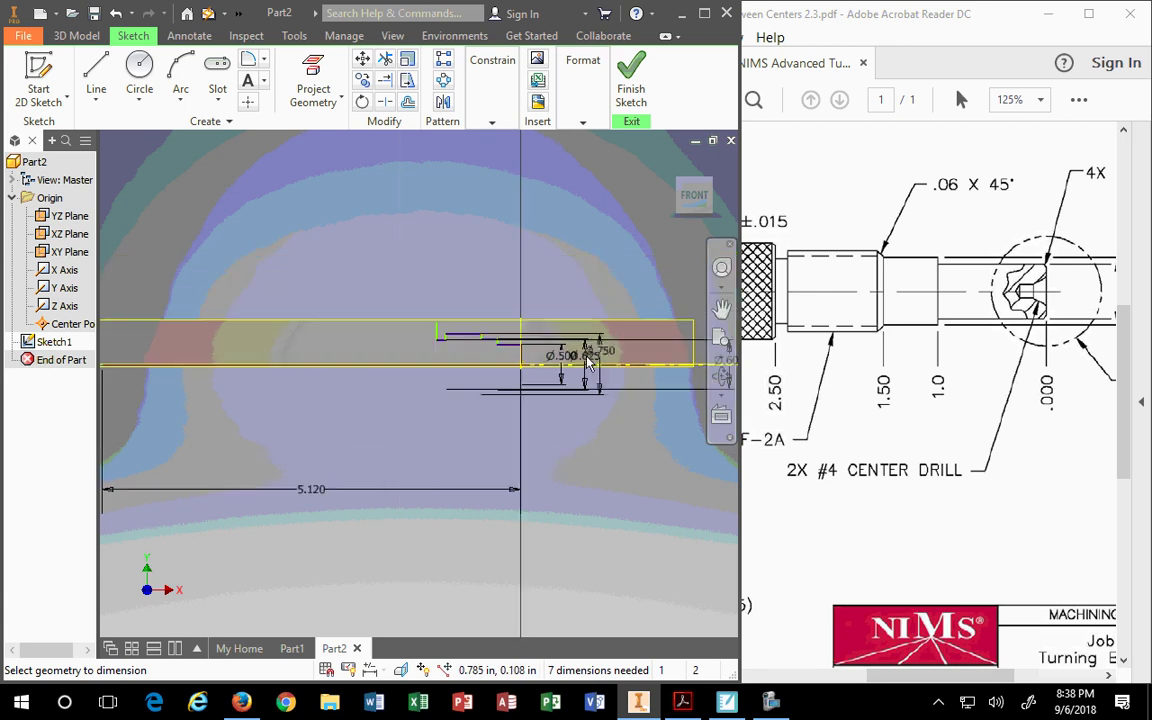
middle_drag(717, 399, 547, 393)
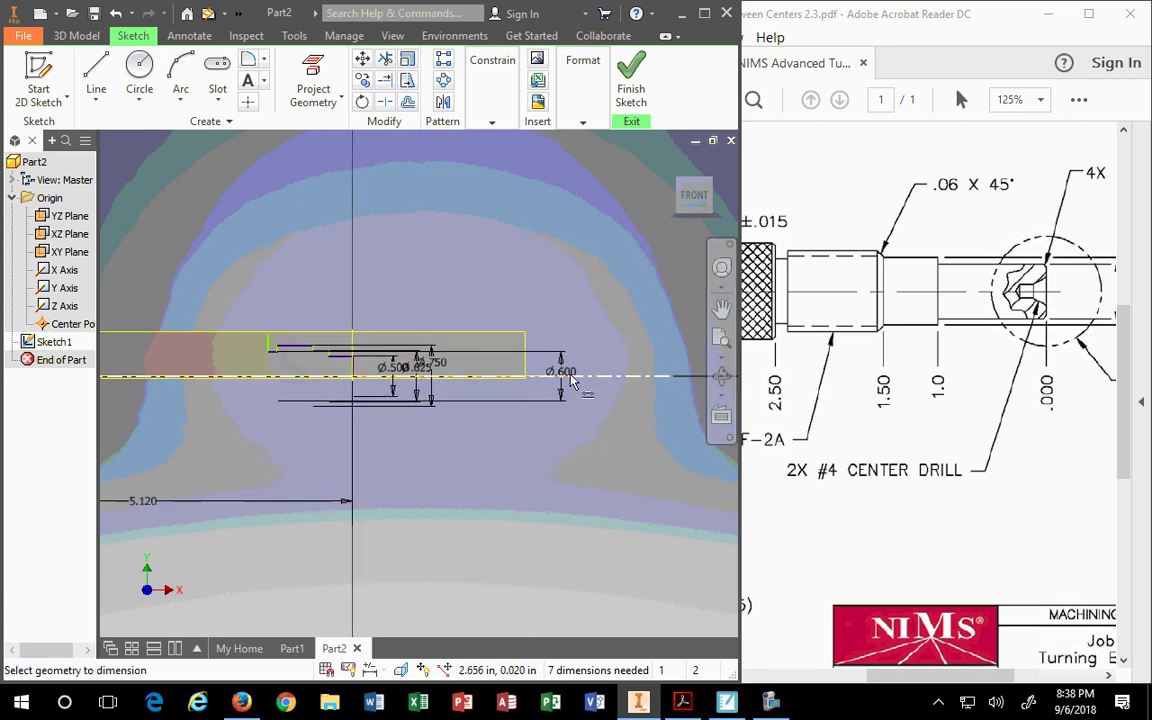
scroll(463, 383, up, 3)
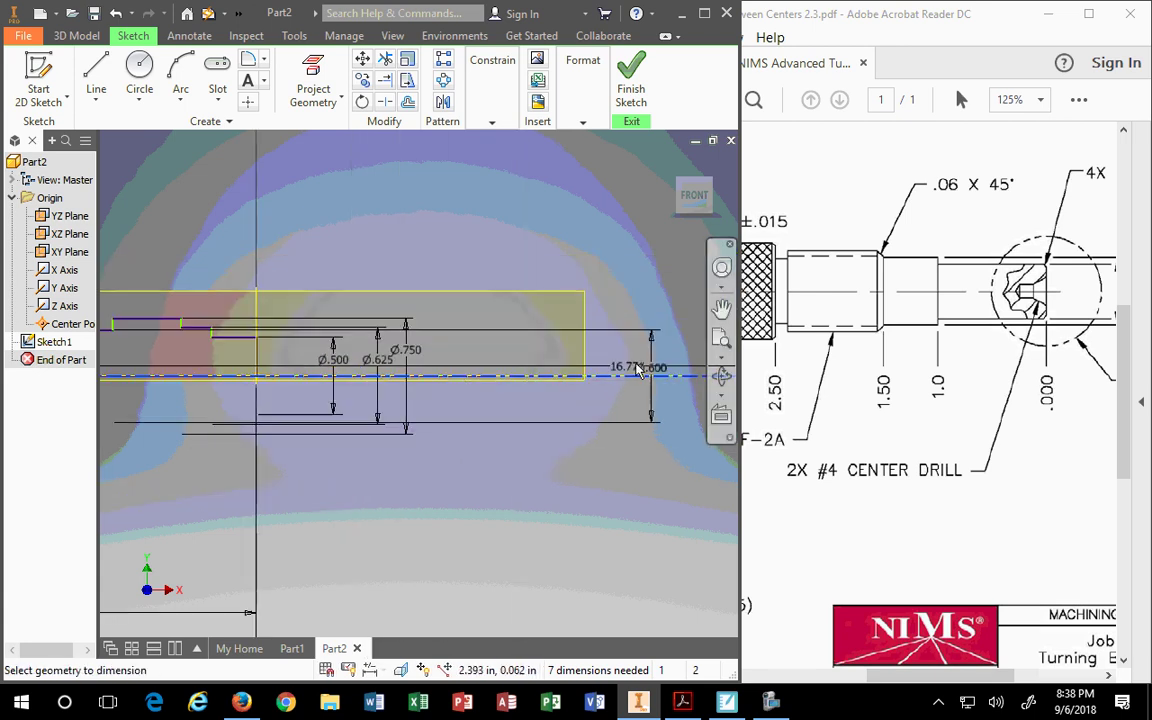
key(Escape)
- Spread the Ø.600, Ø.750, Ø.625 and Ø.500 diameter dimensions apart along the profile
drag(645, 376, 353, 378)
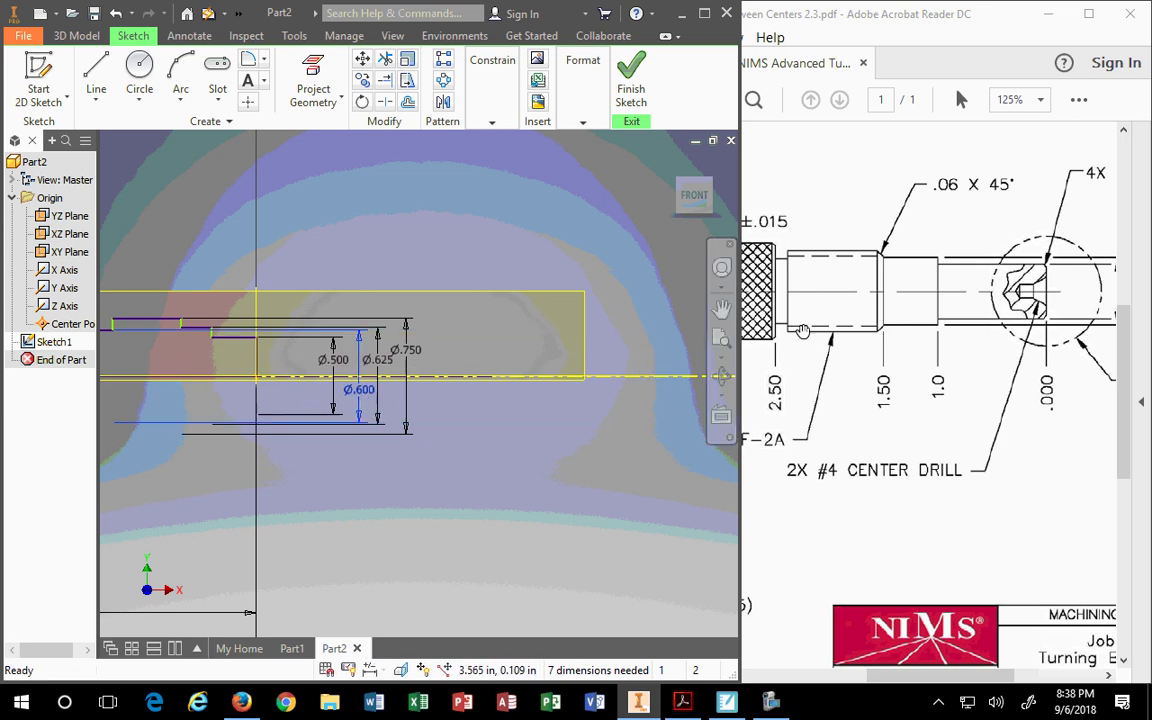
click(807, 358)
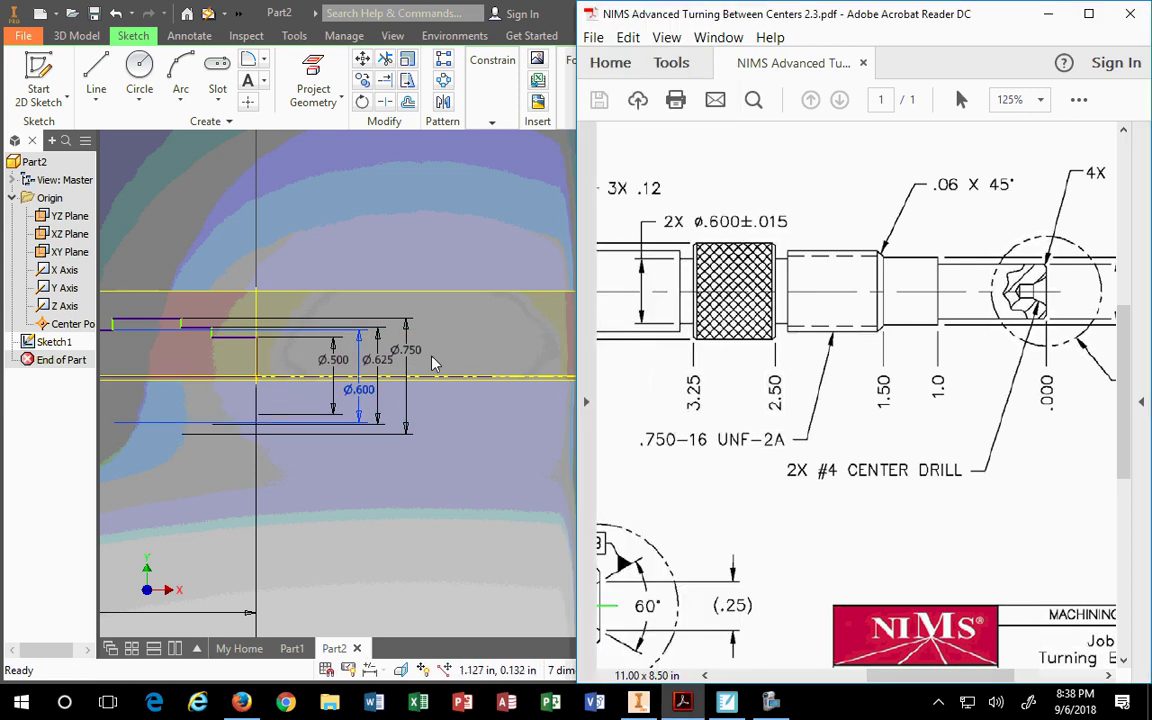
scroll(484, 349, down, 5)
drag(484, 349, 575, 316)
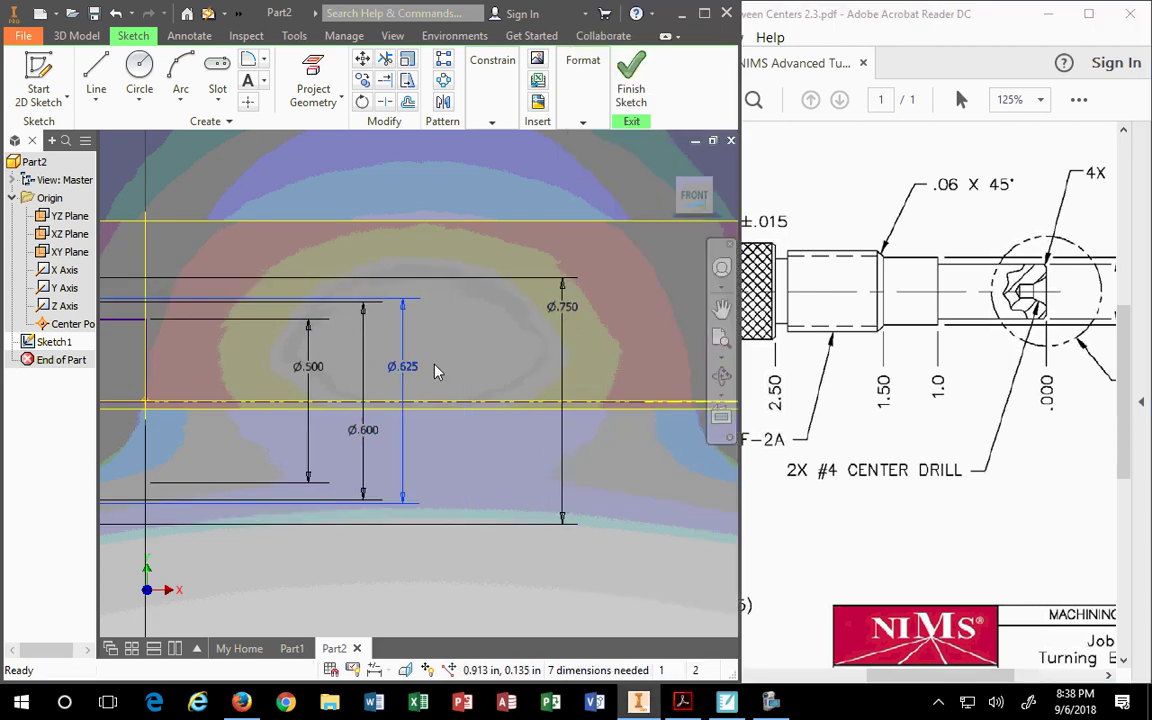
drag(419, 384, 518, 343)
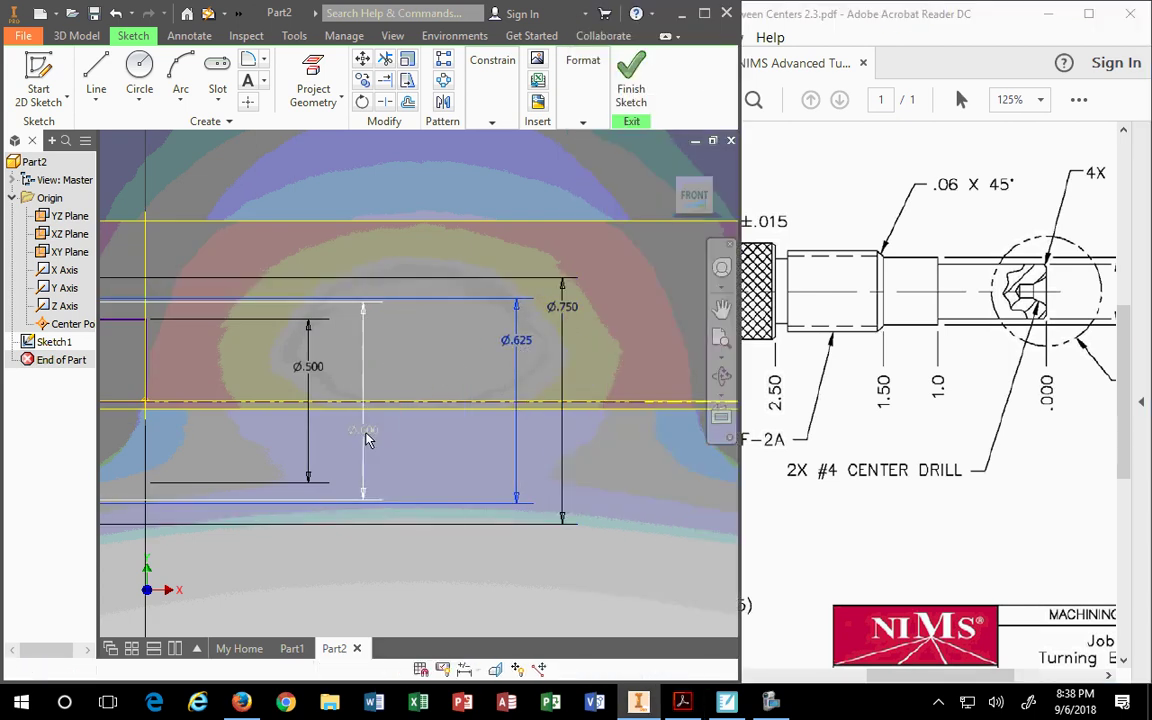
drag(373, 442, 472, 376)
mouse_move(310, 381)
mouse_down()
mouse_move(393, 406)
mouse_move(321, 375)
mouse_move(407, 427)
mouse_move(419, 406)
mouse_up()
- Bring the drawing forward and scroll to its left end with the 4.37 and 5.12 stations
scroll(330, 400, down, 4)
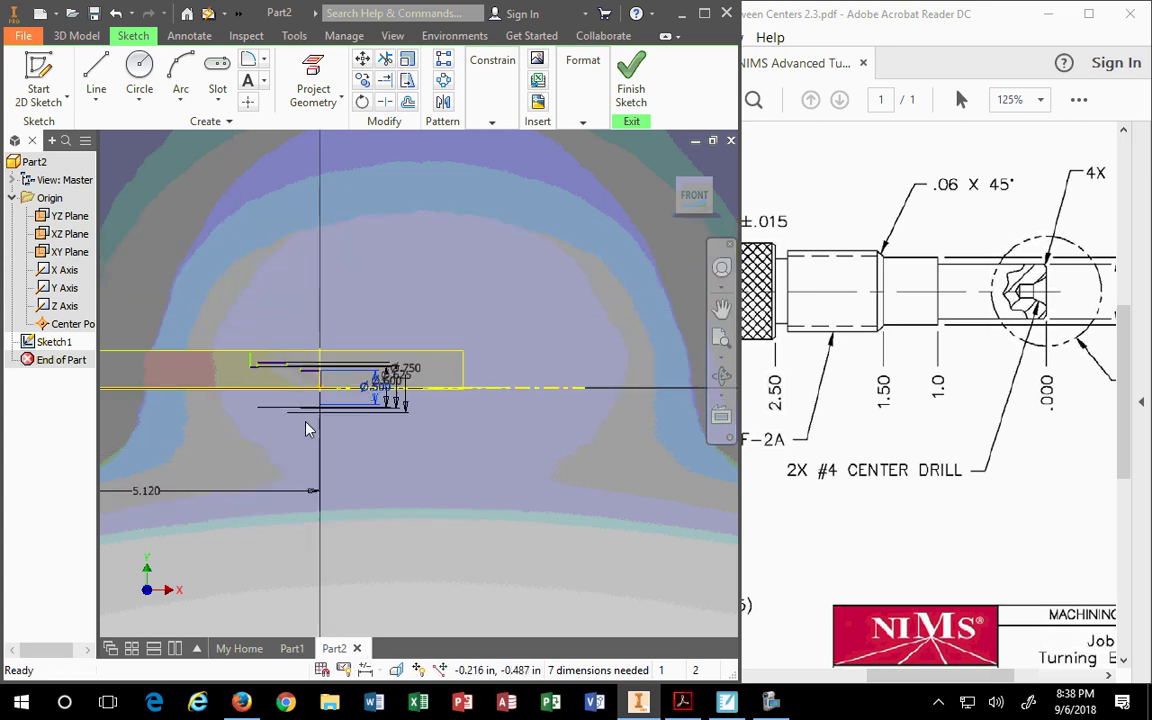
scroll(228, 378, up, 5)
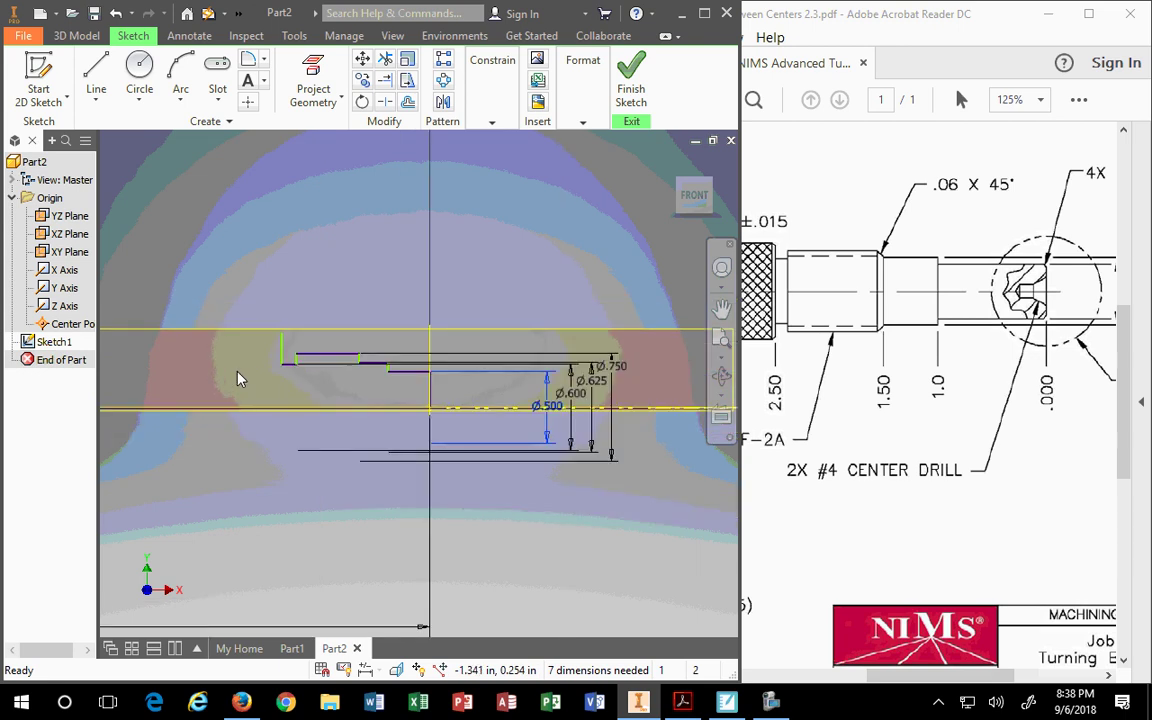
scroll(238, 378, down, 3)
click(874, 410)
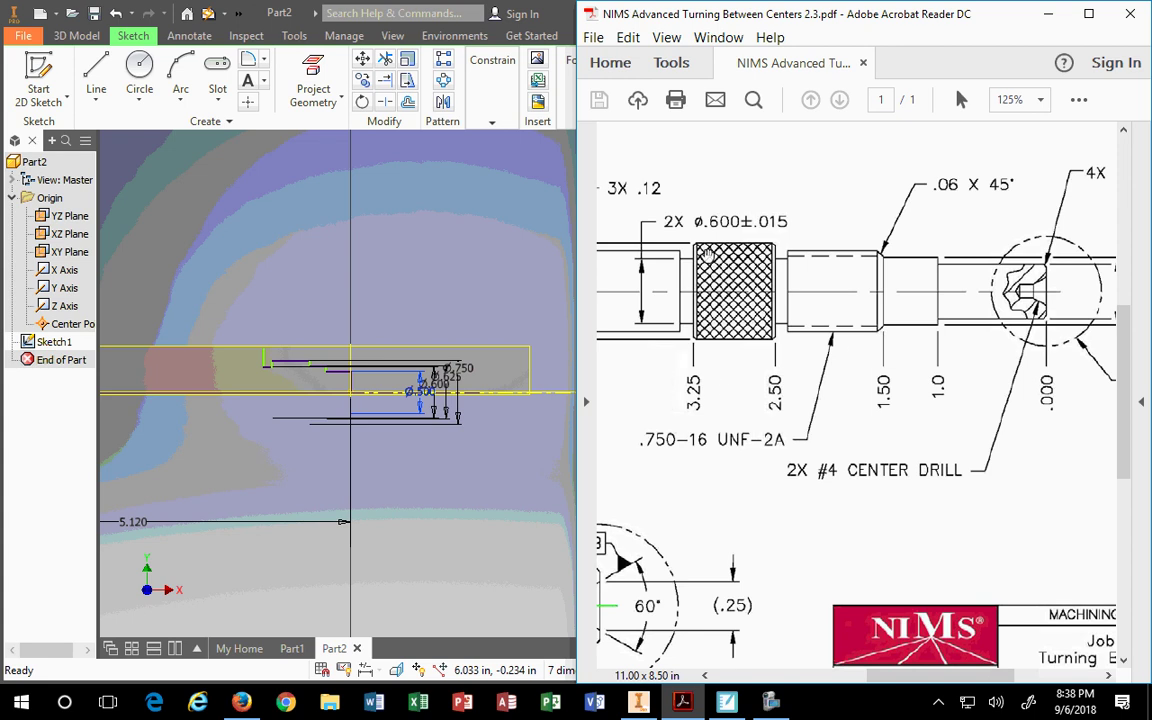
mouse_move(890, 675)
mouse_down()
mouse_move(784, 659)
mouse_move(856, 657)
mouse_up()
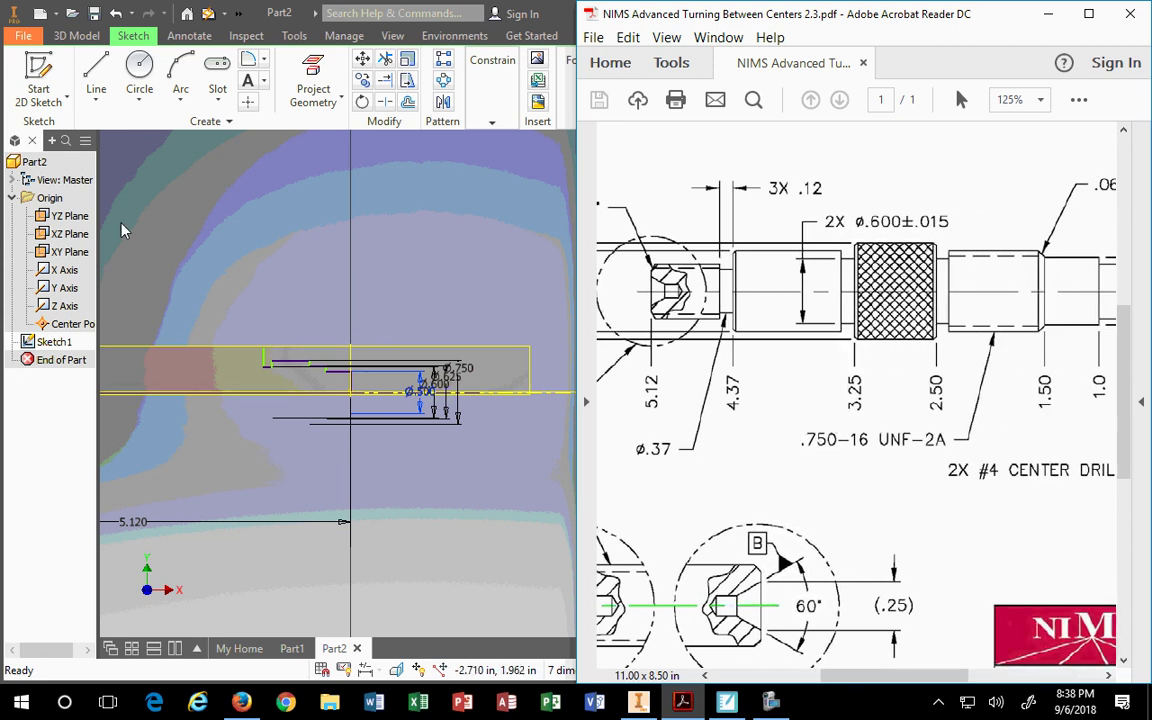
- Draw a chain of horizontal and vertical line segments stepping leftward from the profile's left end
click(93, 85)
click(93, 85)
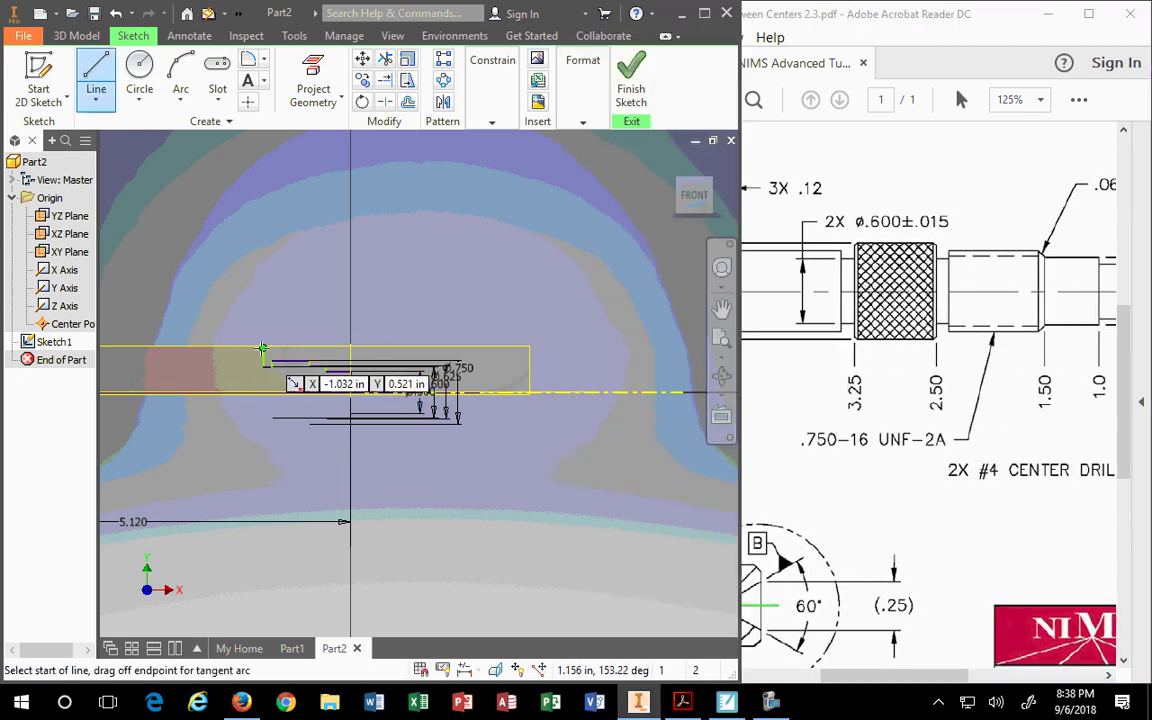
click(264, 350)
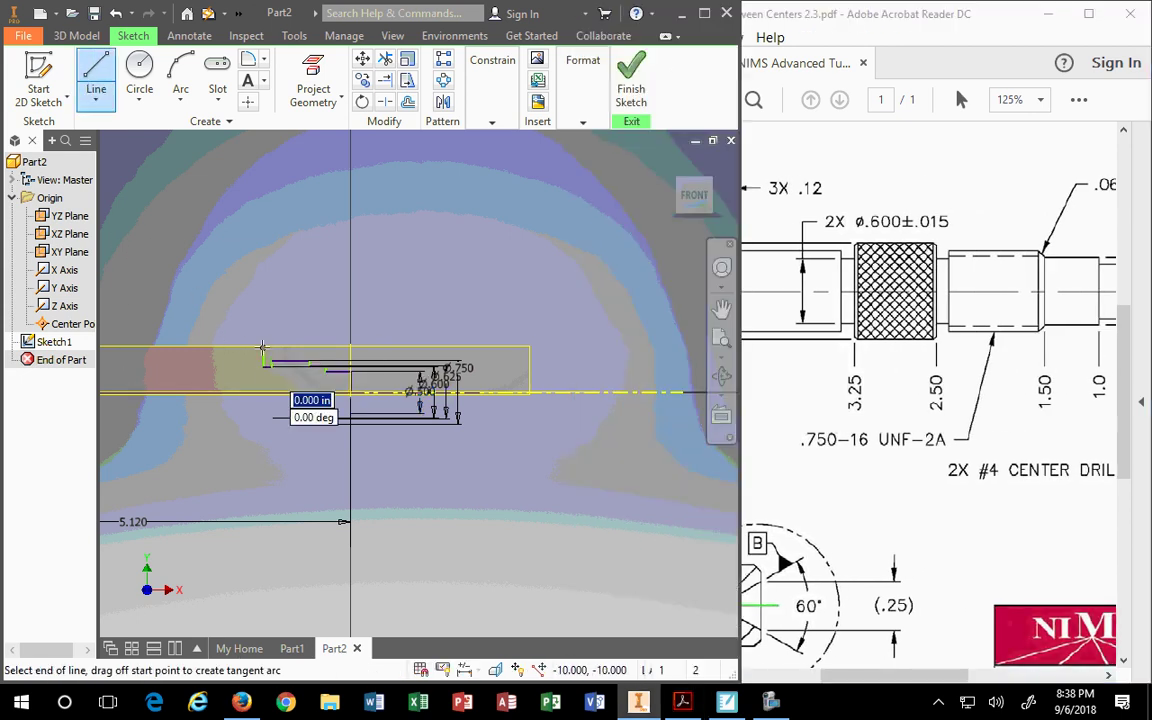
click(170, 349)
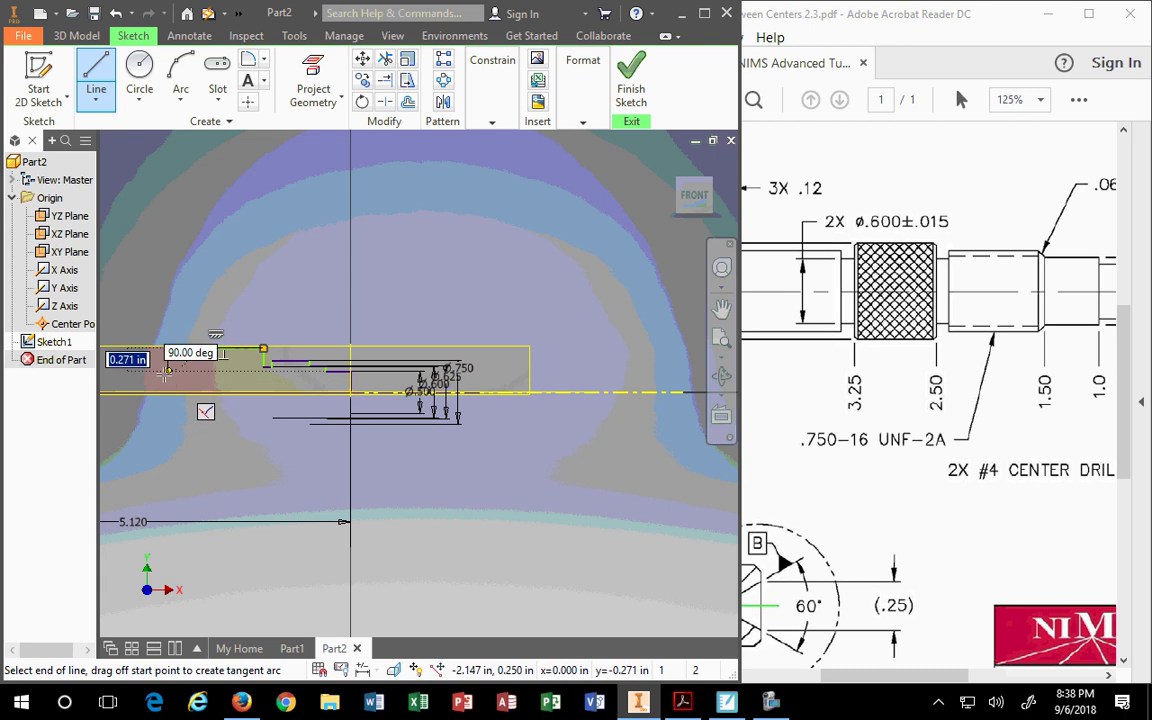
scroll(166, 376, up, 5)
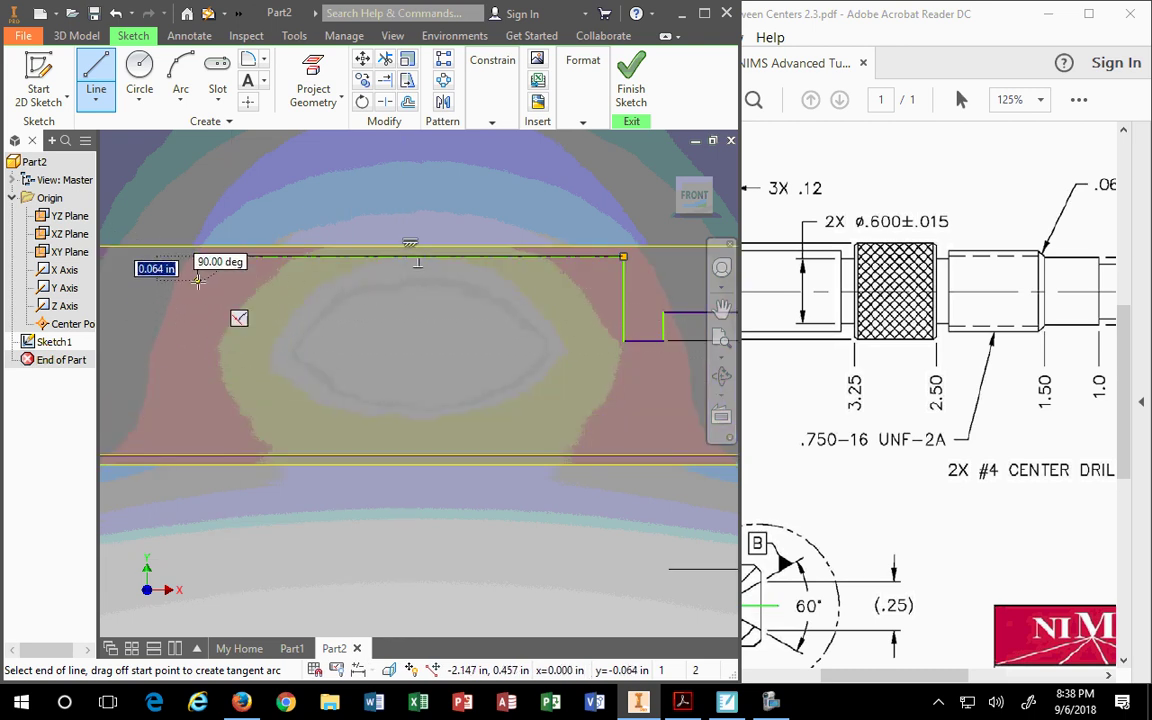
click(198, 288)
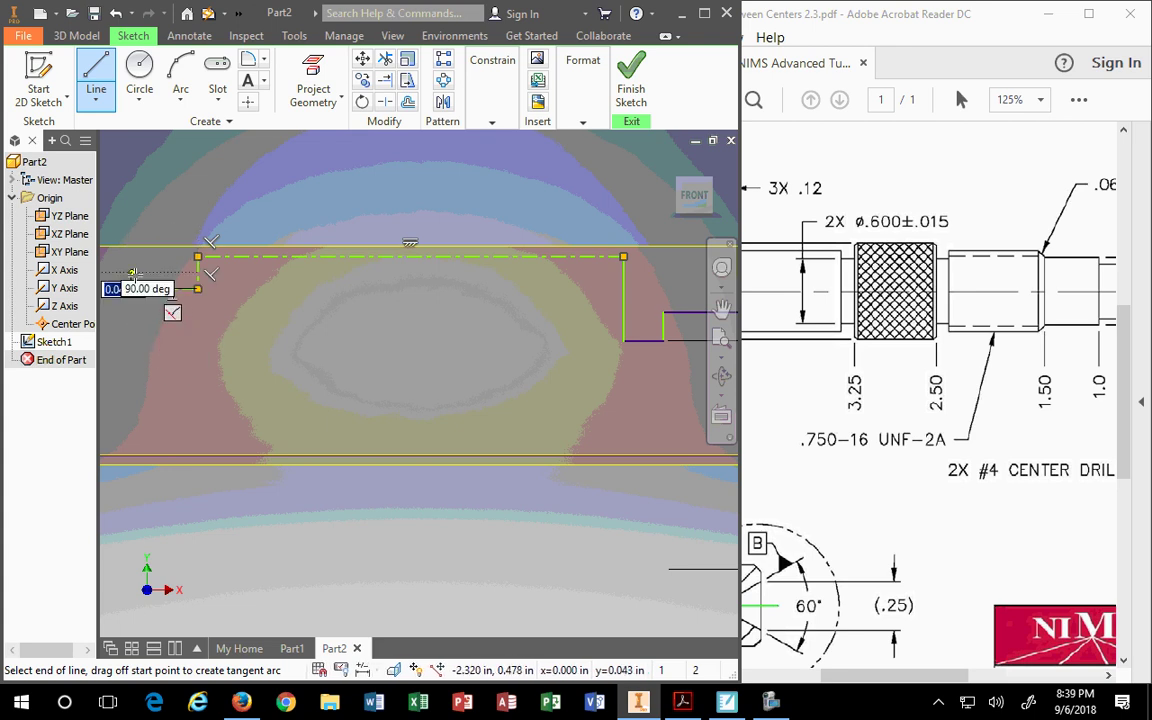
scroll(133, 273, down, 3)
middle_drag(138, 271, 367, 331)
click(362, 341)
click(362, 292)
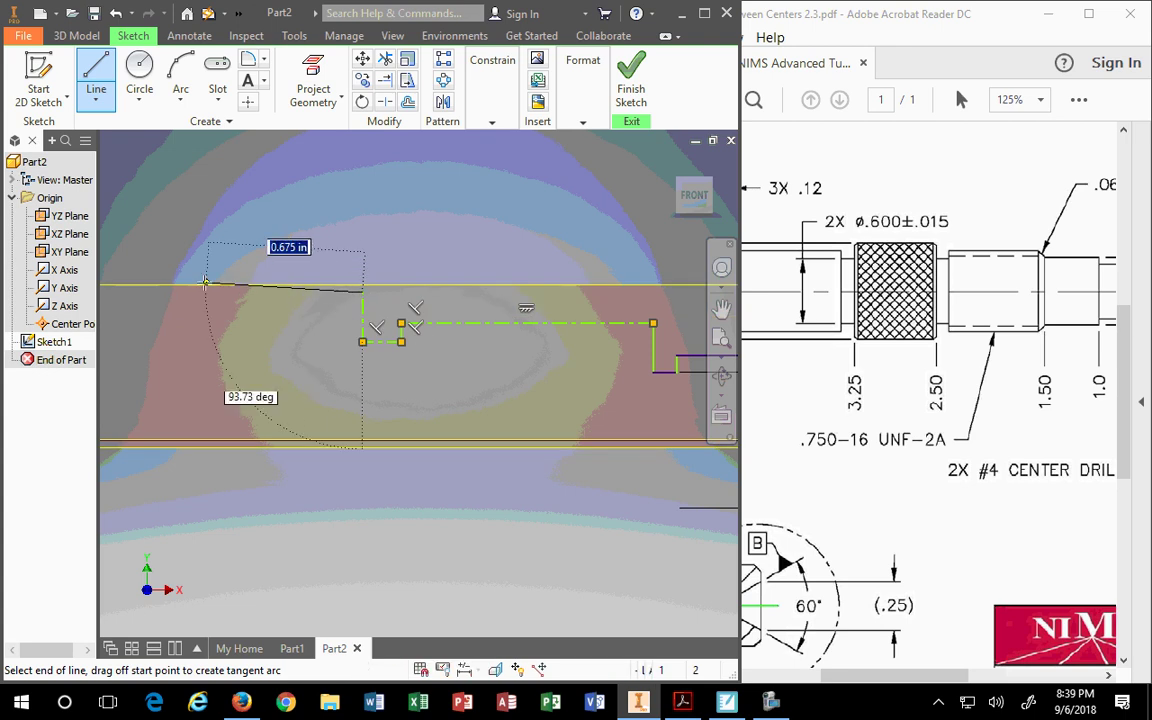
click(202, 290)
key(Escape)
- Switch the long middle, short vertical and upper-left dash-dot lines from centerline to normal lines
middle_drag(440, 350, 346, 369)
click(584, 121)
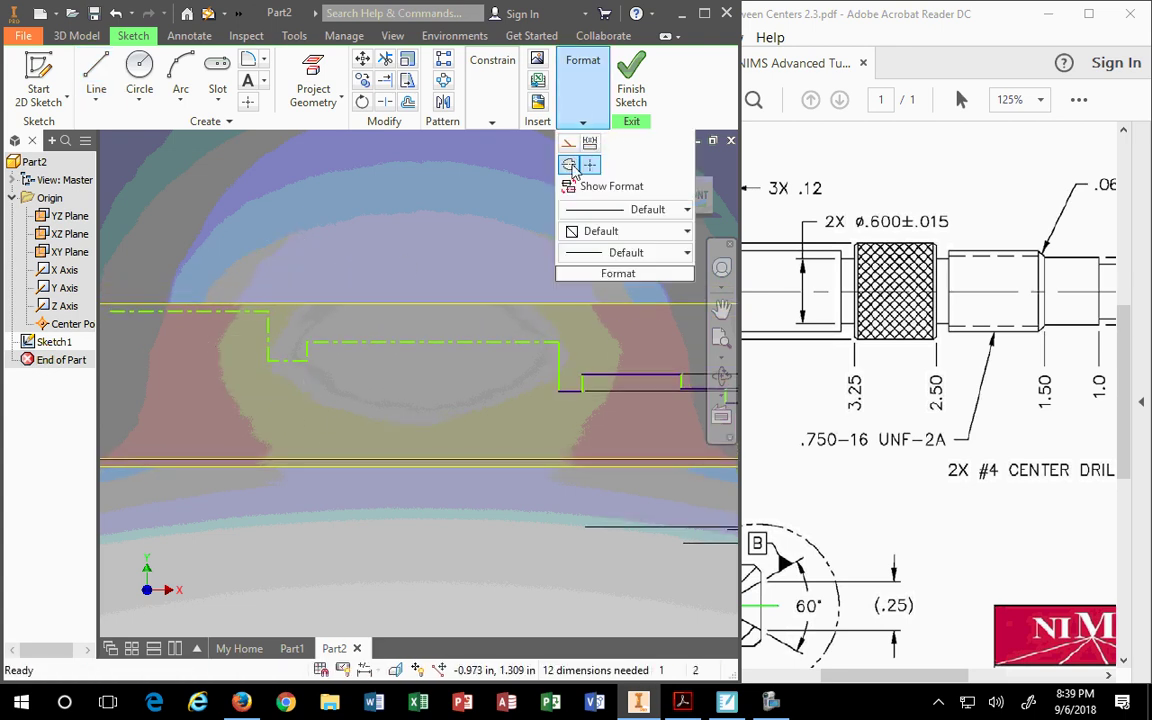
click(570, 165)
click(363, 343)
click(363, 344)
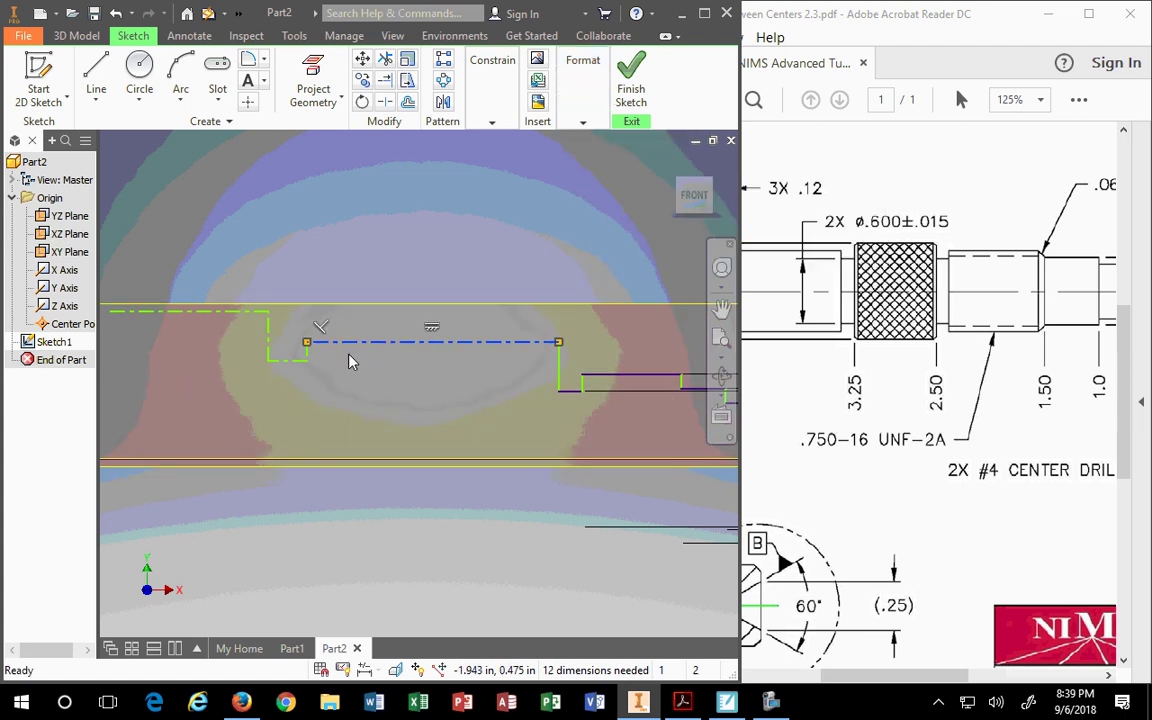
ctrl+click(308, 352)
ctrl+click(257, 311)
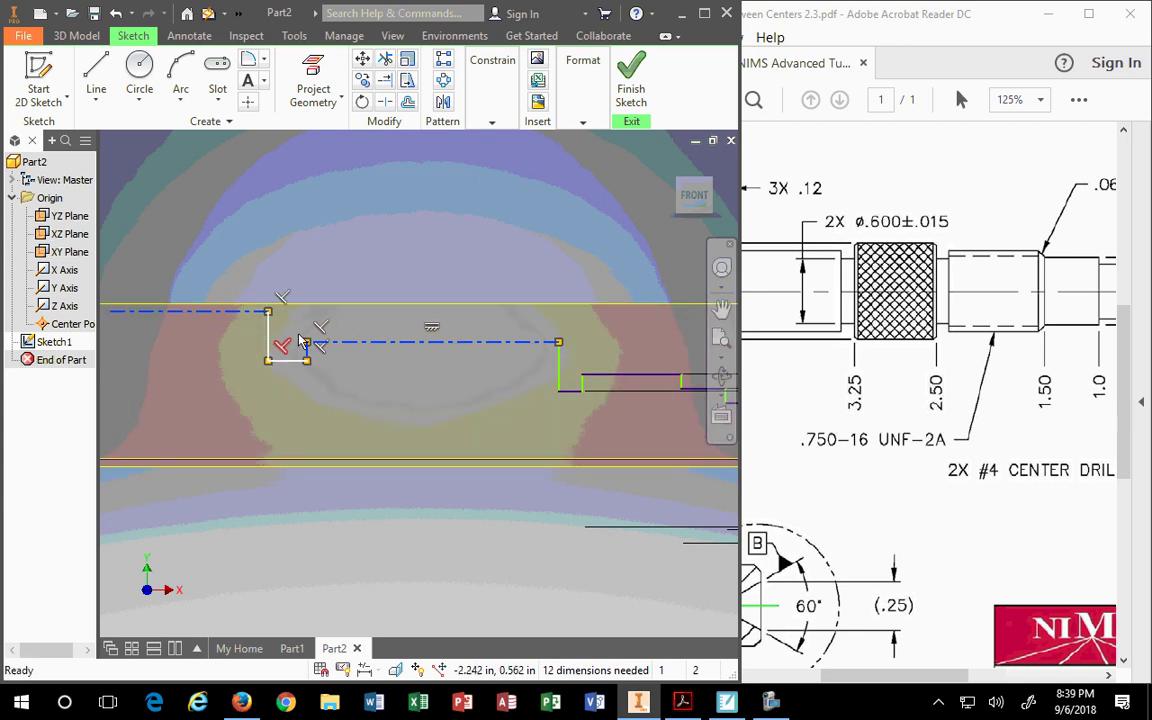
click(572, 120)
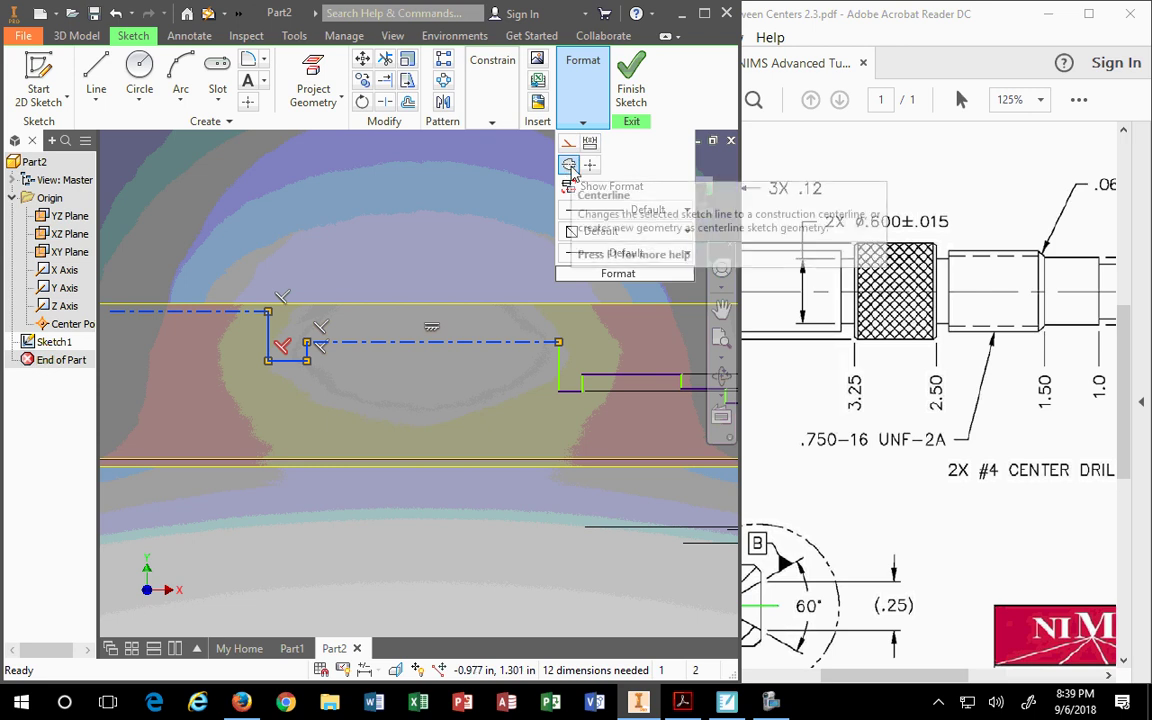
click(569, 165)
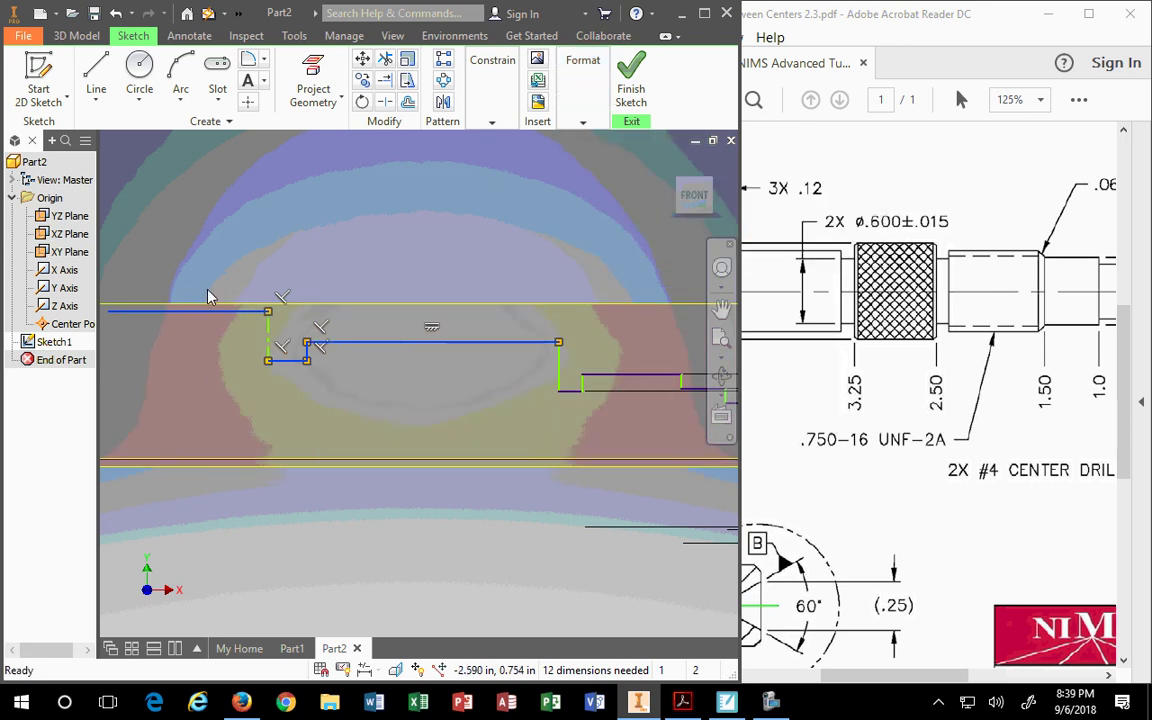
- Turn the remaining vertical centerline into a normal line as well
click(224, 358)
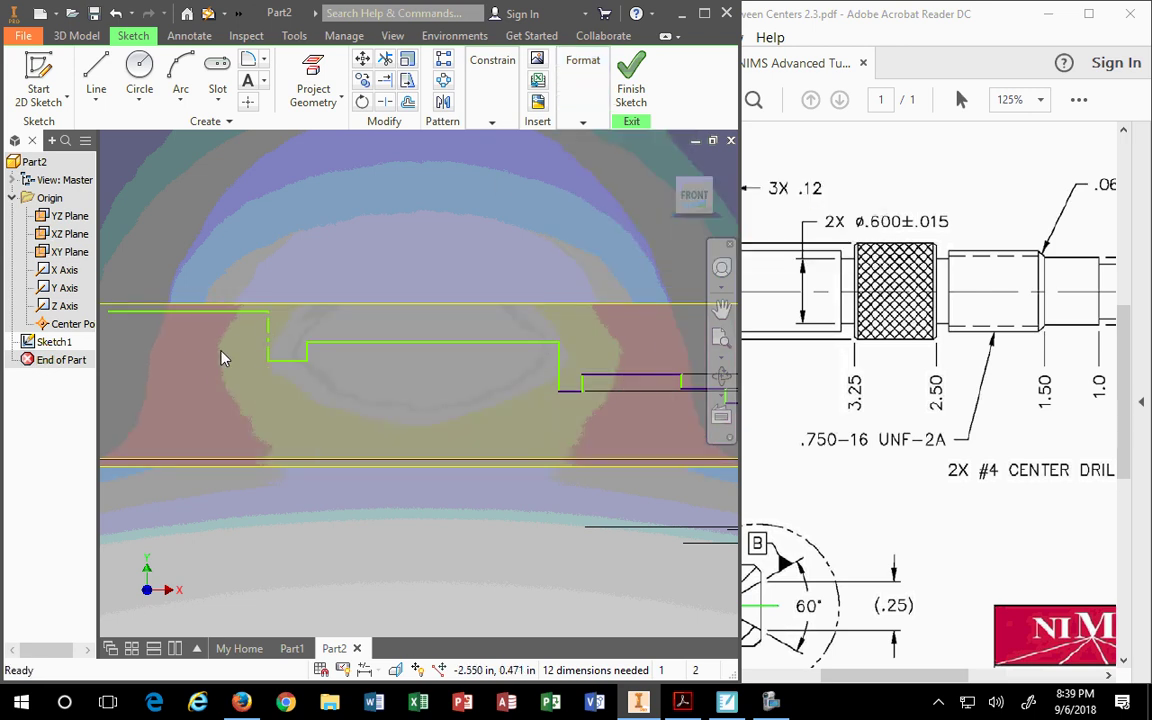
click(583, 121)
click(569, 164)
click(404, 219)
- Toggle Construction on and back off for the long horizontal profile line
click(399, 343)
click(583, 121)
click(492, 121)
click(575, 122)
click(568, 143)
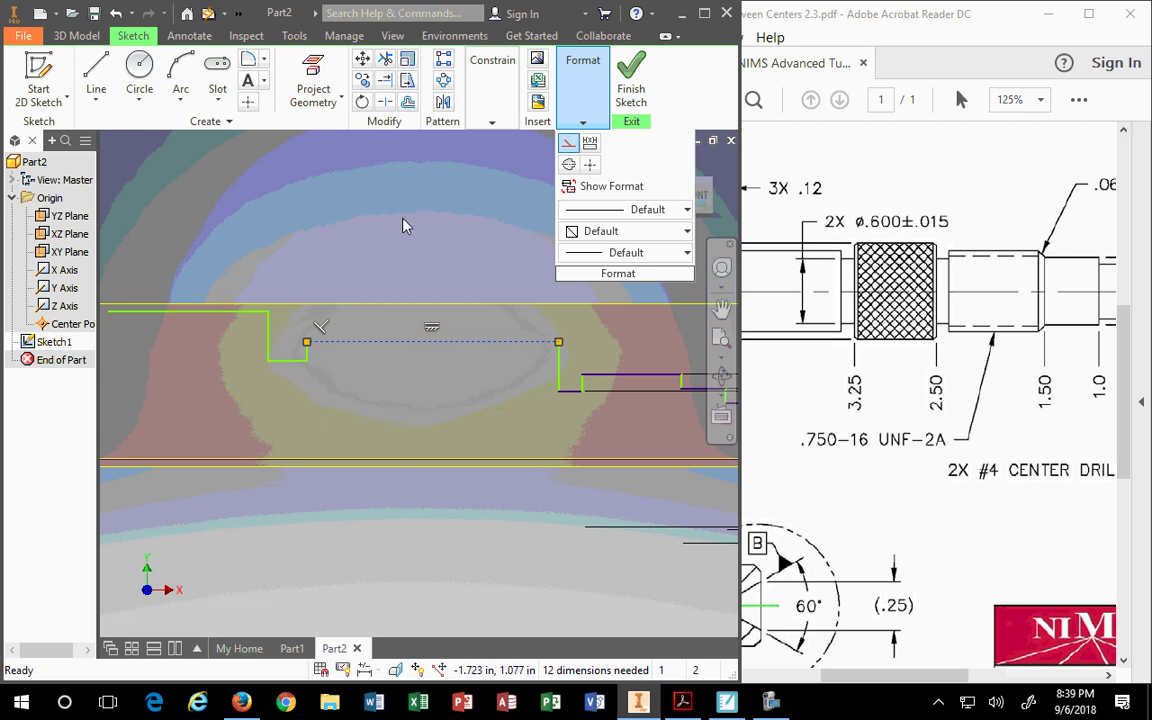
click(566, 143)
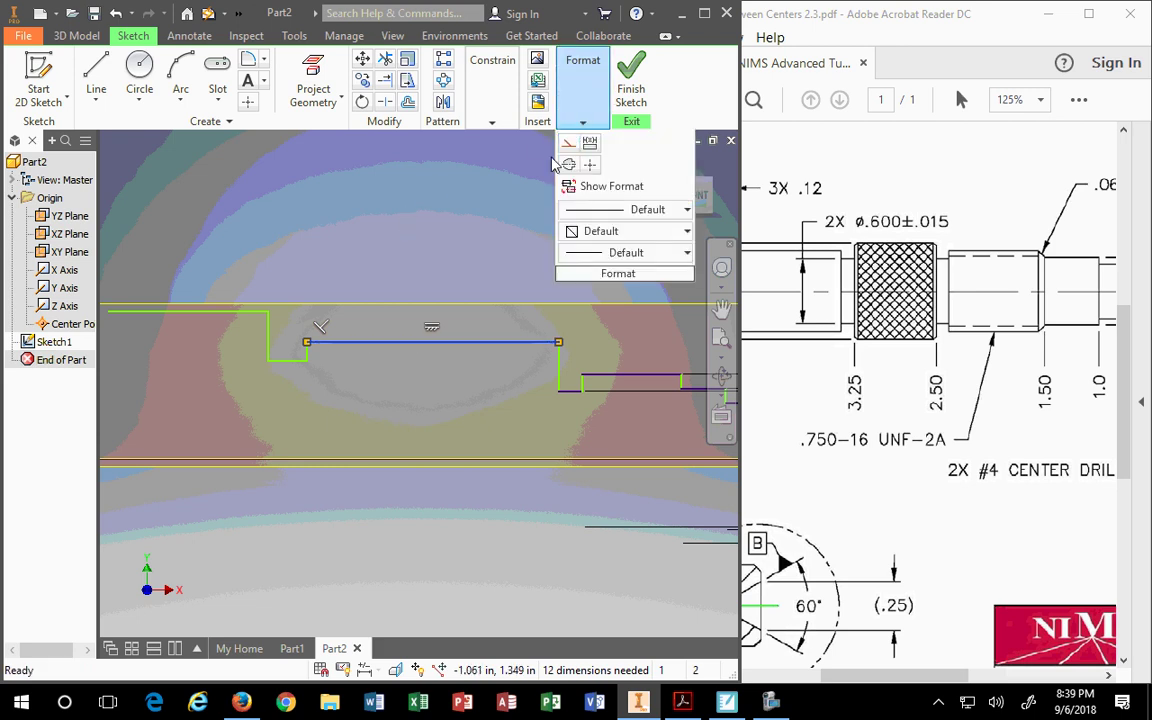
click(530, 181)
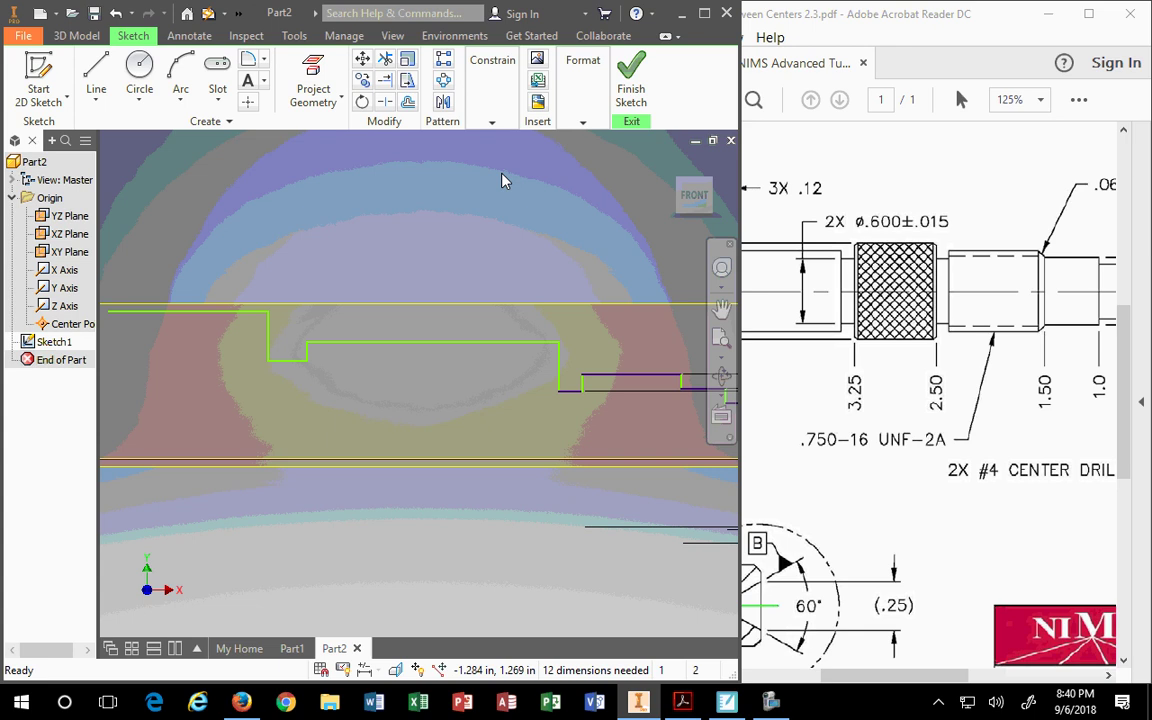
- Place a diameter dimension from the left section's top line to the centerline
scroll(378, 403, down, 3)
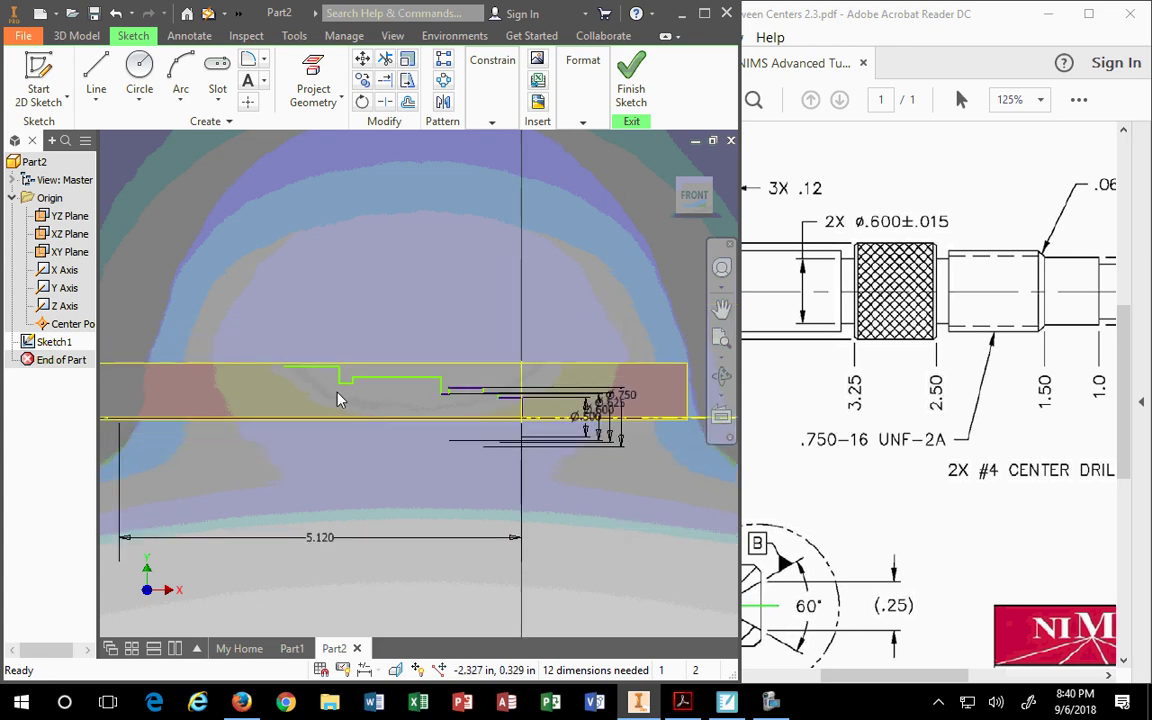
scroll(334, 399, up, 4)
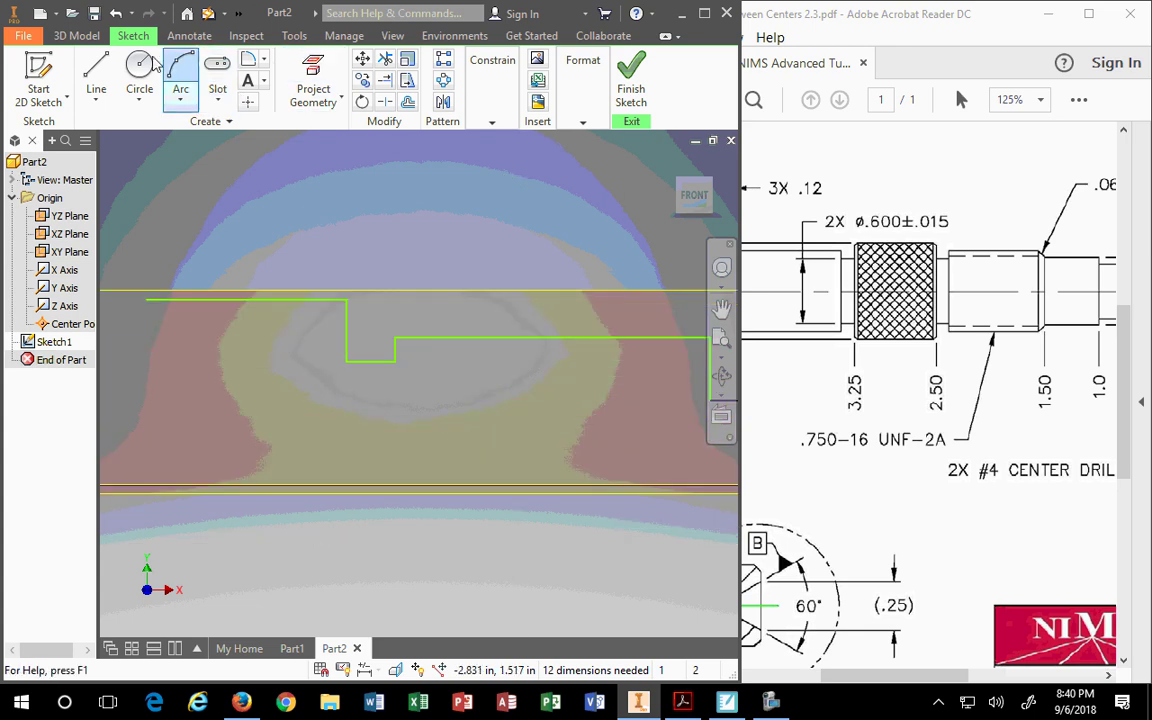
click(492, 95)
click(492, 152)
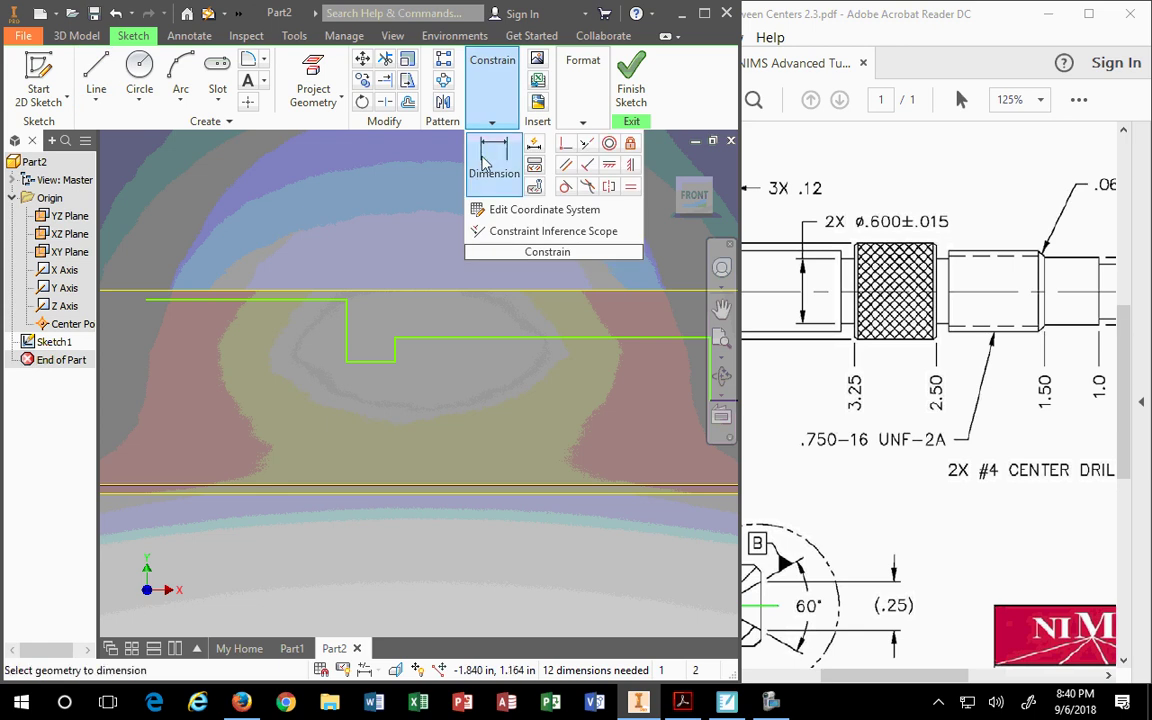
click(463, 338)
scroll(433, 478, up, 2)
scroll(430, 472, down, 5)
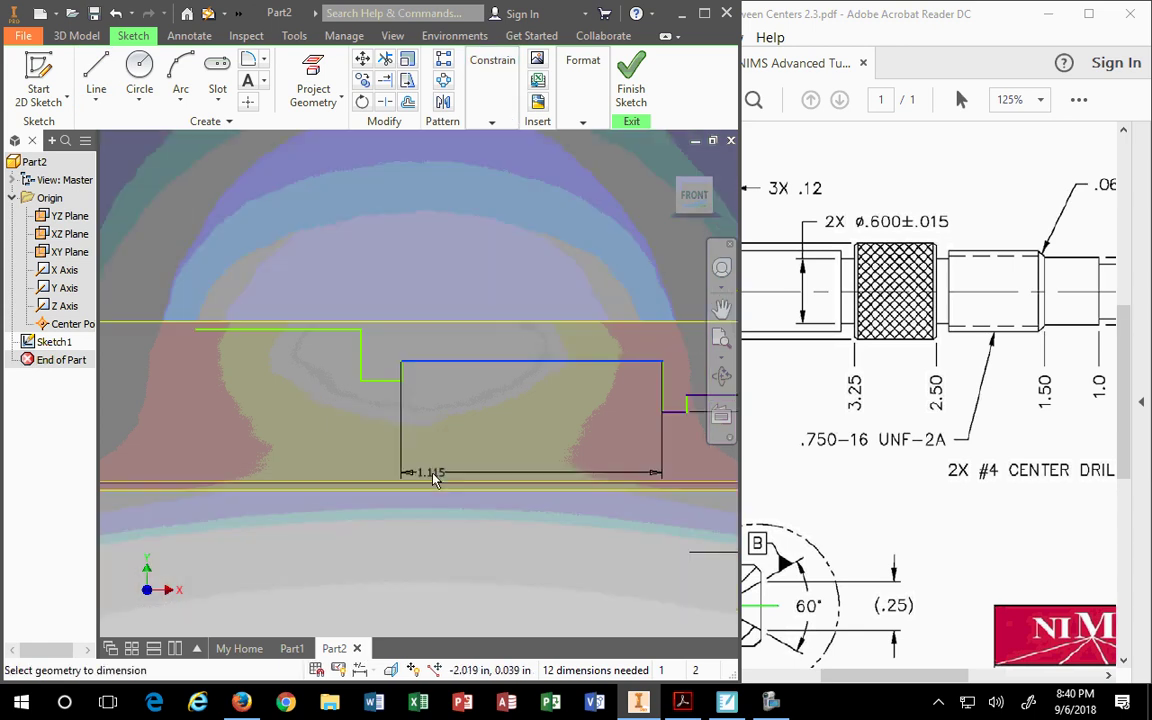
click(181, 425)
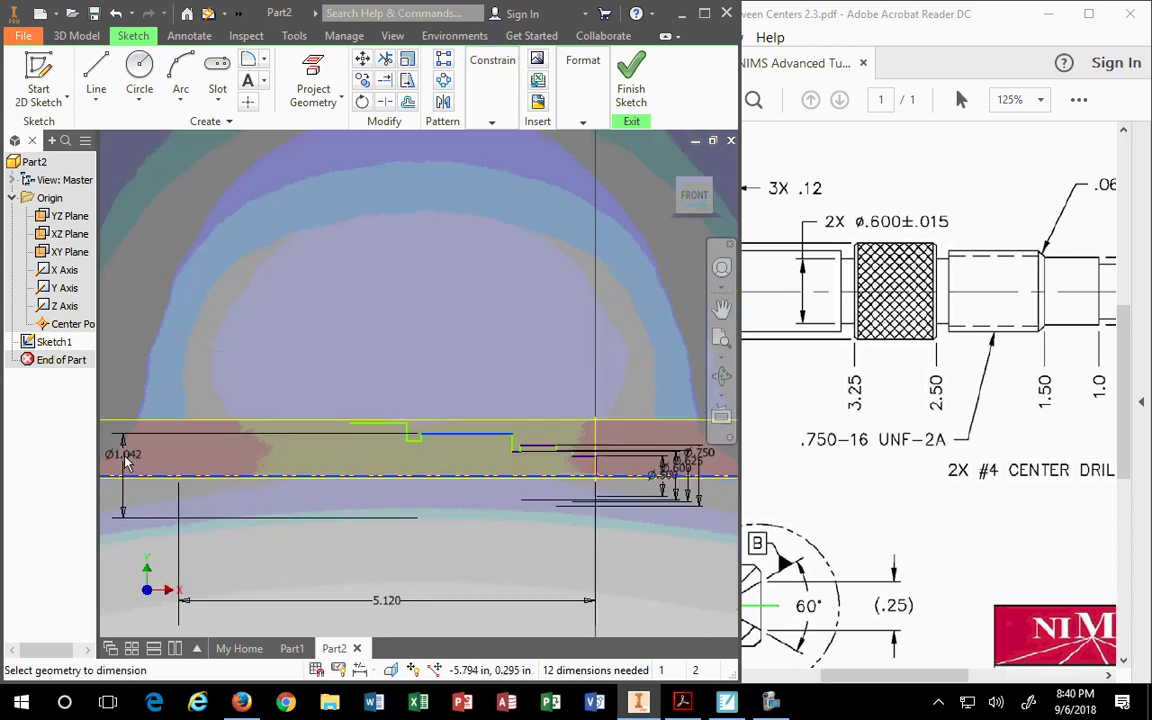
click(127, 462)
- Check the drawing's Ø.9 knurl and set the left section's diameter to 0.900
click(802, 467)
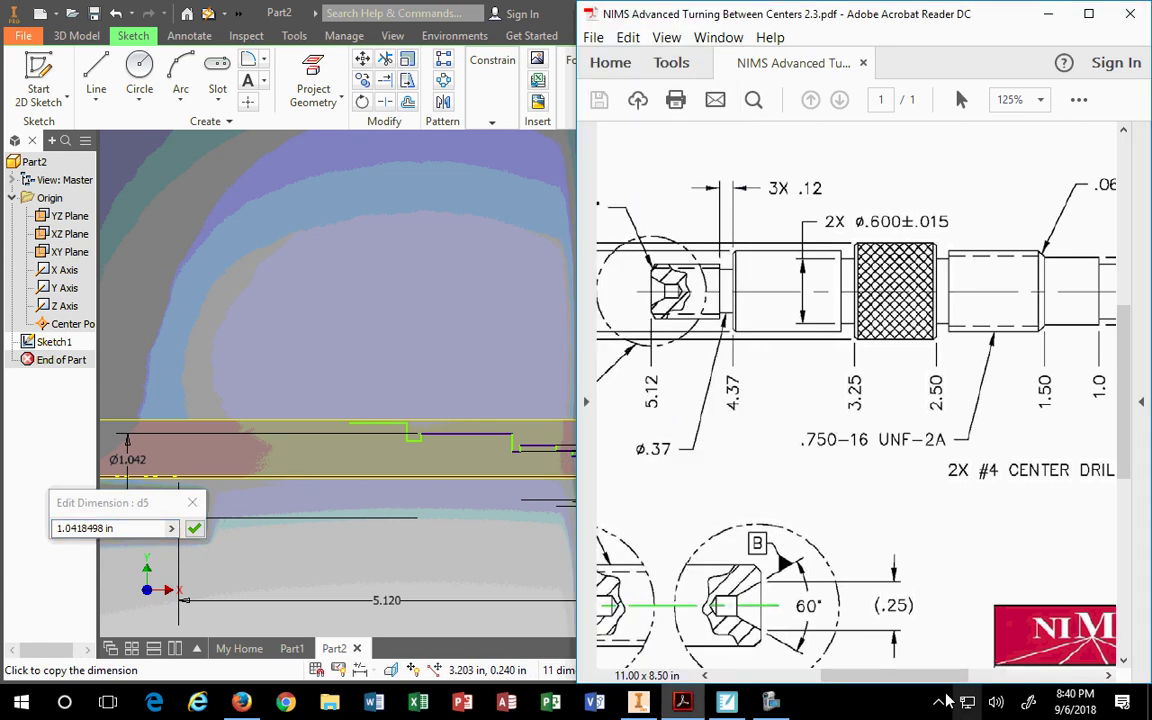
scroll(850, 630, left, 3)
scroll(884, 692, left, 2)
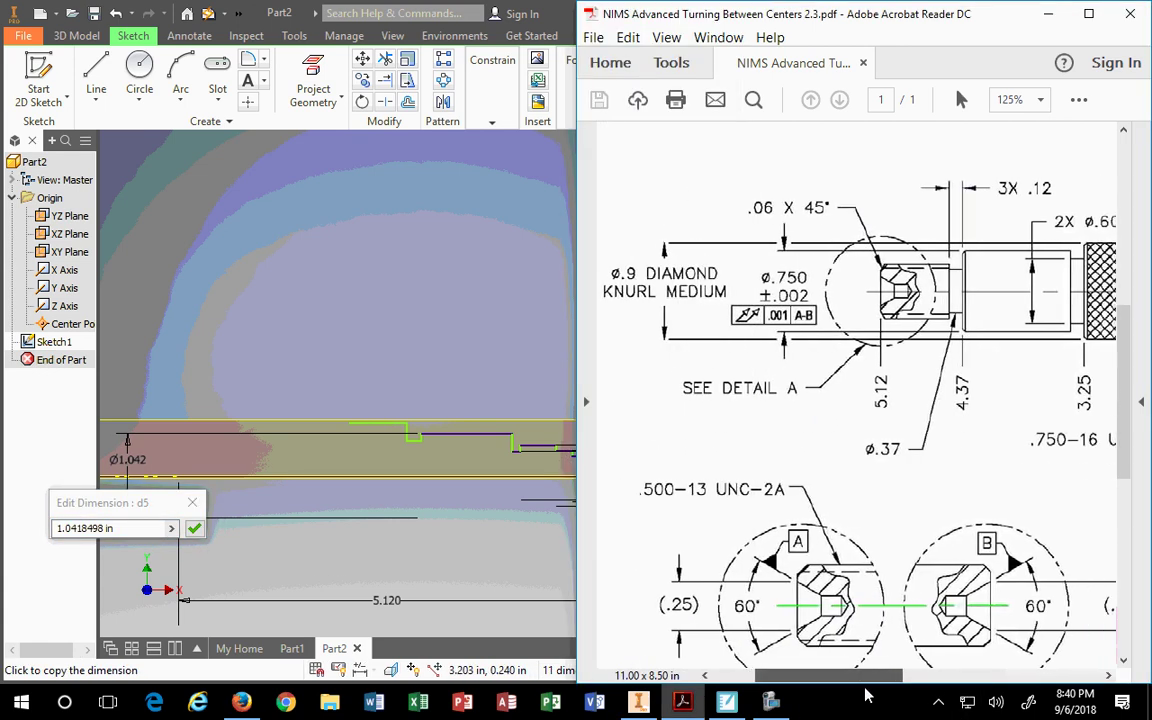
click(126, 528)
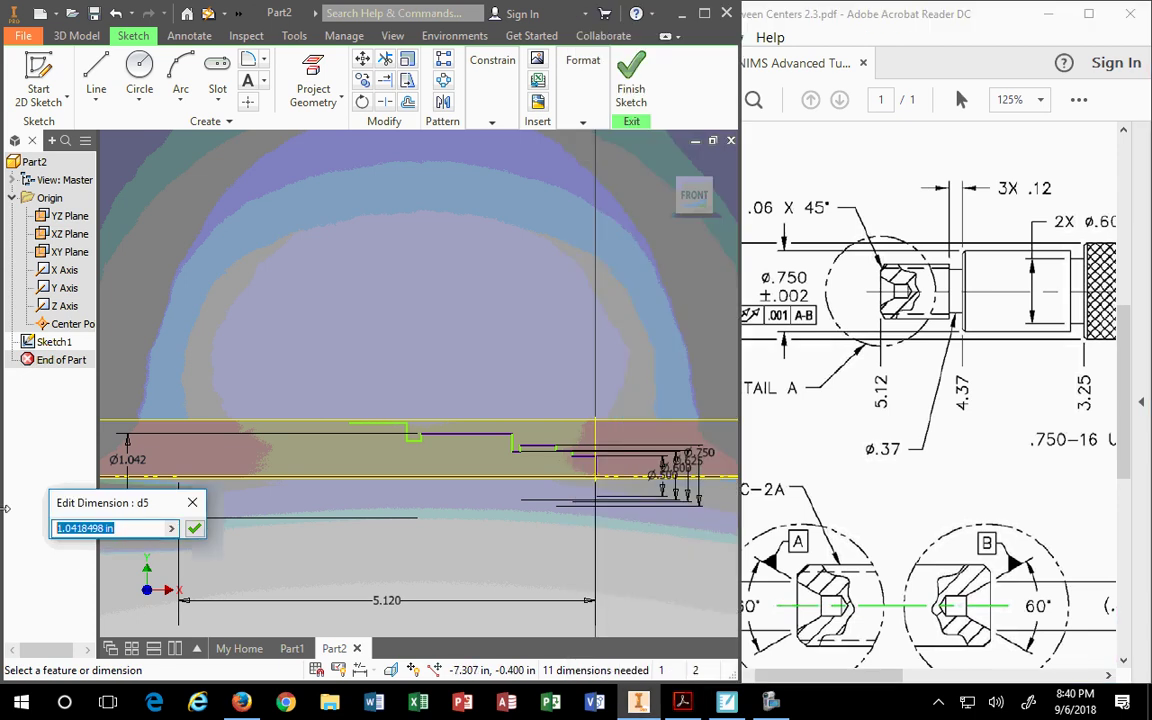
text(.9)
key(Return)
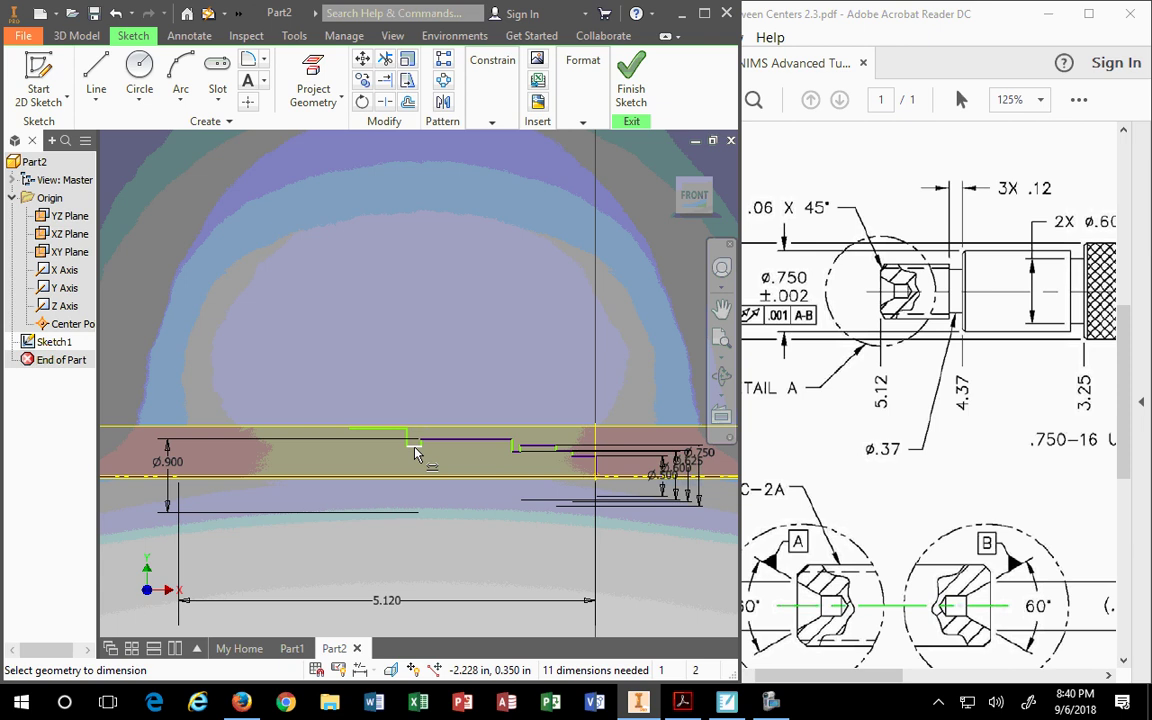
mouse_move(851, 676)
mouse_down()
mouse_move(909, 677)
mouse_move(878, 680)
mouse_move(888, 680)
mouse_up()
- Pull the step's bottom line lower and make the two short step segments collinear
scroll(510, 474, up, 2)
scroll(510, 474, down, 3)
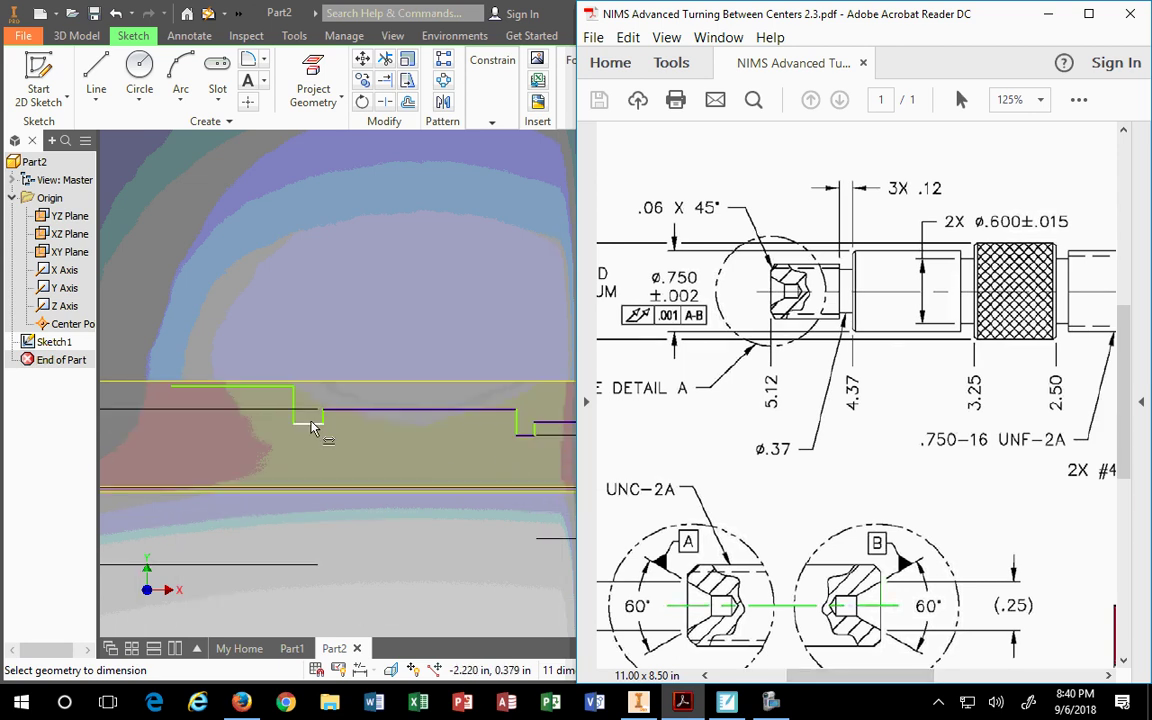
click(311, 427)
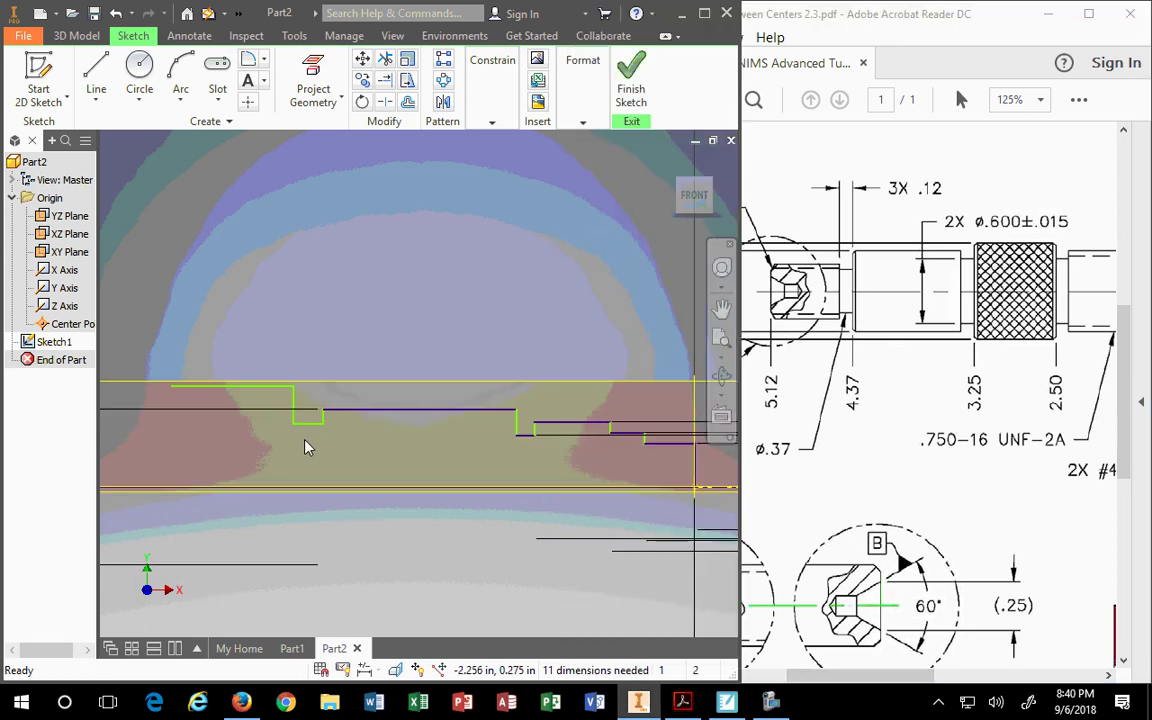
mouse_move(308, 423)
mouse_down()
mouse_move(311, 460)
mouse_move(304, 438)
mouse_up()
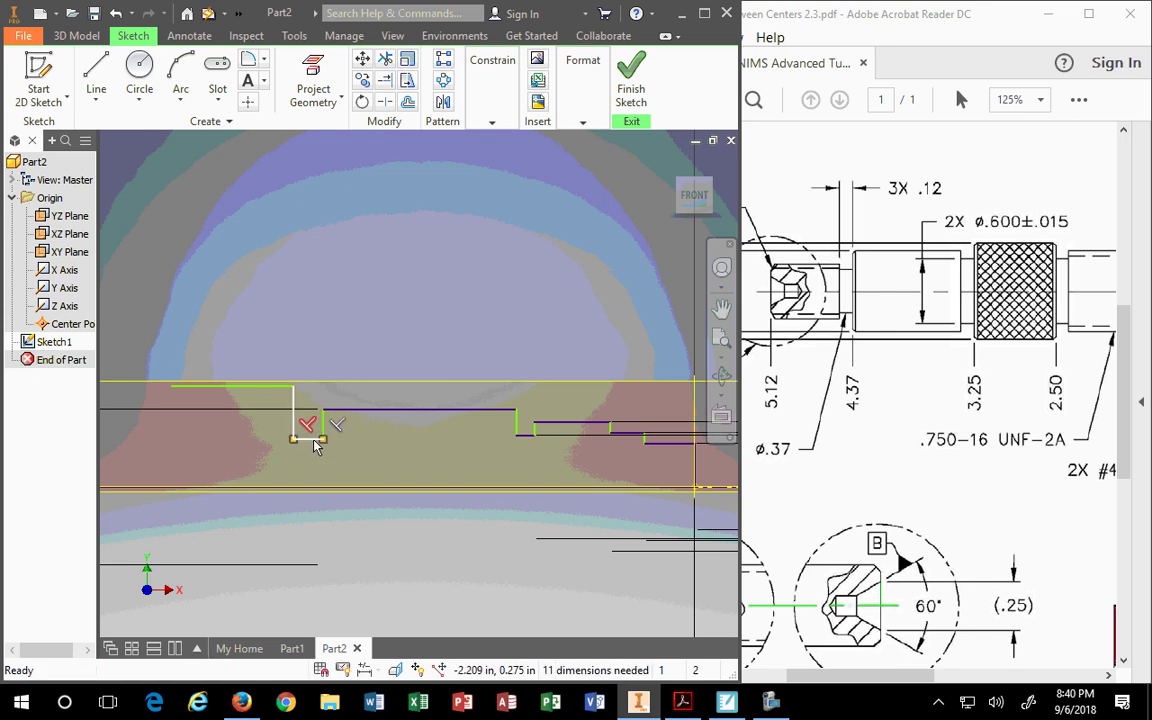
click(525, 436)
click(488, 122)
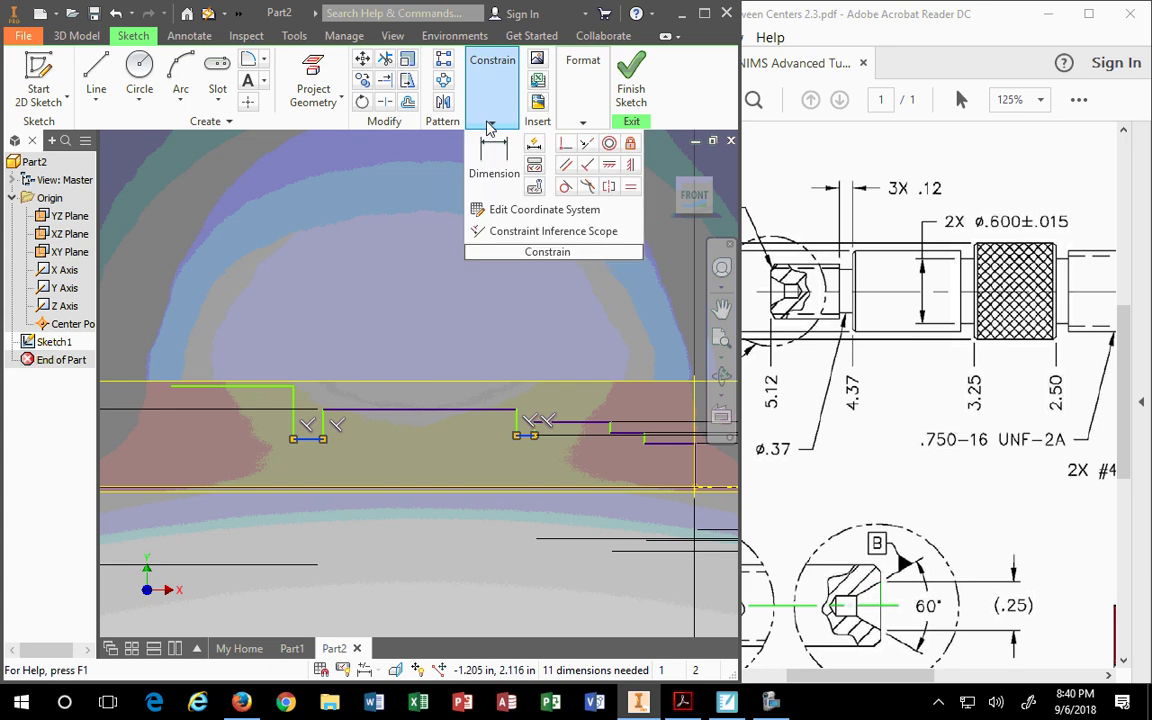
click(593, 146)
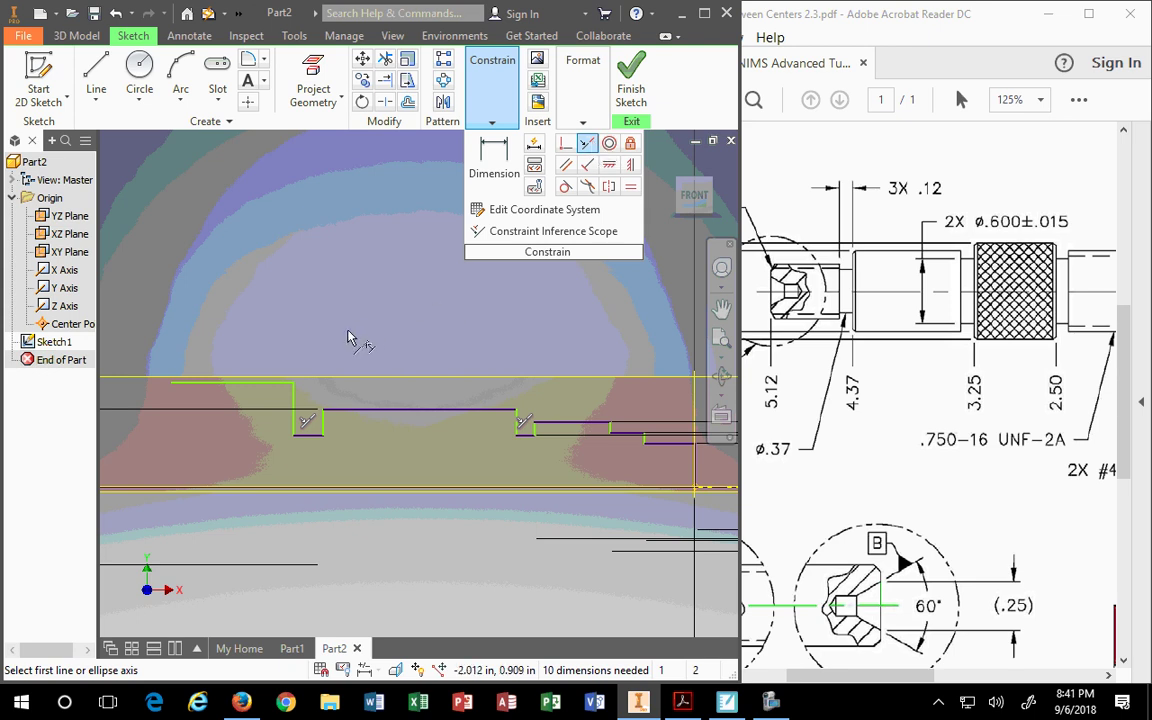
key(Escape)
mouse_move(330, 336)
middle_down()
mouse_move(319, 337)
mouse_move(550, 308)
middle_up()
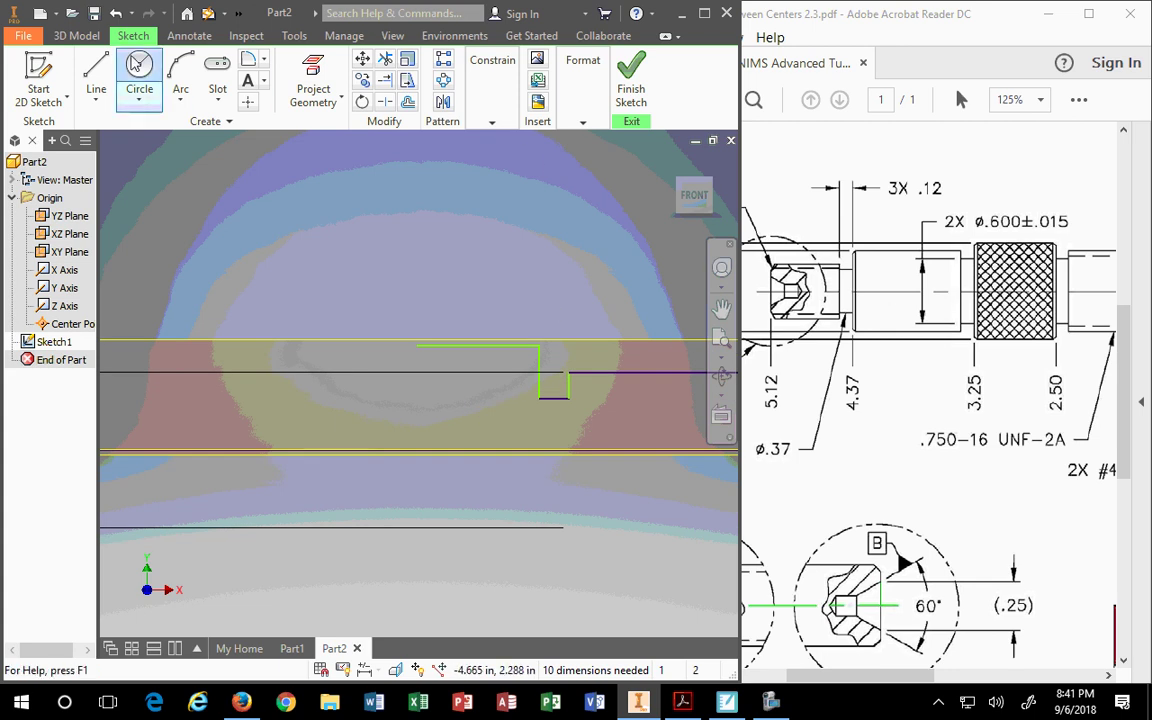
- Draw the small left step, a 0.390 segment, and the end face down to the centerline
click(96, 76)
click(417, 345)
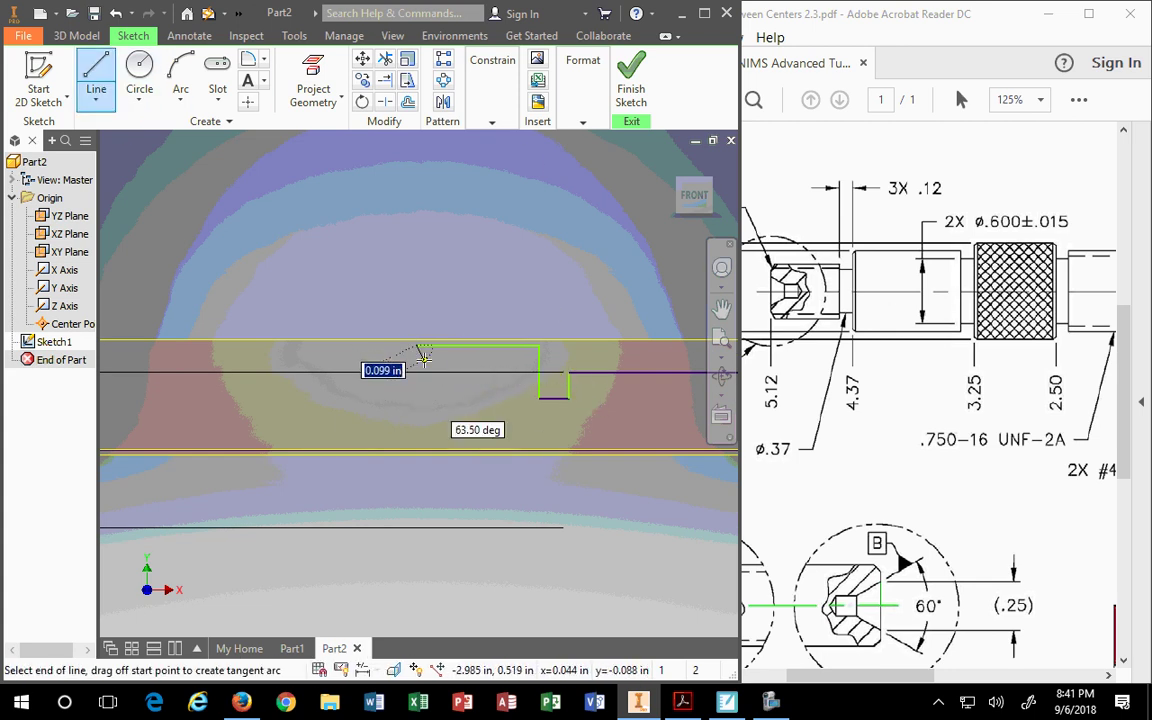
click(417, 362)
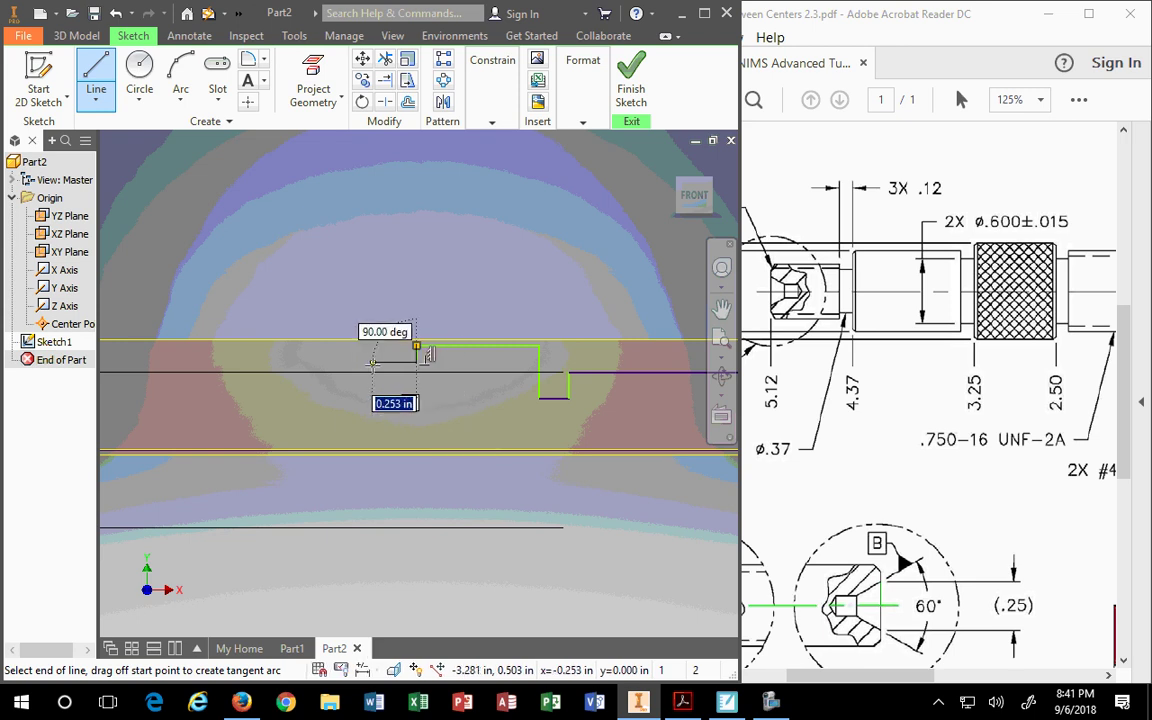
click(379, 361)
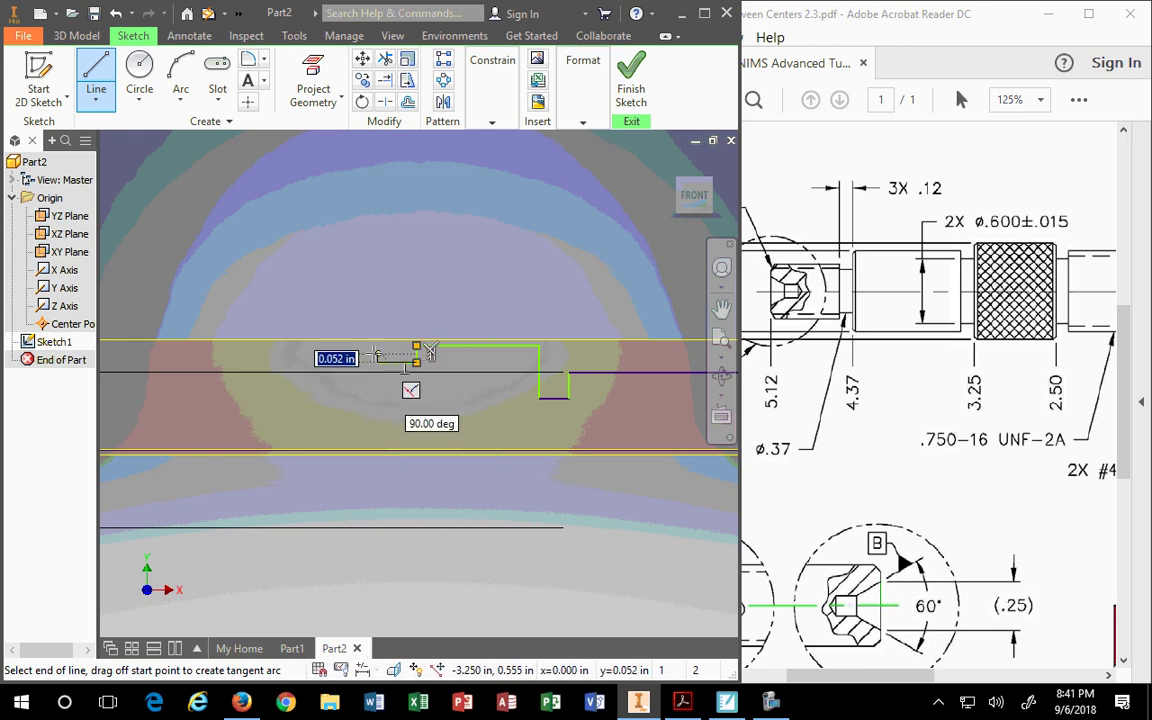
click(379, 355)
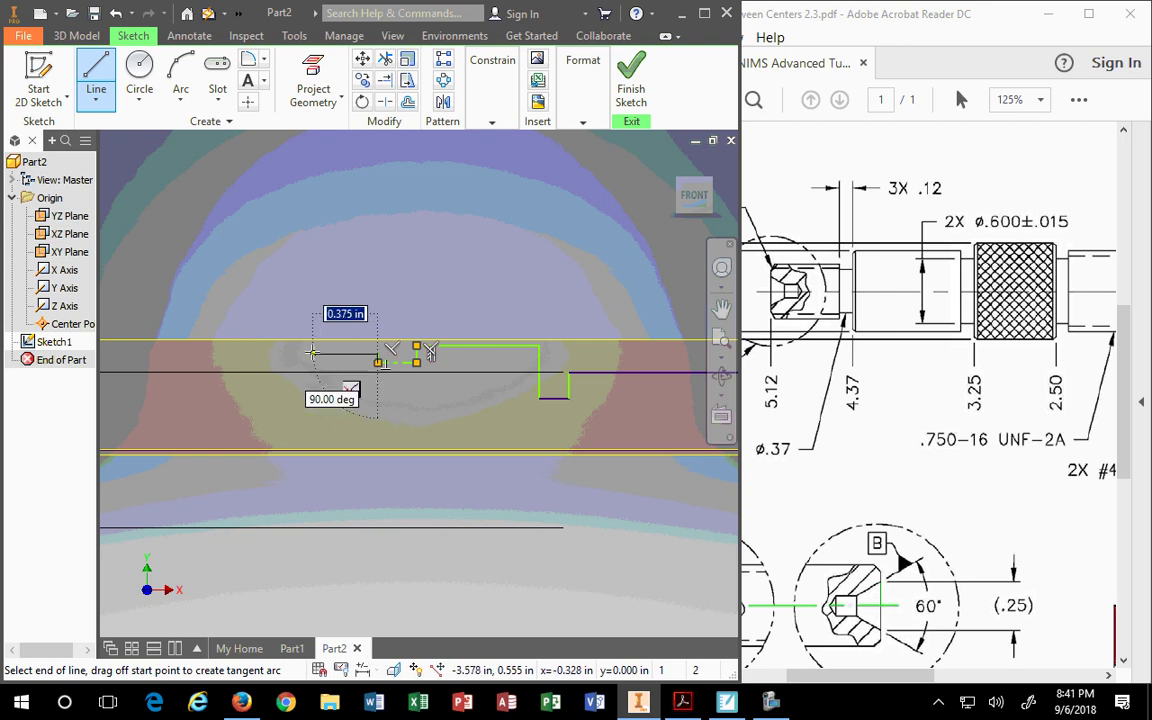
click(310, 355)
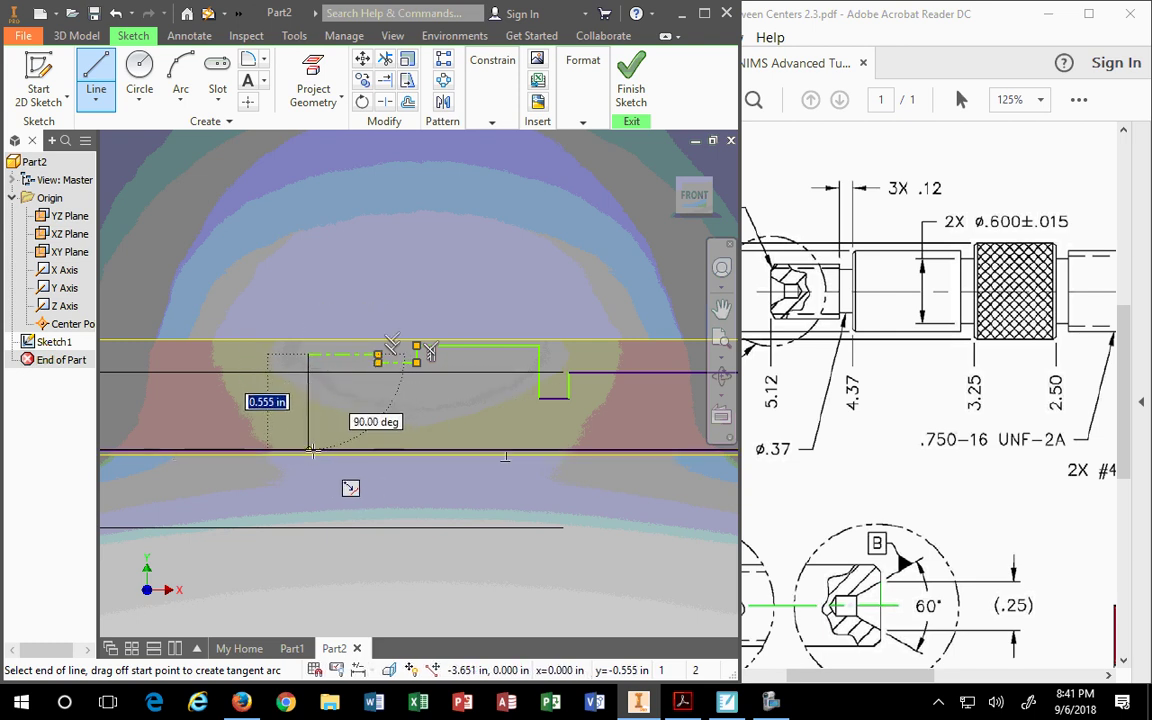
click(309, 450)
key(Escape)
- Convert the newly drawn lines from construction to normal geometry
drag(242, 270, 482, 545)
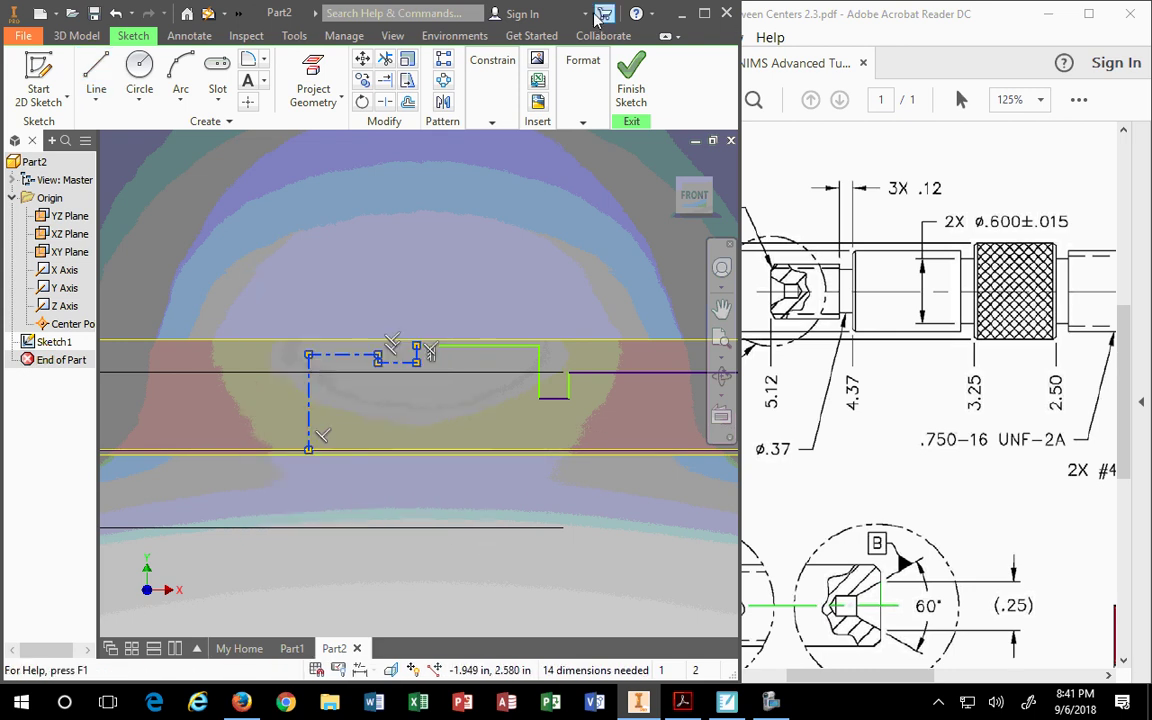
click(582, 121)
click(569, 165)
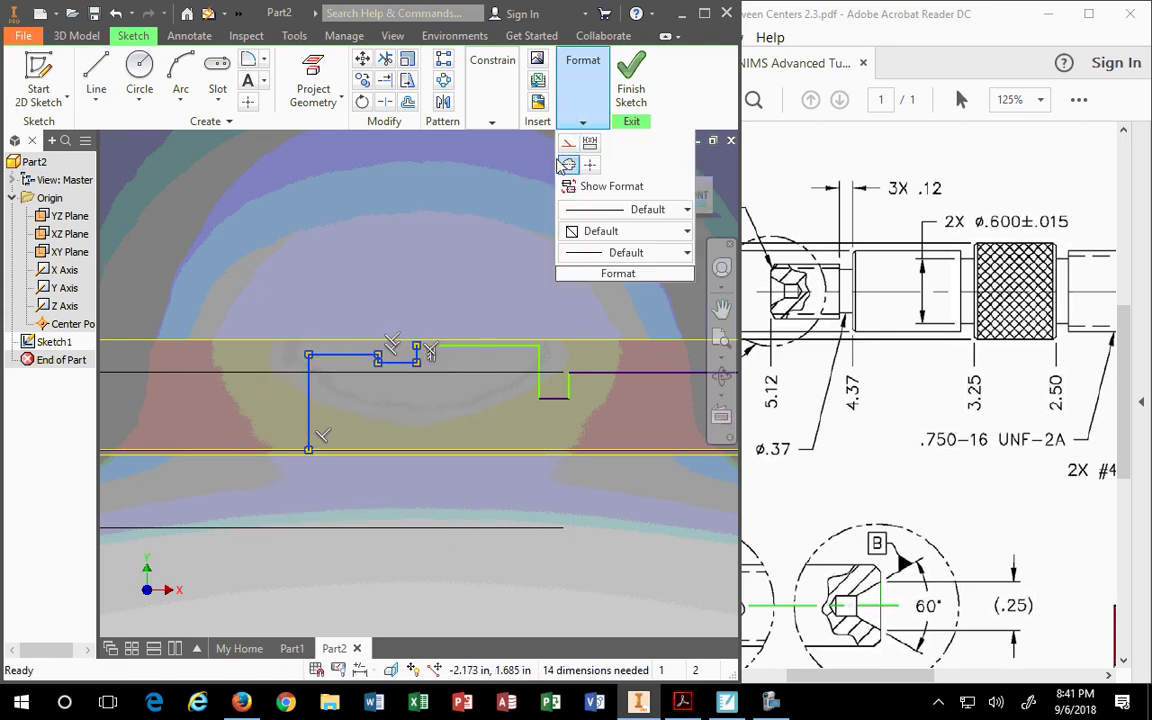
click(468, 218)
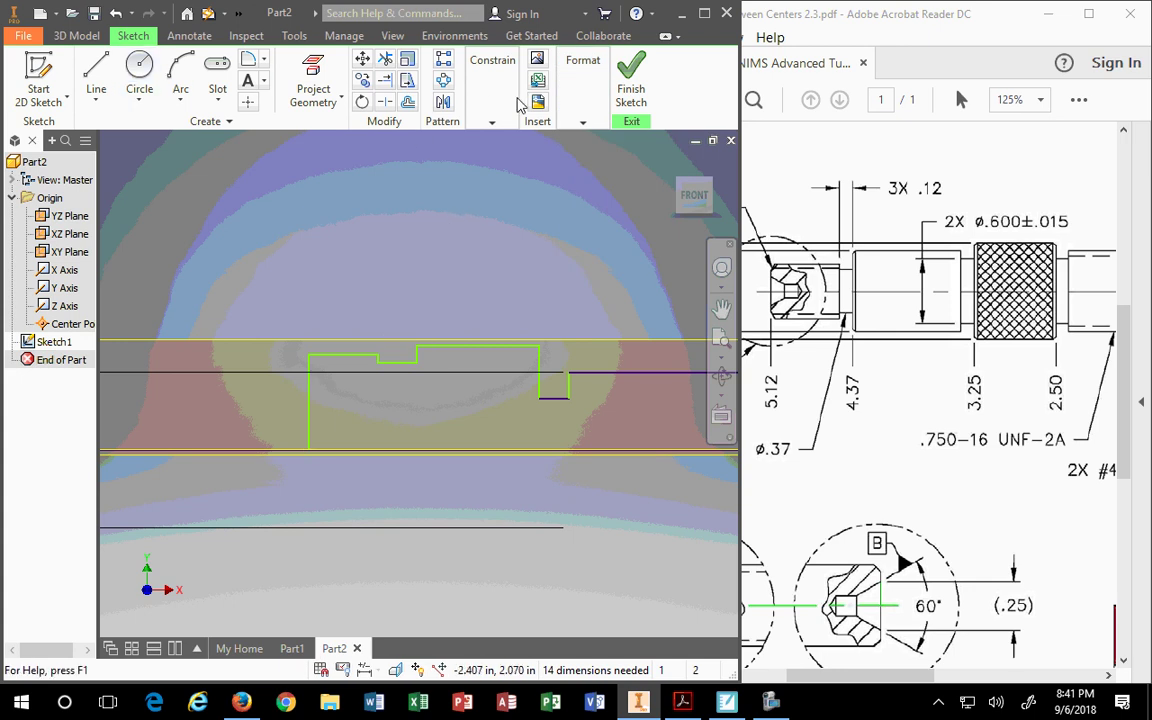
- Dimension the left step's top line to the centerline as Ø.75, checking the drawing
click(491, 121)
click(497, 146)
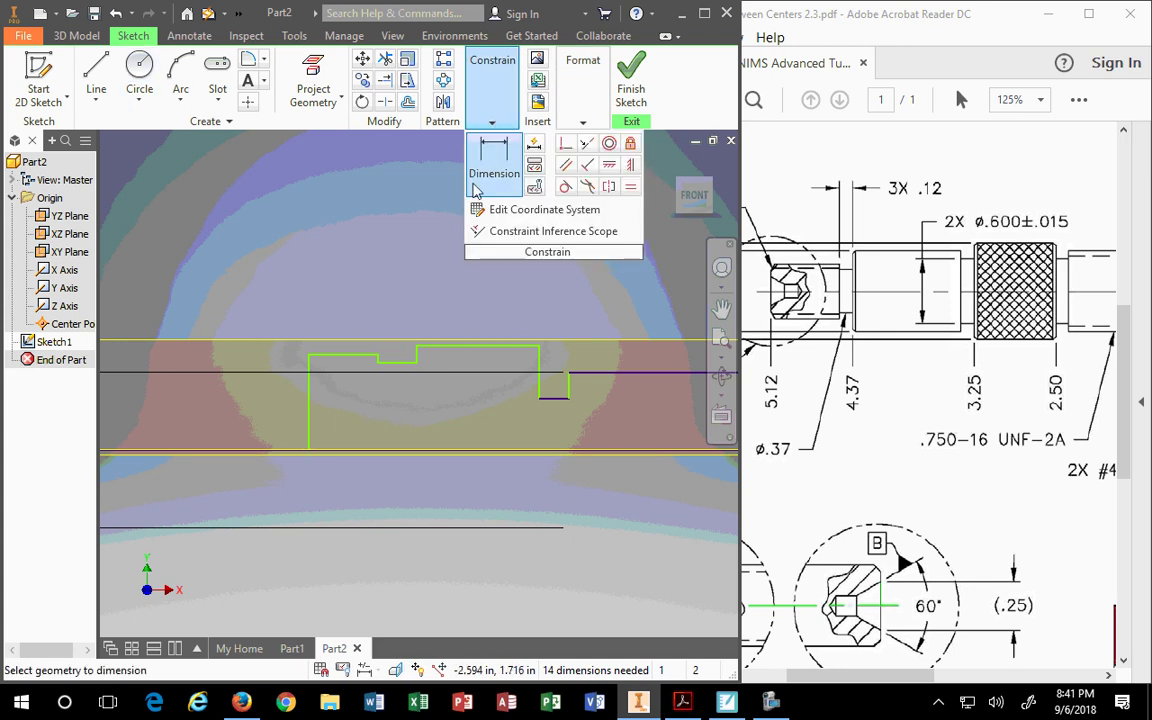
click(476, 352)
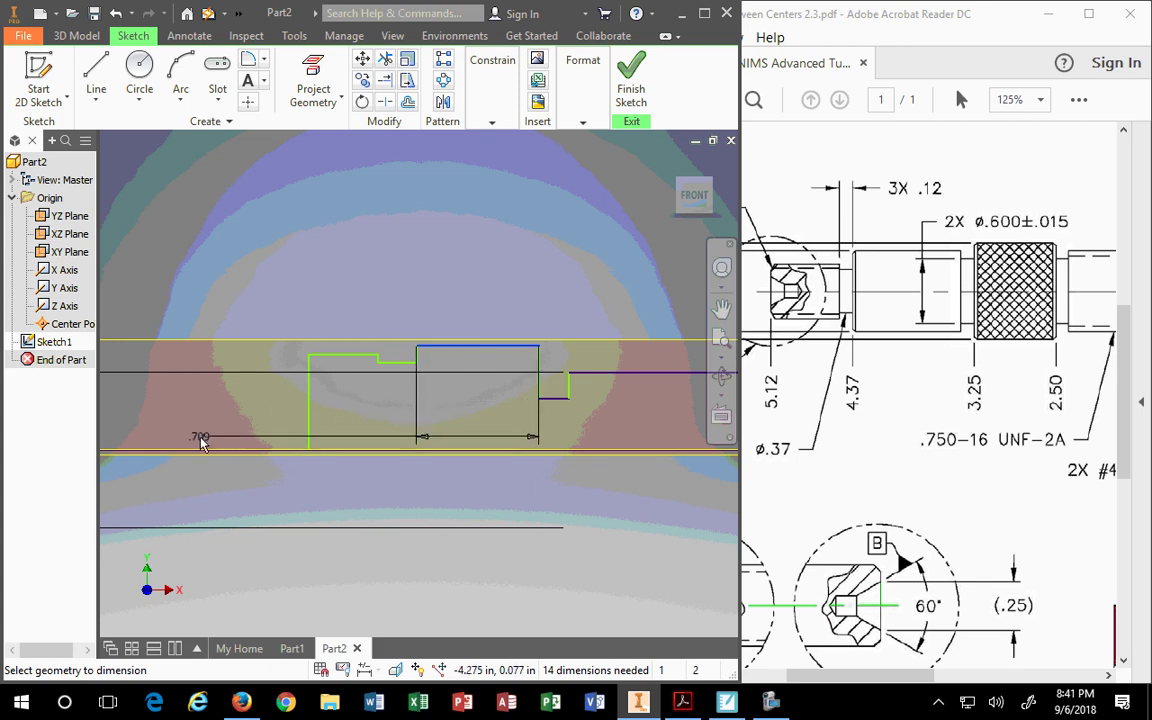
click(185, 452)
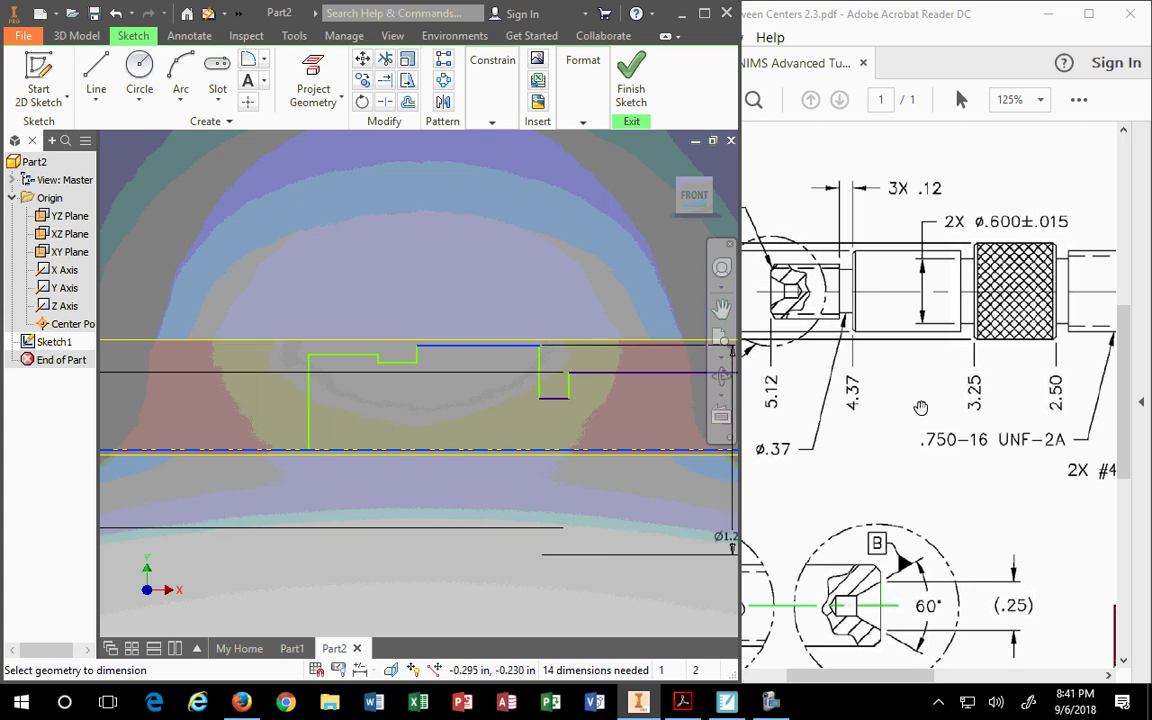
click(825, 368)
click(866, 410)
click(907, 311)
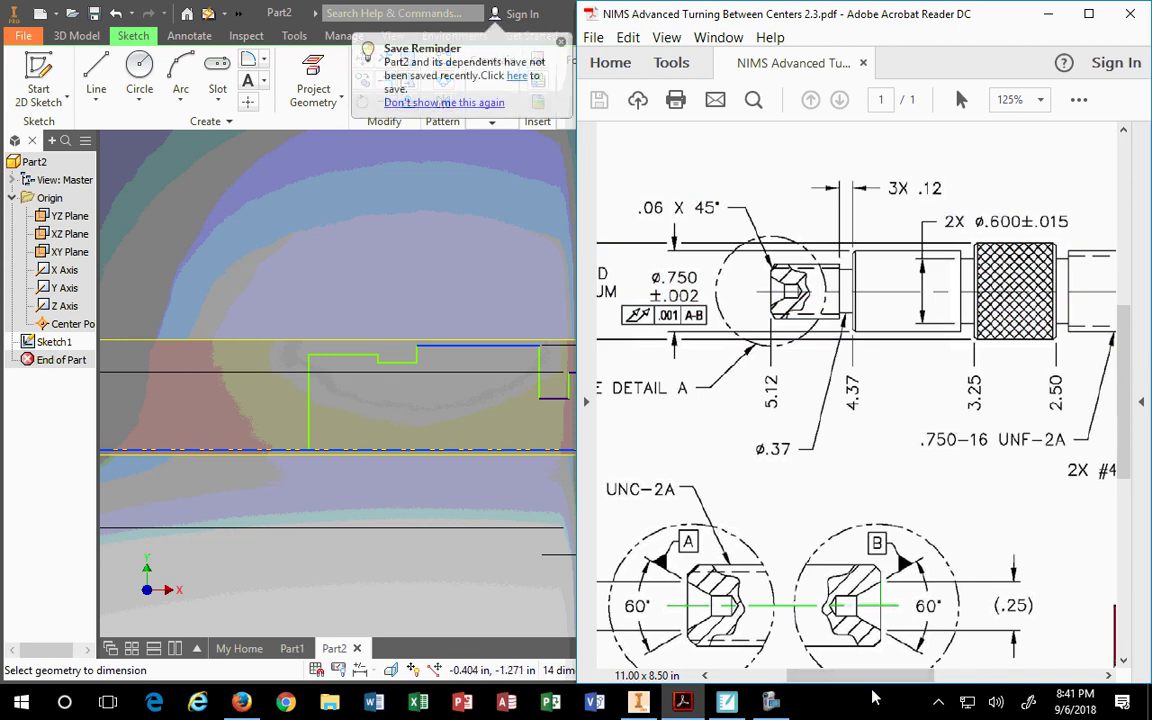
mouse_move(872, 672)
mouse_down()
mouse_move(935, 672)
mouse_move(948, 660)
mouse_move(855, 685)
mouse_up()
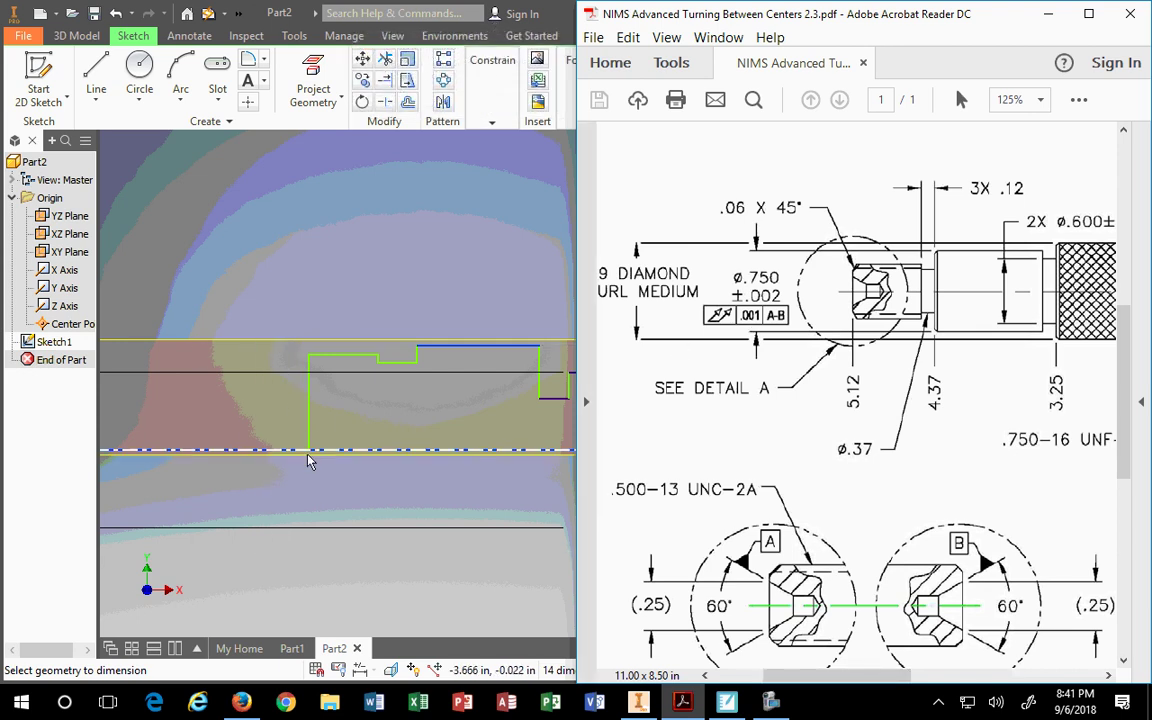
click(250, 424)
text(.75)
key(Return)
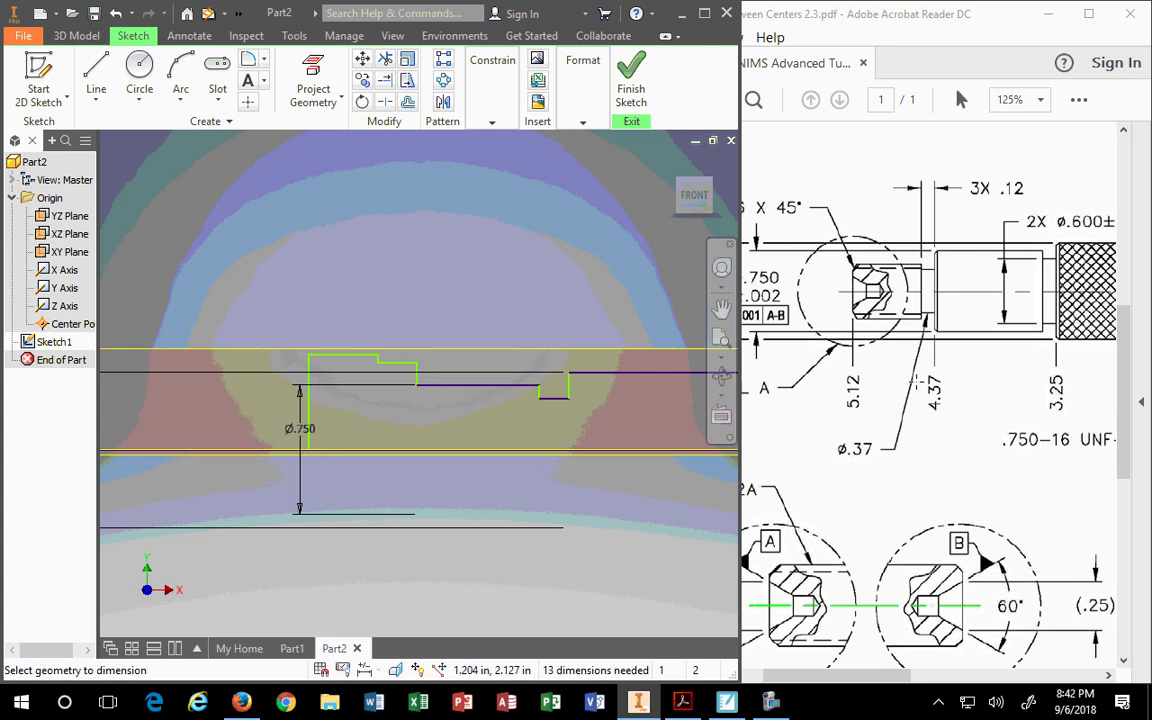
- Give the small end step a .375 diameter dimension
click(402, 366)
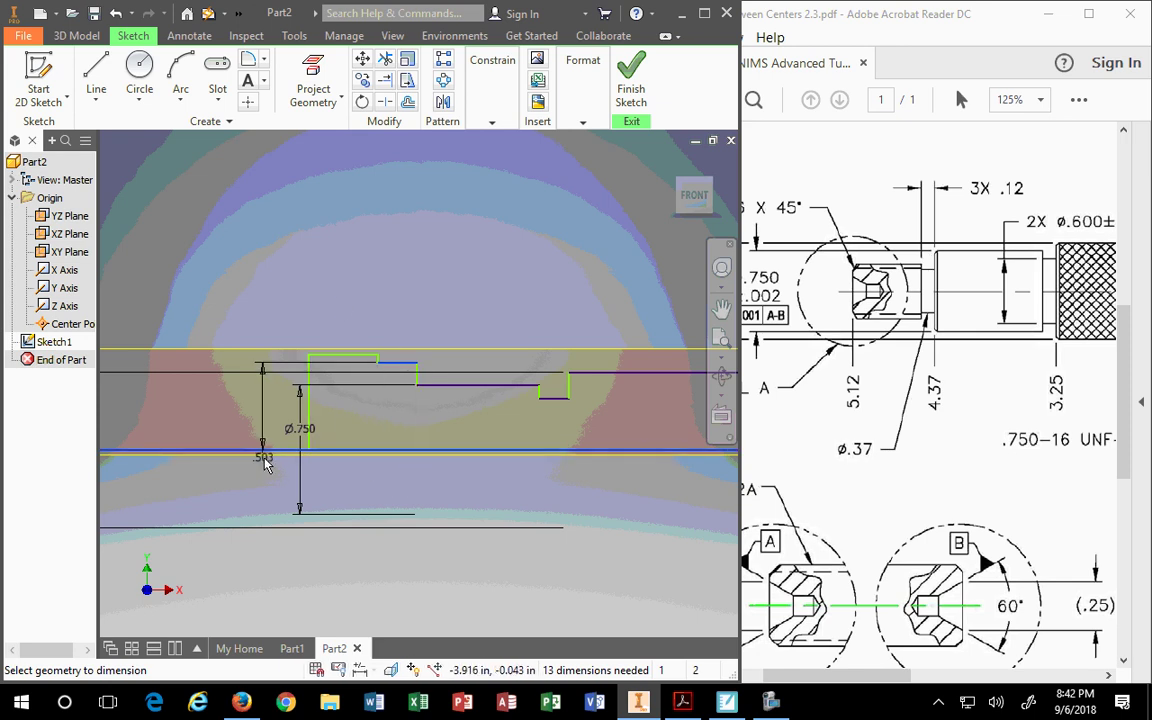
key(Escape)
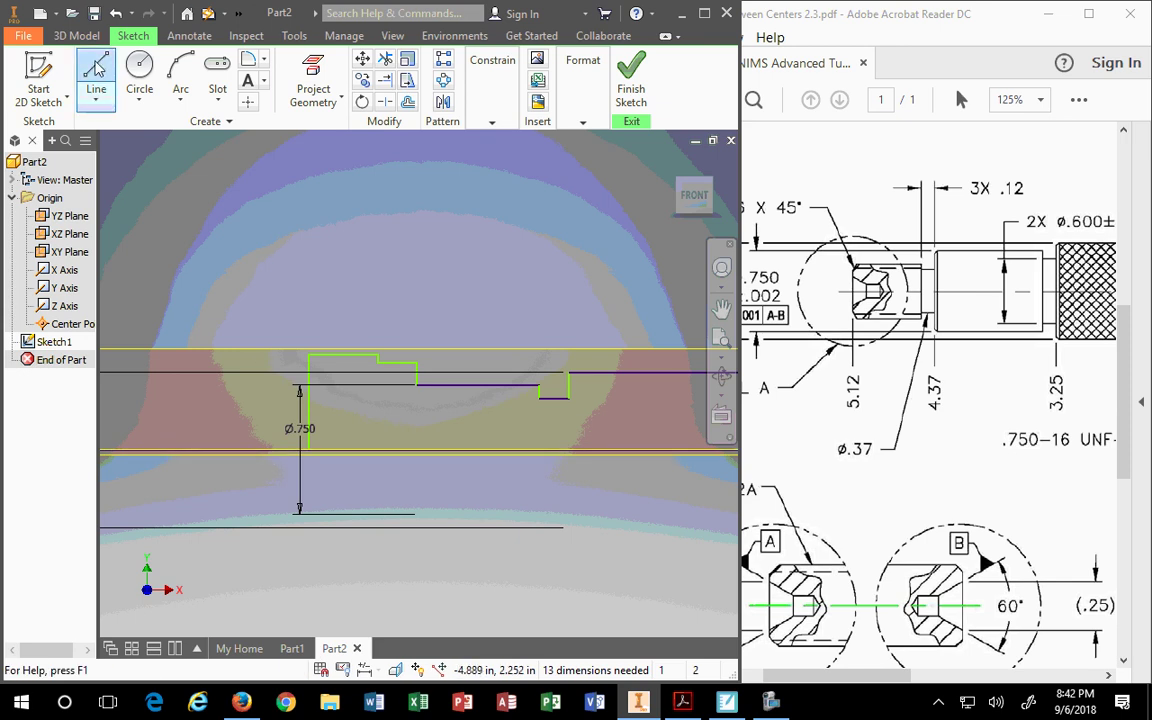
click(491, 87)
key(d)
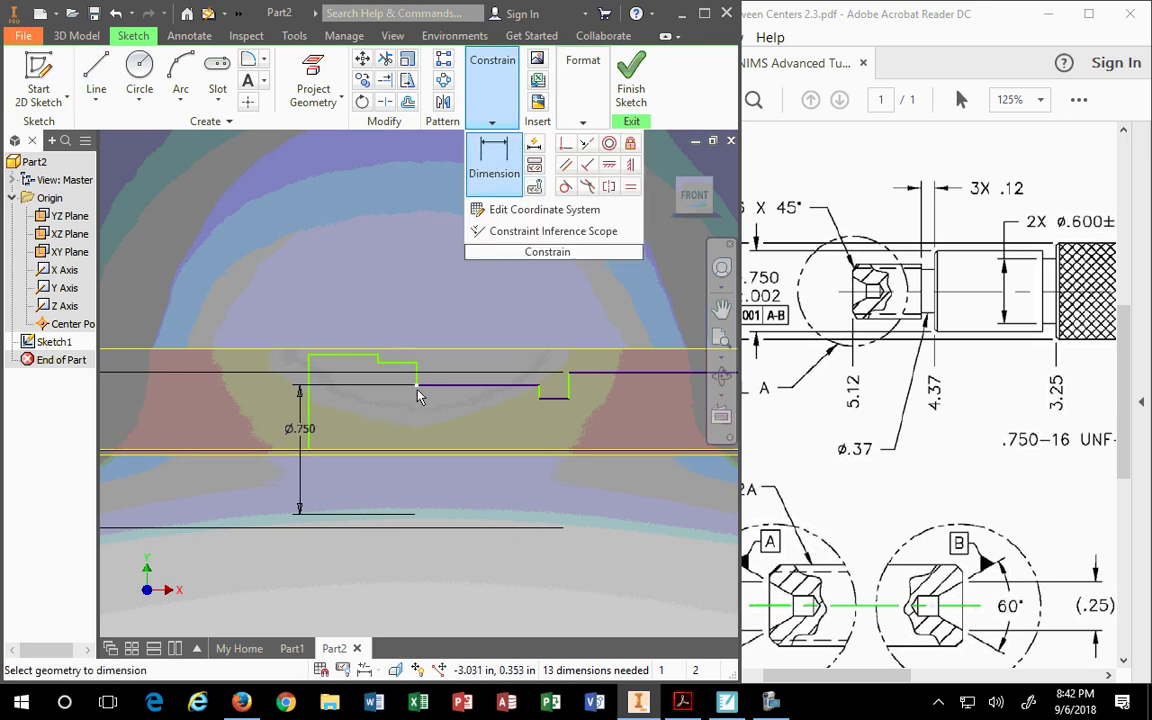
click(396, 362)
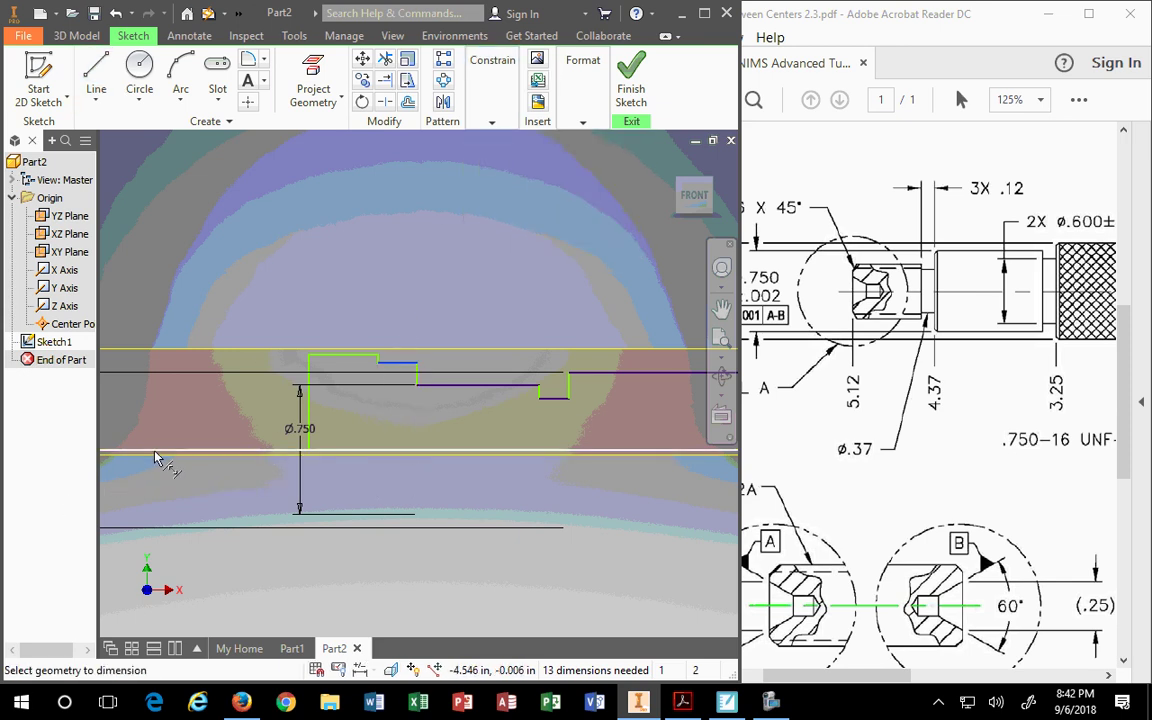
scroll(213, 452, down, 6)
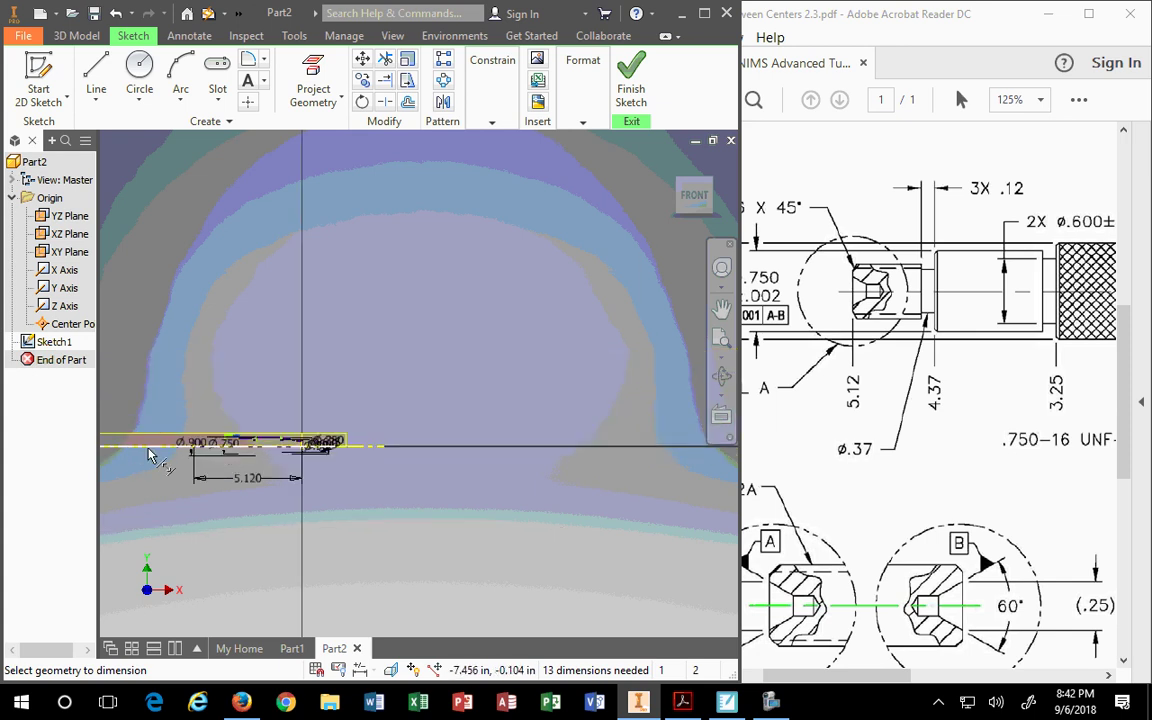
scroll(160, 450, down, 2)
scroll(175, 445, up, 8)
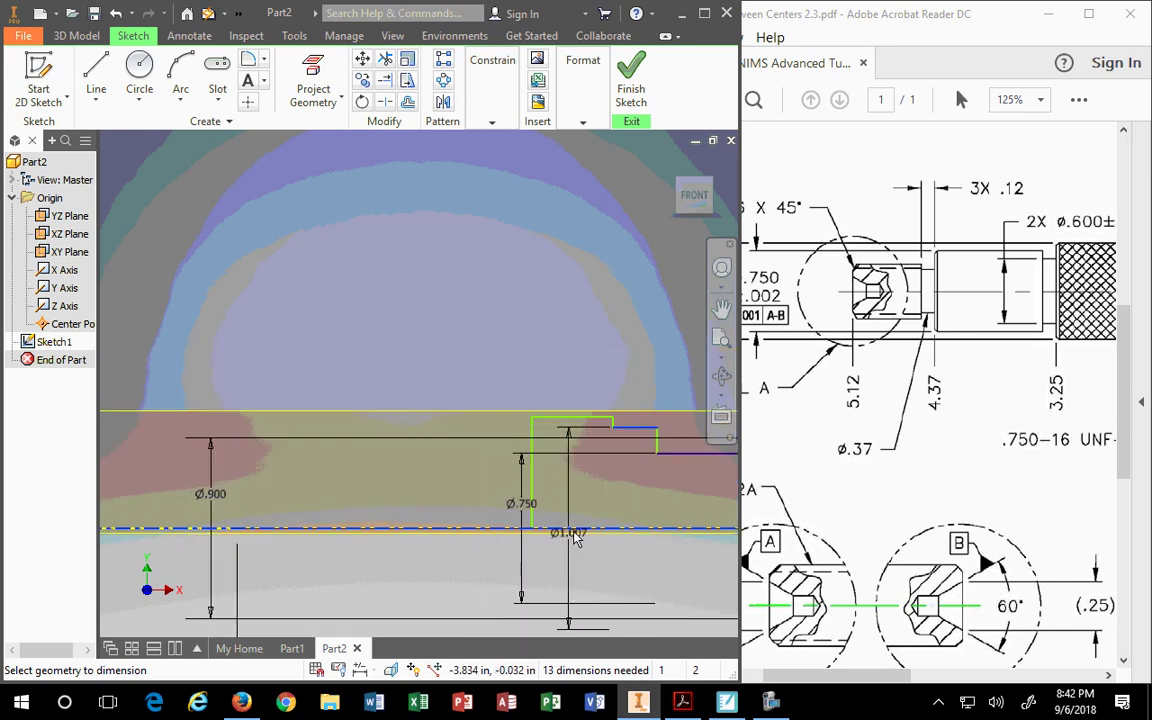
click(560, 540)
text(.375)
key(Return)
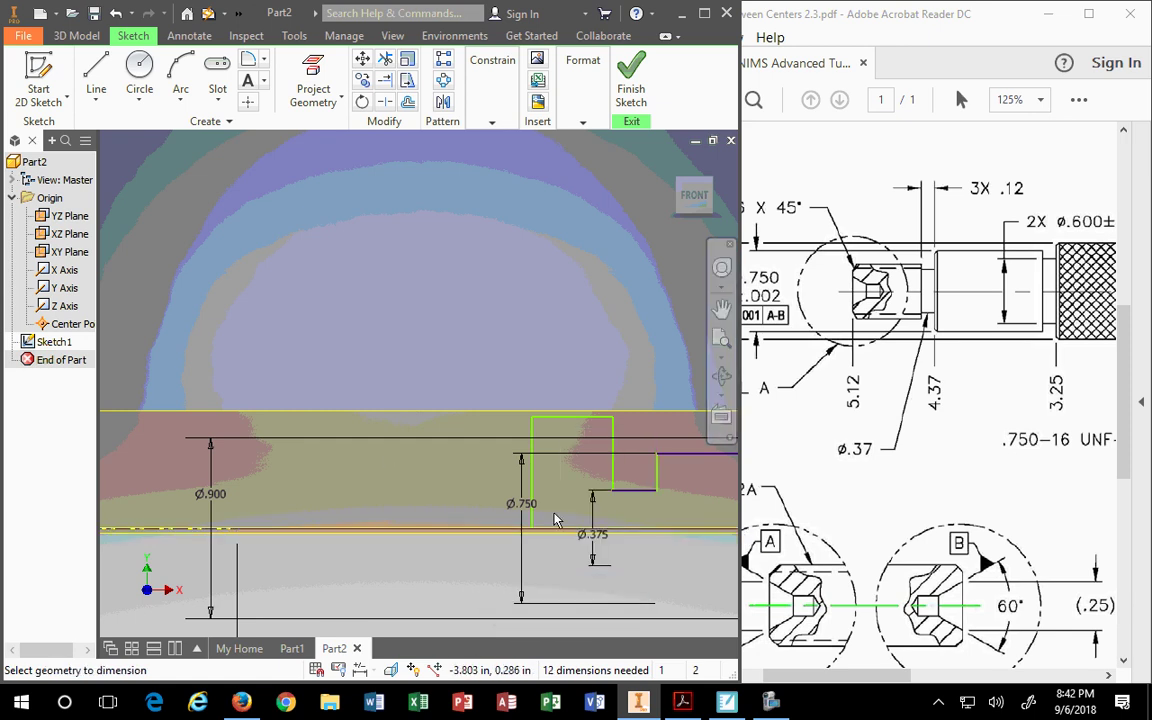
- Cancel the over-constraining dimension, correct the end step to Ø.370, and reposition the Ø.750 and Ø.370 dimensions
click(597, 528)
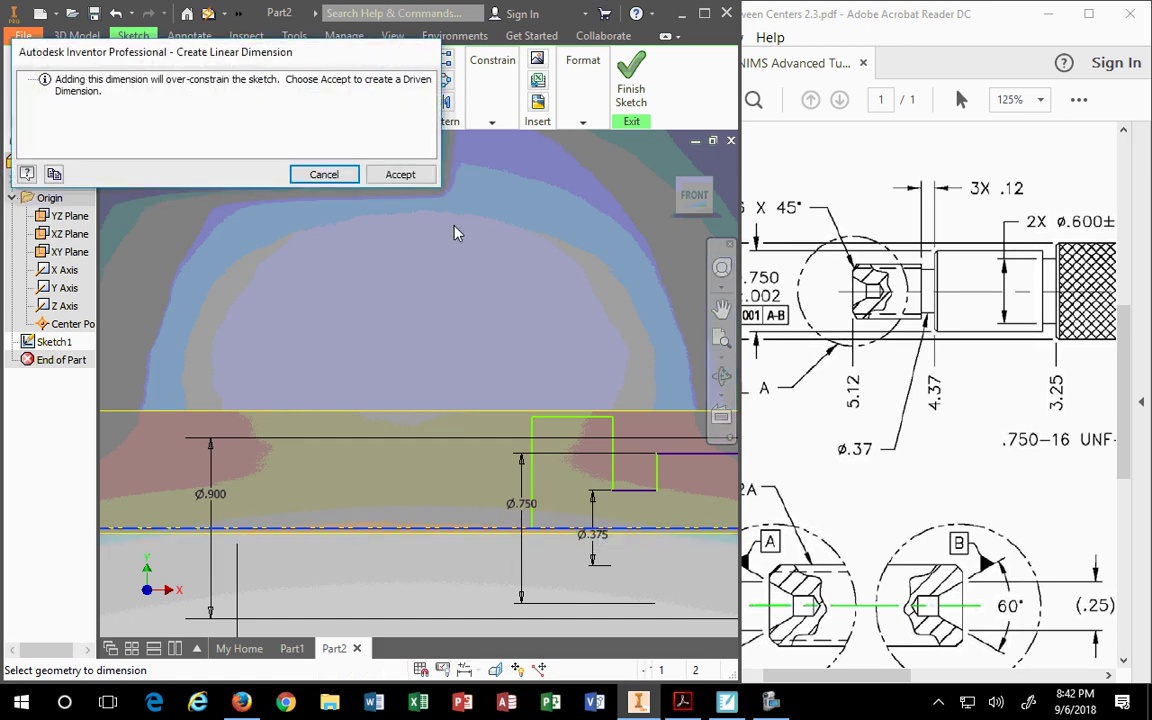
key(Escape)
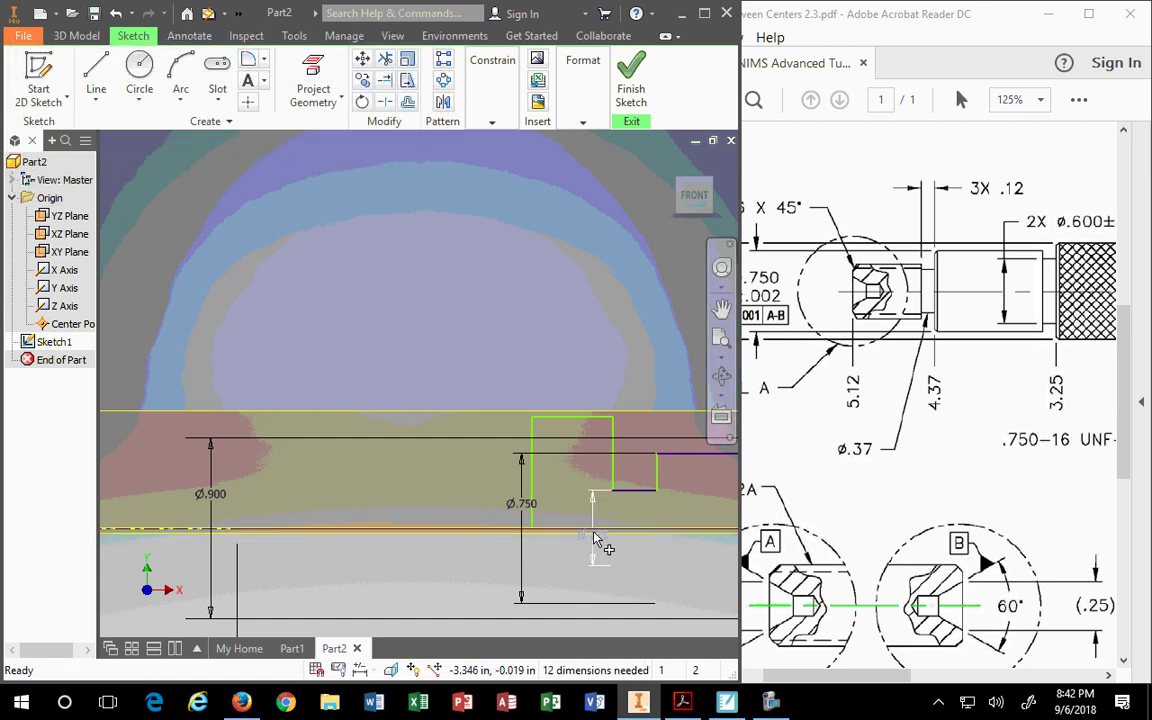
double_click(597, 536)
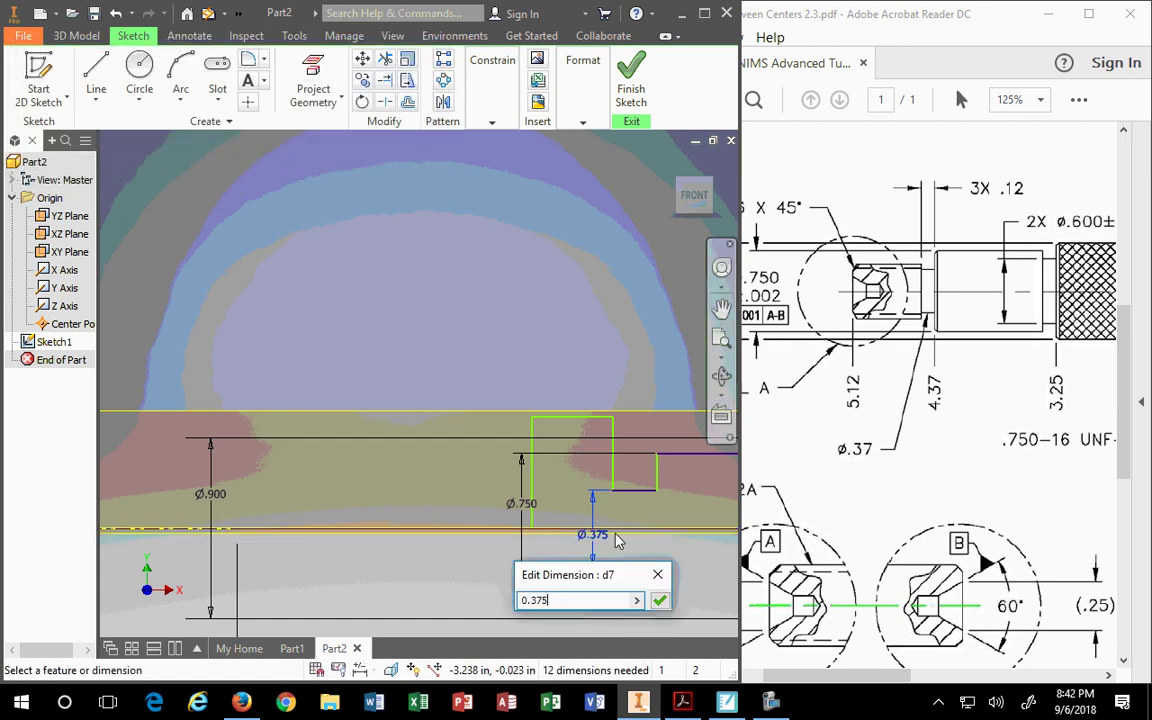
key(BackSpace)
key(Return)
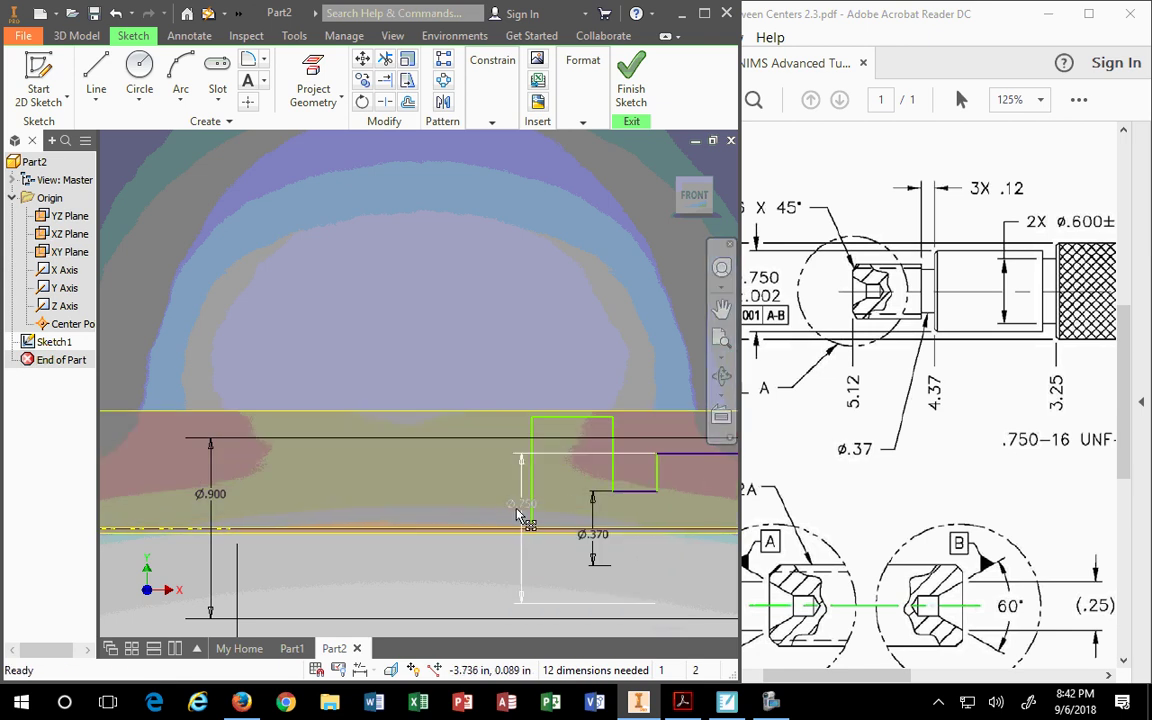
drag(518, 510, 255, 520)
drag(593, 537, 469, 545)
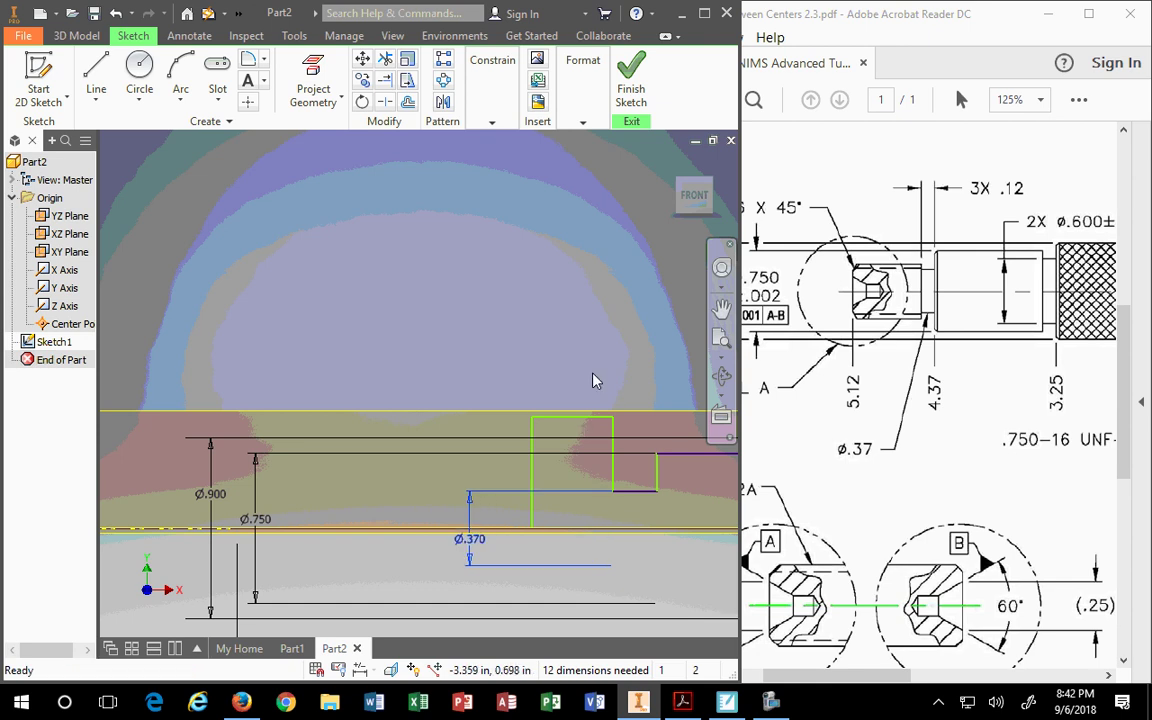
- Dimension the next step's top line to the centreline as a Ø.500 diameter, checking the drawing
click(492, 85)
click(494, 160)
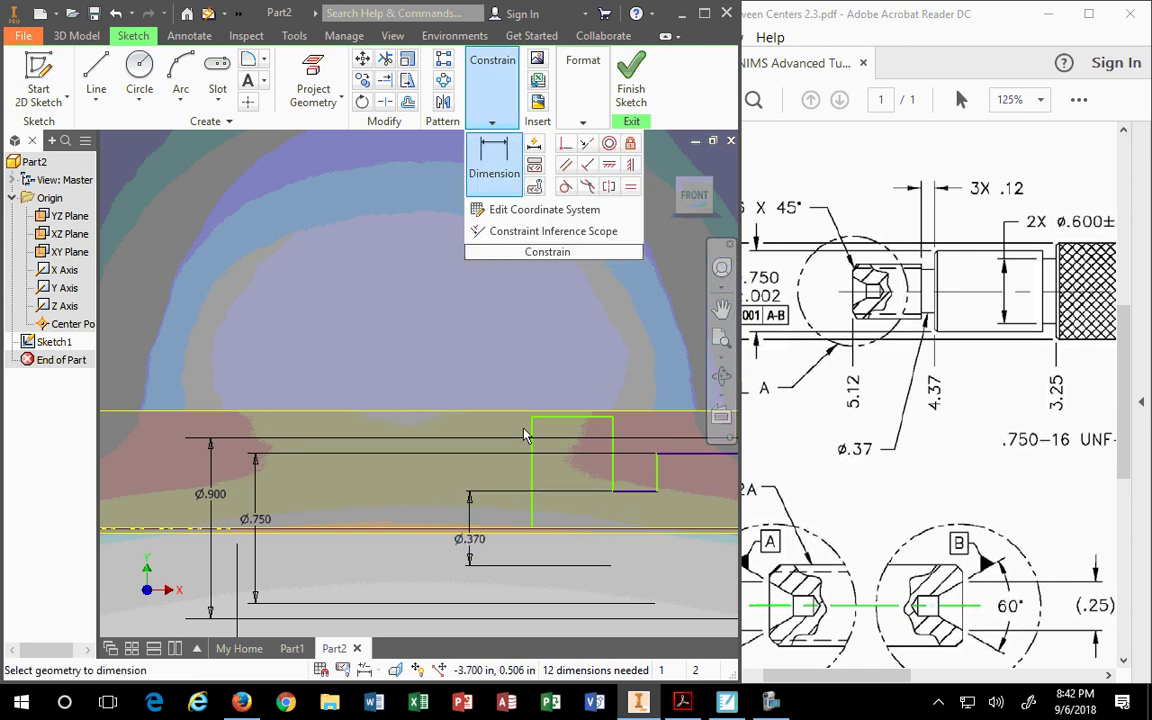
click(577, 416)
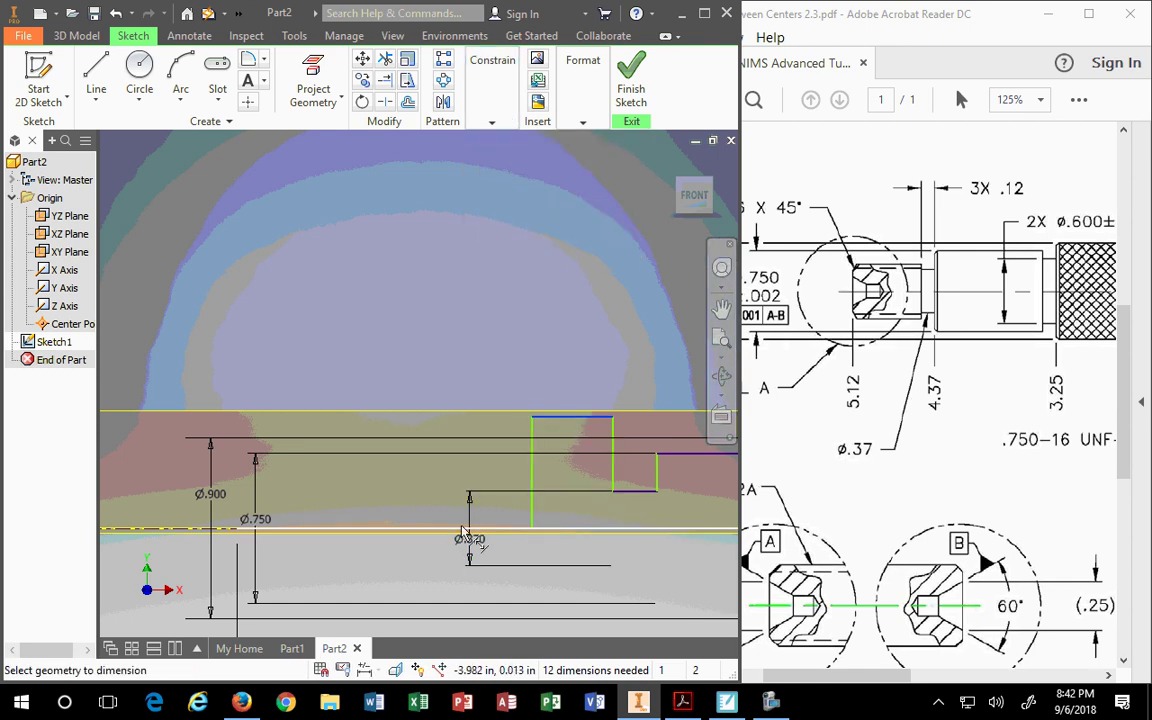
click(207, 529)
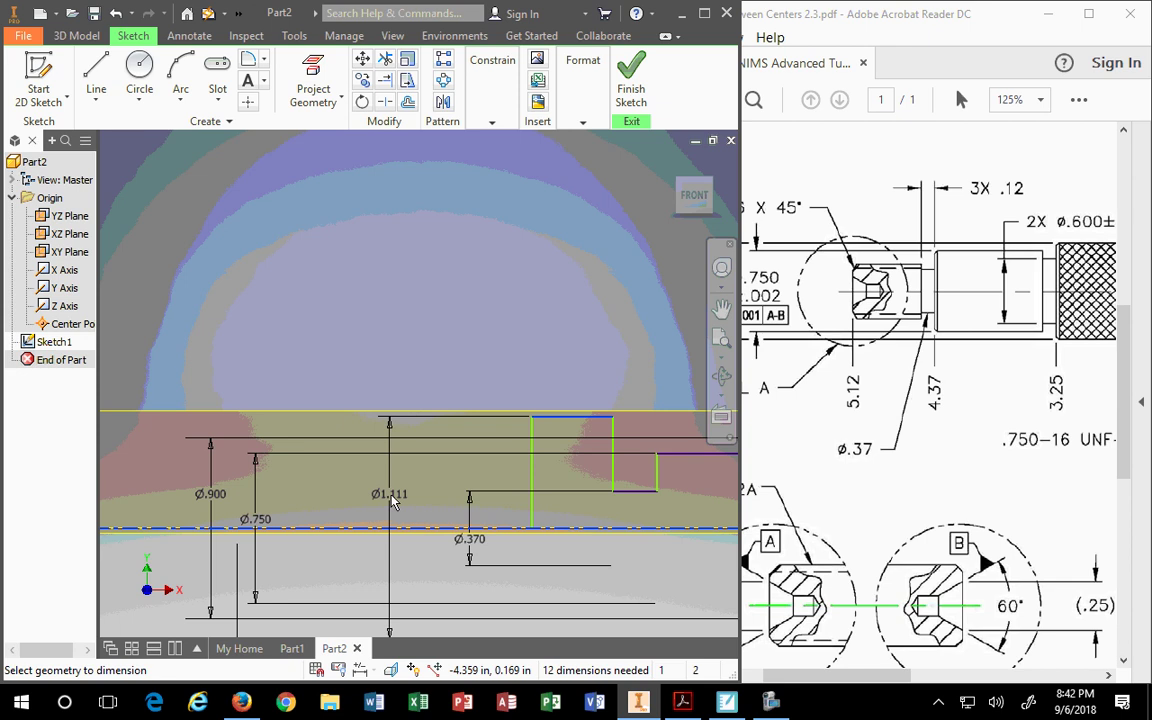
scroll(600, 280, down, 3)
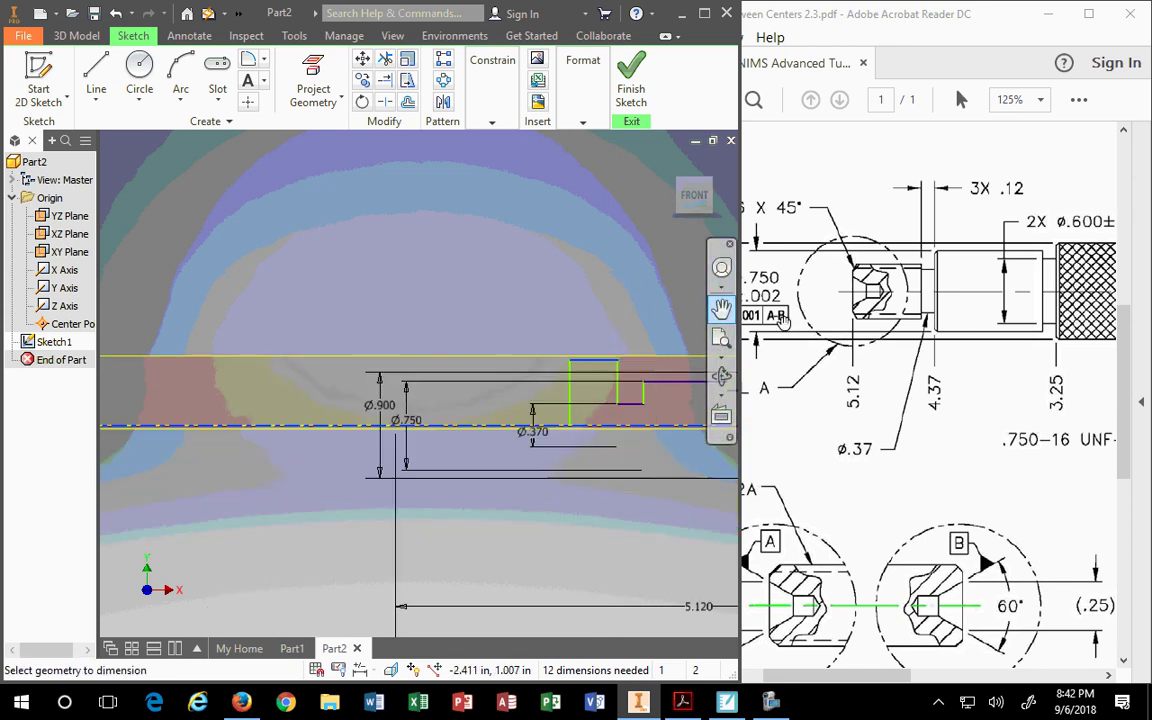
click(975, 360)
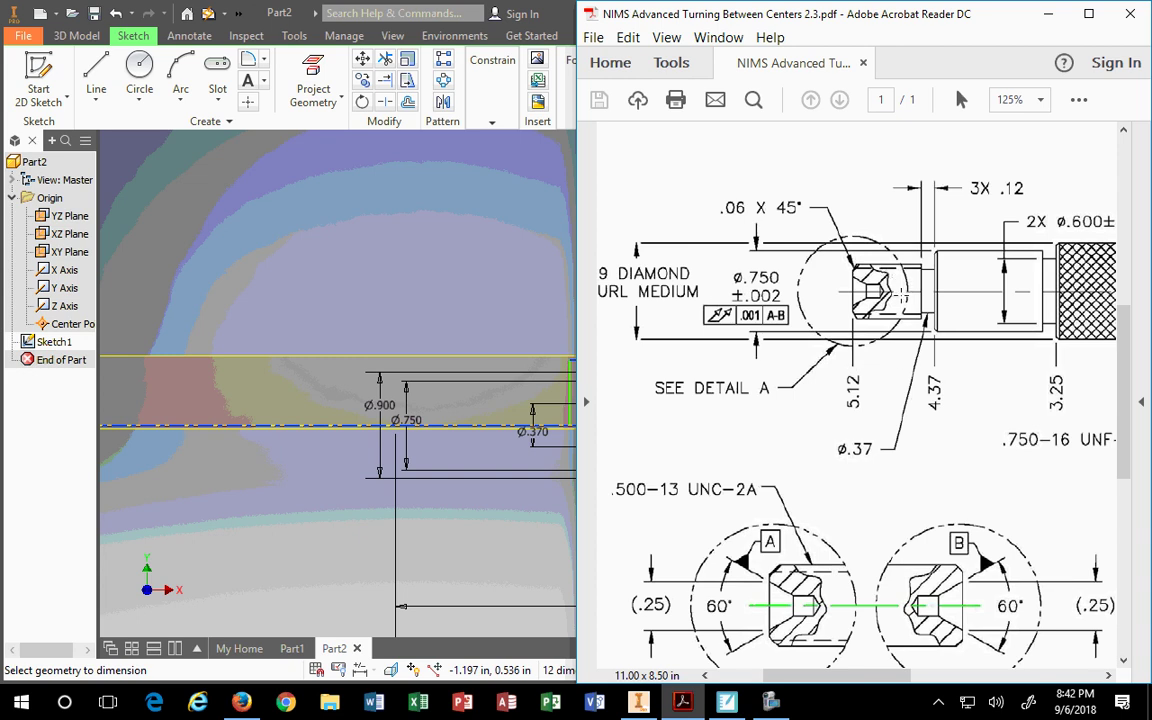
scroll(888, 330, down, 1)
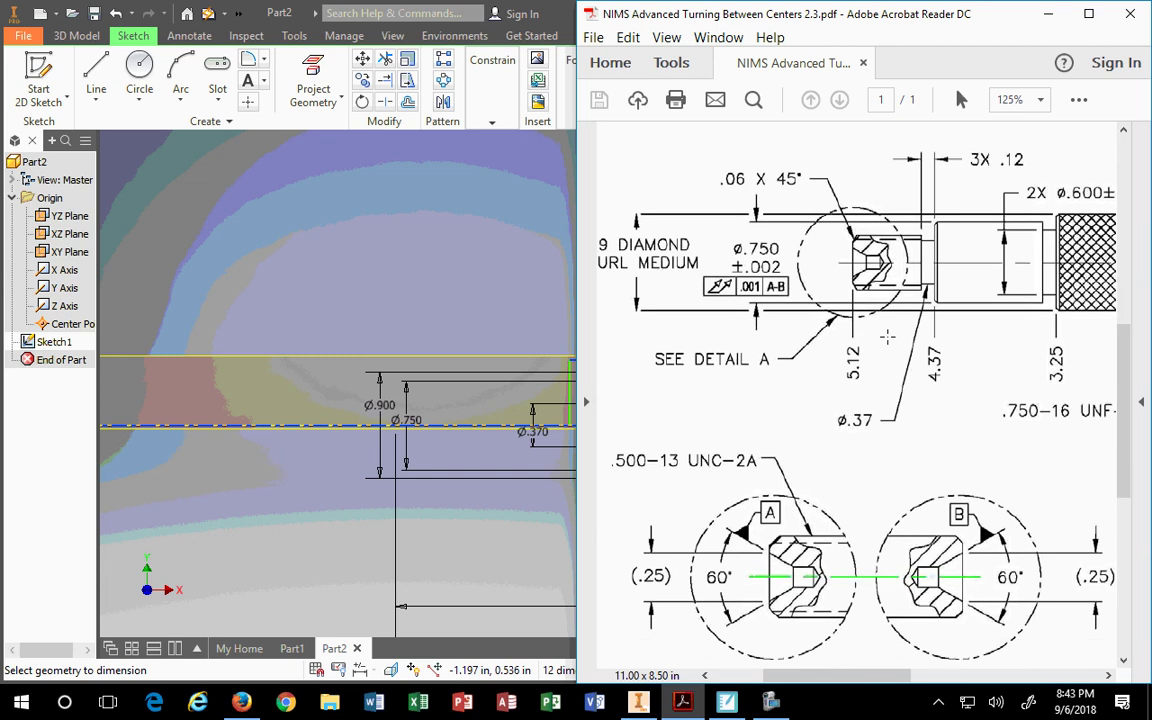
scroll(888, 337, up, 1)
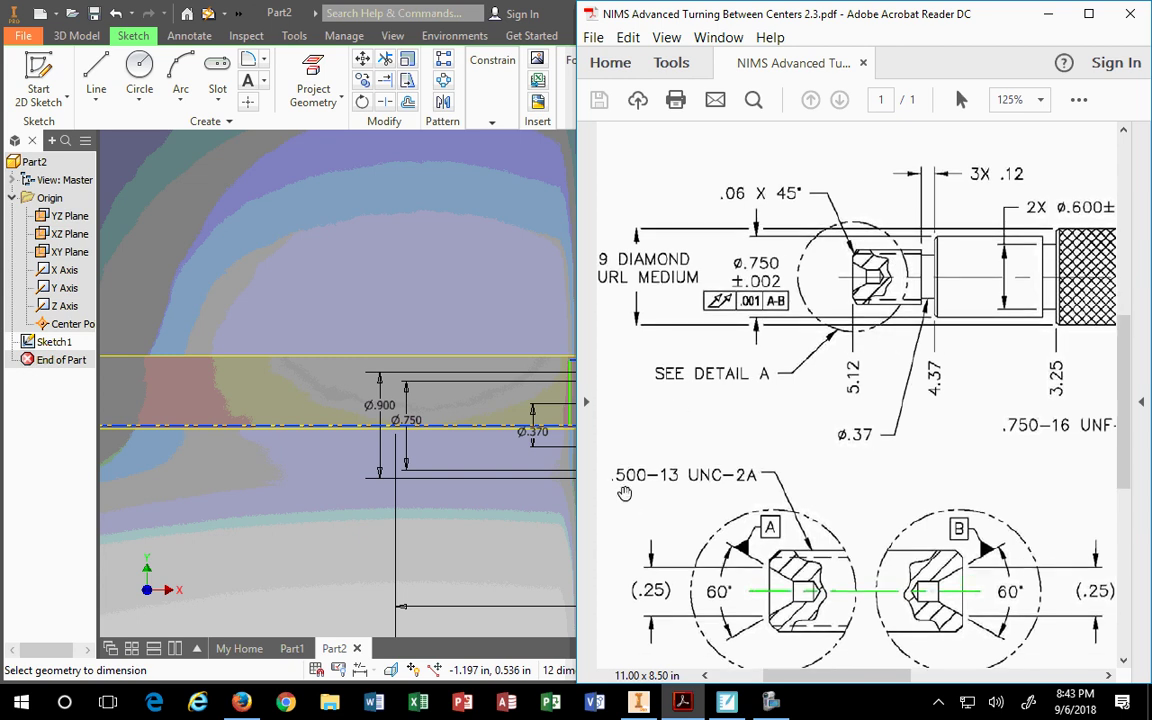
click(528, 425)
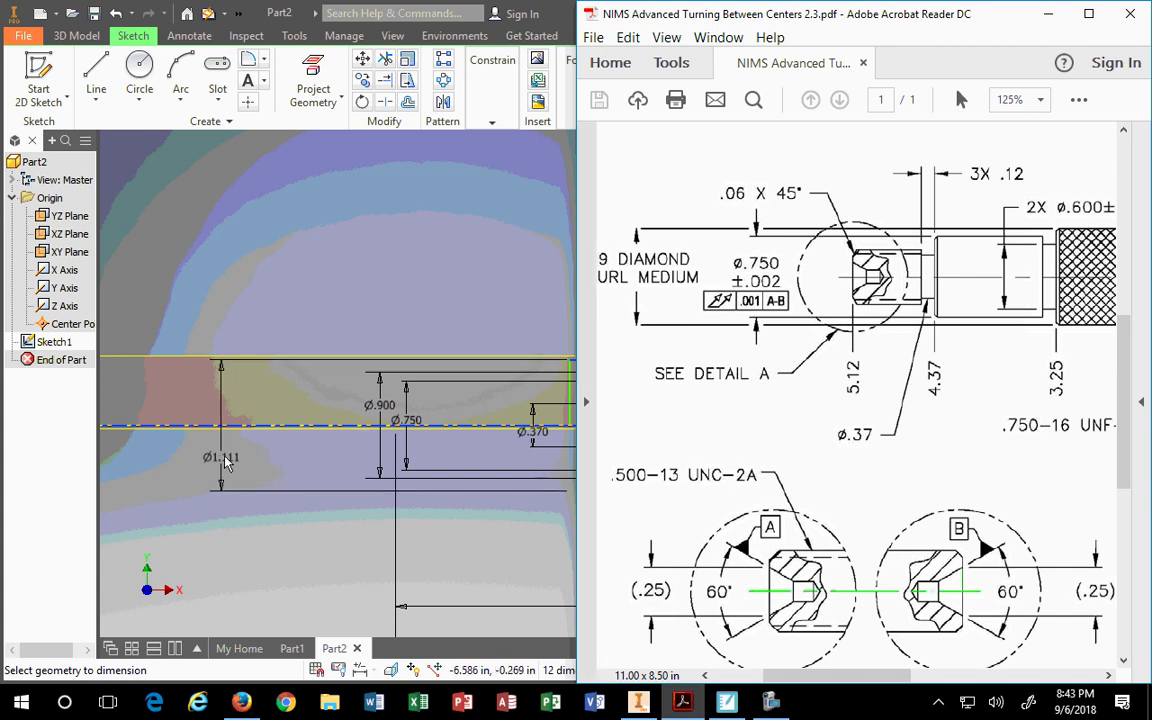
click(463, 420)
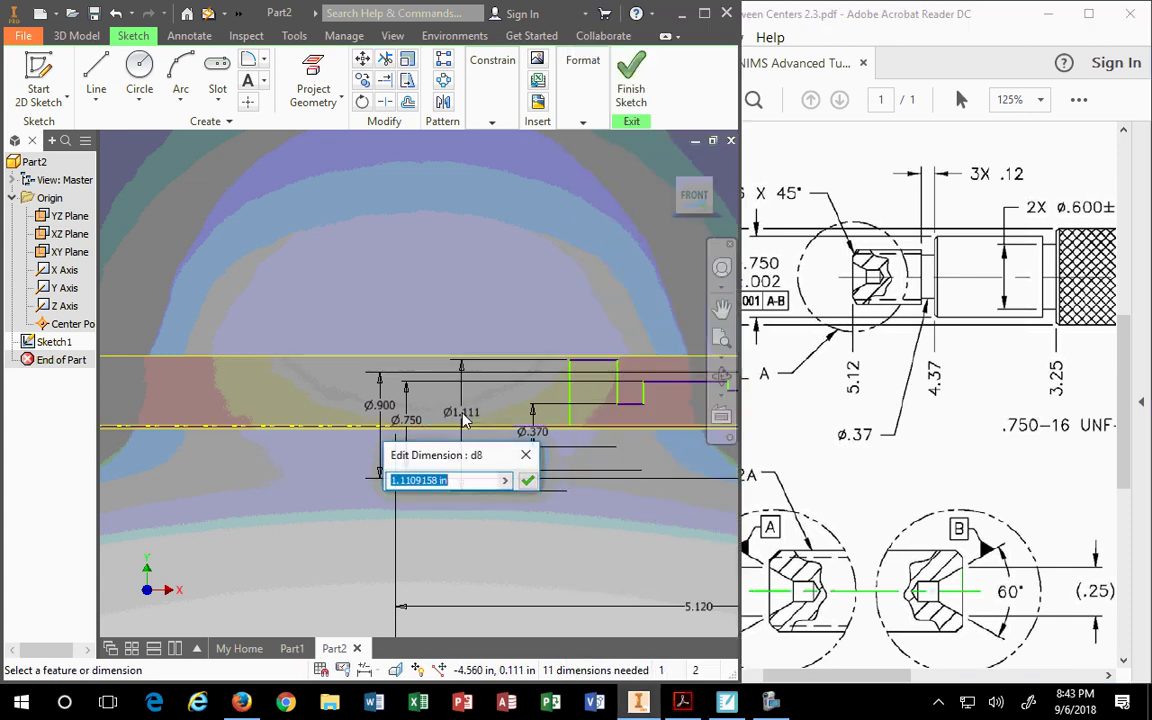
text(.5)
key(Return)
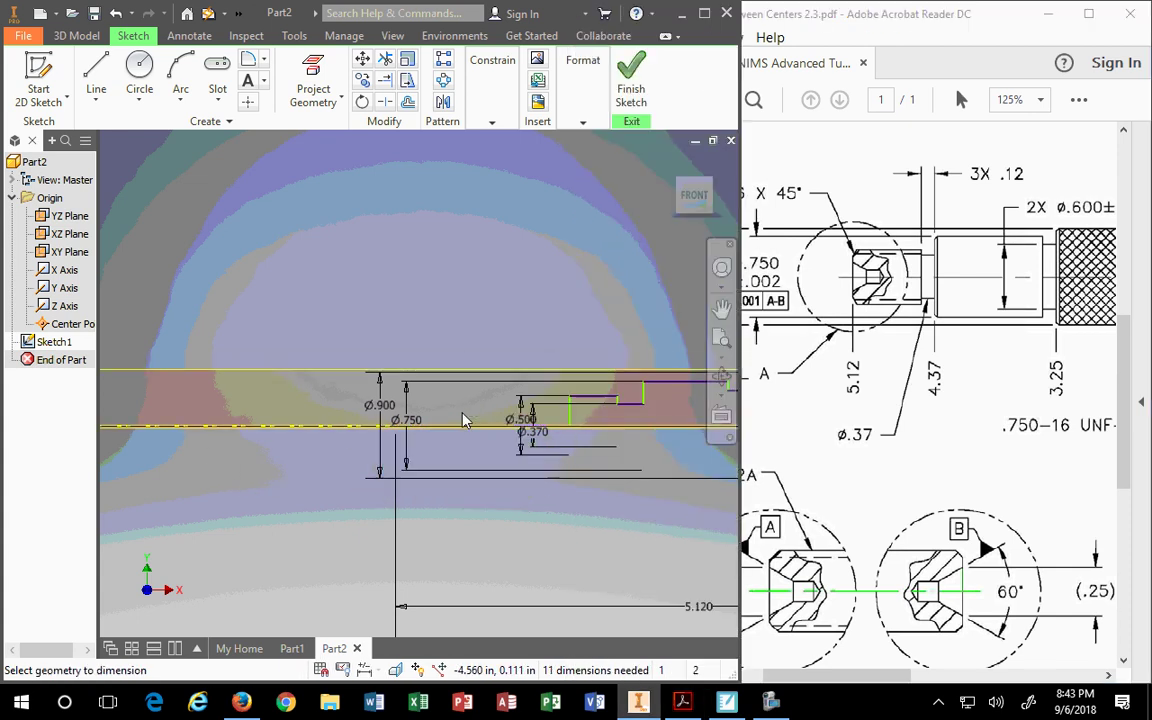
- Move the Ø.500 and Ø.370 dimensions aside and bring the part drawing forward again
scroll(553, 410, up, 3)
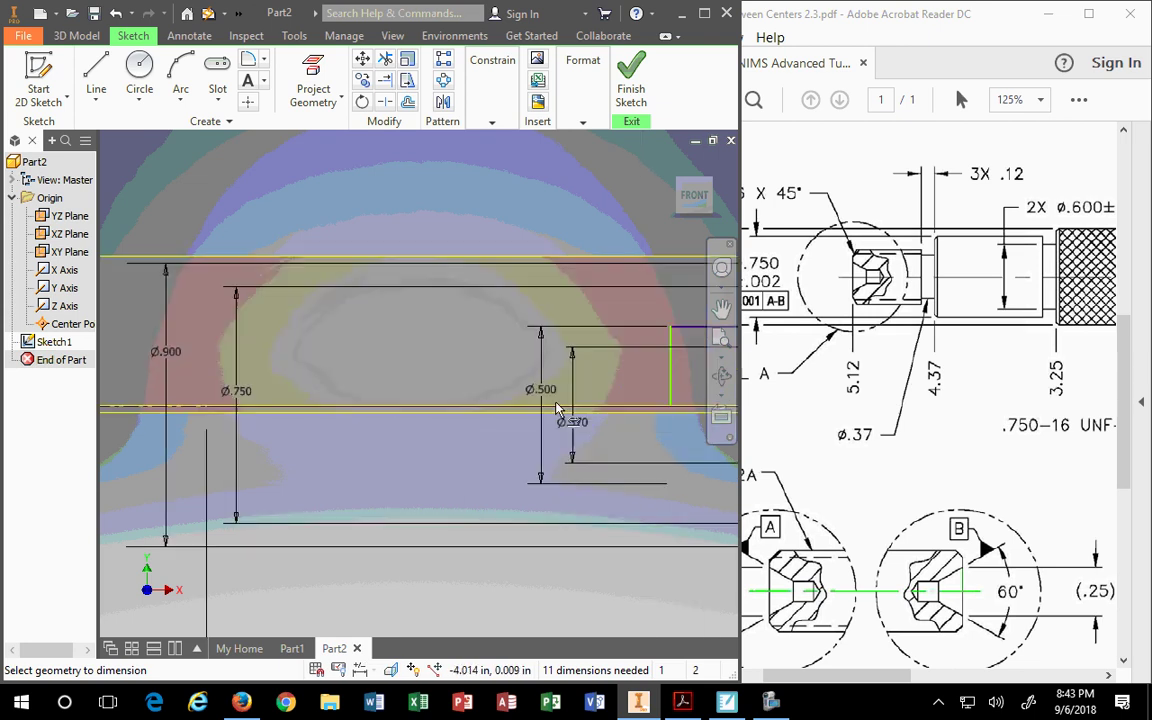
mouse_move(555, 415)
mouse_down()
mouse_move(560, 398)
mouse_move(411, 366)
mouse_move(362, 368)
mouse_up()
mouse_move(590, 432)
mouse_down()
mouse_move(527, 417)
mouse_move(527, 437)
mouse_up()
scroll(548, 442, down, 2)
scroll(610, 467, down, 5)
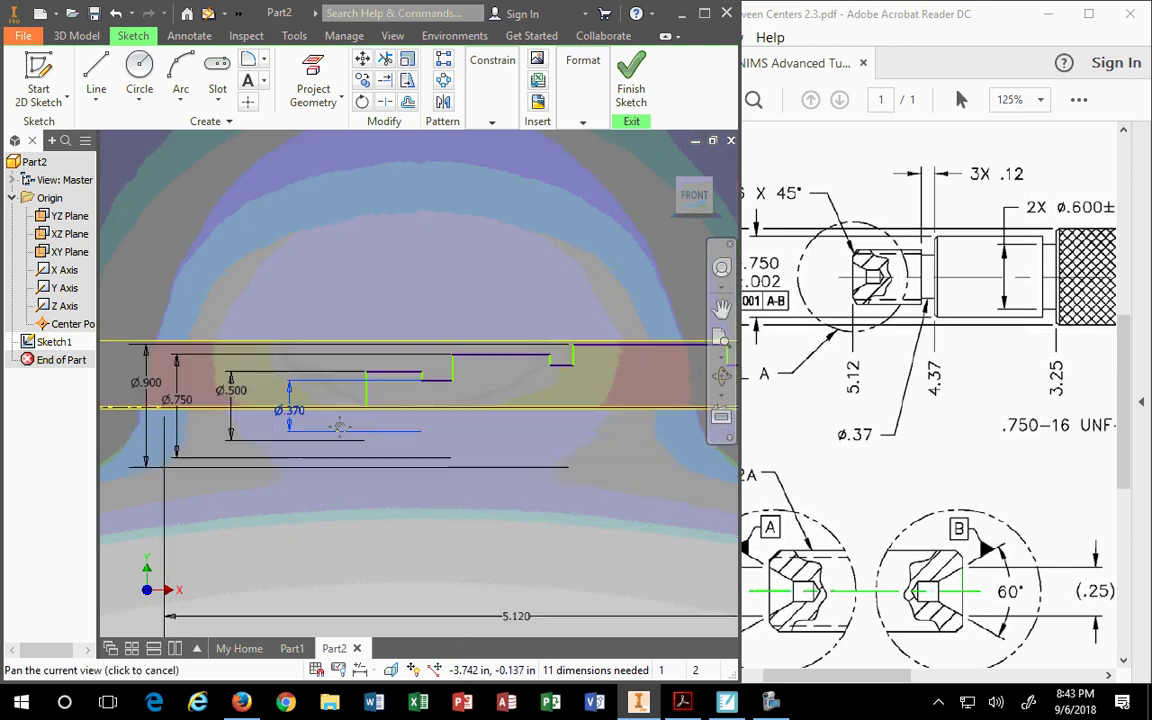
middle_drag(500, 422, 432, 432)
scroll(419, 393, up, 5)
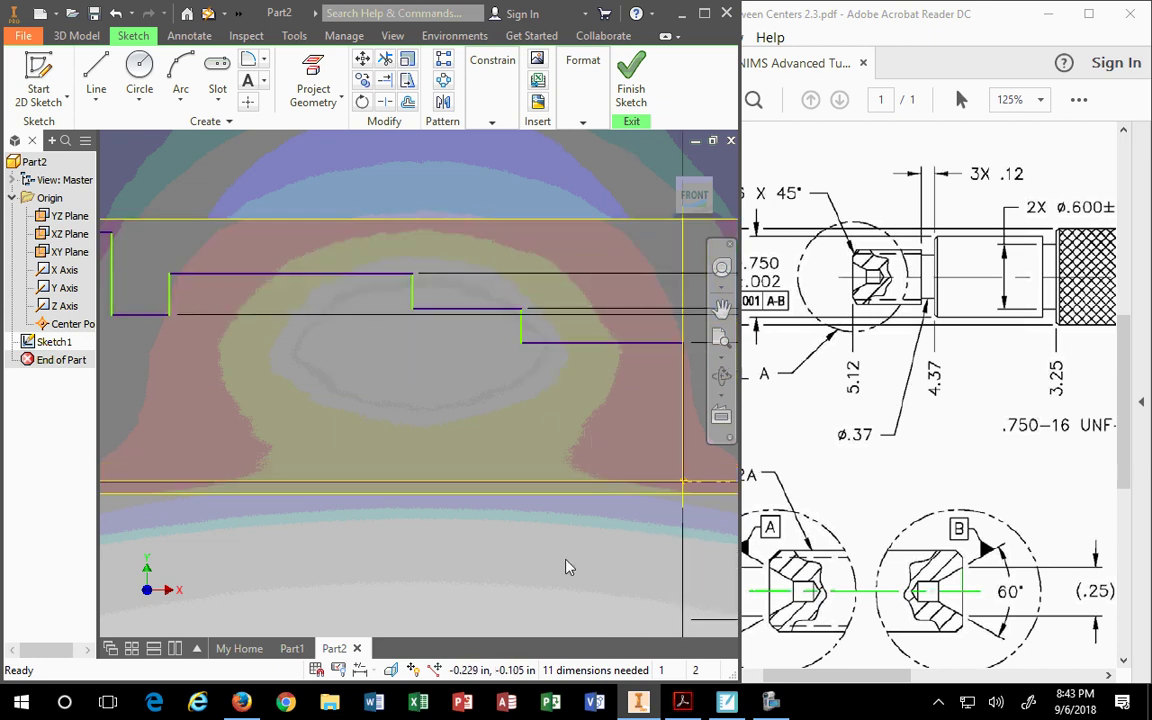
click(1028, 650)
scroll(1028, 650, right, 10)
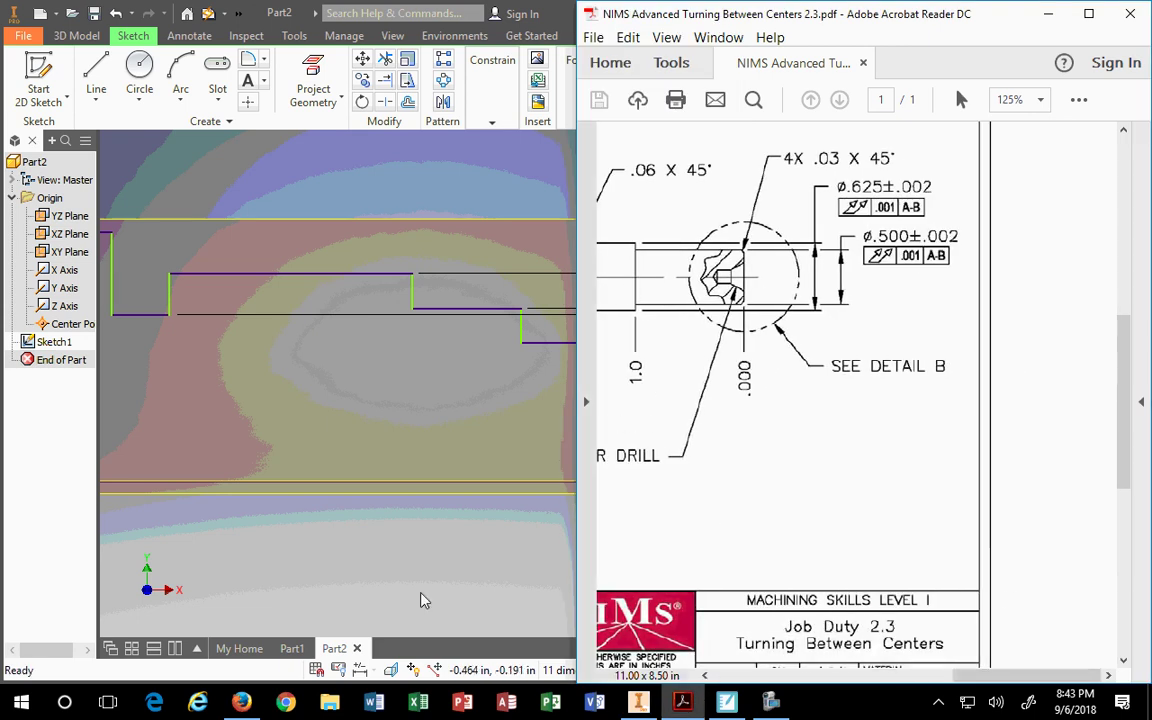
- Narrow the Acrobat window and scroll the PDF to the right end showing Ø.625 and Ø.500
click(559, 528)
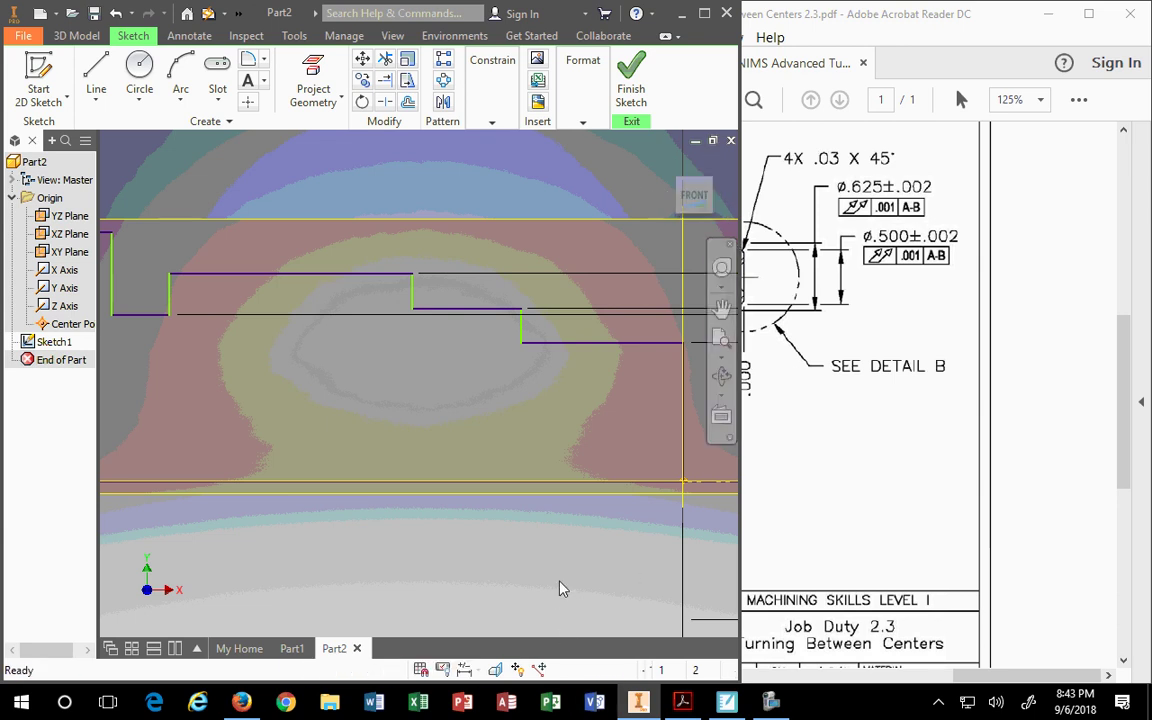
middle_drag(565, 568, 278, 553)
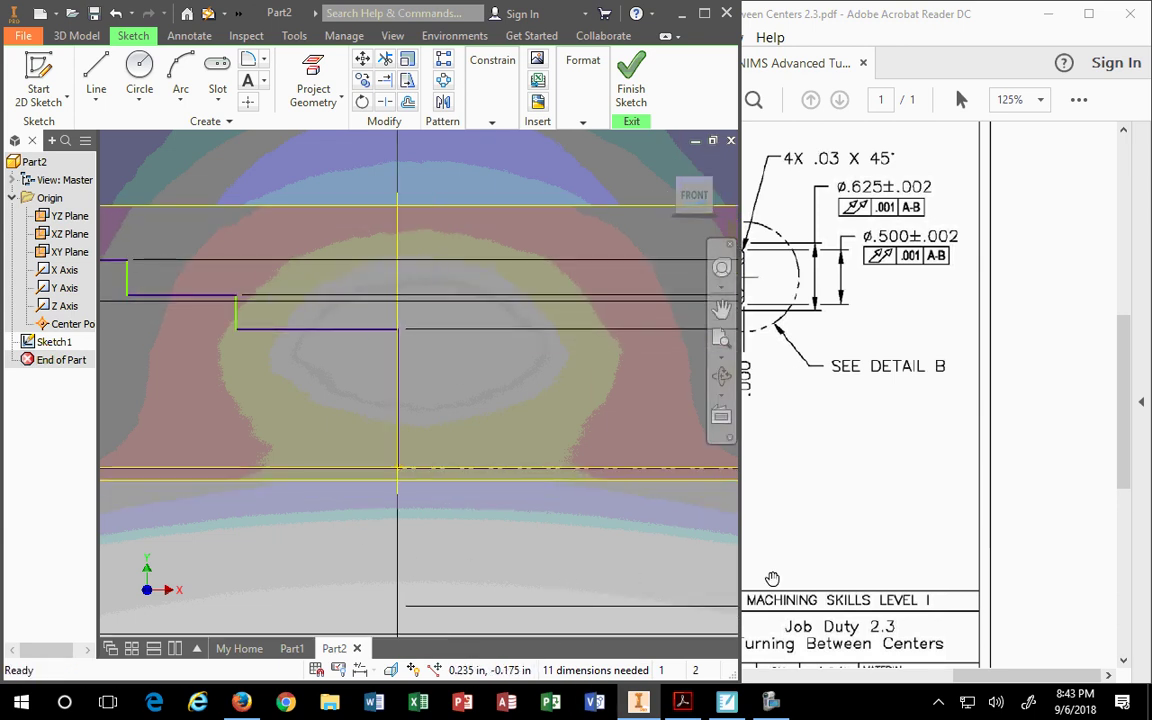
click(918, 539)
mouse_move(597, 507)
mouse_down()
mouse_move(775, 510)
mouse_move(663, 517)
mouse_move(739, 515)
mouse_up()
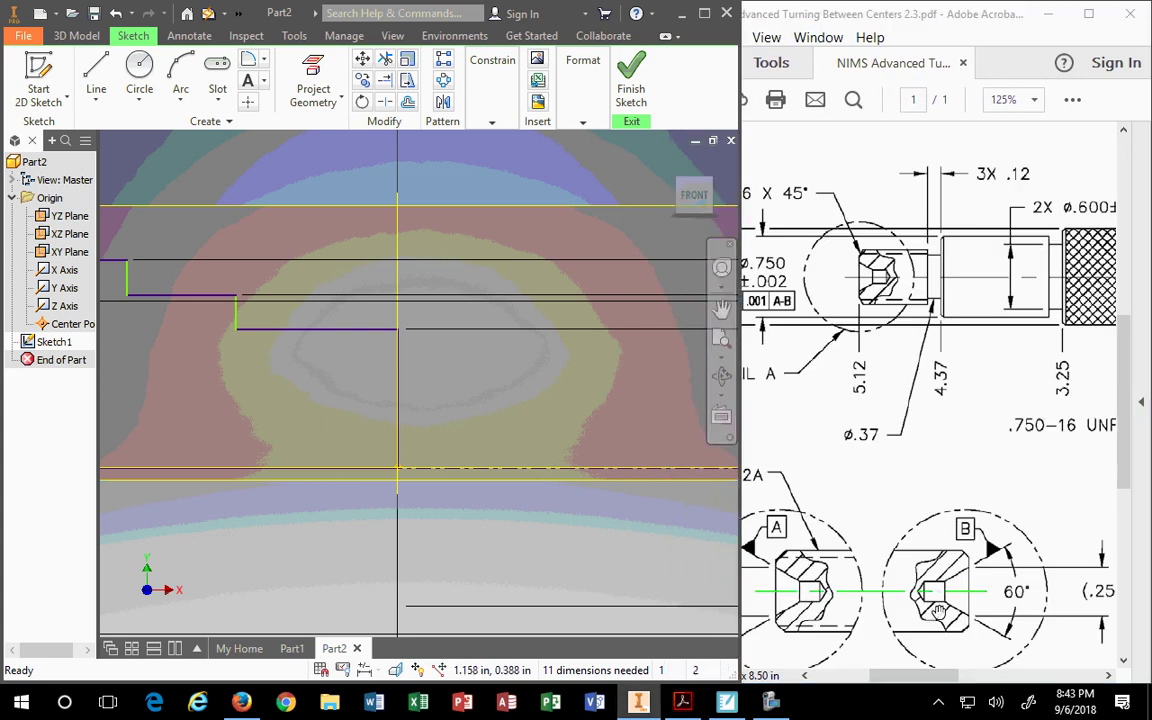
click(953, 572)
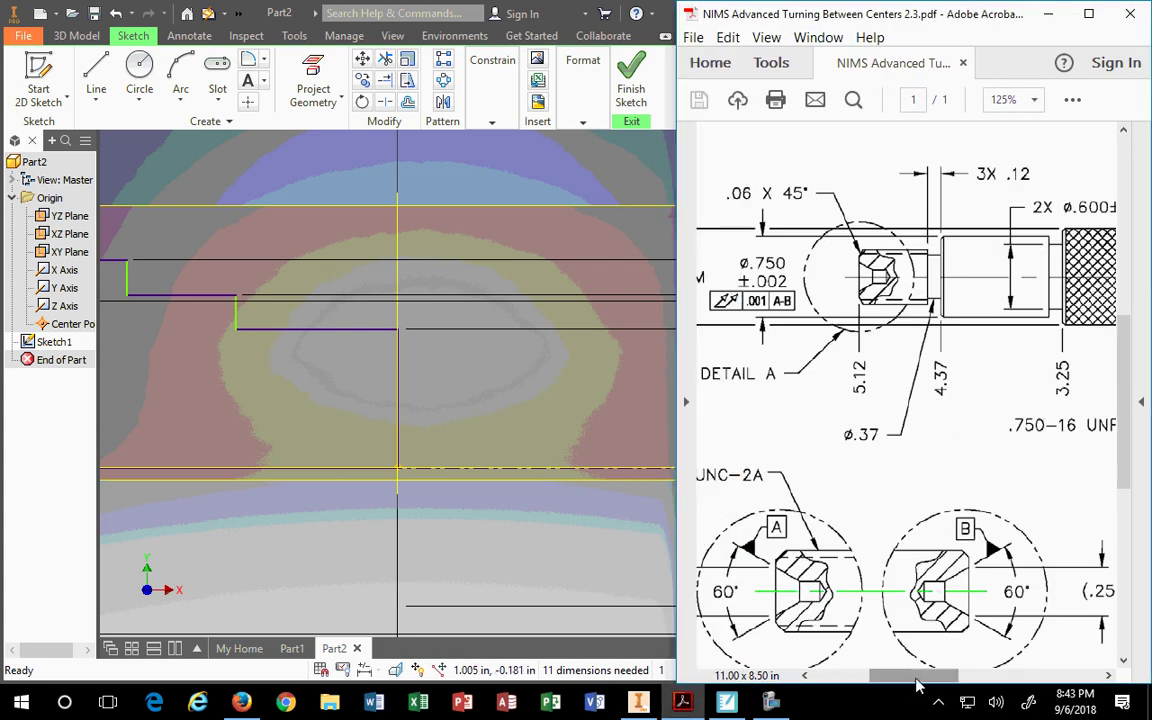
drag(913, 676, 1035, 668)
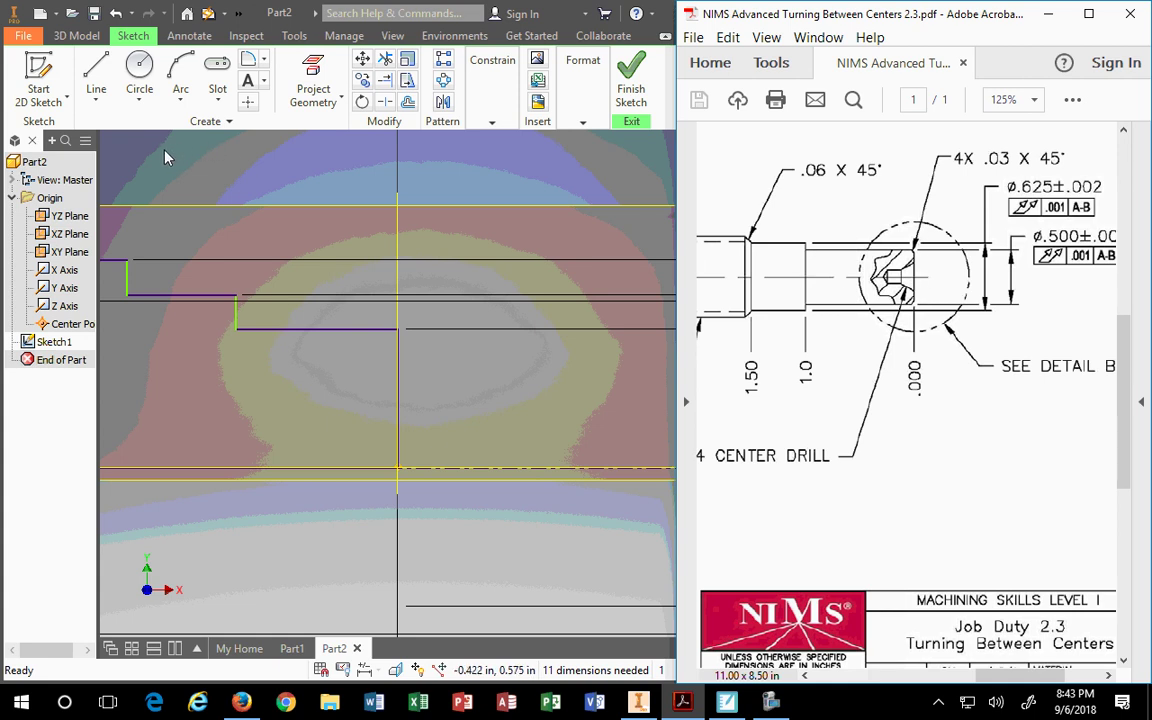
- Add a .293 length dimension between the end step's vertical line and the second step edge
click(491, 122)
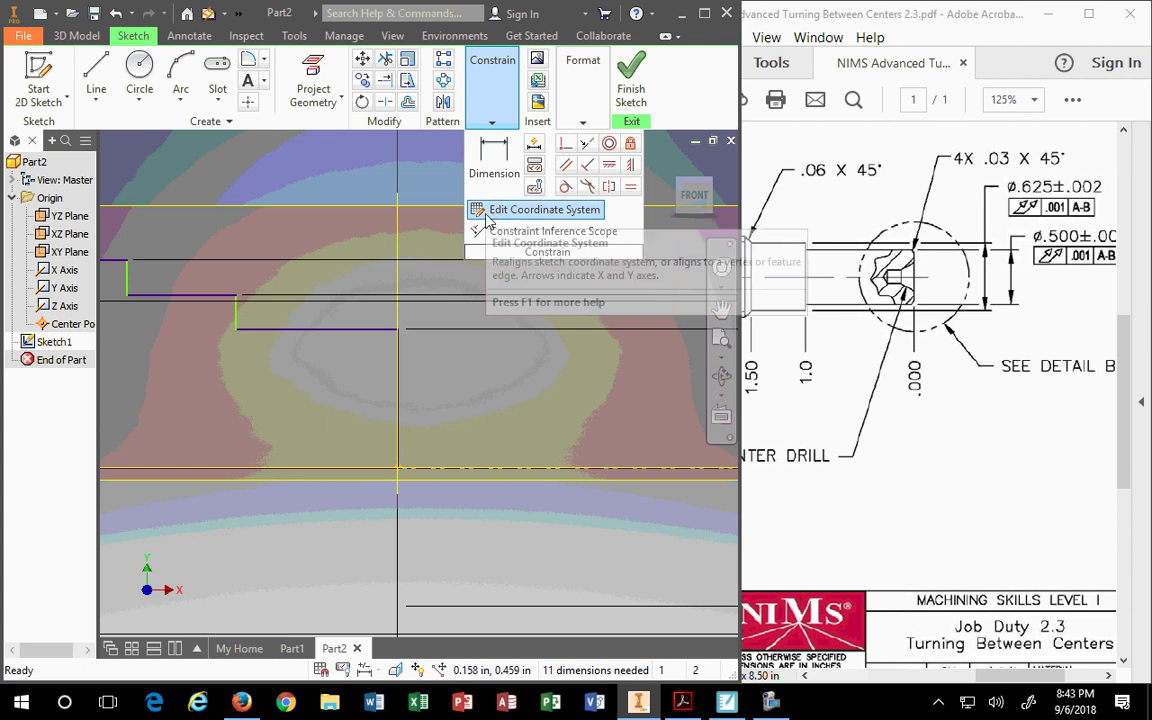
click(485, 160)
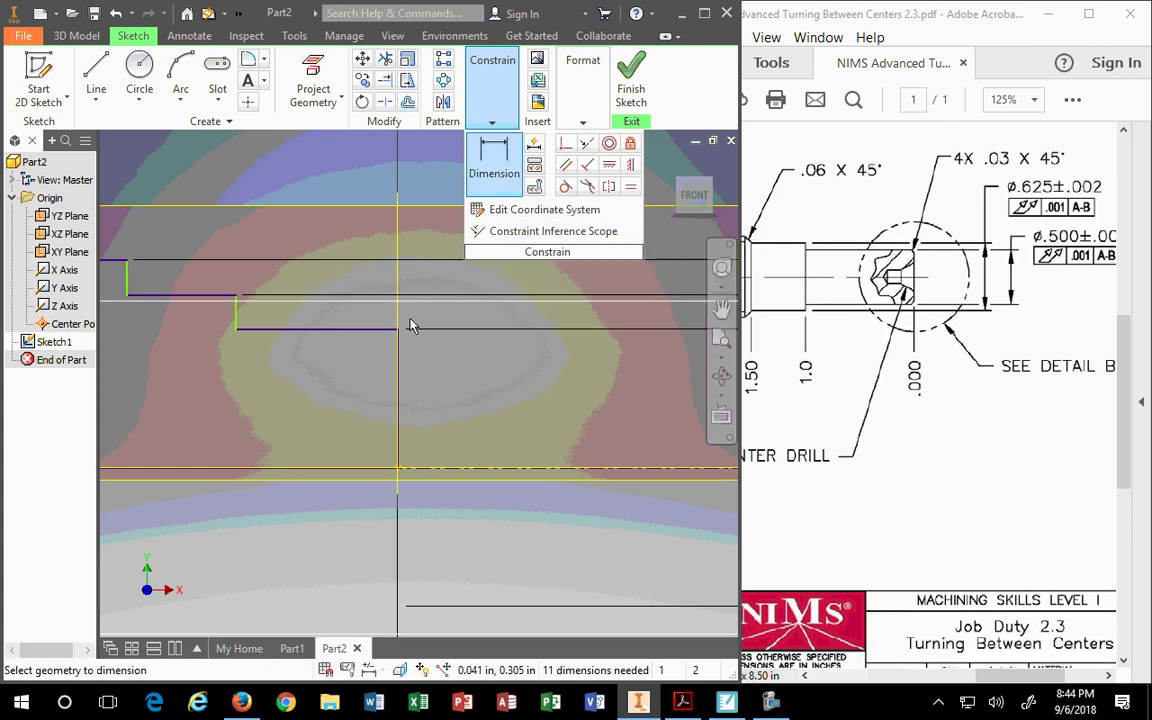
click(397, 378)
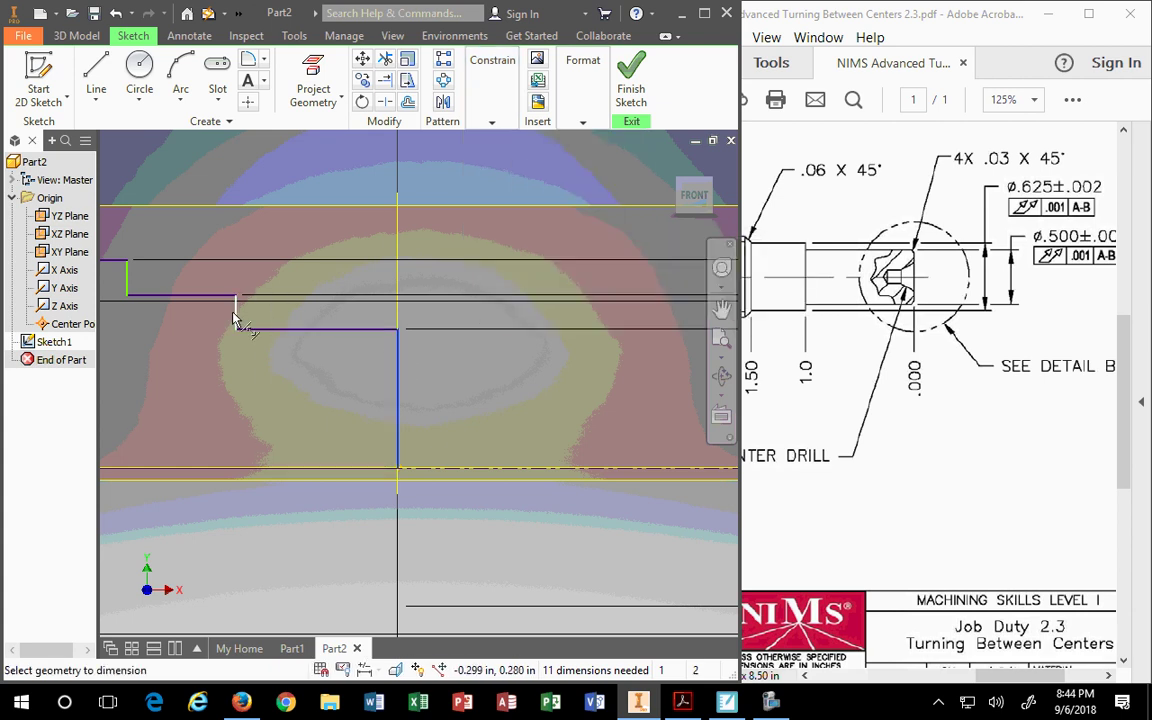
click(236, 305)
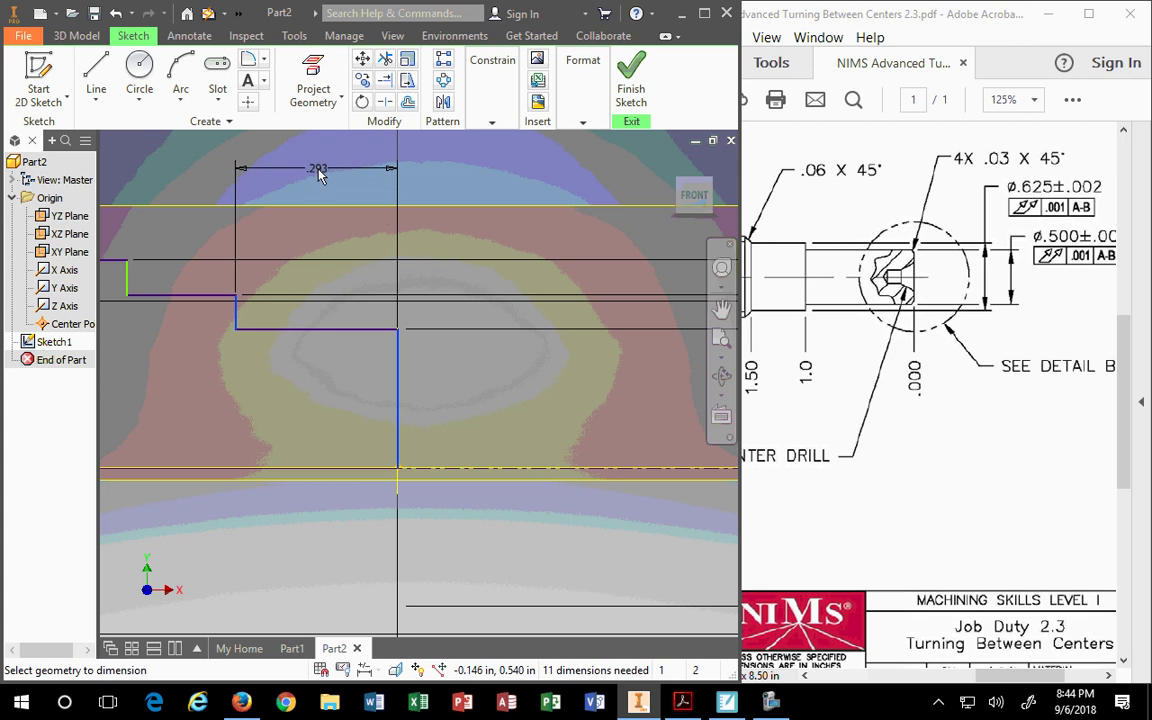
click(318, 175)
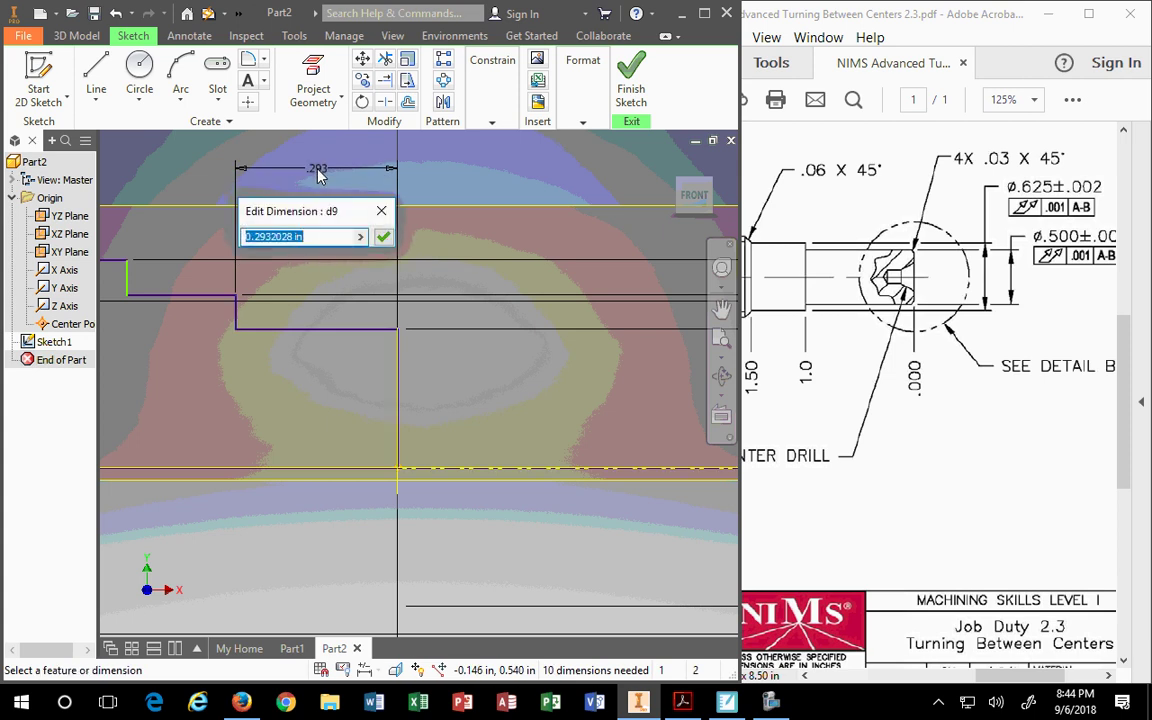
key(Return)
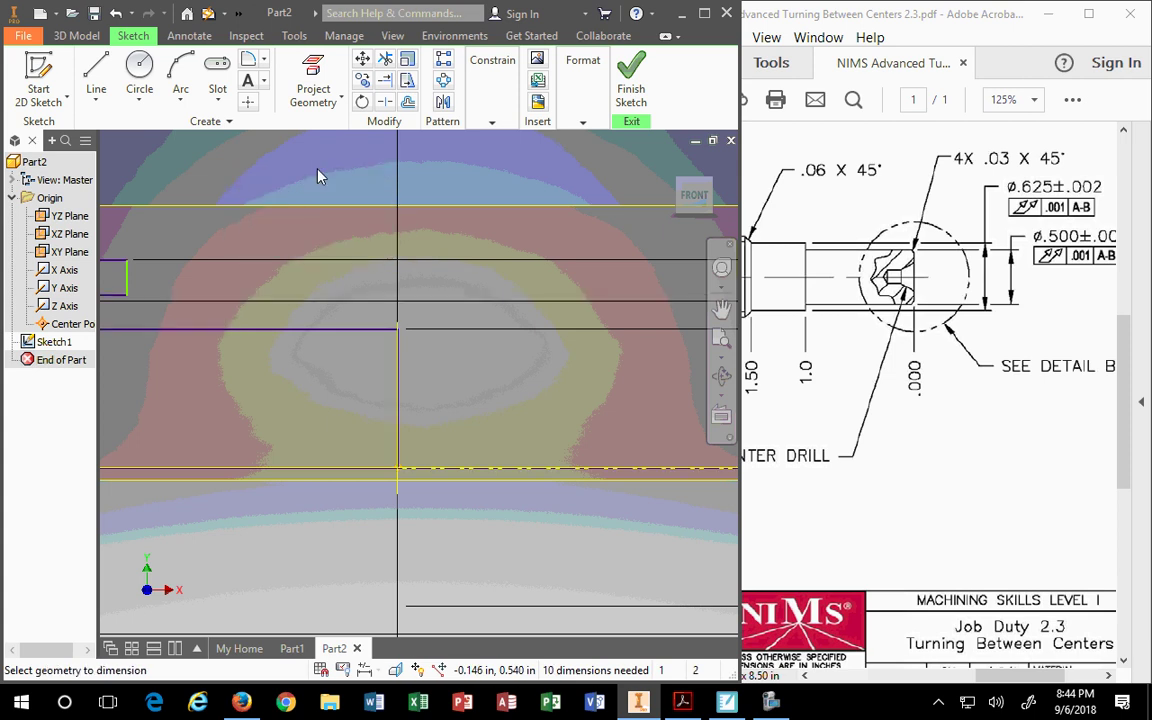
scroll(303, 406, up, 3)
scroll(306, 407, up, 2)
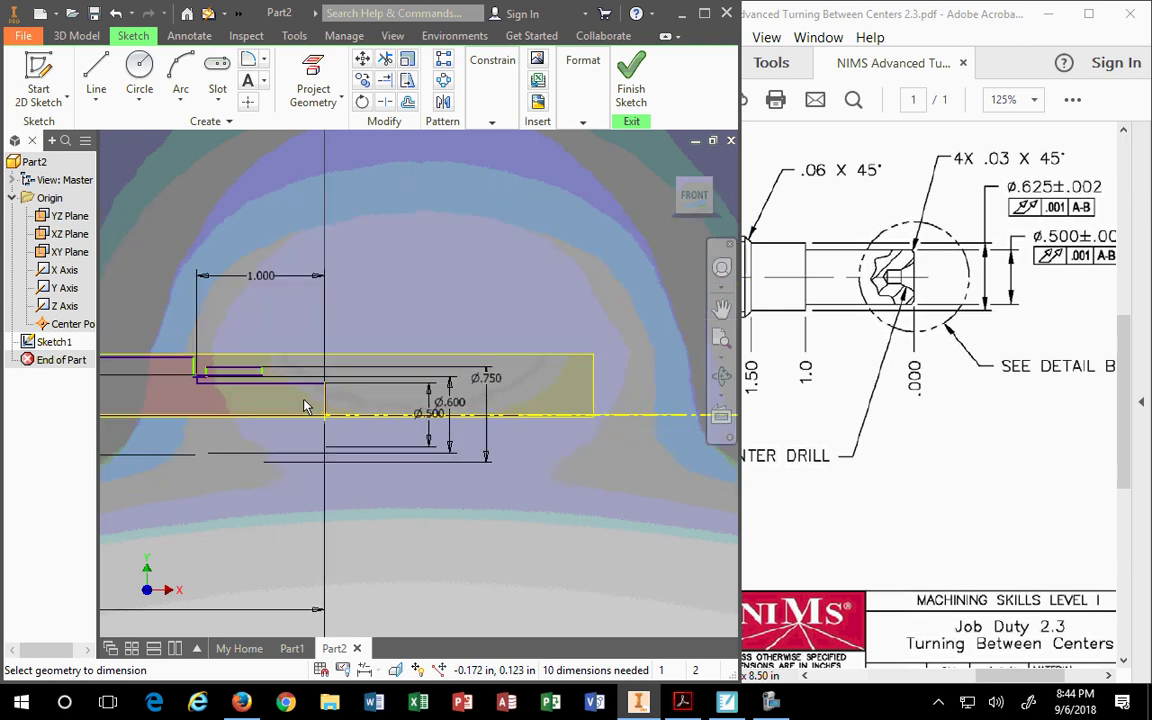
scroll(208, 380, down, 3)
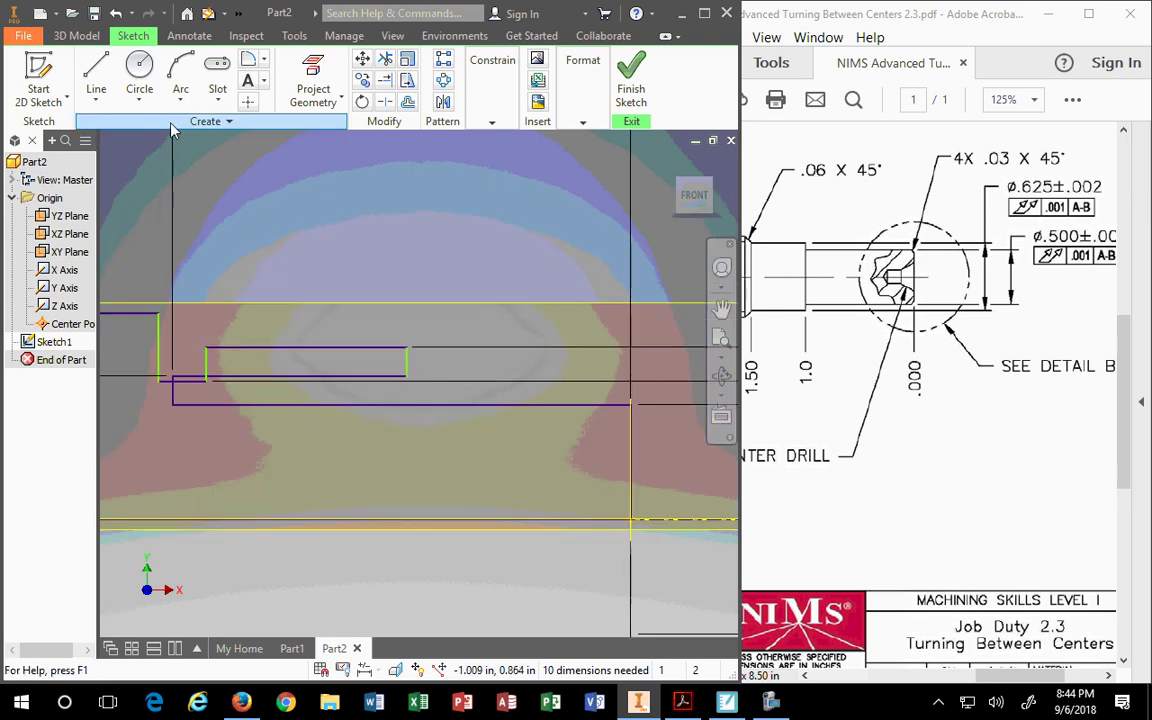
- Undo the last edit and delete the stray .293 dimension
click(114, 14)
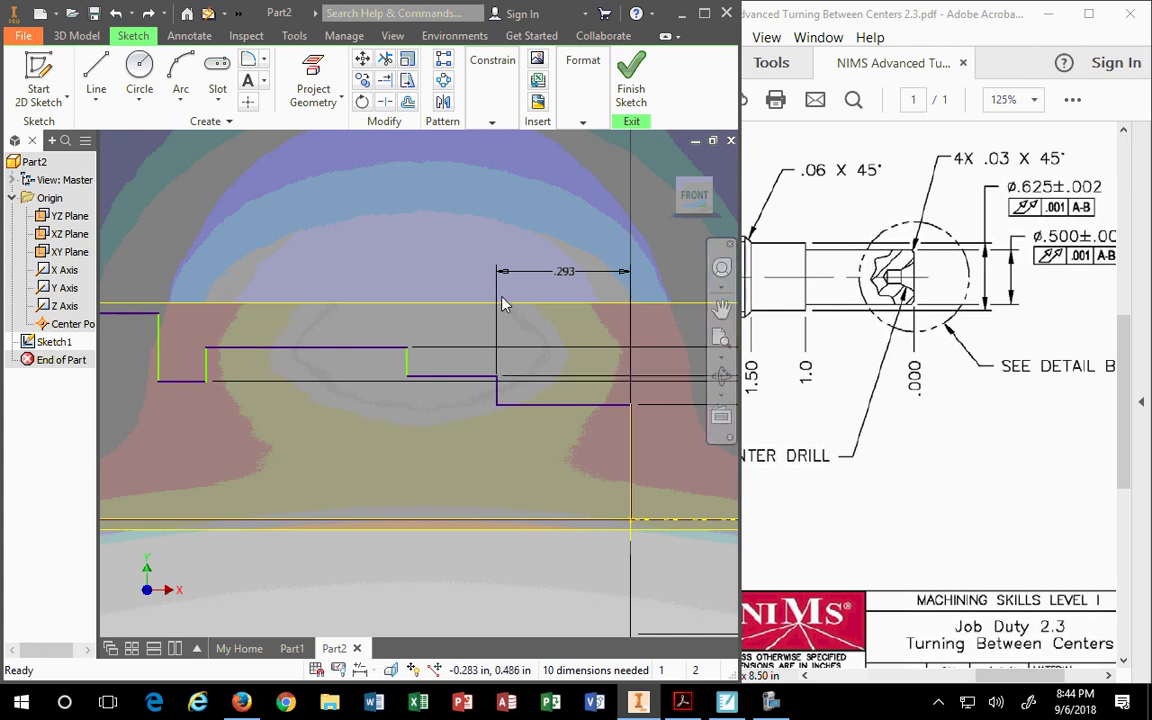
click(565, 287)
key(Delete)
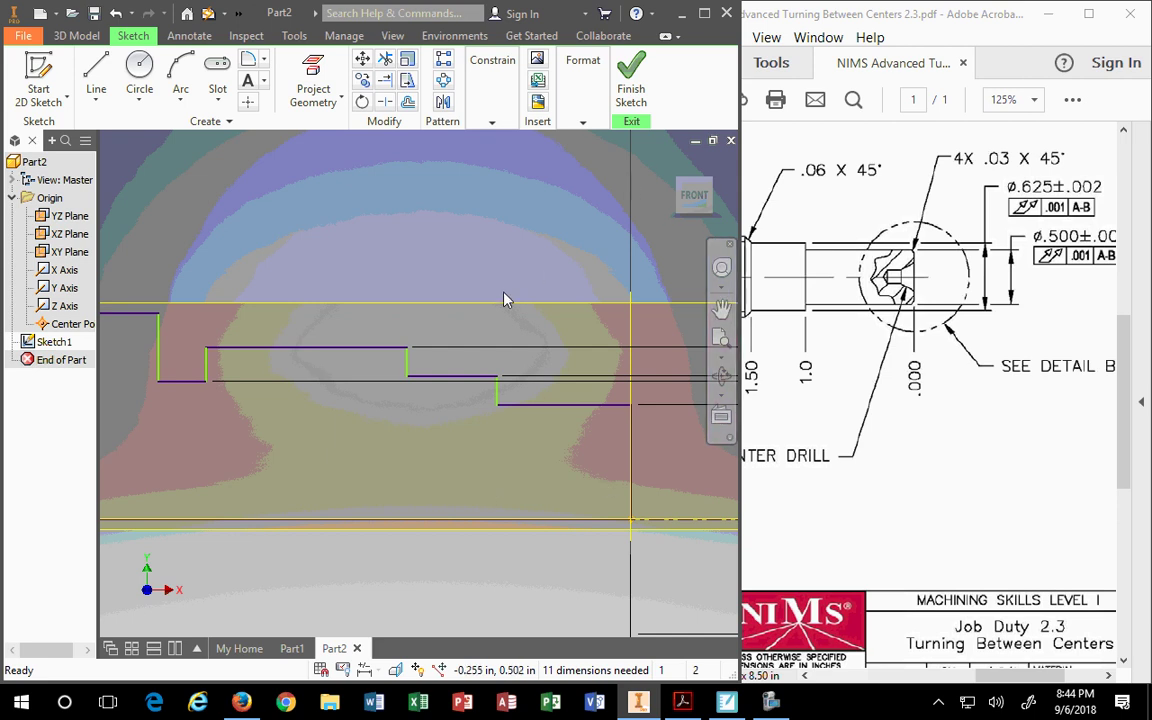
- Start a dimension between step lines, then cancel the unwanted 3.651 result
click(688, 196)
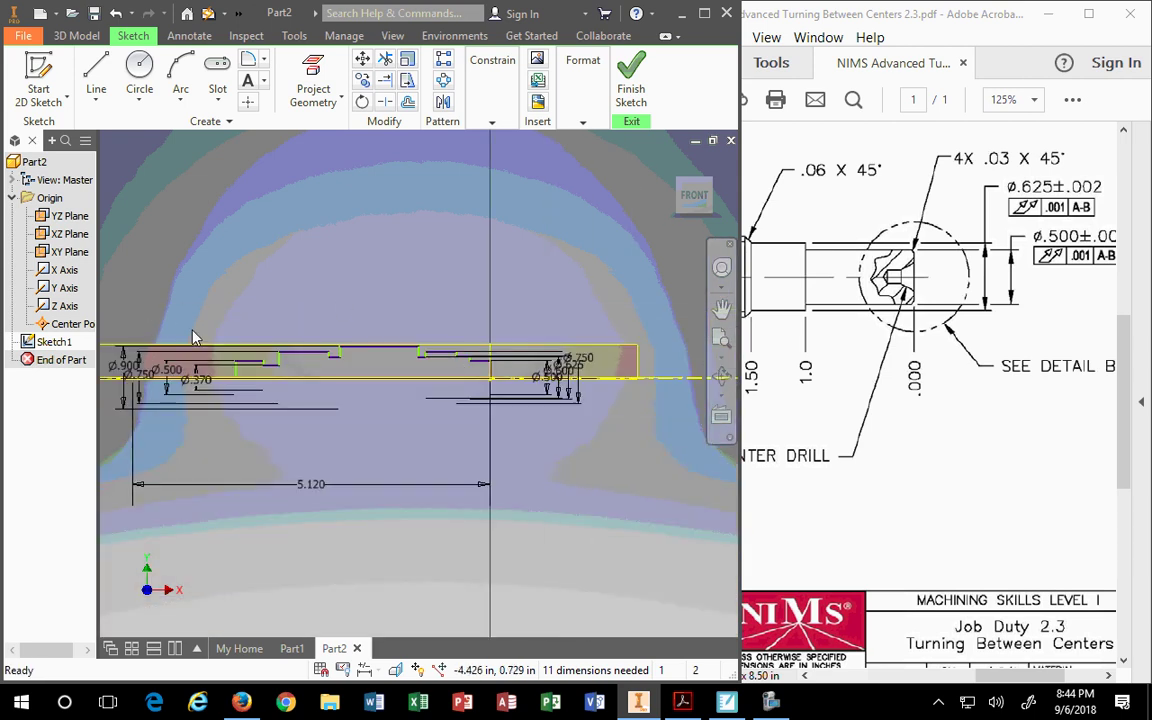
click(477, 112)
click(494, 155)
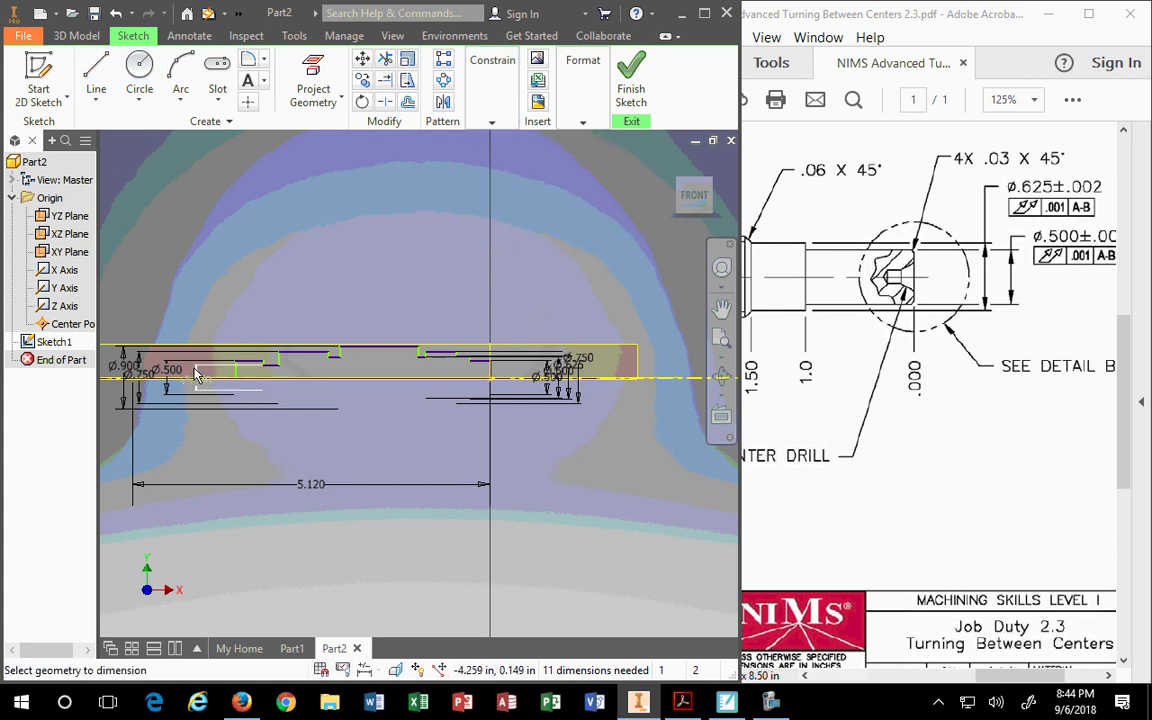
scroll(272, 398, up, 2)
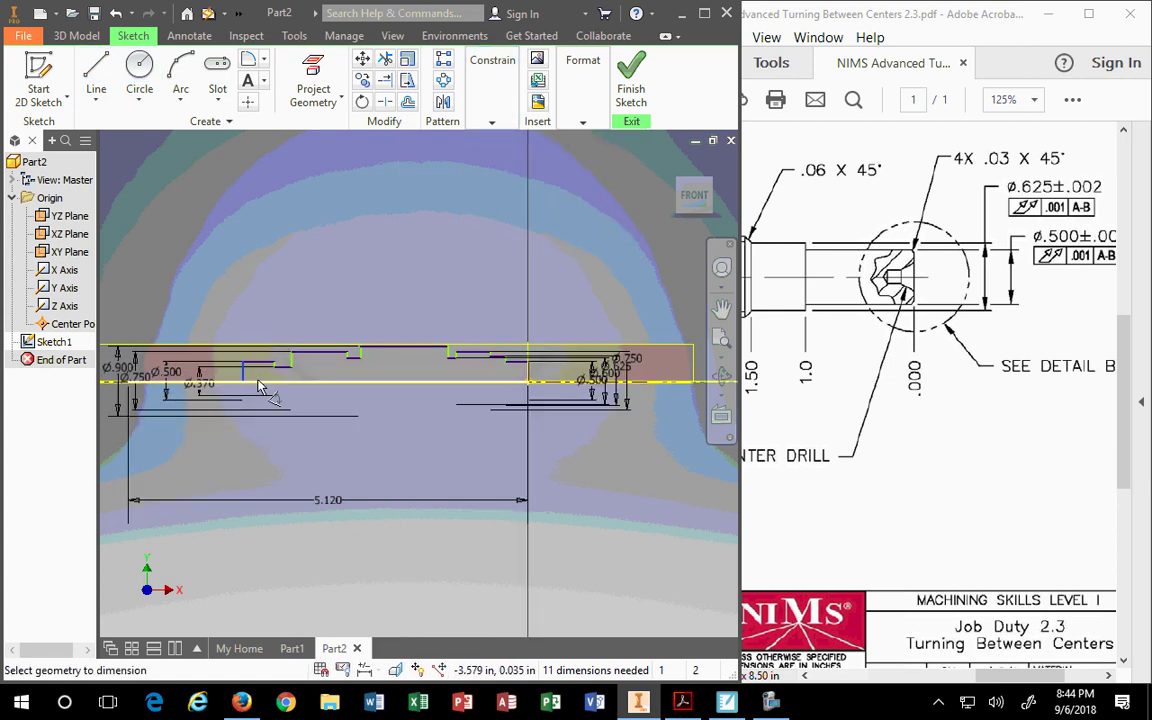
click(530, 377)
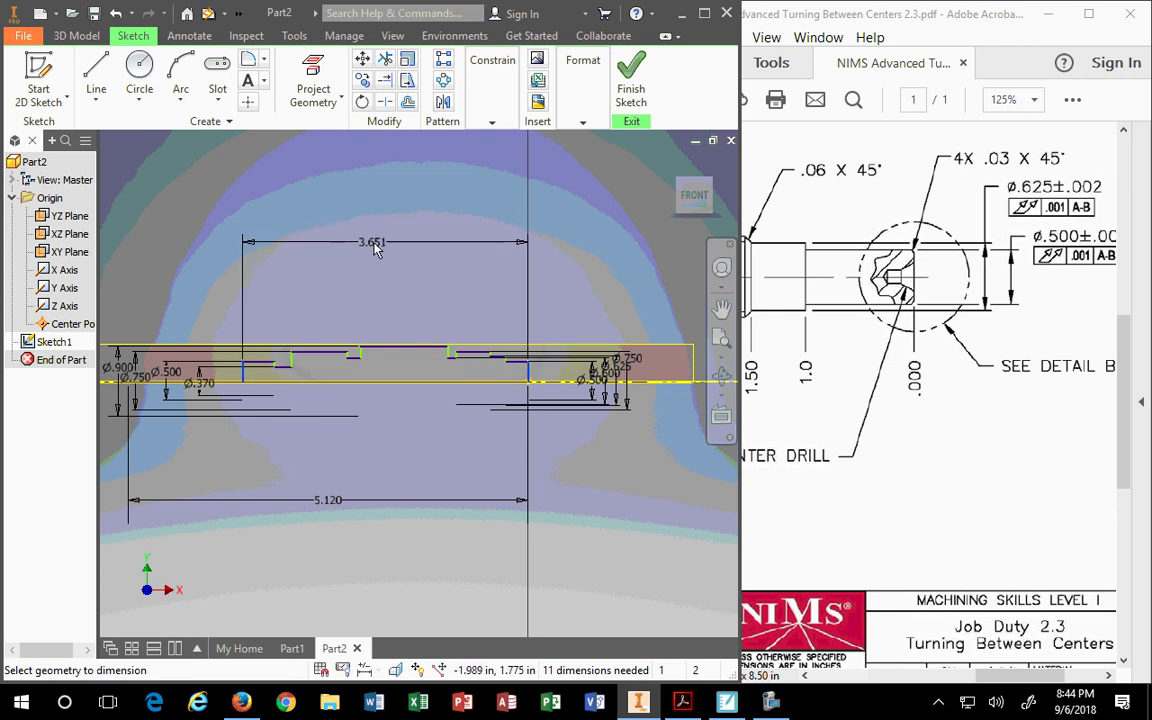
key(Escape)
scroll(157, 347, up, 4)
scroll(316, 423, down, 3)
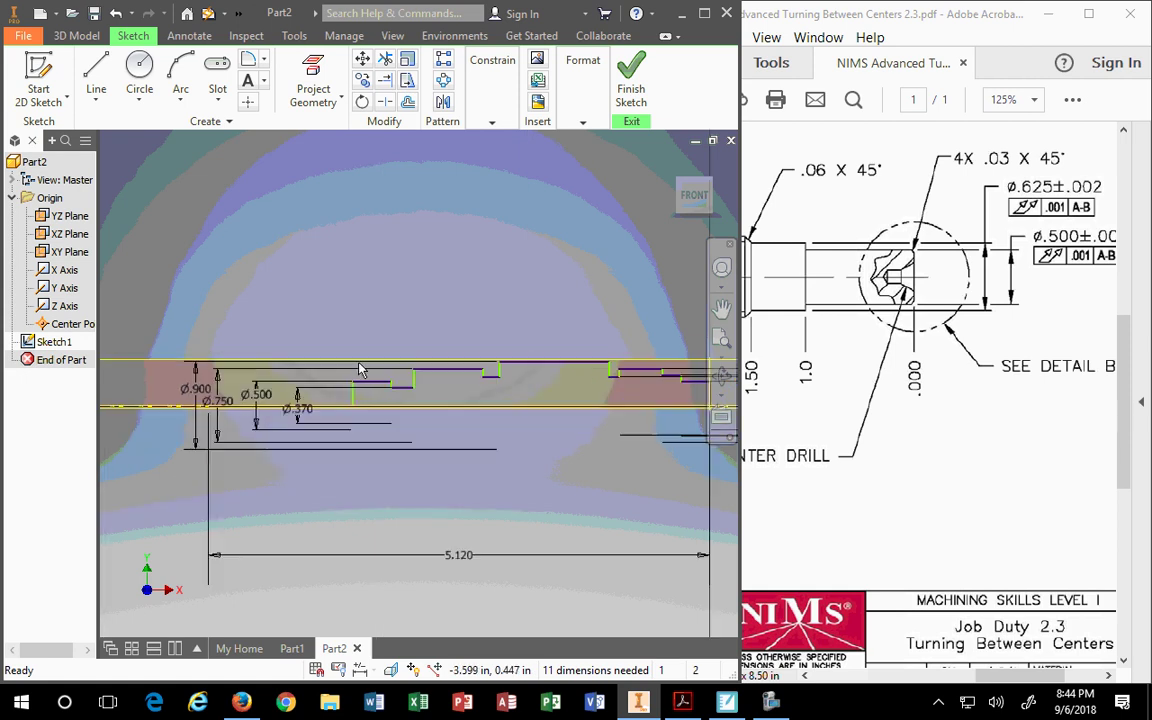
- Drag the vertical step lines near the Ø.370 and Ø.500 diameters into position
middle_drag(330, 350, 470, 283)
scroll(418, 353, up, 4)
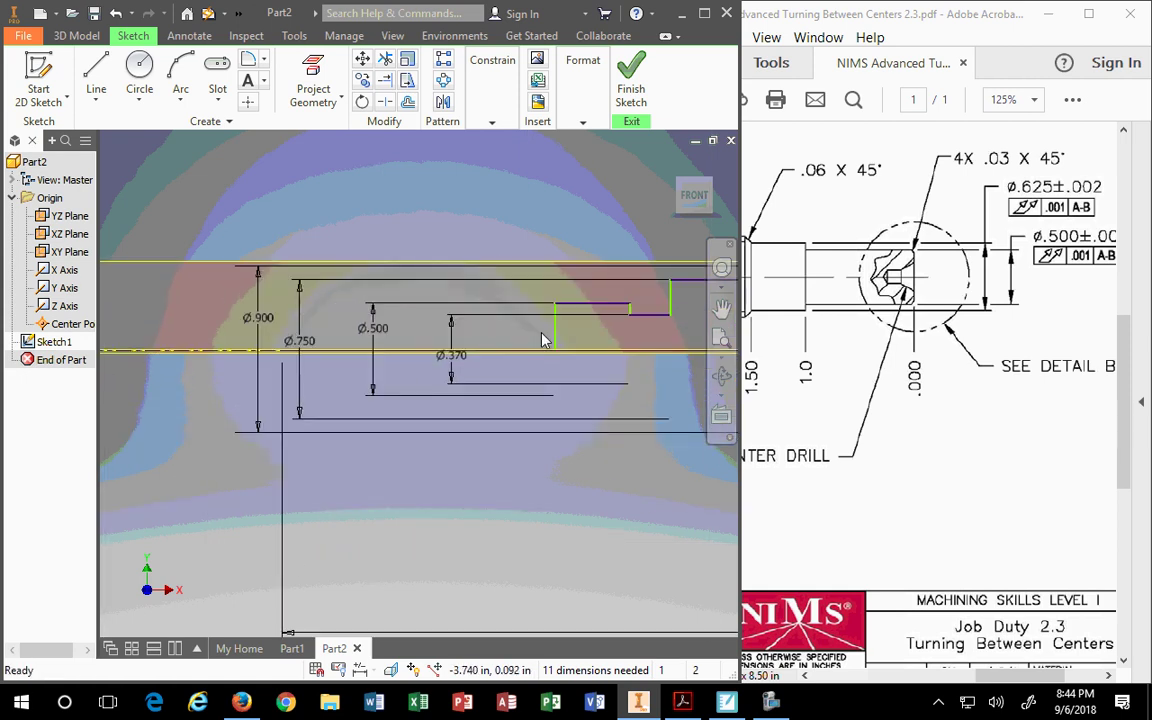
mouse_move(558, 336)
mouse_down()
mouse_move(248, 336)
mouse_move(272, 345)
mouse_move(298, 317)
mouse_move(274, 318)
mouse_move(278, 336)
mouse_up()
scroll(272, 354, up, 2)
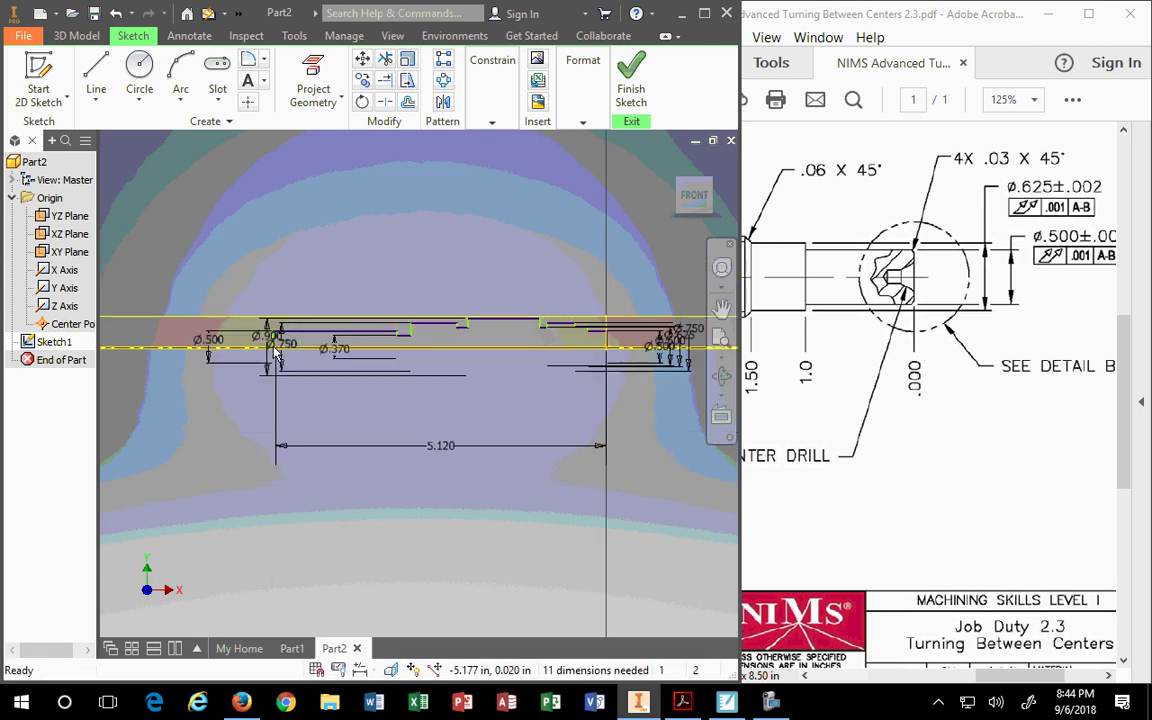
scroll(276, 354, down, 5)
mouse_move(276, 378)
mouse_down()
mouse_move(378, 377)
mouse_move(360, 379)
mouse_up()
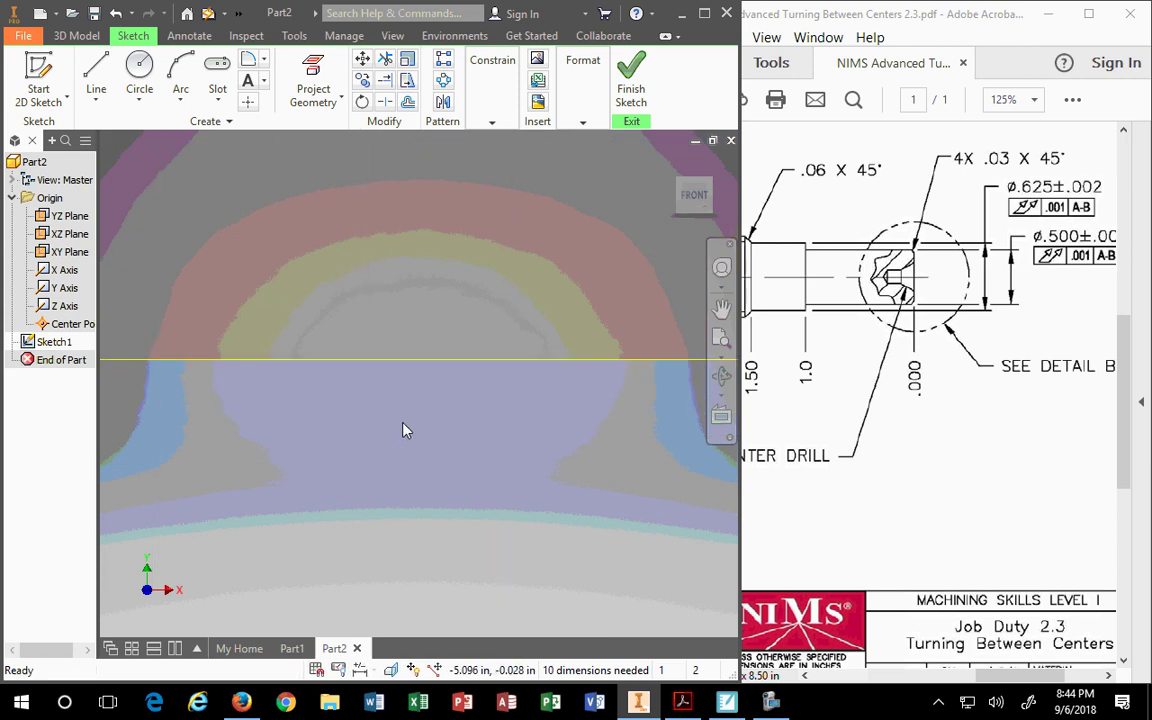
scroll(410, 428, up, 3)
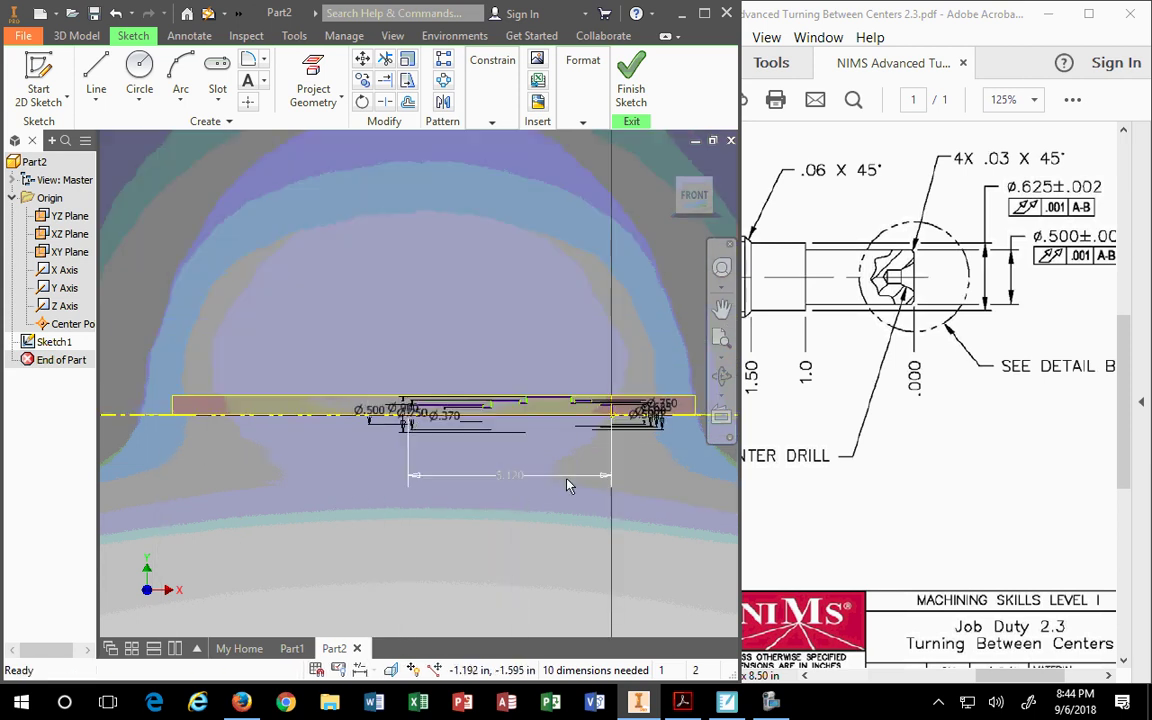
scroll(410, 402, down, 3)
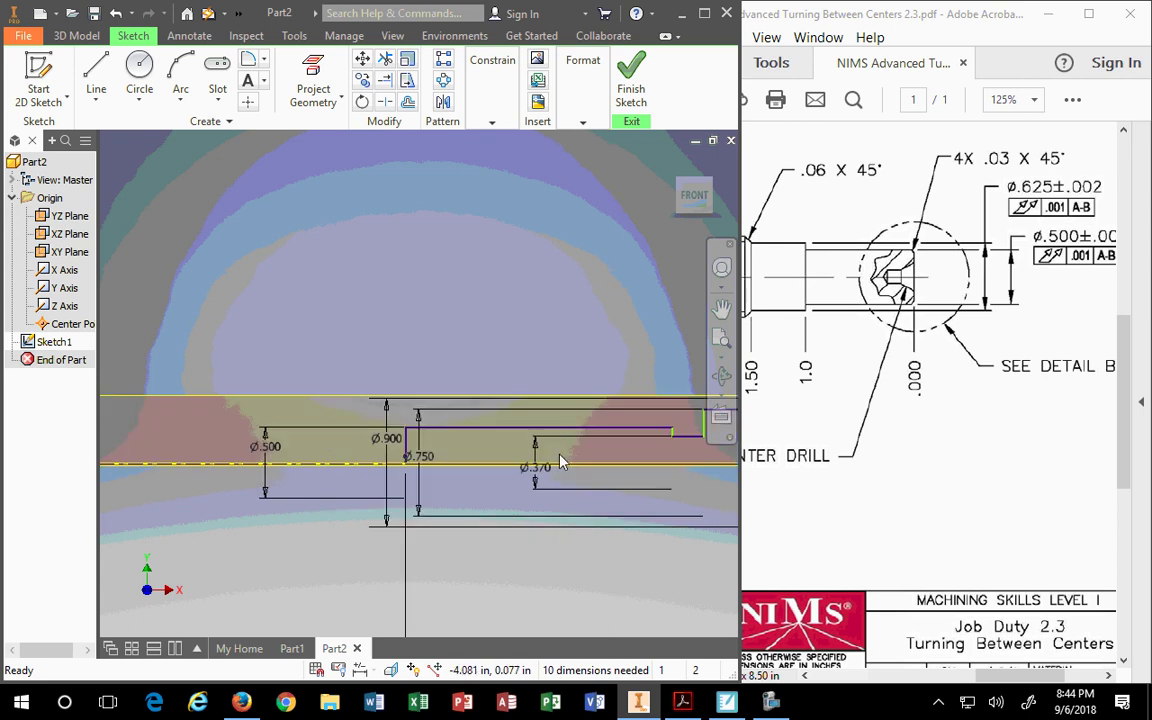
- Scroll the shaft drawing PDF to the 3X .12 groove detail, then recentre the sketch
click(1045, 502)
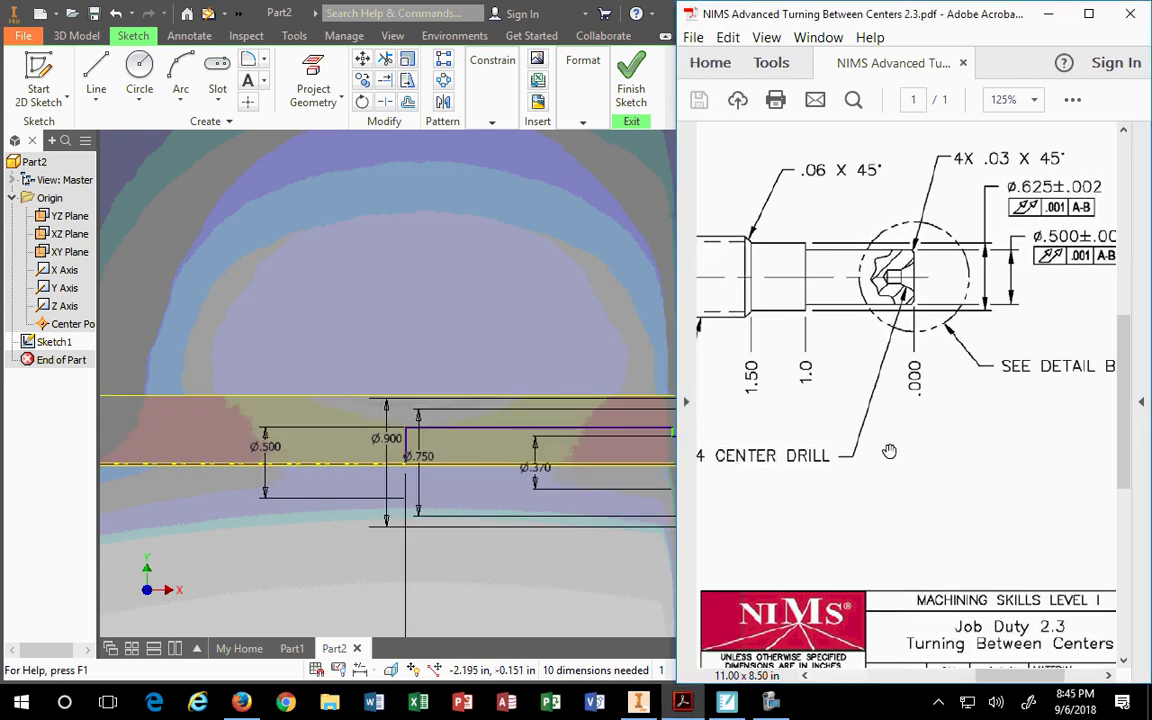
scroll(883, 451, down, 1)
scroll(883, 451, up, 1)
mouse_move(998, 676)
mouse_down()
mouse_move(905, 668)
mouse_move(700, 520)
mouse_up()
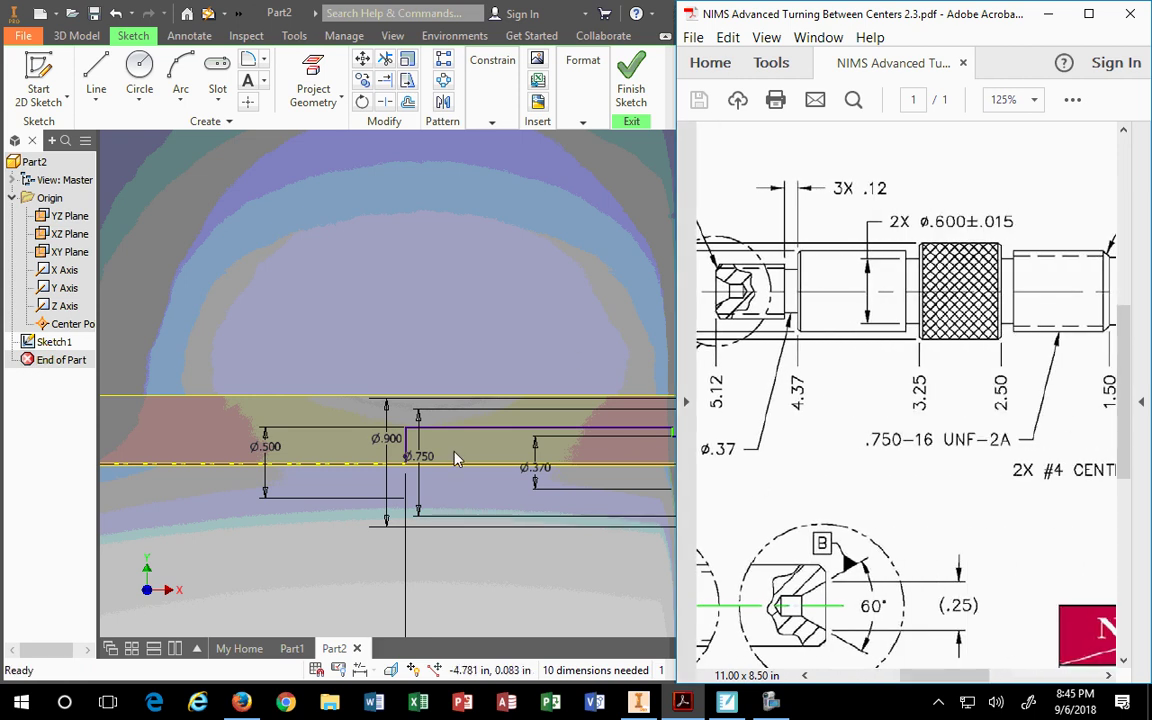
scroll(487, 436, up, 3)
middle_drag(522, 320, 362, 290)
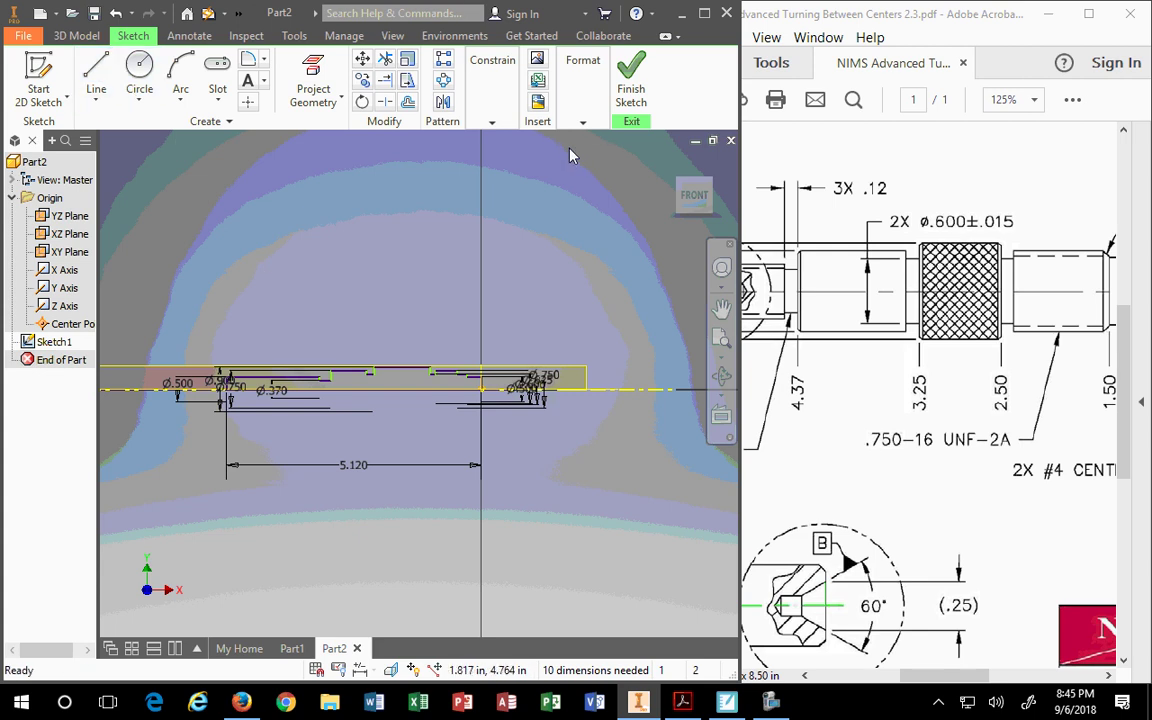
- Dimension the first groove's width as .120
click(491, 122)
click(476, 152)
scroll(313, 380, up, 2)
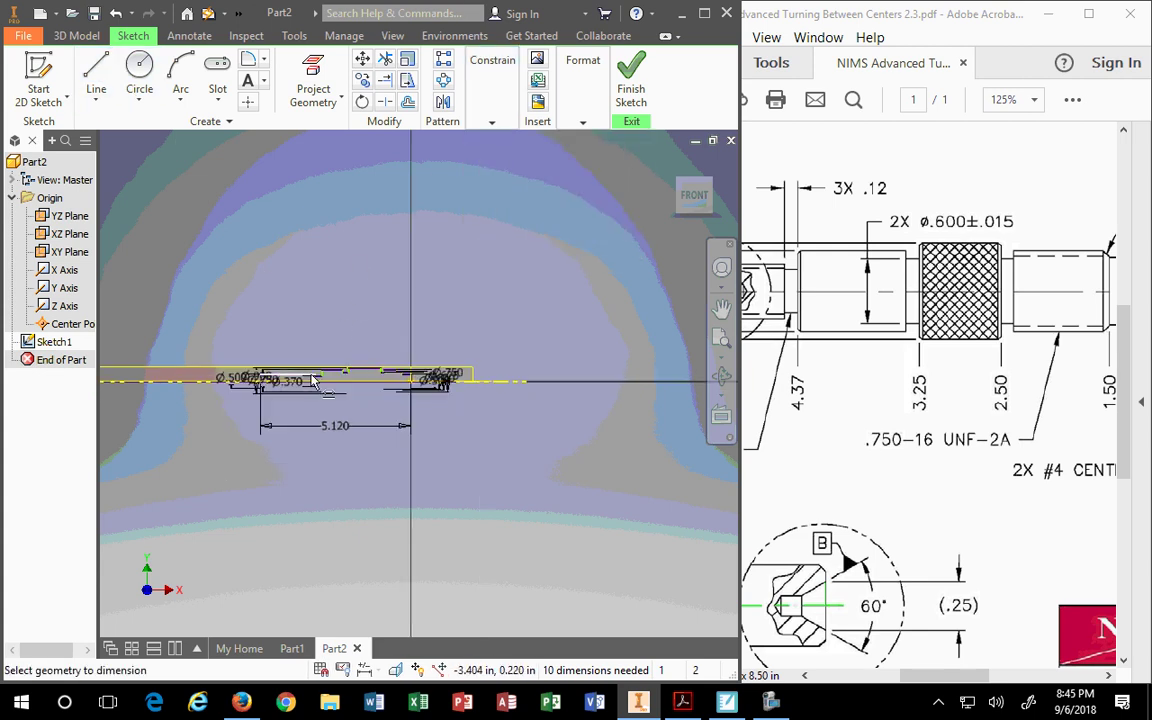
scroll(312, 377, down, 3)
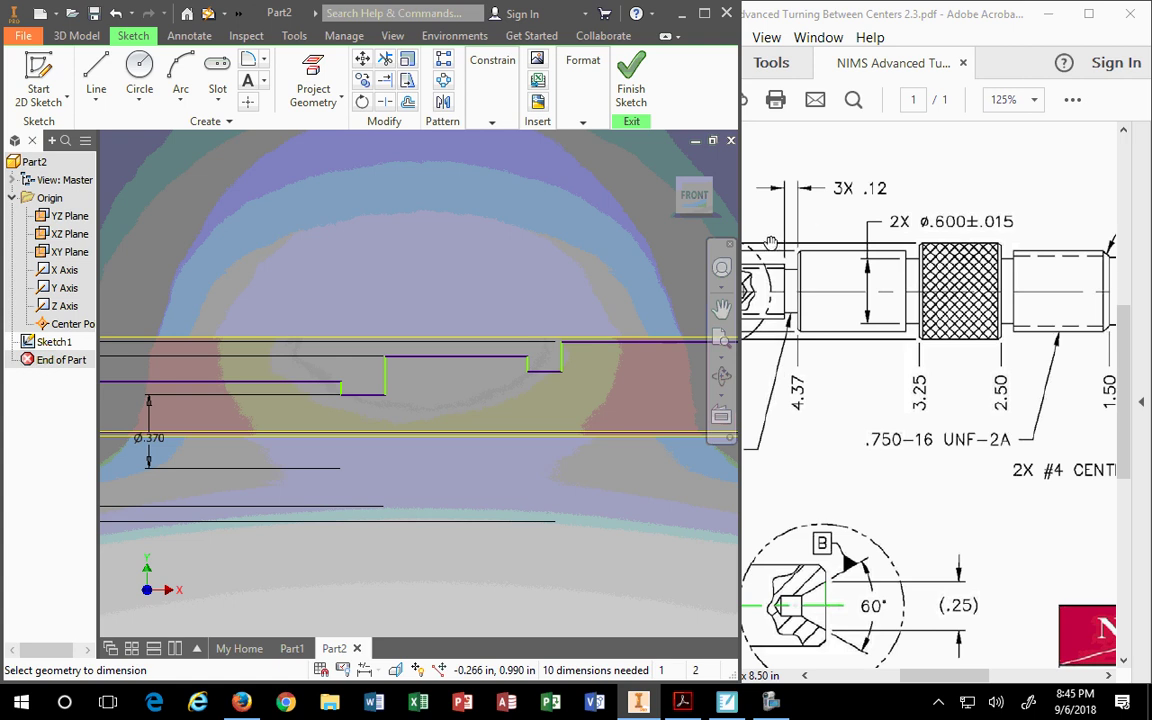
scroll(307, 372, up, 1)
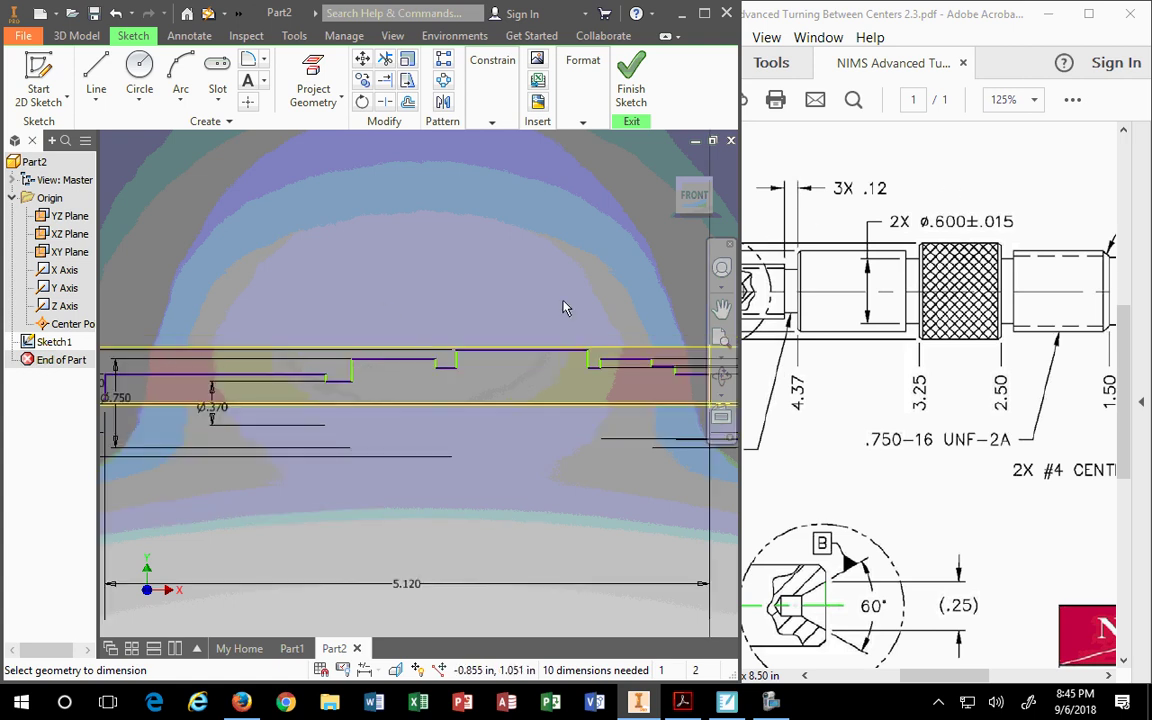
scroll(470, 334, down, 2)
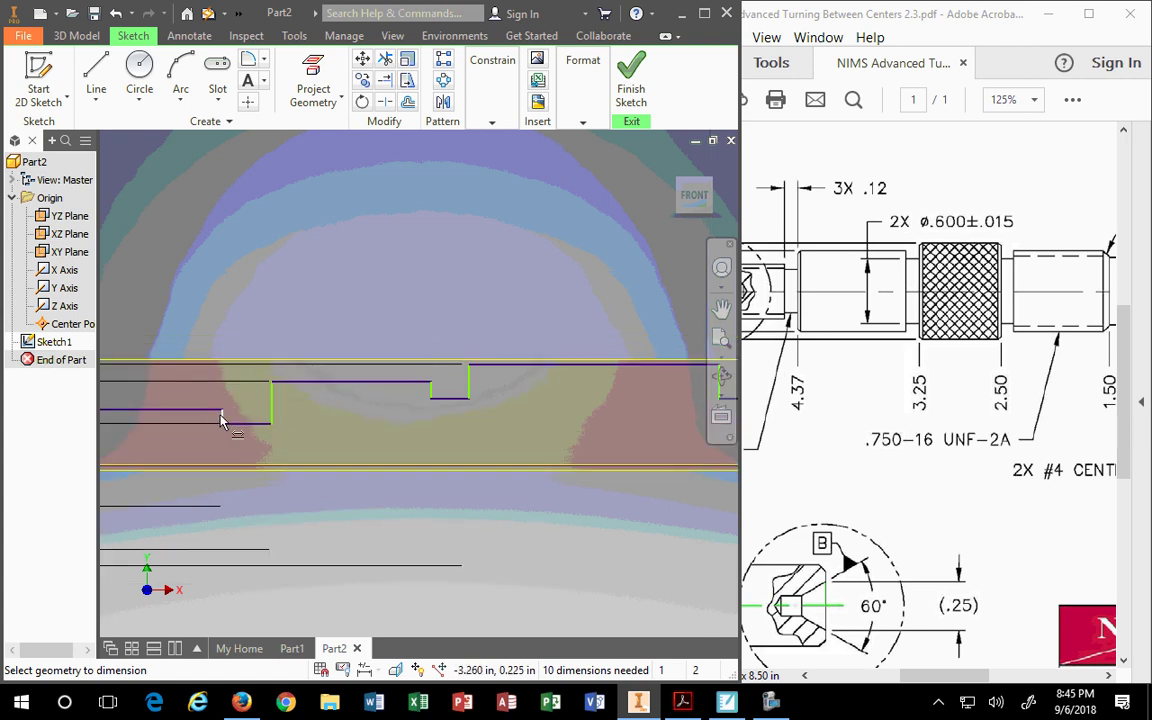
click(222, 416)
click(270, 408)
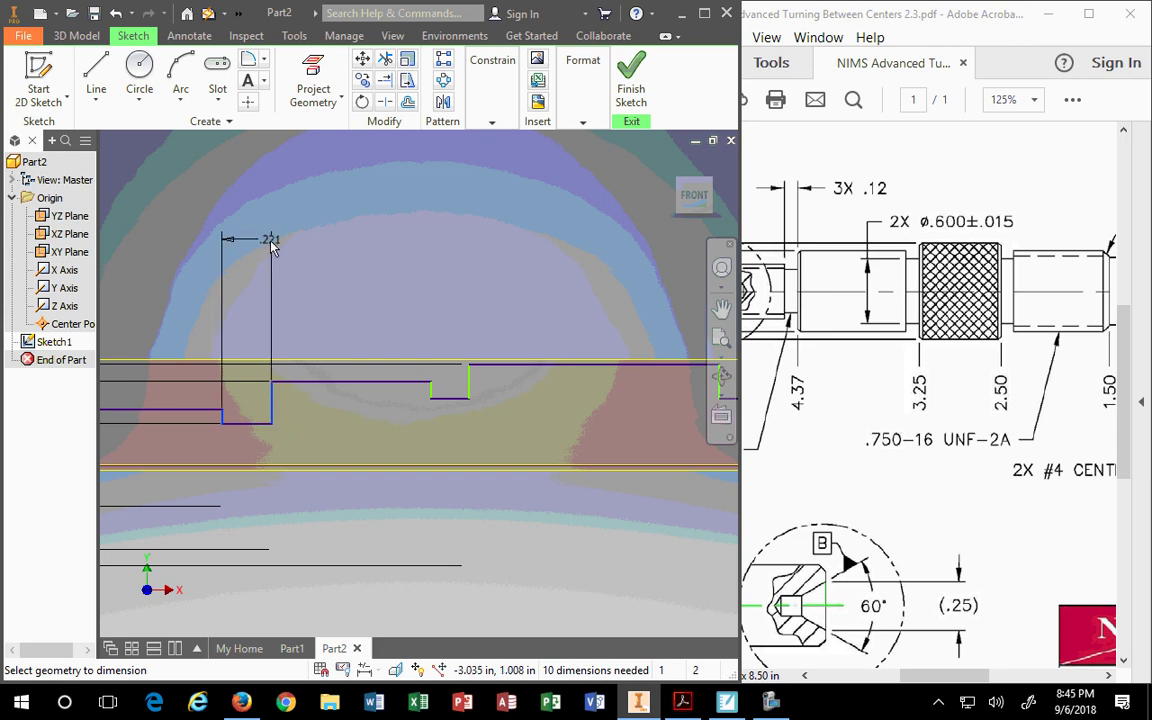
click(255, 252)
text(.12)
key(Return)
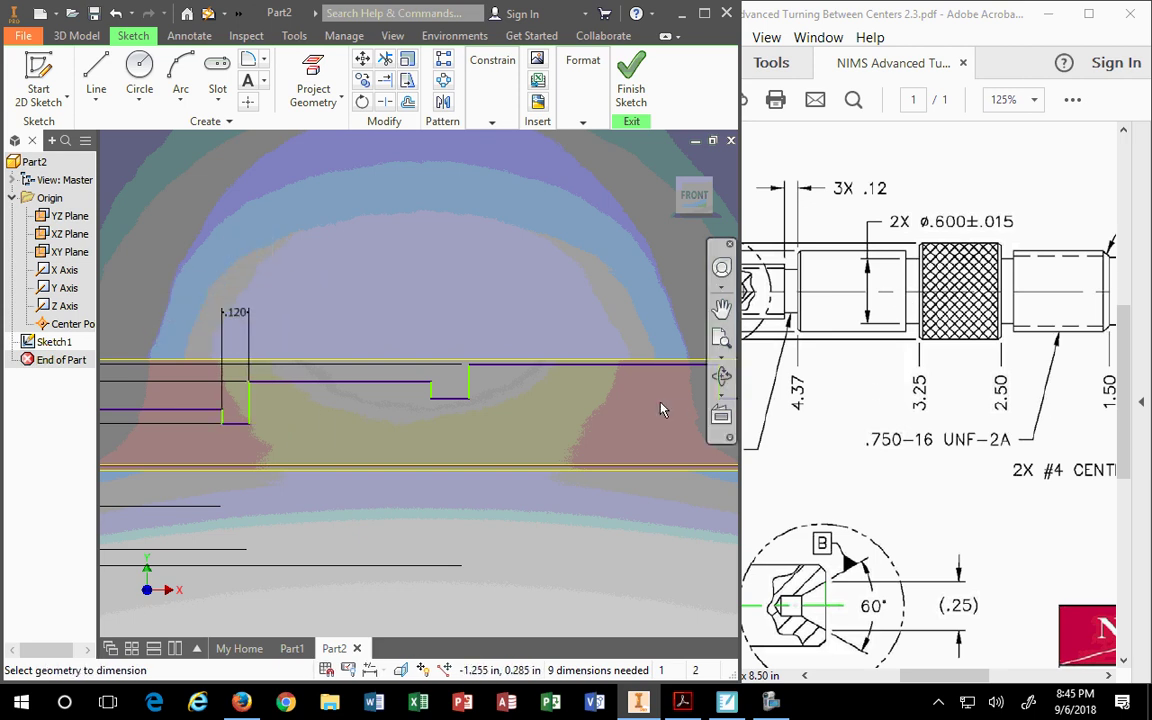
- Dimension the second groove's width linked to d10 so it reads fx:.120
click(437, 397)
click(456, 305)
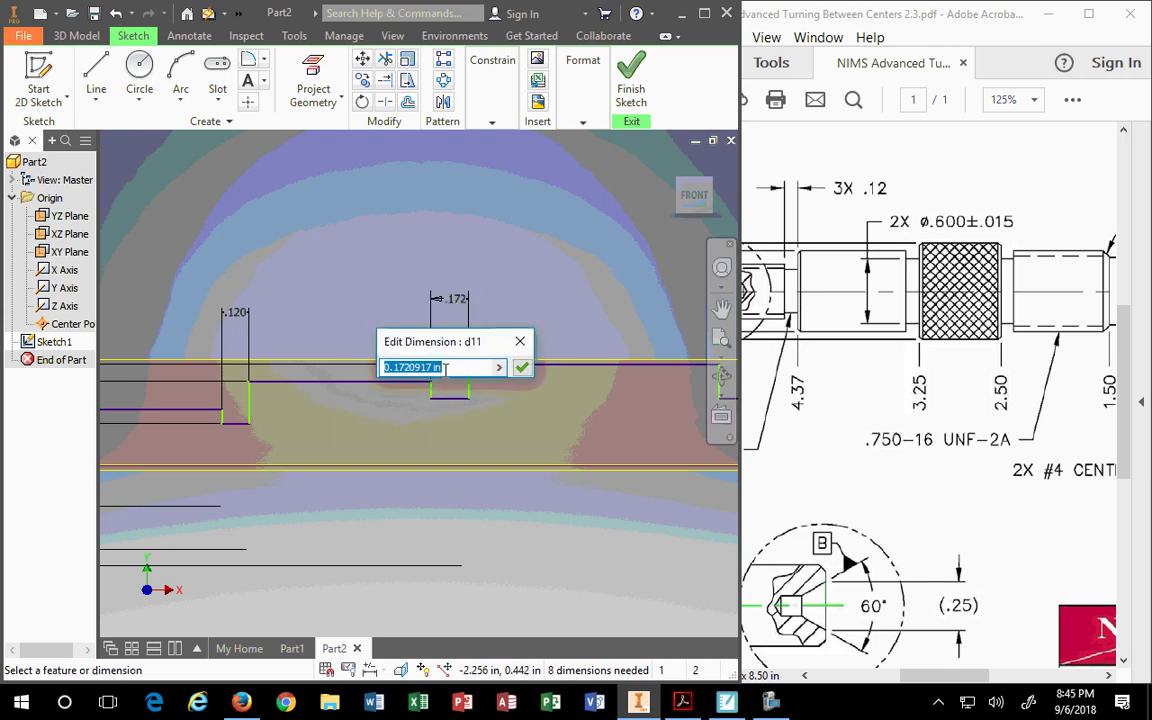
click(240, 316)
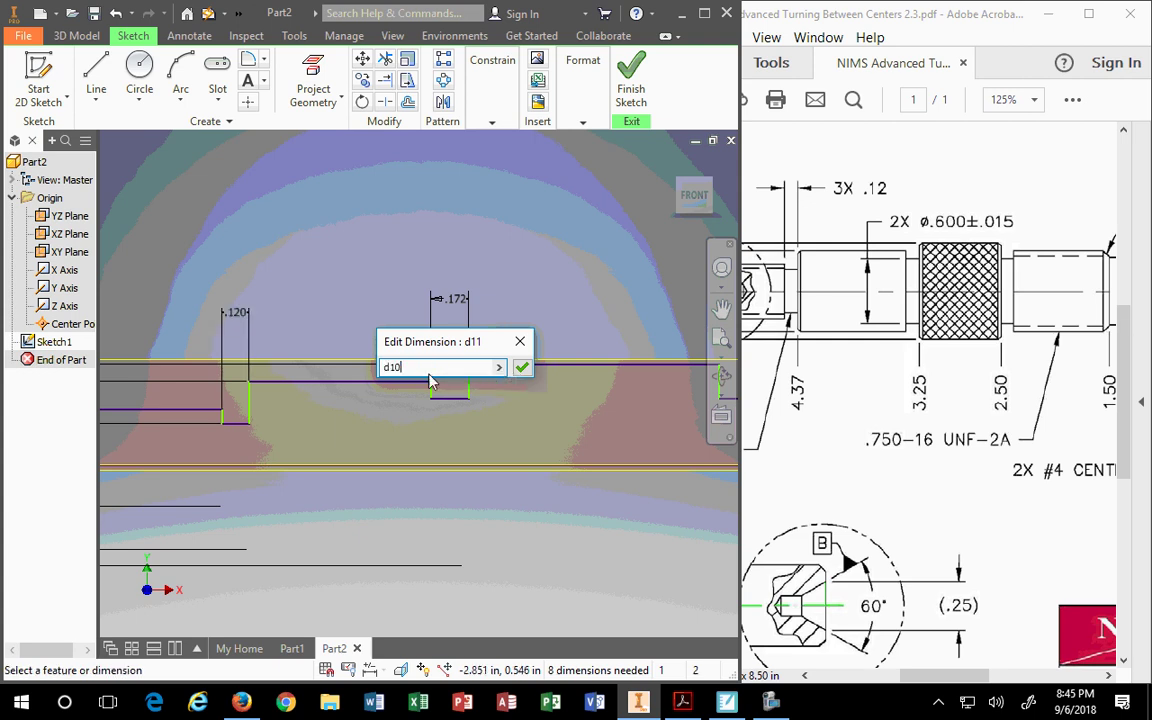
click(521, 367)
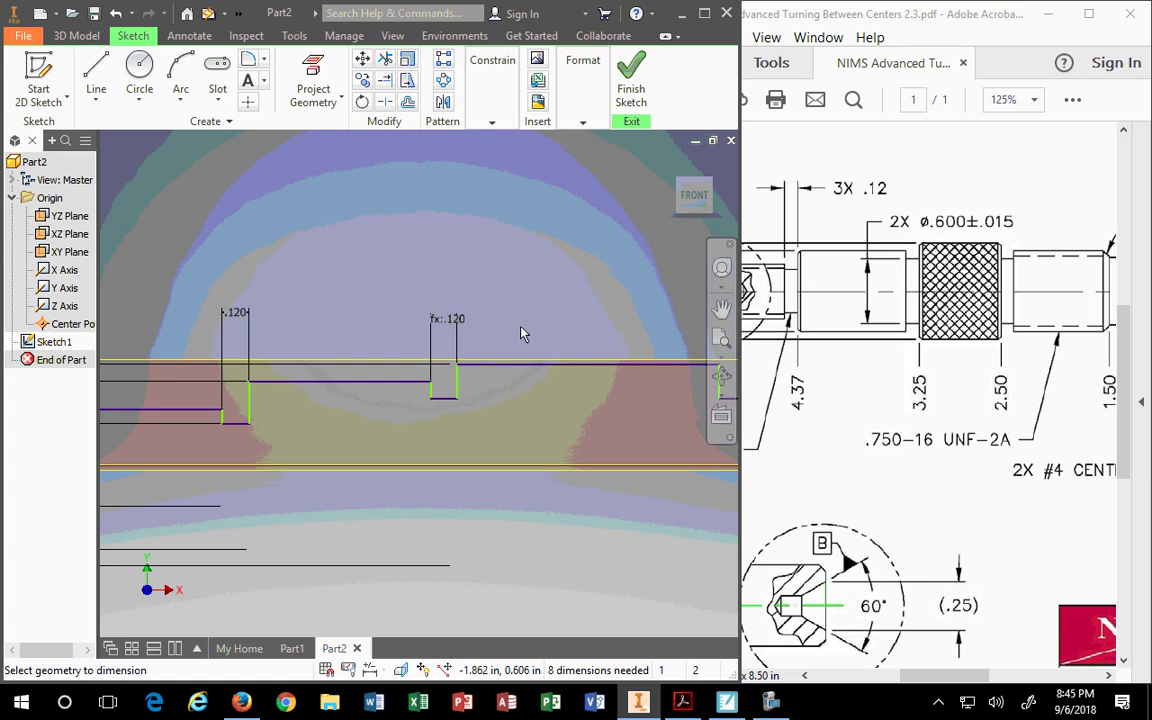
click(463, 324)
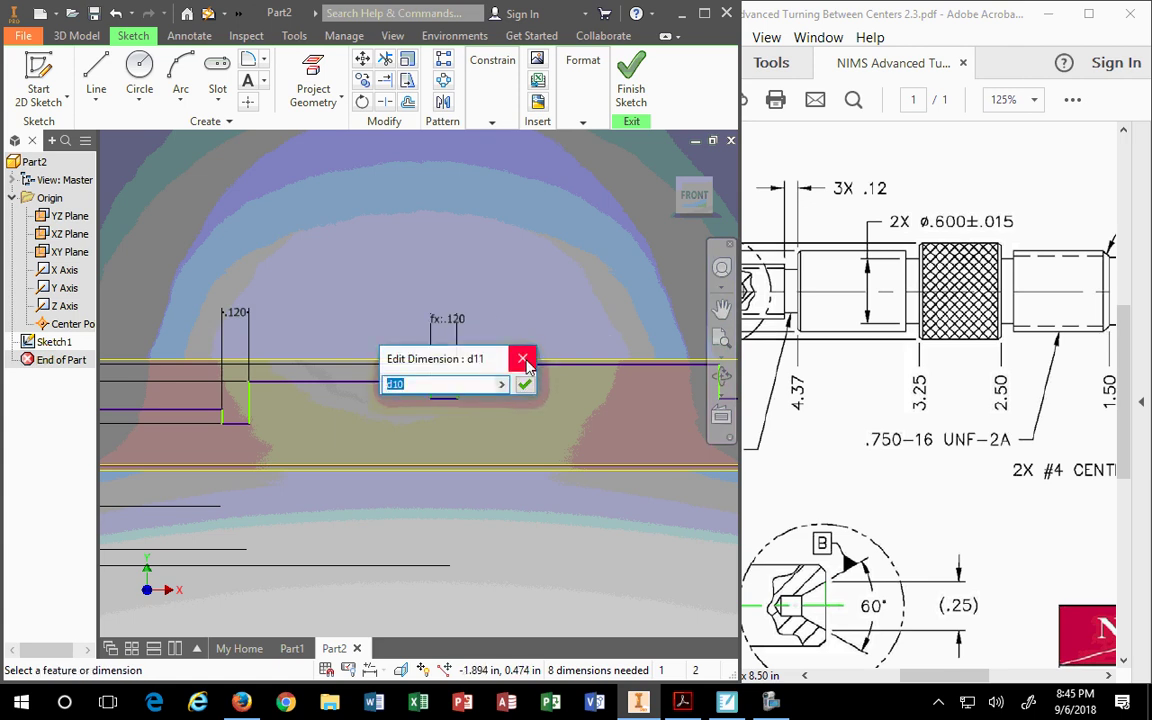
click(523, 356)
scroll(558, 336, down, 4)
scroll(560, 334, up, 5)
scroll(618, 342, down, 5)
scroll(627, 343, up, 3)
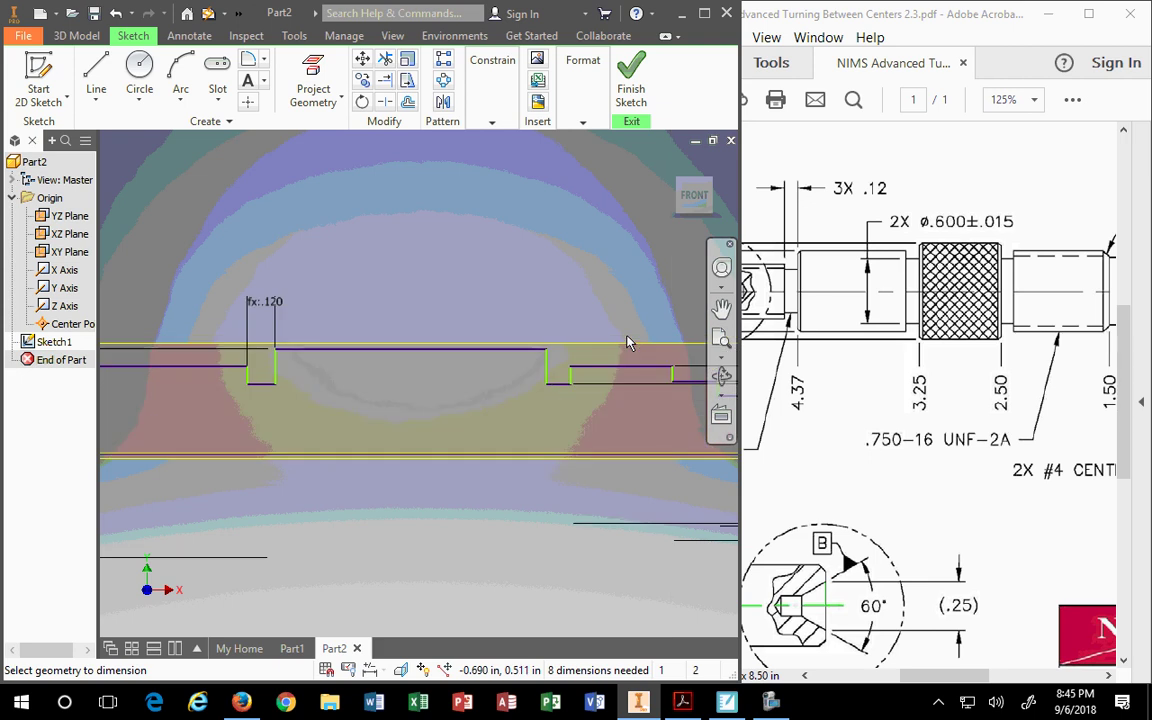
- Dimension the second narrow step's width, linked to the .120 dimension
click(493, 72)
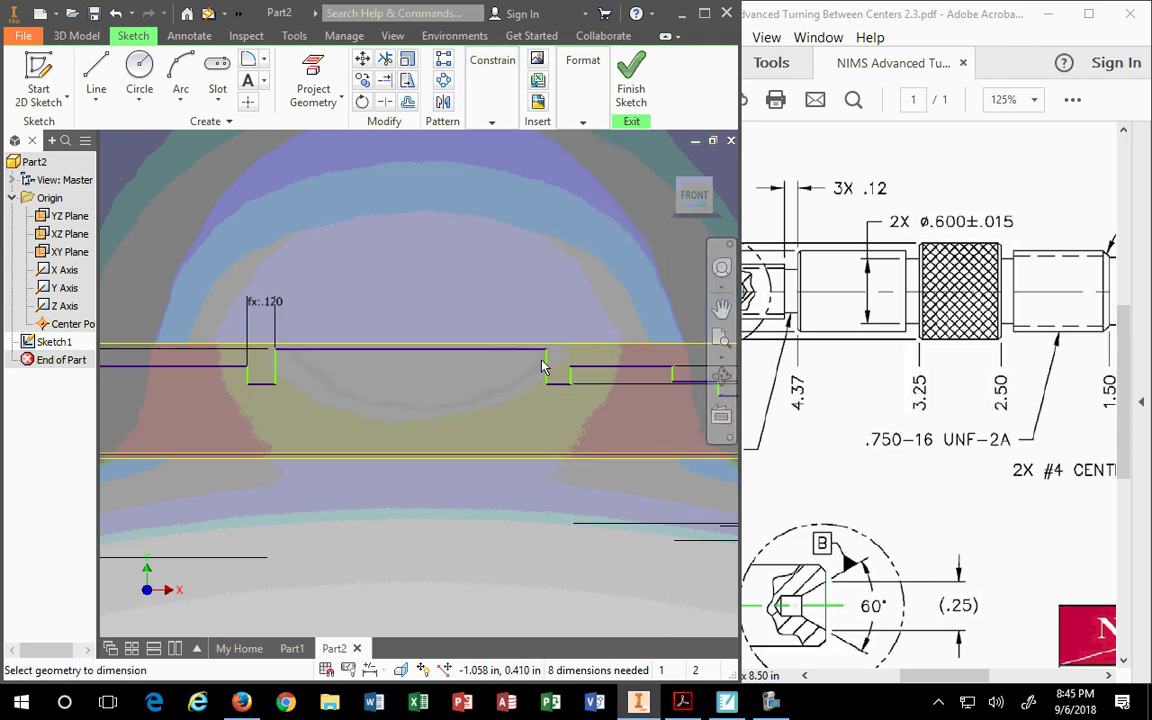
click(572, 376)
click(495, 298)
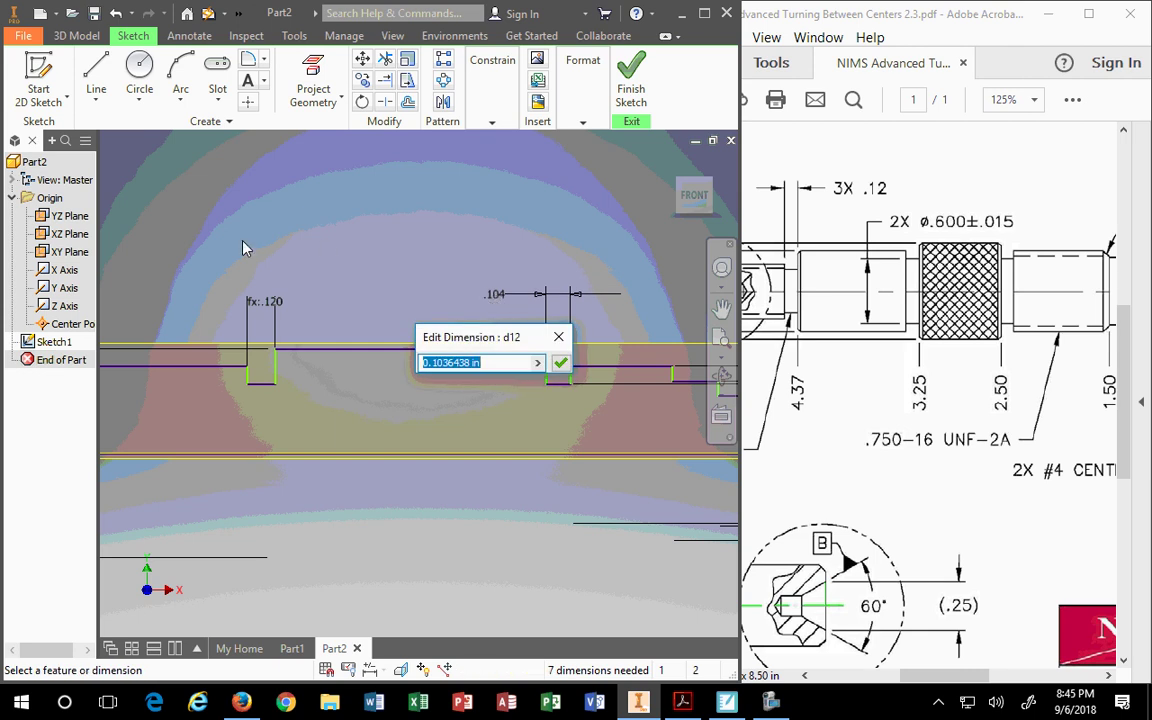
click(262, 305)
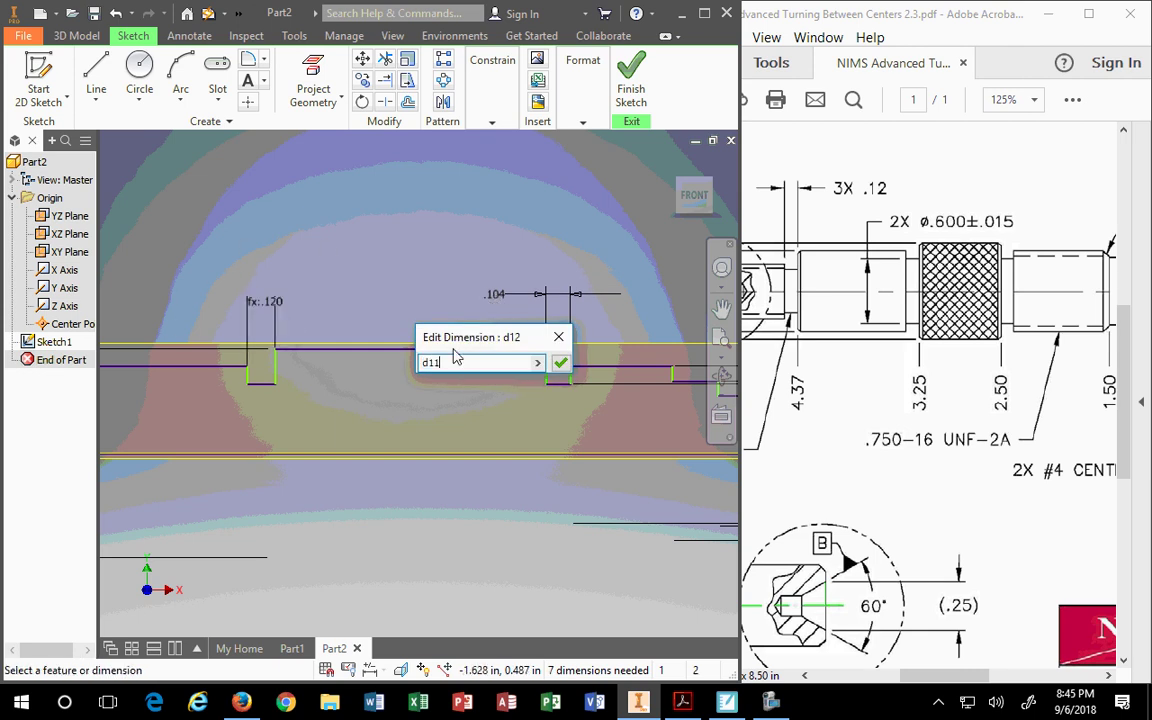
click(563, 364)
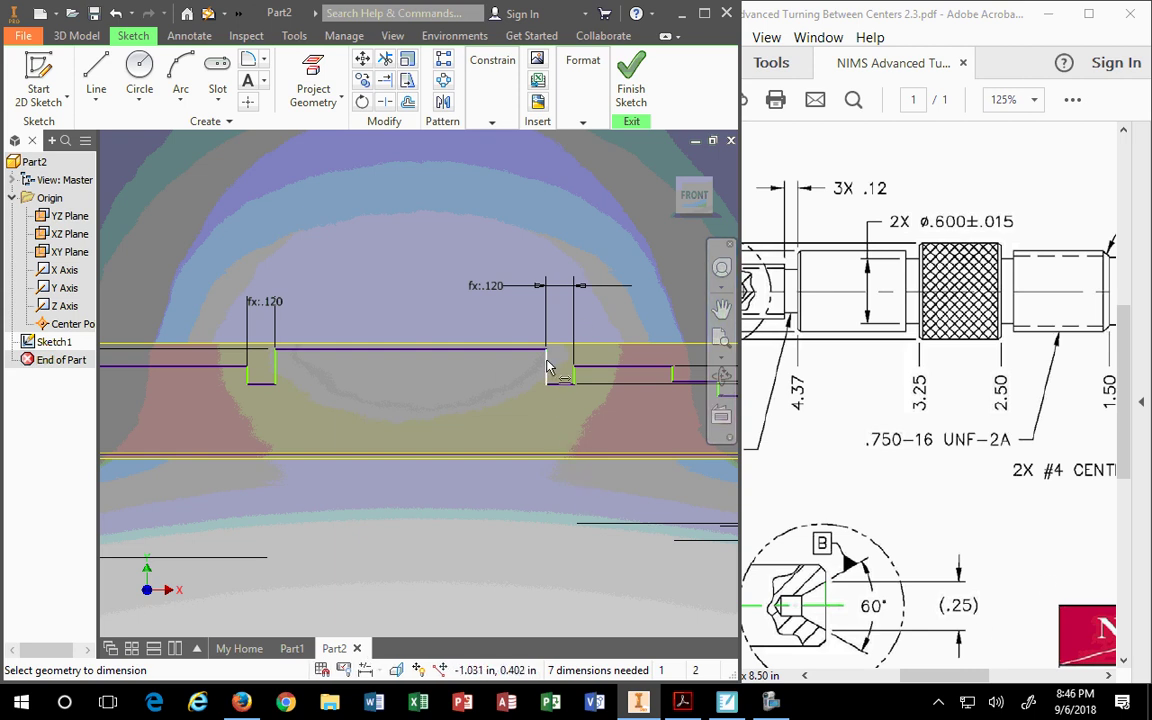
scroll(549, 368, down, 2)
scroll(549, 368, down, 2)
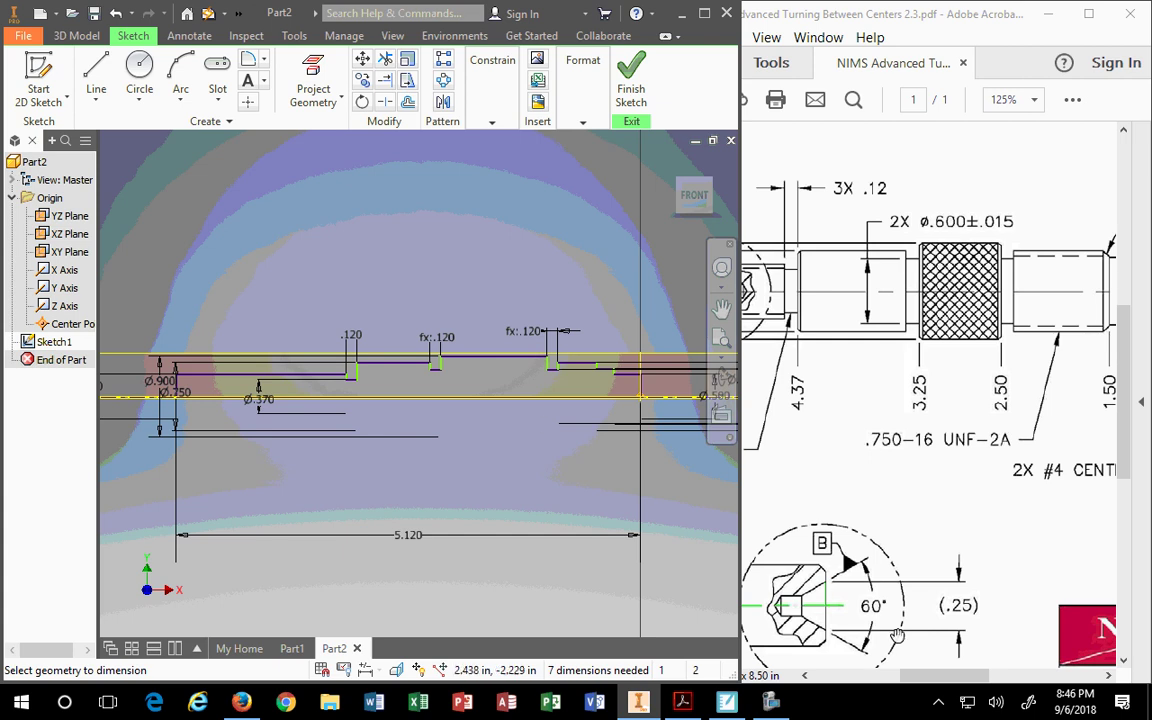
- Compare with the drawing and confirm the Ø.900 diameter stays at 0.9 in
click(912, 662)
scroll(916, 675, left, 3)
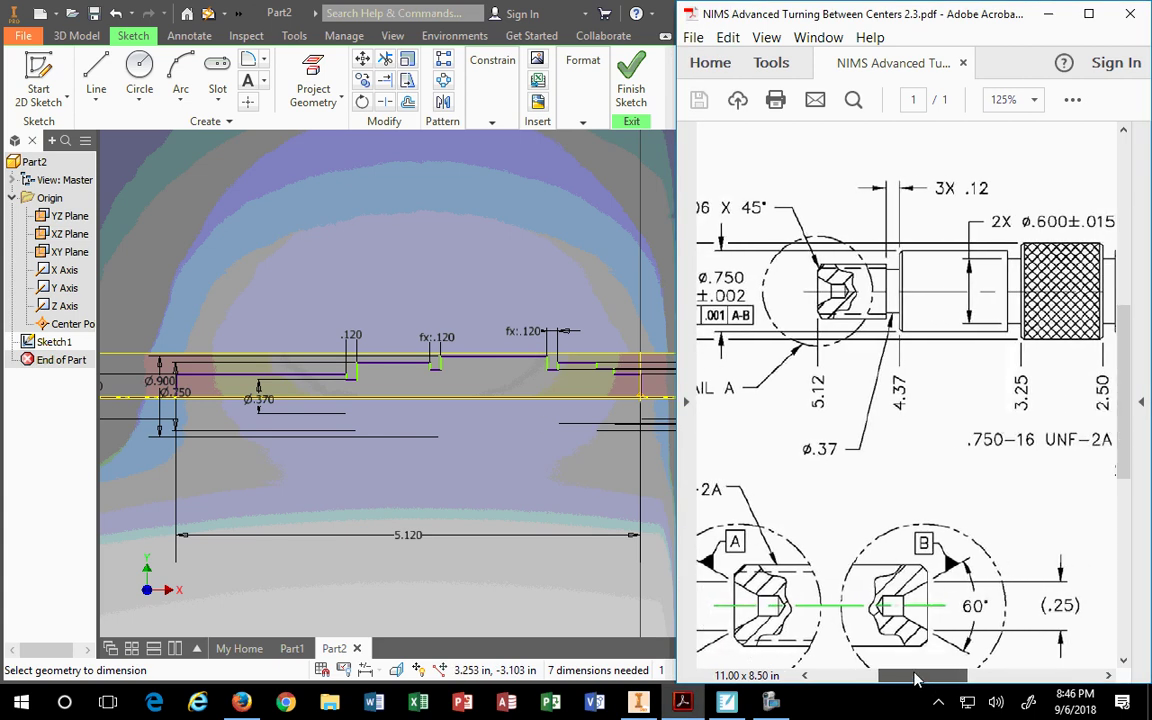
scroll(916, 670, right, 1)
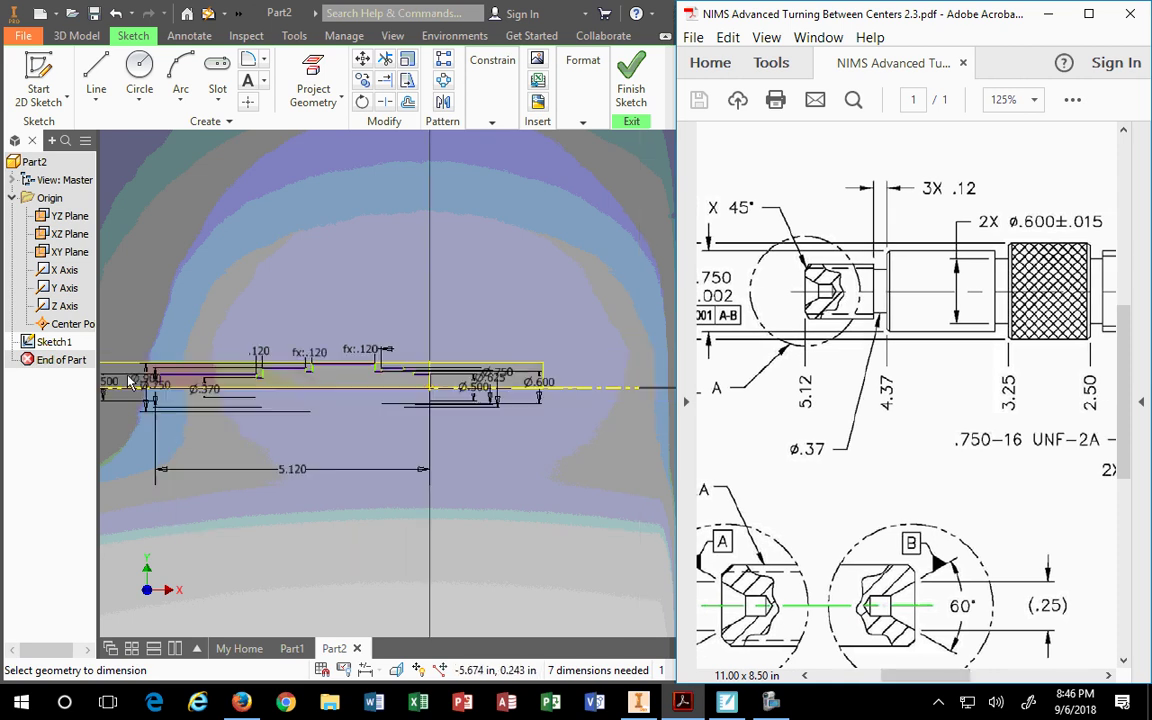
scroll(130, 385, down, 2)
mouse_move(130, 385)
middle_down()
mouse_move(395, 305)
mouse_move(471, 377)
middle_up()
double_click(530, 375)
click(590, 438)
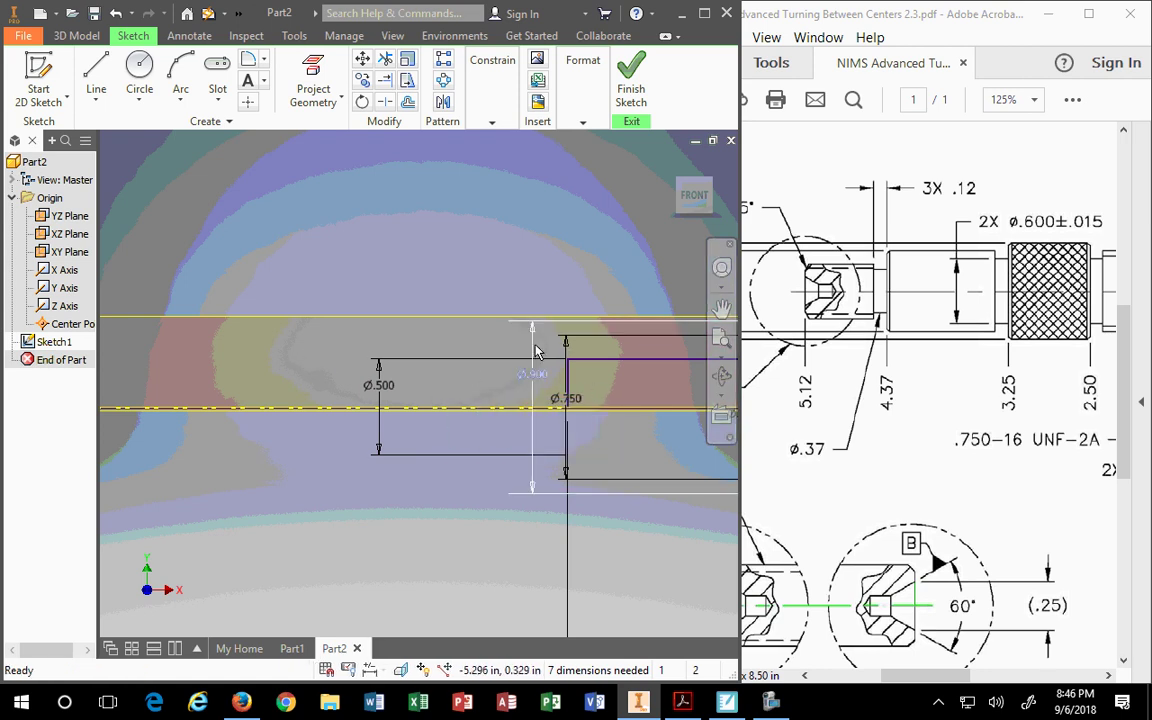
- Drag the Ø.900, Ø.750 and Ø.370 dimension text to the profile's left end
drag(546, 381, 295, 322)
drag(587, 403, 342, 402)
scroll(590, 402, up, 3)
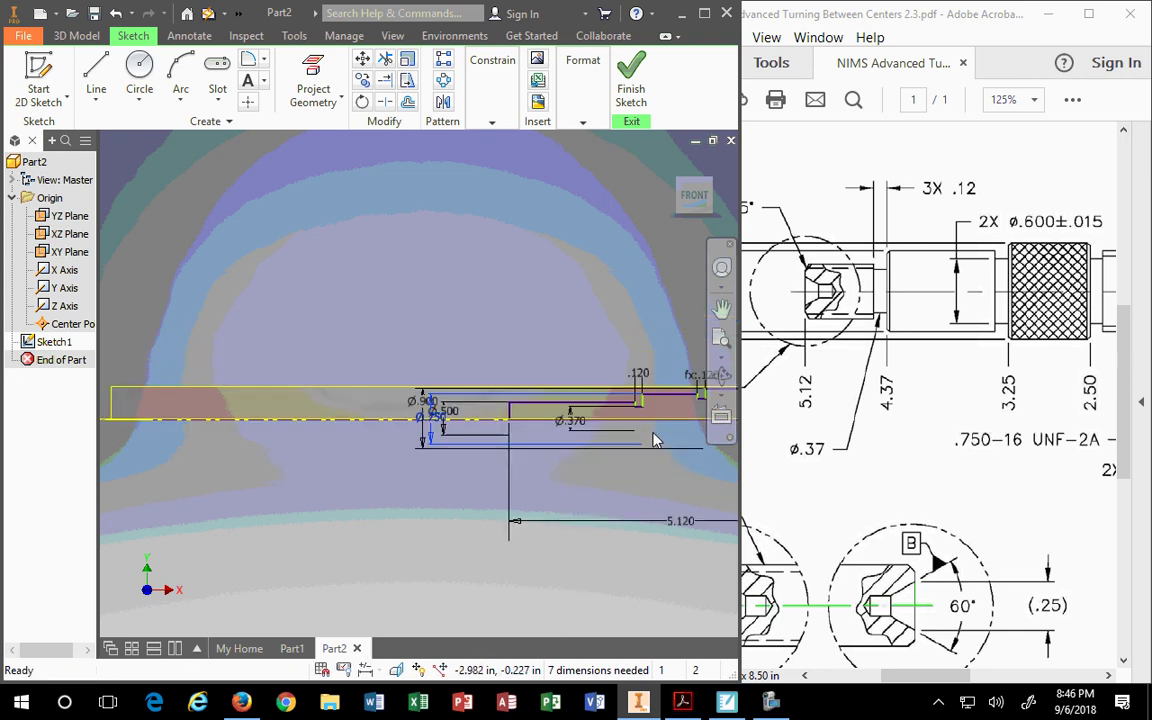
drag(505, 425, 318, 422)
scroll(515, 447, up, 4)
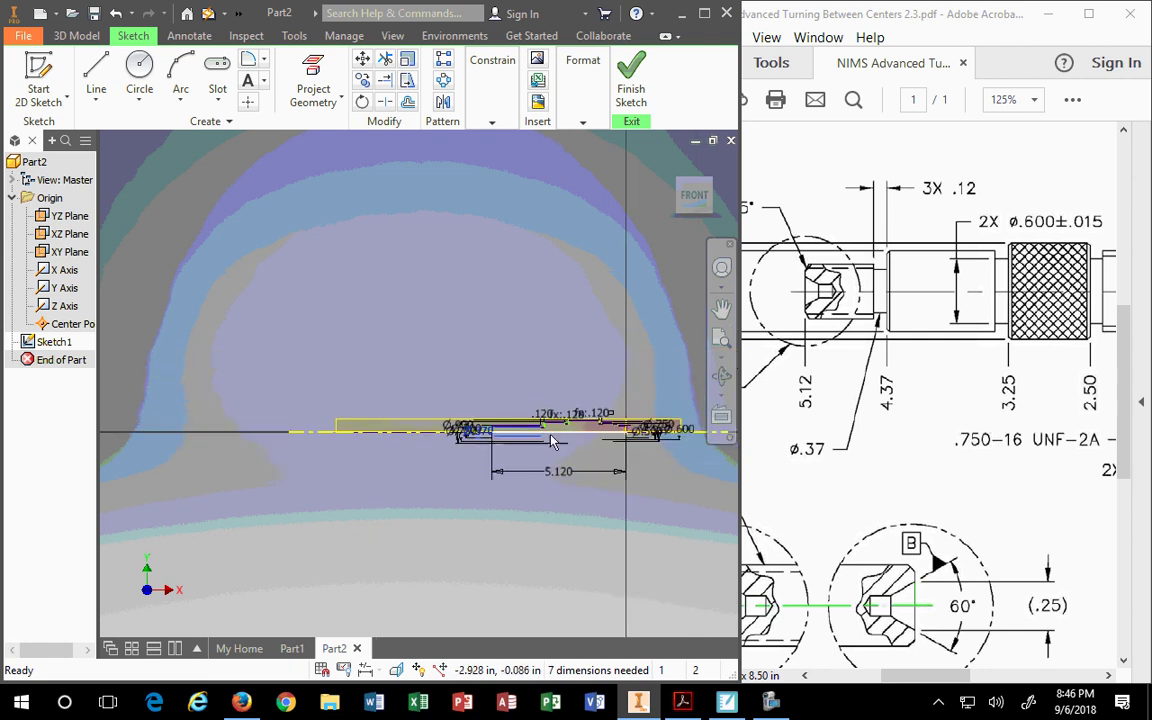
scroll(488, 419, down, 6)
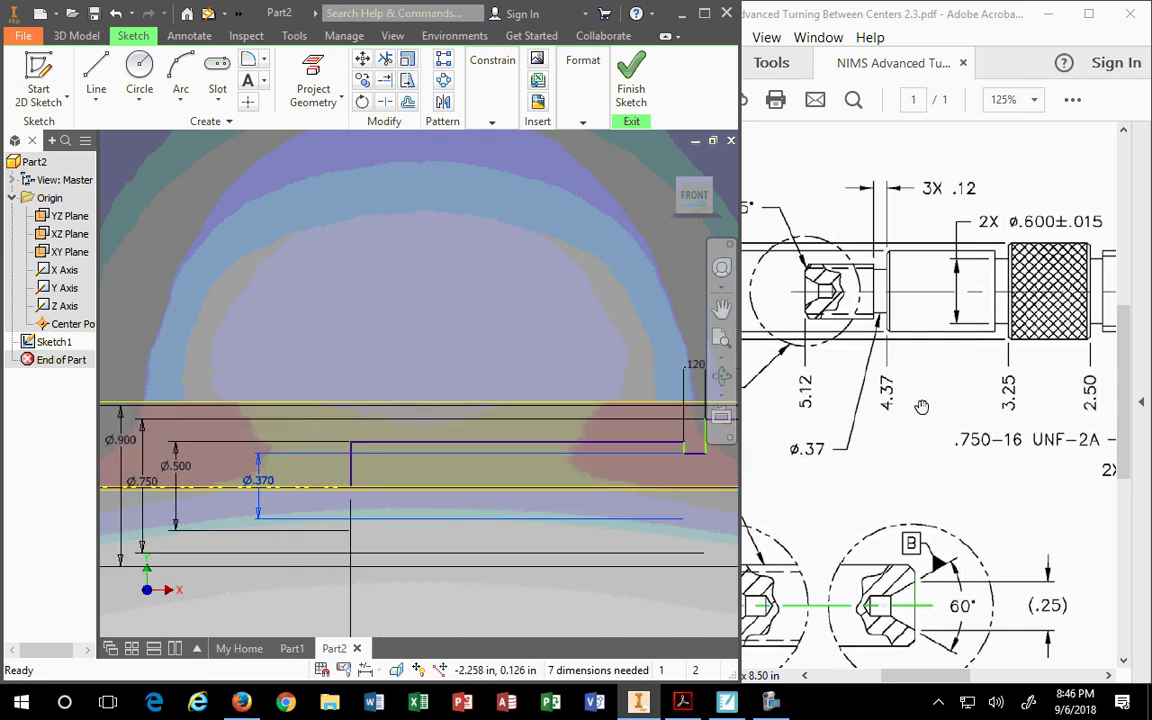
scroll(616, 401, up, 5)
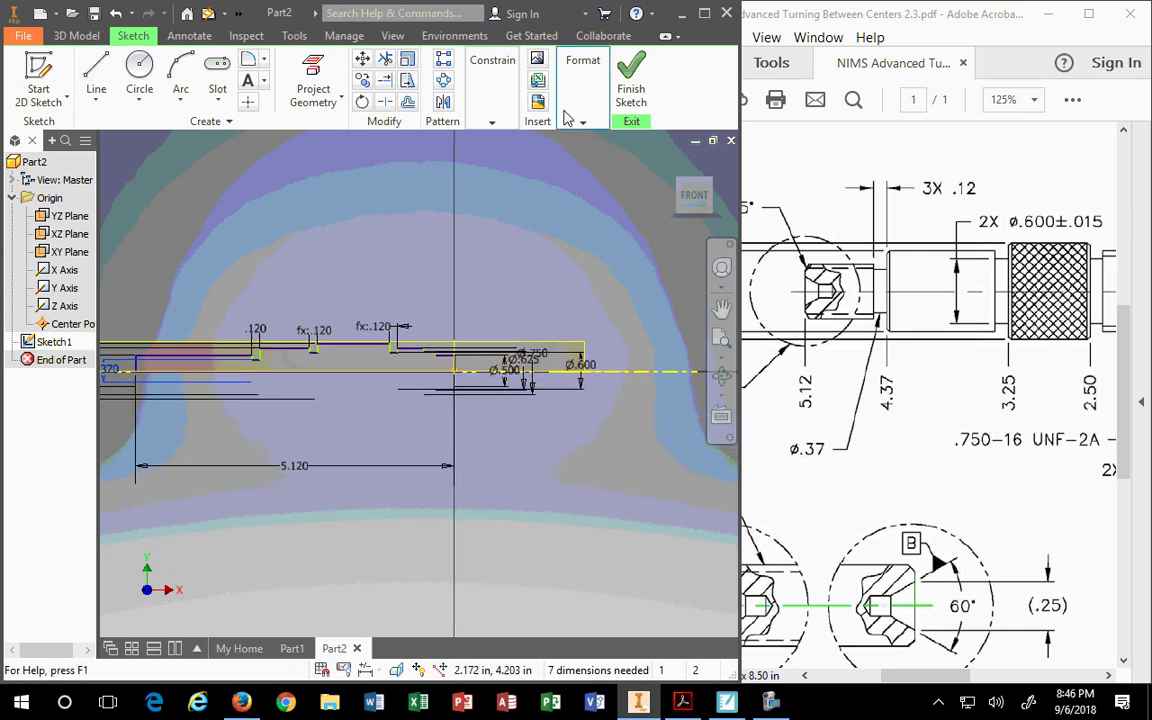
- Add a 4.370 length dimension from the first step to the shaft's right end
click(492, 122)
scroll(265, 356, down, 5)
scroll(400, 305, up, 5)
scroll(522, 360, down, 5)
scroll(622, 300, up, 3)
click(428, 298)
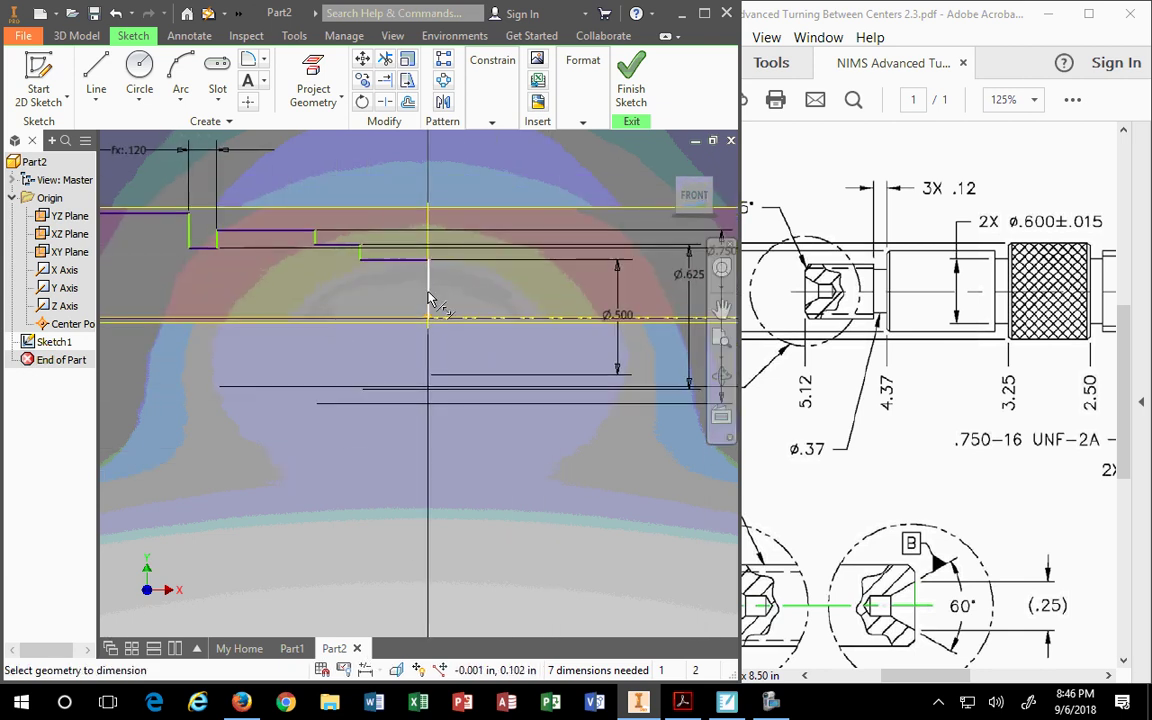
scroll(410, 300, down, 5)
scroll(410, 300, up, 4)
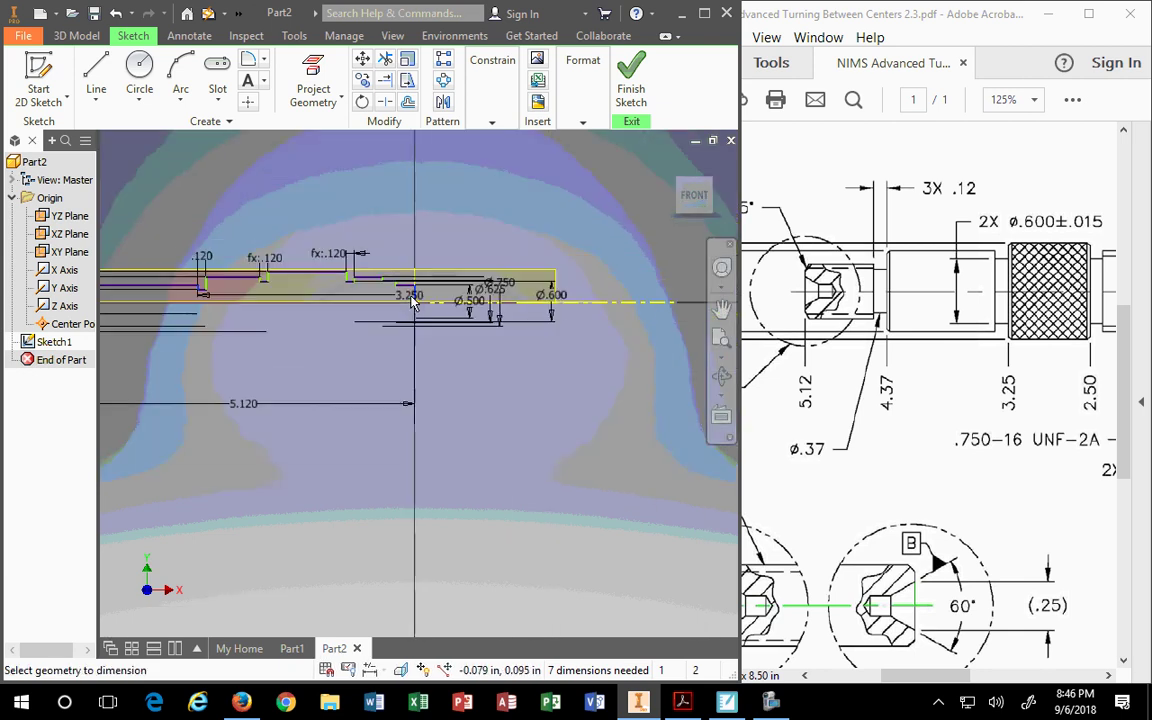
click(297, 381)
text(4.37)
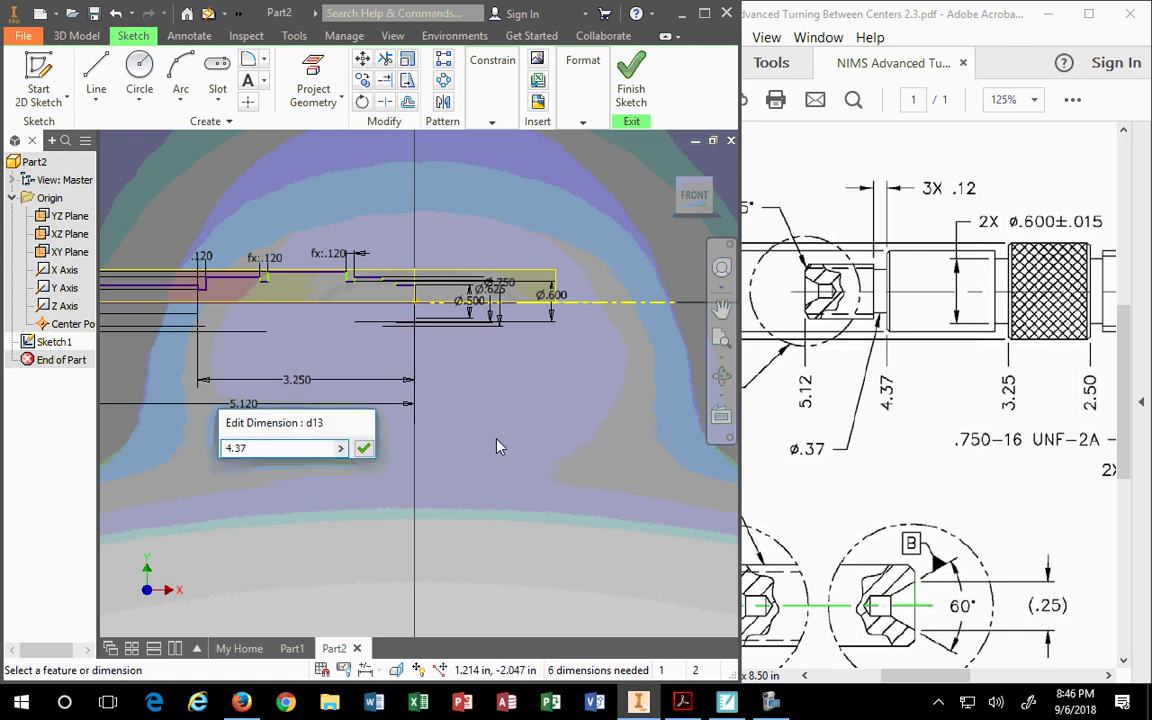
key(Return)
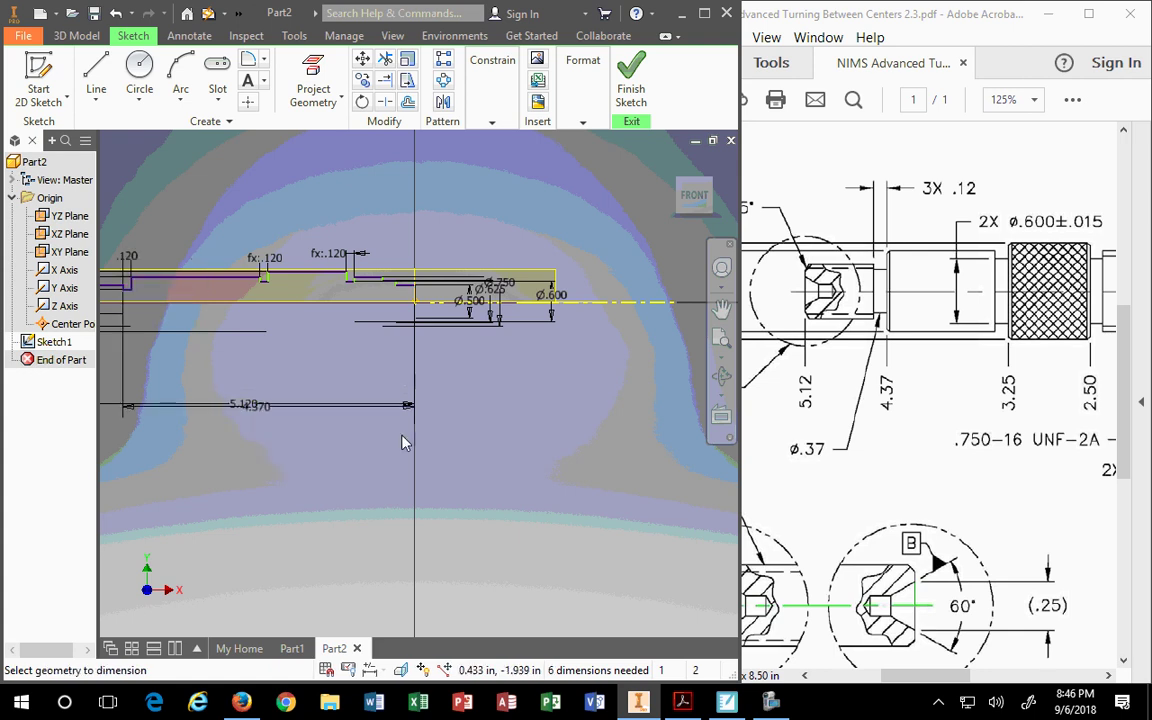
- Verify the 4.370 value and move it above the 5.120 length
double_click(242, 405)
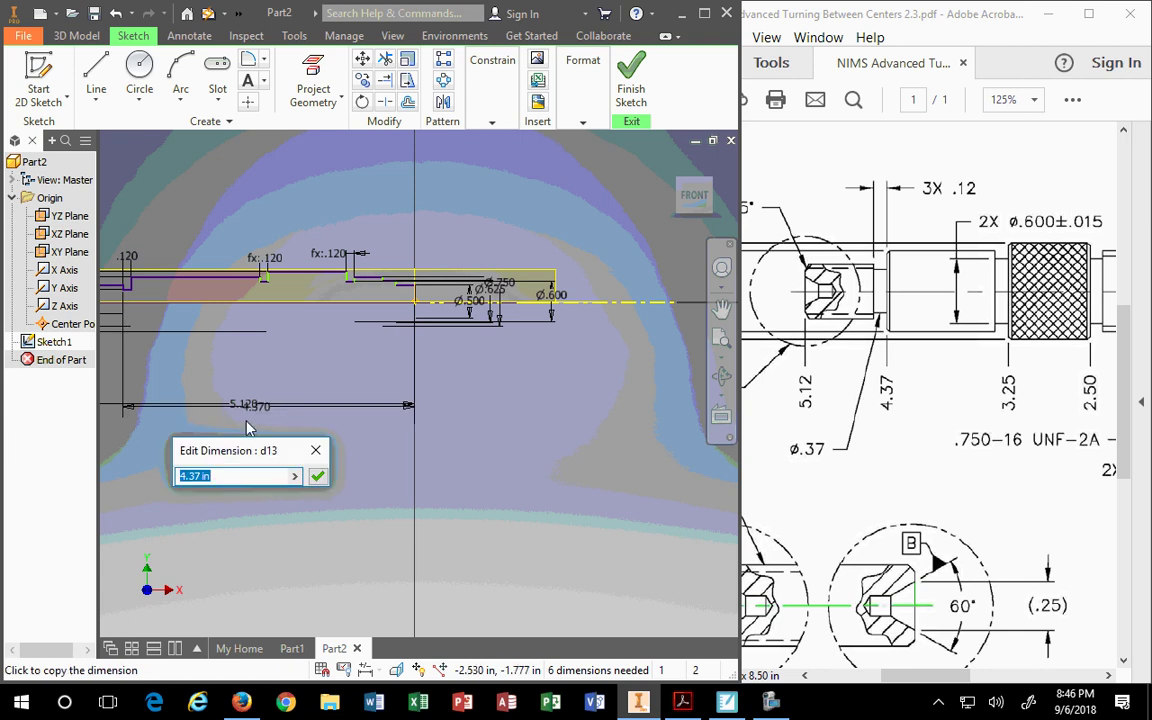
key(Return)
drag(242, 405, 252, 386)
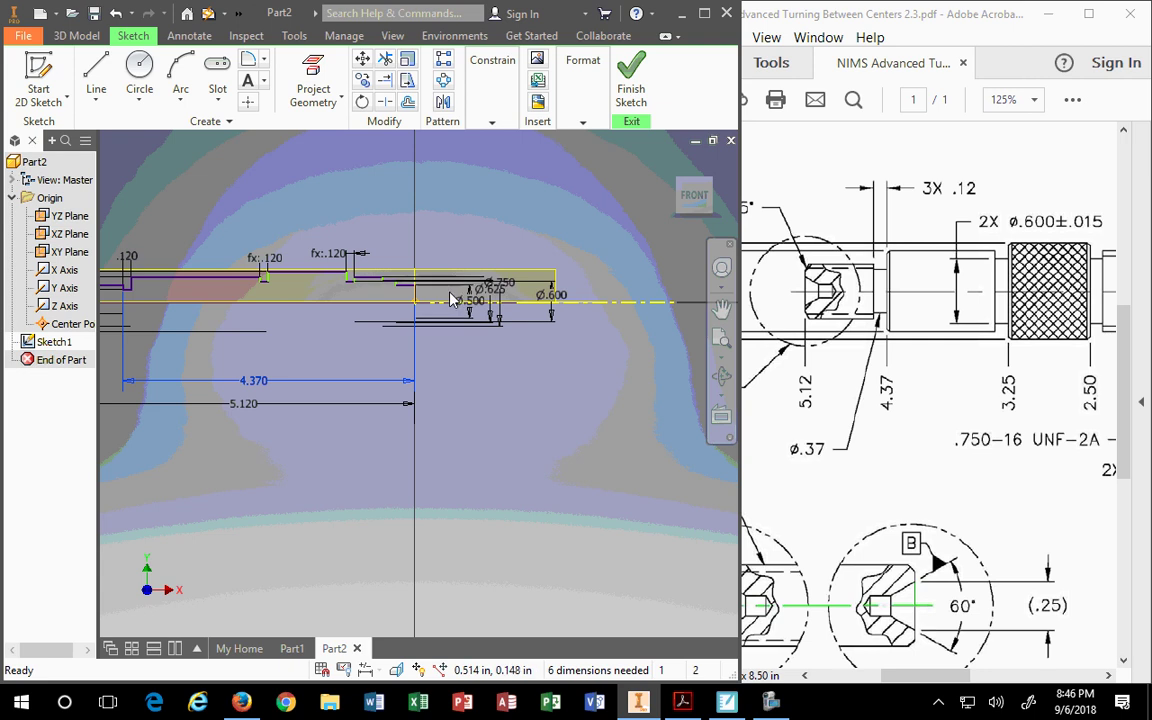
middle_drag(293, 343, 415, 378)
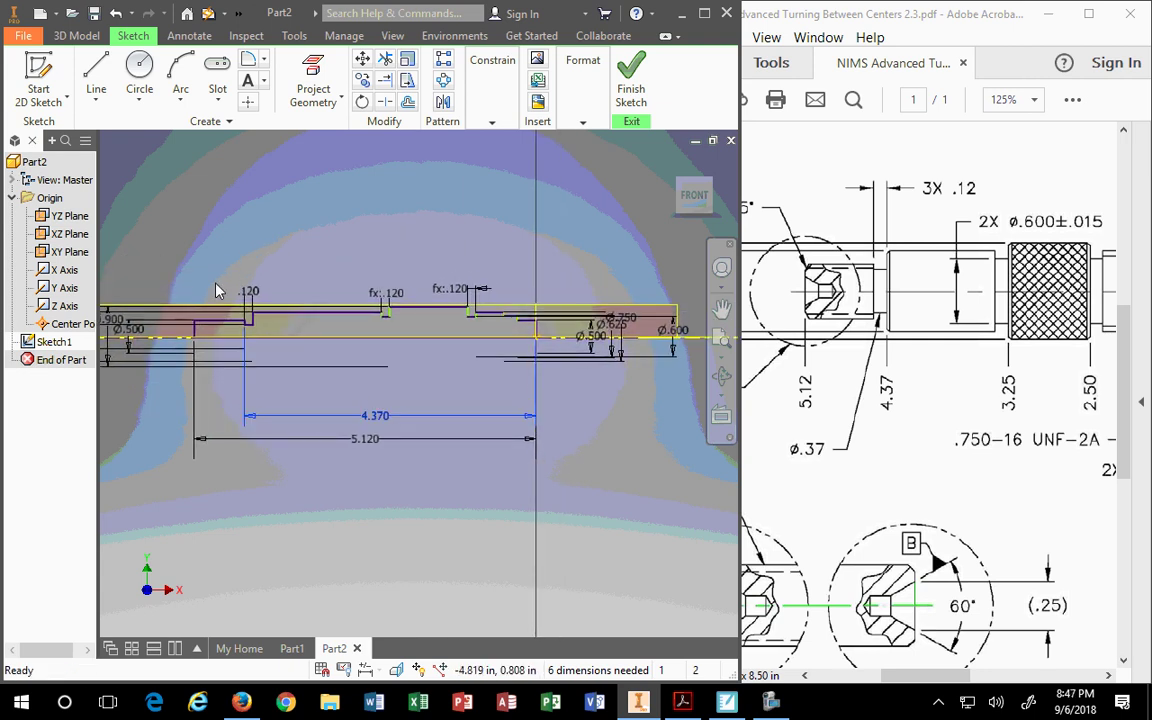
scroll(257, 334, up, 5)
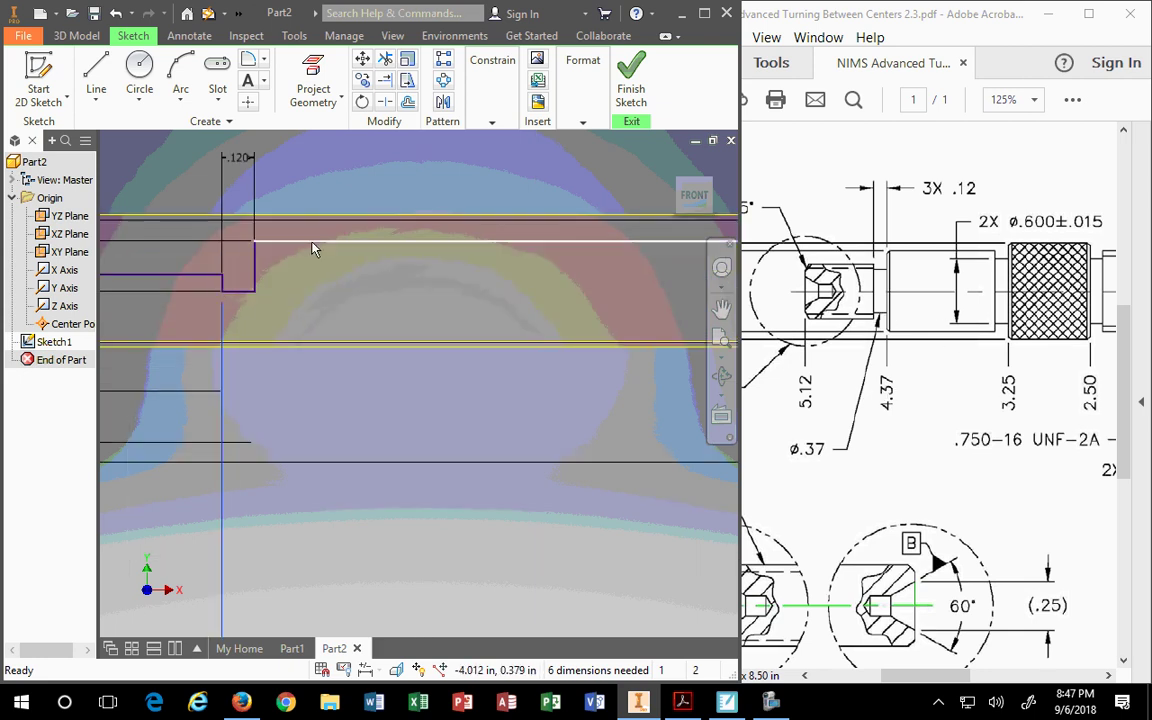
- Delete the 4.370 length and redimension it at 4.37 from the first .120 step's edge to the right end
scroll(310, 275, down, 3)
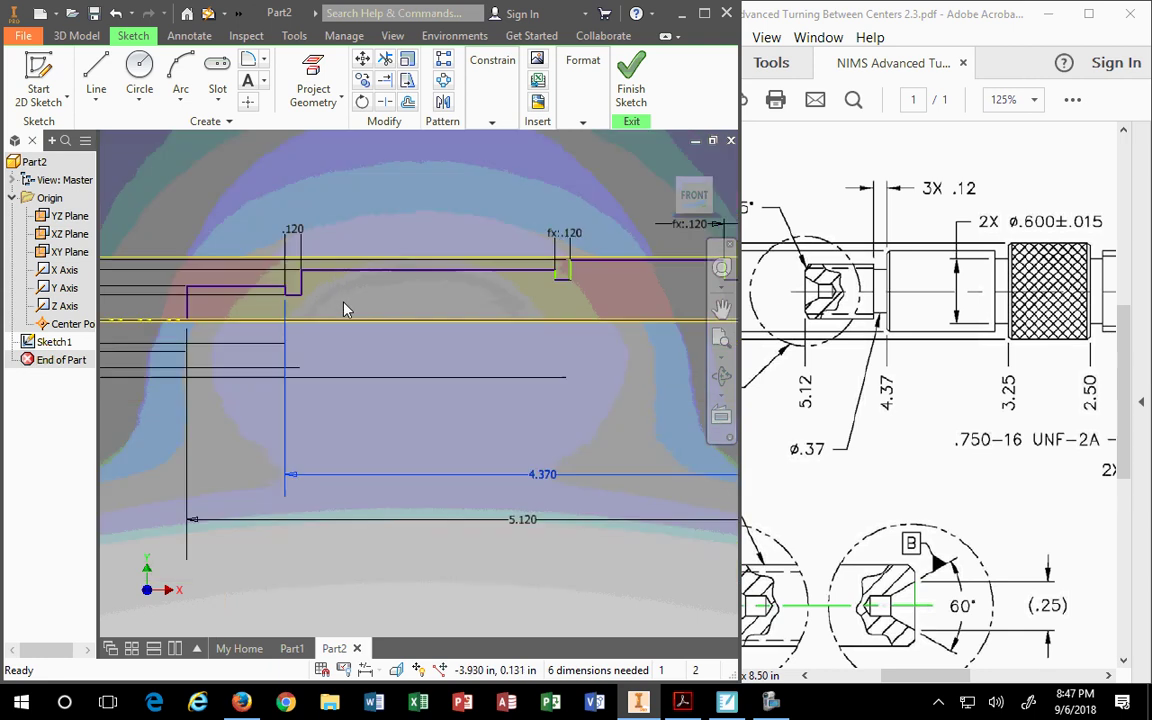
key(Delete)
click(485, 105)
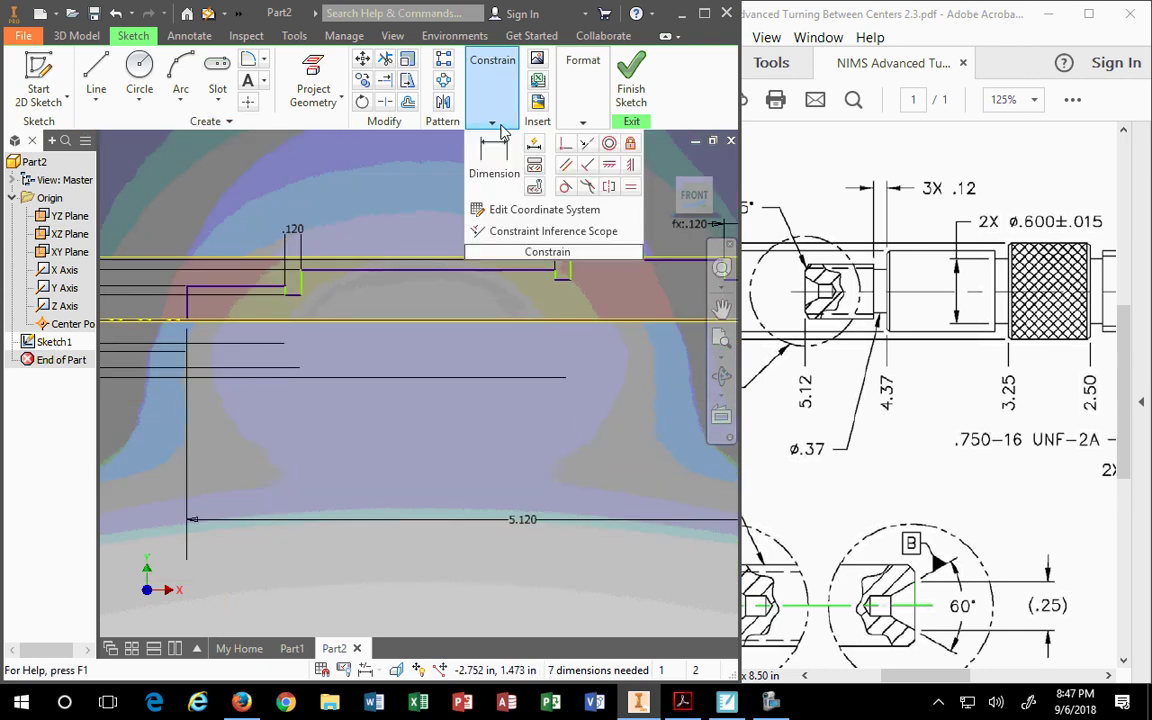
click(500, 160)
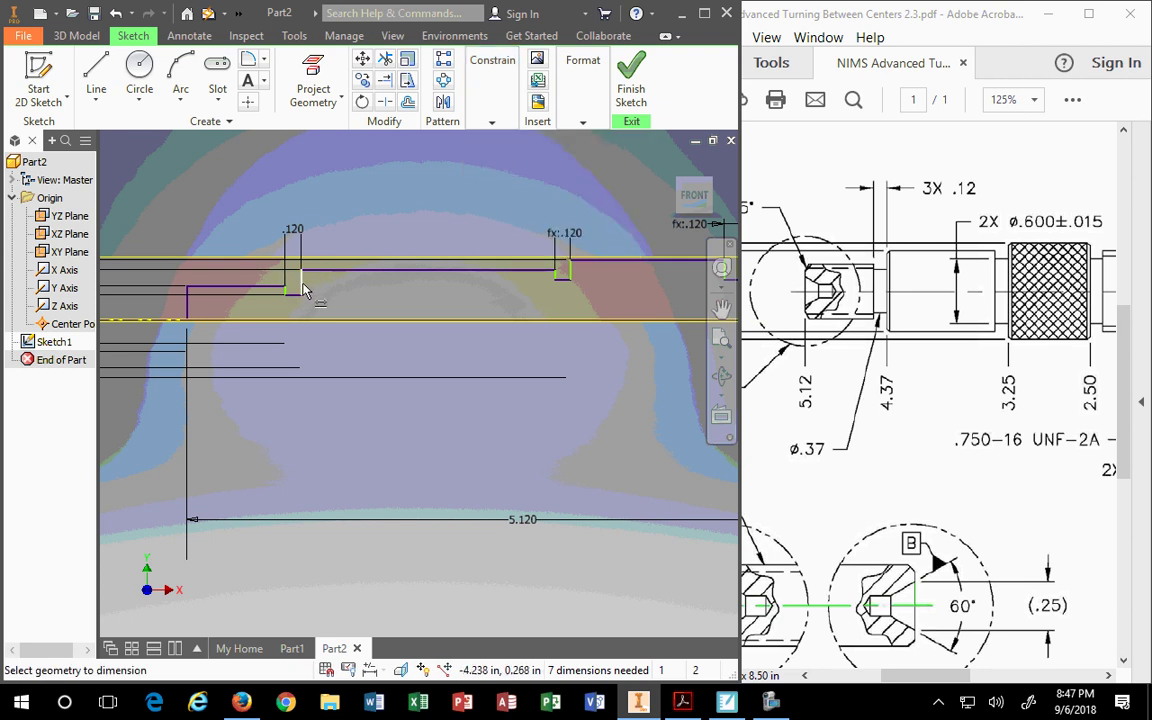
click(293, 280)
click(599, 445)
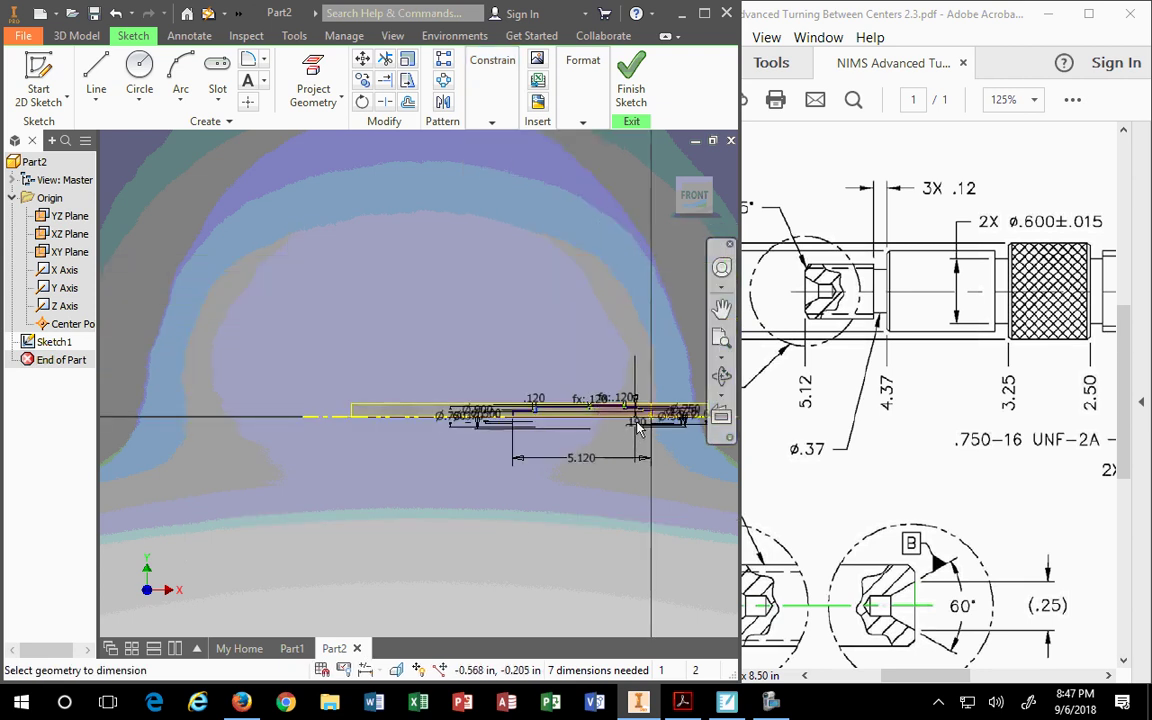
click(689, 400)
click(276, 420)
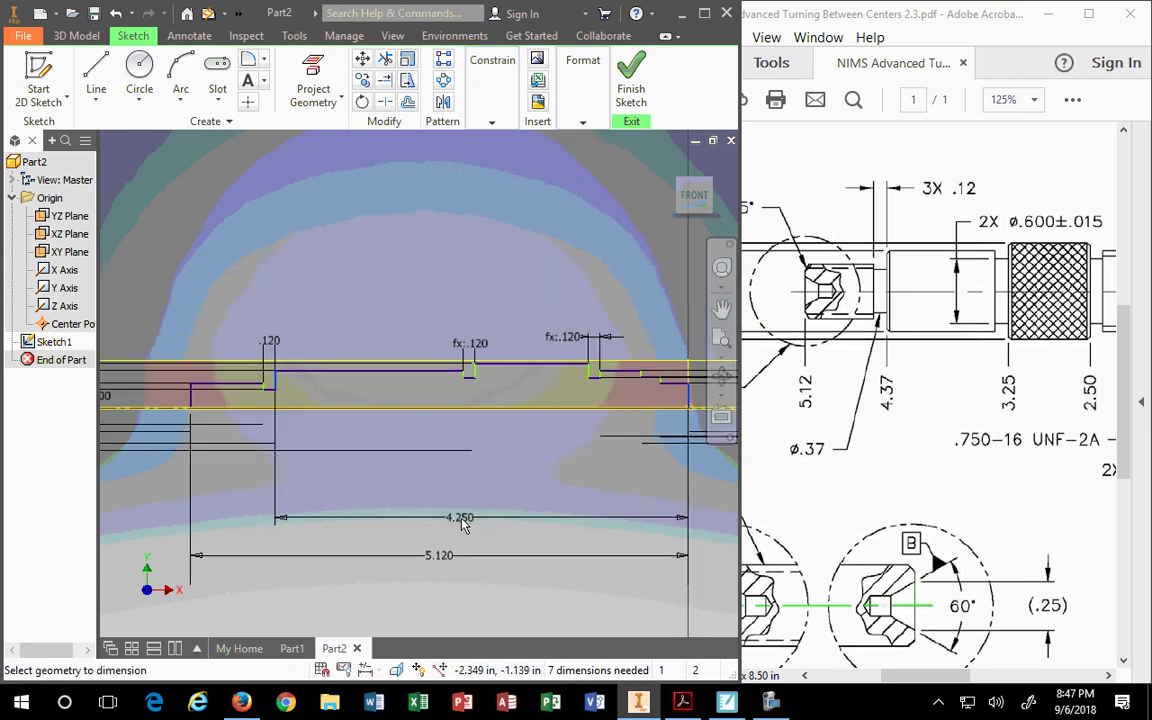
click(461, 530)
text(4)
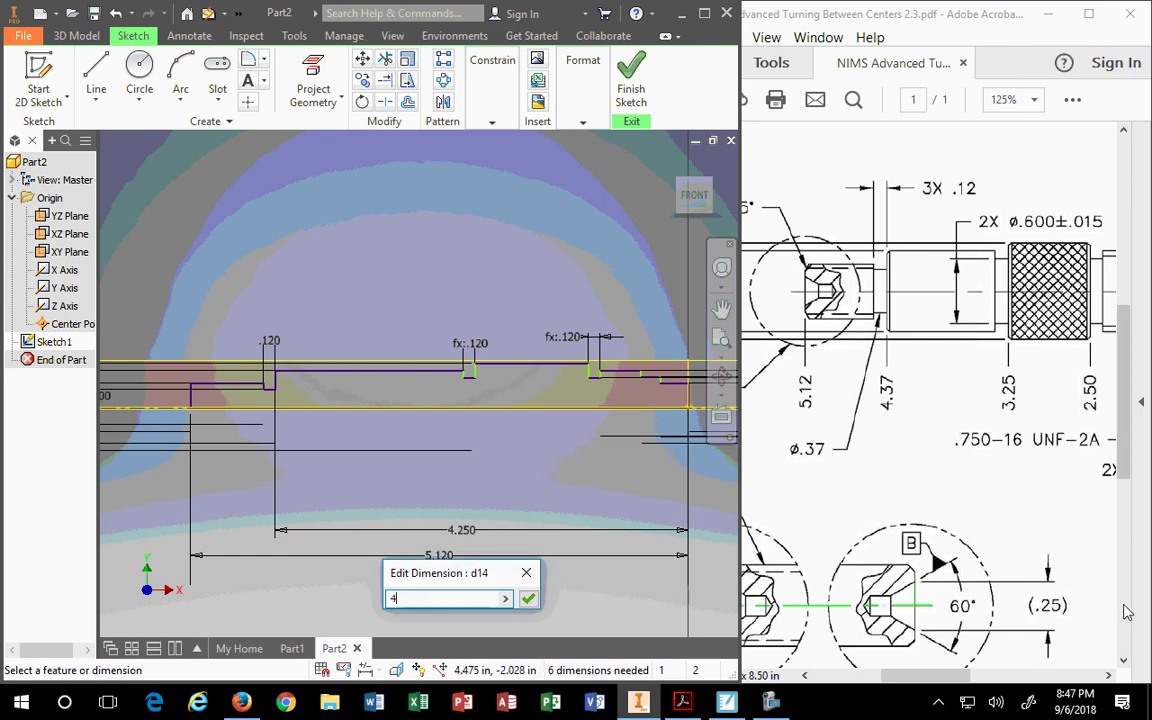
text(.37)
key(Return)
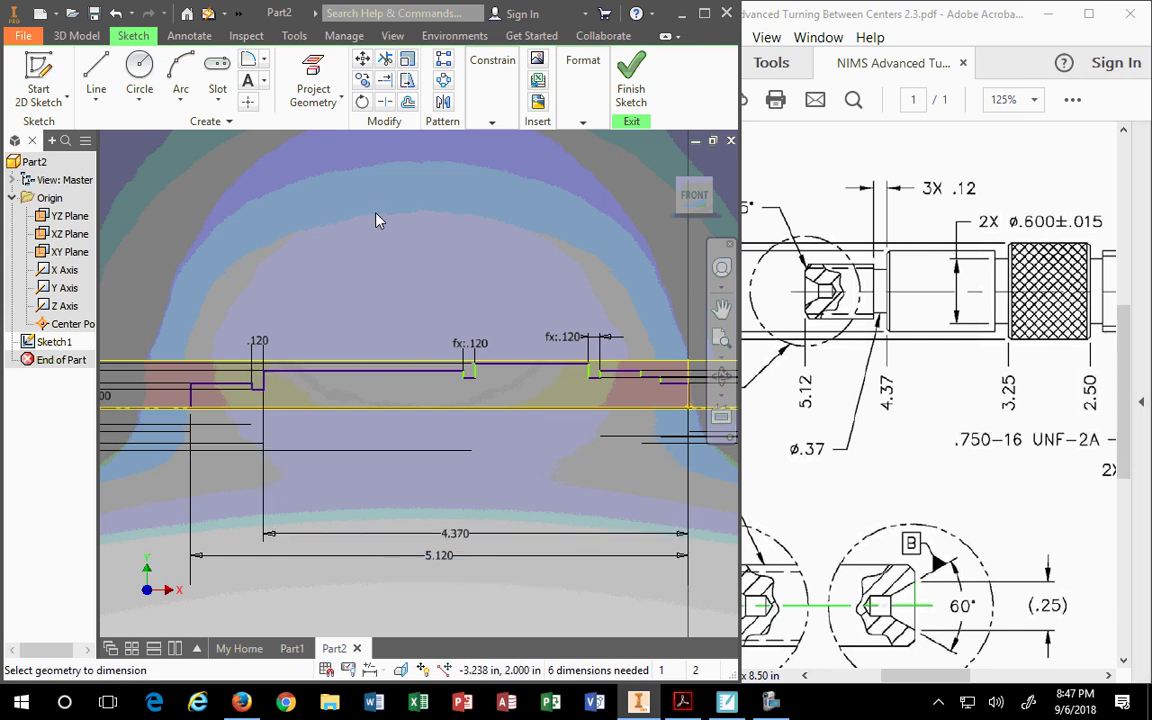
scroll(532, 427, up, 3)
scroll(532, 427, down, 3)
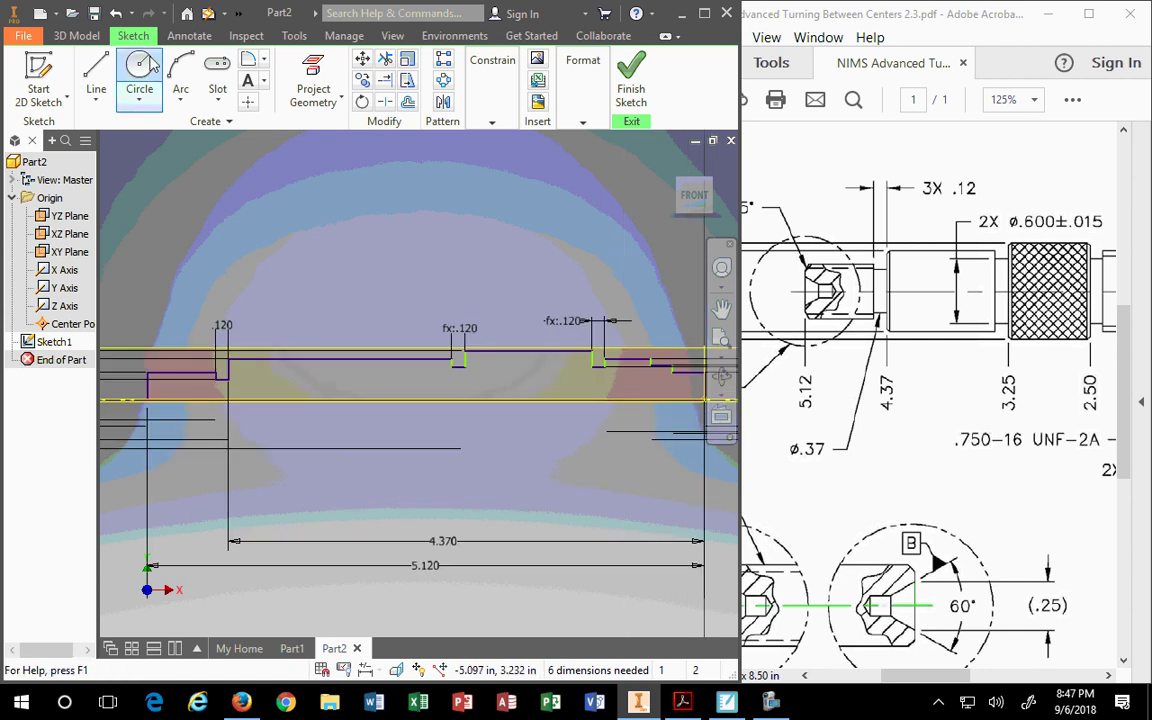
- Dimension the length from the short step line to the far end line as 3.25
click(492, 121)
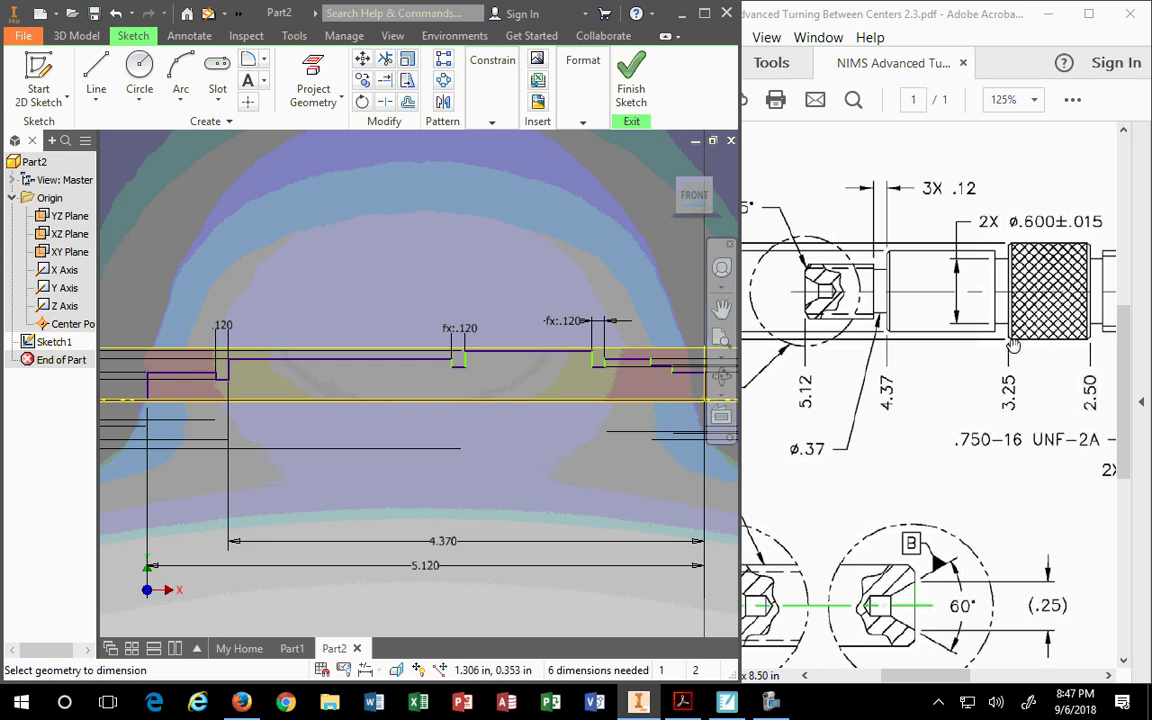
scroll(466, 370, down, 3)
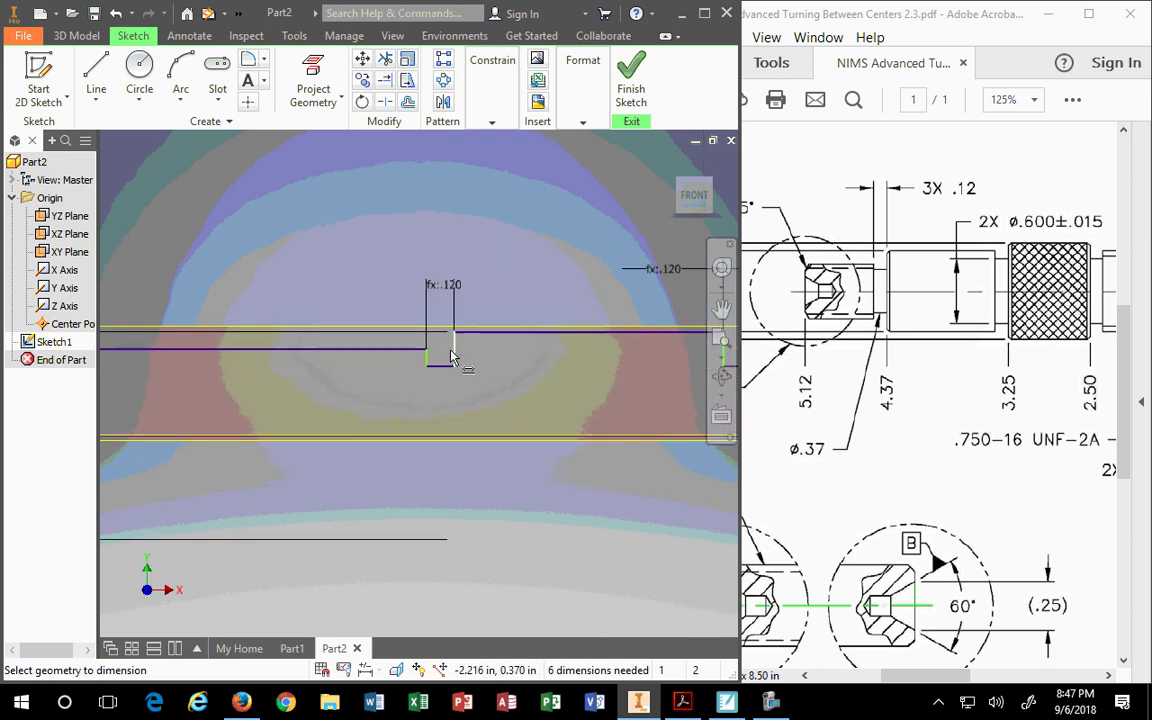
click(455, 350)
scroll(500, 440, up, 3)
scroll(520, 430, down, 1)
middle_drag(527, 424, 347, 343)
click(122, 298)
click(270, 527)
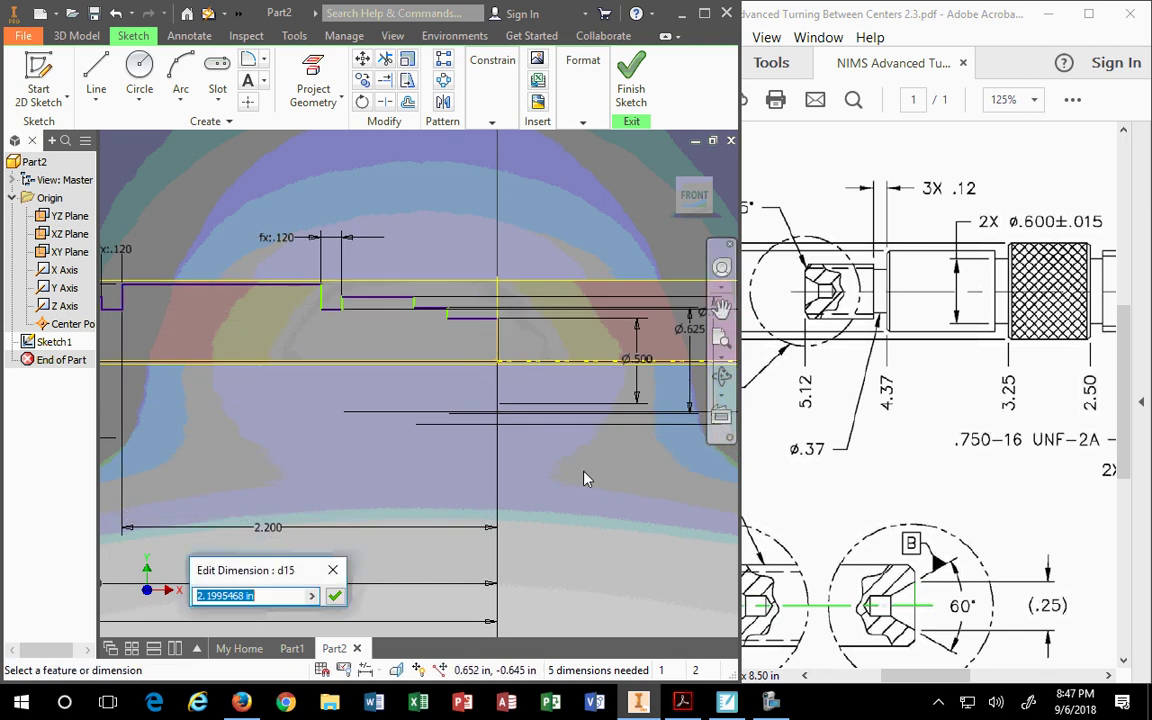
text(3.25)
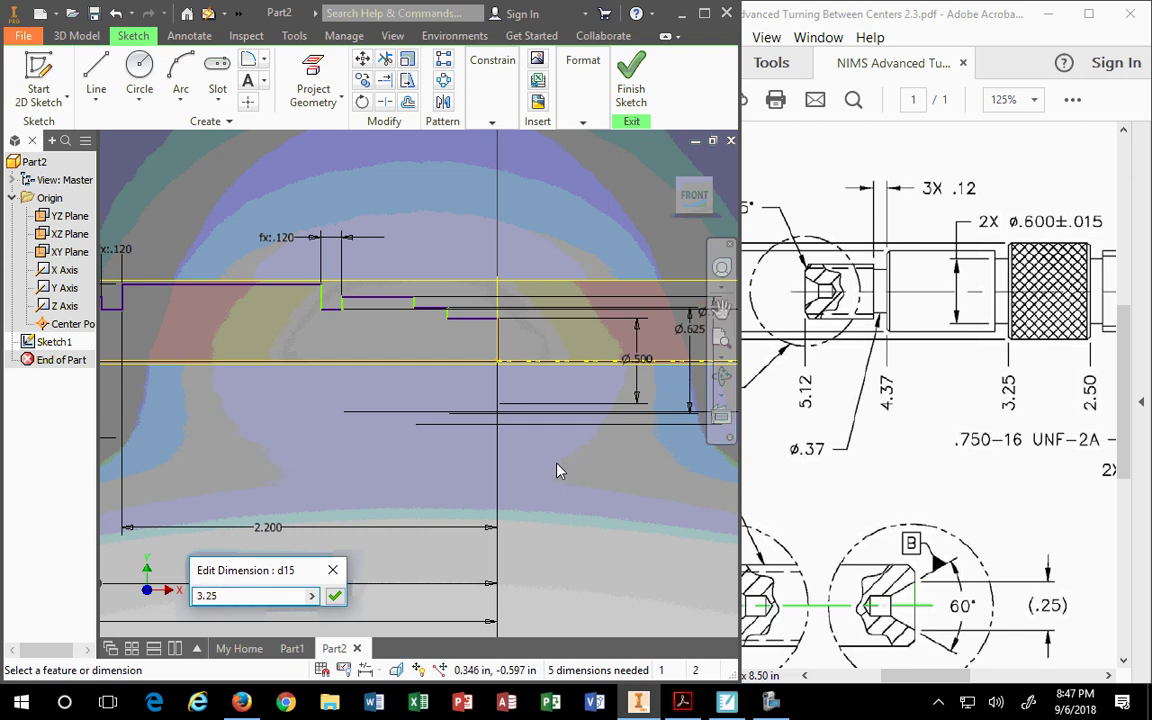
key(Return)
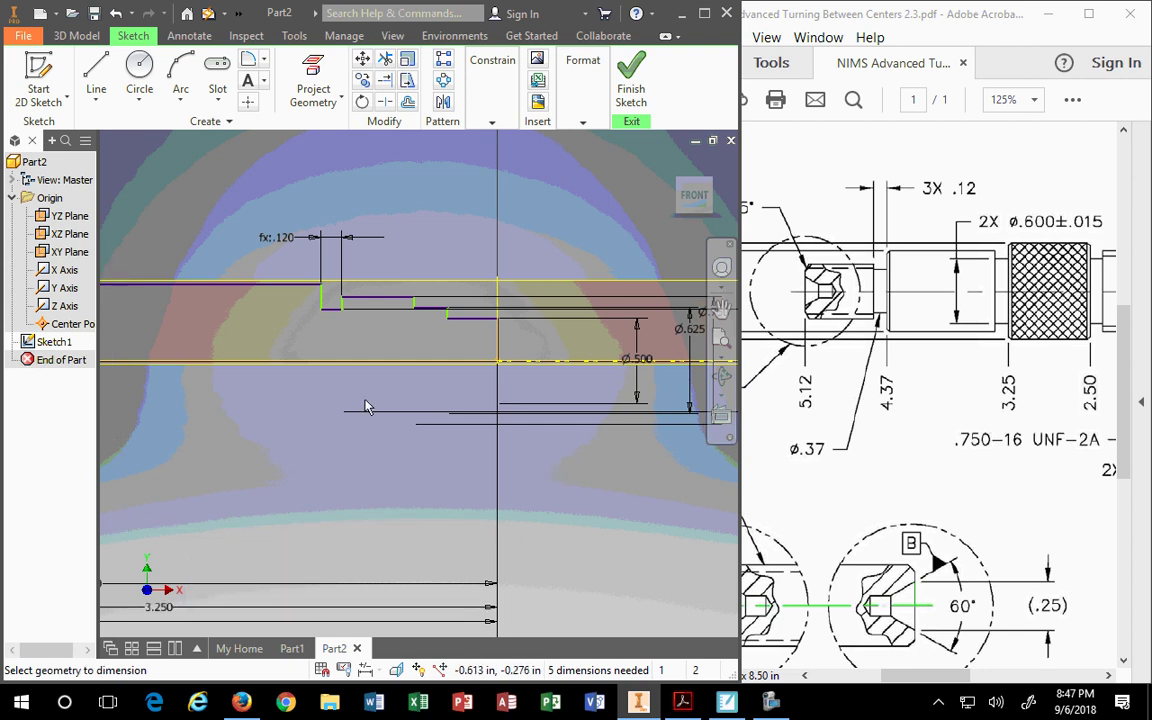
- Reopen the 3.250 length dimension to verify its value
scroll(355, 410, up, 4)
scroll(380, 393, down, 3)
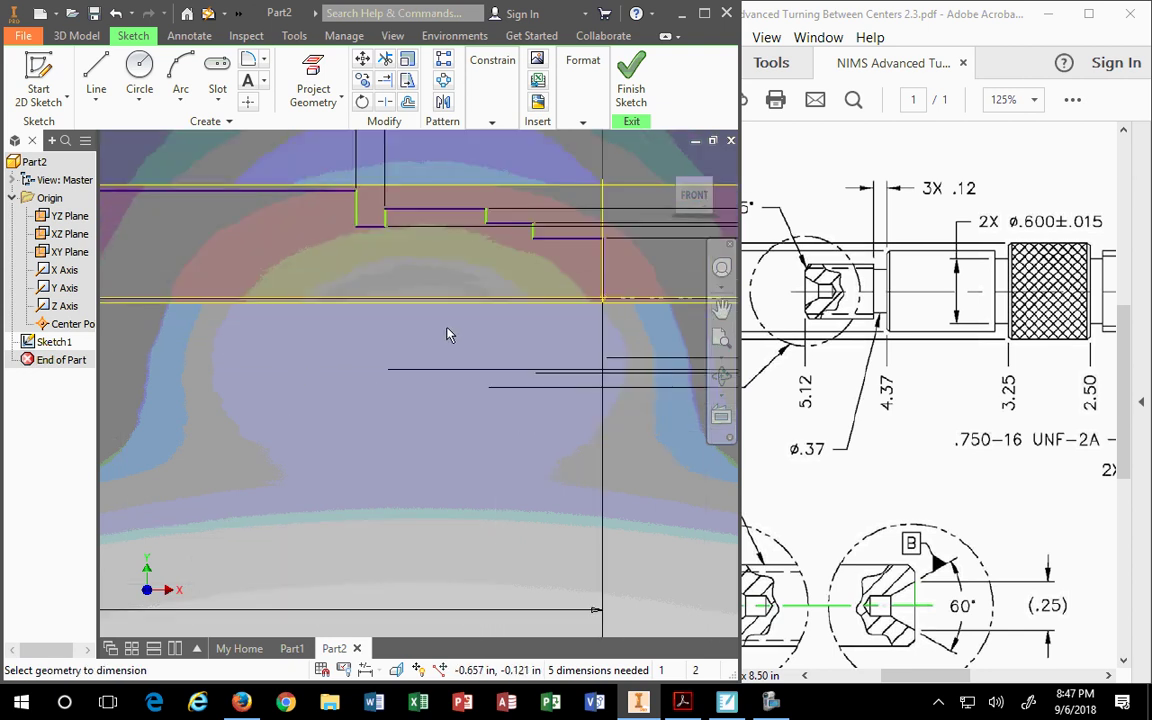
middle_drag(445, 337, 385, 437)
scroll(383, 437, down, 2)
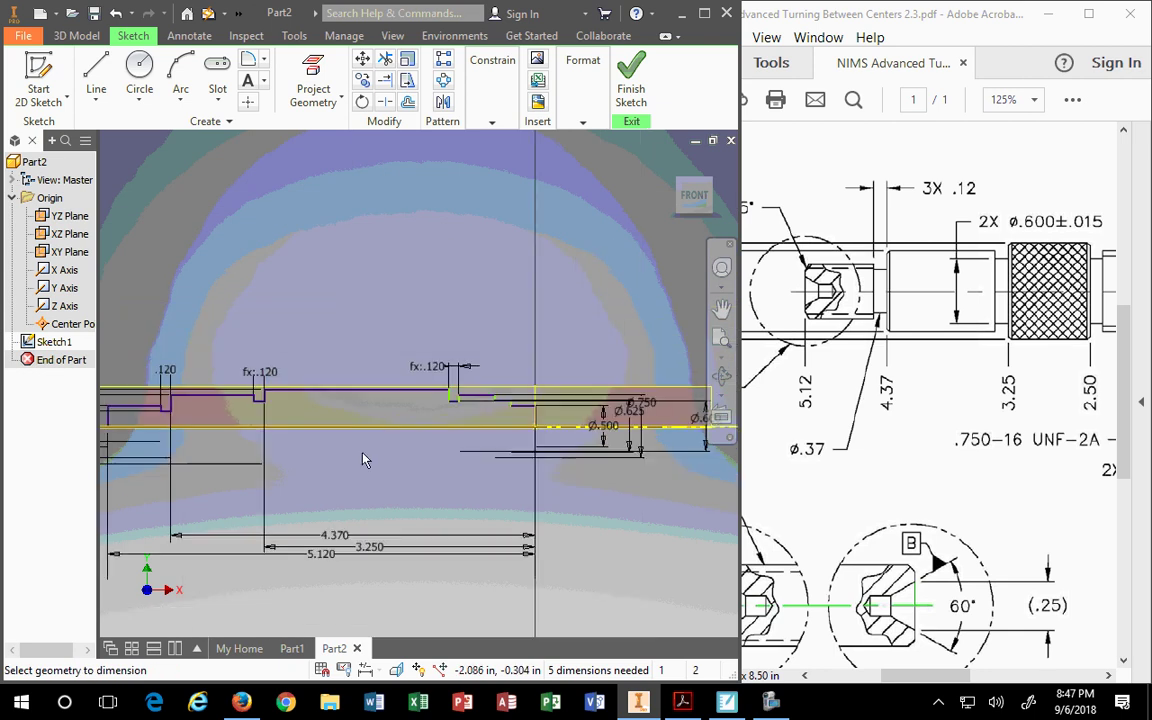
middle_drag(375, 450, 517, 426)
click(517, 525)
- Stack the 3.250, 4.370 and 5.120 length dimensions in order below the profile
click(579, 565)
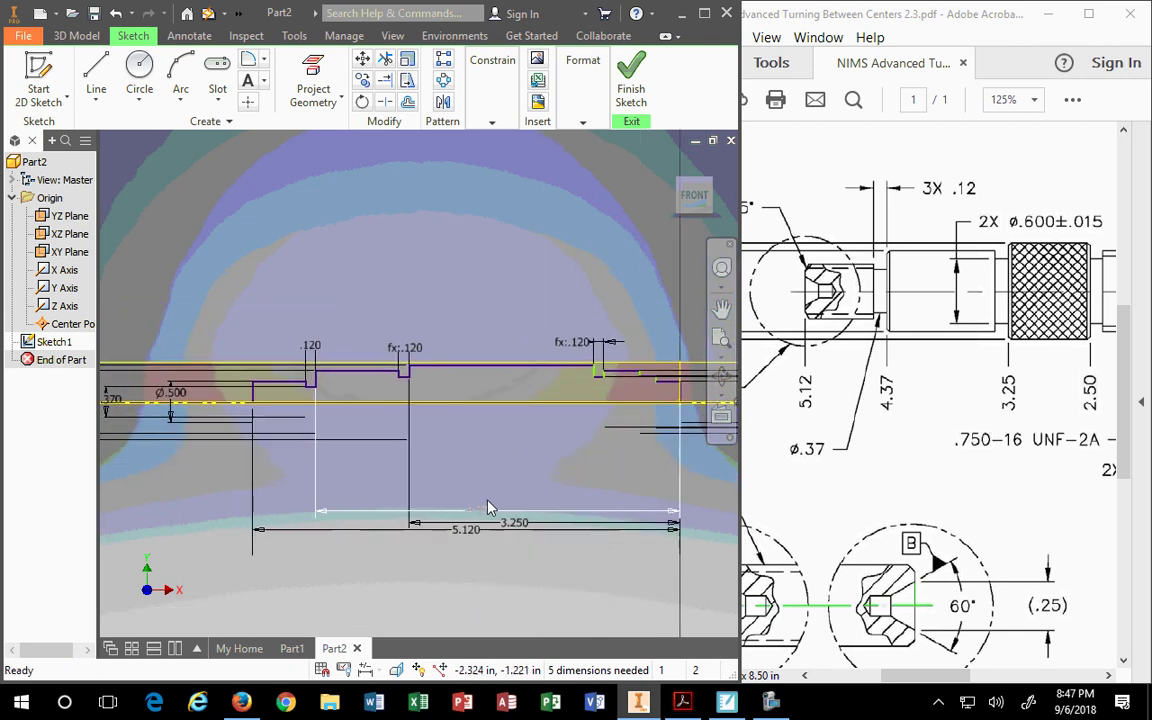
drag(510, 522, 515, 487)
drag(475, 532, 483, 558)
click(808, 400)
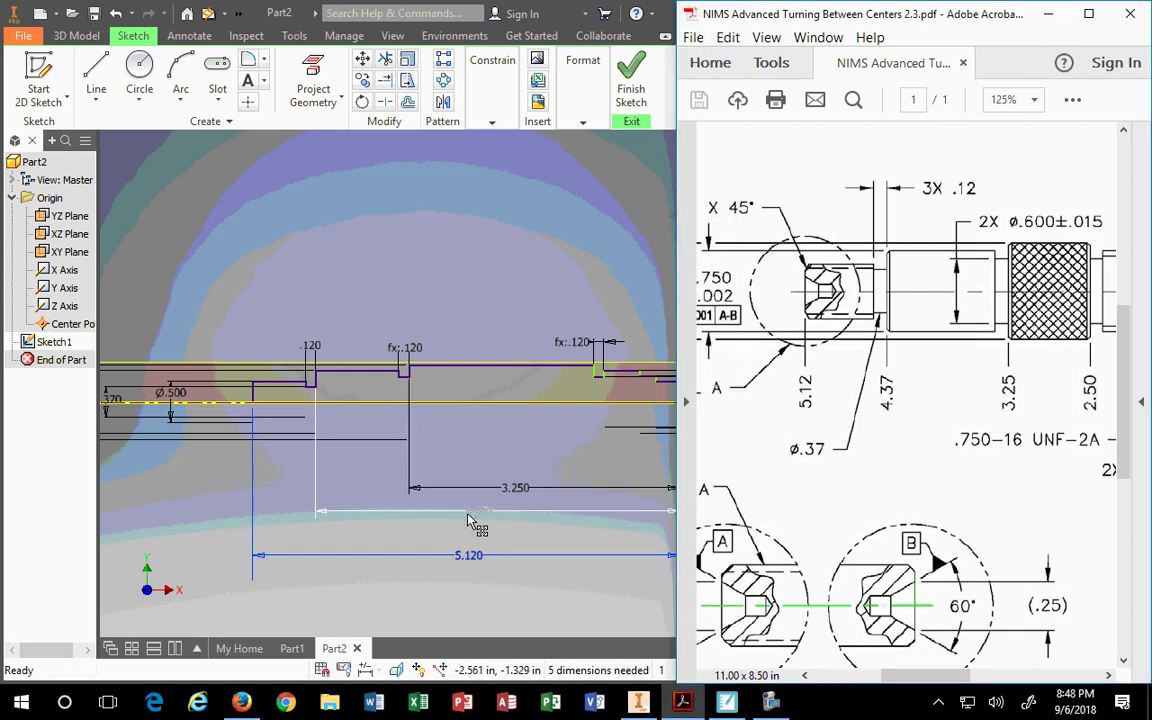
mouse_move(480, 511)
mouse_down()
mouse_move(483, 530)
mouse_move(478, 451)
mouse_move(480, 501)
mouse_up()
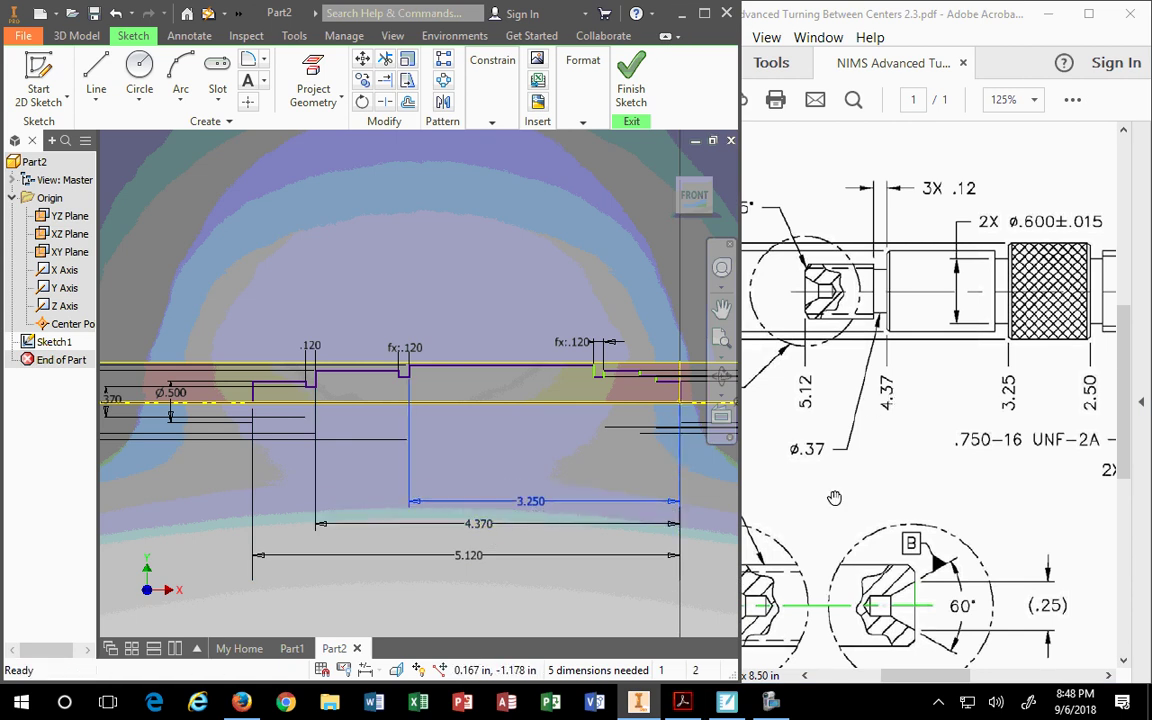
click(1016, 403)
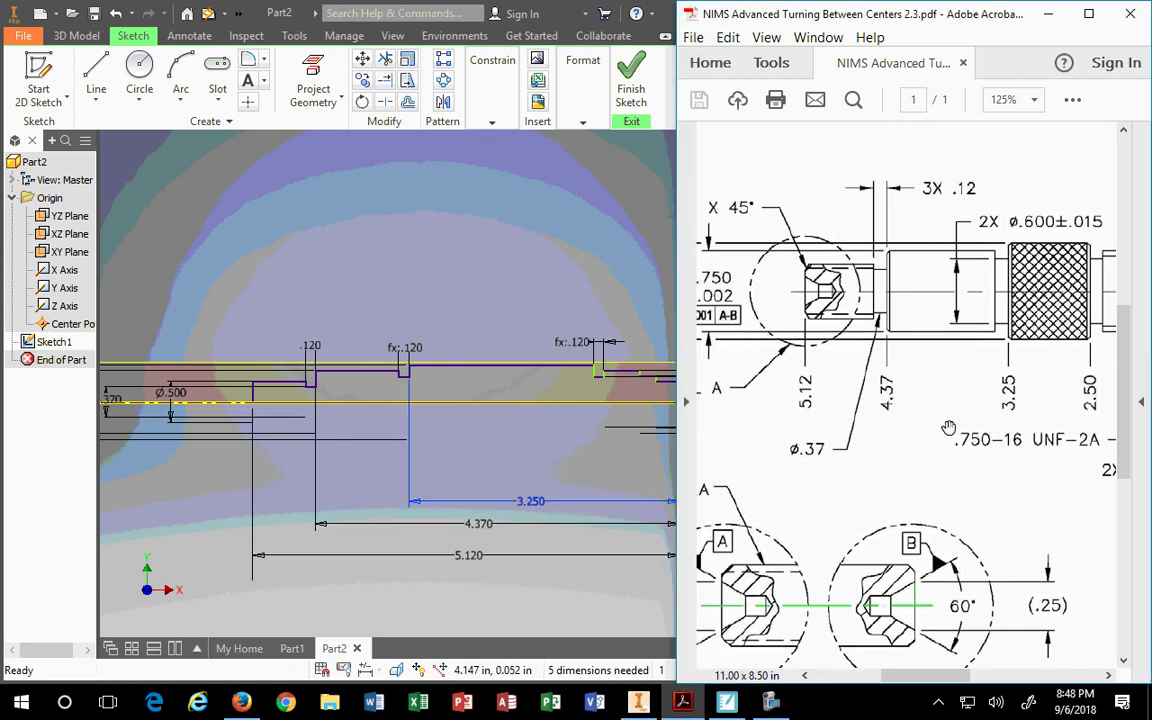
scroll(815, 324, right, 5)
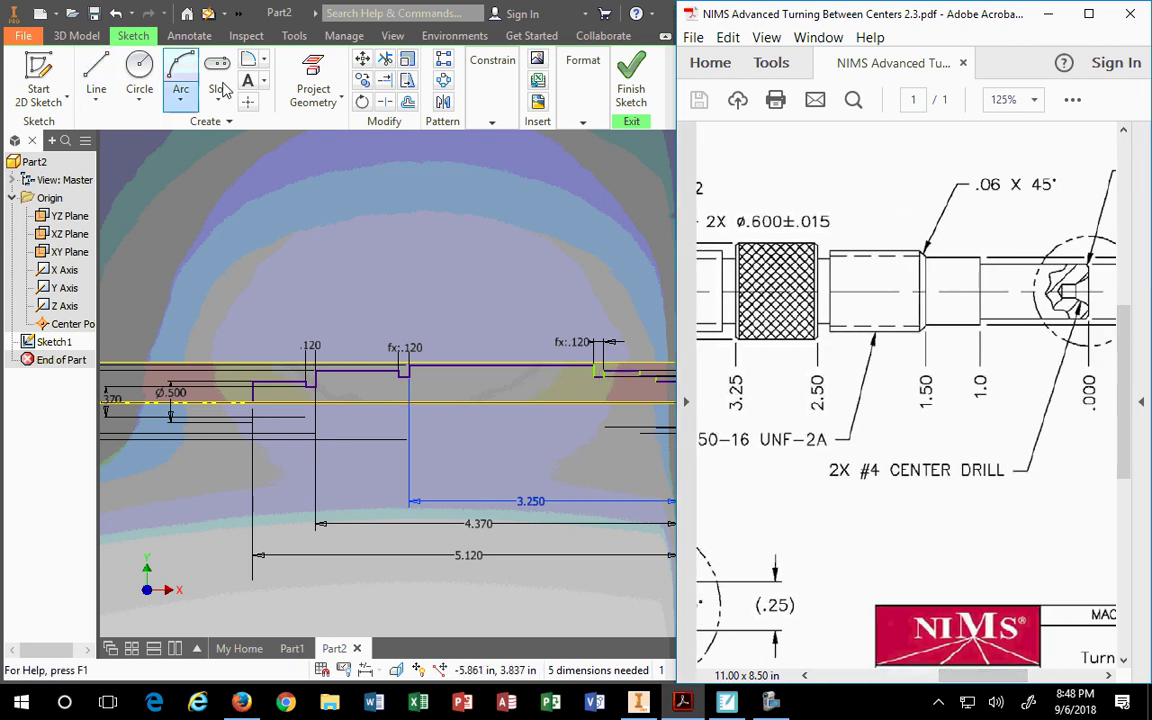
- Add a 2.500 length dimension from the short step edge to the right end
click(492, 80)
click(487, 160)
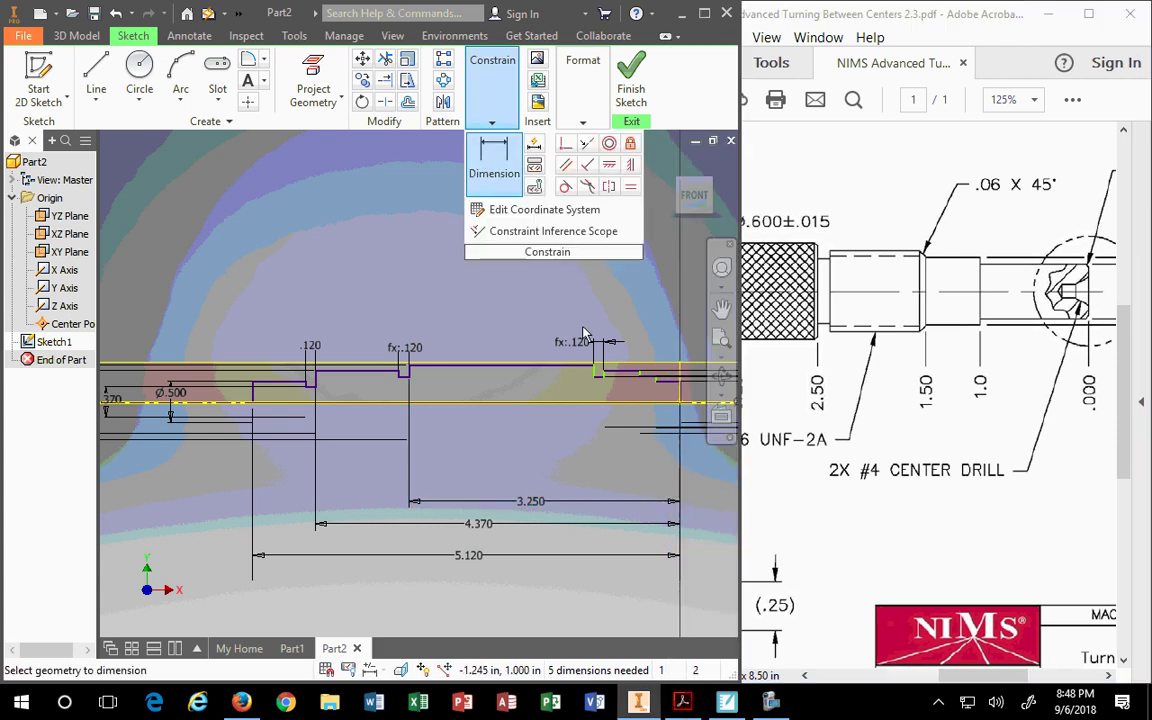
scroll(597, 377, up, 3)
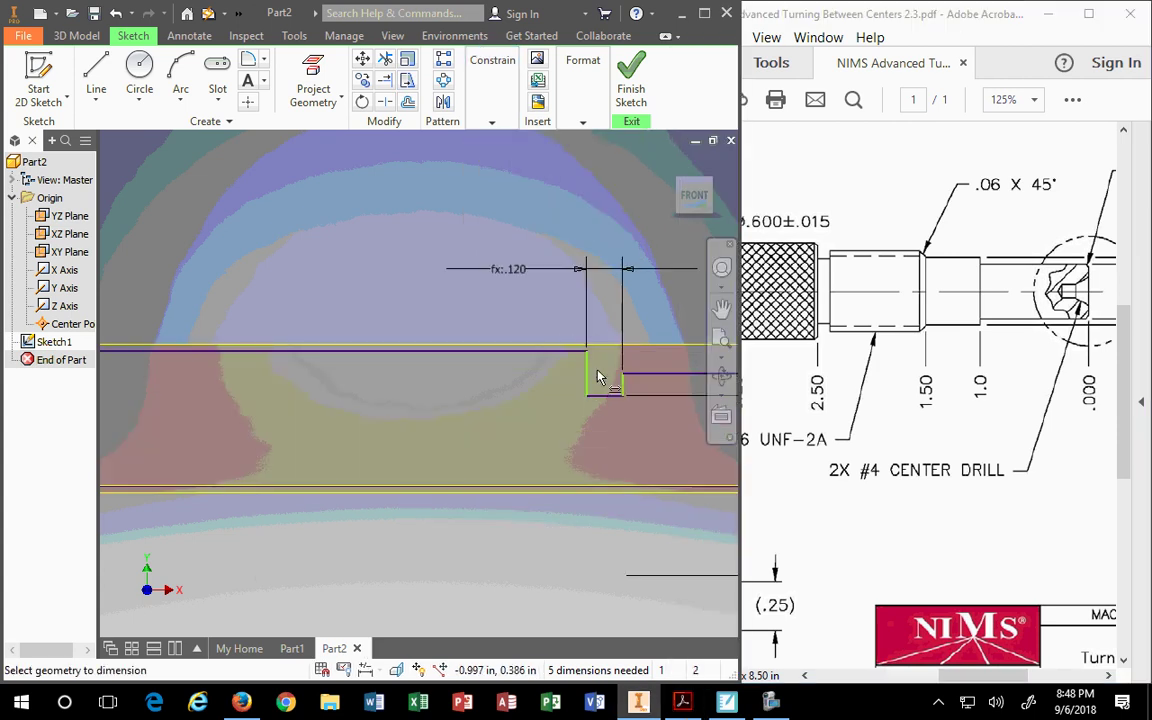
click(589, 384)
scroll(590, 383, down, 2)
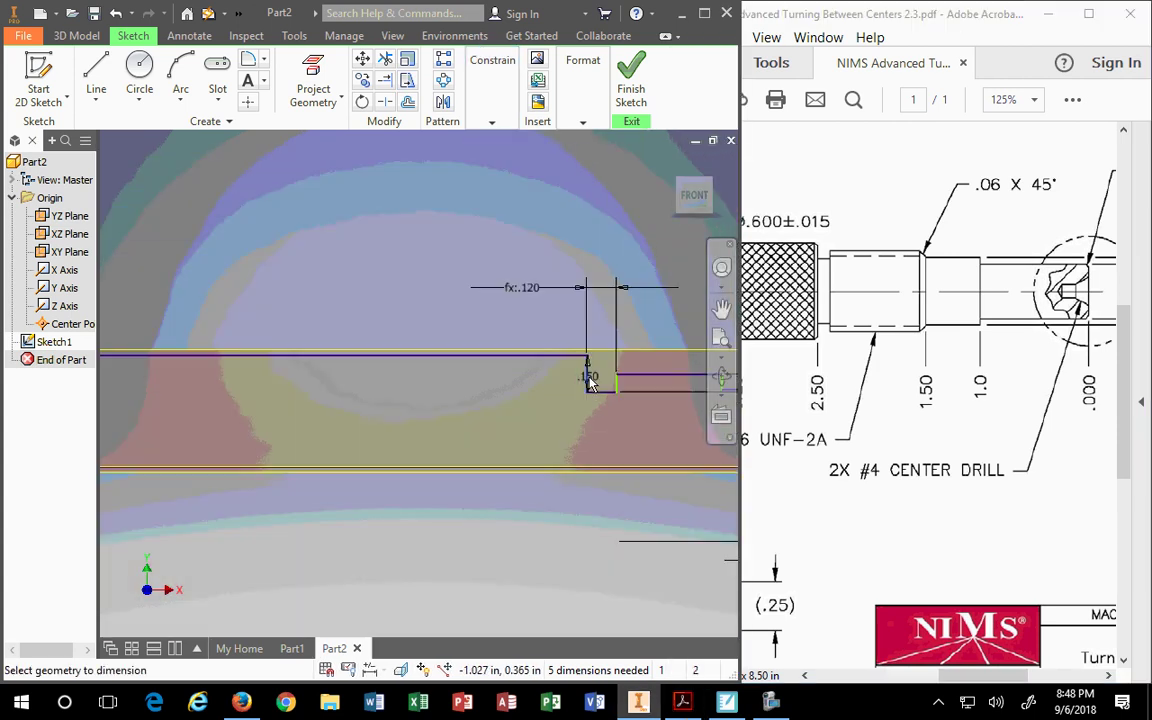
scroll(590, 383, down, 5)
scroll(597, 385, up, 4)
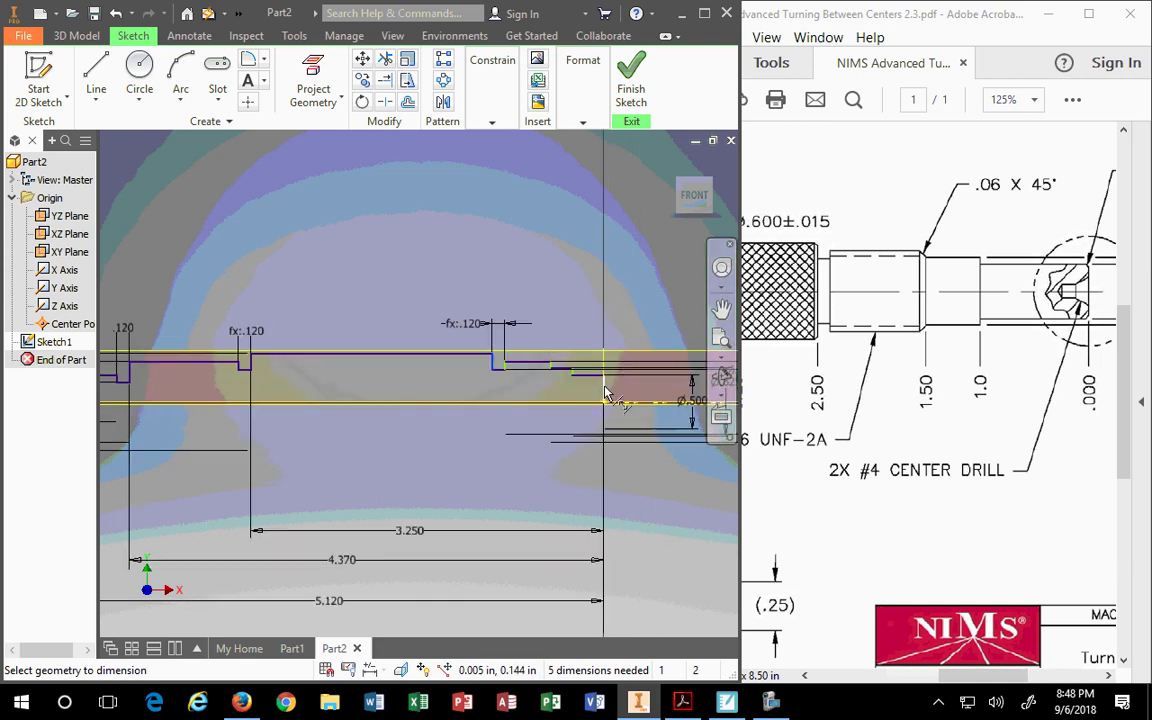
click(604, 392)
click(542, 510)
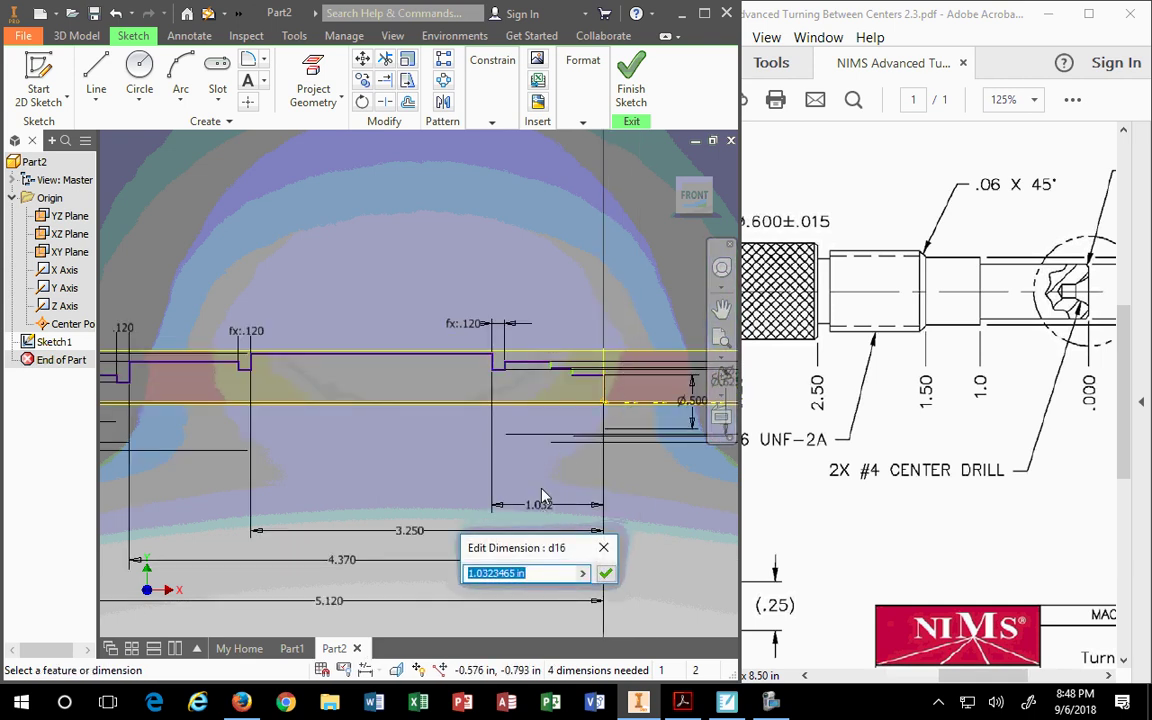
text(2.5)
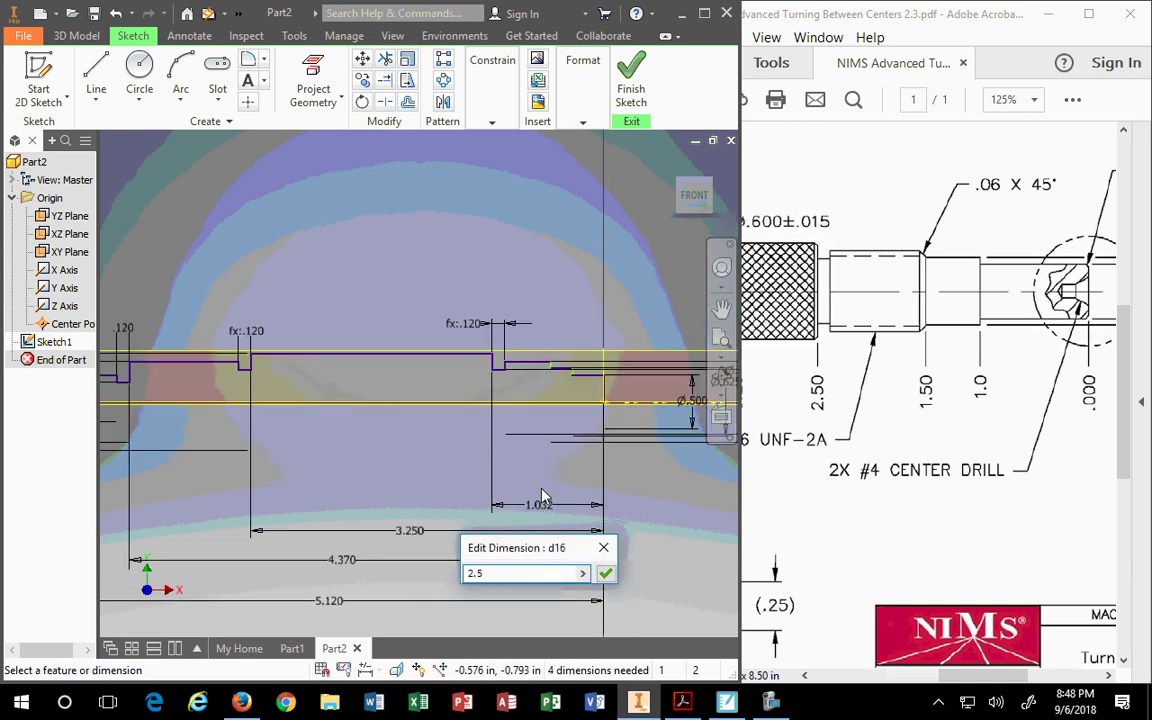
key(Return)
- Confirm the 2.500 dimension and move it above the 3.250 one
scroll(555, 467, up, 3)
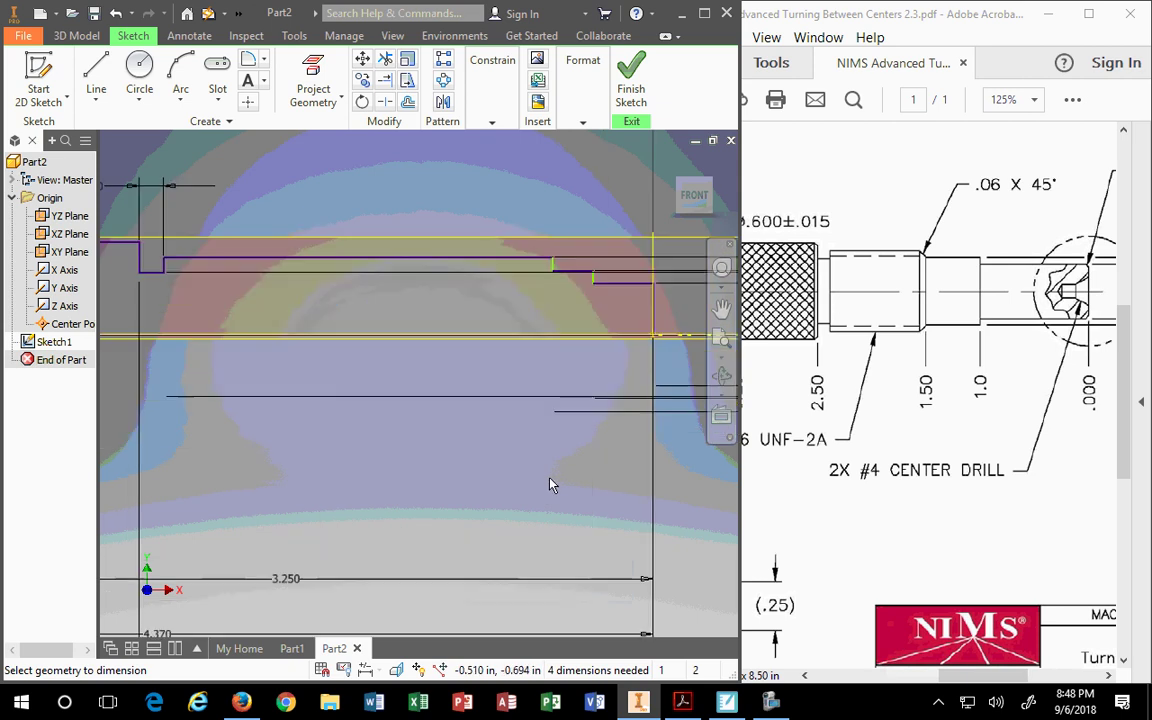
scroll(555, 467, down, 2)
click(405, 500)
click(489, 595)
key(Return)
drag(491, 594, 503, 491)
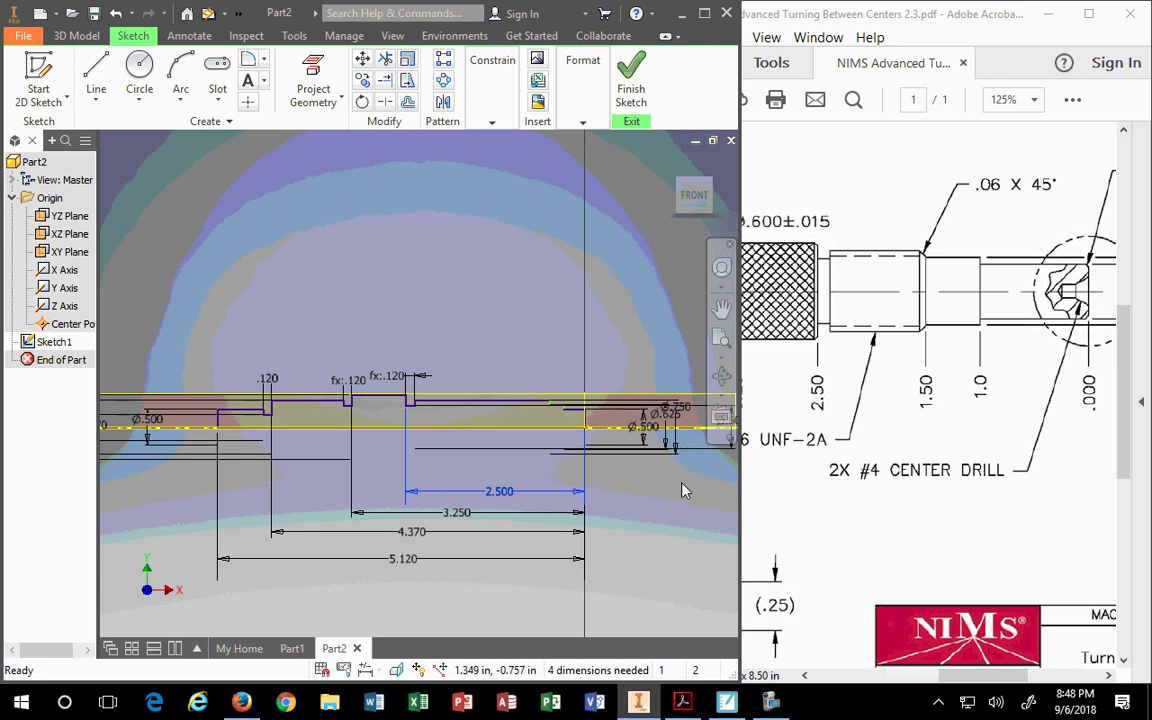
scroll(508, 377, down, 3)
scroll(585, 417, up, 6)
- Add a 1.500 length between two vertical step lines, stacked above 2.500
middle_drag(619, 433, 425, 322)
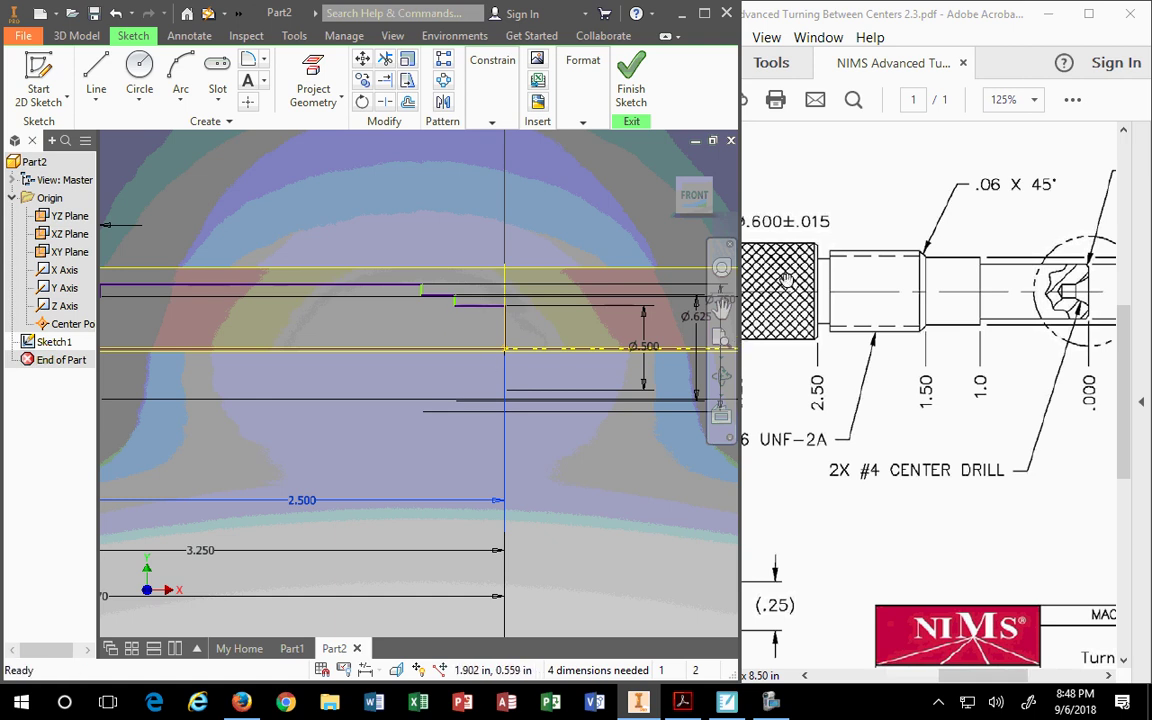
click(492, 90)
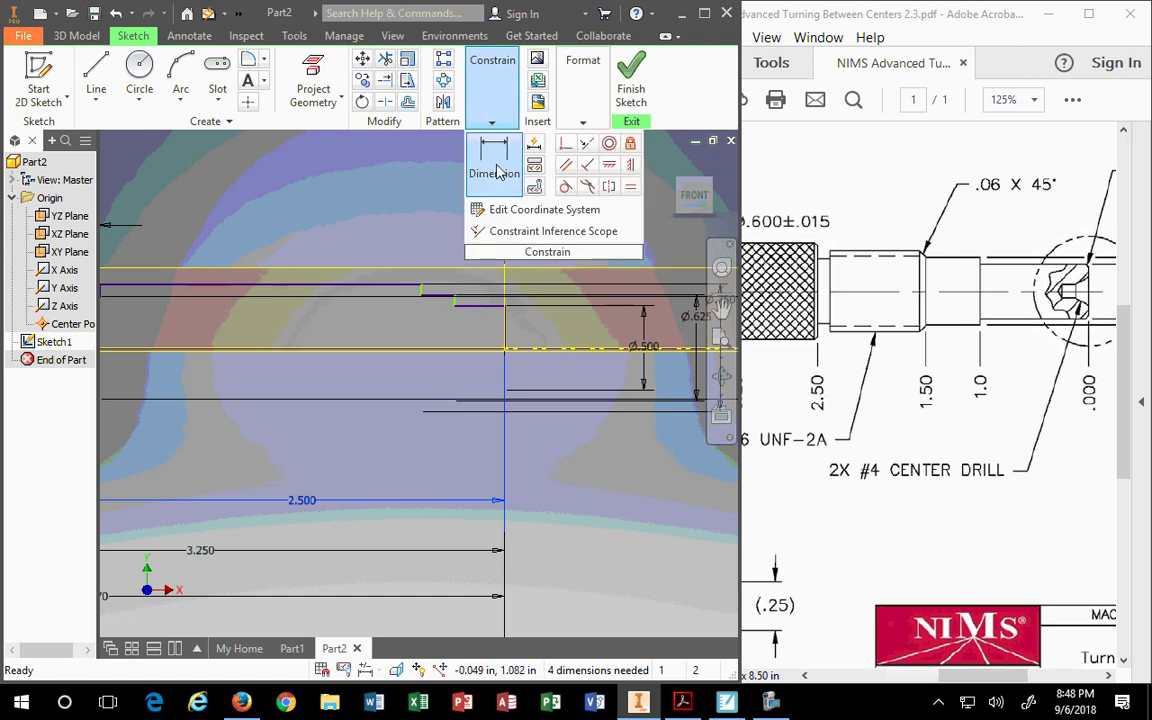
click(497, 165)
click(424, 294)
click(505, 334)
click(455, 457)
click(456, 455)
text(1.5)
key(Return)
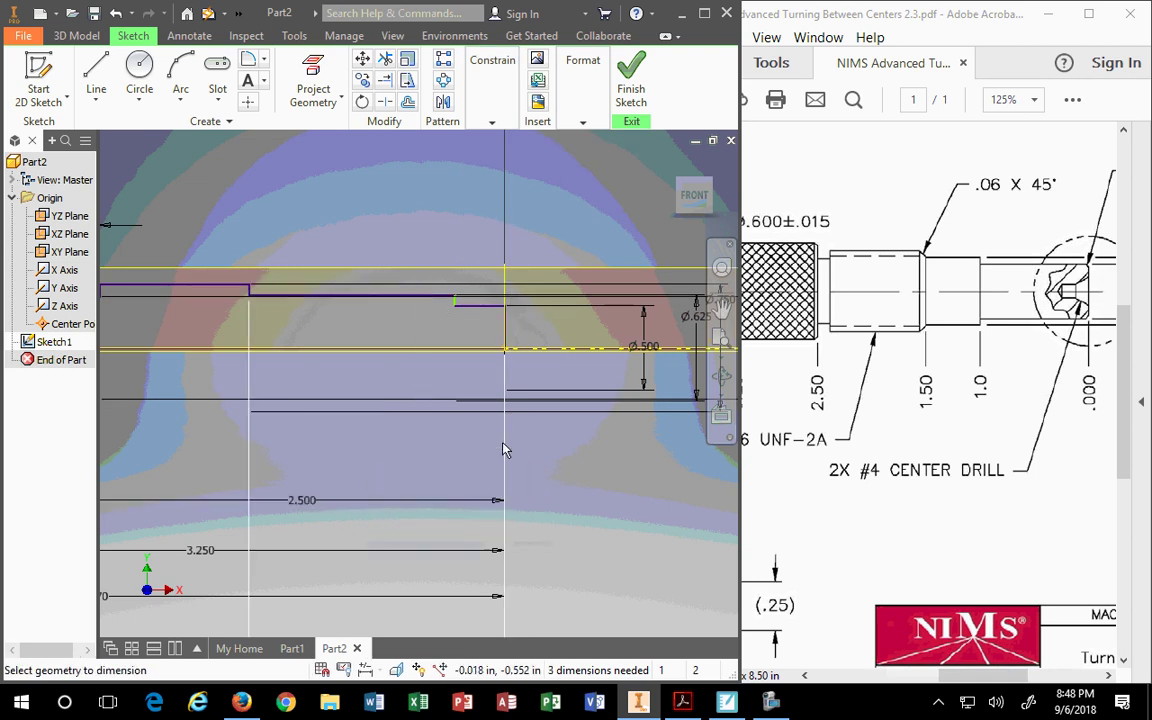
scroll(462, 490, down, 3)
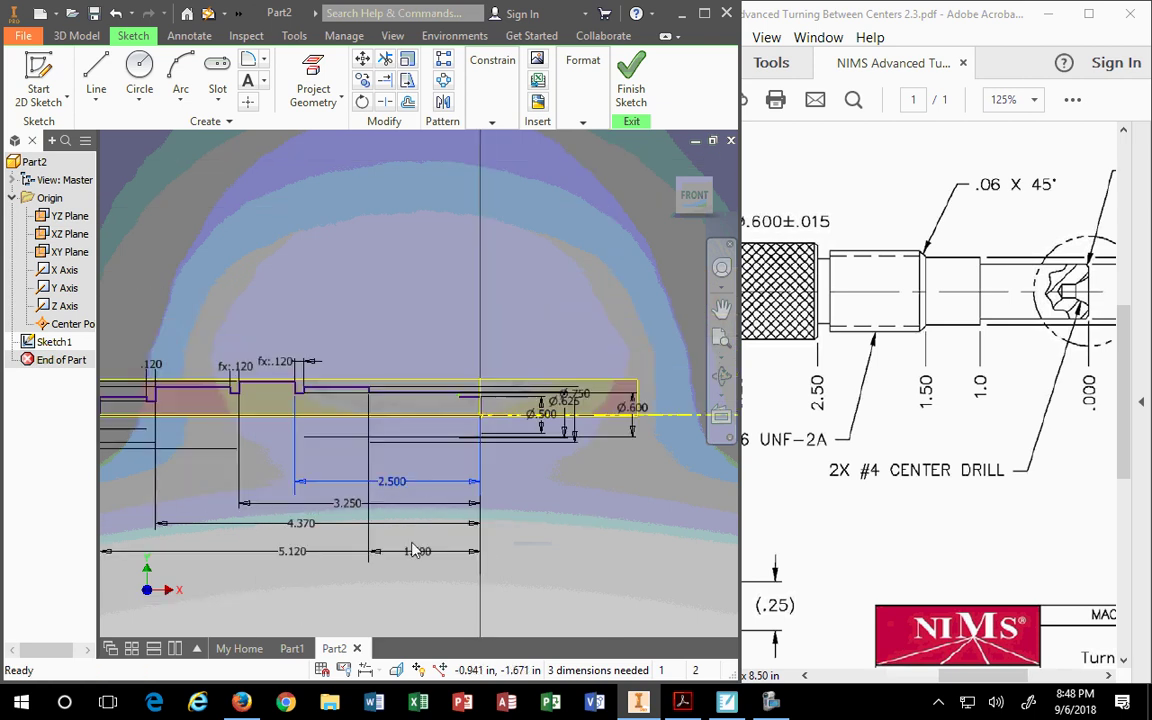
drag(418, 552, 428, 466)
- Add a 1.000 length dimension at the short step edge near the right end
scroll(460, 450, down, 2)
scroll(470, 450, up, 3)
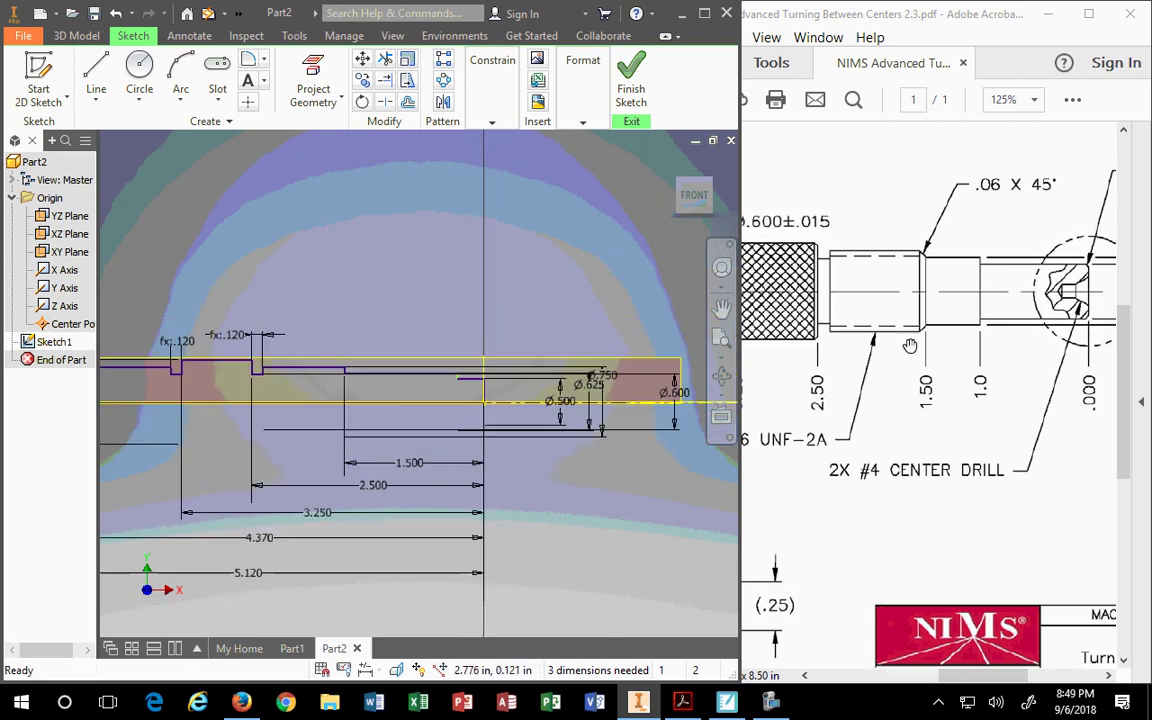
click(470, 72)
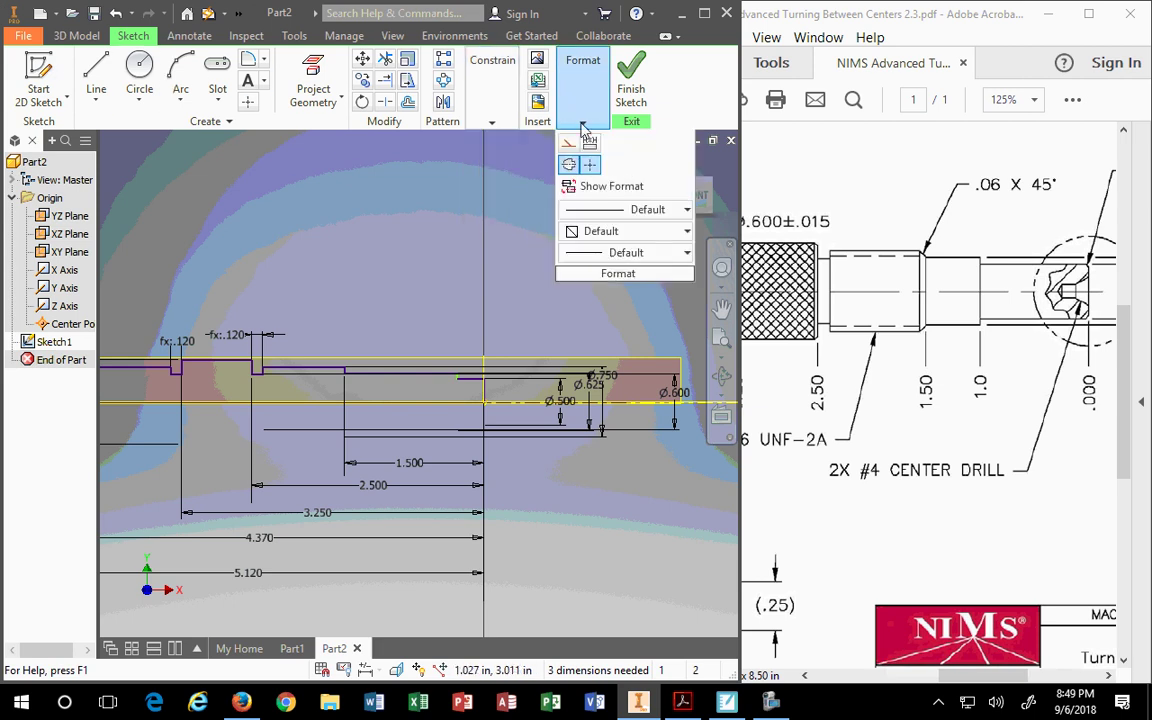
click(494, 148)
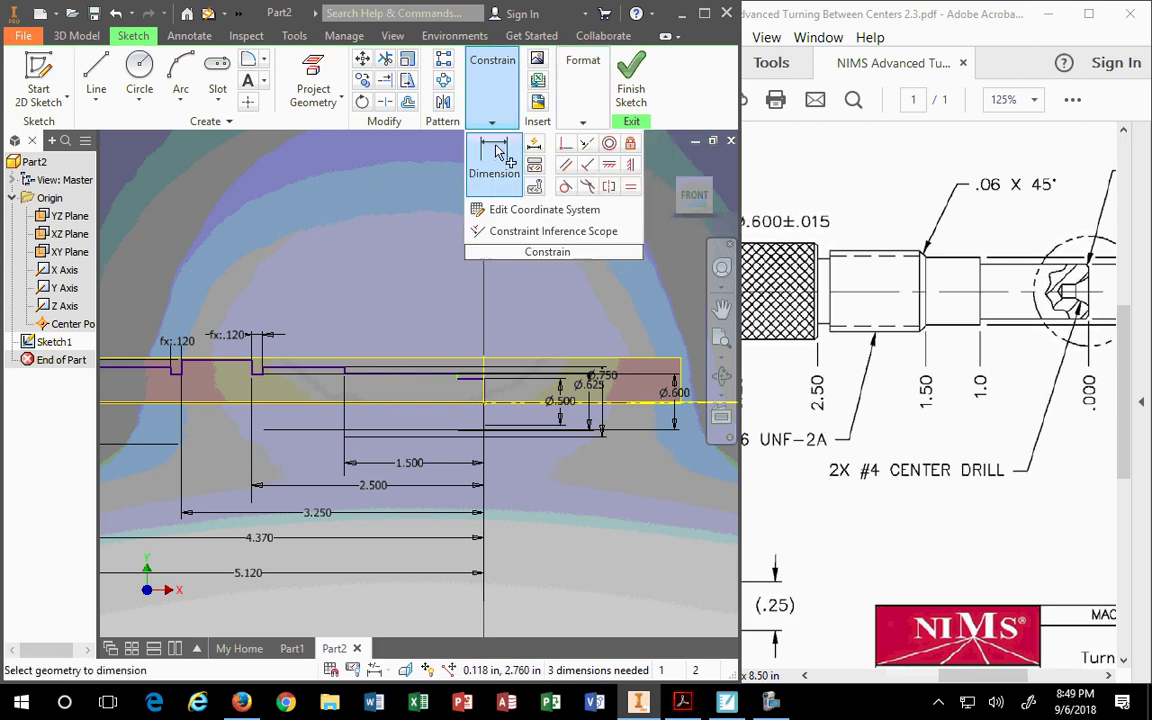
scroll(440, 370, up, 4)
scroll(521, 450, up, 2)
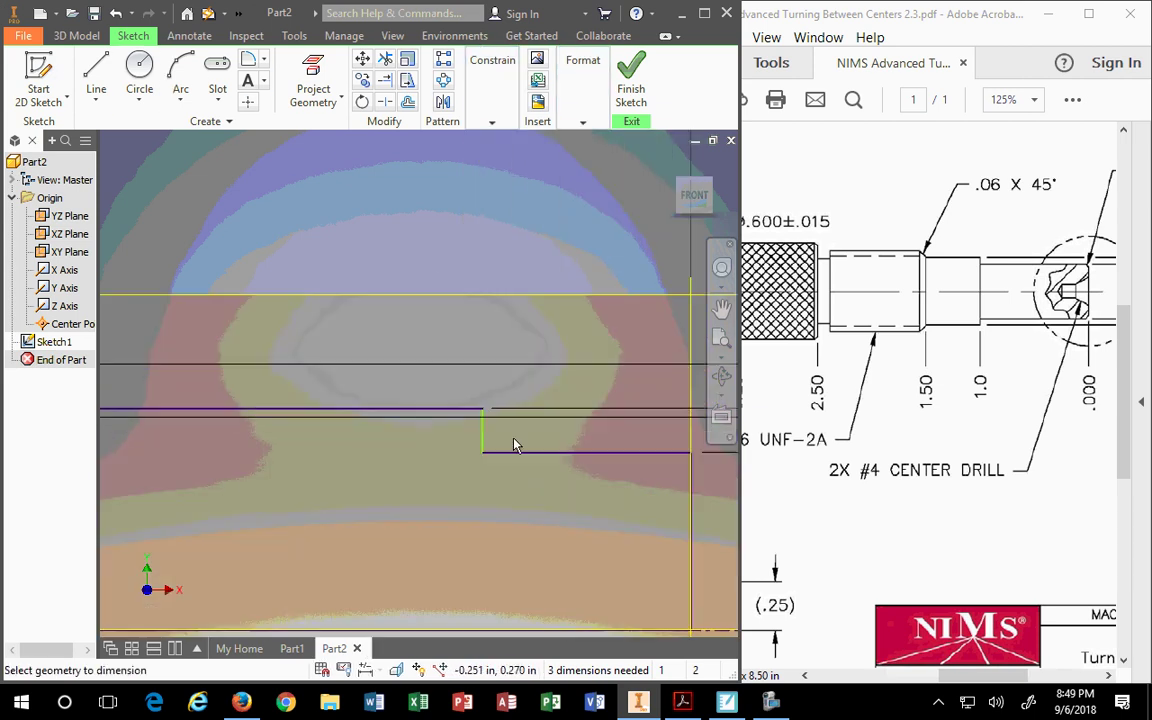
click(482, 437)
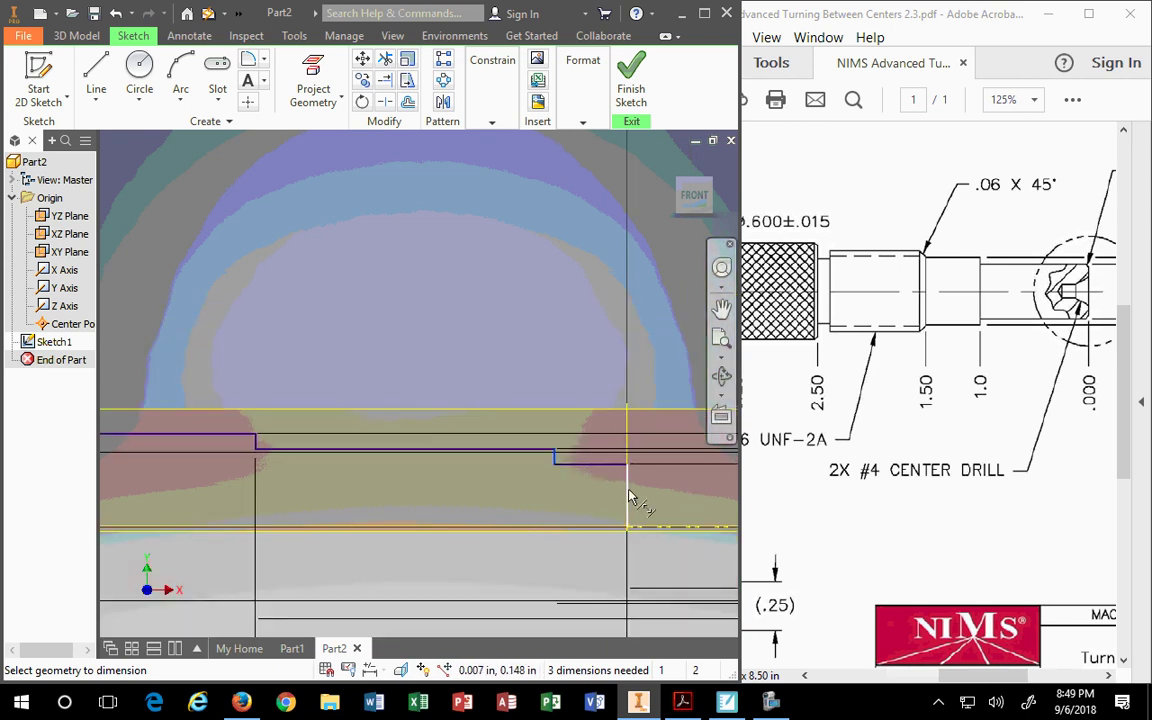
scroll(606, 520, down, 4)
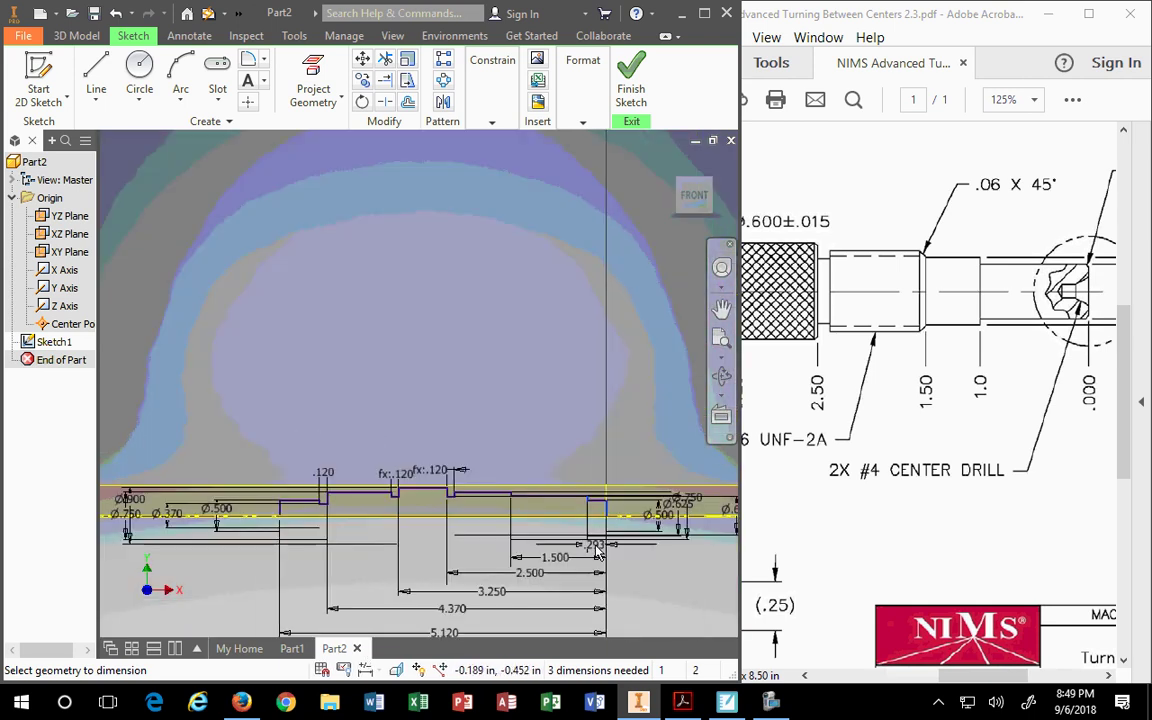
scroll(598, 525, down, 2)
scroll(592, 538, up, 6)
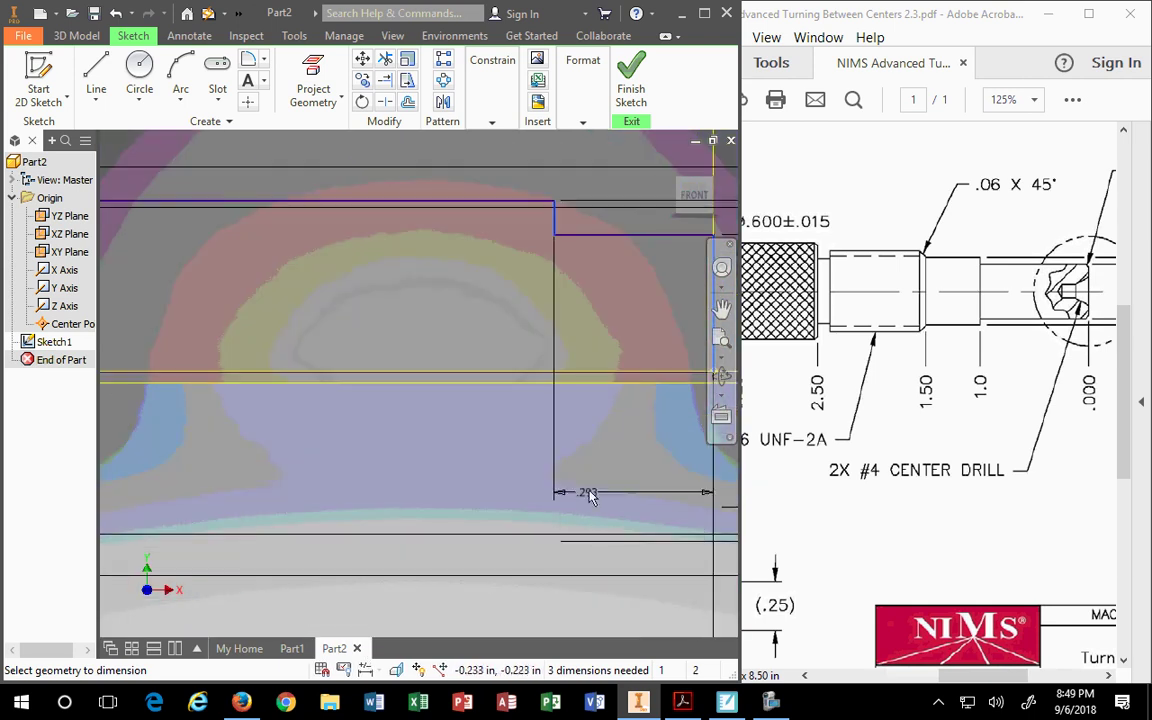
click(604, 479)
text(1)
key(Return)
- Confirm the 1.000 dimension and stack it above 1.500
scroll(645, 438, down, 3)
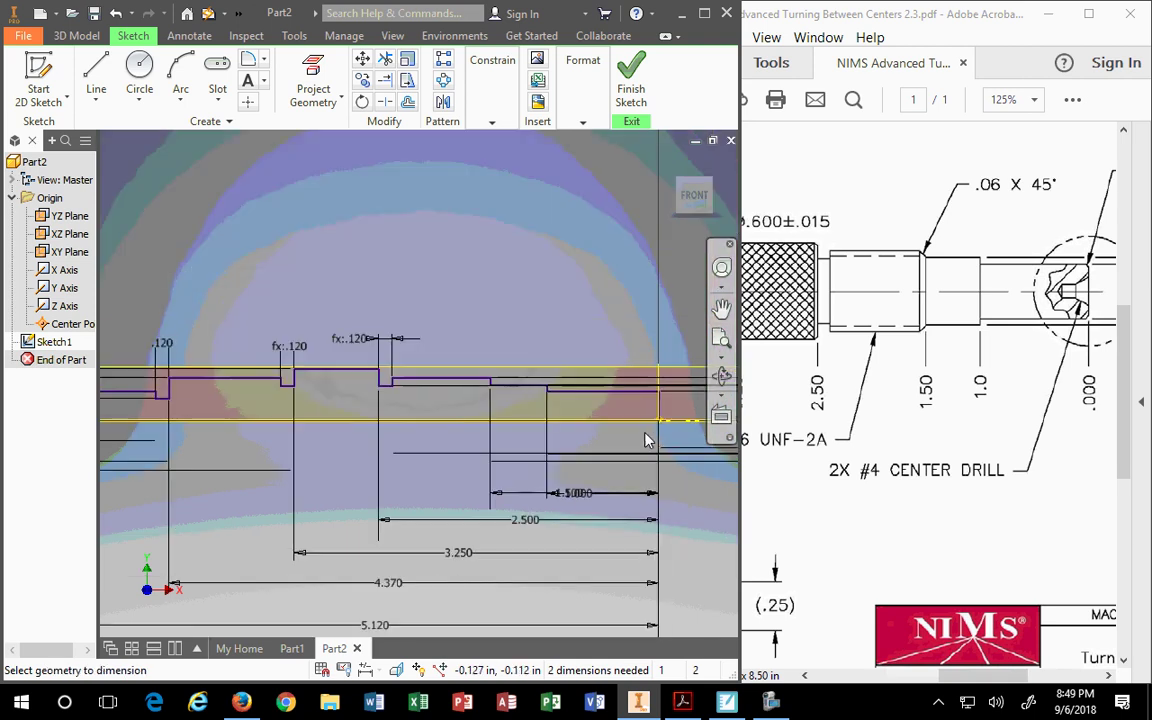
double_click(583, 500)
key(Return)
mouse_move(586, 497)
mouse_down()
mouse_move(592, 472)
mouse_move(601, 481)
mouse_up()
scroll(600, 478, up, 3)
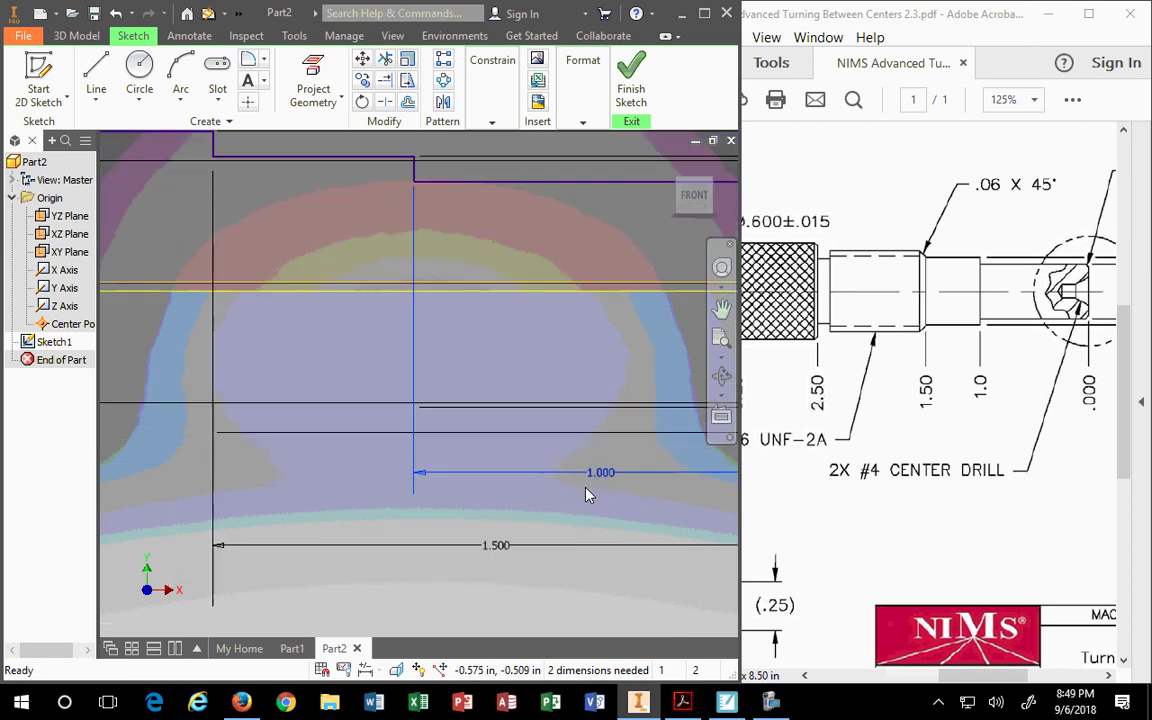
scroll(586, 491, down, 6)
scroll(540, 500, up, 4)
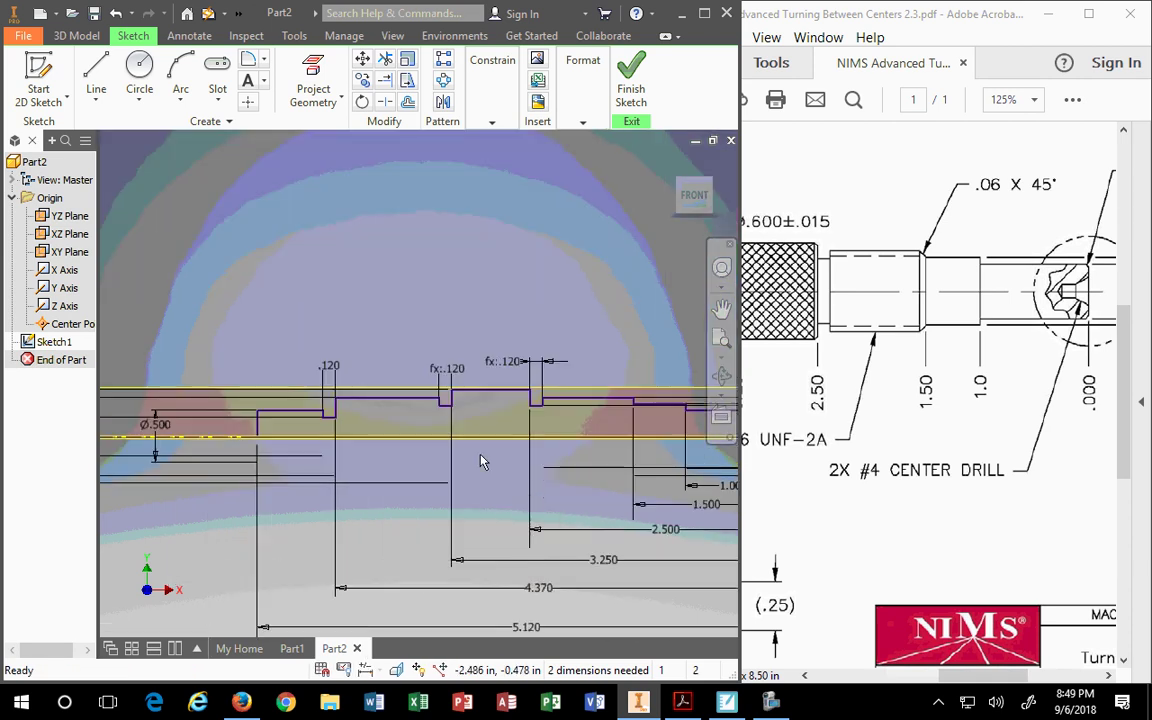
middle_drag(507, 442, 443, 358)
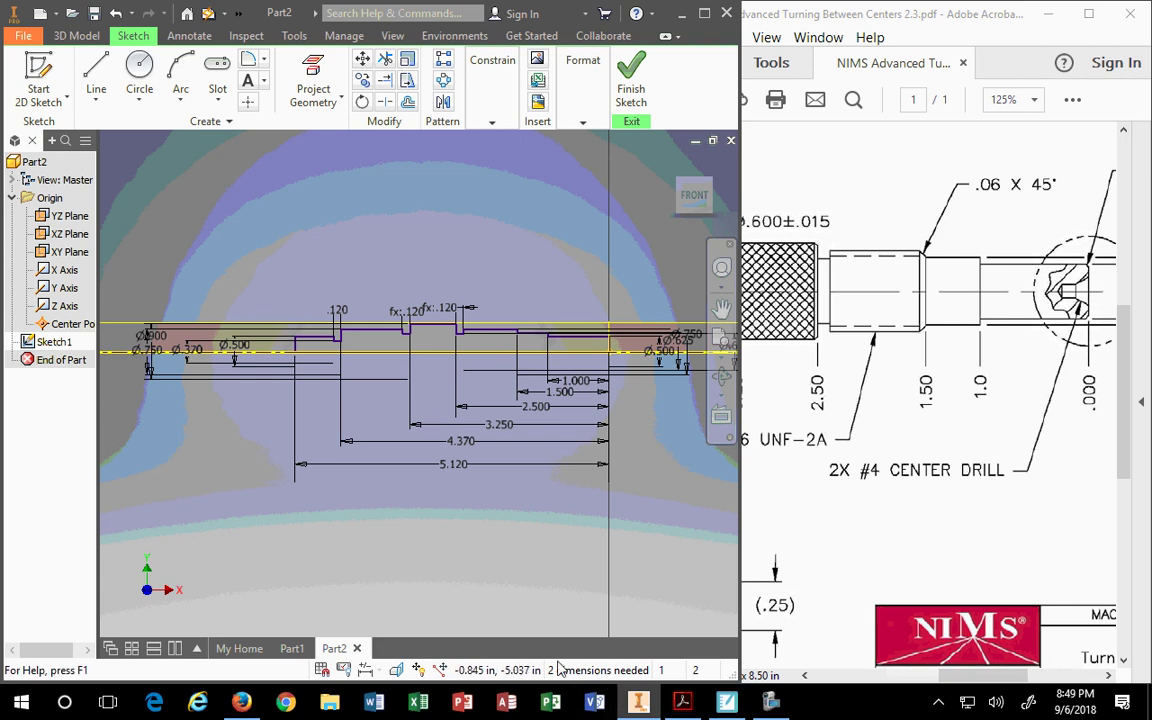
mouse_move(605, 160)
shift+middle_down()
mouse_move(672, 170)
mouse_move(514, 470)
shift+middle_up()
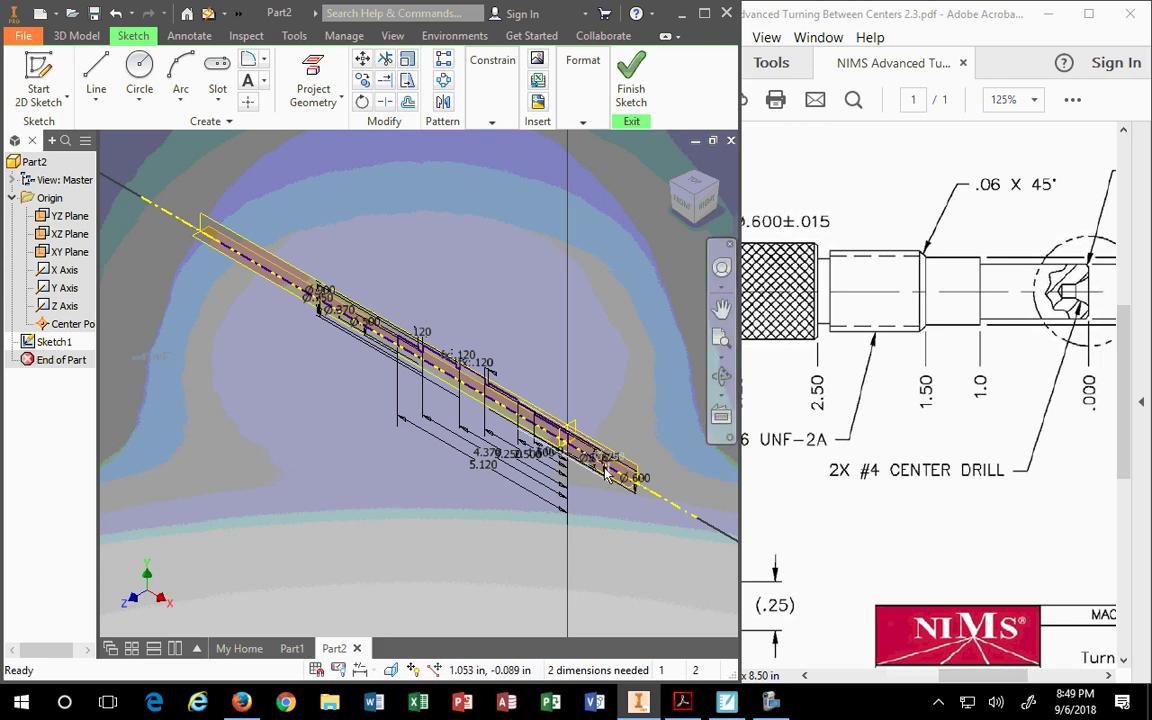
scroll(610, 480, up, 2)
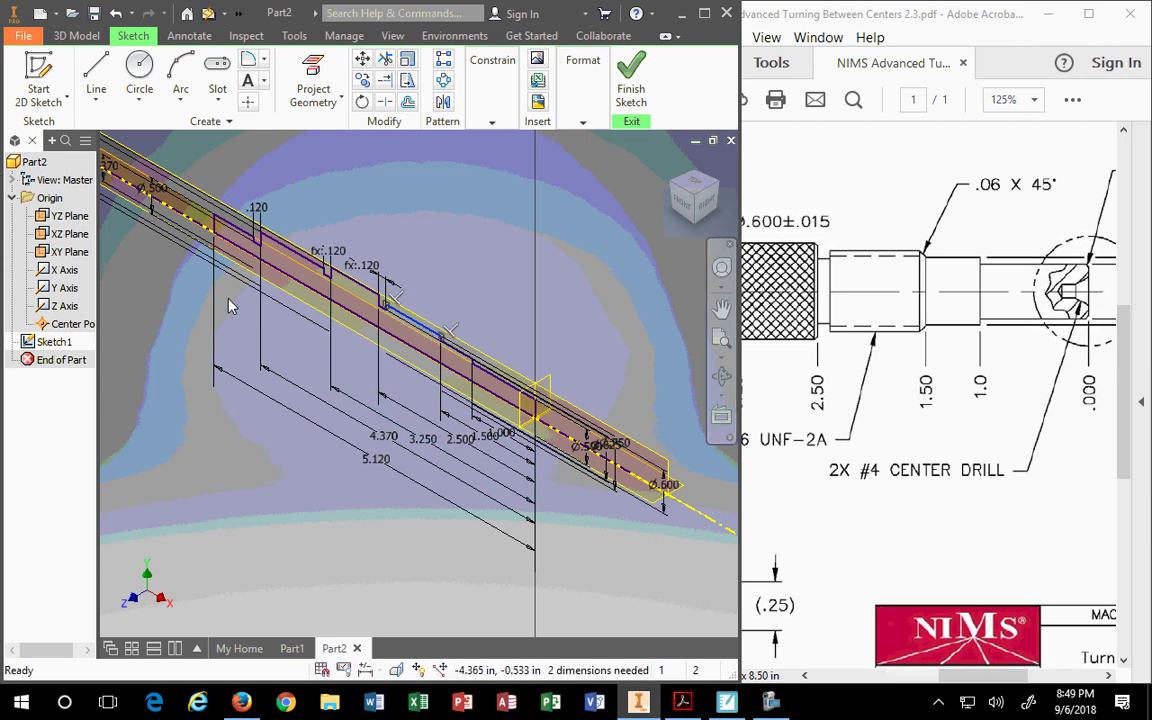
scroll(208, 230, up, 3)
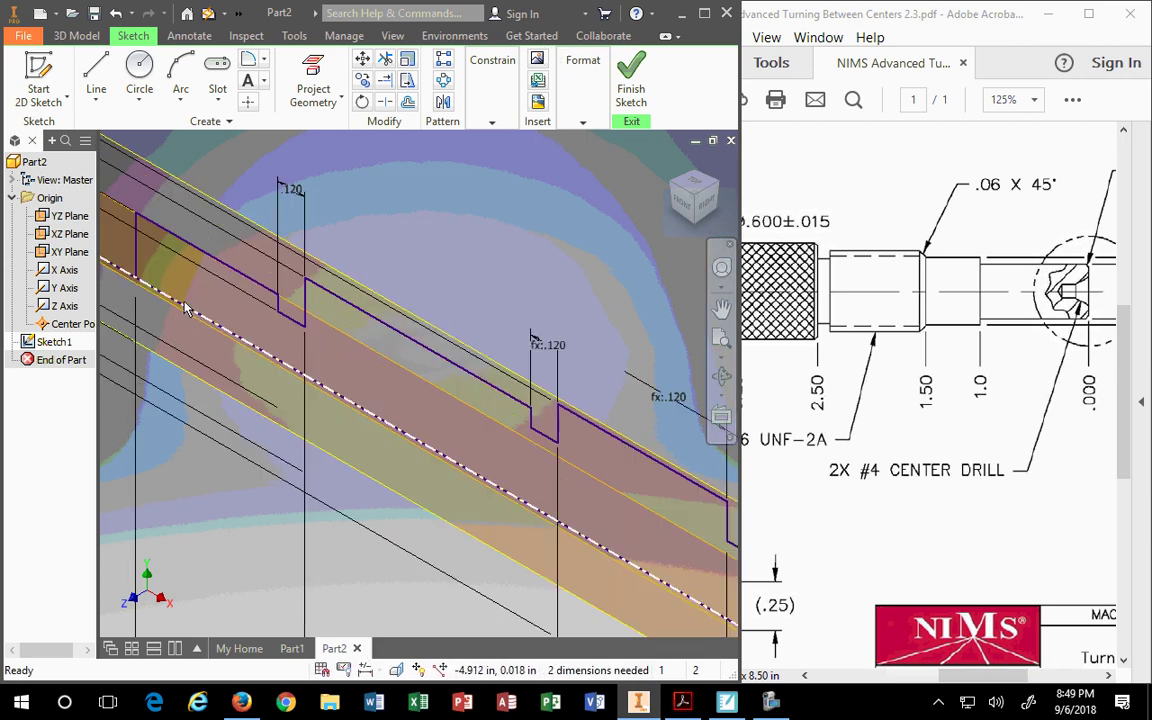
scroll(185, 311, down, 3)
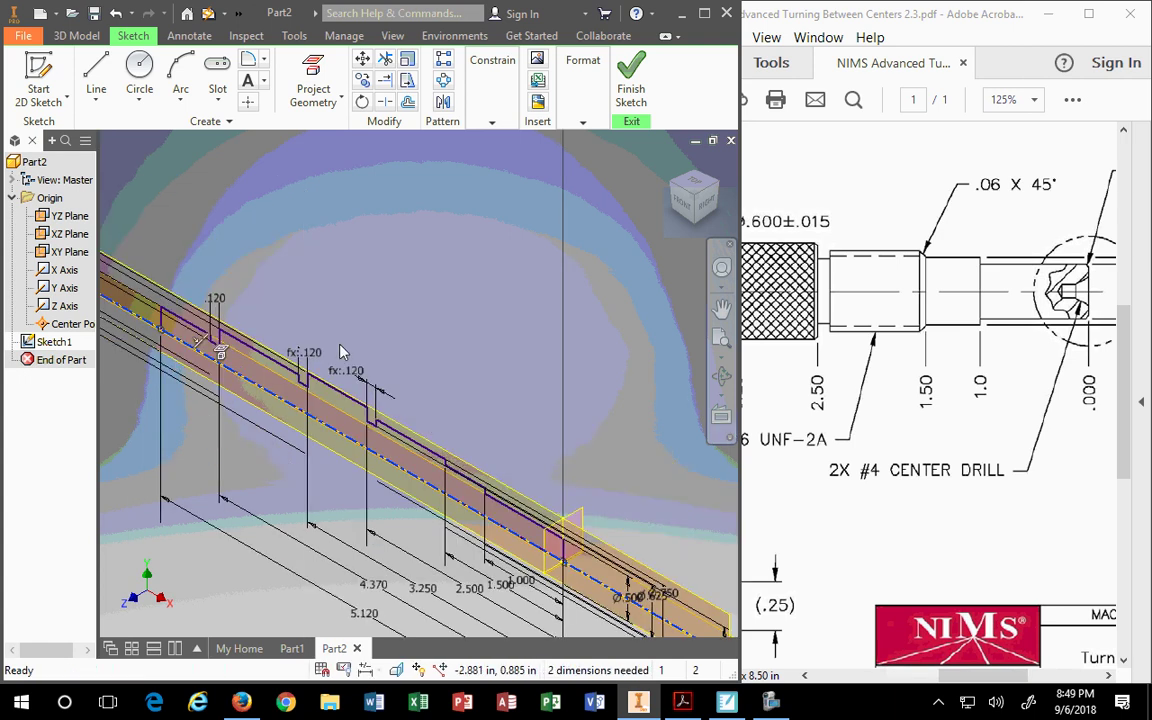
scroll(428, 535, down, 3)
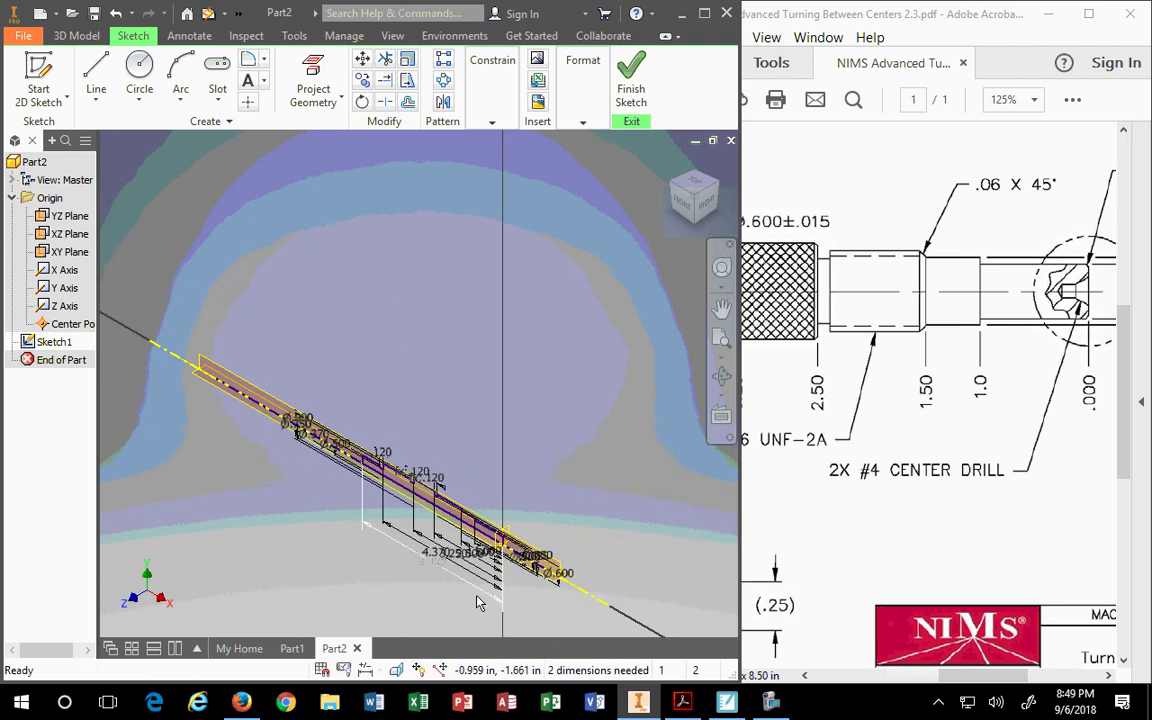
scroll(580, 470, up, 4)
scroll(580, 470, up, 3)
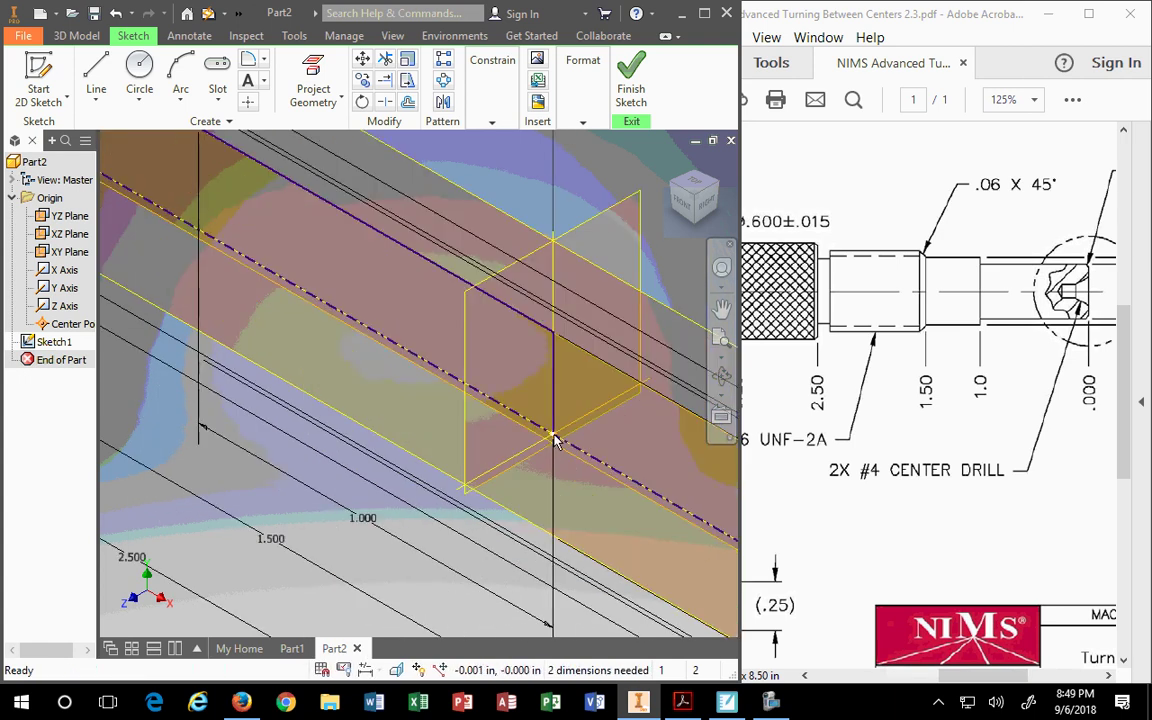
scroll(598, 455, down, 4)
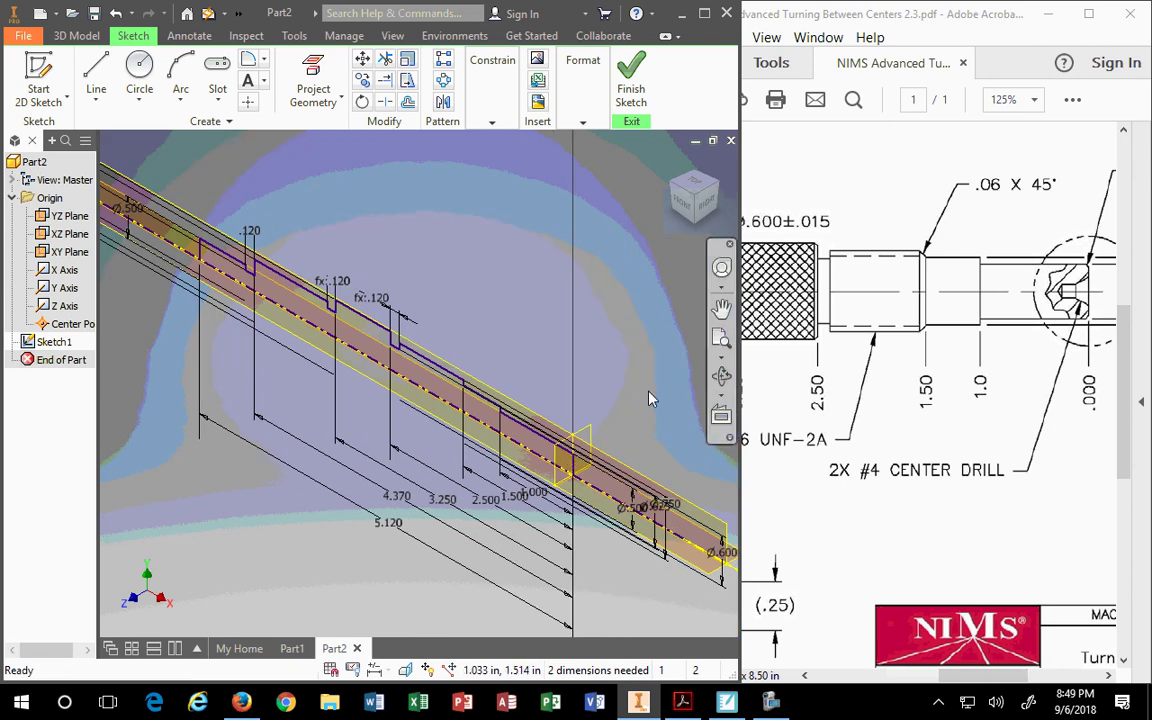
scroll(583, 351, down, 2)
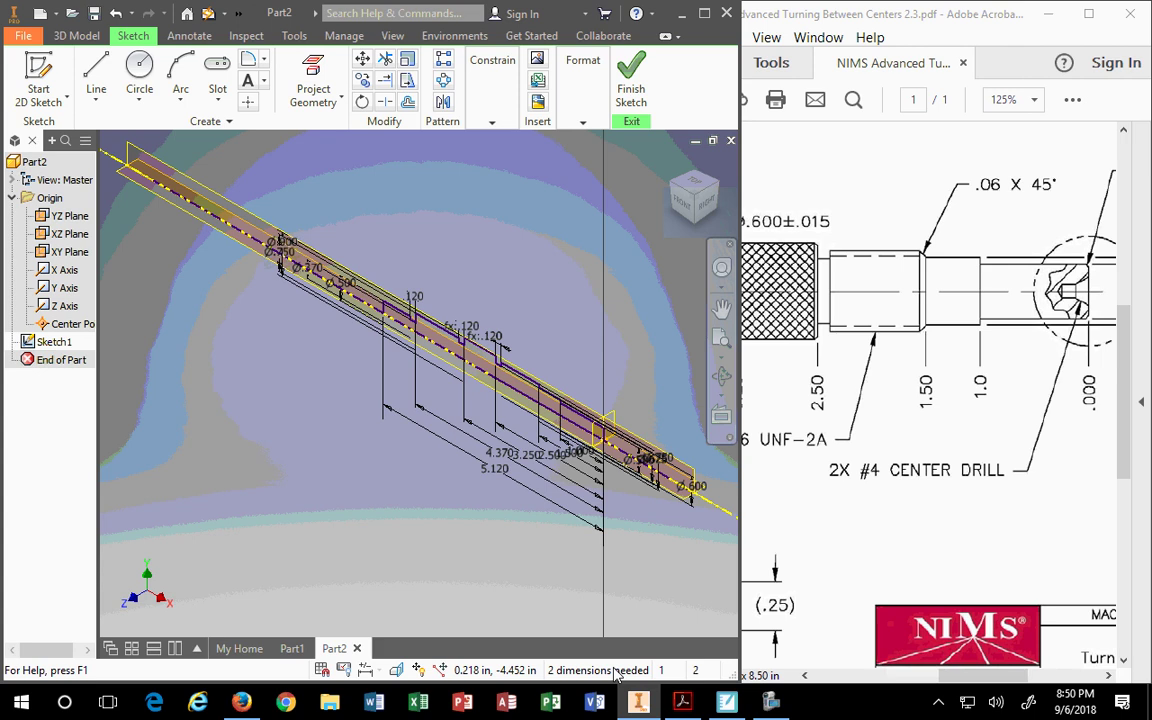
click(721, 307)
click(690, 214)
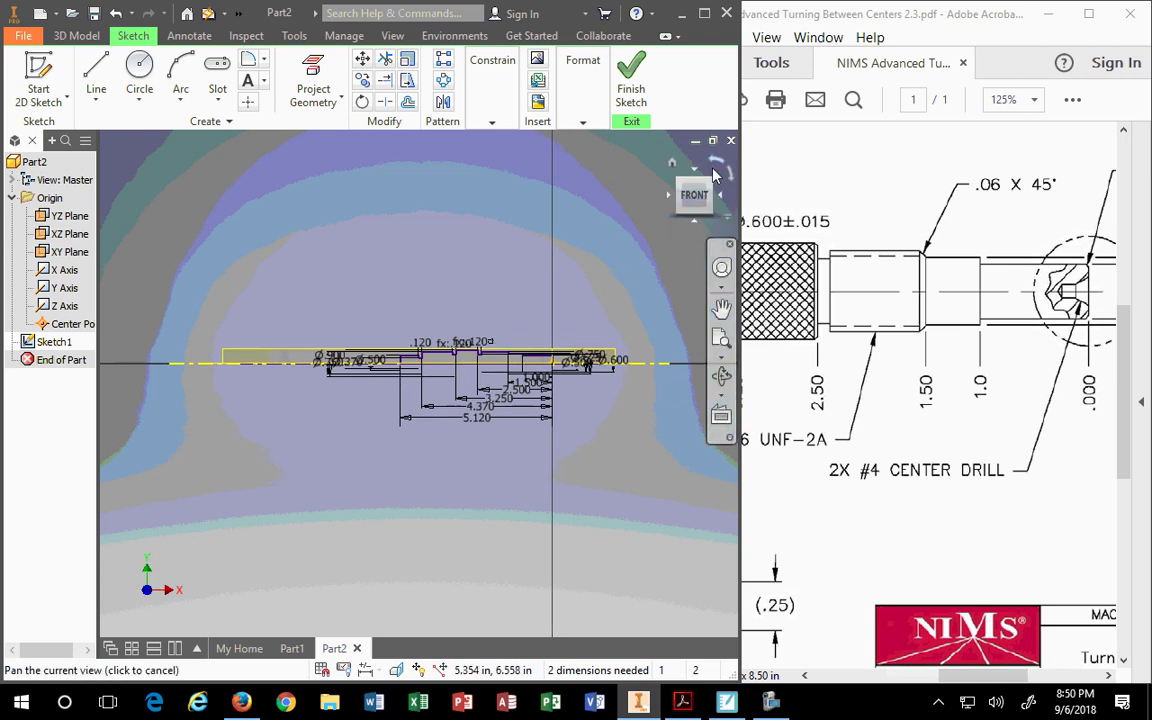
click(672, 161)
scroll(530, 291, up, 5)
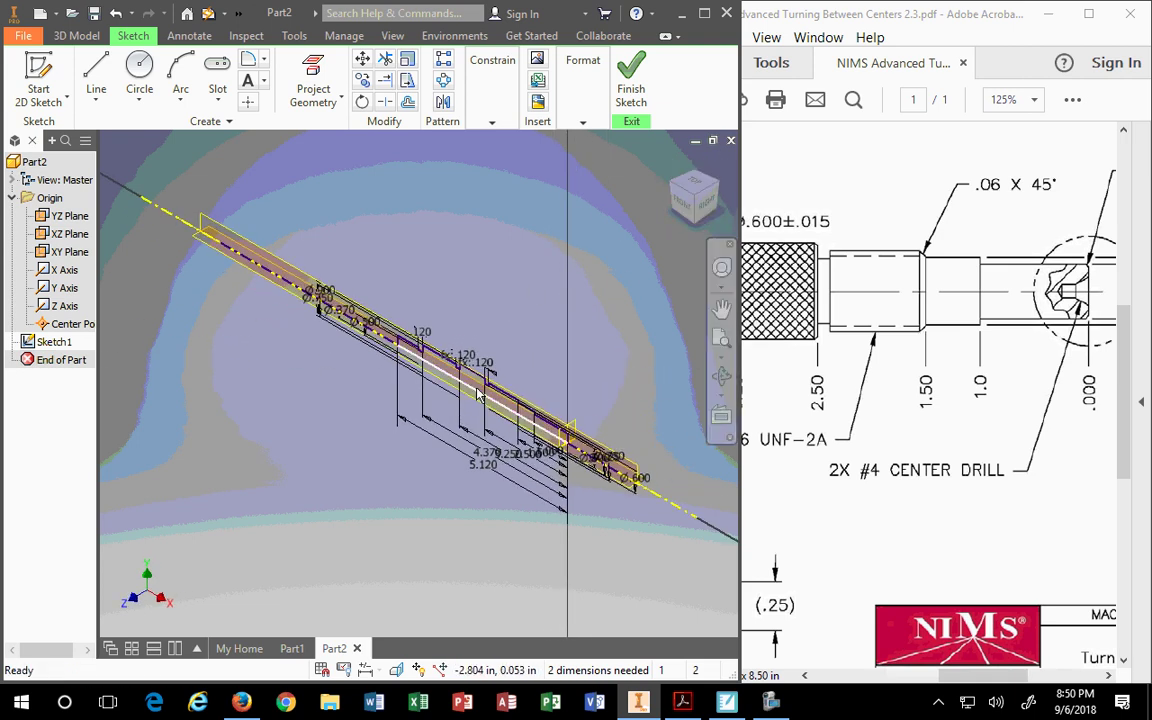
scroll(532, 397, up, 3)
click(530, 394)
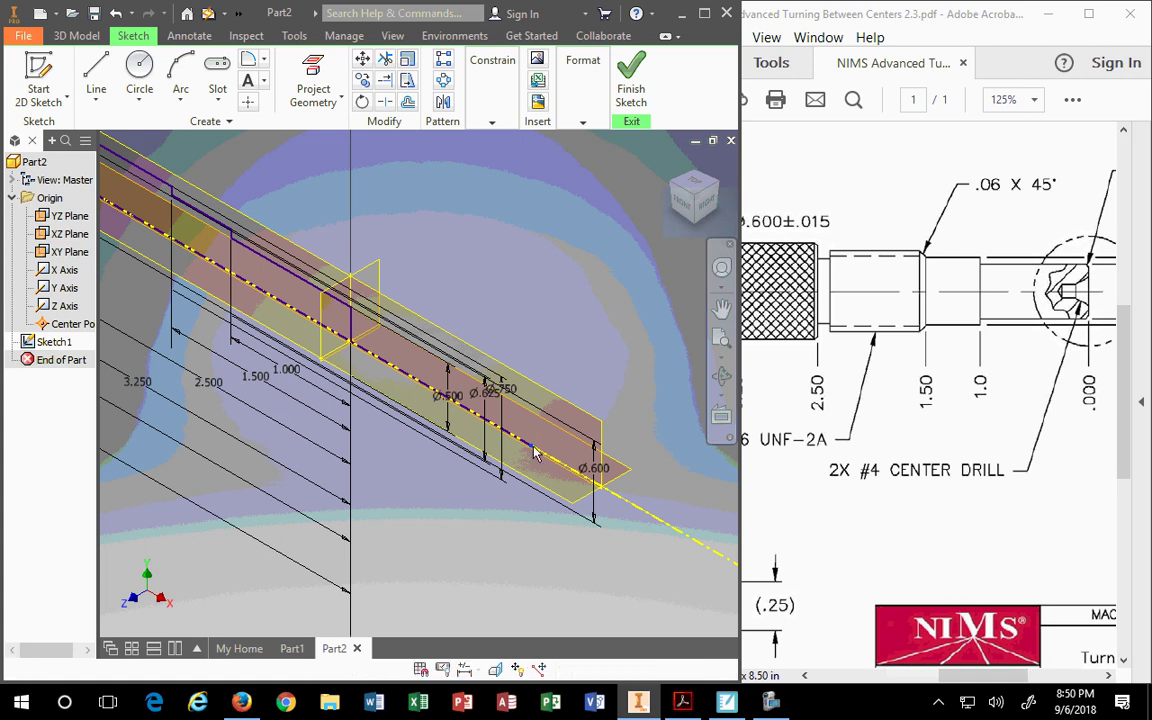
- Move the right-end ø.750/ø.625/ø.600 dimensions and centreline until the sketch reads Fully Constrained
drag(534, 454, 540, 466)
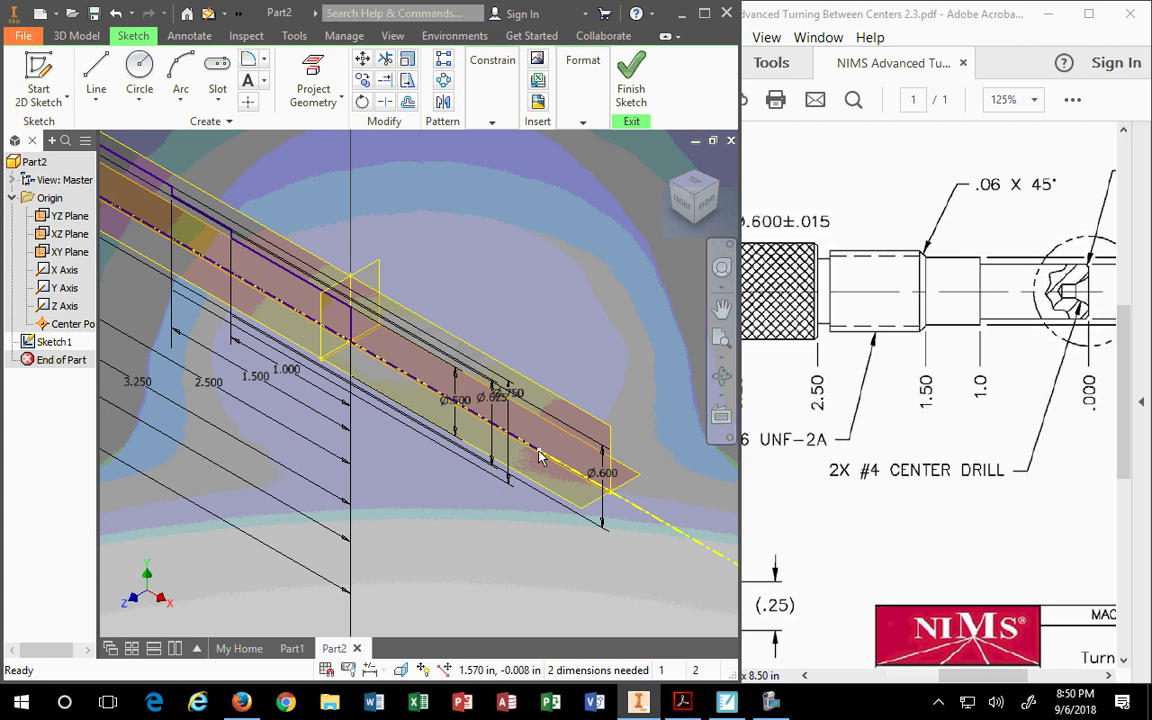
drag(539, 457, 355, 372)
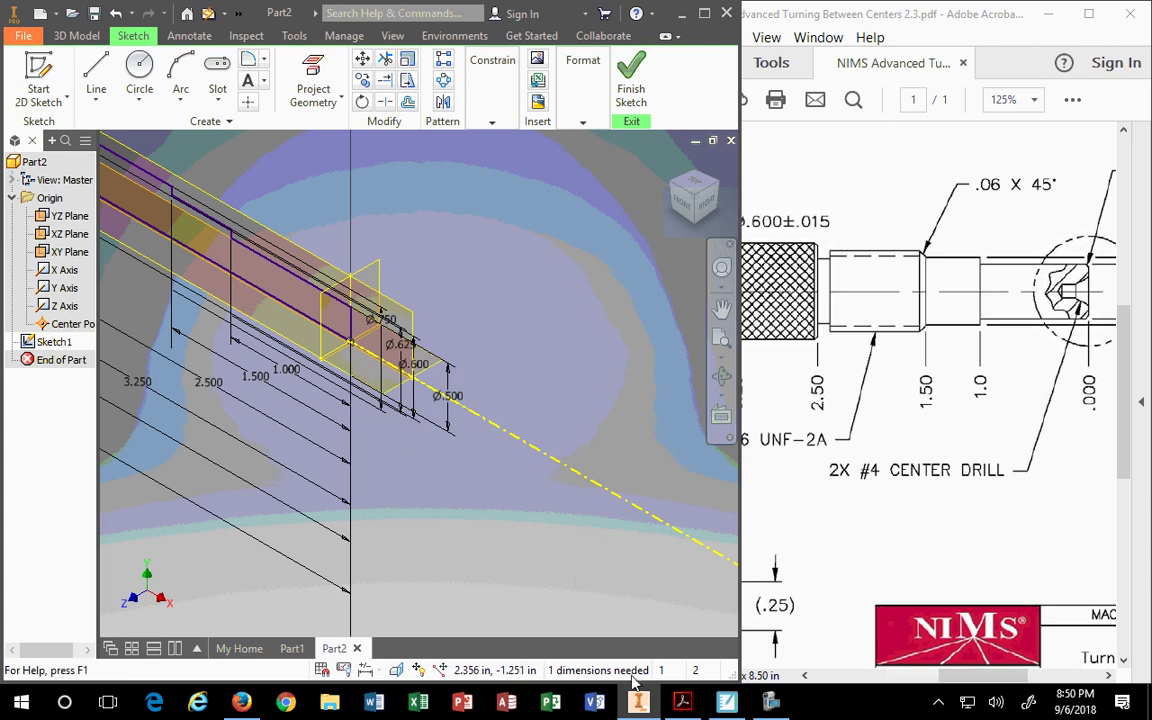
scroll(320, 447, down, 3)
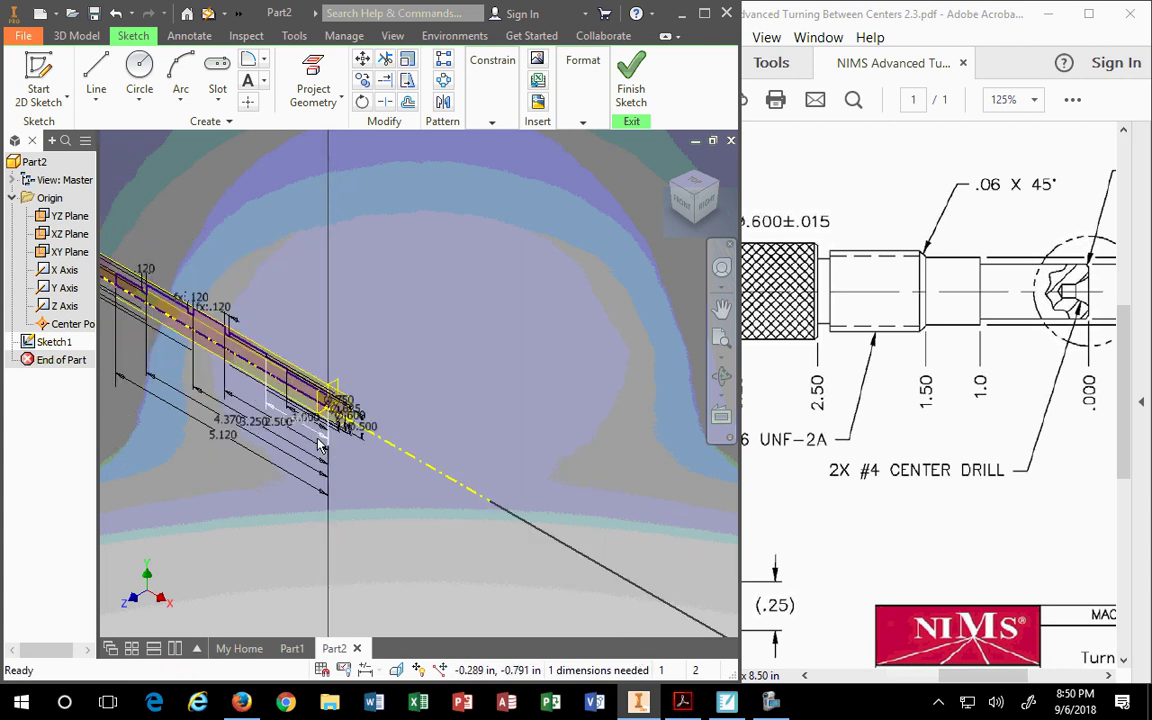
mouse_move(320, 447)
middle_down()
mouse_move(330, 420)
mouse_move(302, 349)
middle_up()
scroll(273, 323, up, 4)
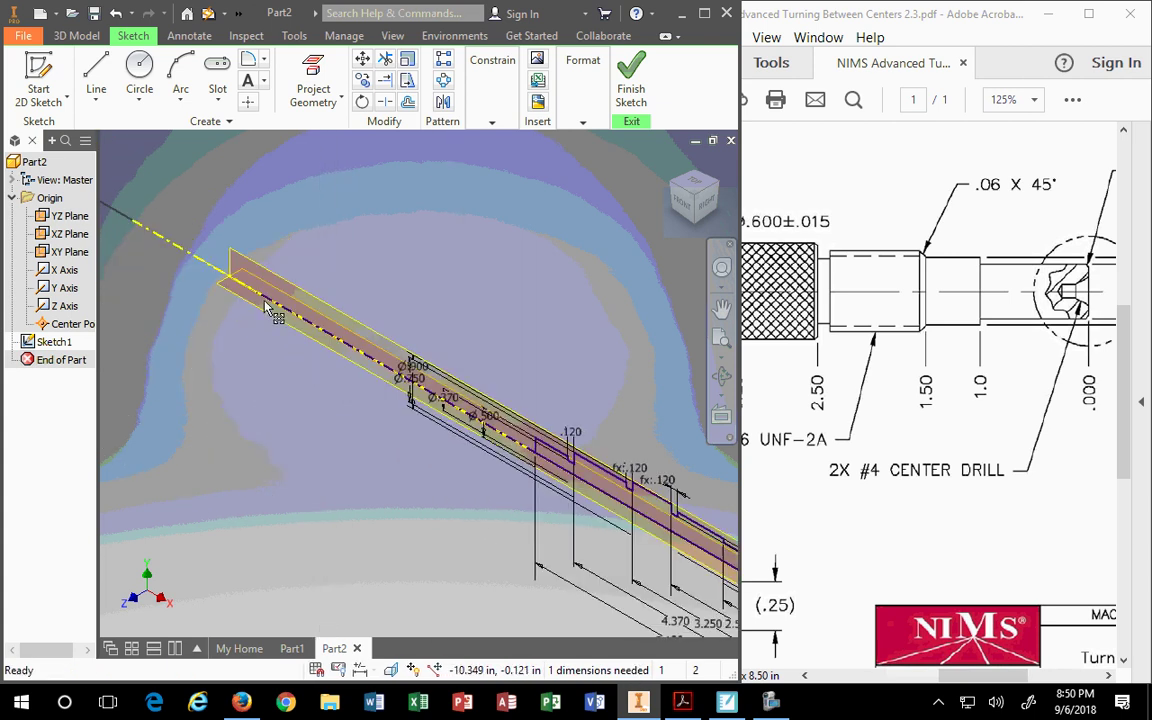
mouse_move(262, 300)
mouse_down()
mouse_move(300, 308)
mouse_move(505, 425)
mouse_move(495, 420)
mouse_up()
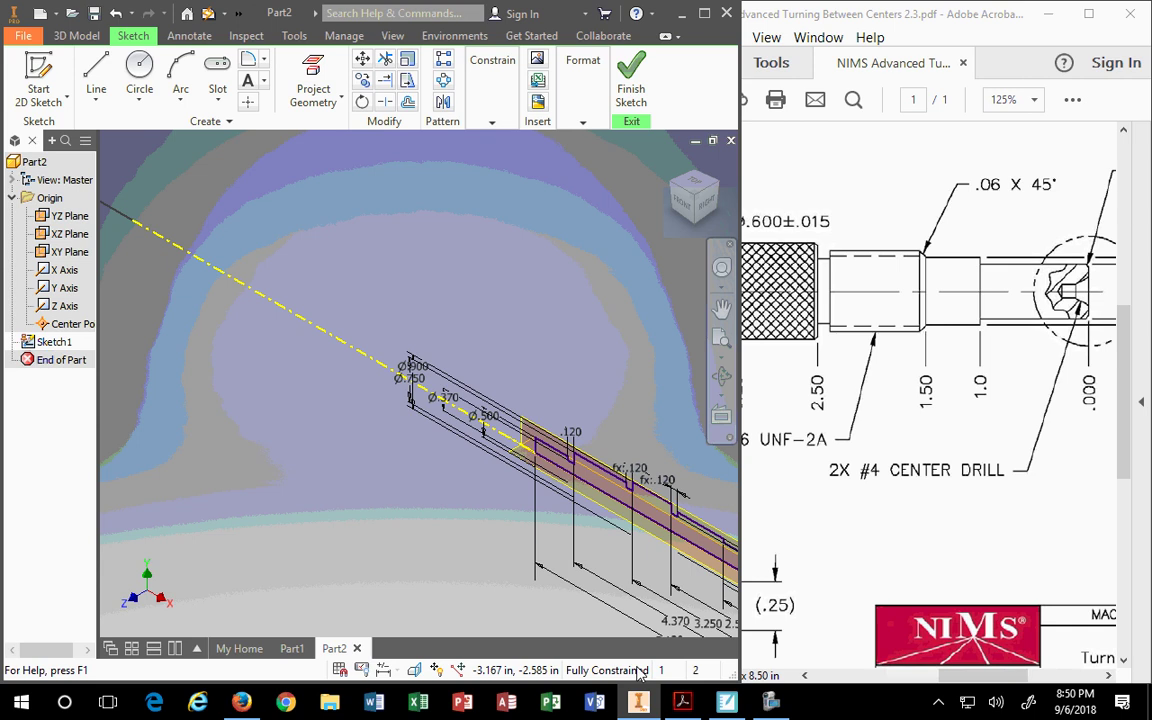
middle_drag(598, 437, 261, 260)
- Switch to the 3D Model tab and expand the Create panel flyout
click(73, 37)
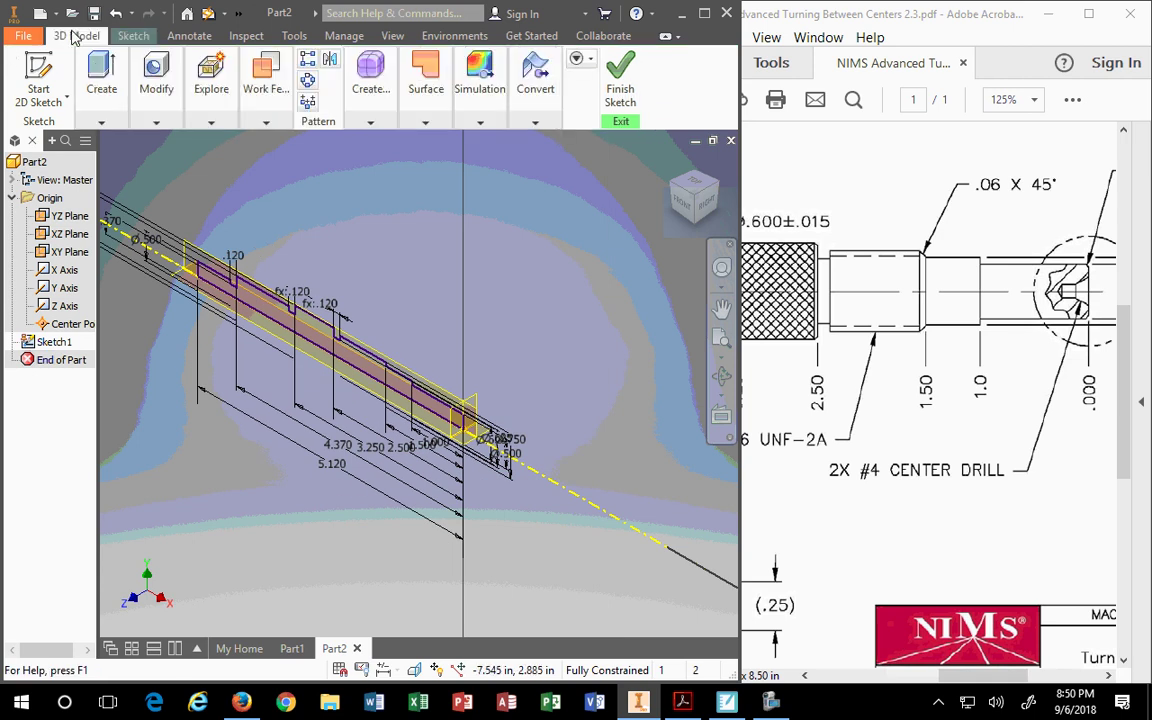
click(101, 80)
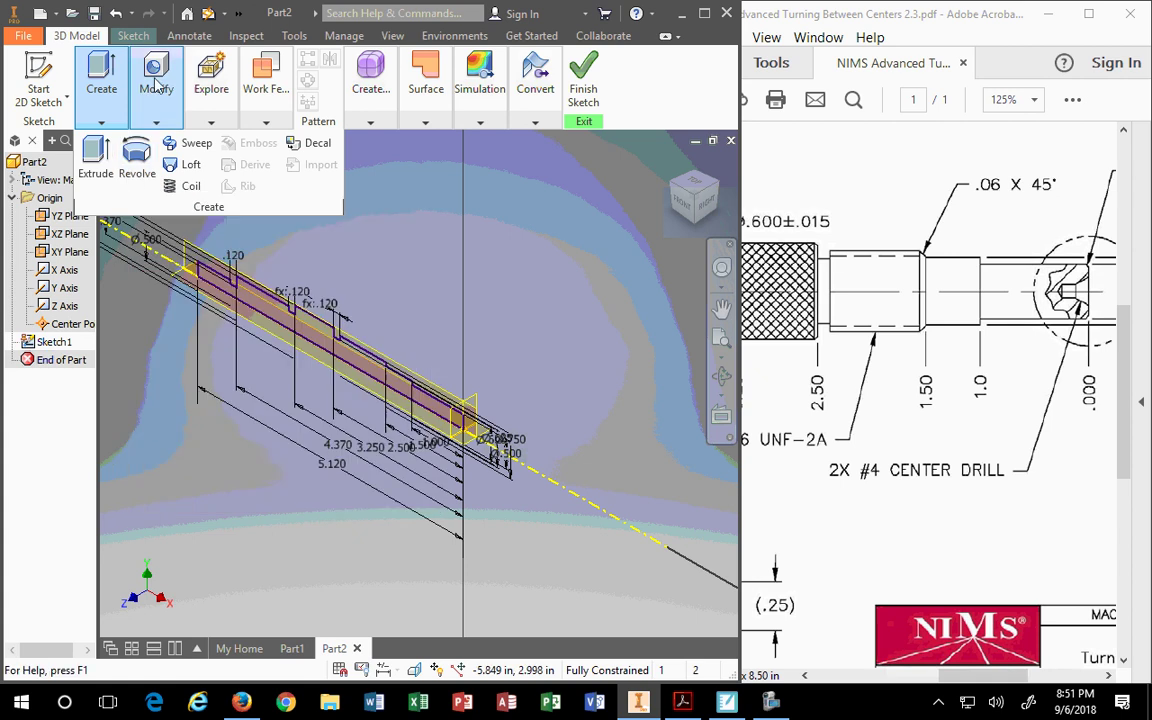
click(137, 160)
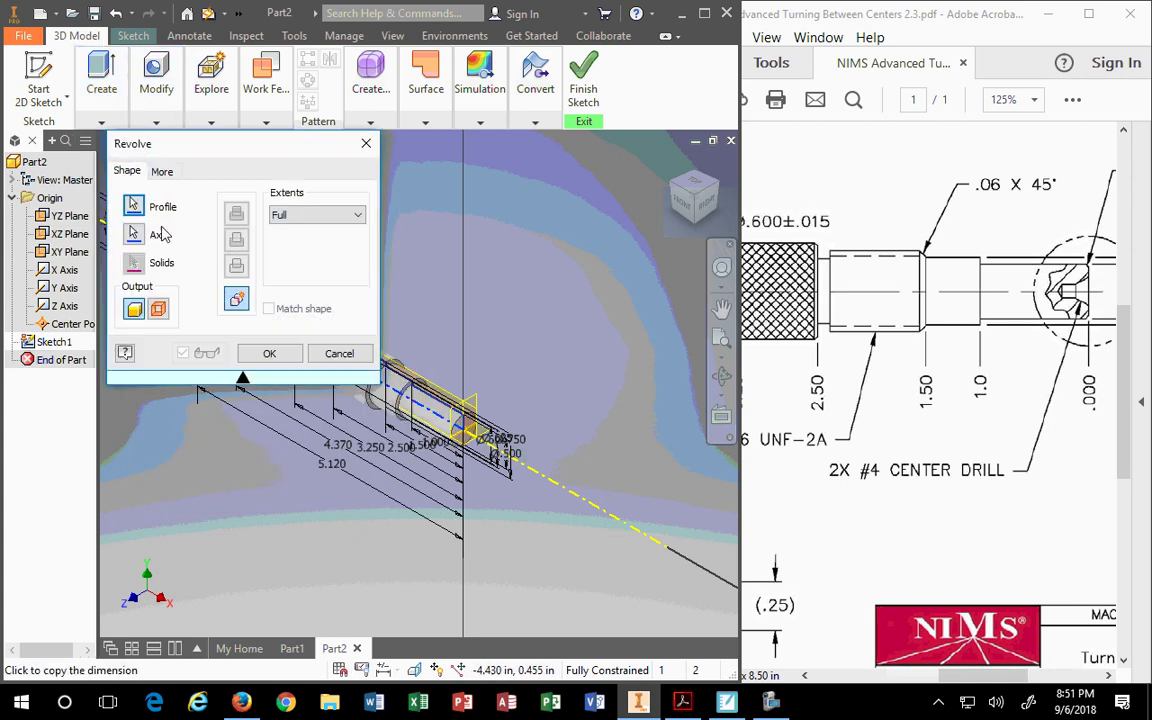
drag(229, 143, 518, 84)
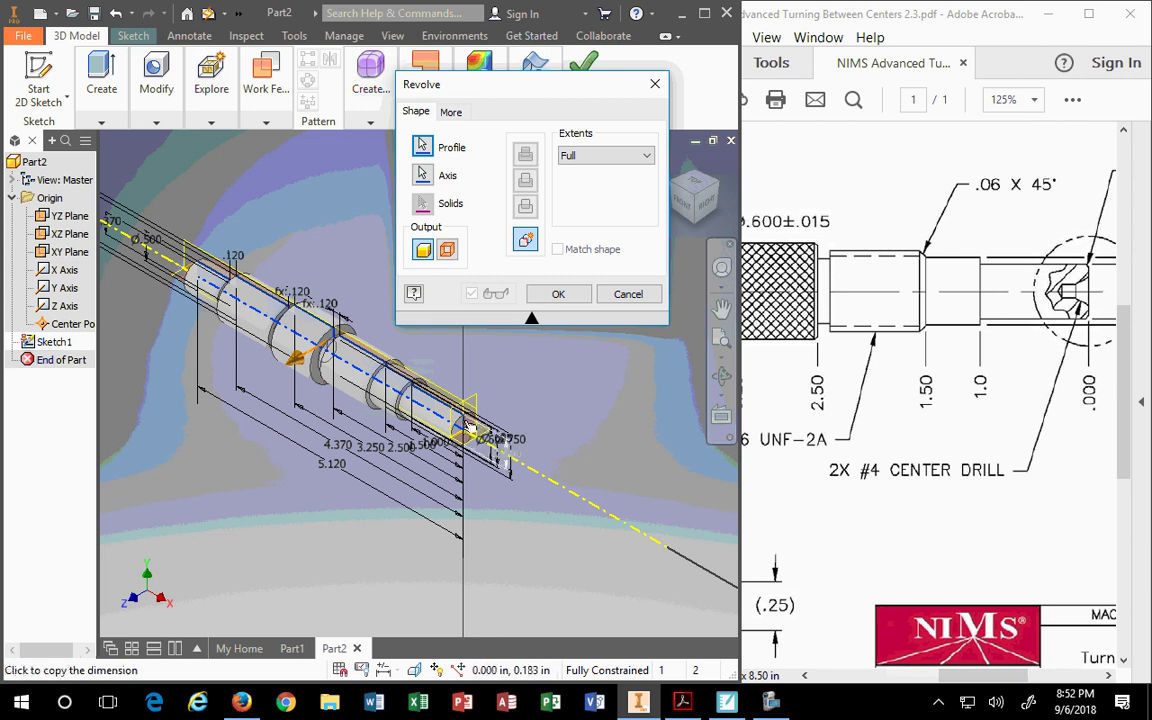
scroll(420, 386, down, 2)
scroll(410, 360, up, 2)
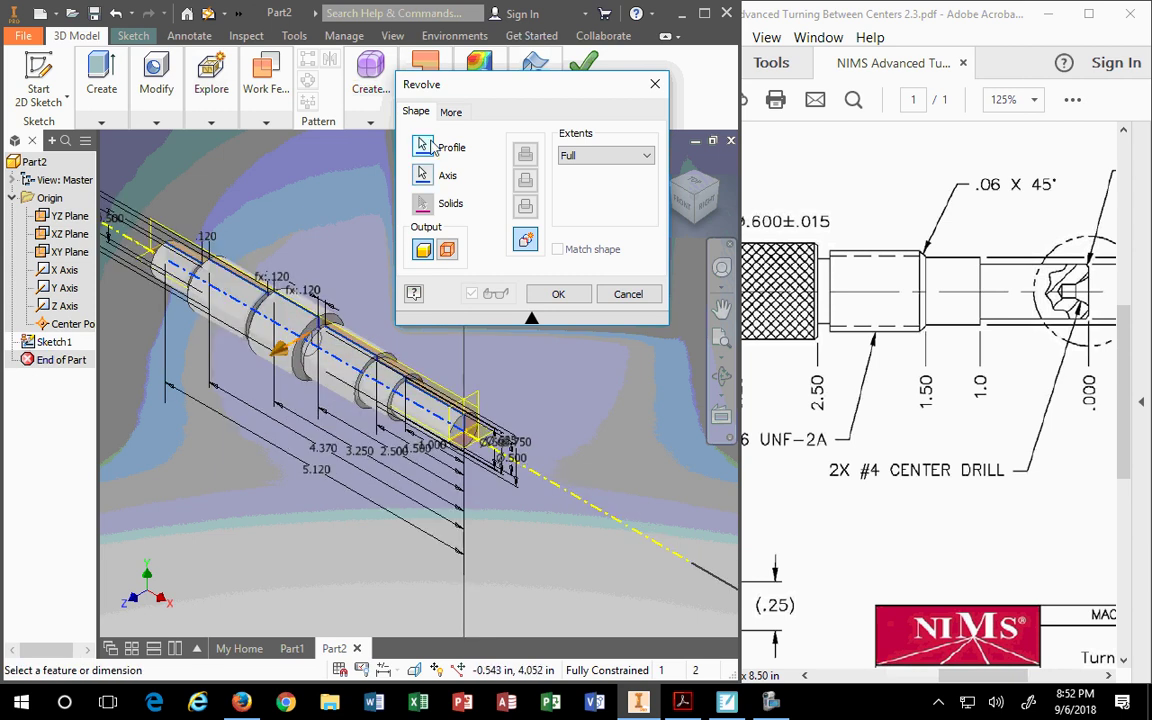
click(422, 175)
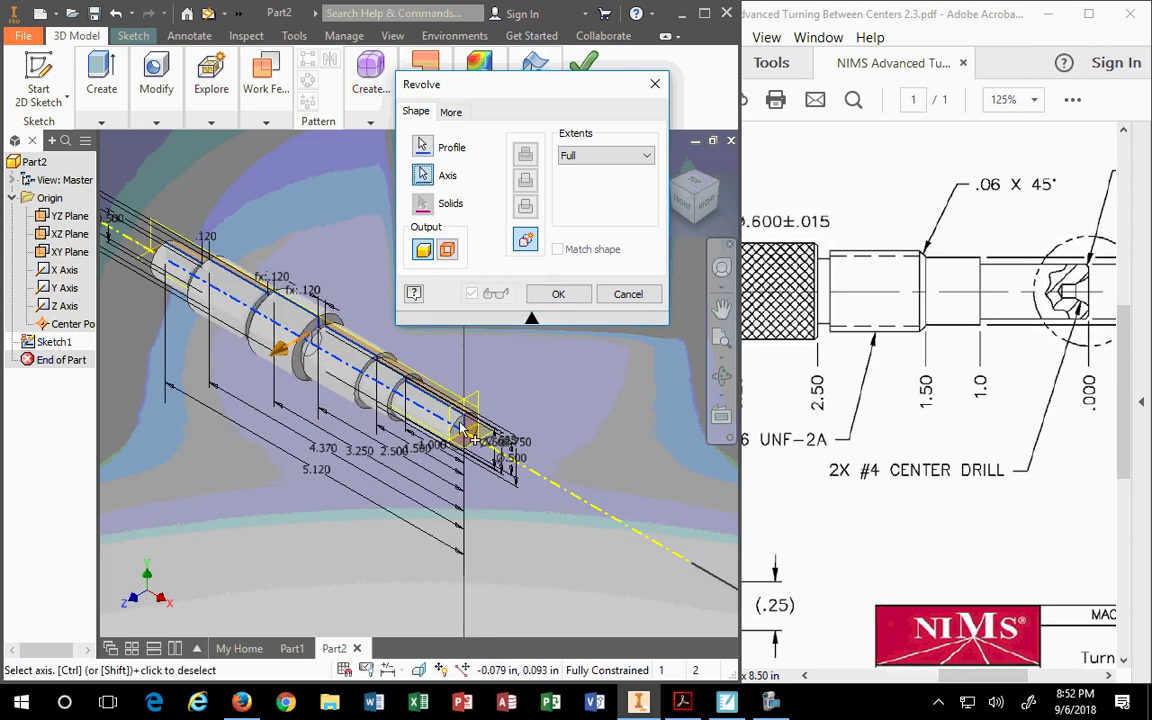
click(463, 432)
scroll(463, 432, down, 2)
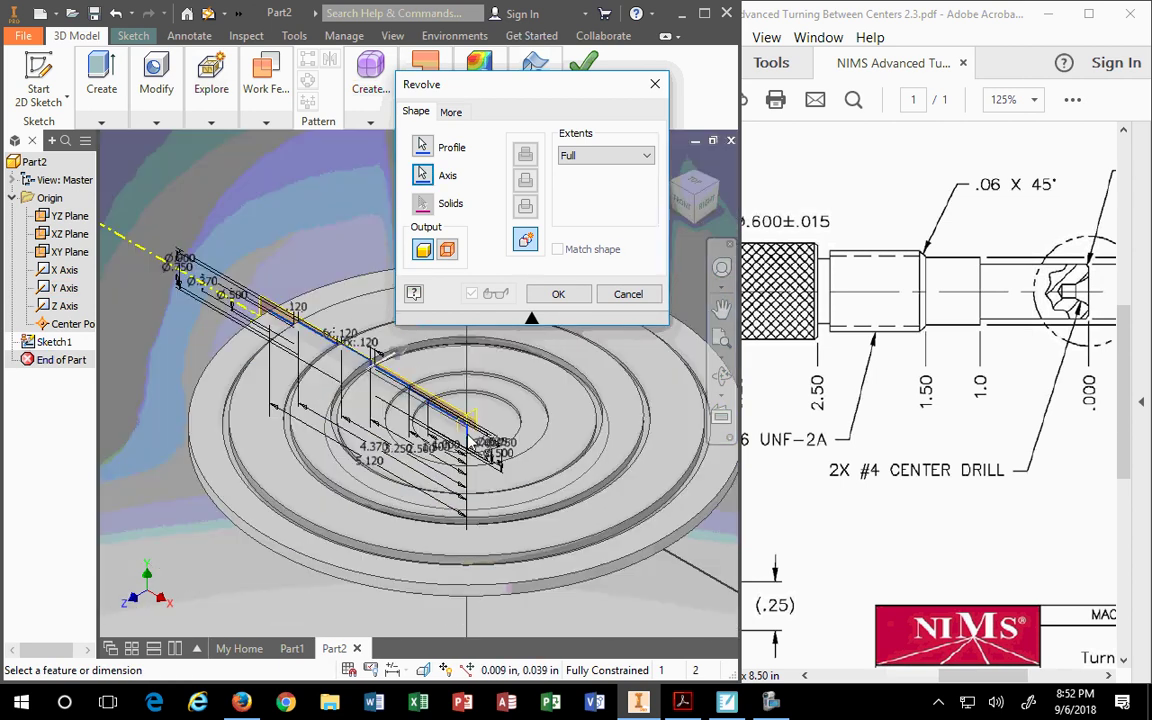
scroll(478, 441, down, 2)
scroll(478, 443, up, 3)
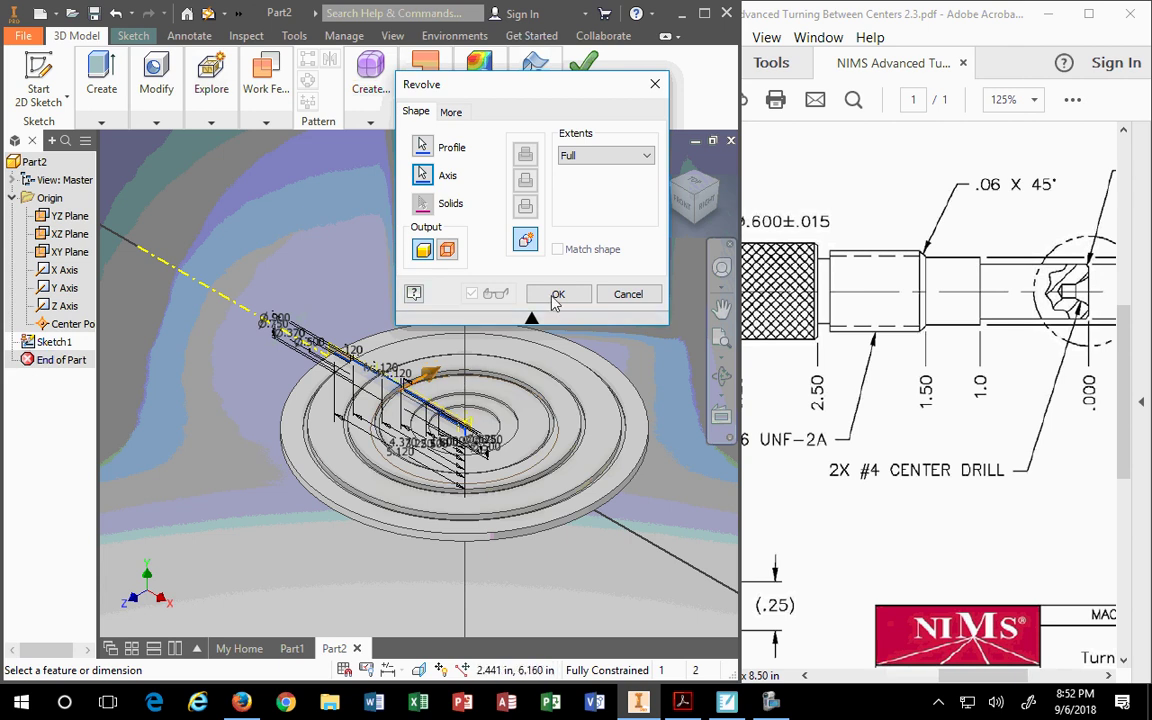
click(628, 294)
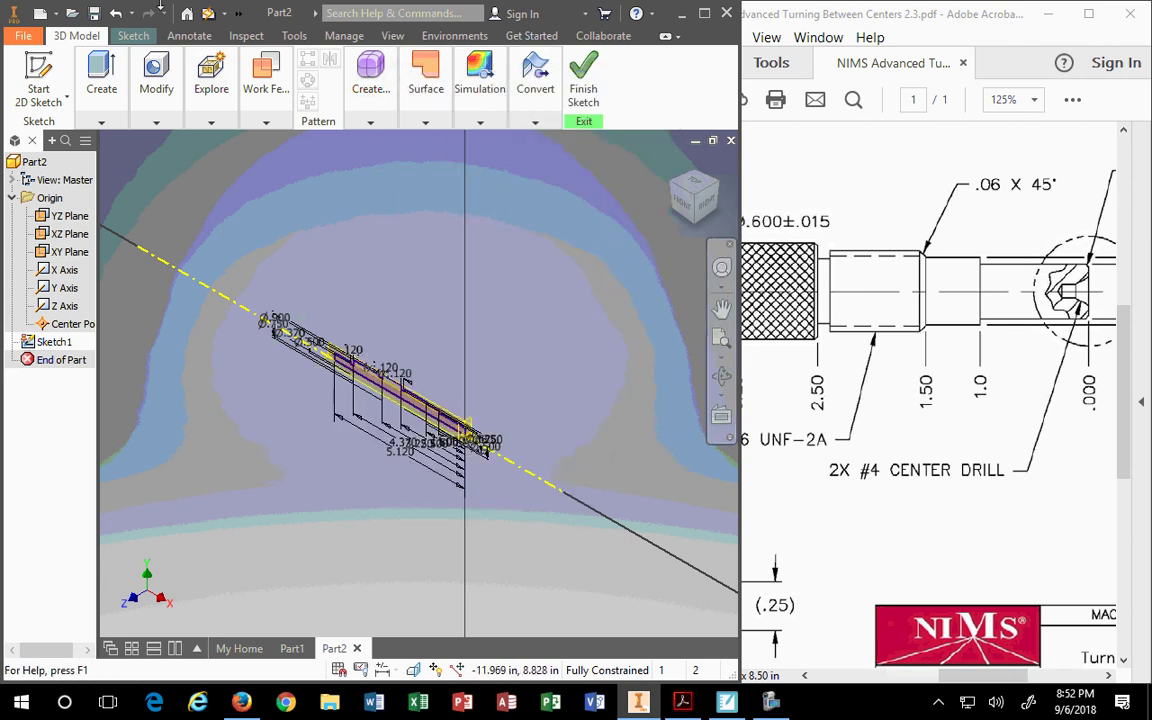
- Revolve the profile sketch into the solid Revolution1 shaft
click(101, 80)
click(140, 168)
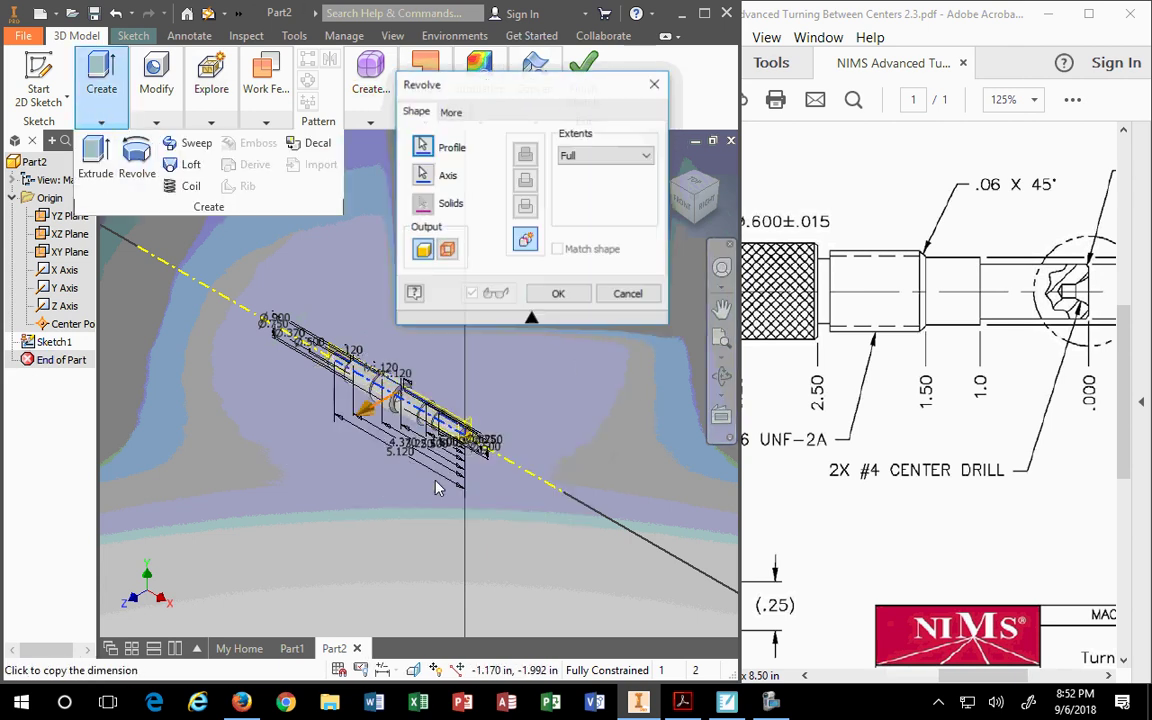
scroll(453, 441, up, 3)
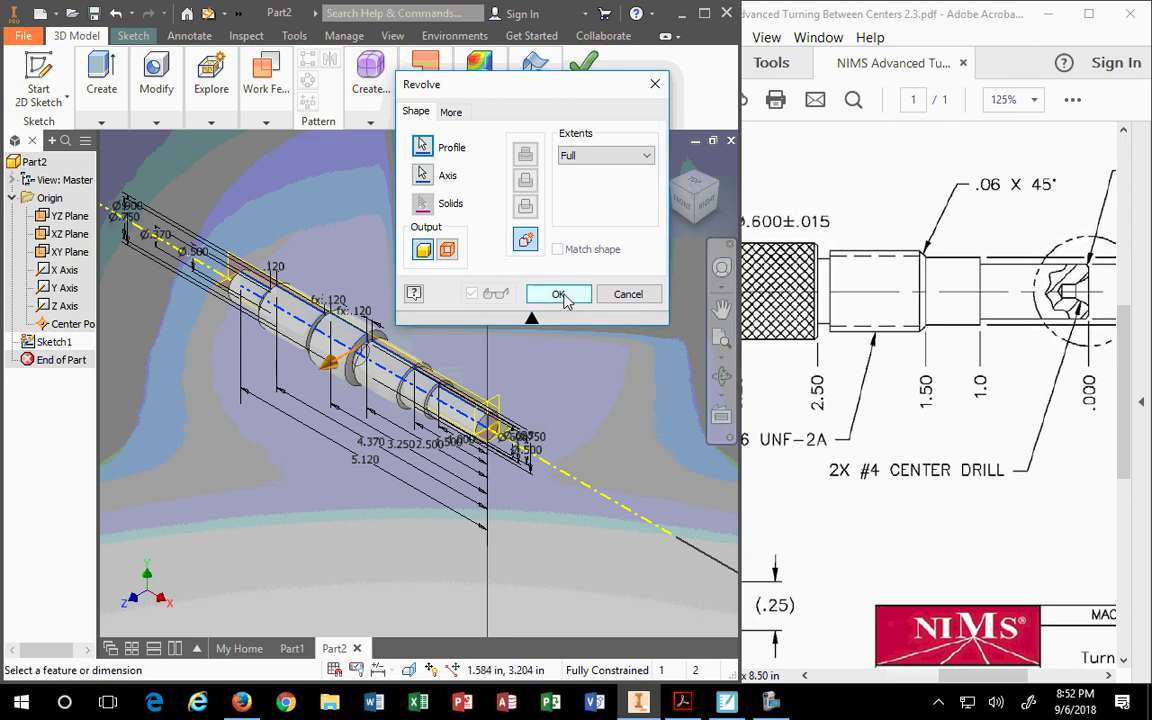
click(559, 294)
- View the shaft from FRONT and widen the reference PDF drawing
key(F2)
drag(484, 493, 518, 451)
click(682, 200)
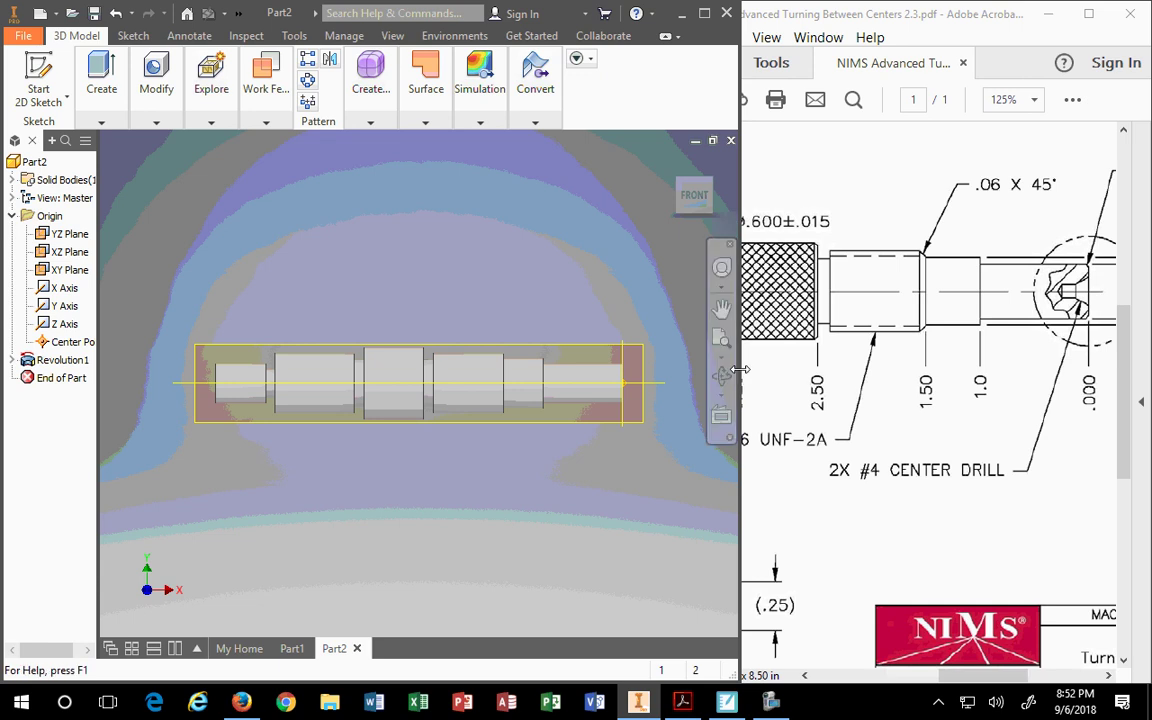
drag(740, 370, 632, 403)
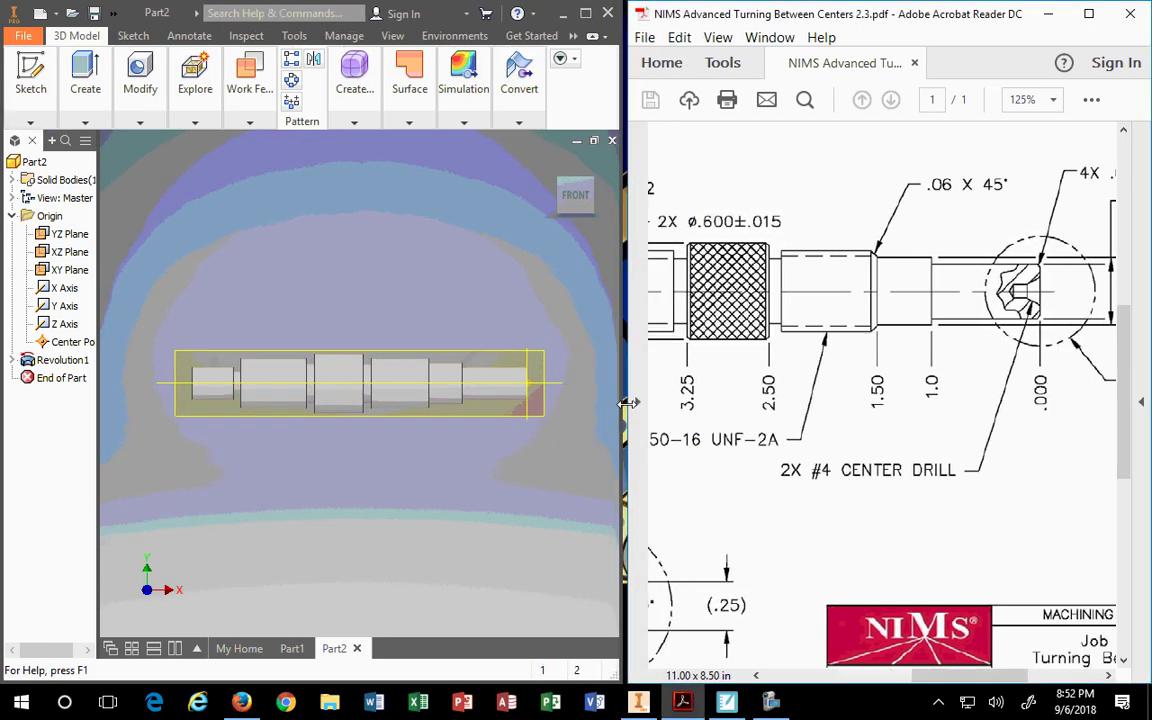
scroll(820, 368, down, 1)
scroll(838, 346, up, 2)
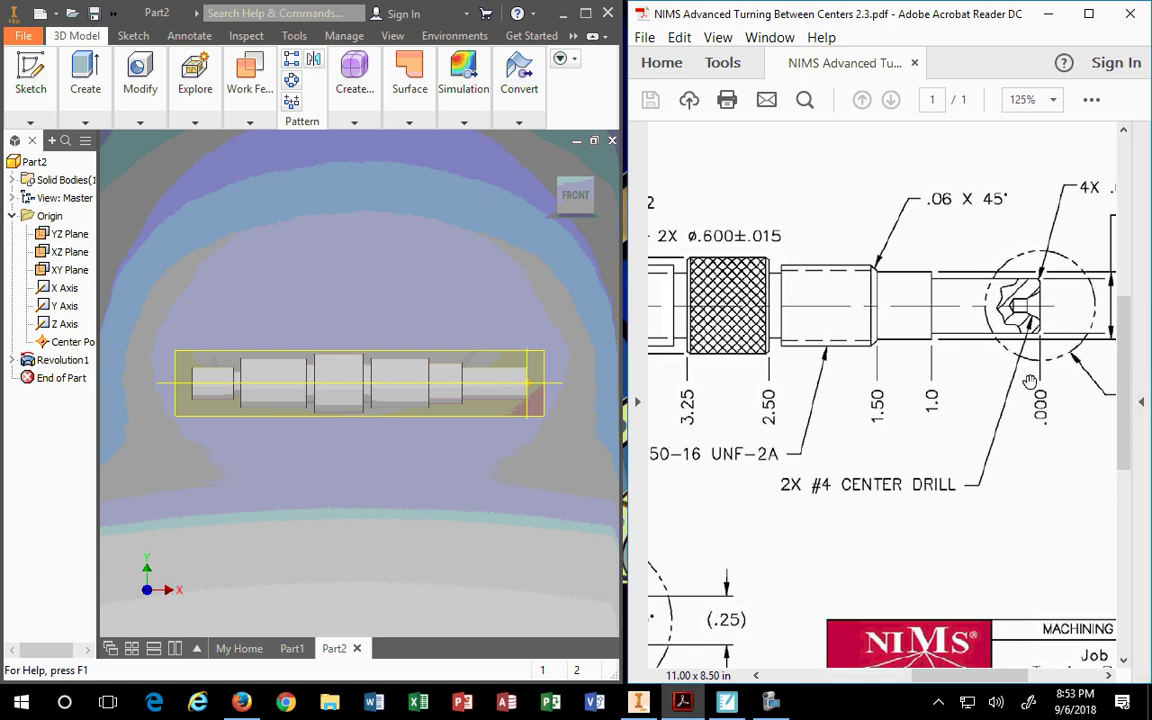
- Inspect Revolution1's Sketch1 dimensions, then exit pan mode and zoom the shaft
click(12, 360)
click(62, 380)
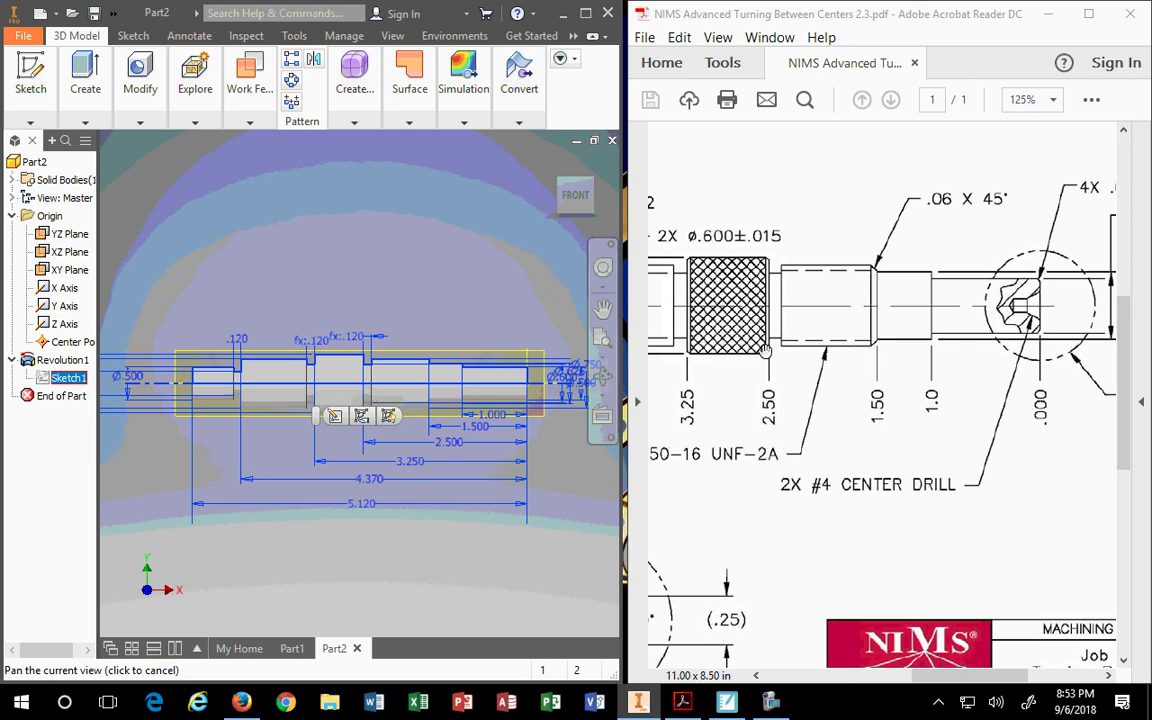
click(504, 324)
scroll(504, 324, up, 3)
scroll(515, 376, down, 8)
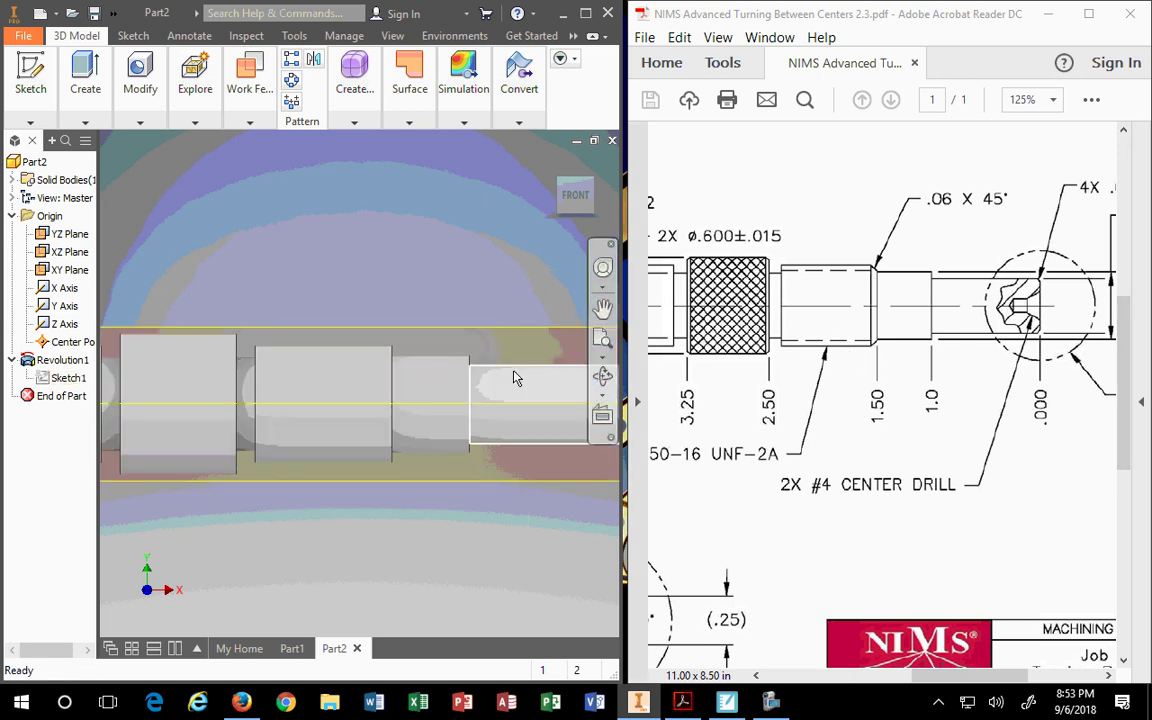
scroll(462, 350, down, 2)
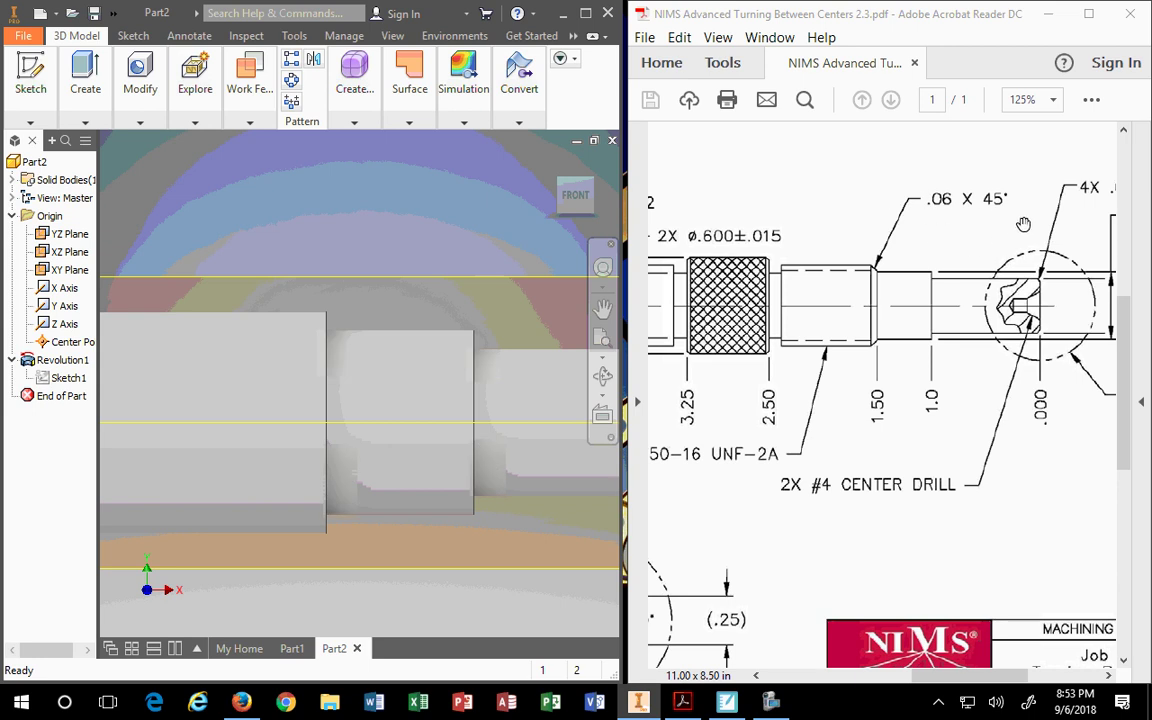
- Scroll the PDF drawing to the right-end .03 X 45° chamfer callouts, then return to Inventor
click(882, 440)
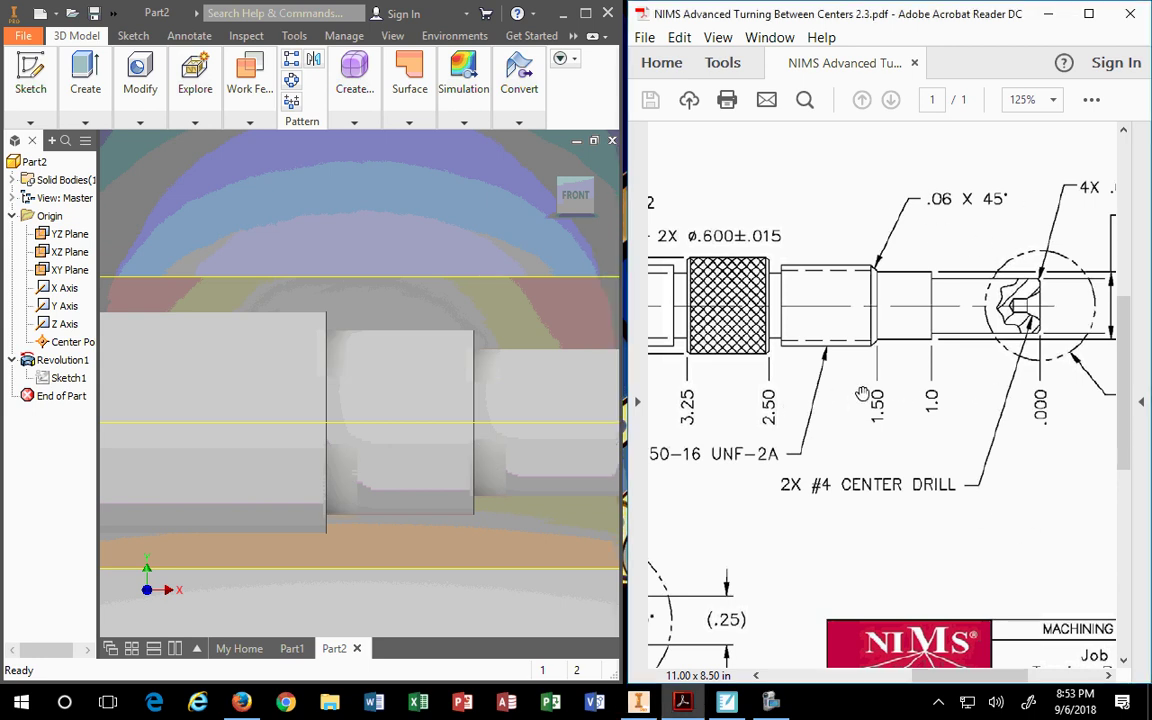
drag(927, 677, 955, 678)
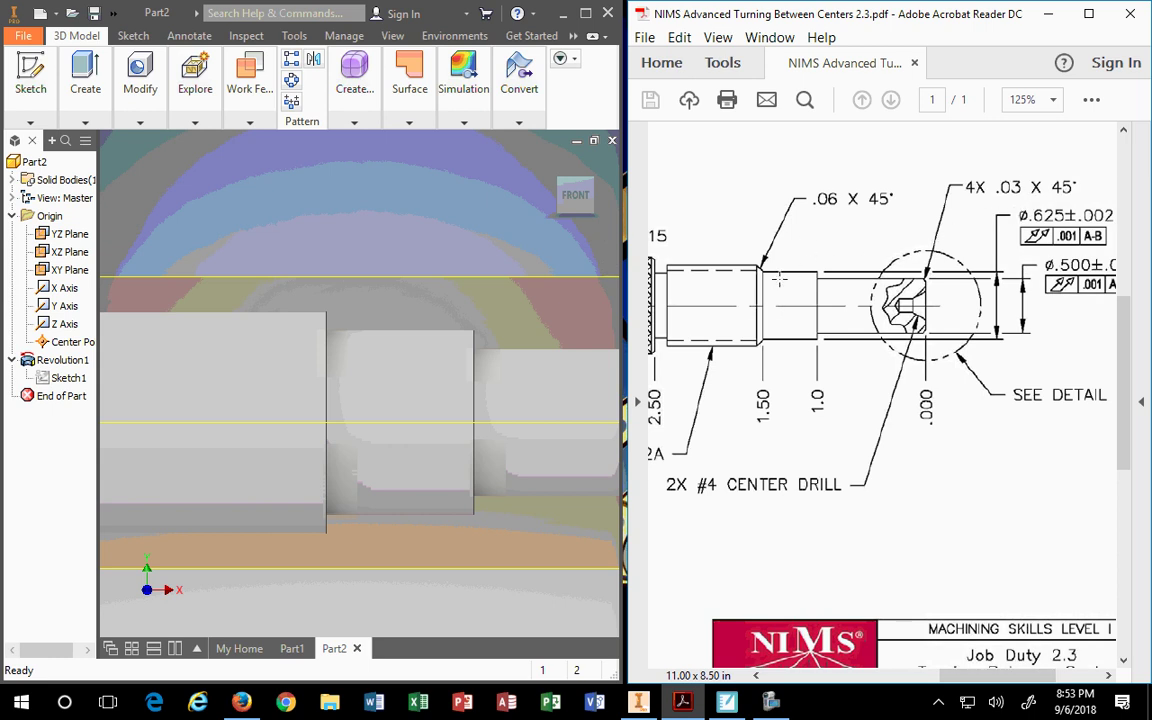
click(361, 327)
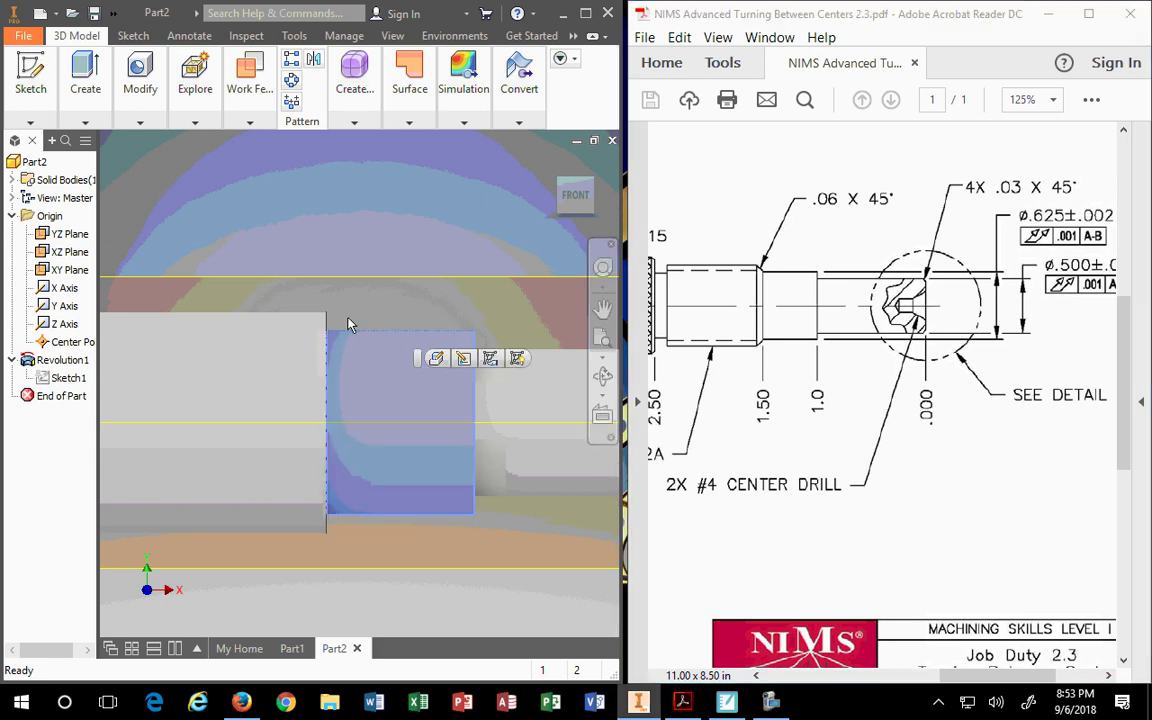
scroll(458, 337, down, 5)
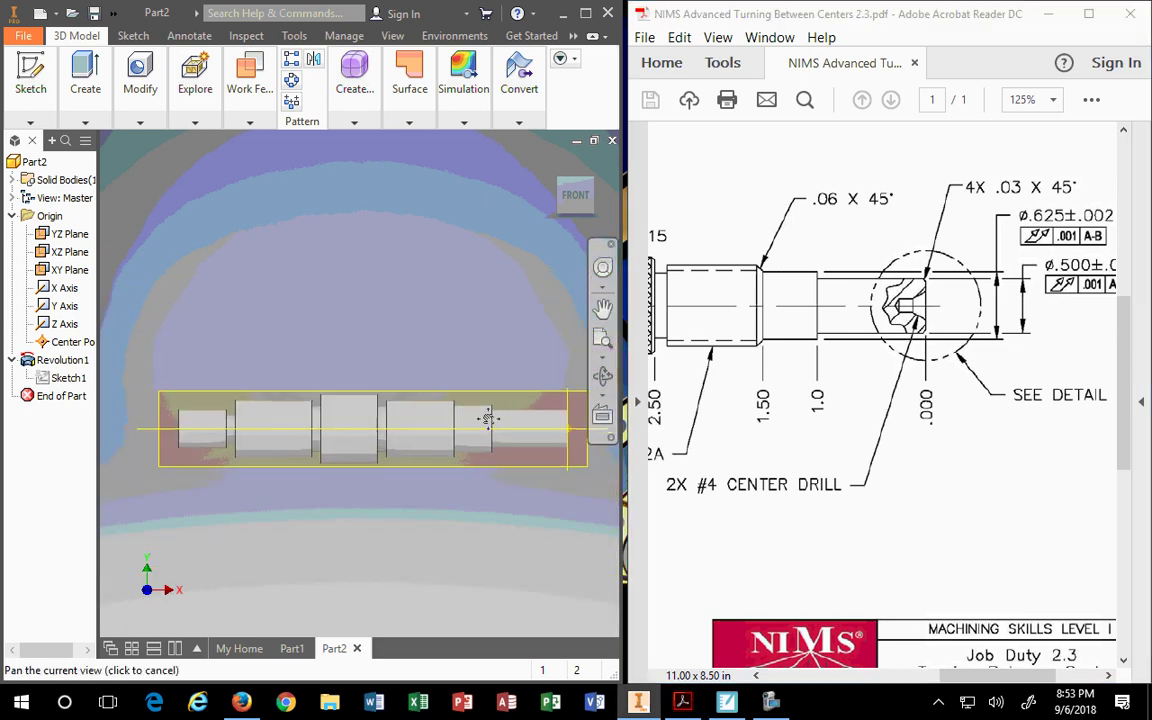
scroll(380, 363, up, 3)
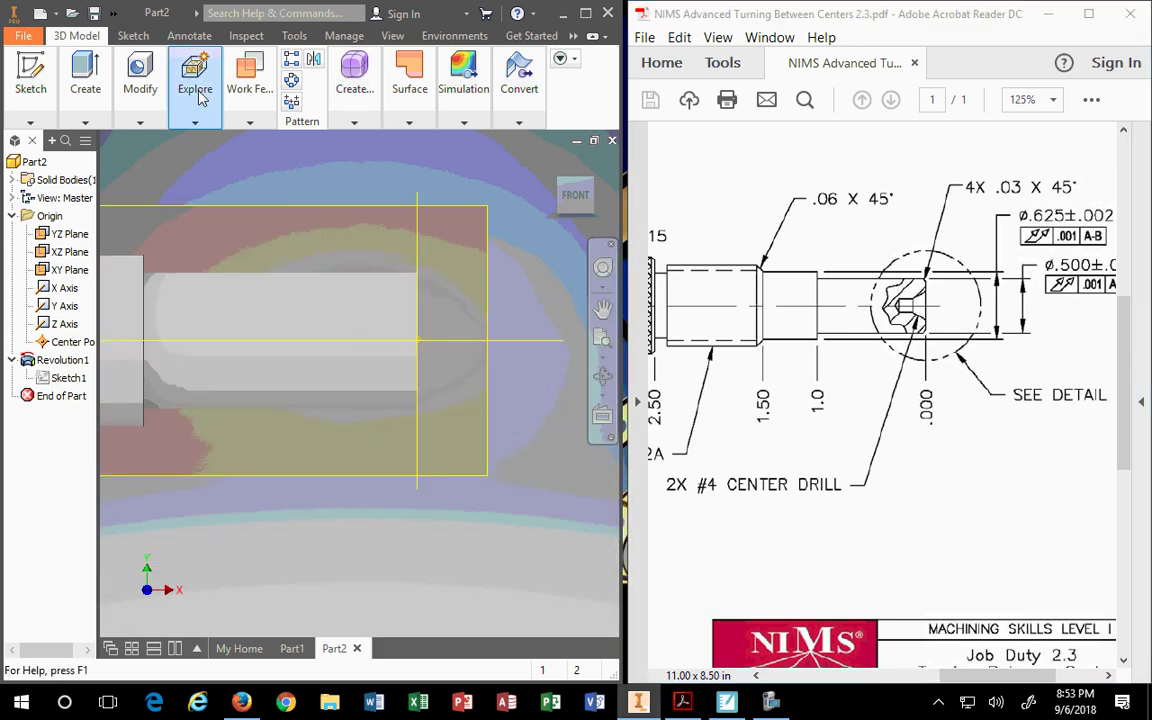
- Chamfer one shoulder edge of the shaft with a .03 in distance
click(86, 90)
click(139, 125)
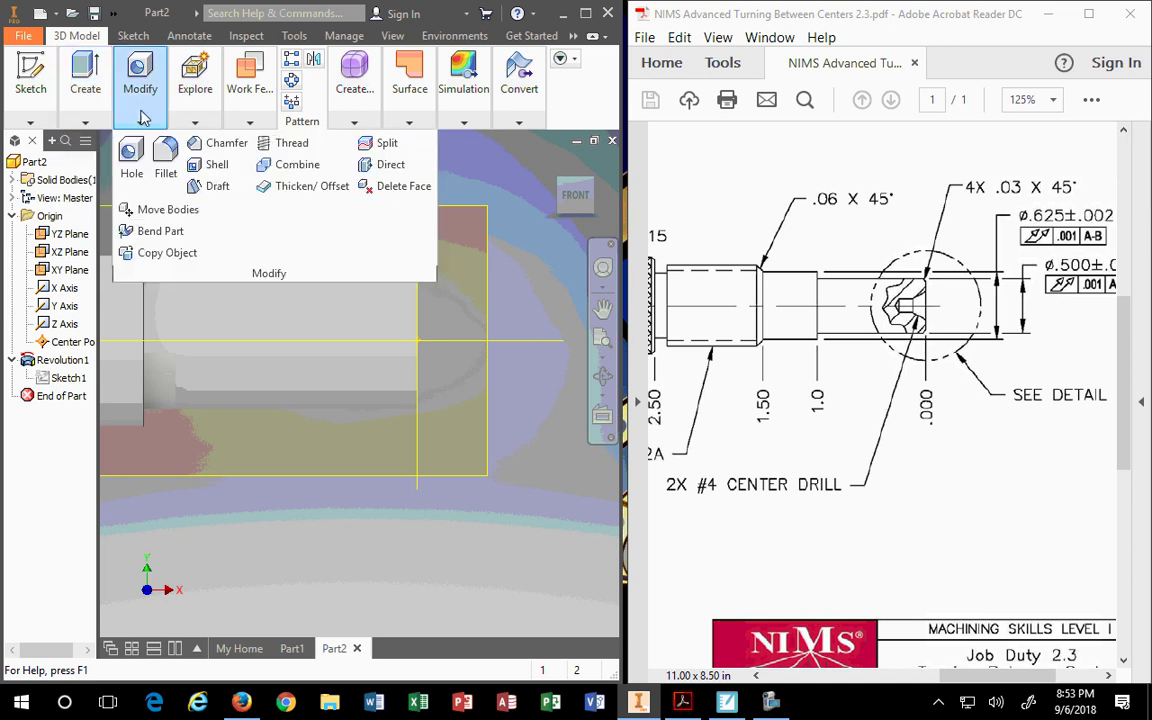
click(218, 144)
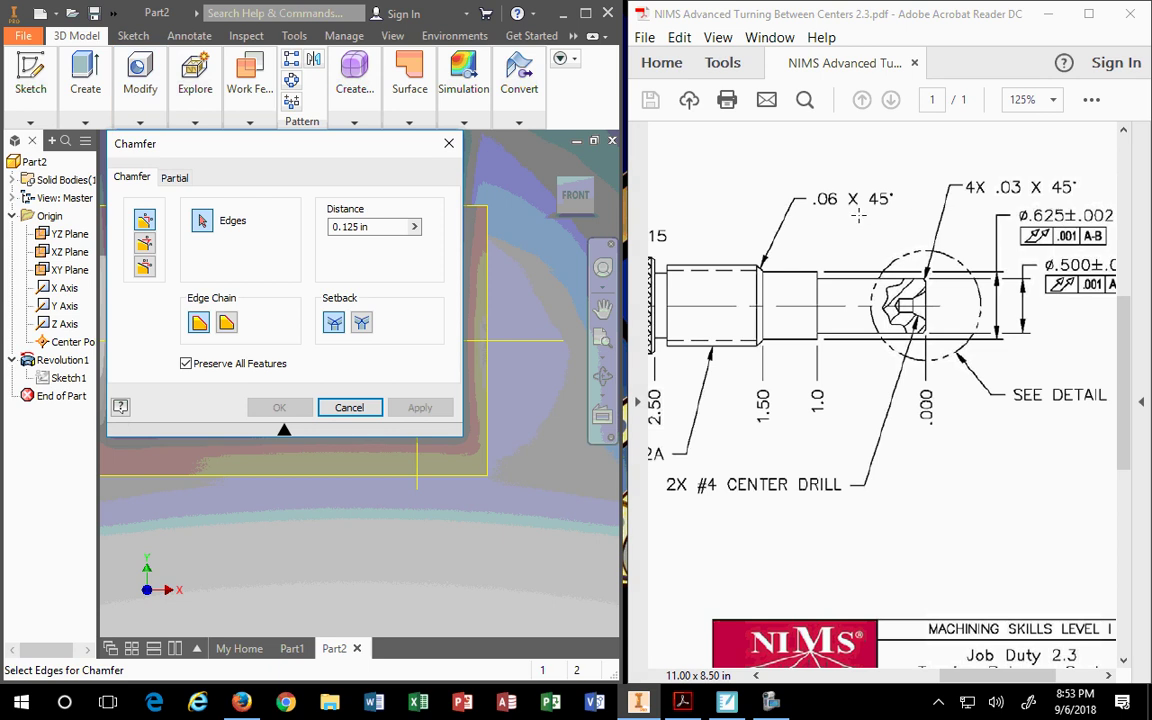
click(372, 226)
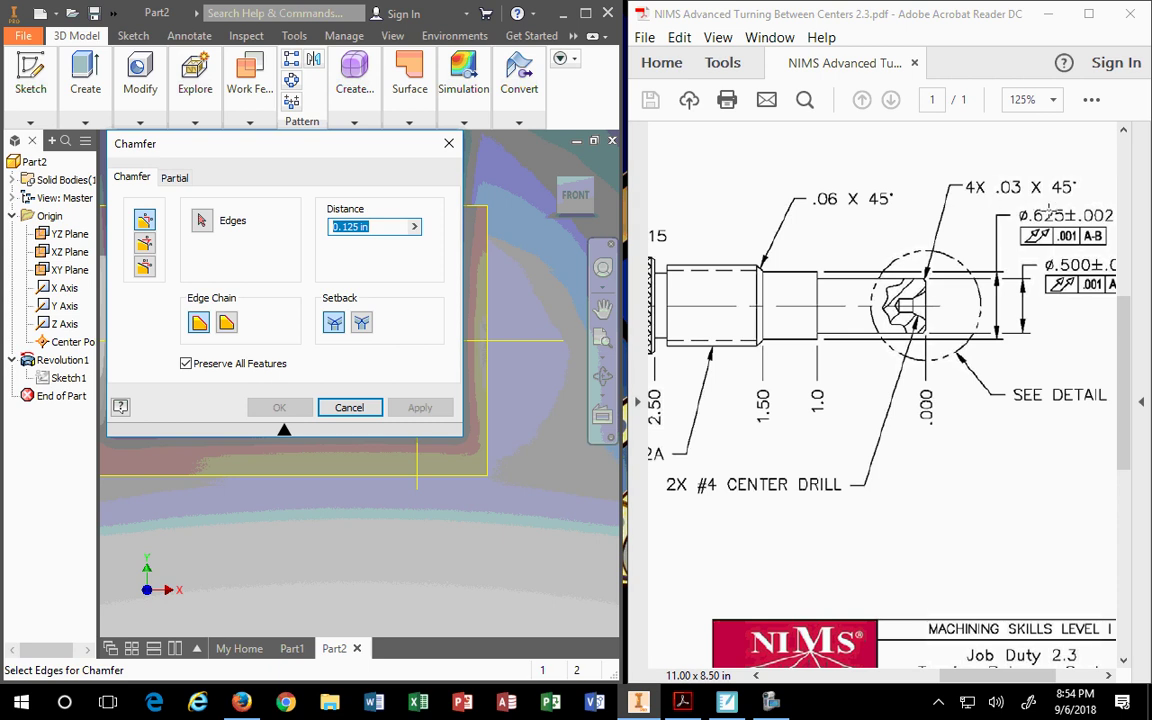
text(.03)
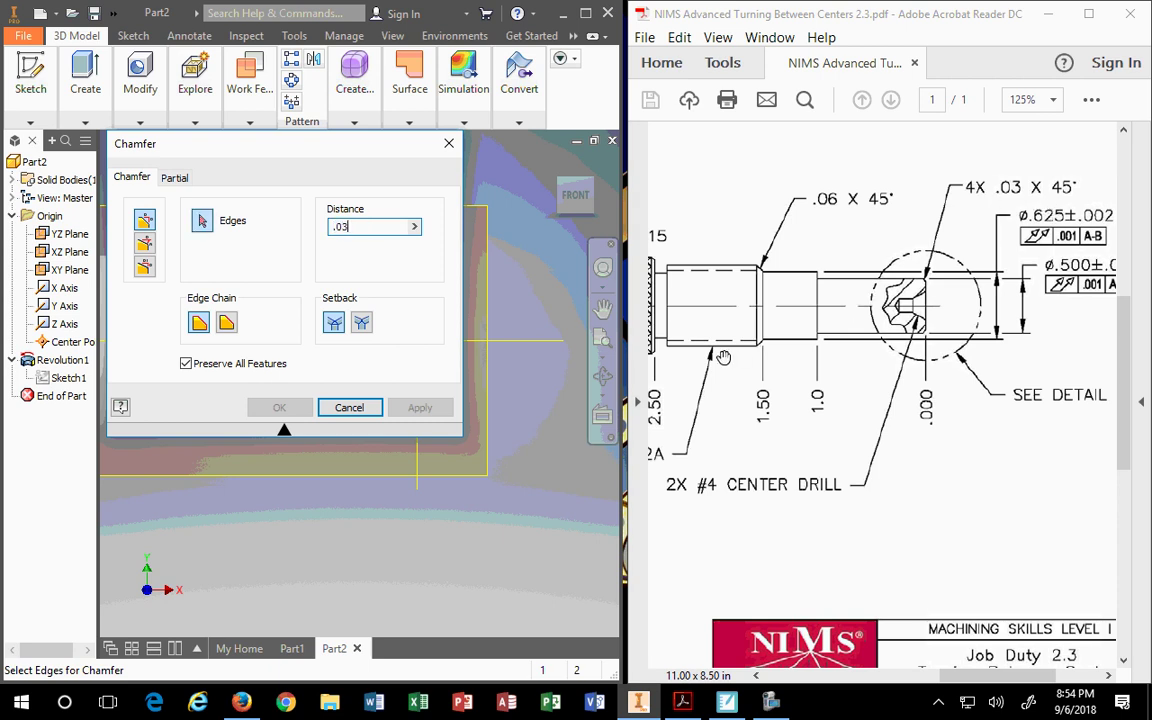
drag(358, 143, 238, 130)
click(418, 308)
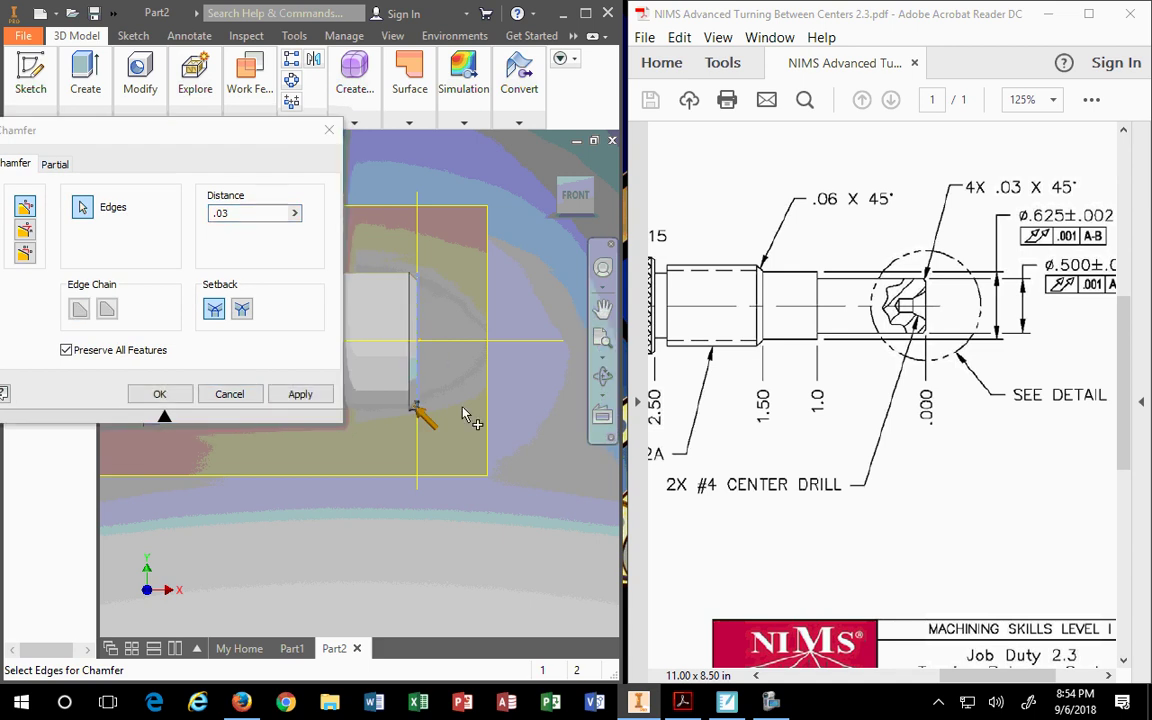
click(302, 396)
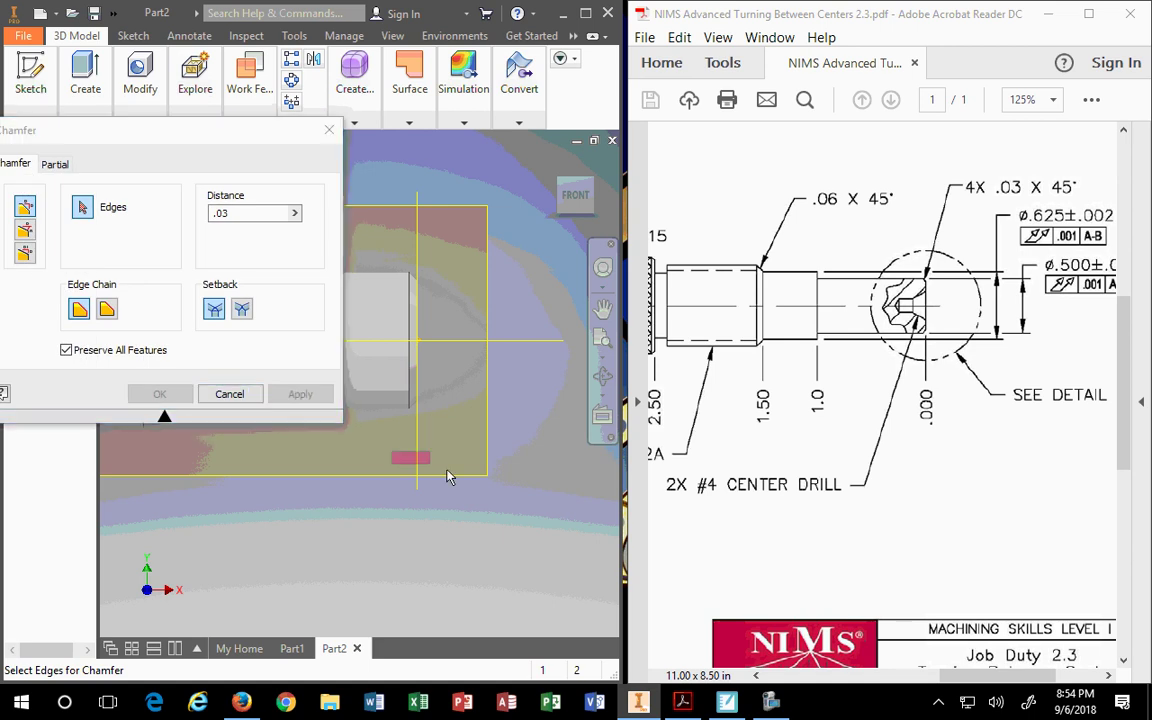
middle_drag(420, 507, 525, 543)
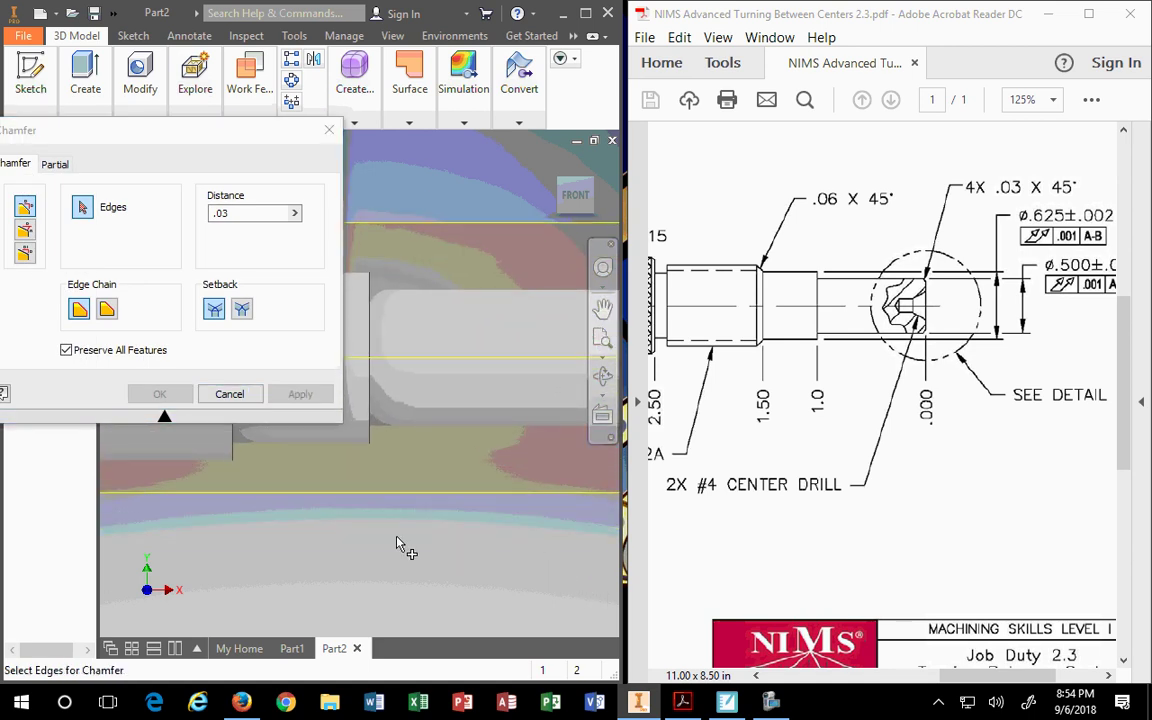
middle_drag(396, 539, 451, 528)
middle_drag(329, 507, 465, 527)
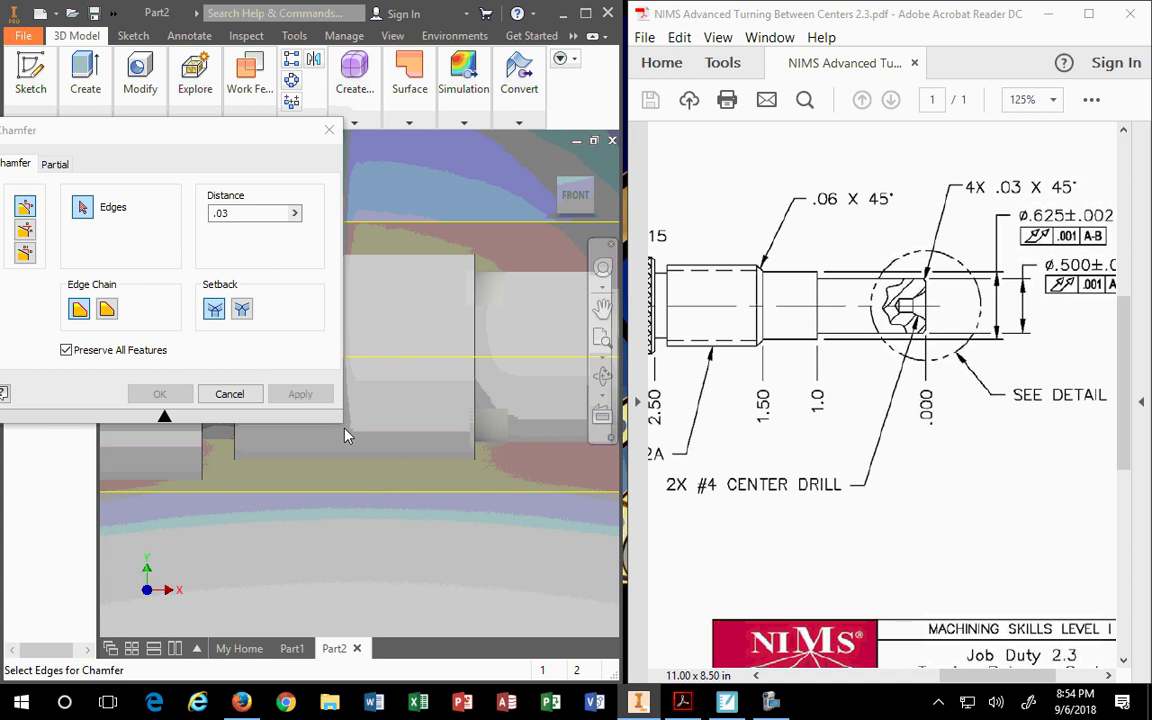
- Chamfer the next shoulder edge at .06 in, then check the PDF drawing
click(225, 213)
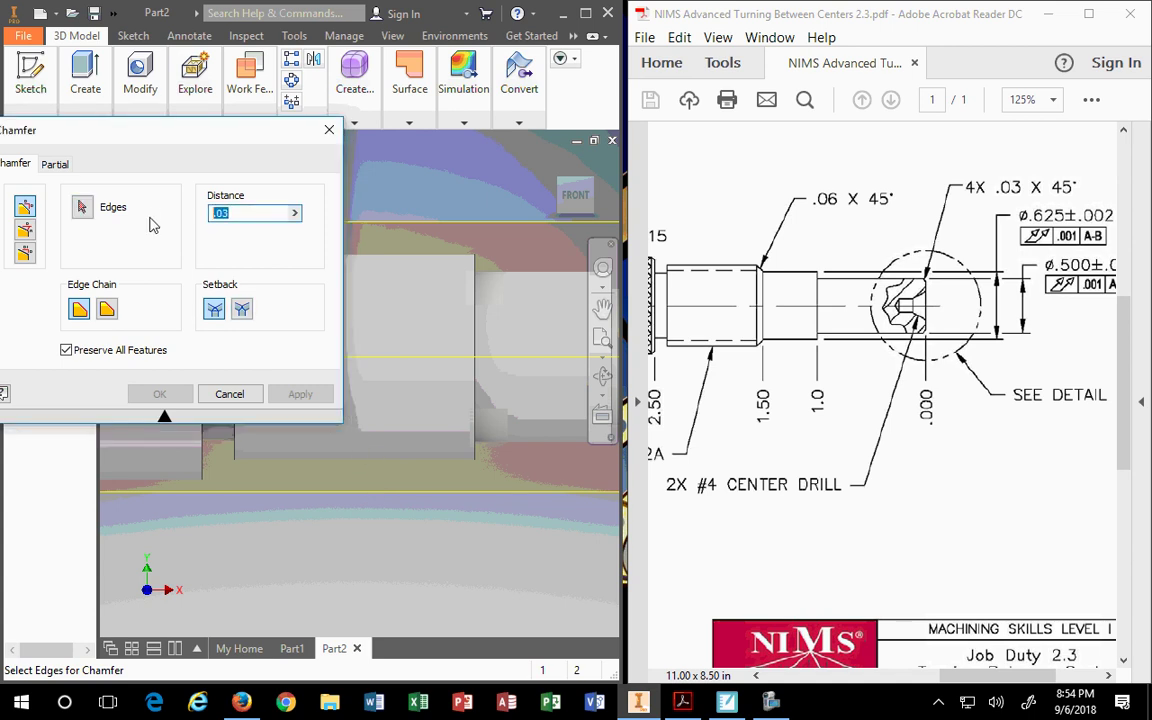
text(.06)
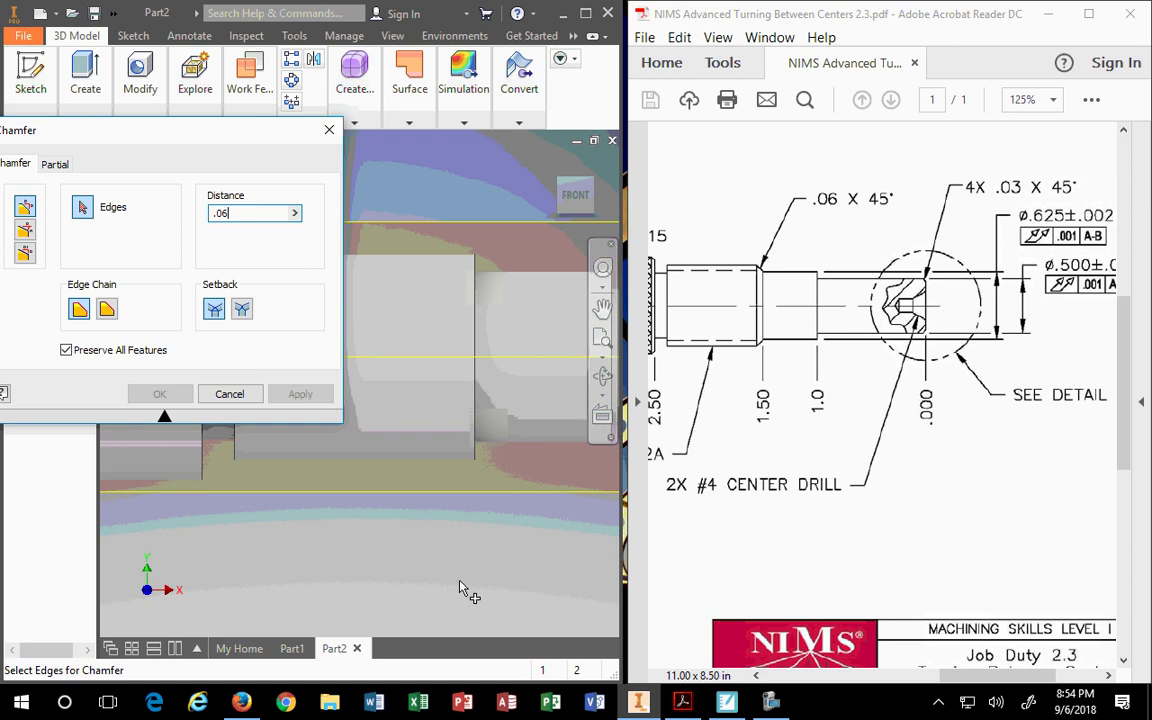
middle_drag(462, 590, 406, 535)
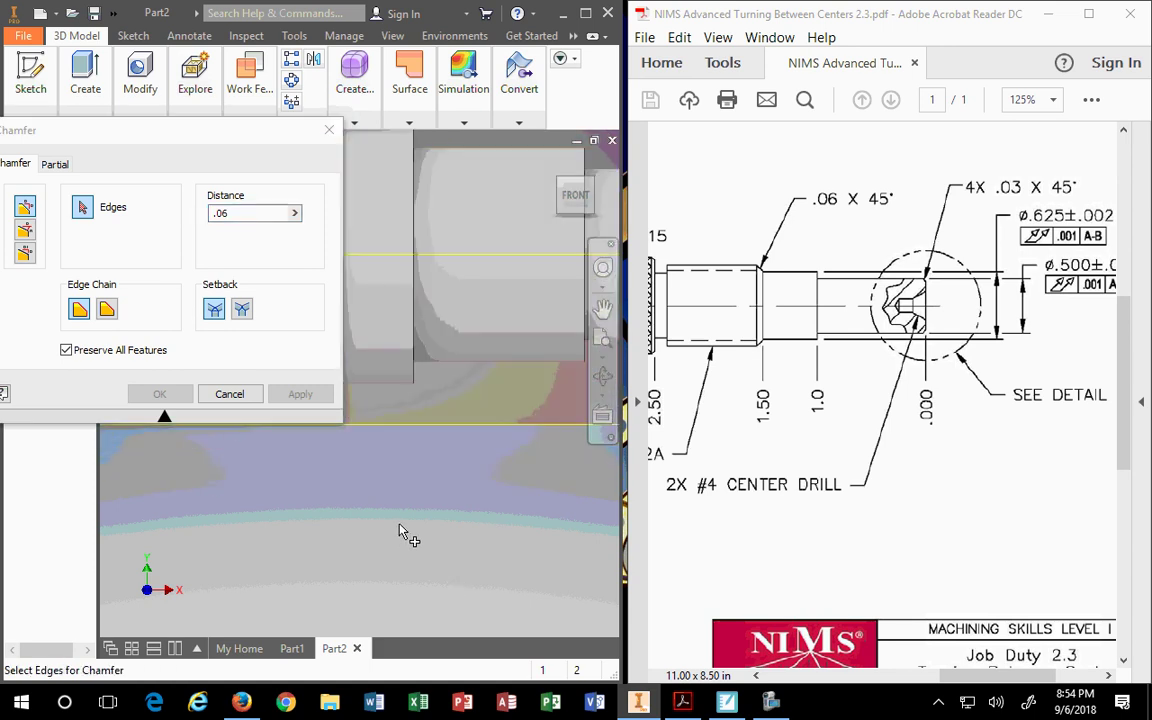
scroll(405, 530, down, 3)
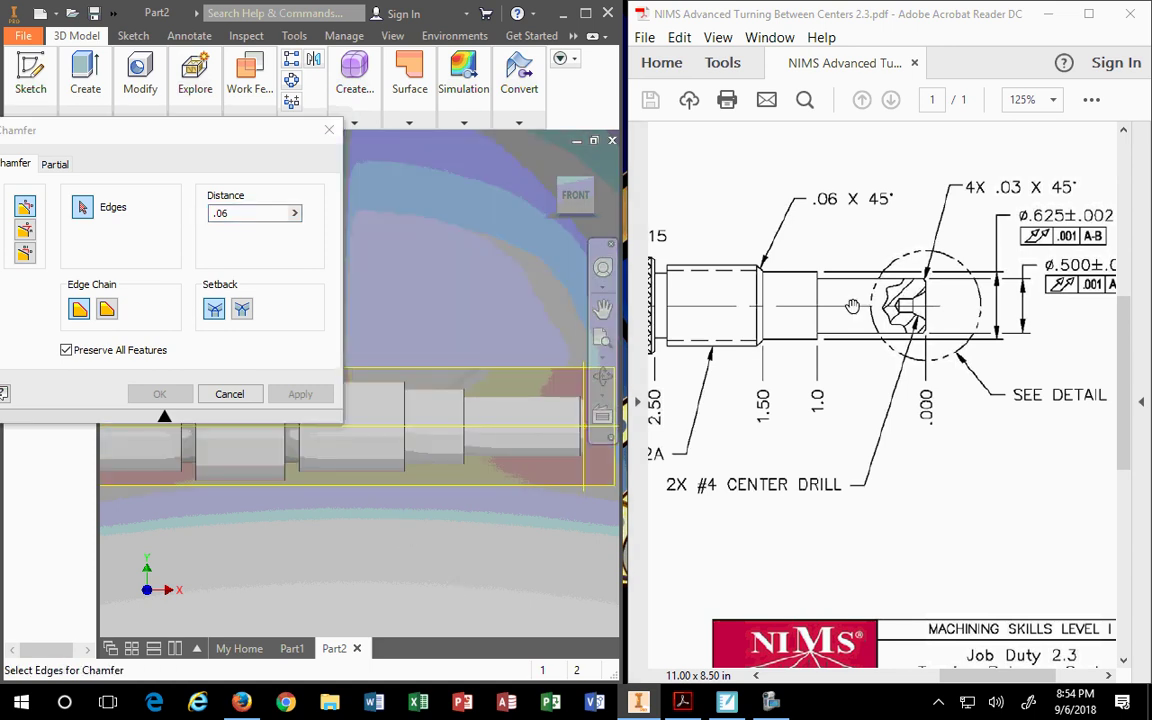
click(403, 415)
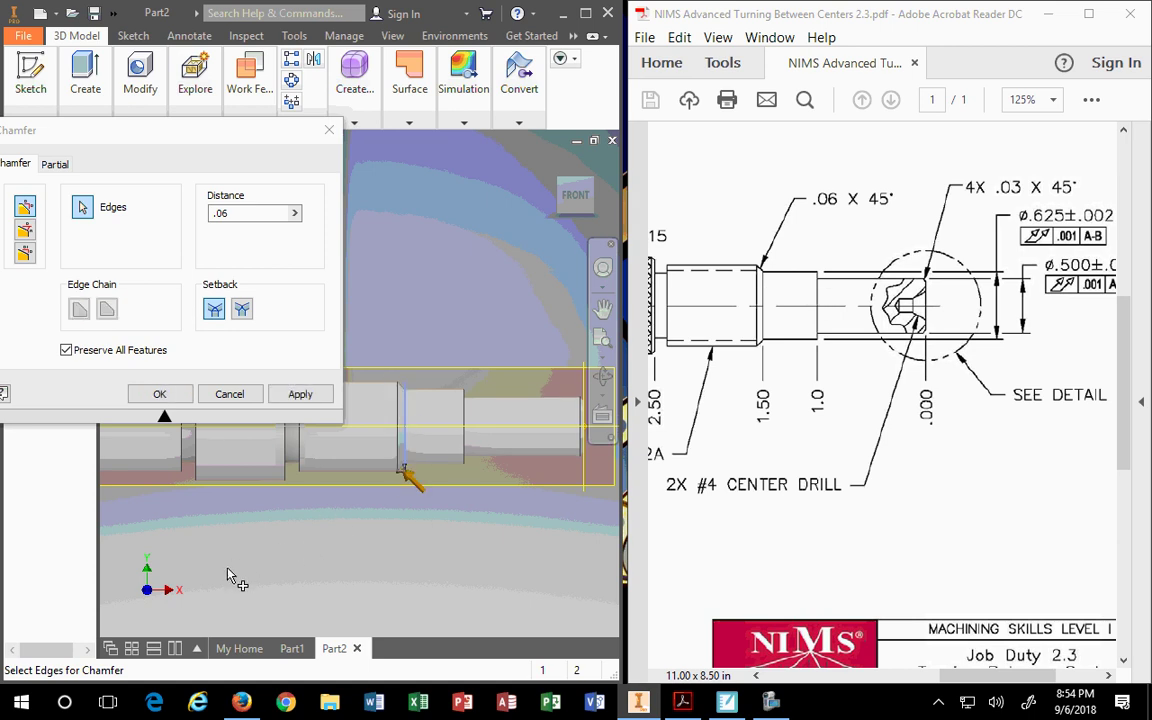
middle_drag(237, 560, 373, 555)
click(303, 395)
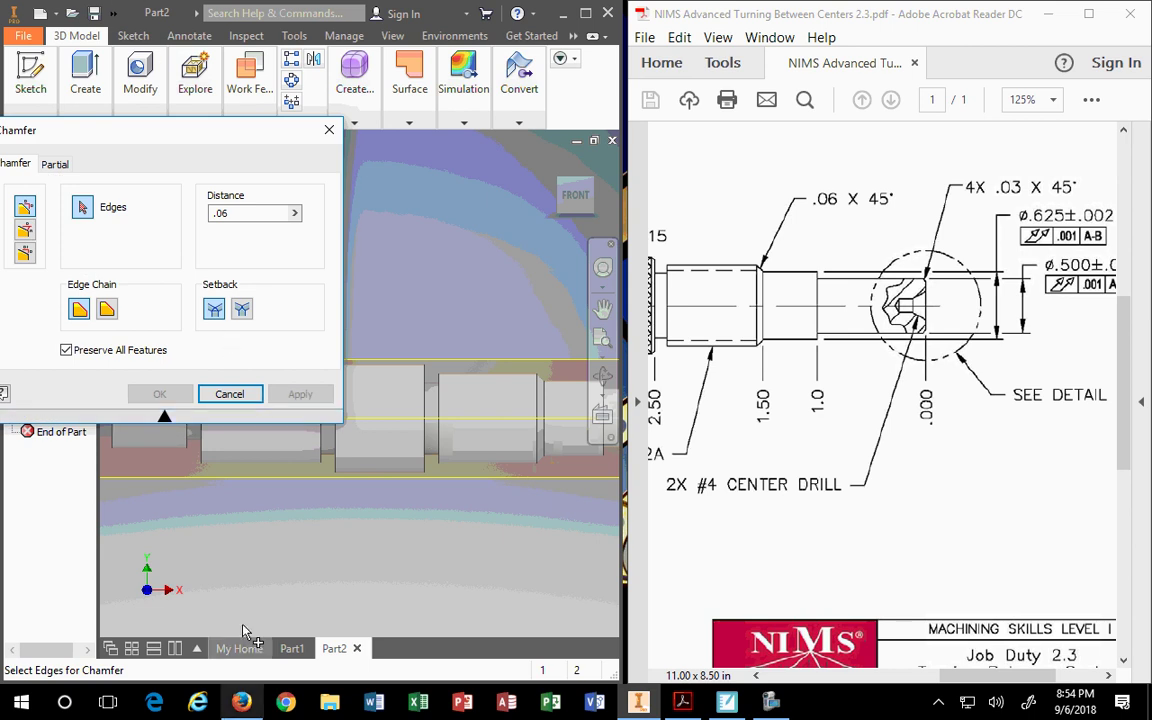
click(846, 435)
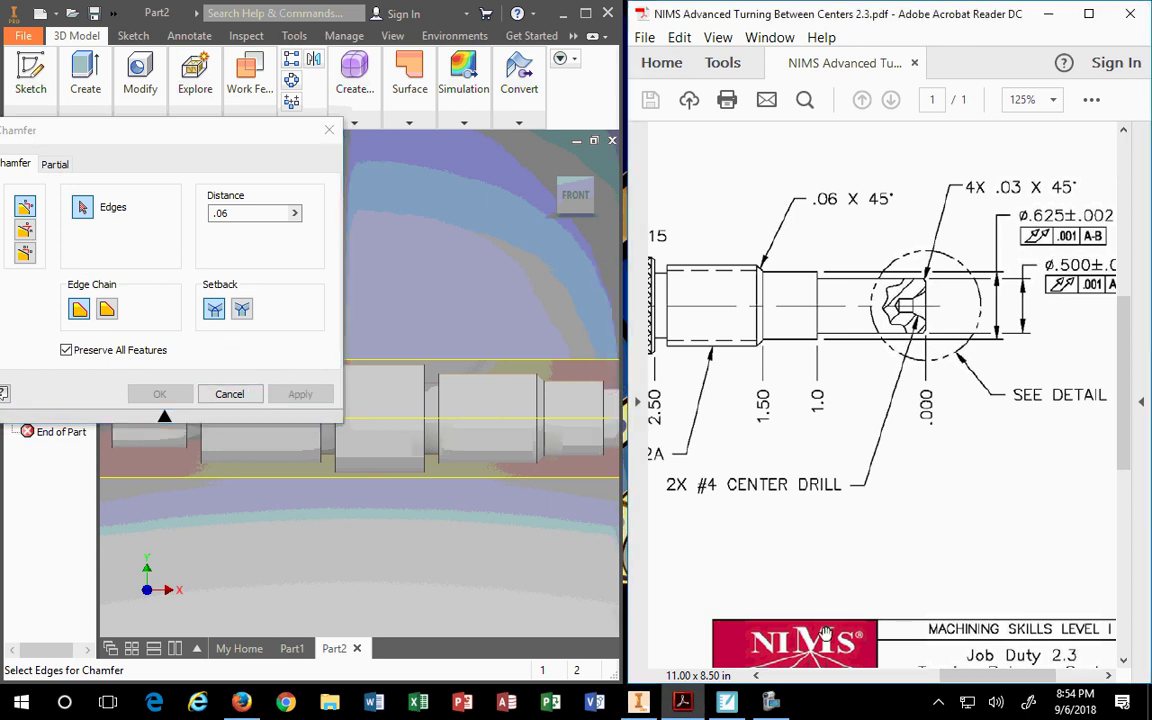
mouse_move(971, 685)
mouse_down()
mouse_move(899, 676)
mouse_move(1039, 678)
mouse_move(853, 680)
mouse_move(885, 667)
mouse_up()
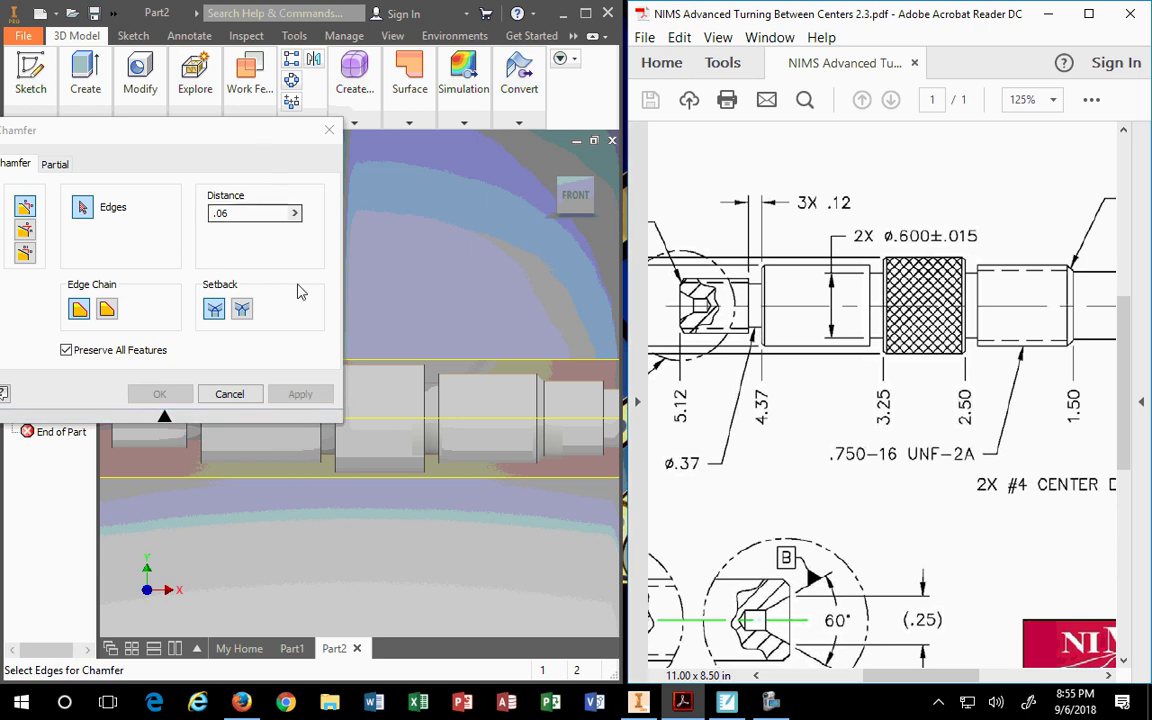
- Cancel the unfinished Chamfer command
click(247, 400)
scroll(271, 311, down, 5)
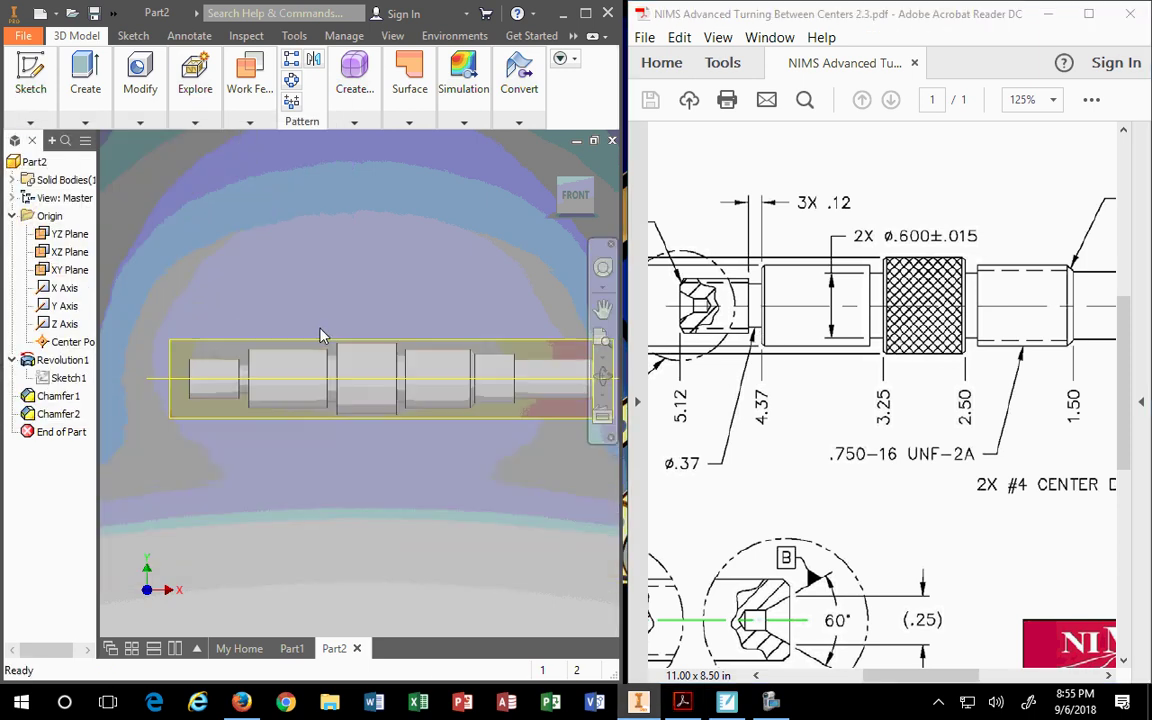
scroll(540, 386, up, 5)
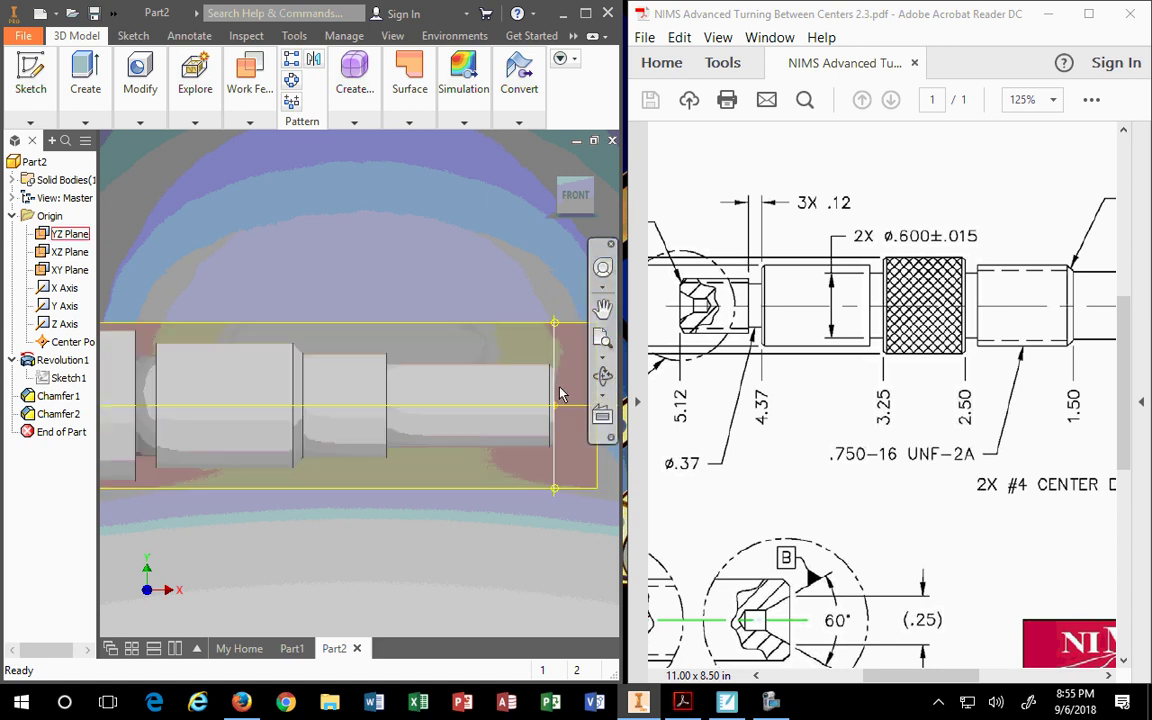
scroll(560, 395, up, 4)
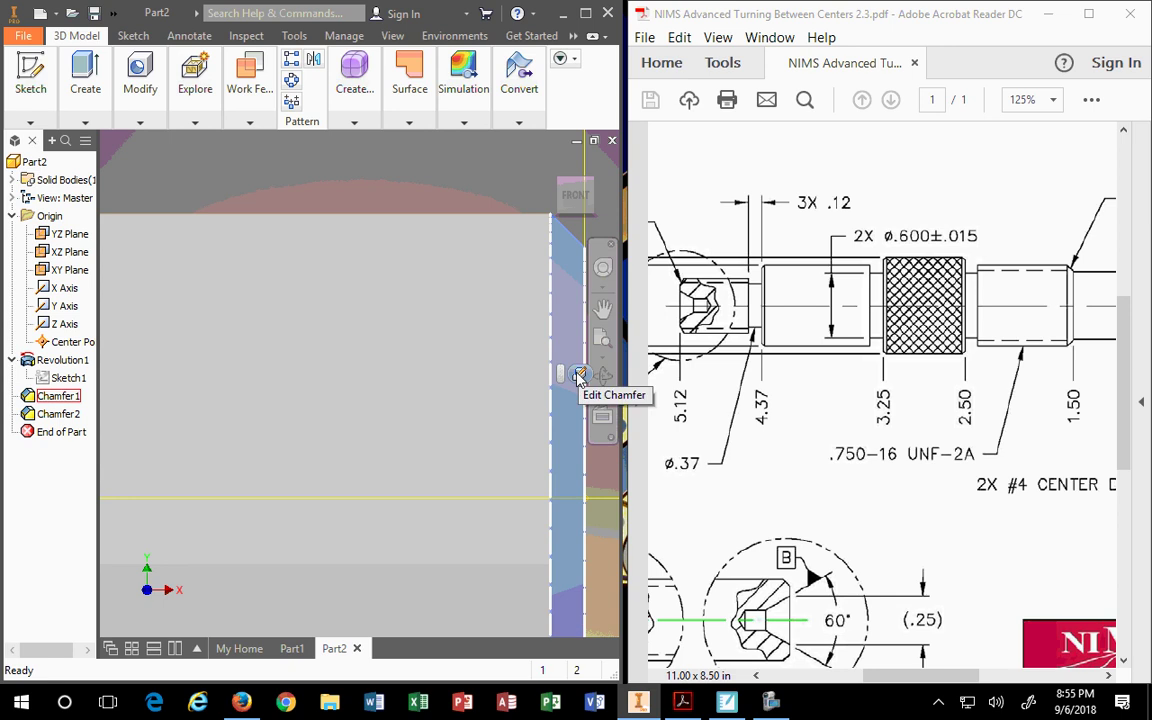
- Edit Chamfer1 to include two more shoulder edges and confirm
click(578, 376)
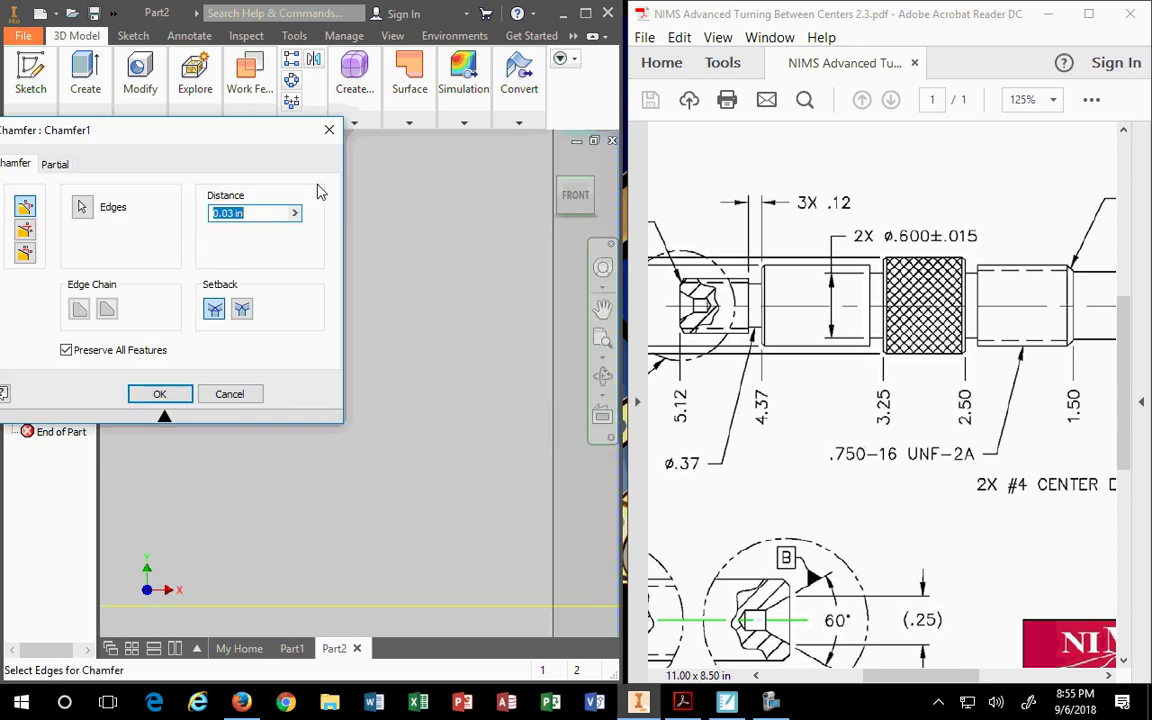
scroll(432, 367, down, 5)
middle_drag(432, 367, 462, 463)
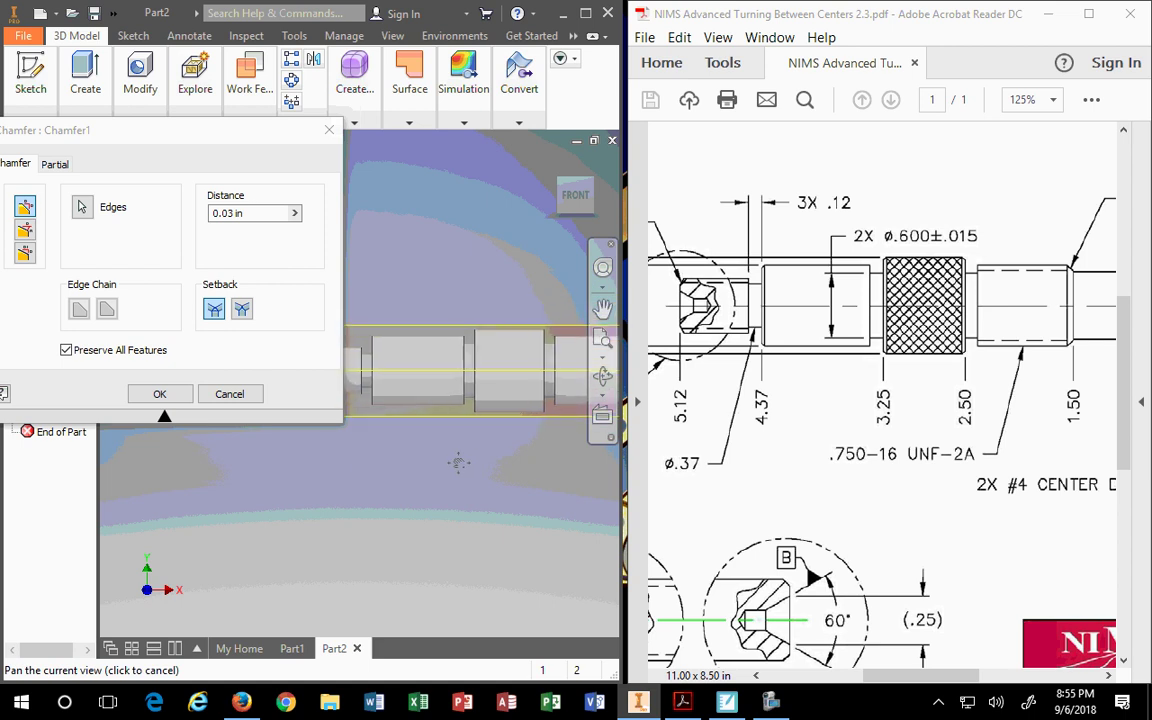
click(545, 413)
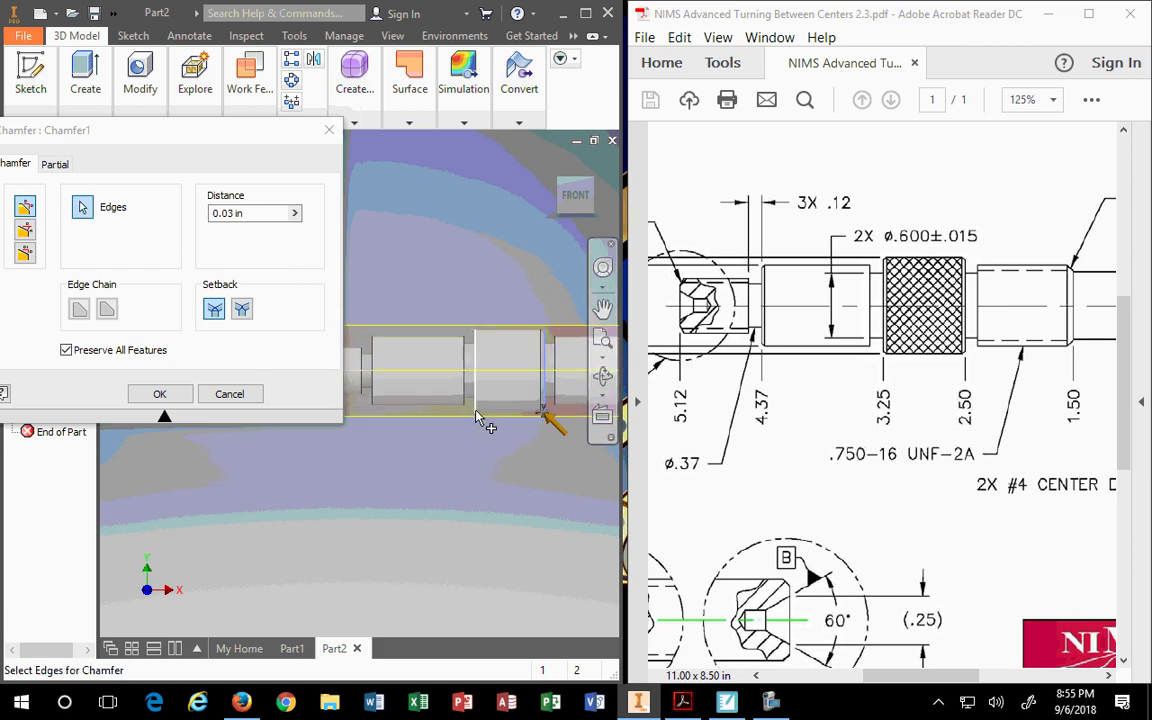
click(478, 418)
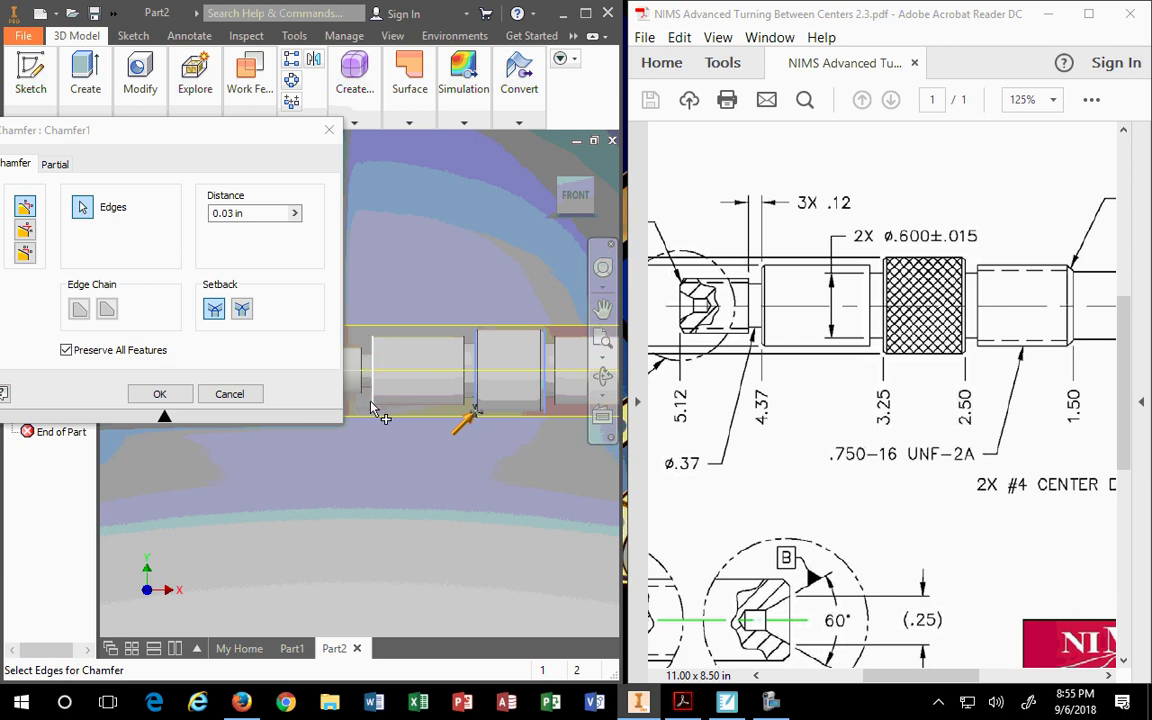
middle_drag(386, 476, 445, 477)
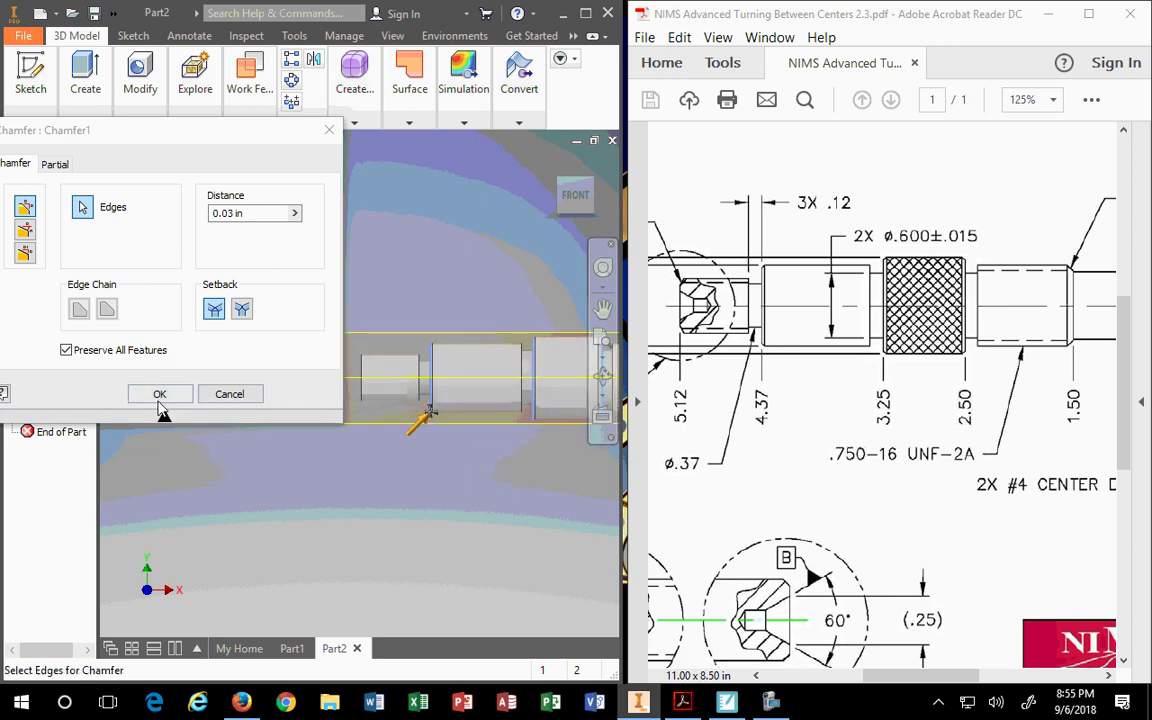
click(159, 393)
middle_drag(402, 477, 230, 449)
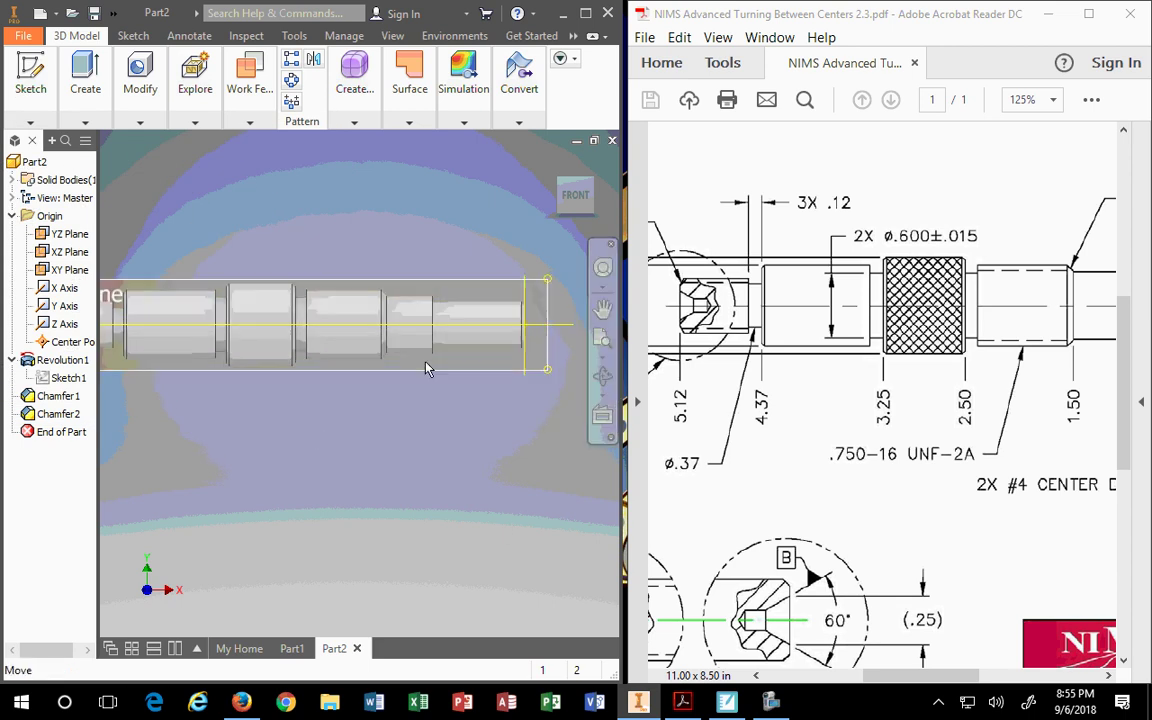
click(55, 400)
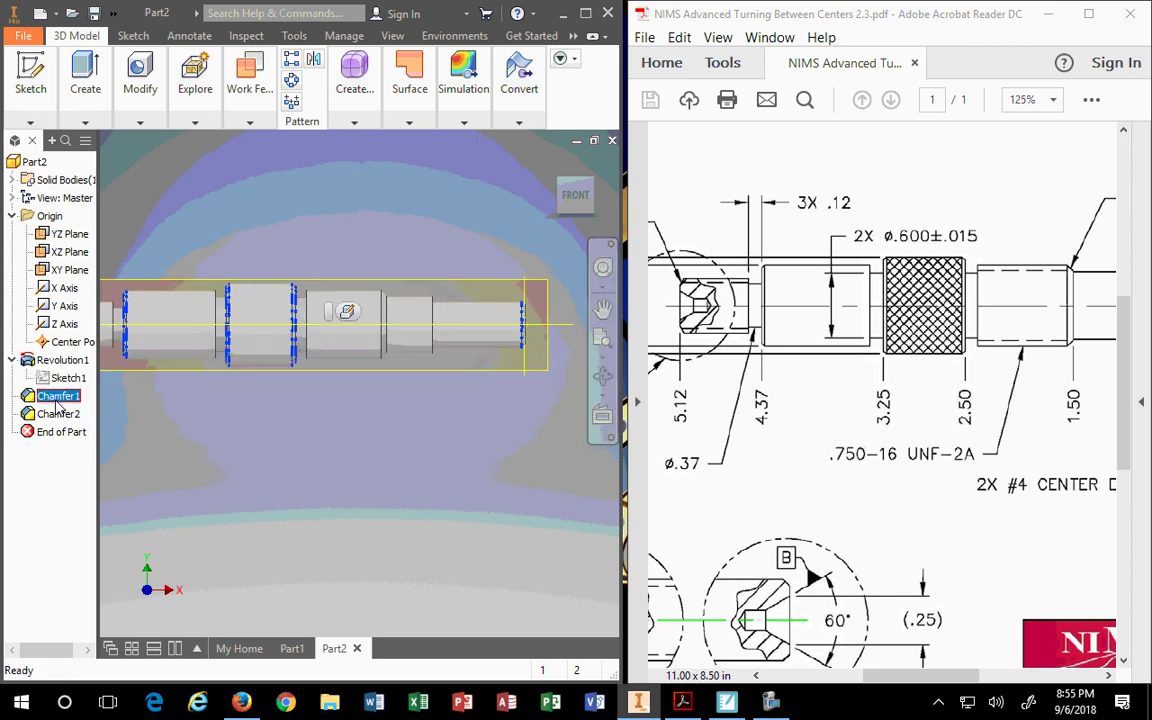
right_click(55, 400)
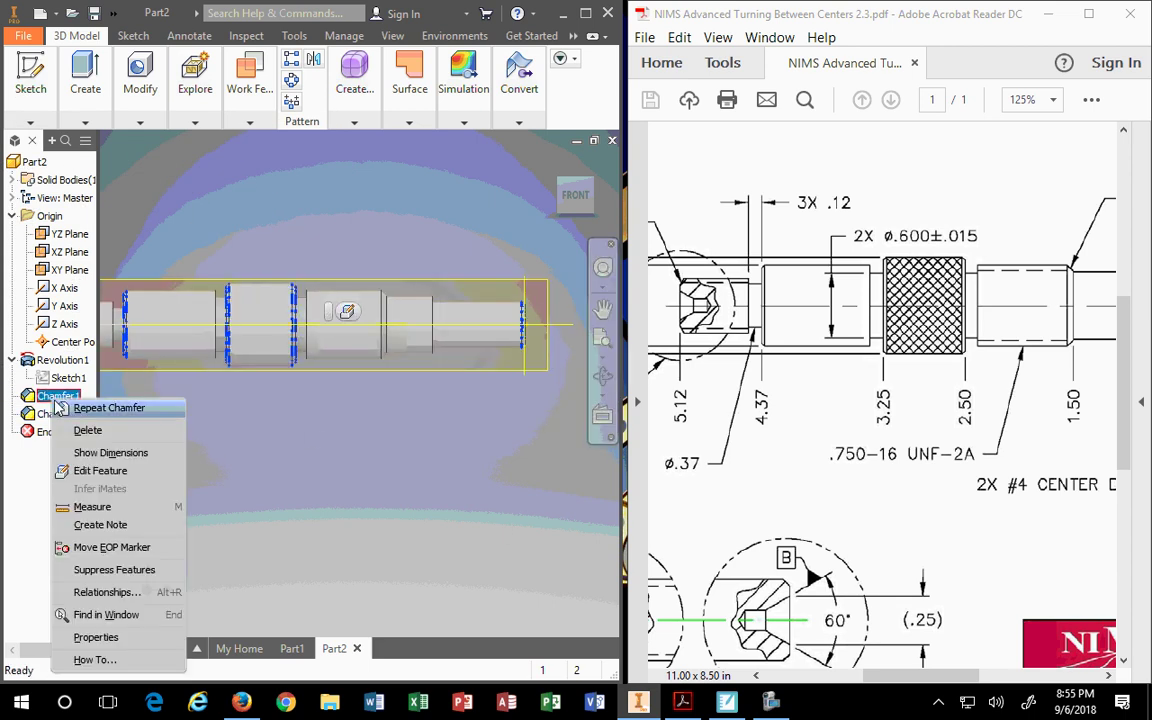
click(85, 470)
click(528, 437)
scroll(514, 270, up, 8)
click(480, 263)
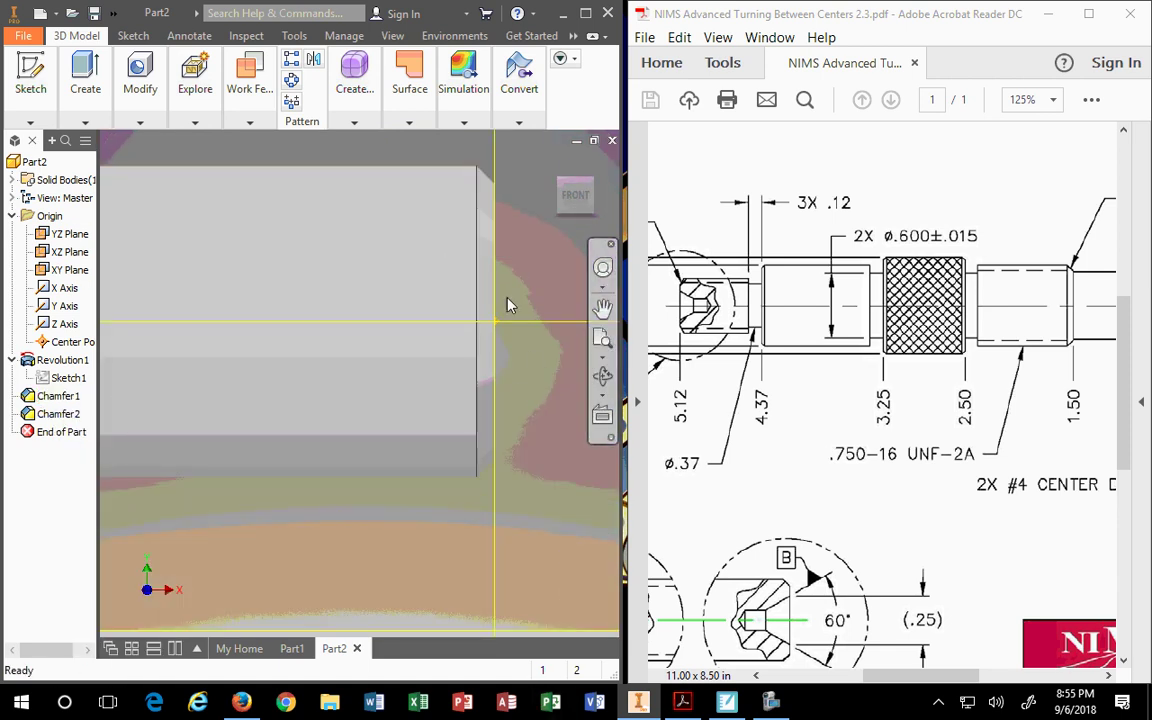
click(488, 282)
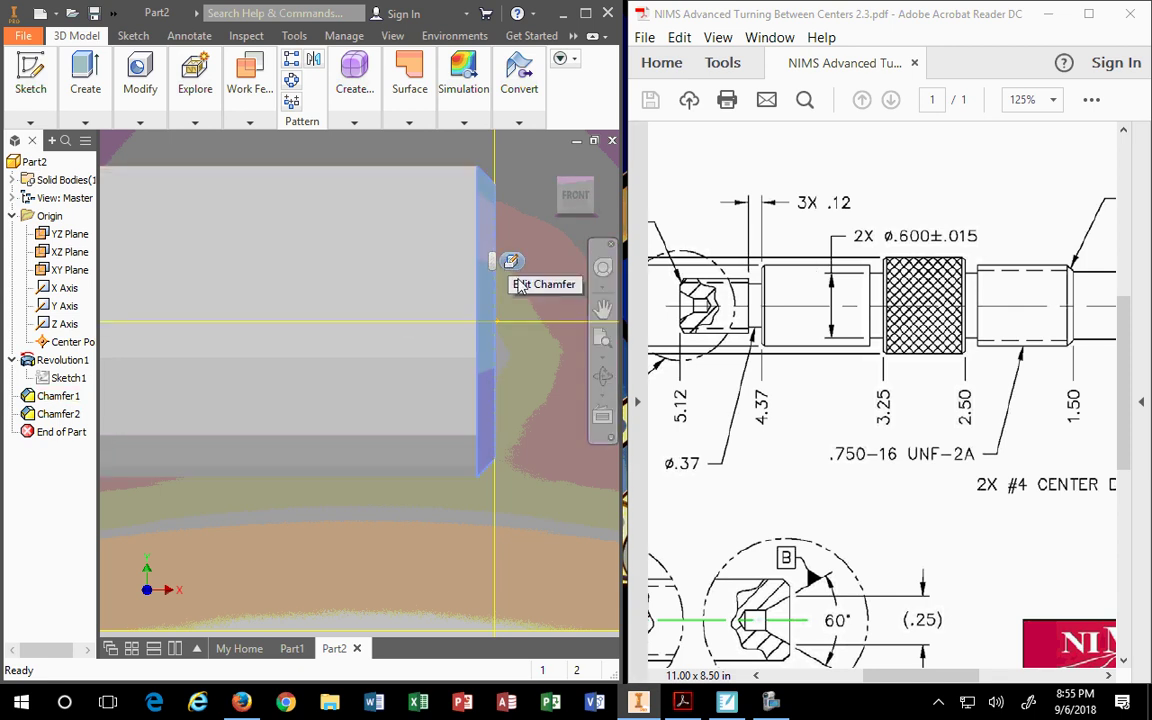
scroll(510, 265, down, 5)
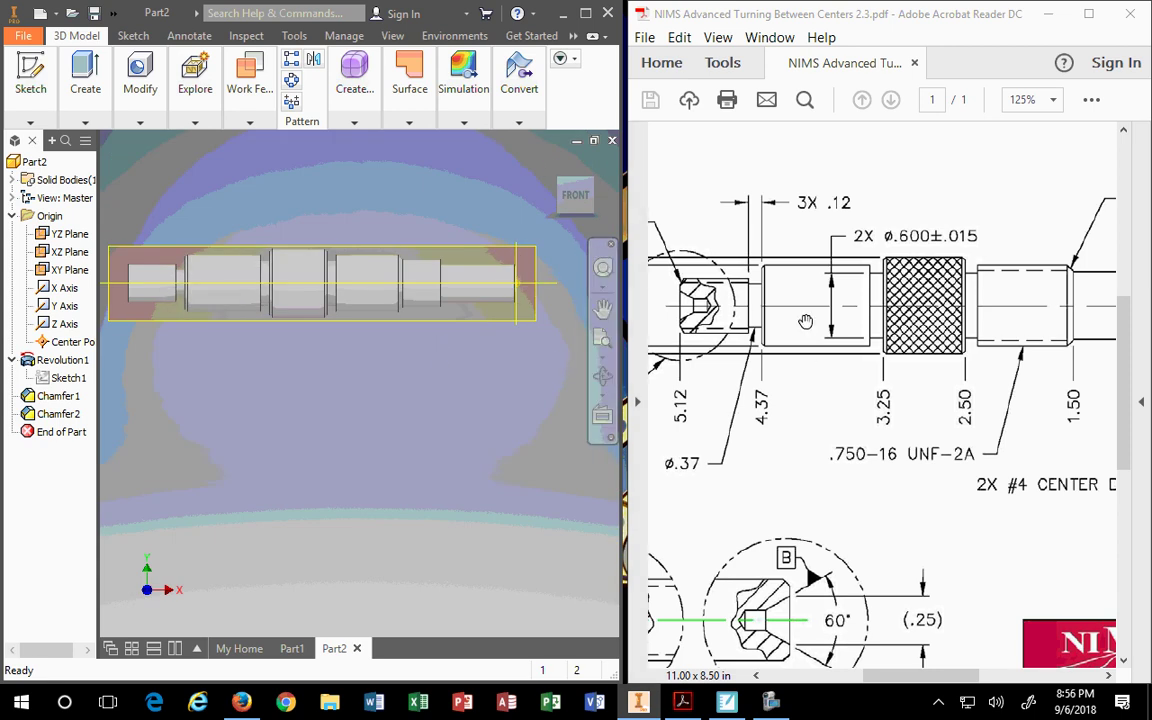
scroll(848, 379, up, 1)
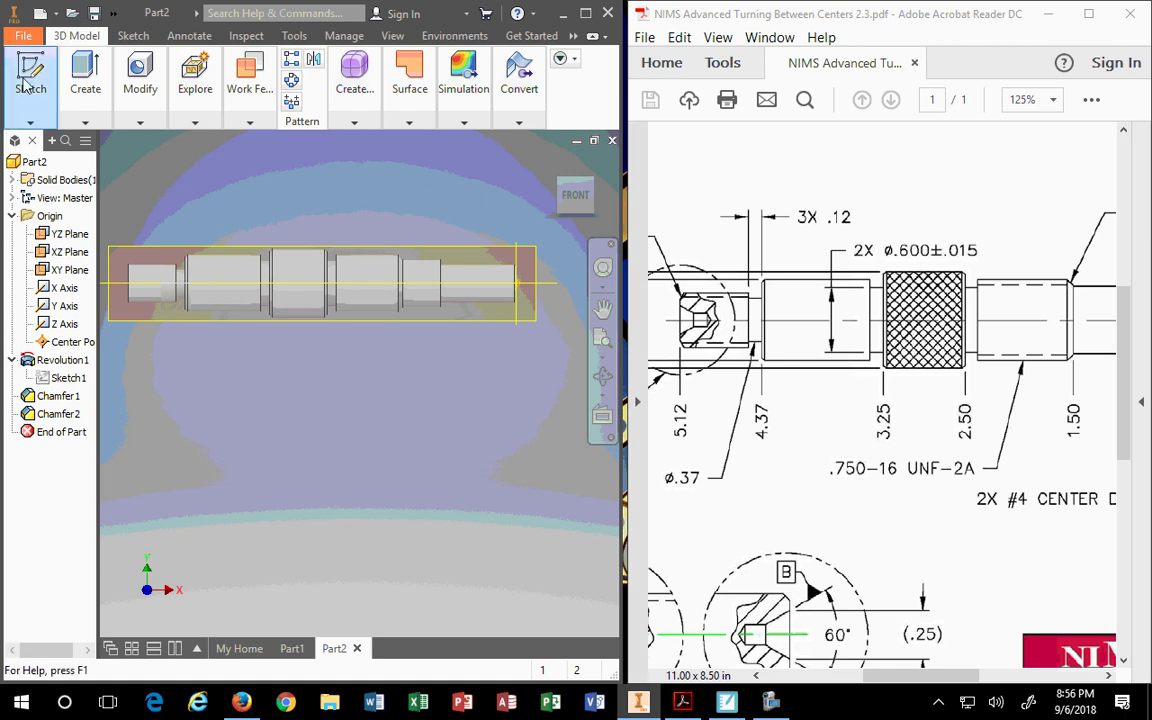
- Start a thread feature on the shaft's fourth cylinder from the left
click(145, 121)
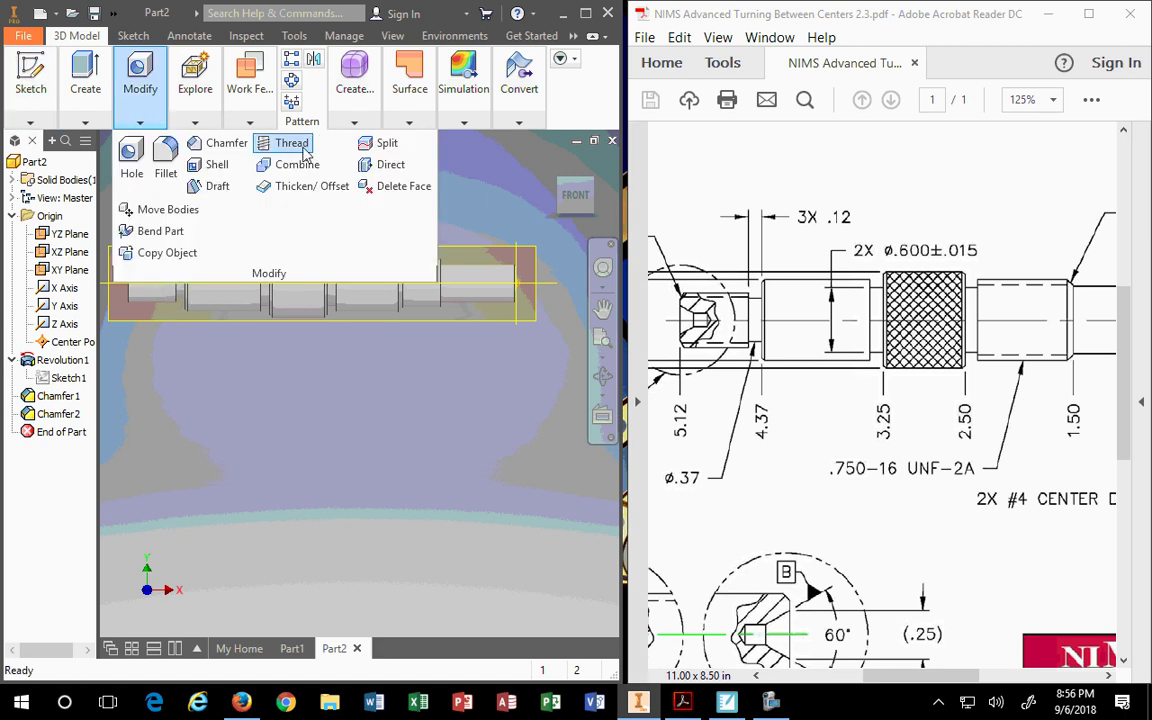
click(249, 121)
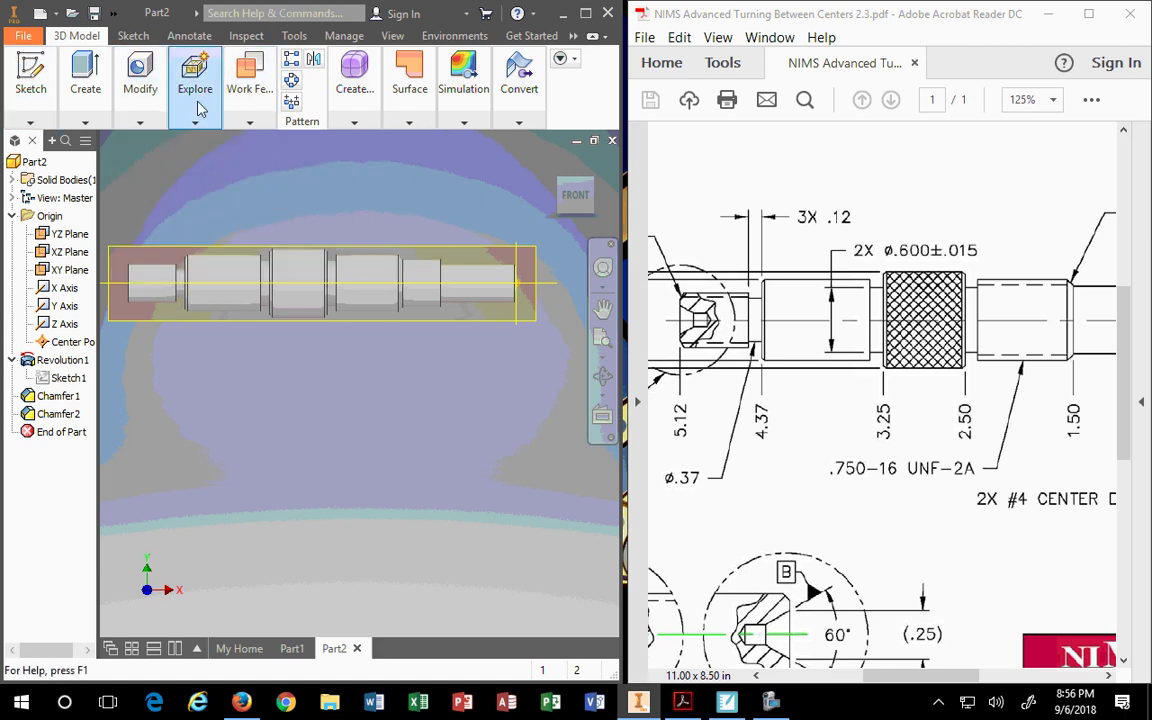
click(141, 118)
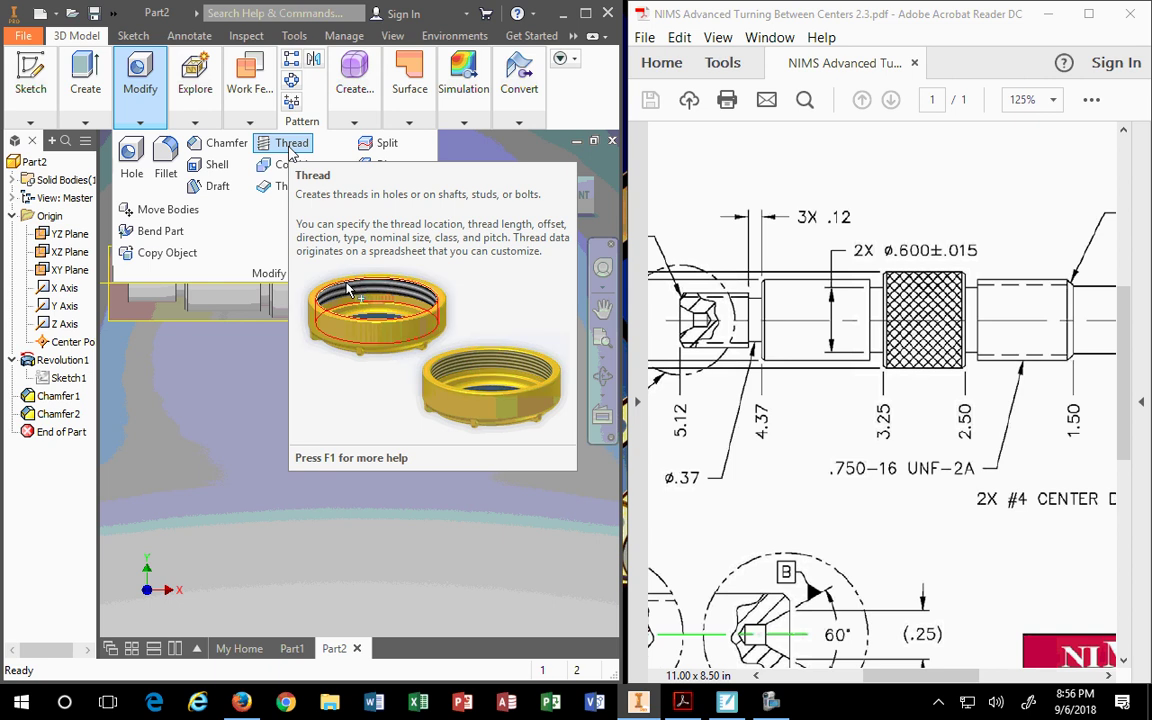
click(290, 146)
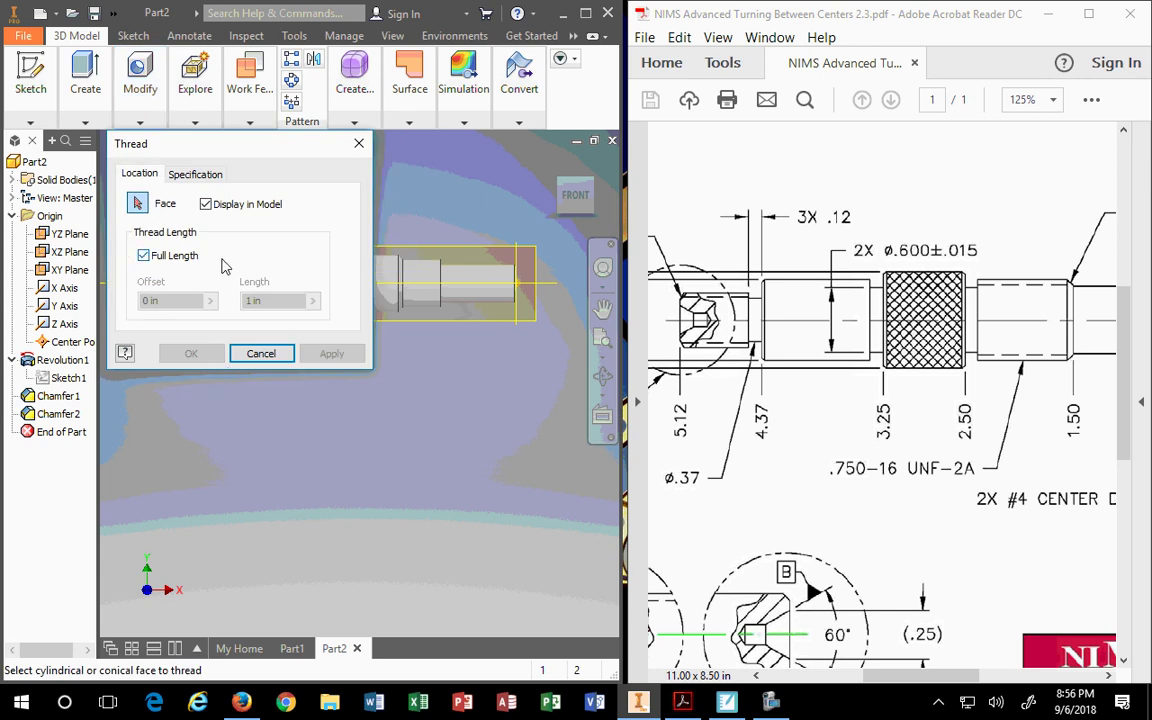
middle_drag(430, 368, 500, 513)
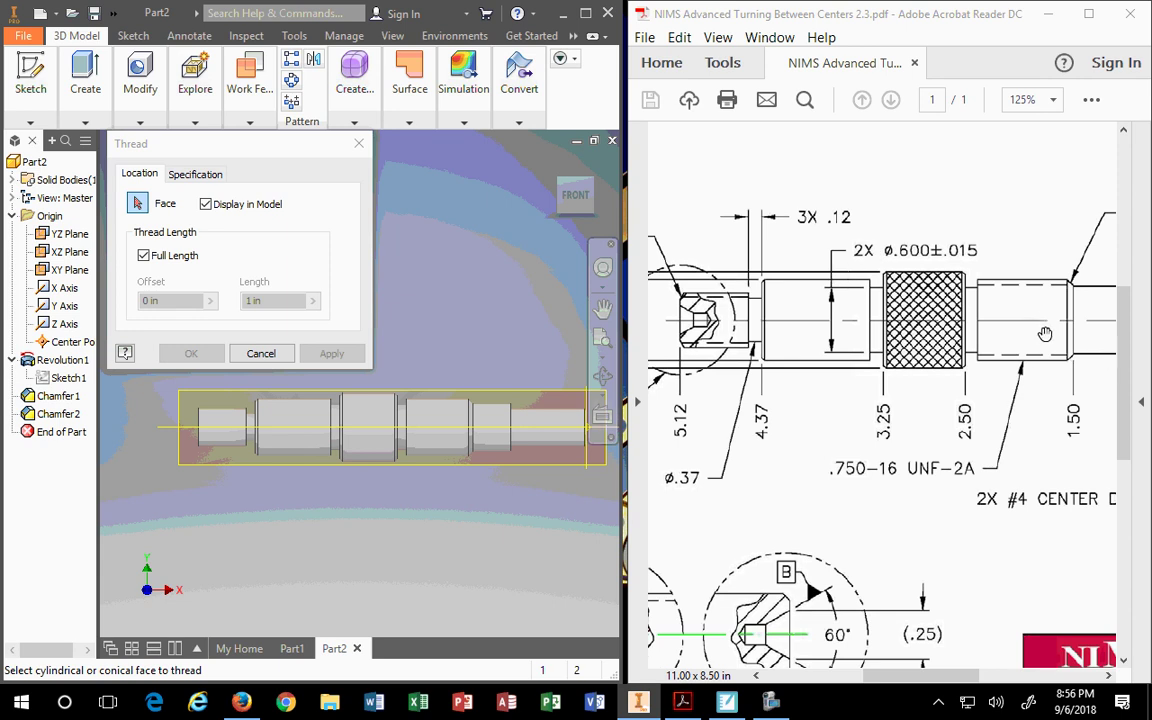
click(432, 420)
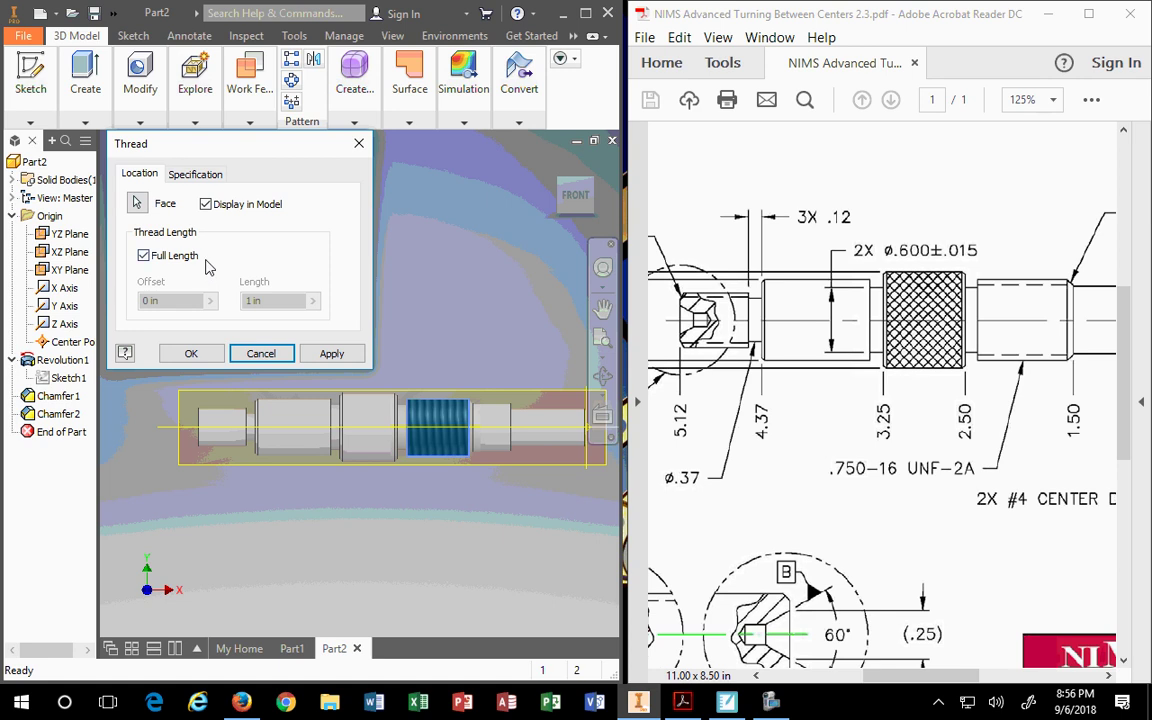
- Set the thread designation to 3/4-16 UNF in the Specification settings
click(198, 176)
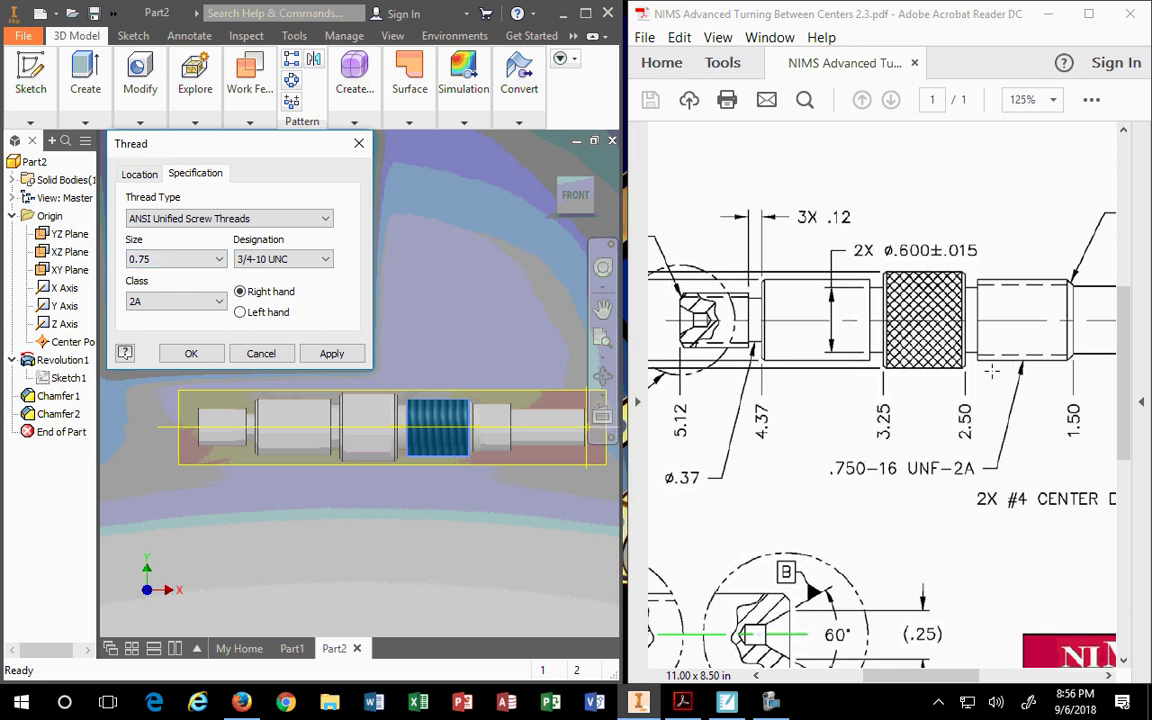
click(292, 262)
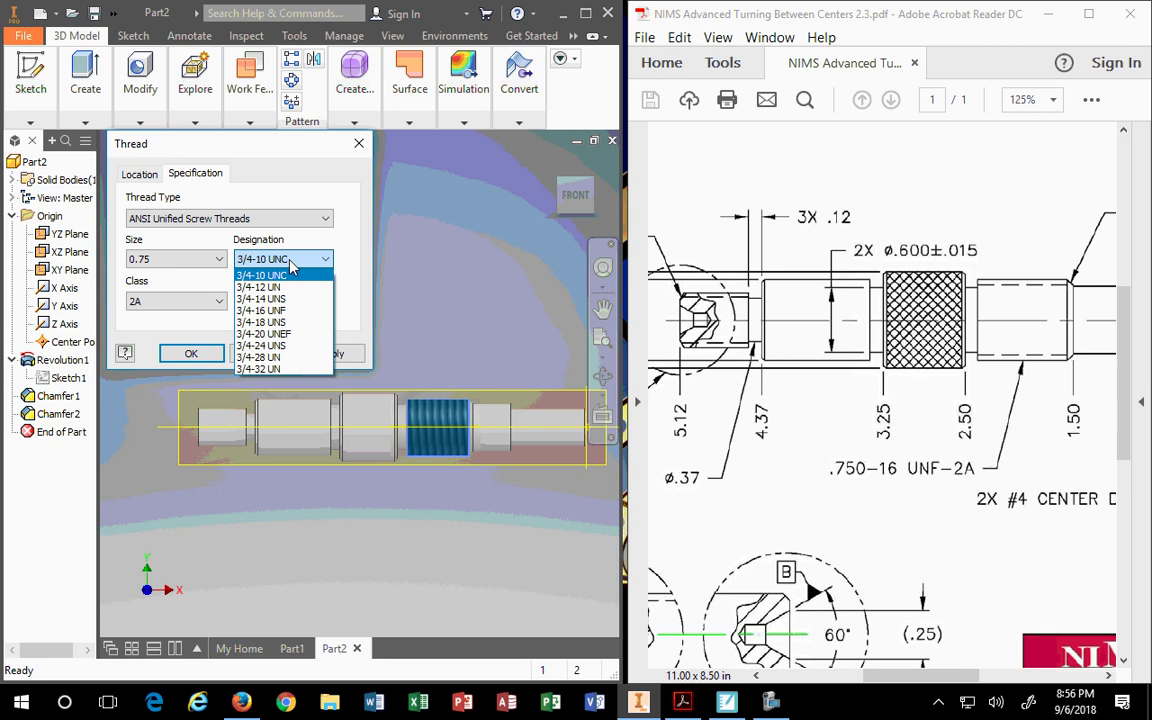
click(268, 313)
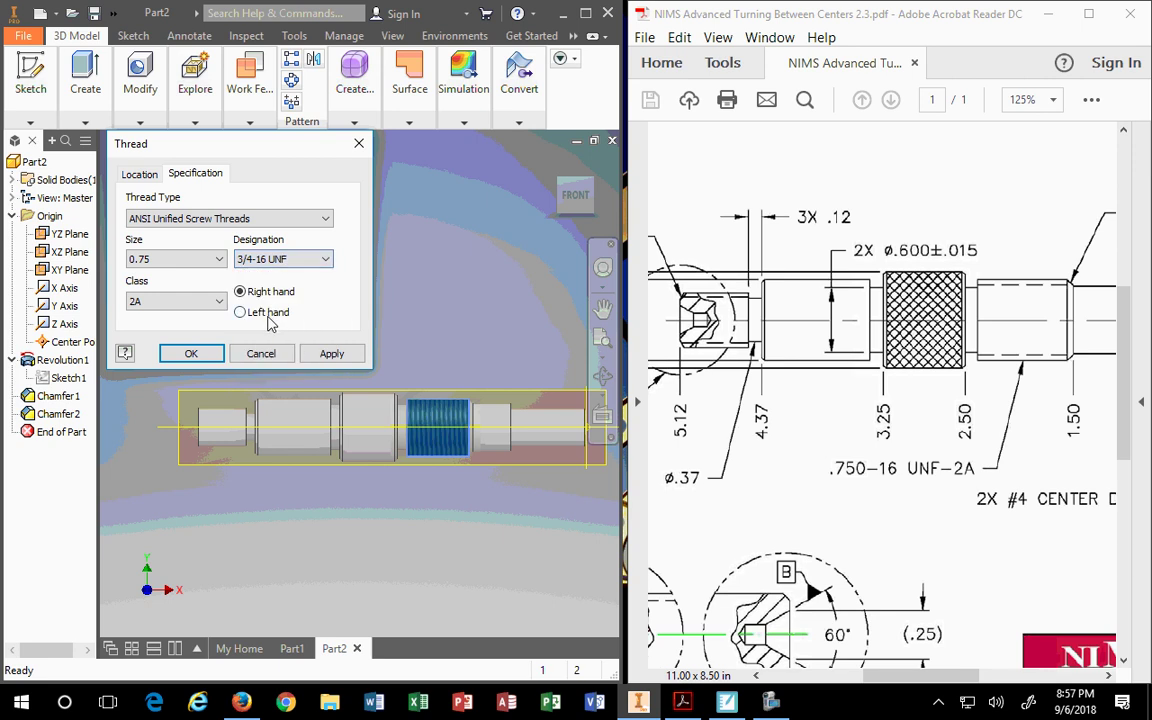
click(286, 702)
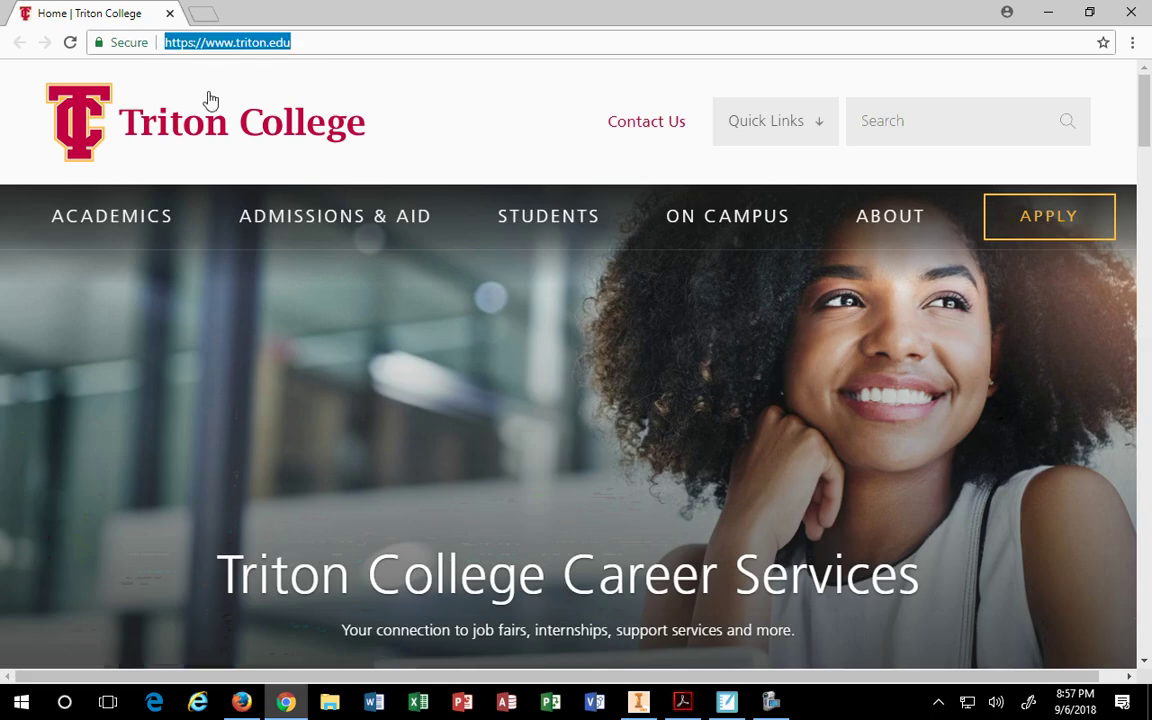
text(threading designatio)
key(Return)
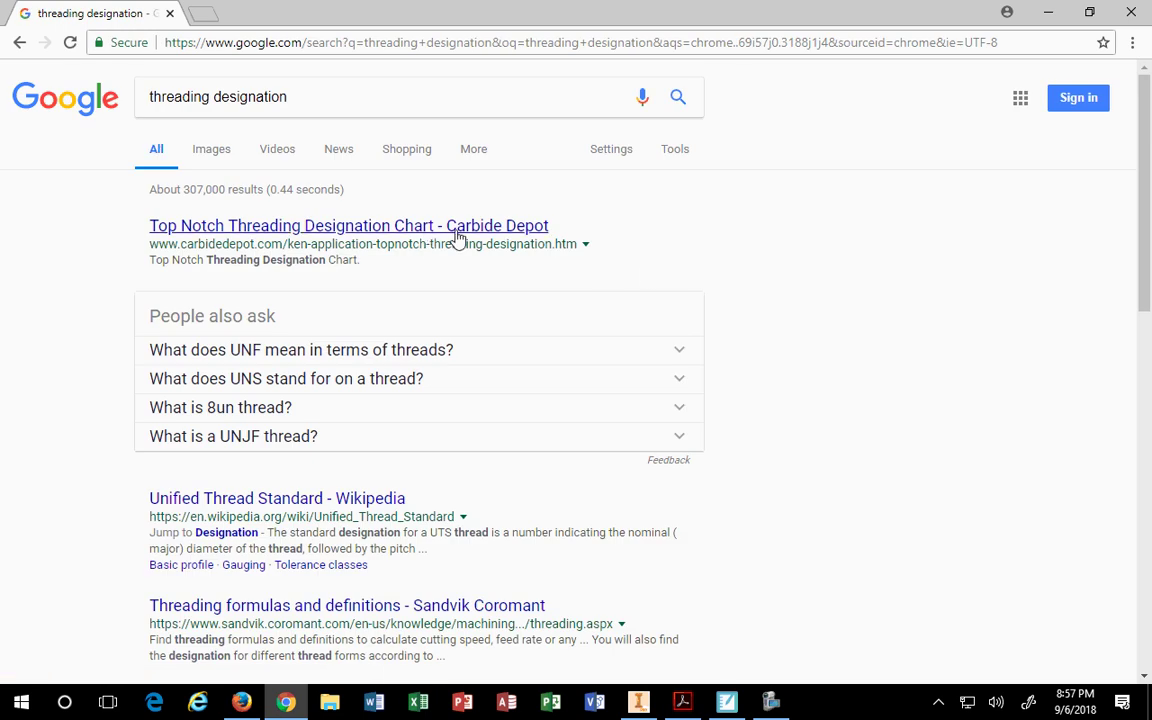
click(216, 154)
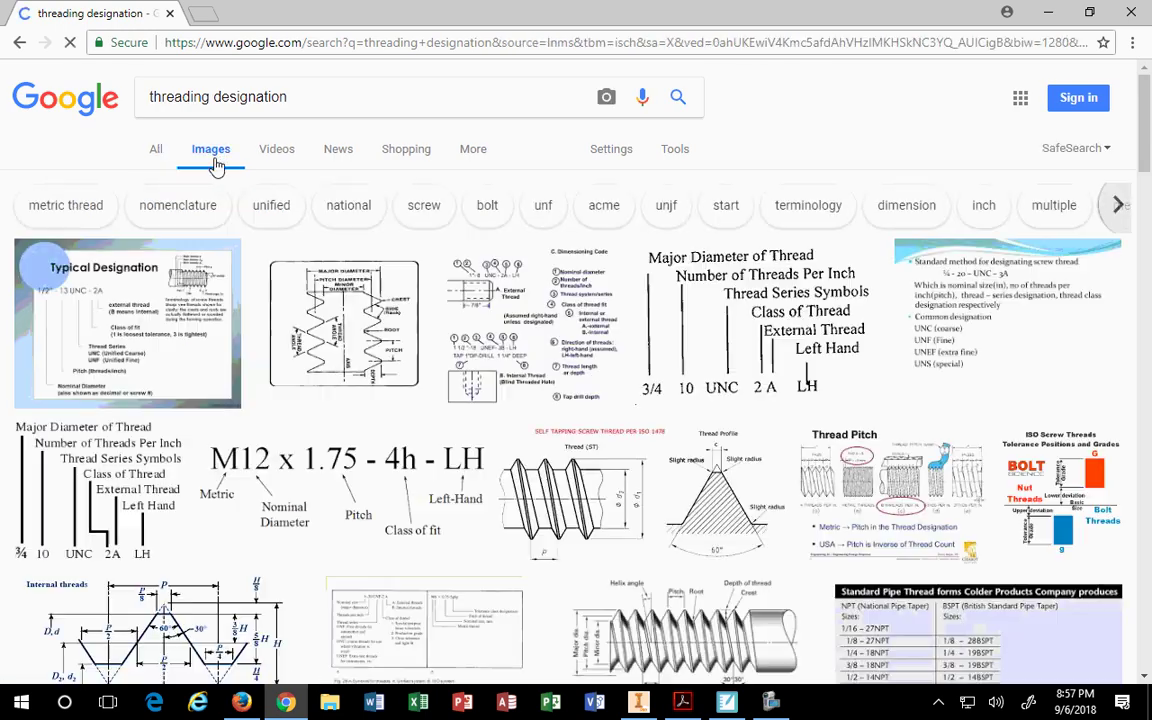
scroll(857, 428, down, 3)
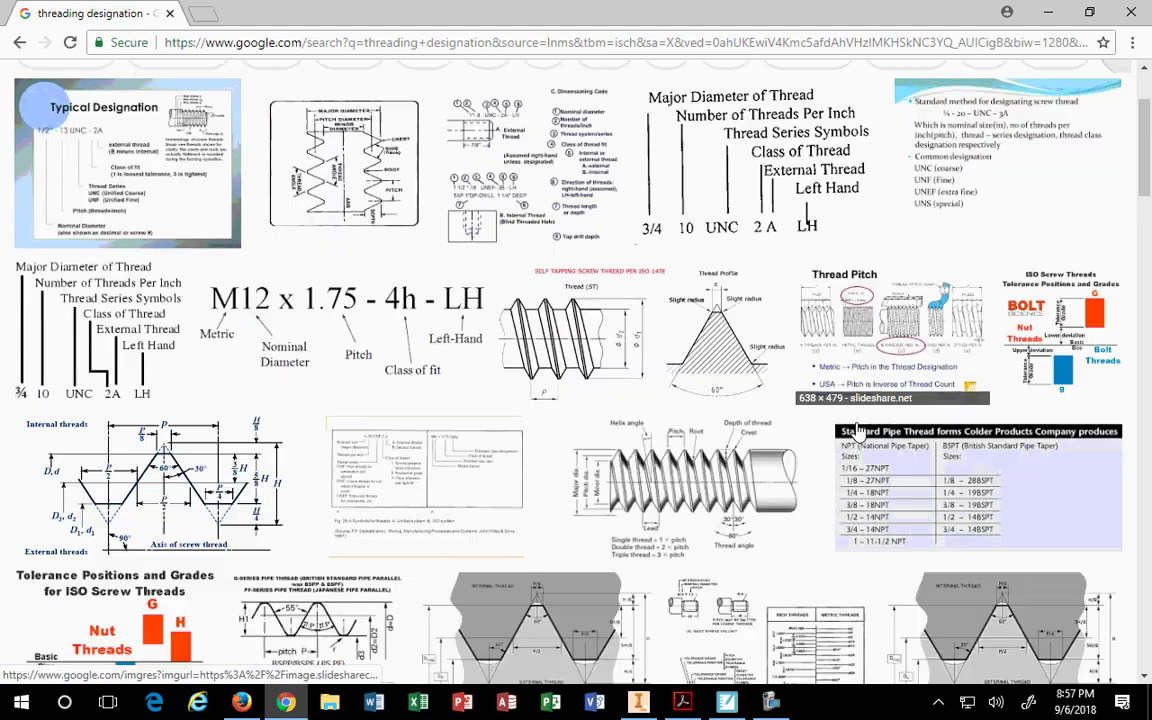
scroll(810, 400, down, 3)
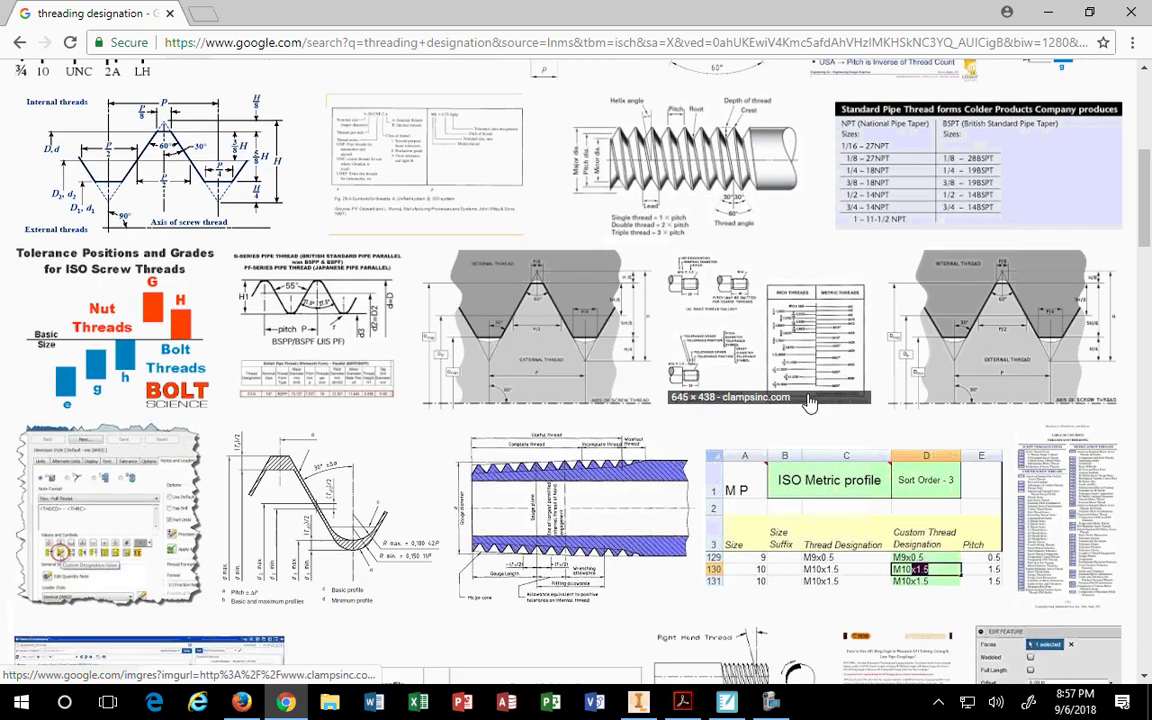
scroll(810, 400, down, 2)
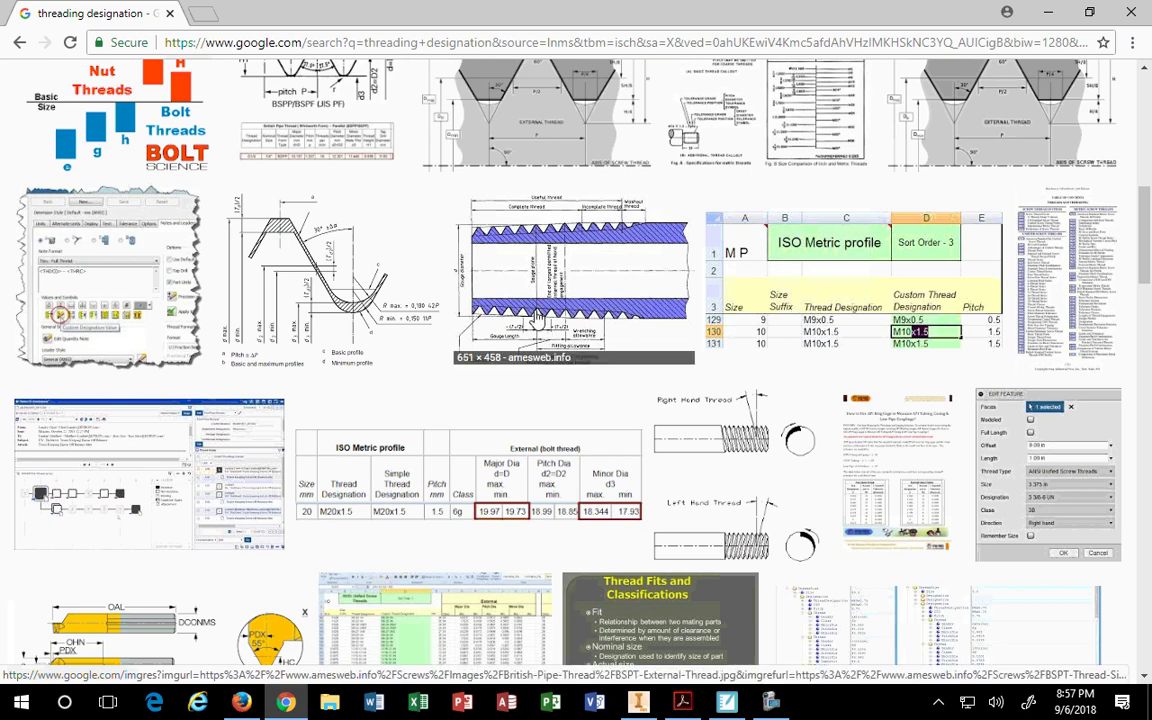
scroll(543, 340, down, 2)
scroll(547, 358, up, 6)
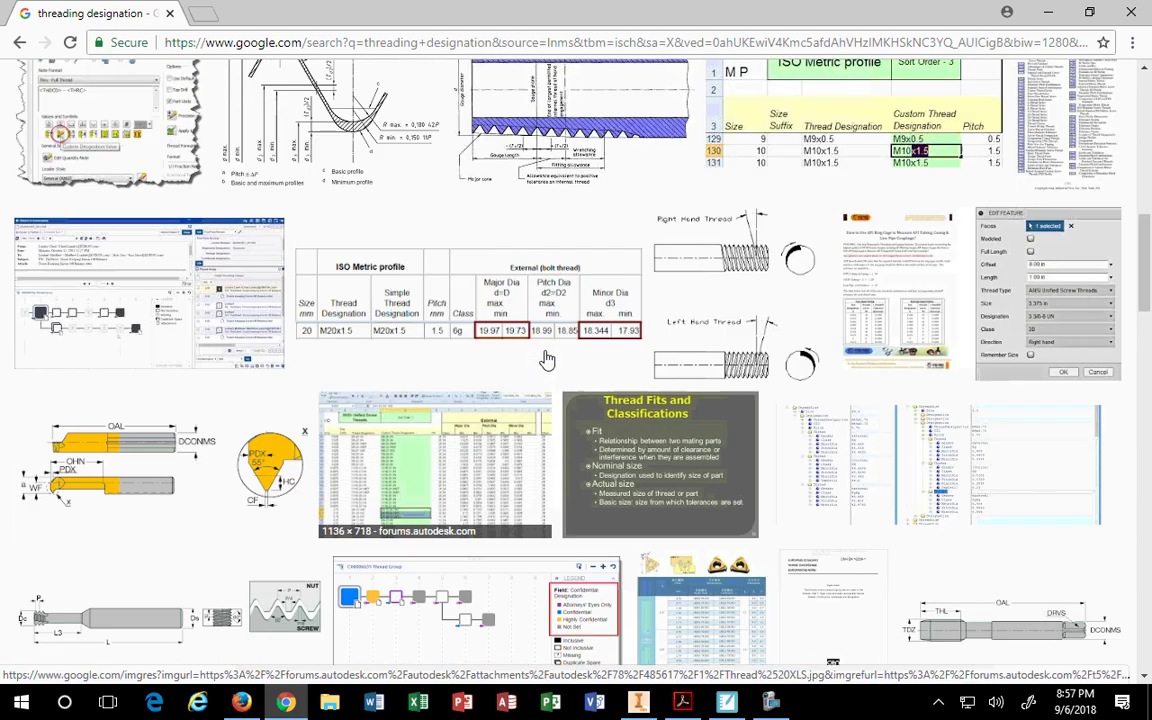
scroll(547, 358, up, 3)
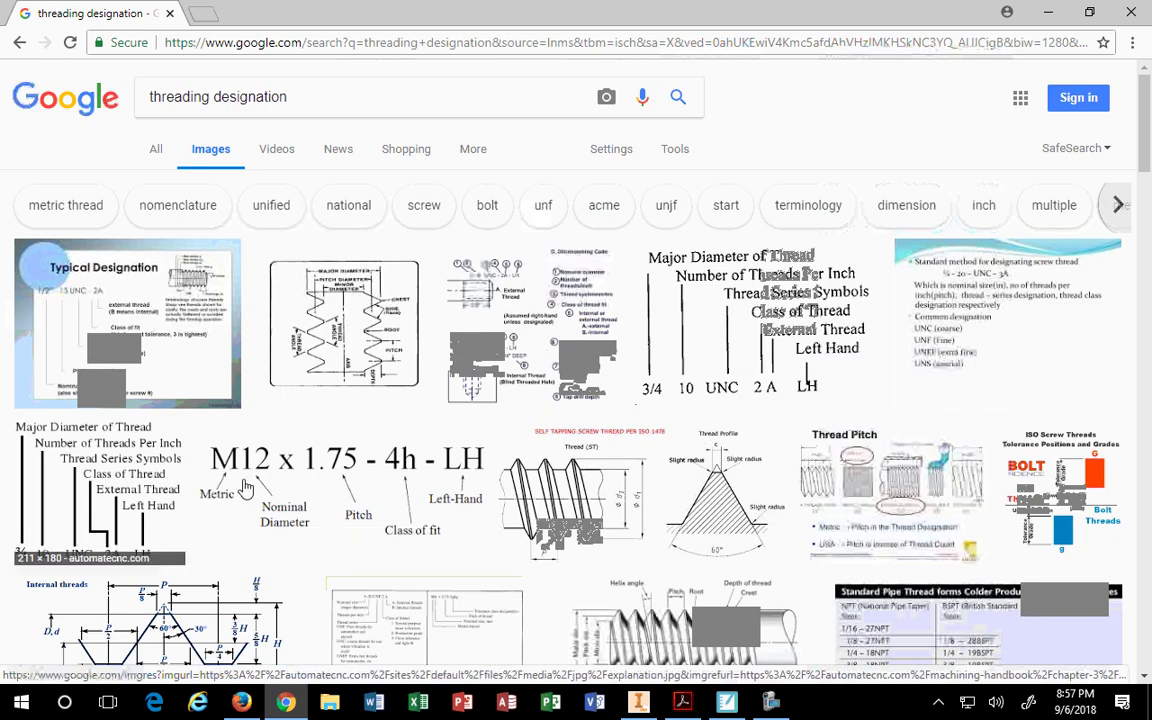
click(1047, 12)
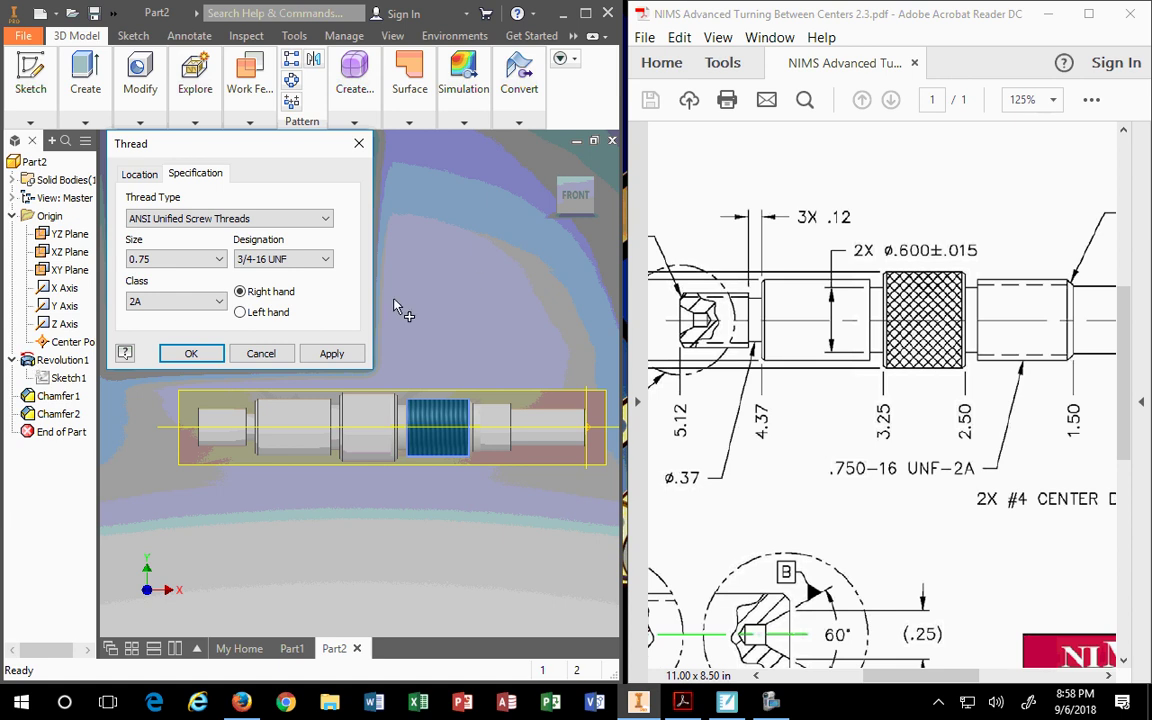
- Keep the thread class at 2A and the standard as ANSI Unified Screw Threads
click(150, 301)
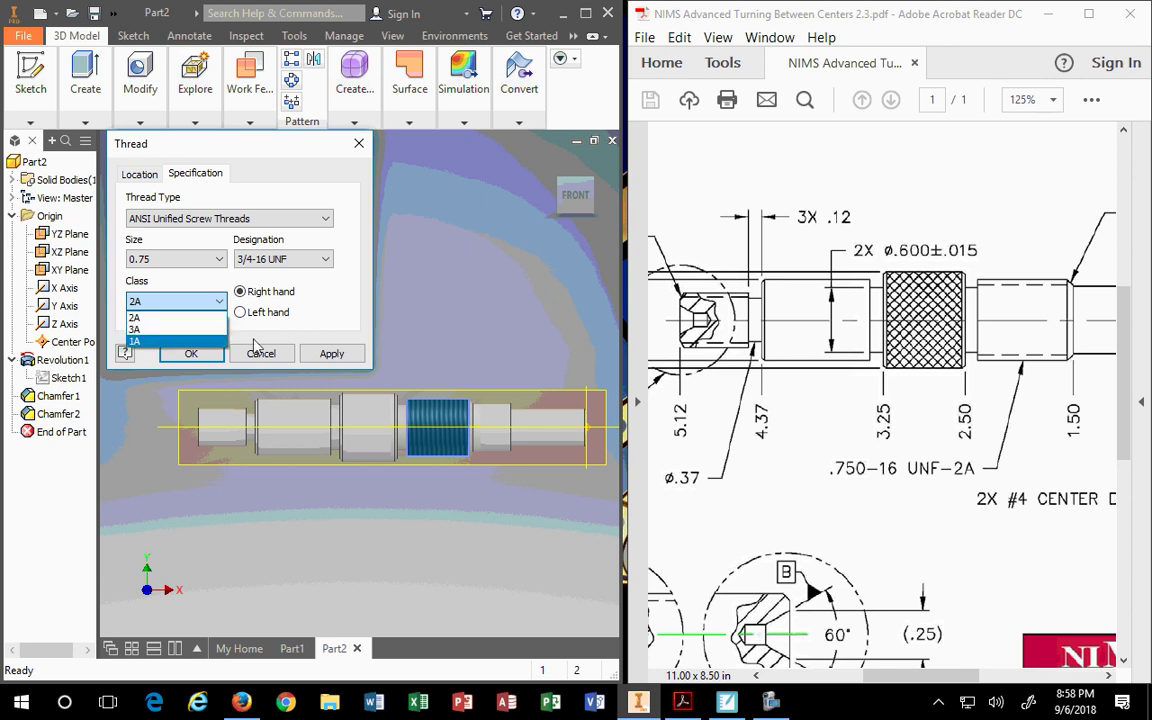
click(310, 333)
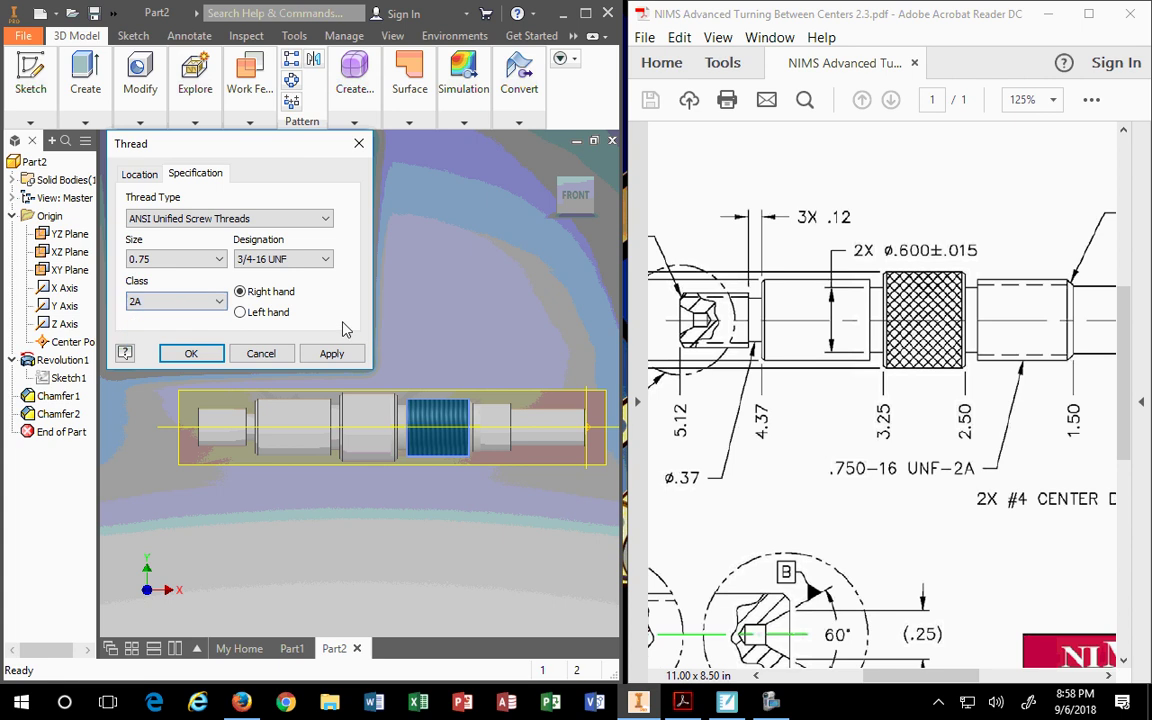
click(231, 218)
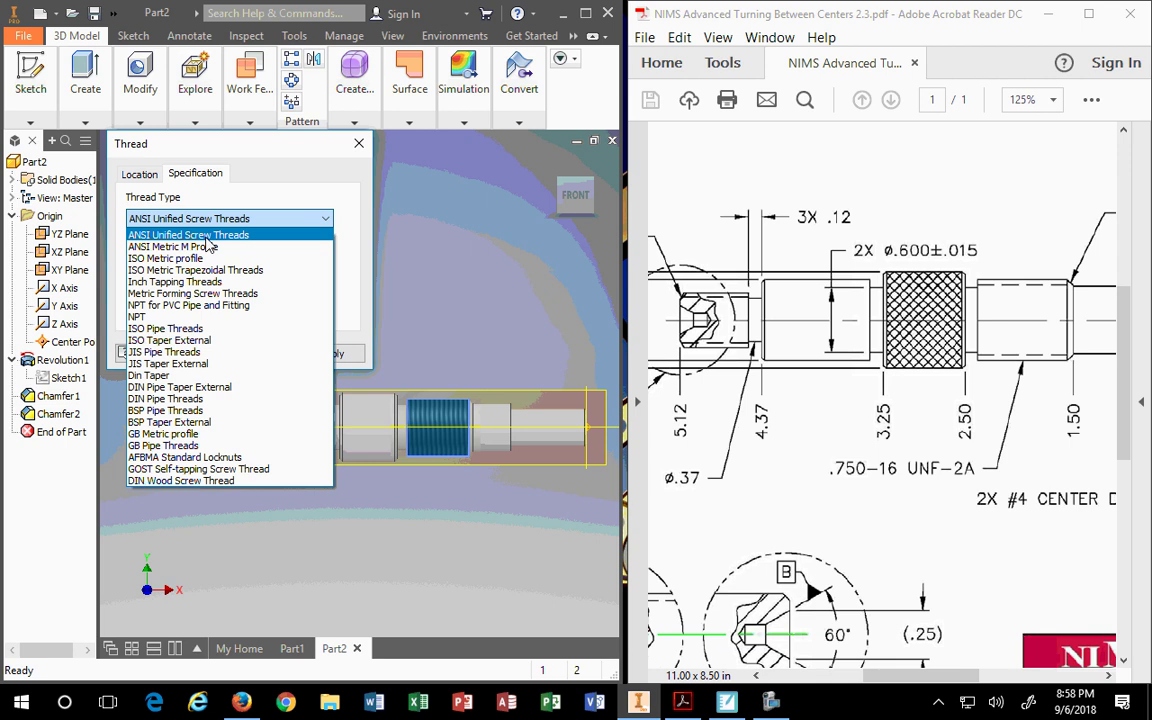
click(206, 240)
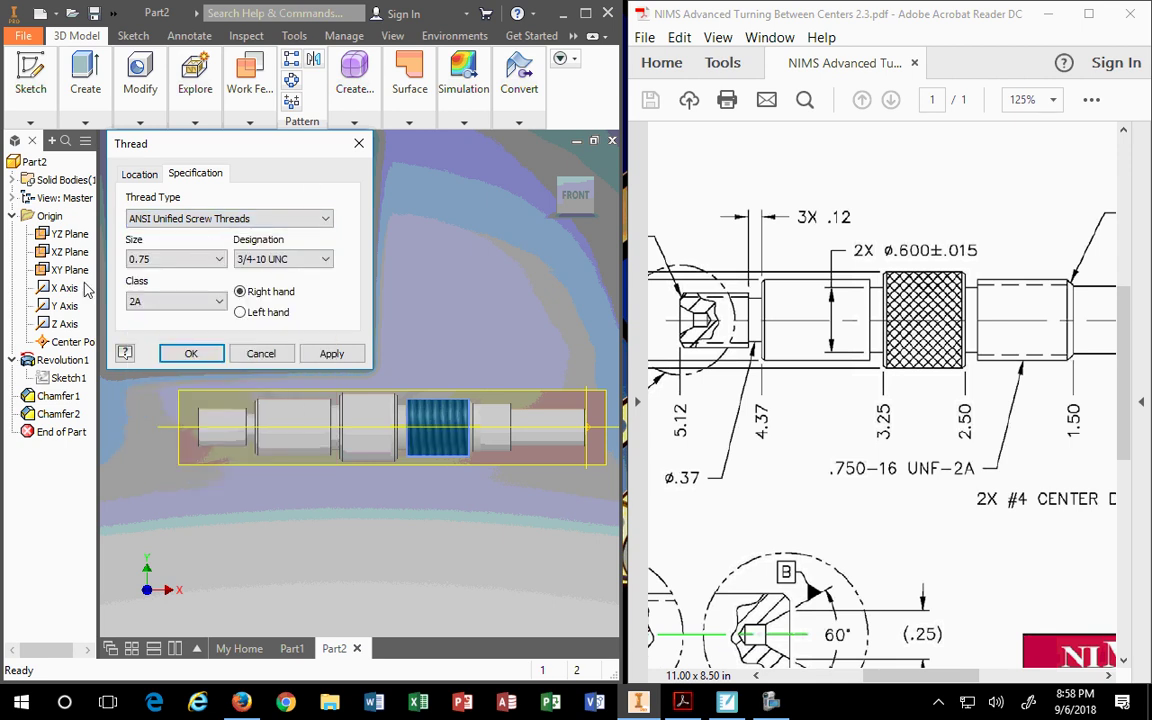
- Apply the 3/4-10 UNC thread as Thread1 and bring the reference drawing forward
click(327, 355)
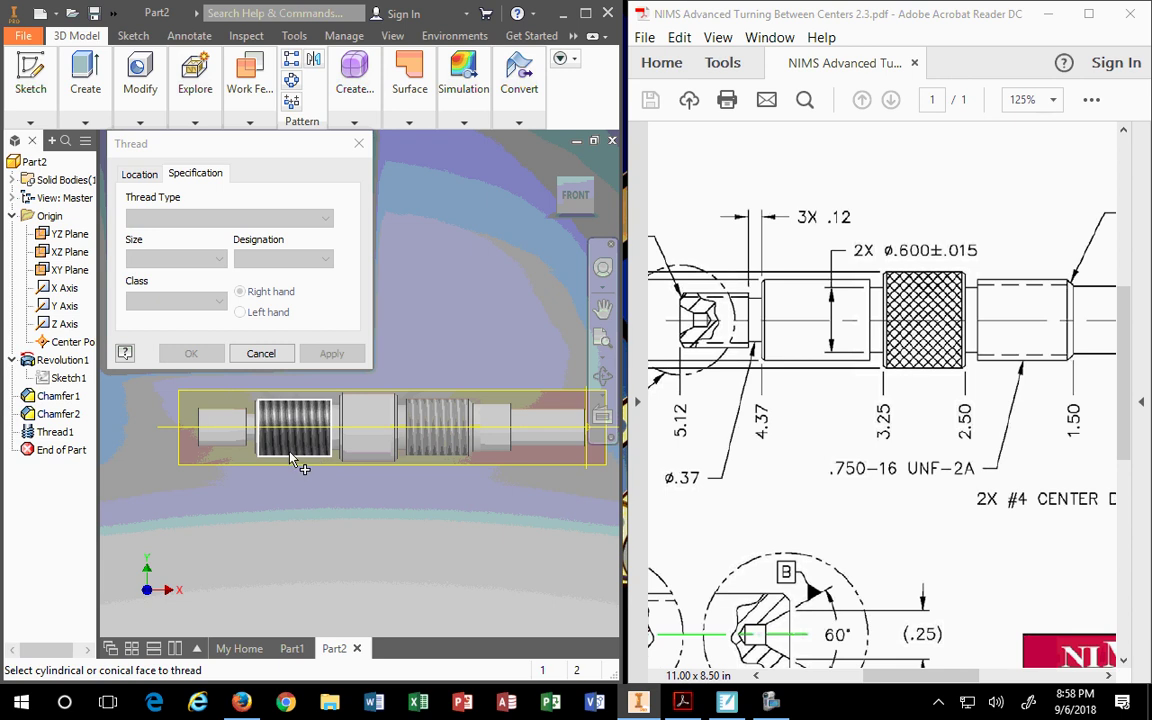
click(924, 509)
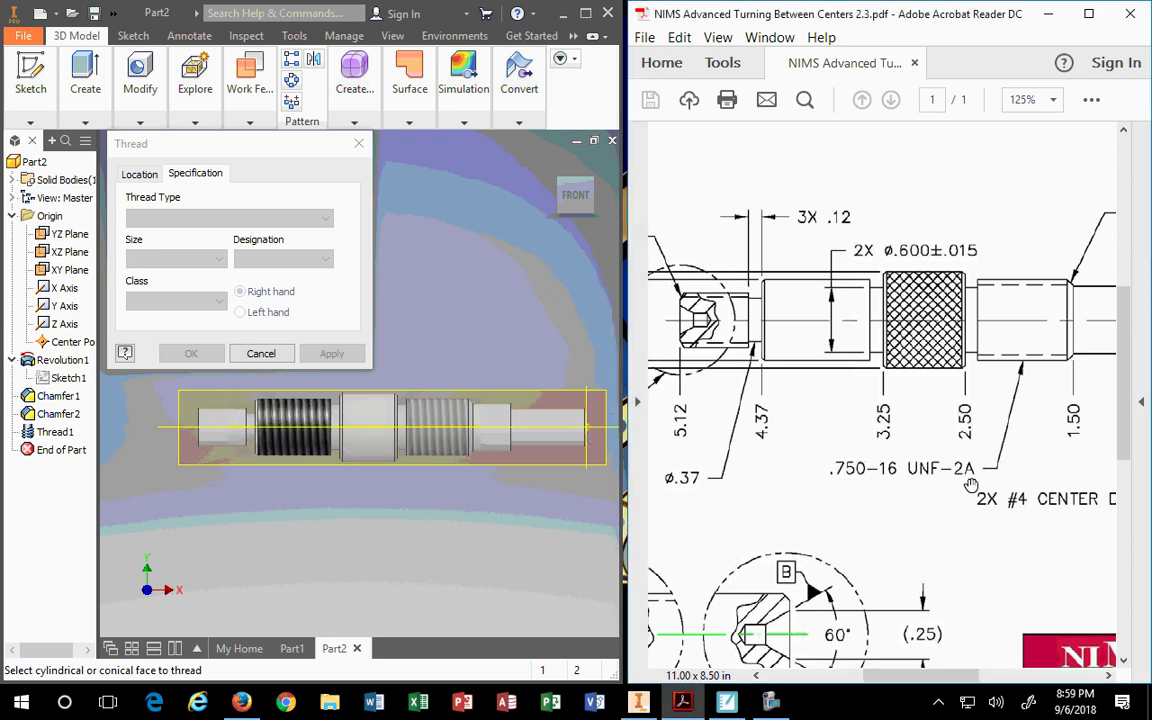
drag(943, 686, 890, 686)
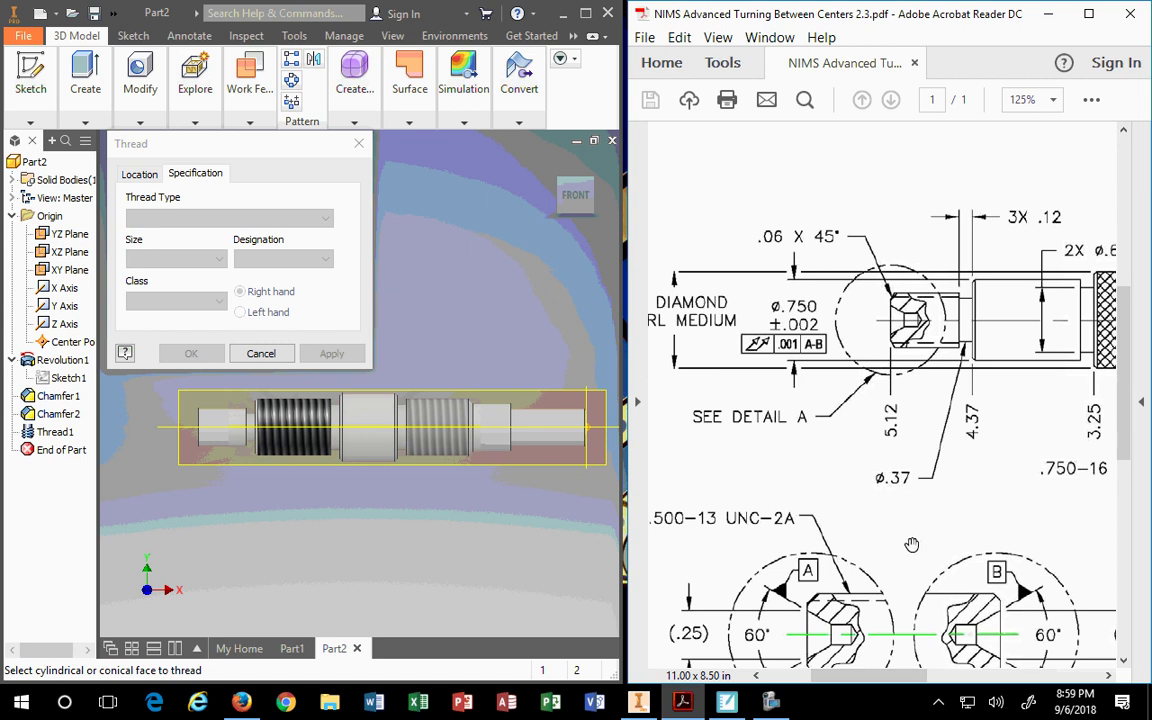
- Add a 1/2-13 UNC class 2A thread to the shaft's small left end section
scroll(903, 485, down, 3)
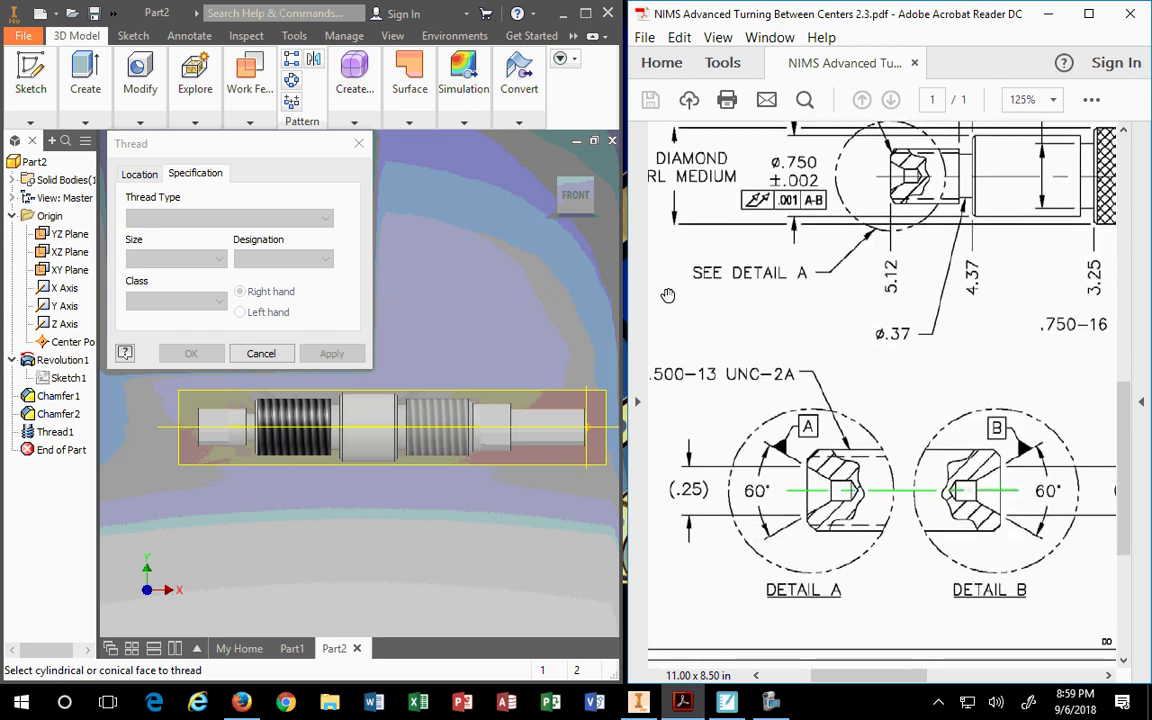
drag(862, 676, 820, 676)
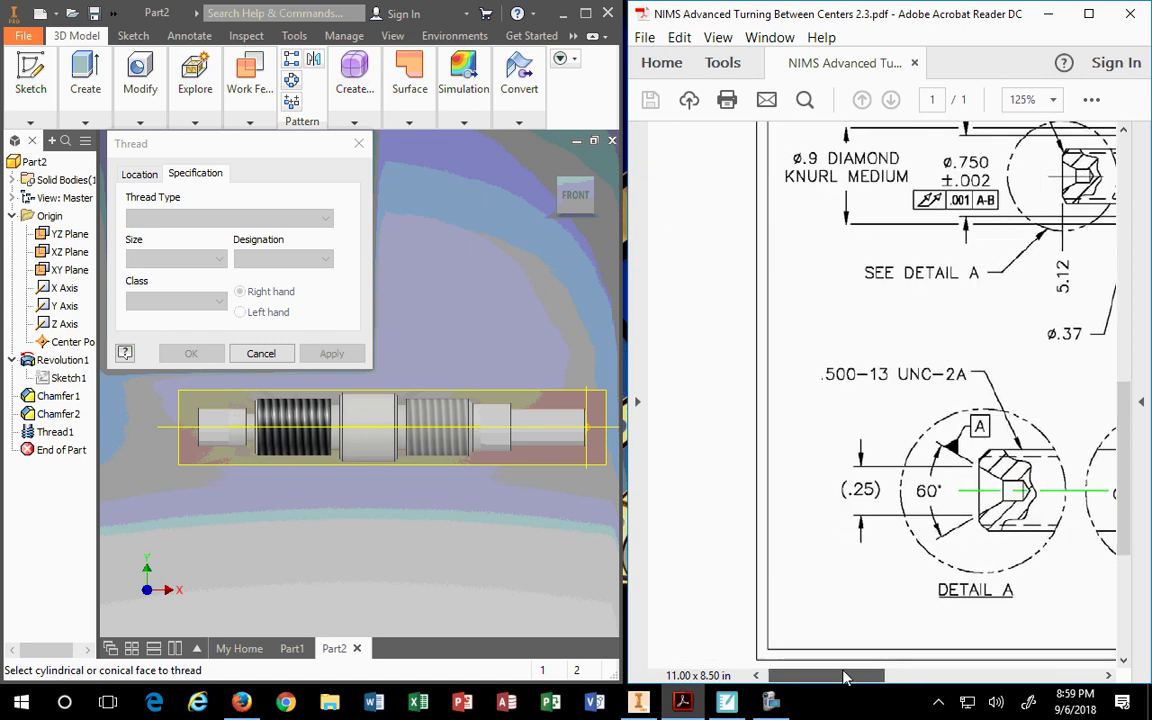
click(212, 412)
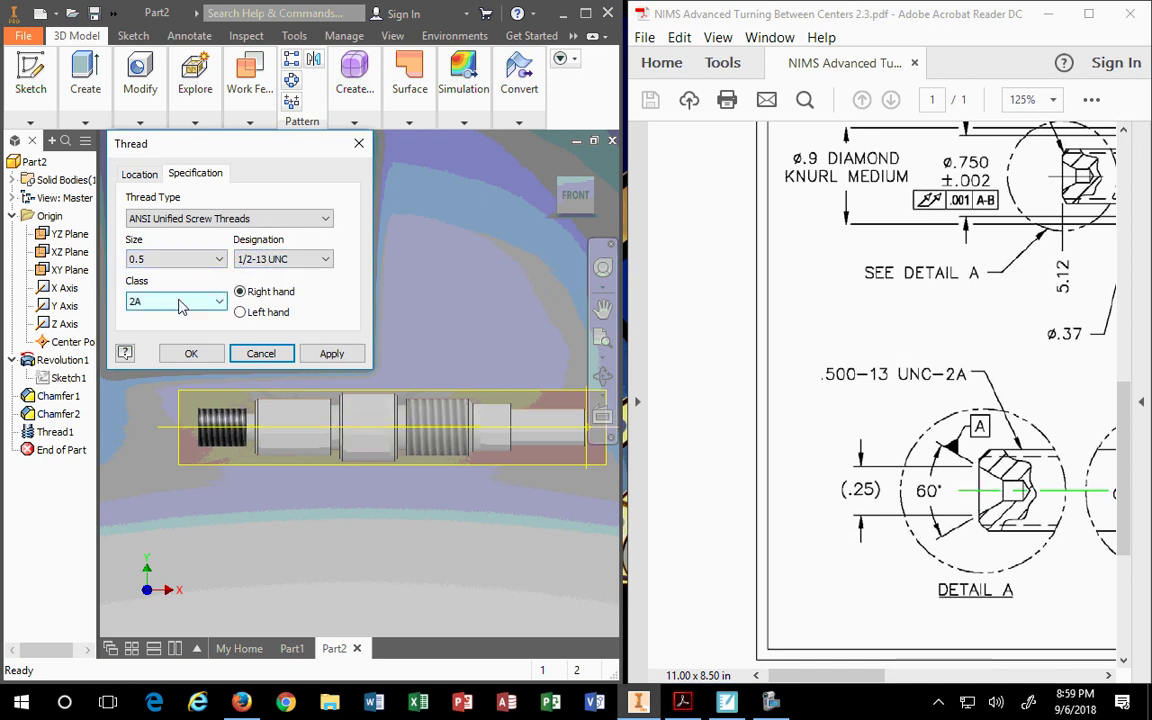
click(323, 354)
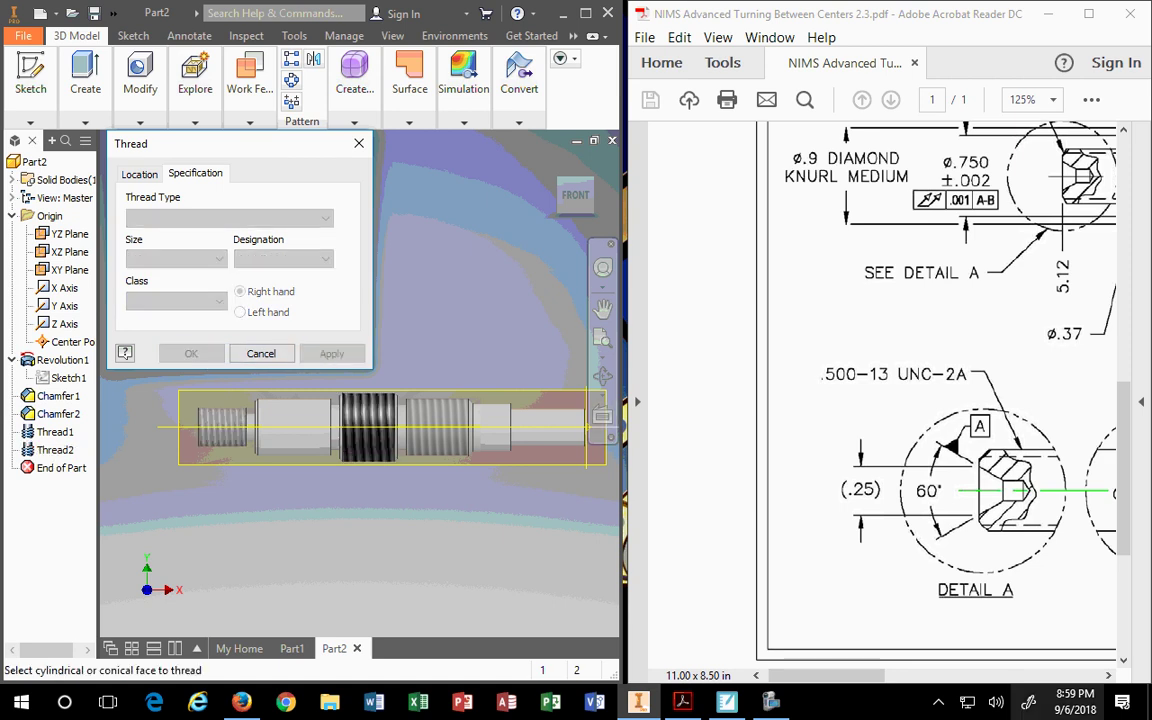
- Close the Thread dialog without adding another thread
drag(855, 681, 940, 684)
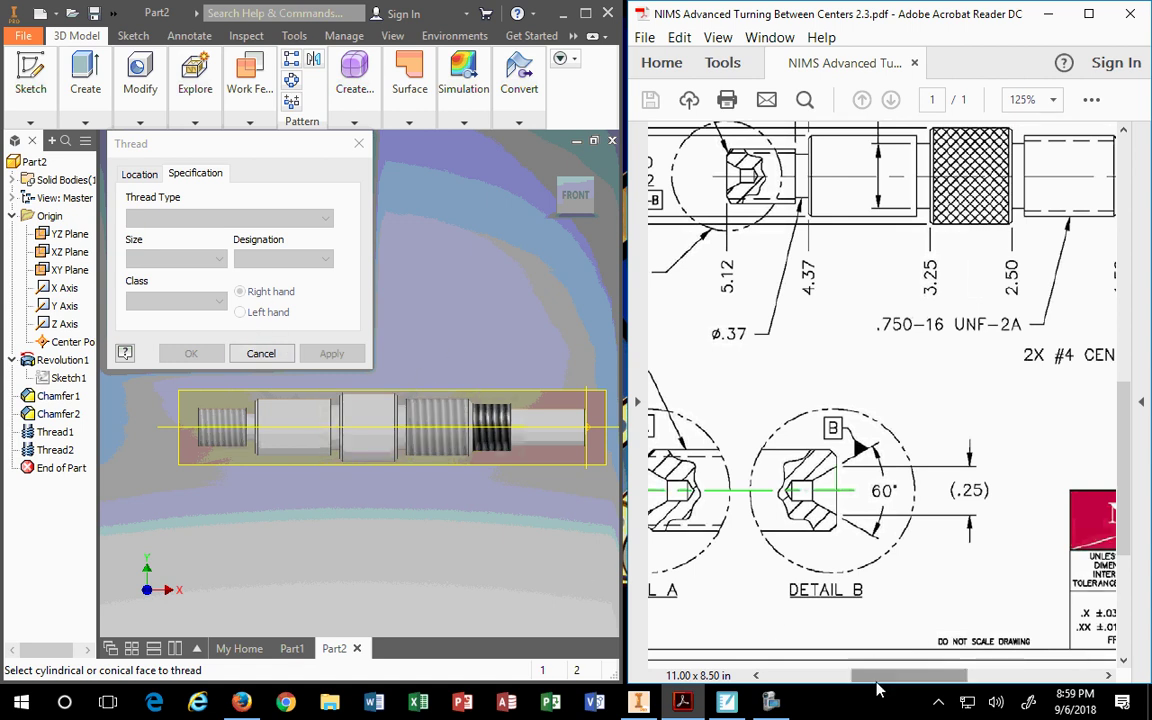
mouse_move(887, 681)
mouse_down()
mouse_move(951, 684)
mouse_move(967, 652)
mouse_move(905, 648)
mouse_move(938, 646)
mouse_up()
scroll(855, 358, up, 2)
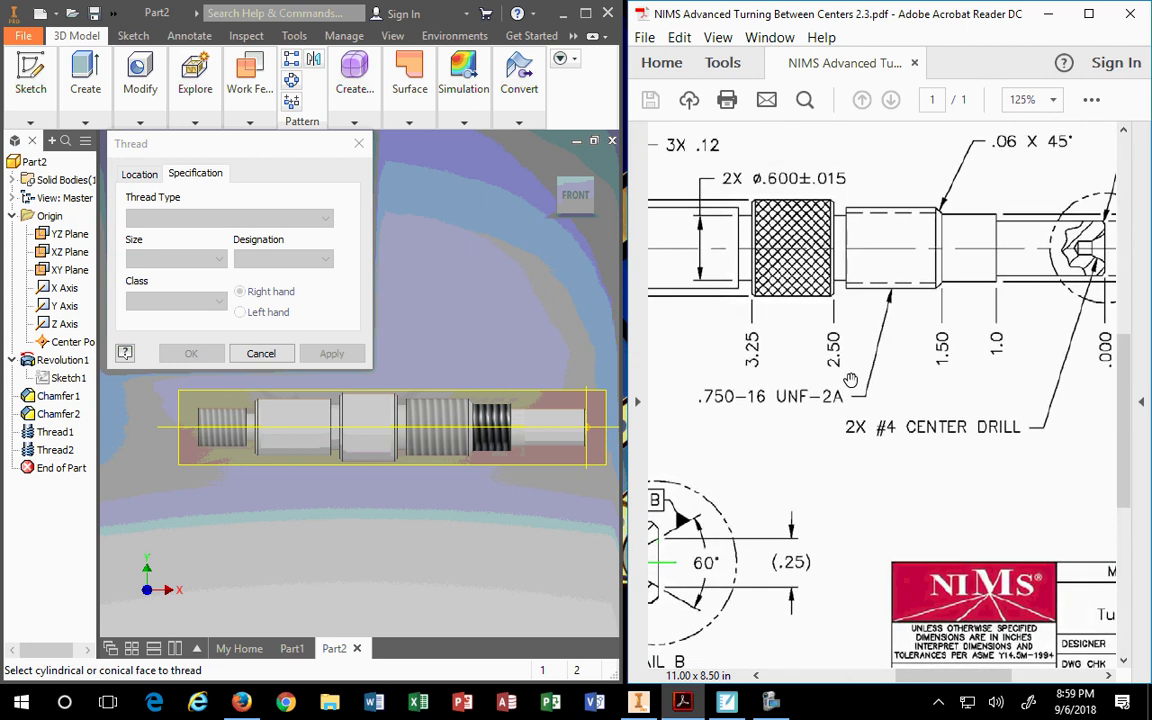
mouse_move(942, 670)
mouse_down()
mouse_move(1023, 665)
mouse_move(950, 665)
mouse_up()
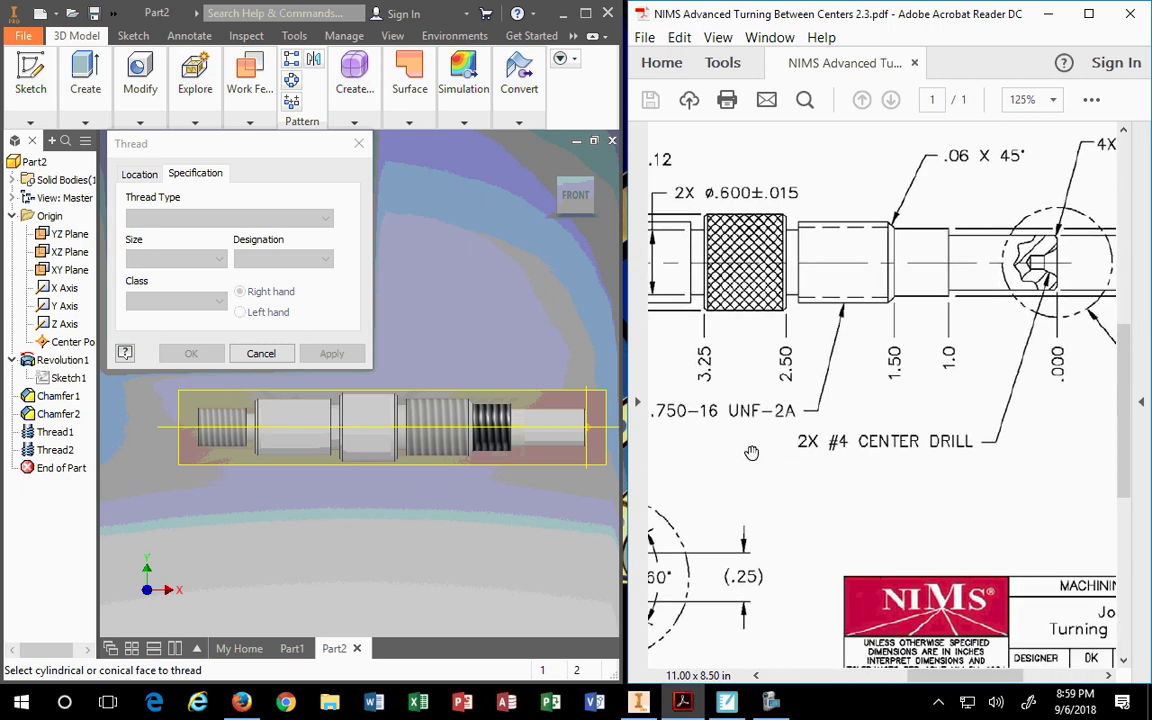
click(263, 356)
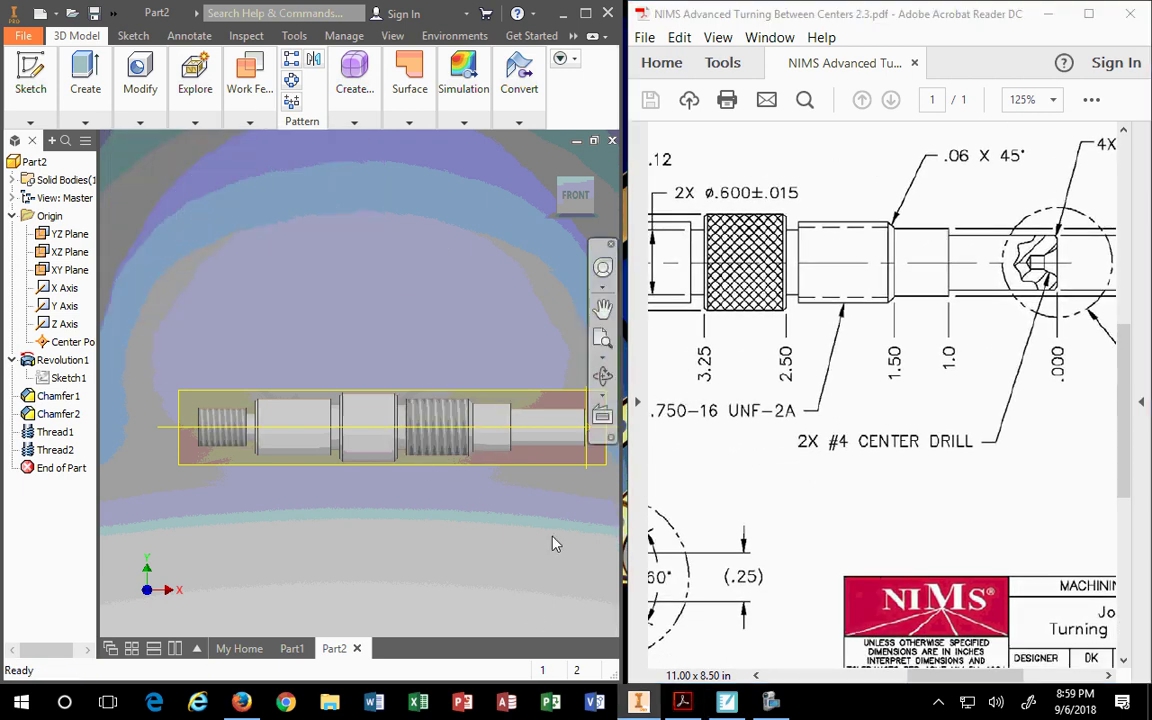
- Show the shaft drawing at 75% with thread, center-drill callouts and title block visible
scroll(722, 314, down, 4)
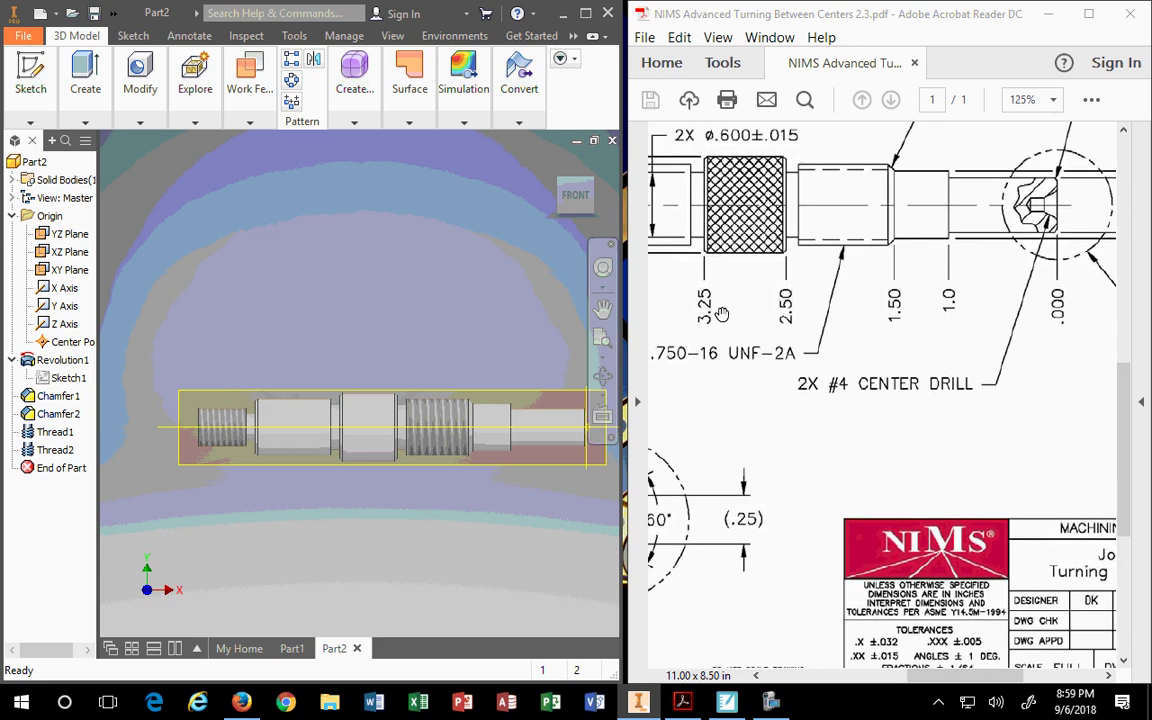
scroll(722, 314, up, 3)
scroll(722, 314, left, 3)
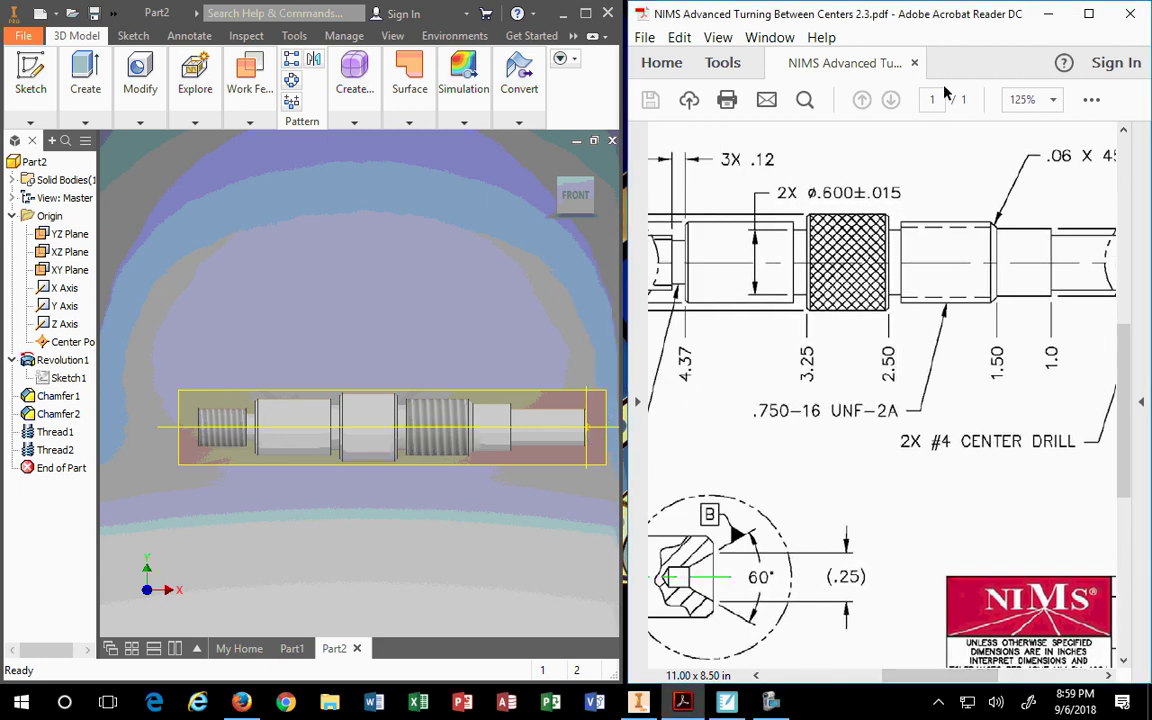
click(1052, 100)
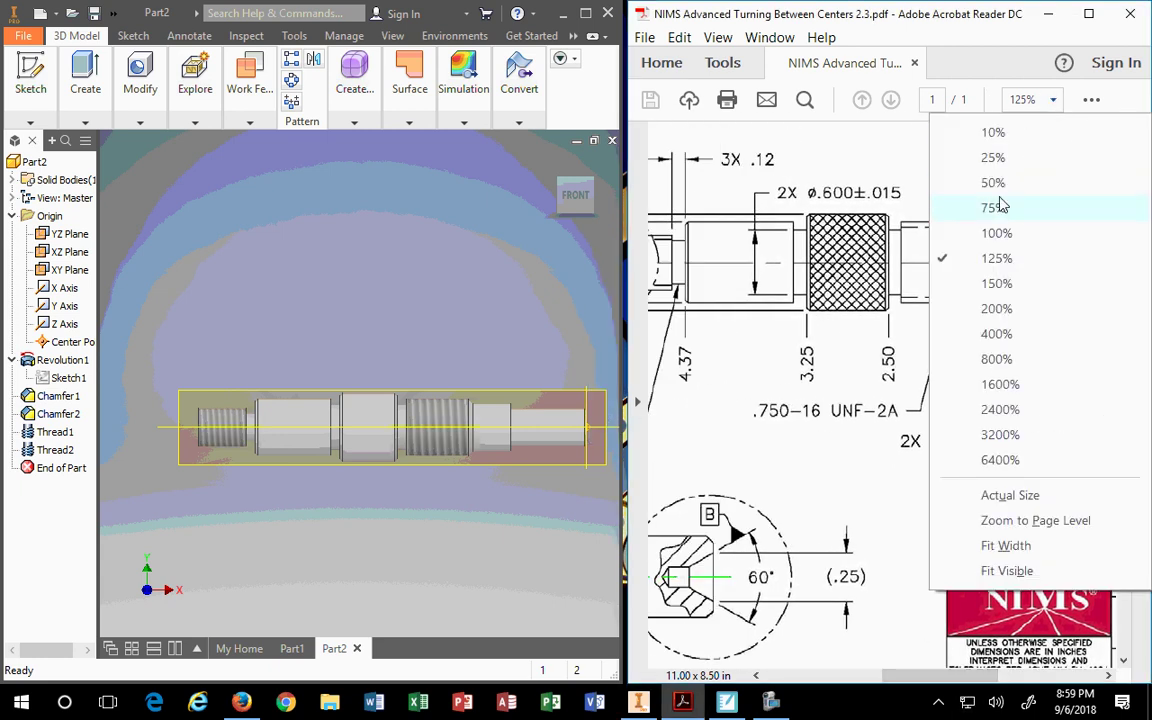
click(960, 208)
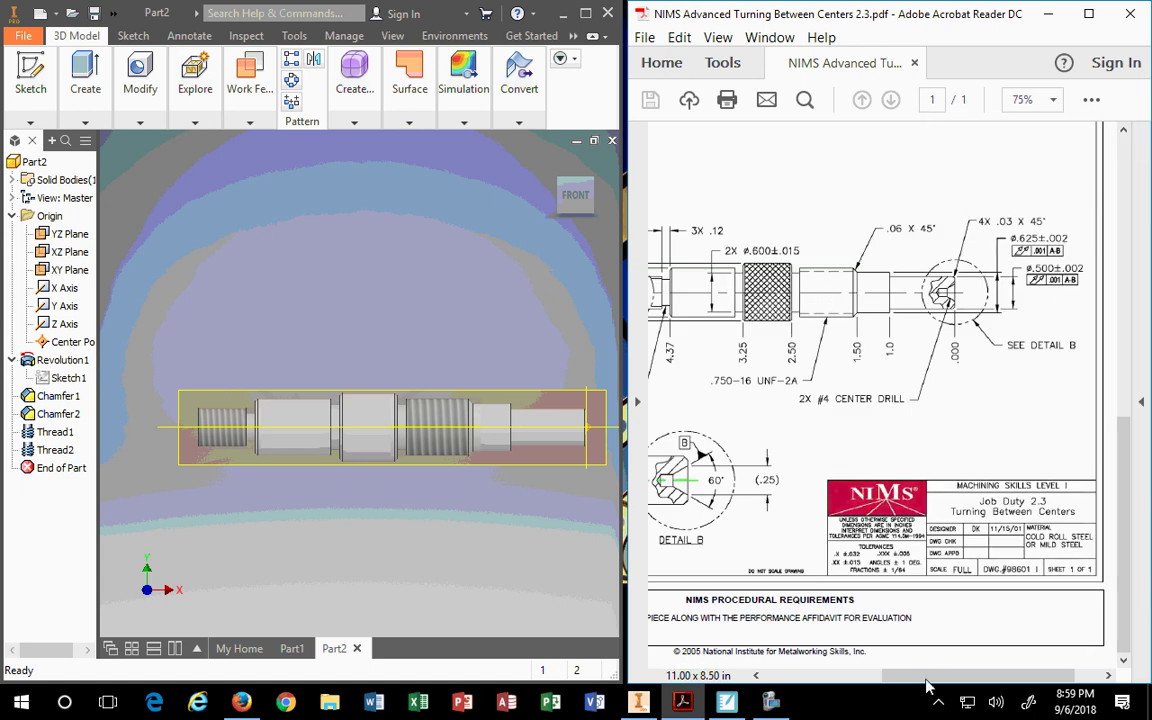
drag(934, 676, 843, 681)
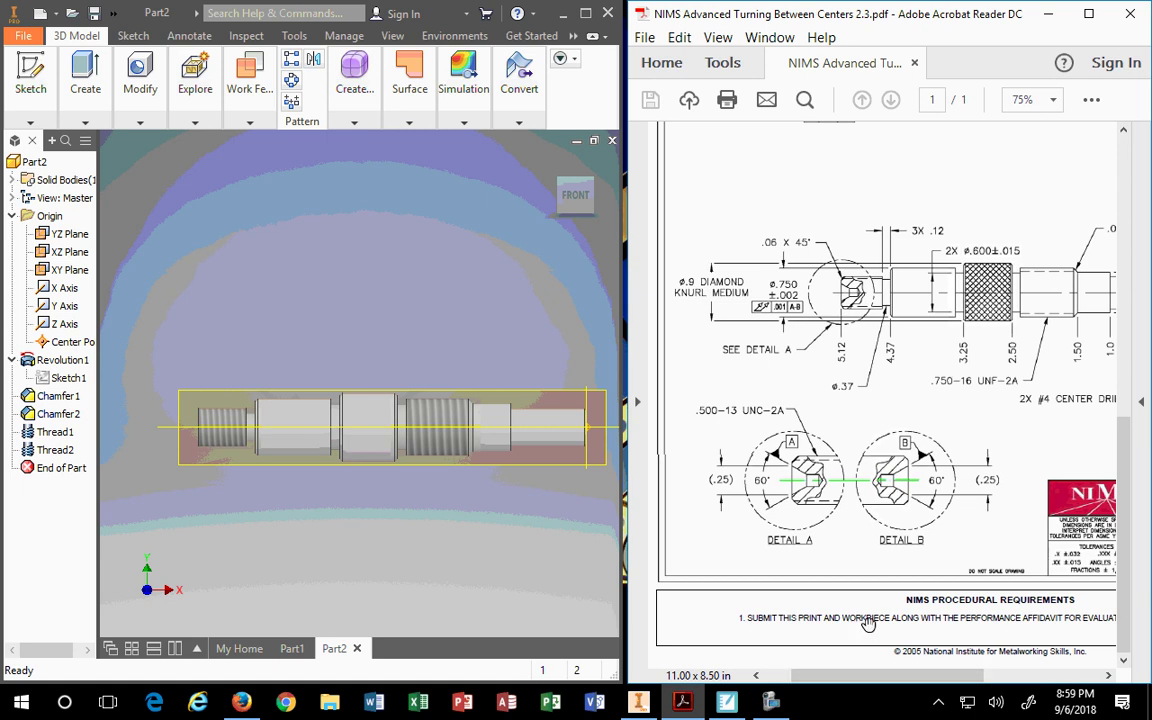
drag(897, 676, 971, 676)
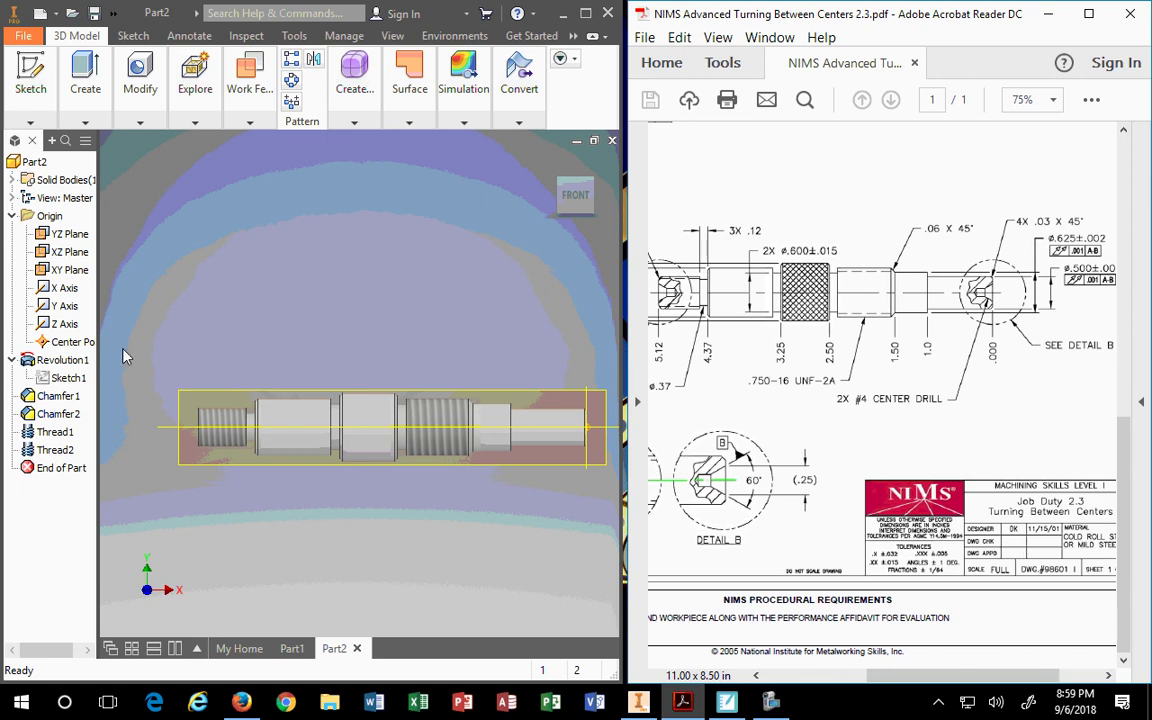
click(141, 123)
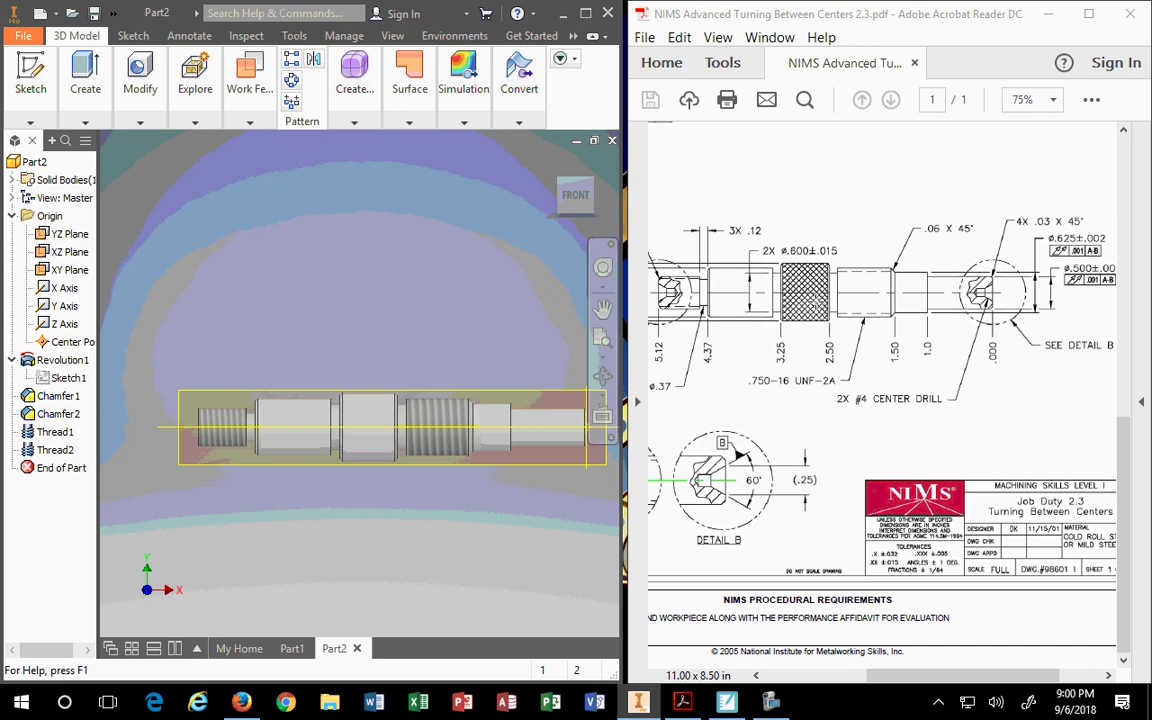
click(142, 100)
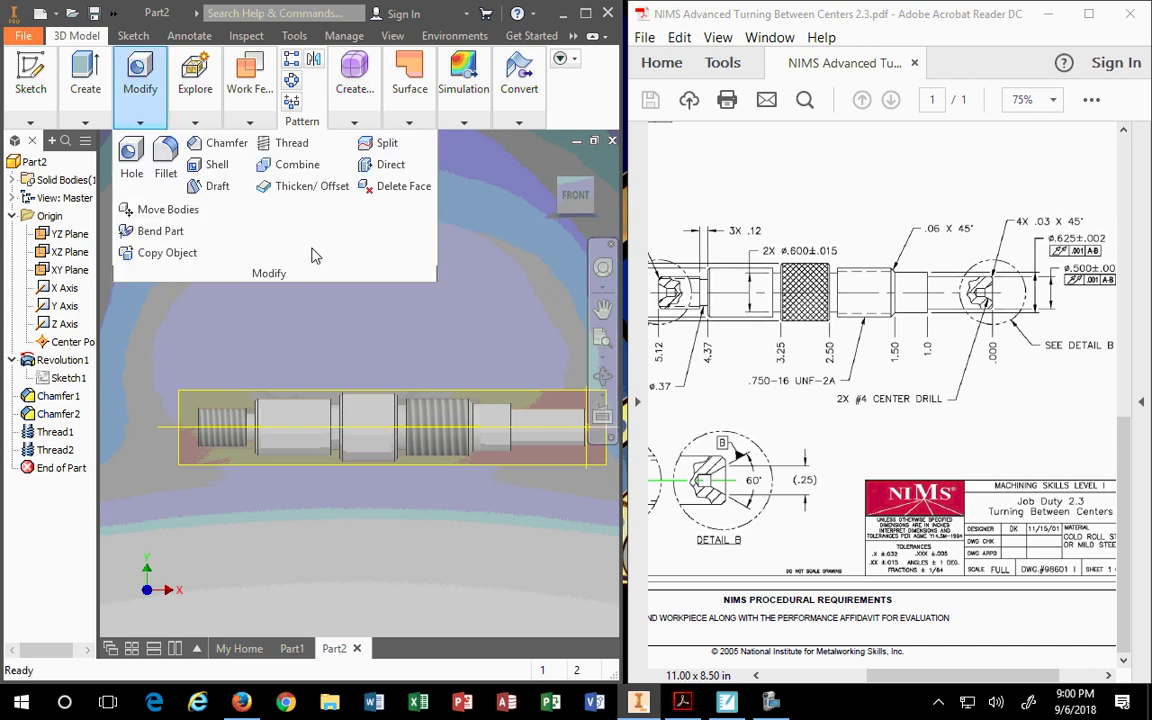
click(268, 277)
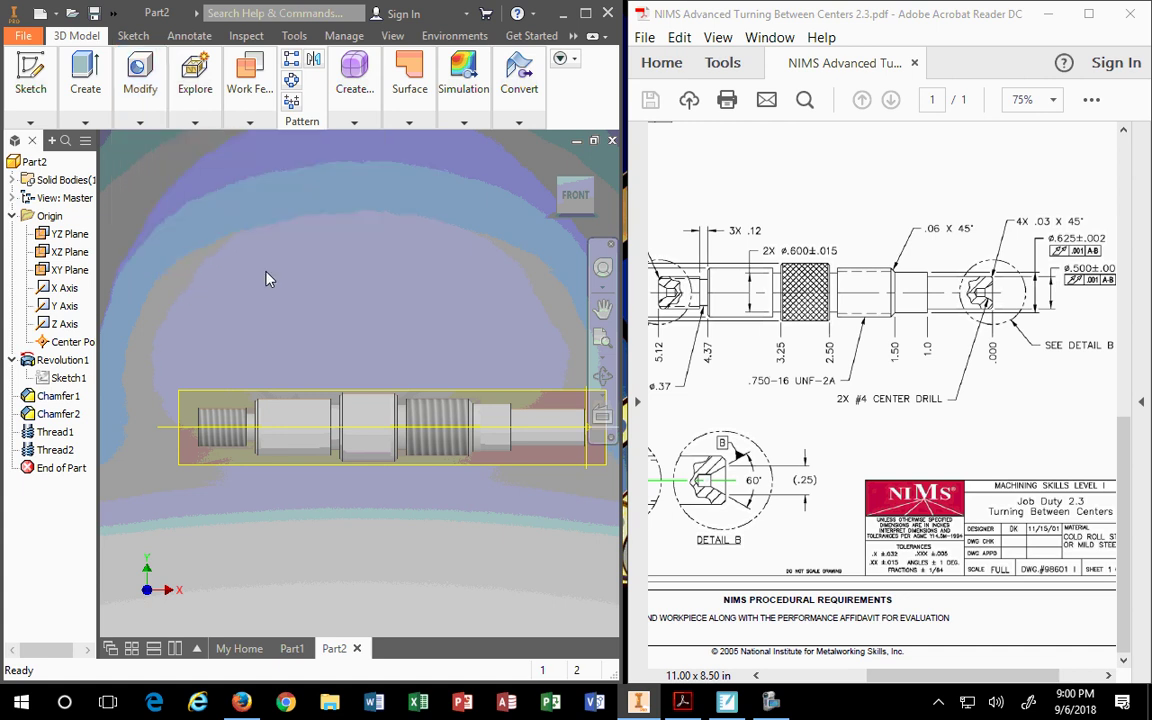
click(603, 375)
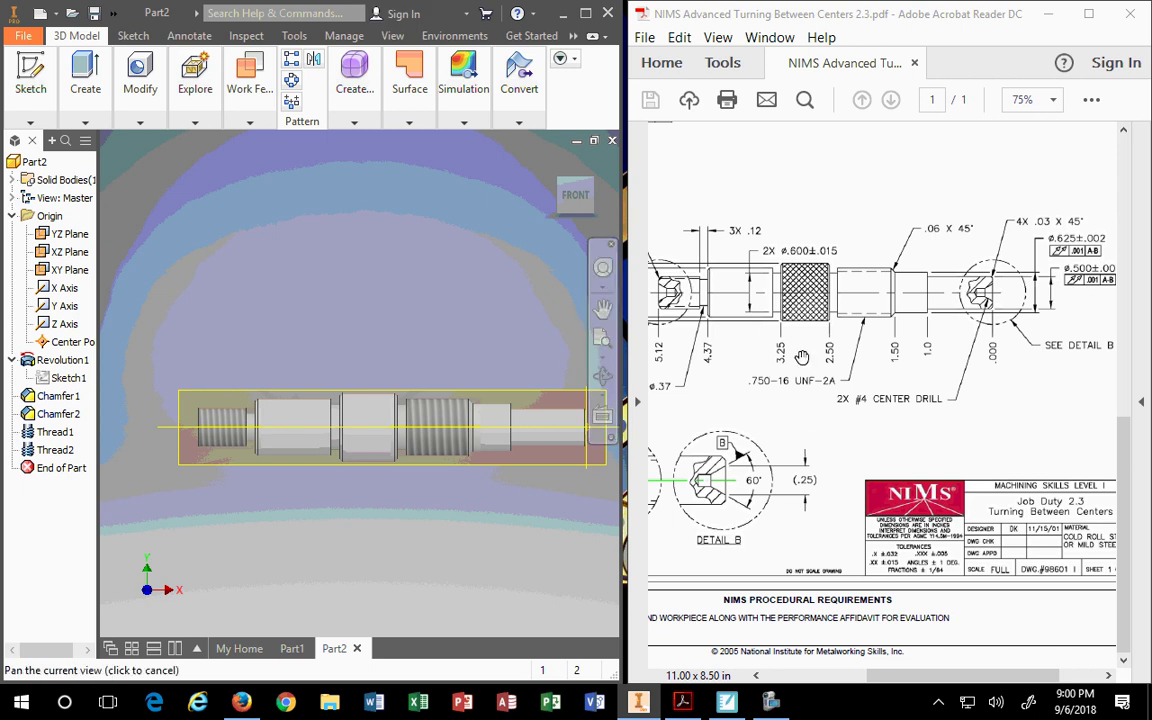
drag(931, 683, 872, 680)
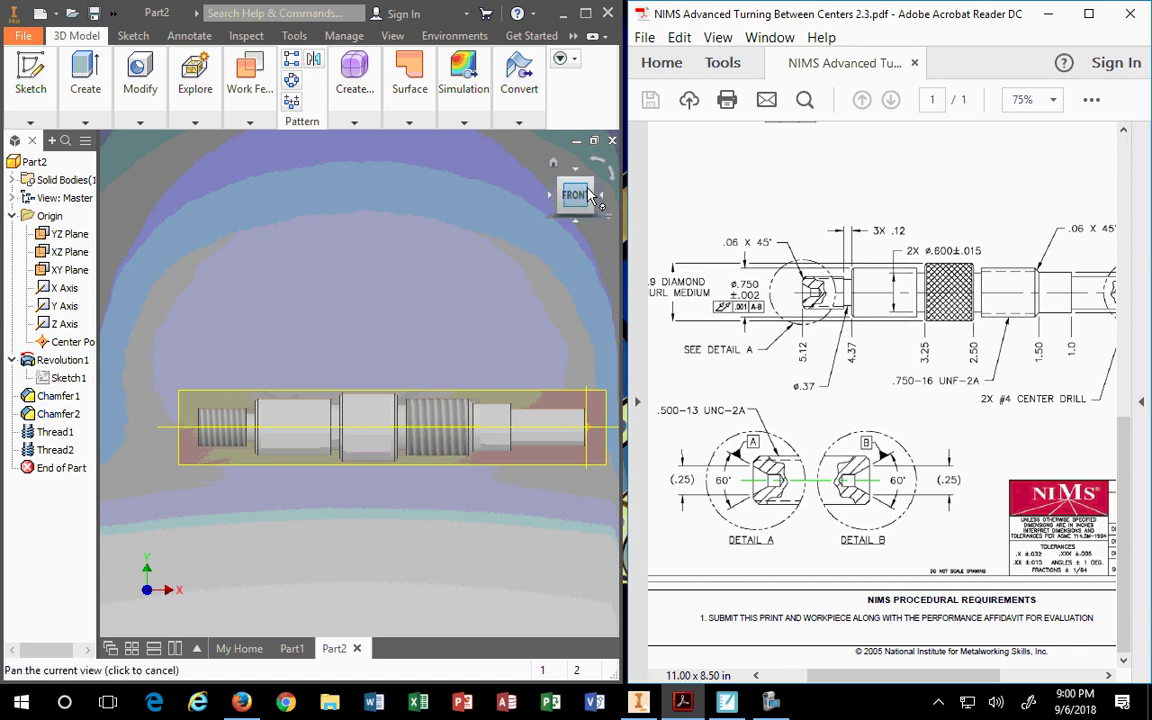
- Turn the shaft to the isometric Home view and zoom onto its plain end face
click(553, 162)
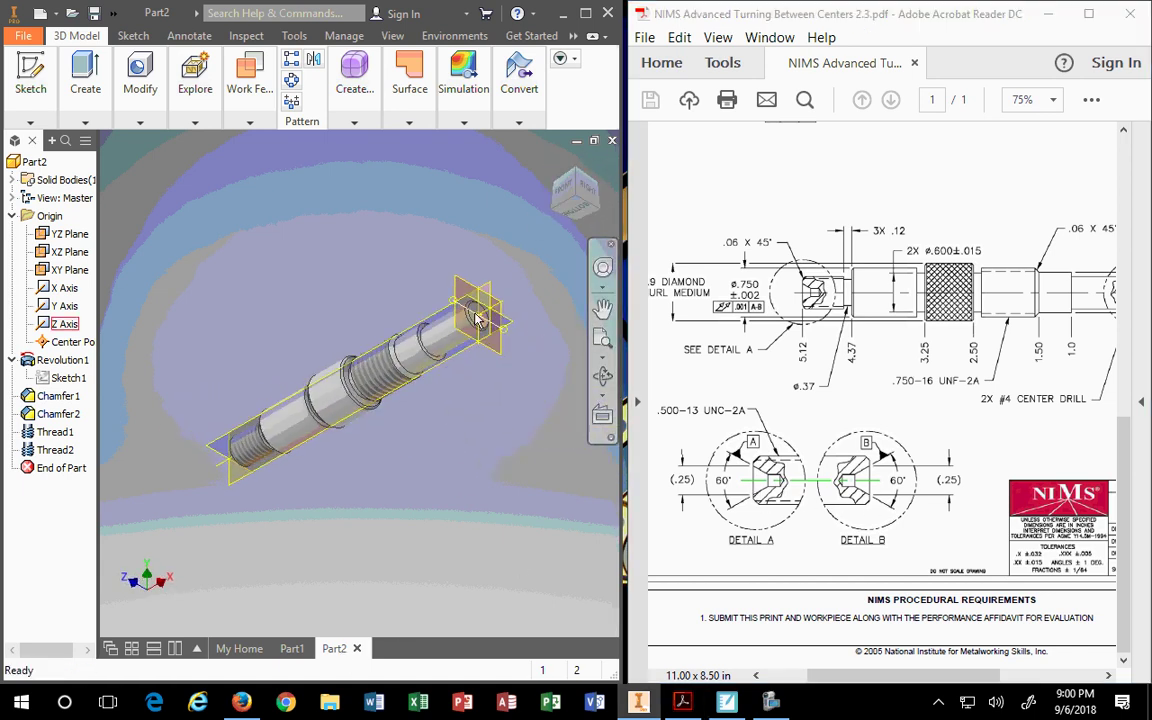
scroll(520, 288, down, 10)
click(603, 308)
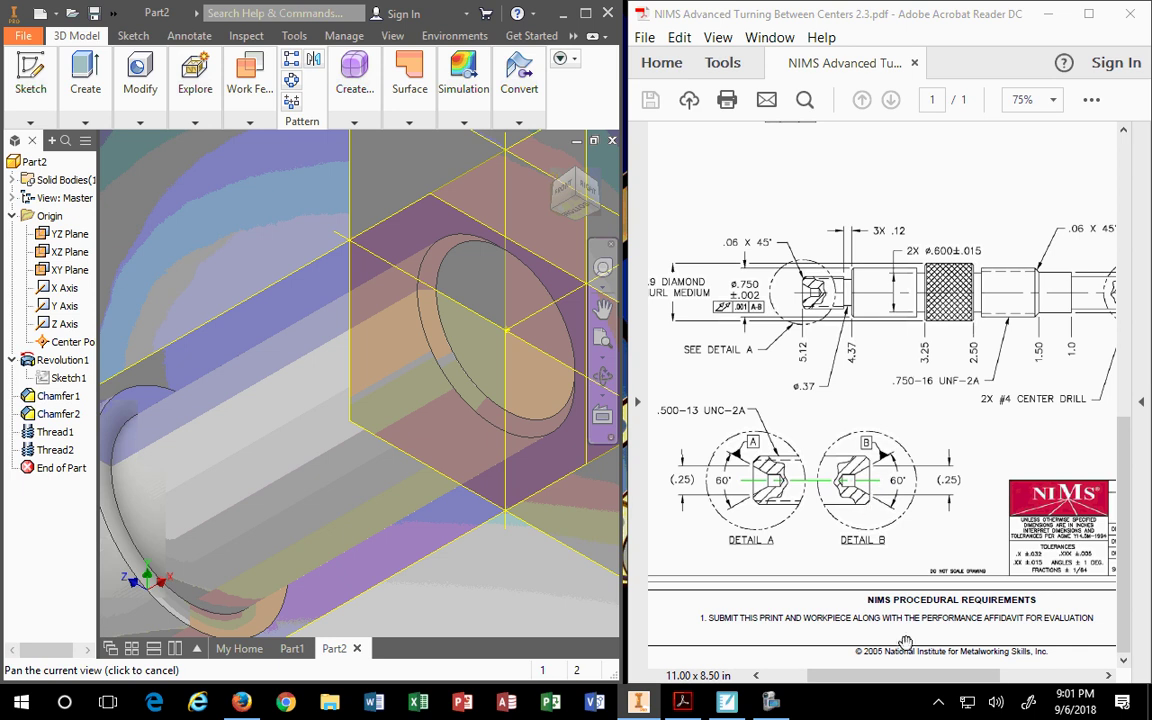
- Show Detail A at 125% in the drawing and narrow its window beside the model
drag(931, 689, 985, 689)
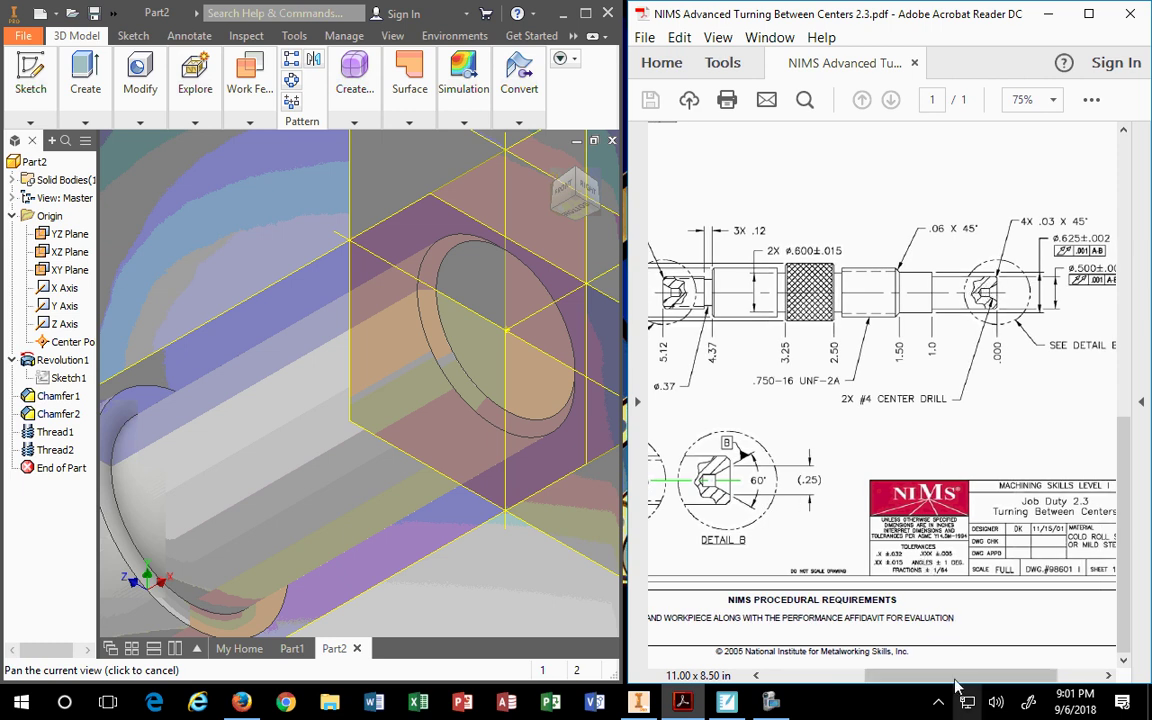
drag(955, 680, 860, 679)
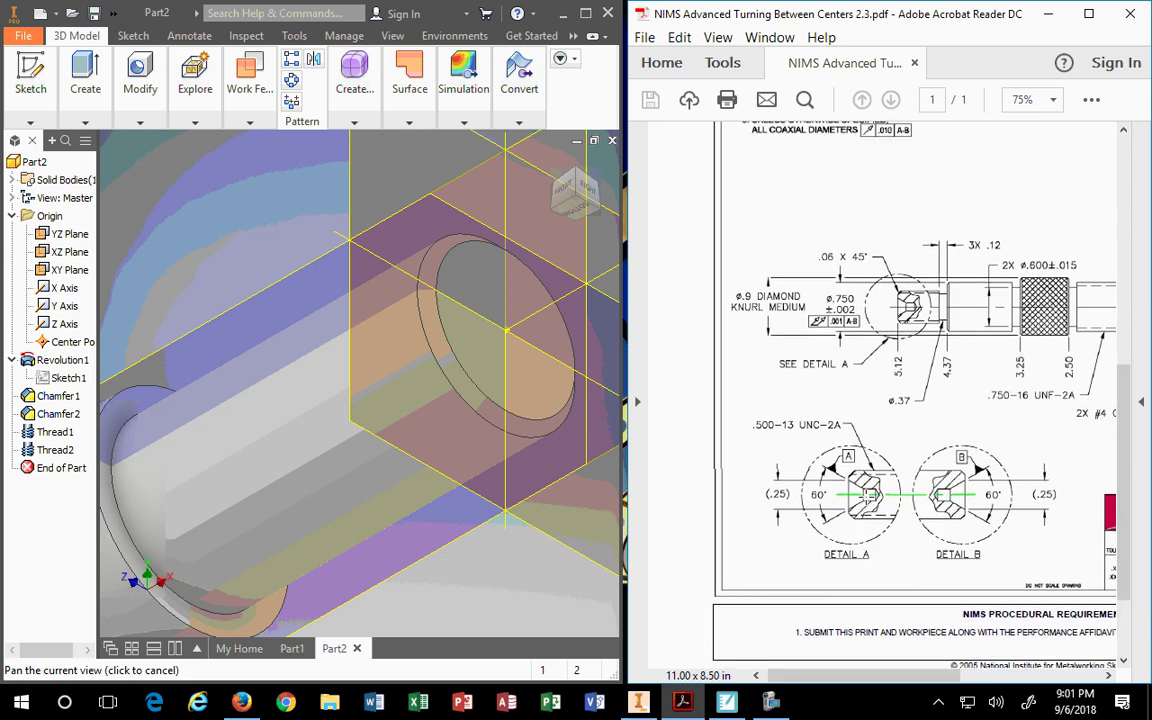
scroll(817, 507, up, 1)
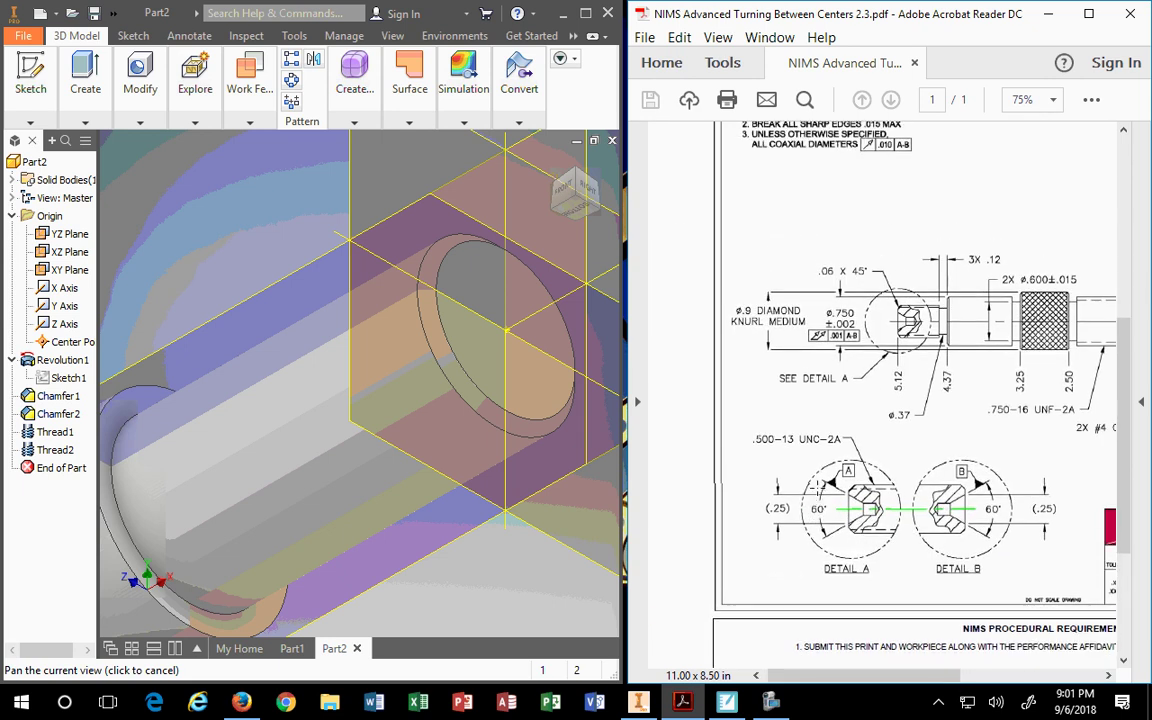
click(1053, 100)
click(990, 258)
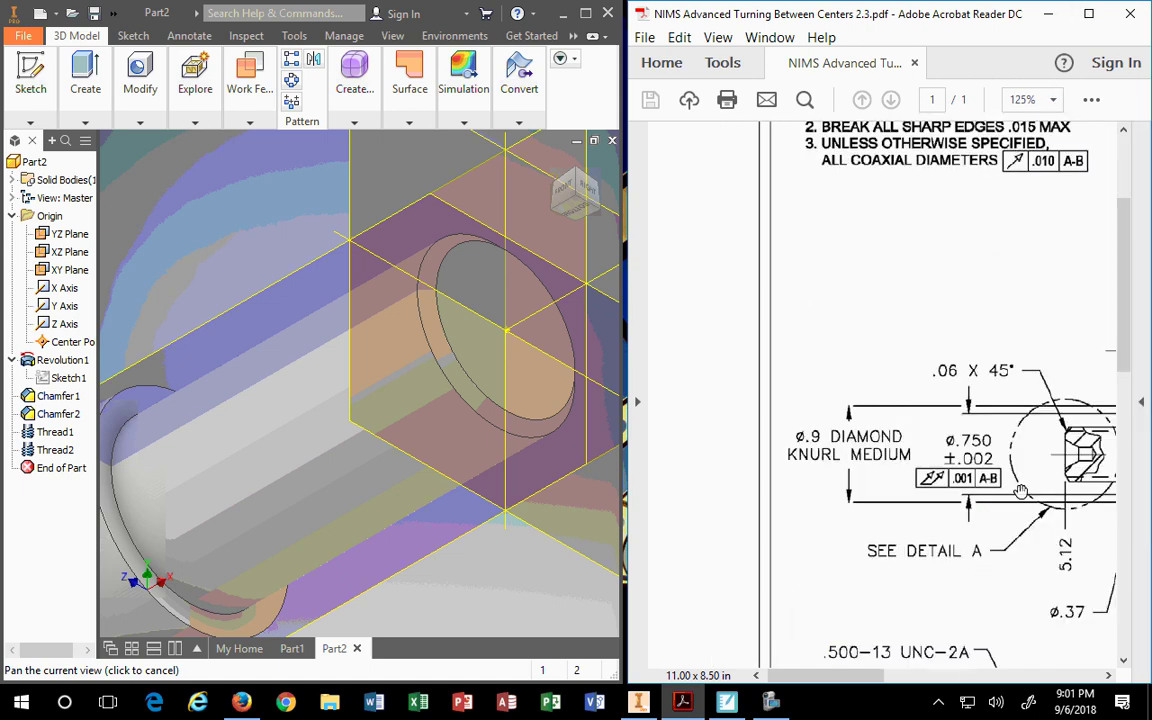
drag(1122, 362, 1095, 607)
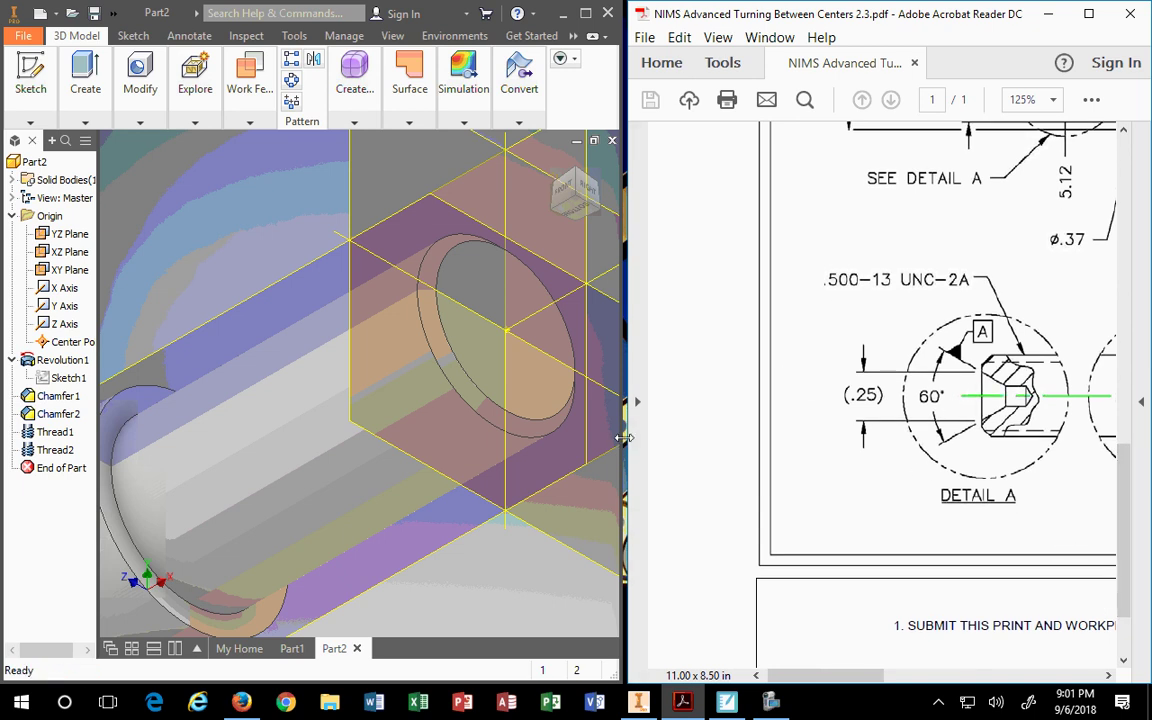
drag(631, 441, 658, 433)
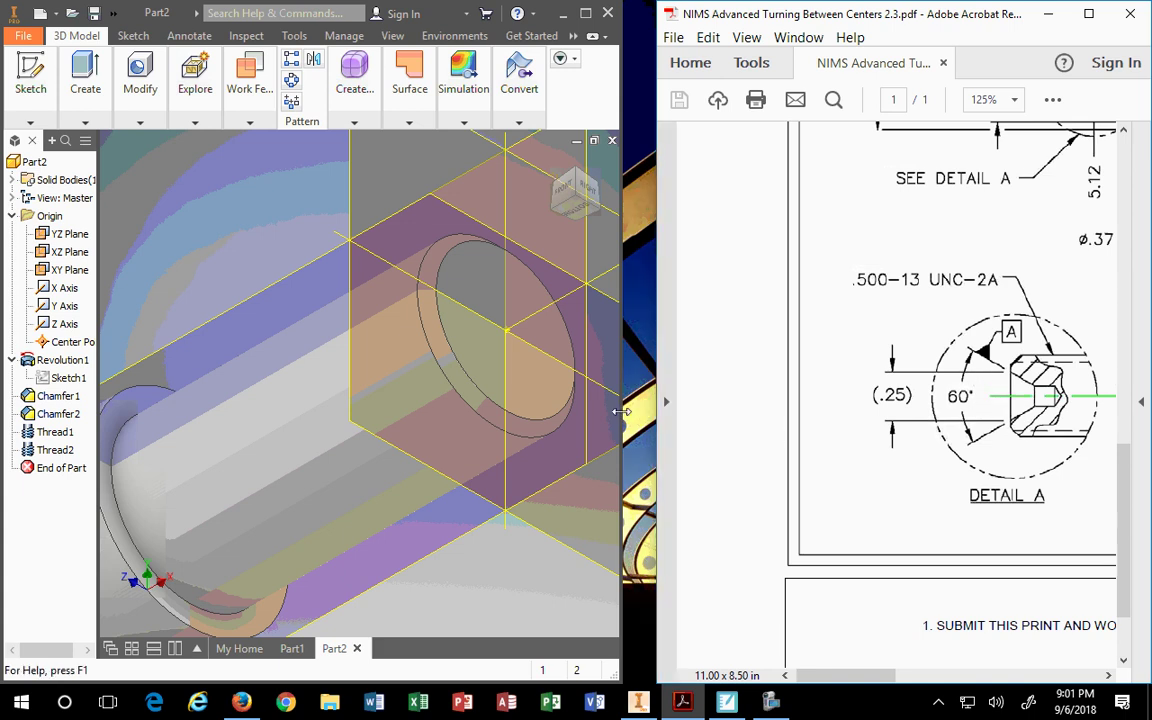
- Widen the model window into the space freed beside the drawing
drag(621, 417, 655, 411)
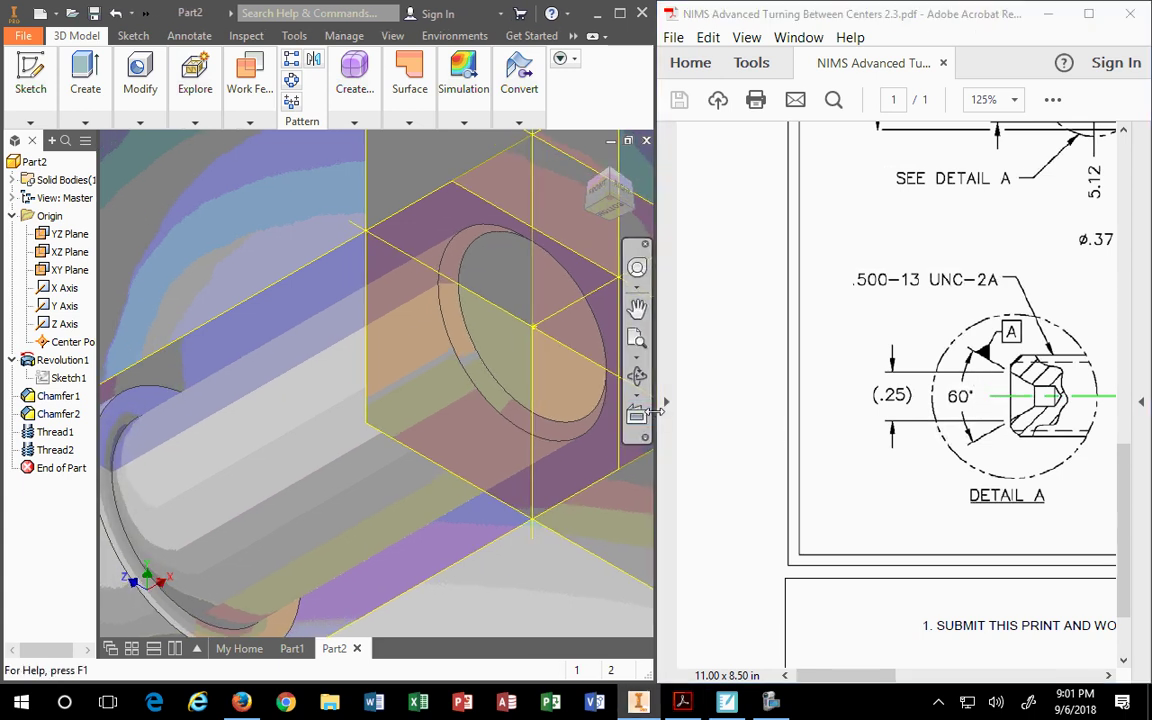
click(500, 347)
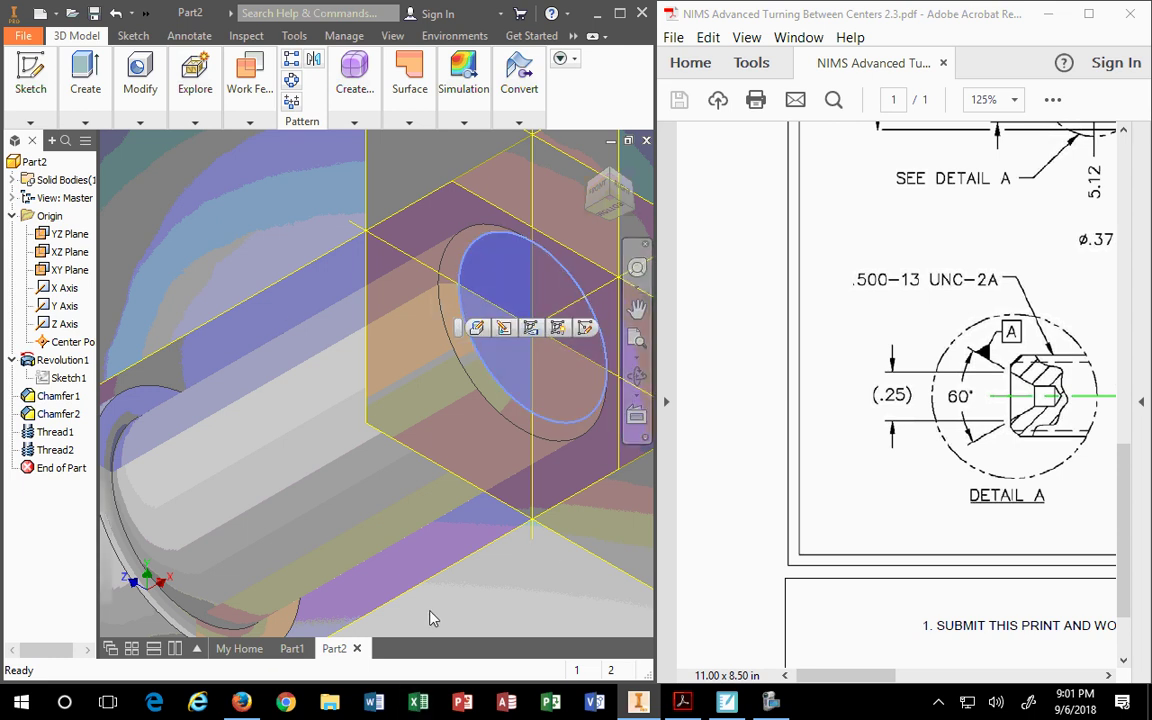
click(501, 622)
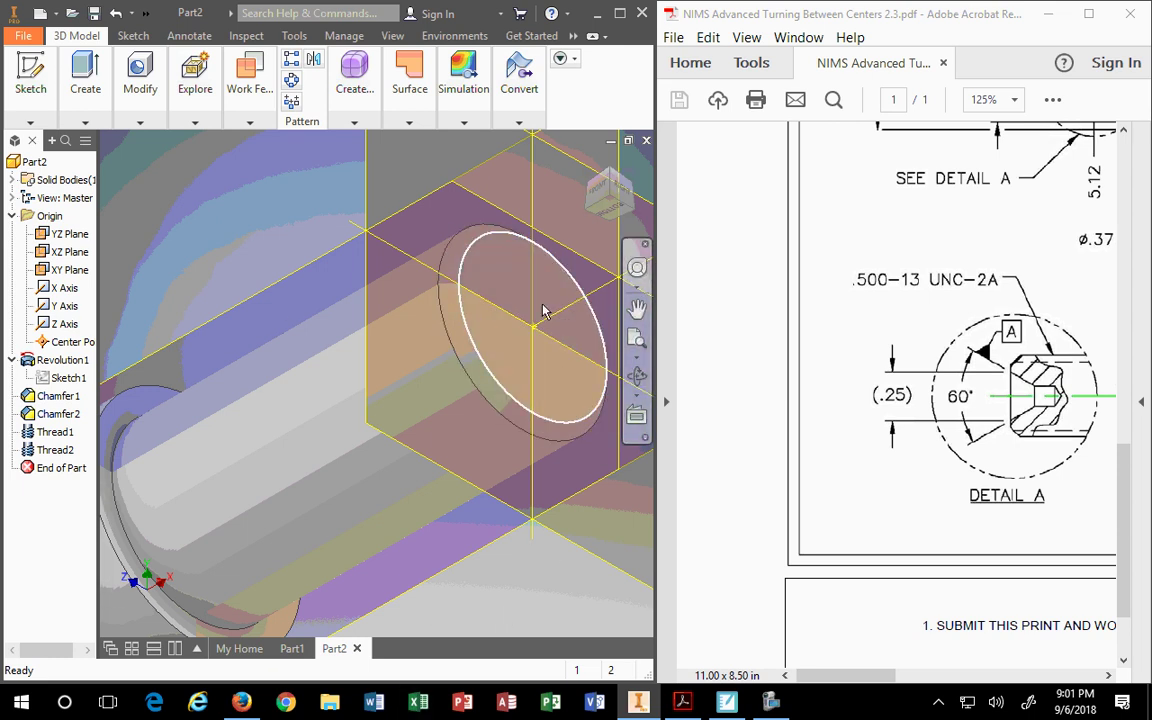
- Start a hole at the end face's centre point, directed along the cylinder axis
click(140, 95)
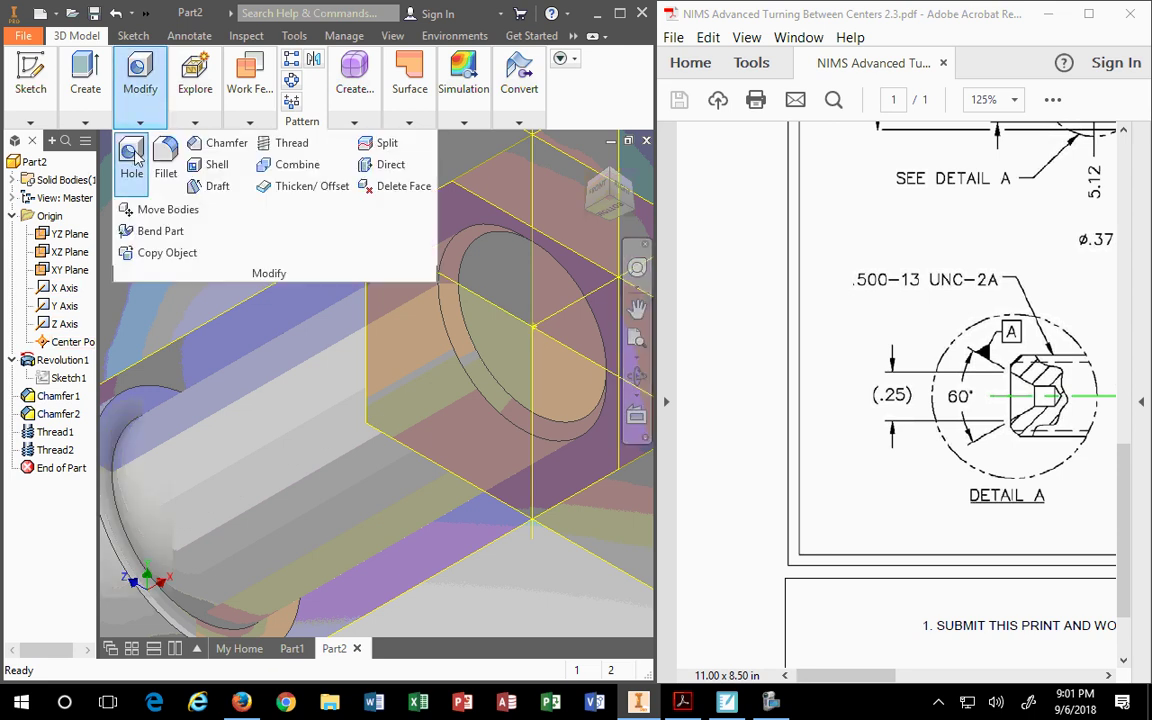
click(133, 152)
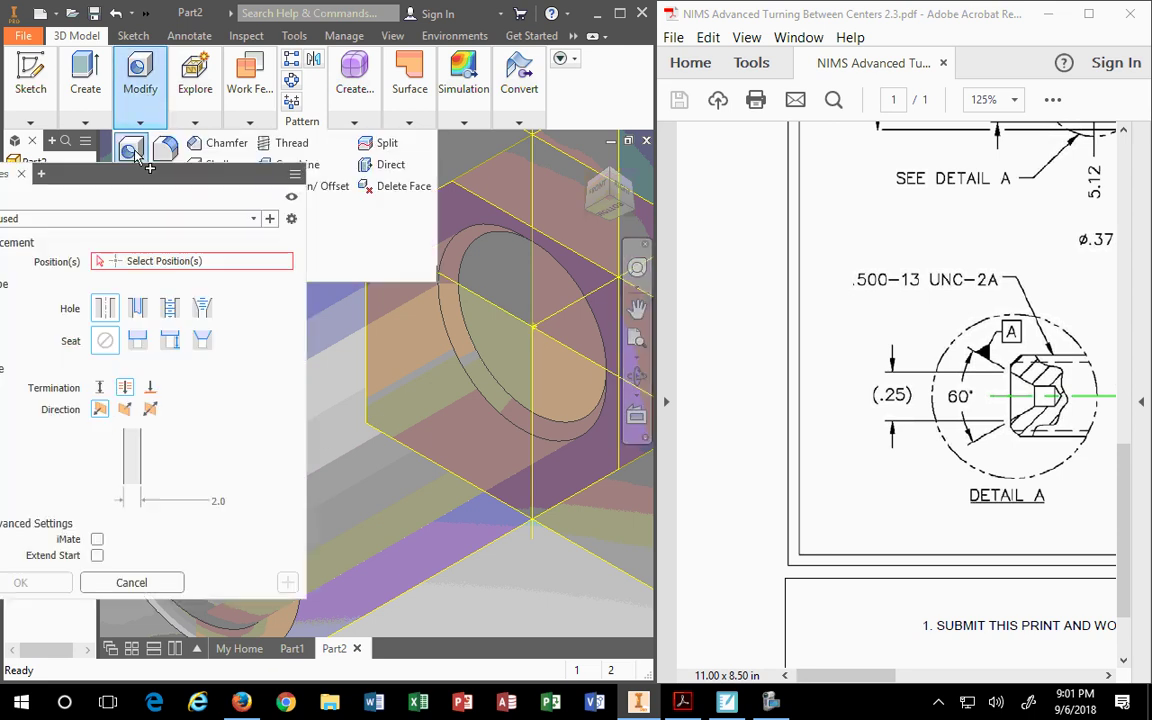
click(532, 328)
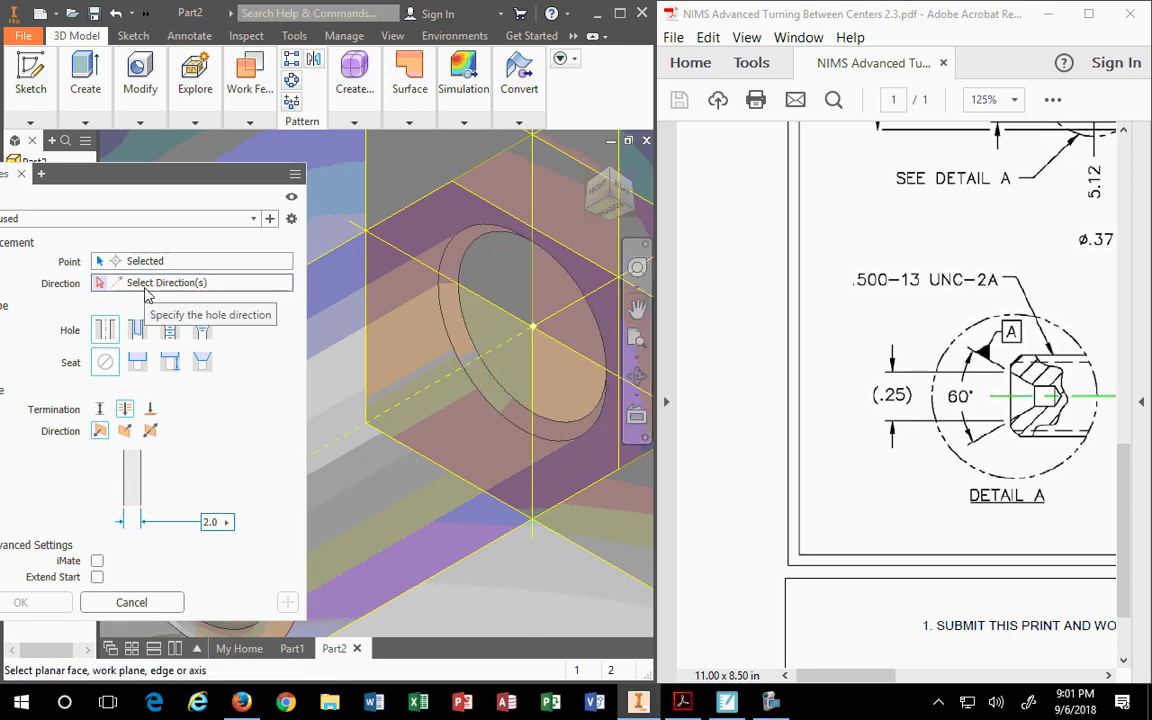
click(420, 398)
scroll(430, 435, down, 4)
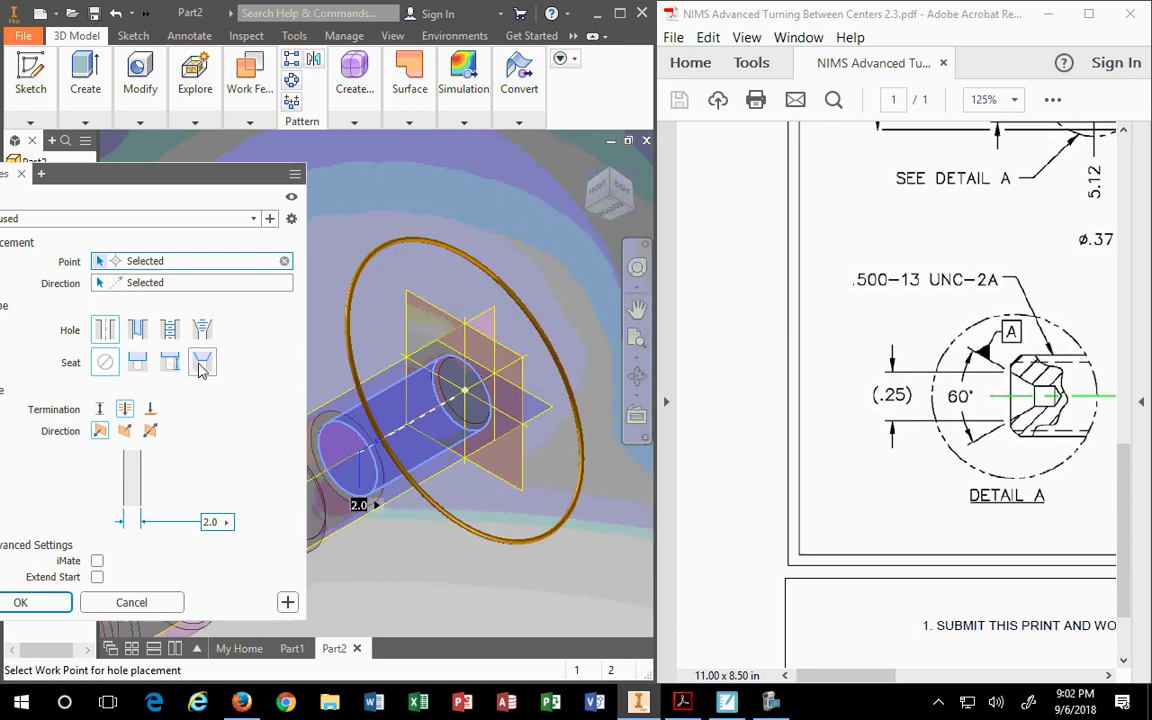
- Give the hole a countersink seat of 60° and .25in diameter, entering a .125 depth
click(205, 366)
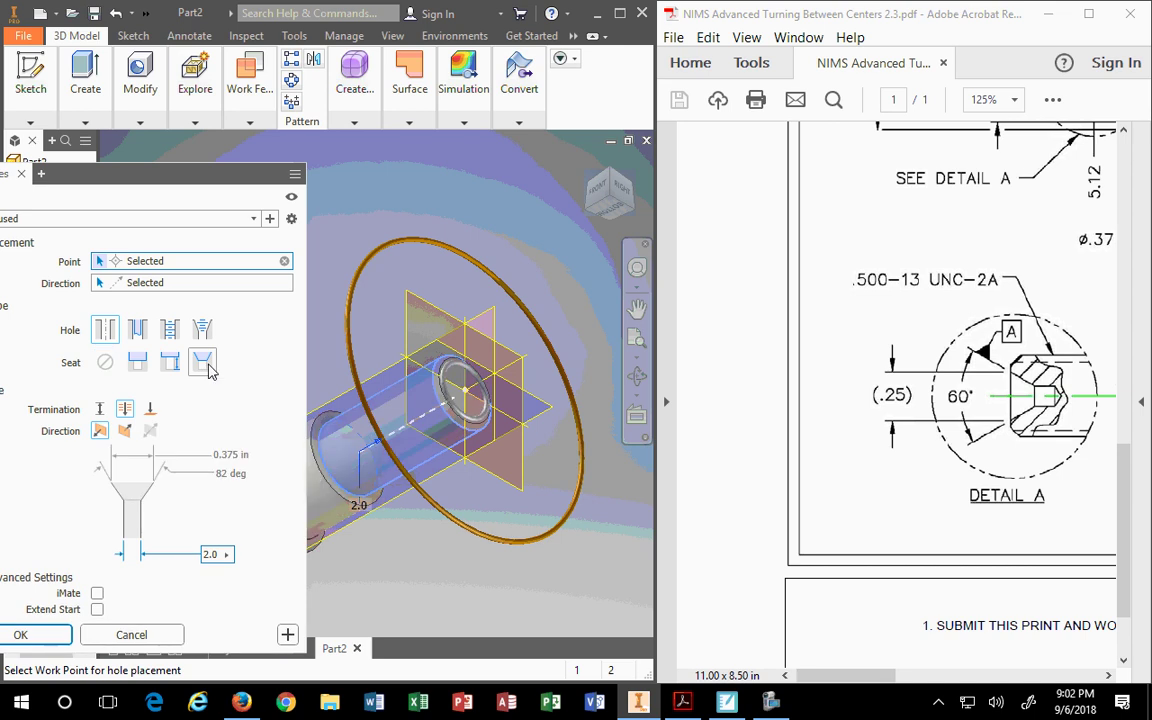
click(228, 472)
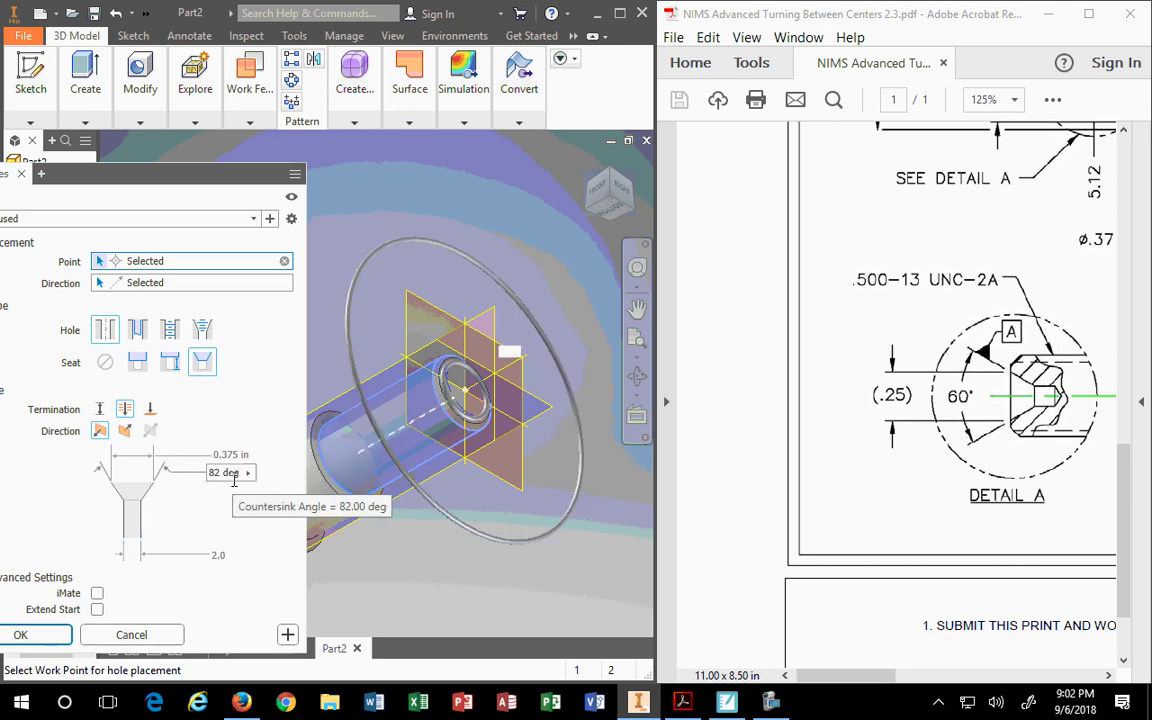
double_click(214, 474)
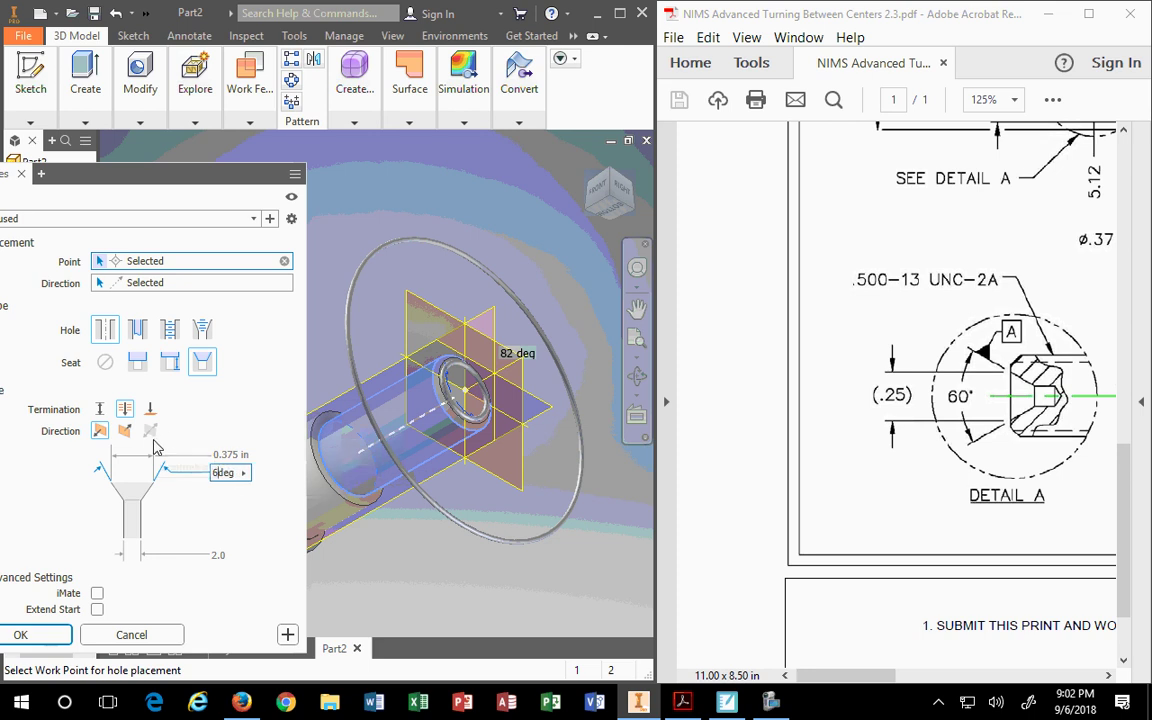
text(60)
click(230, 455)
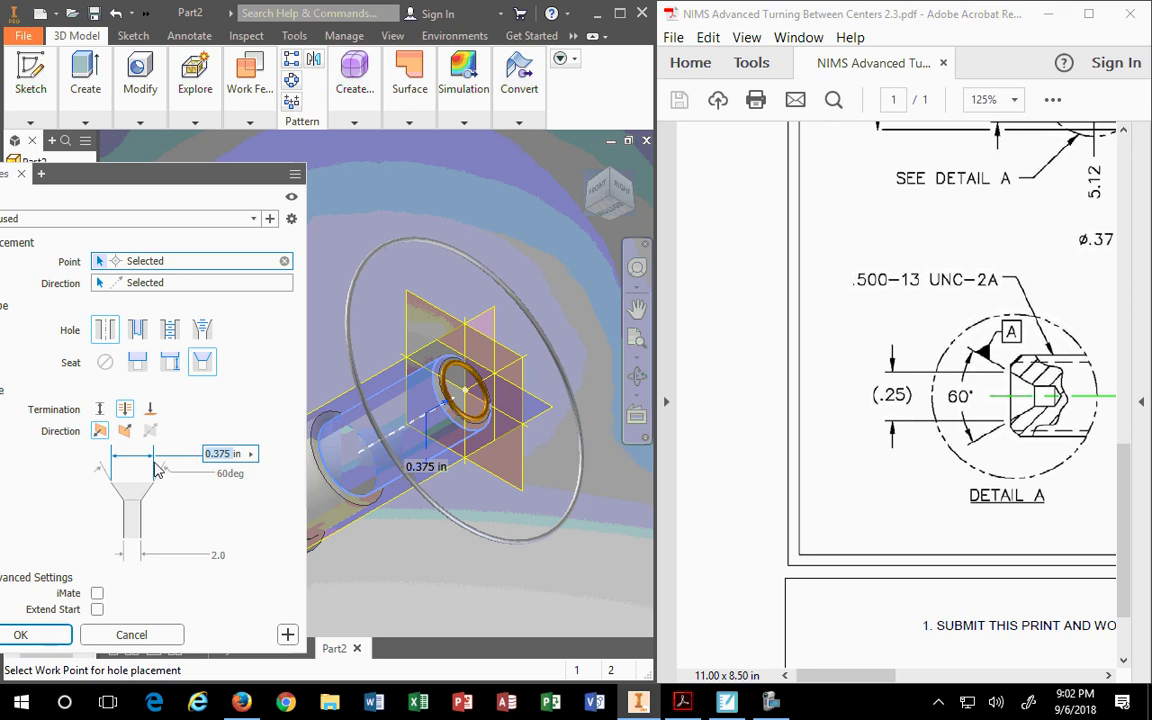
text(.25in)
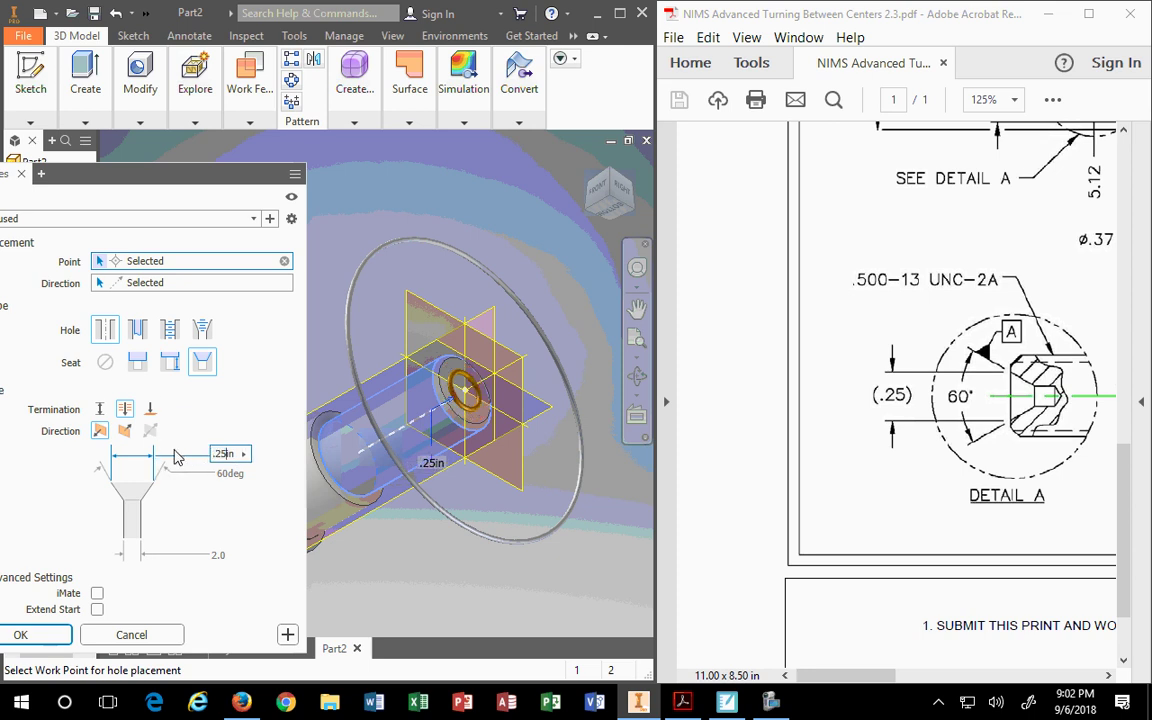
click(216, 554)
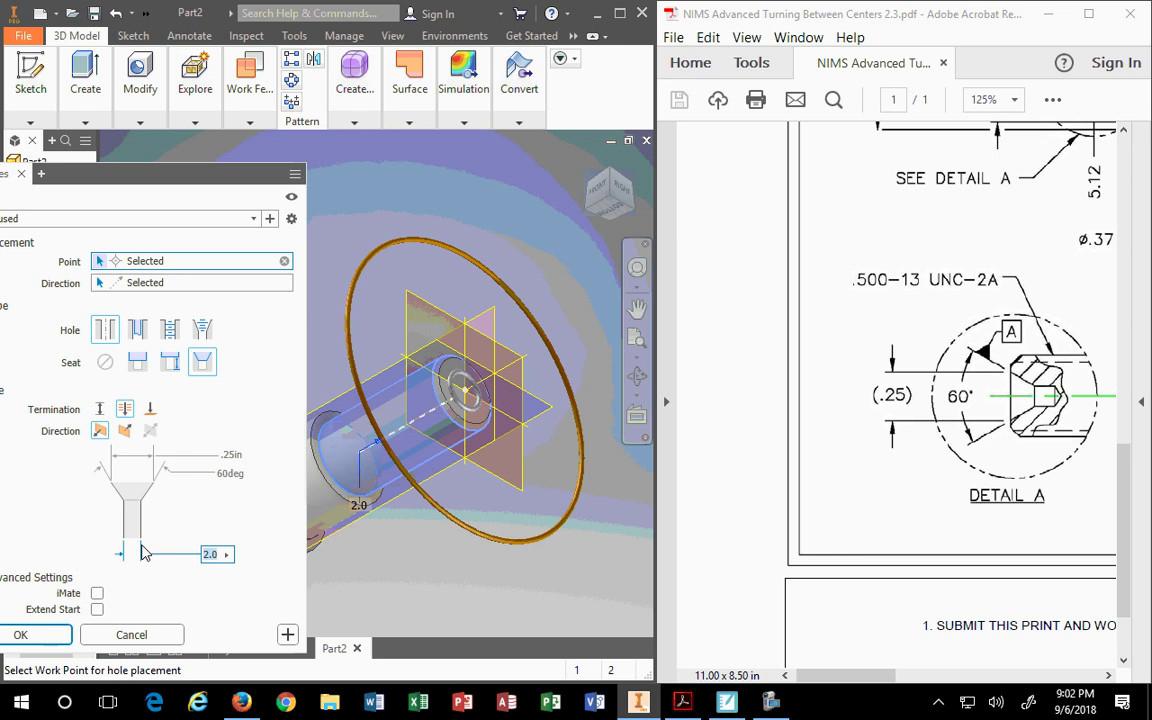
text(.3)
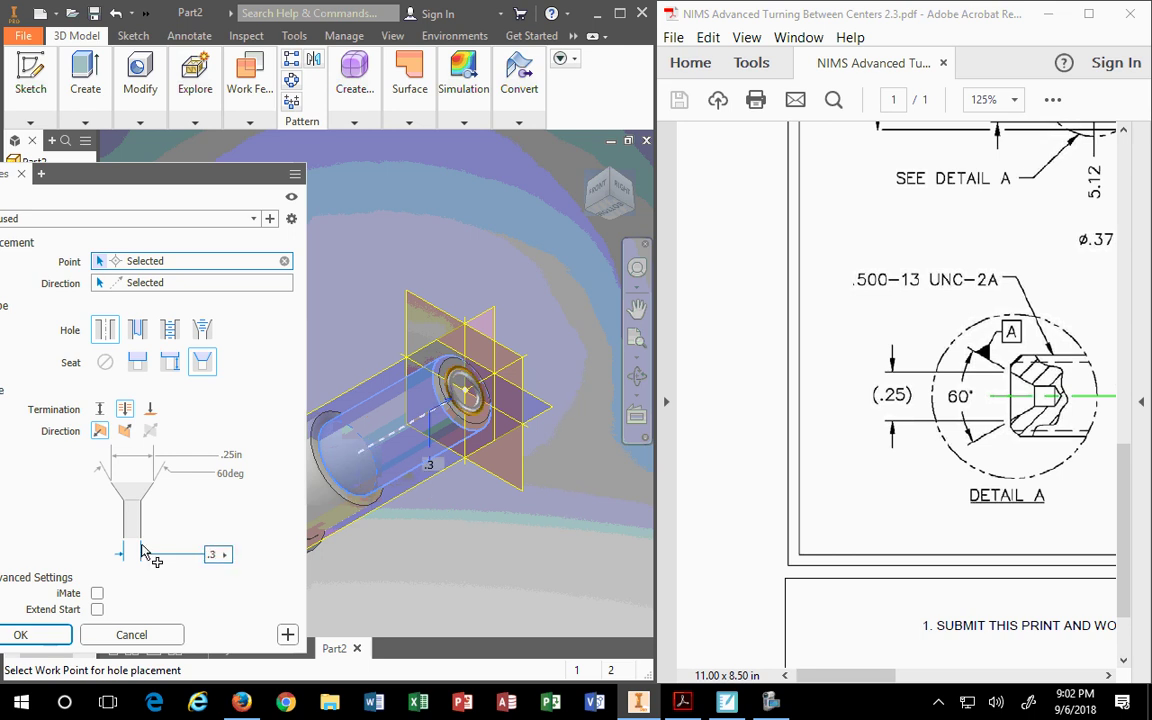
text(.125)
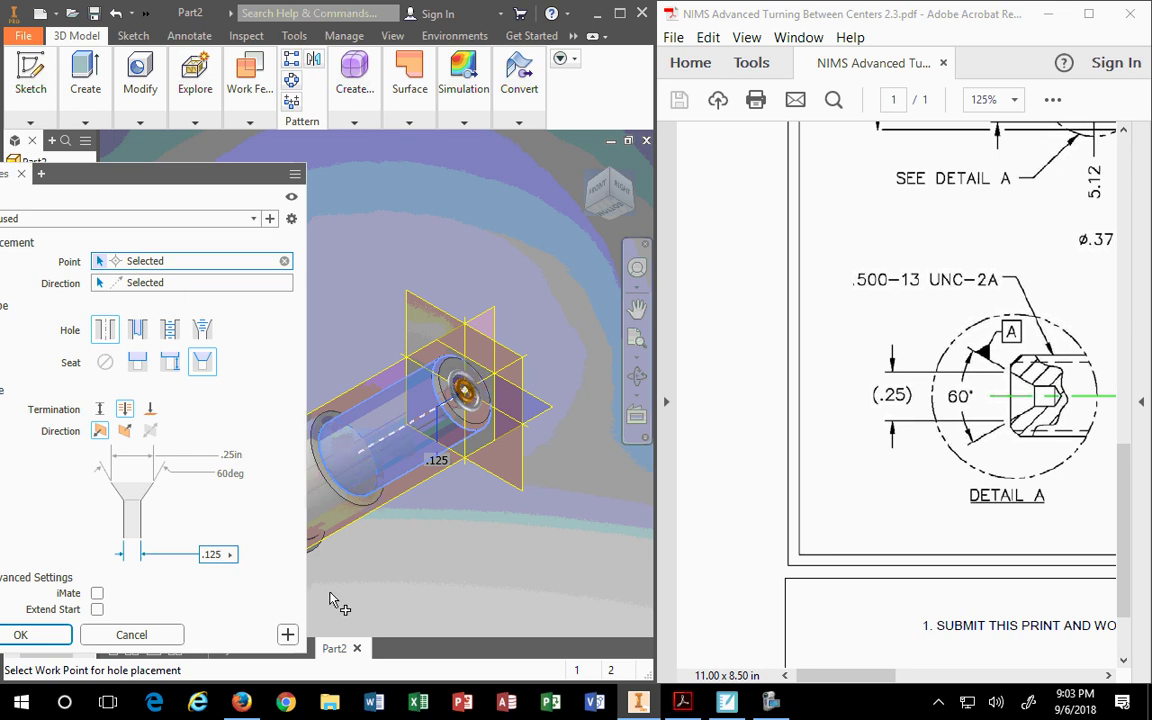
- Change the pending hole's depth to .125 directly in the model view
scroll(345, 322, down, 3)
click(378, 428)
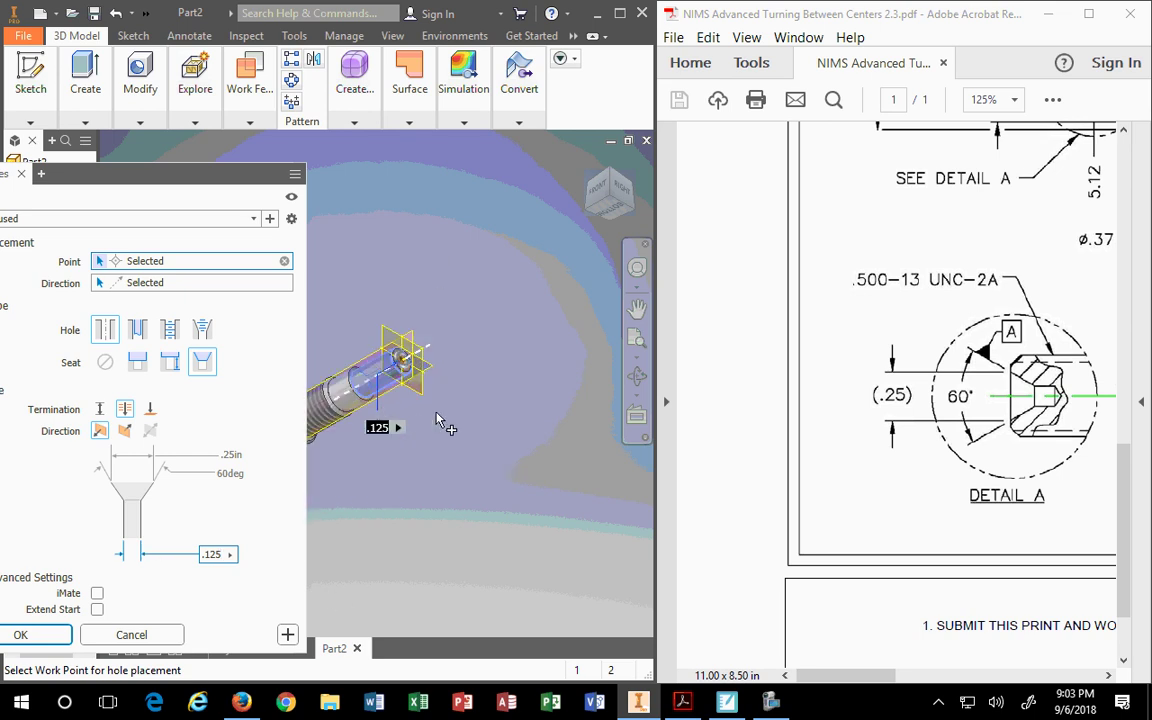
scroll(360, 402, up, 5)
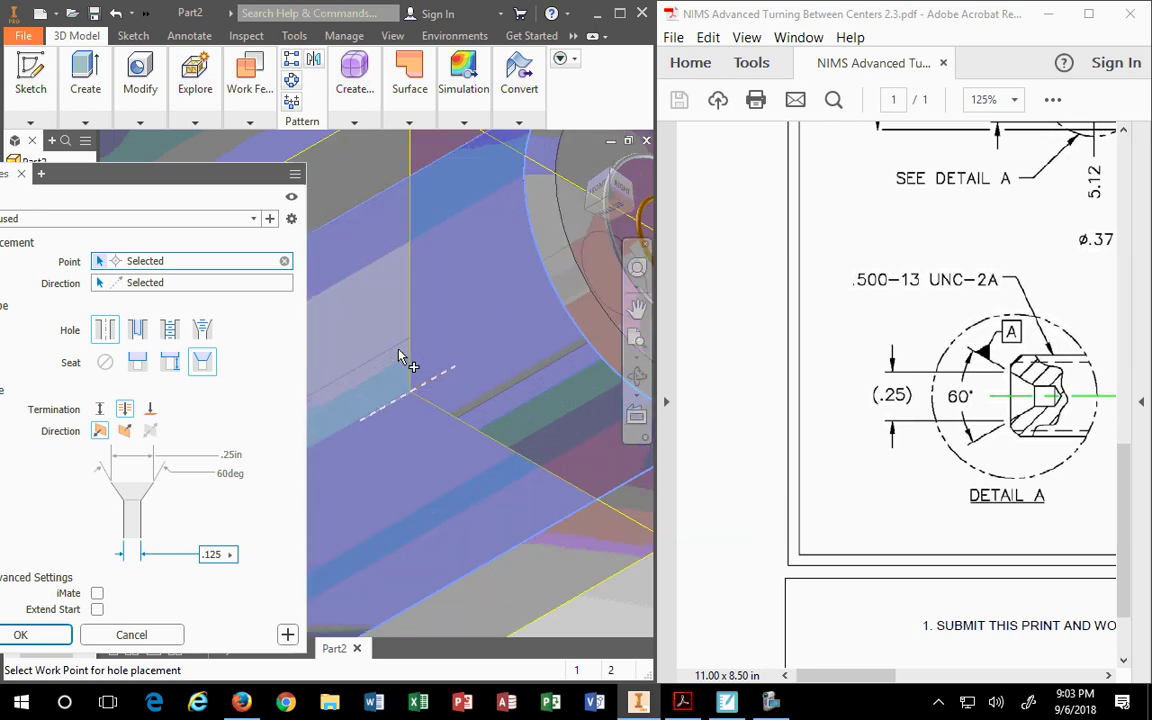
scroll(400, 357, down, 5)
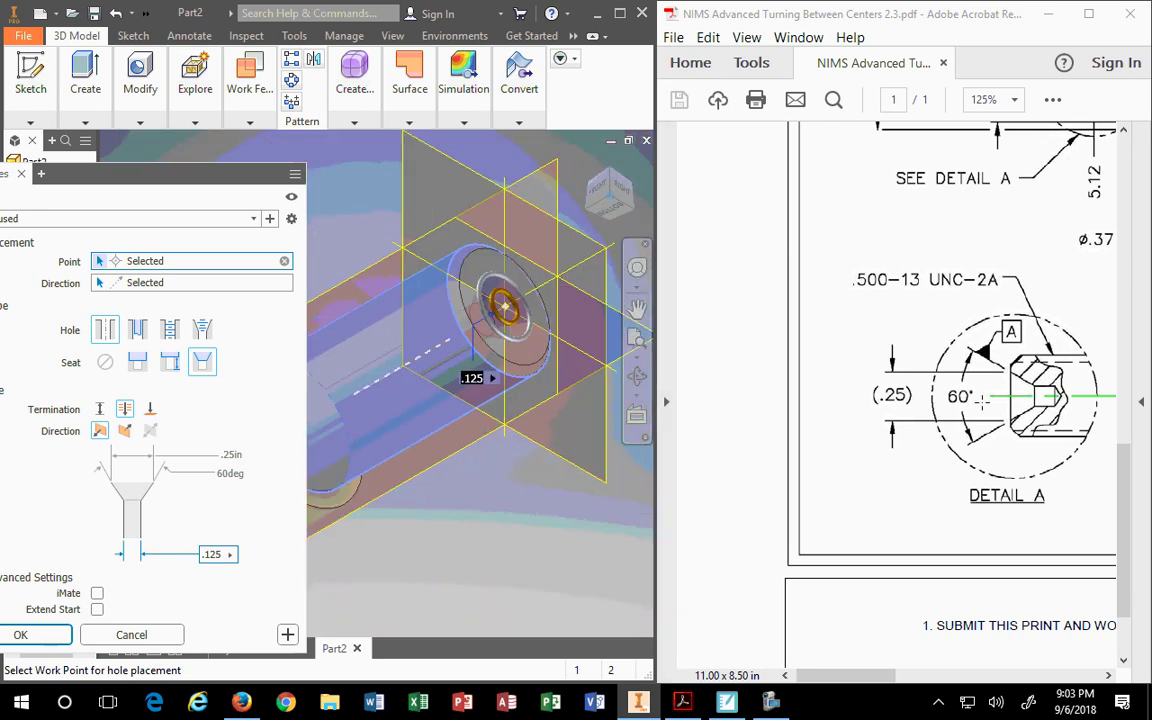
scroll(908, 385, up, 3)
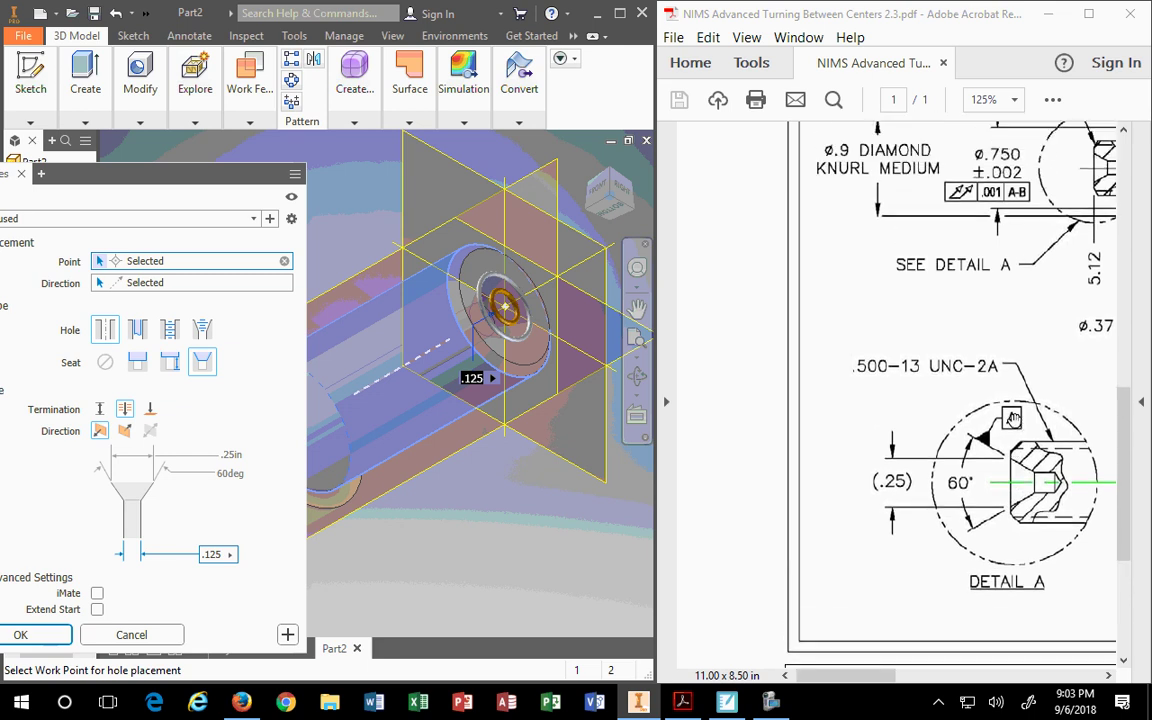
scroll(1012, 418, down, 1)
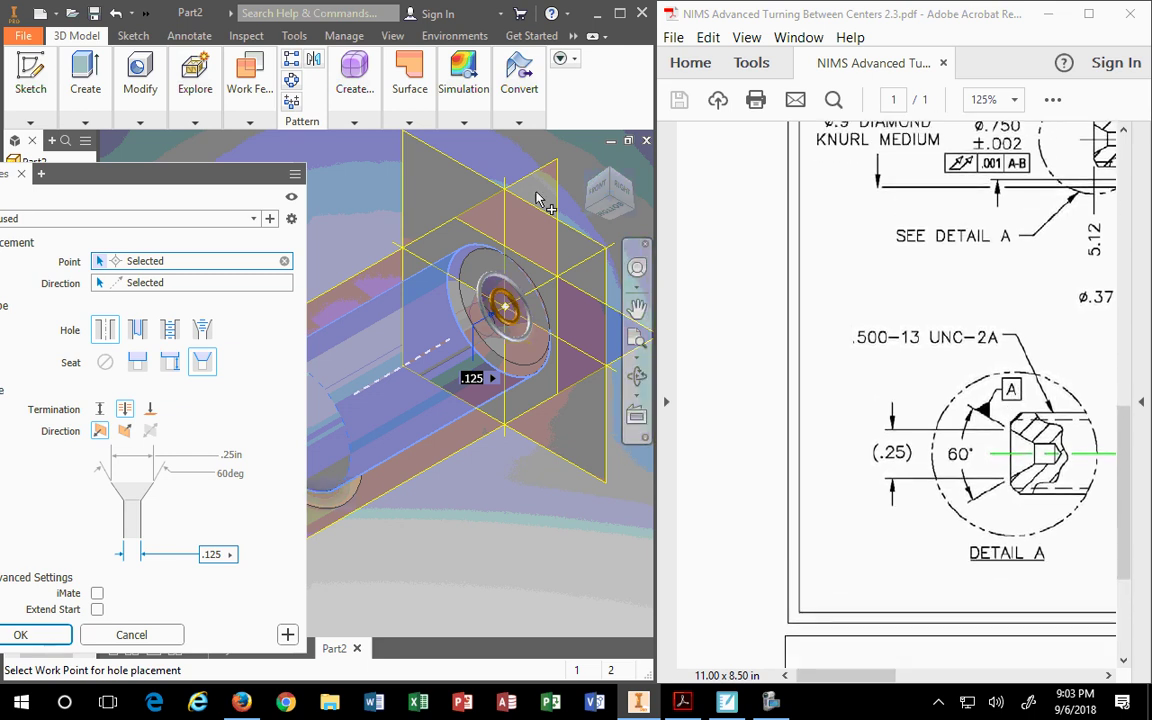
- View the hole end of the shaft straight from the front, zoomed and panned in
click(597, 195)
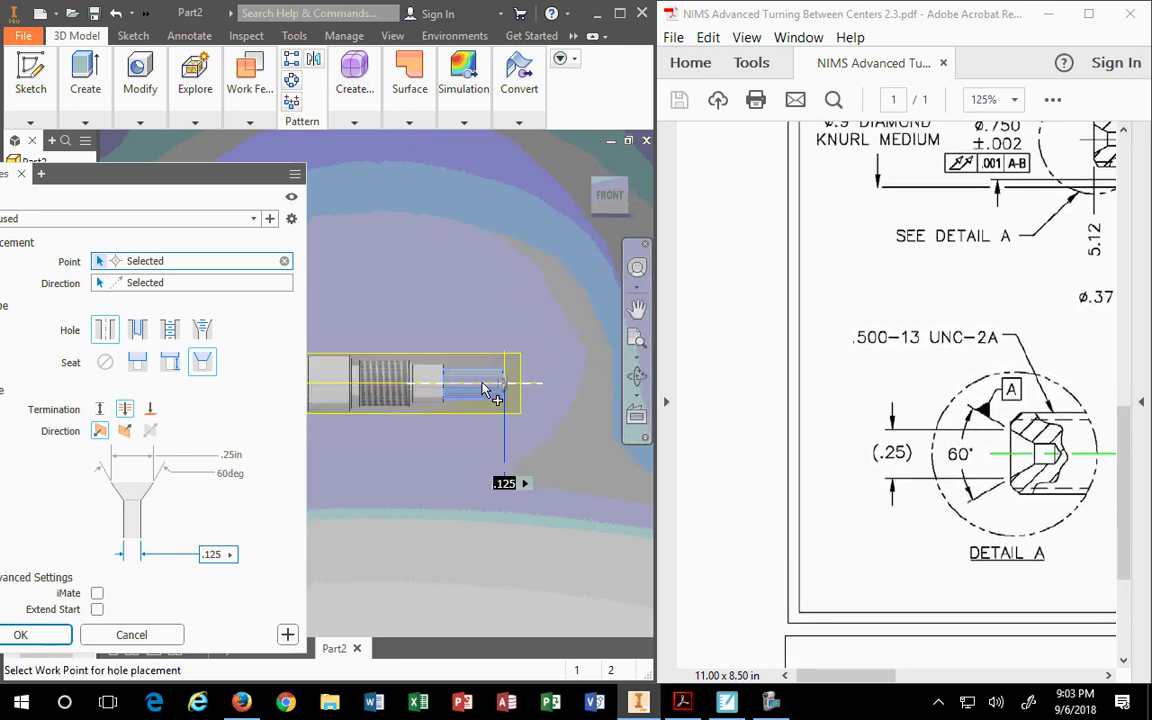
scroll(505, 390, up, 5)
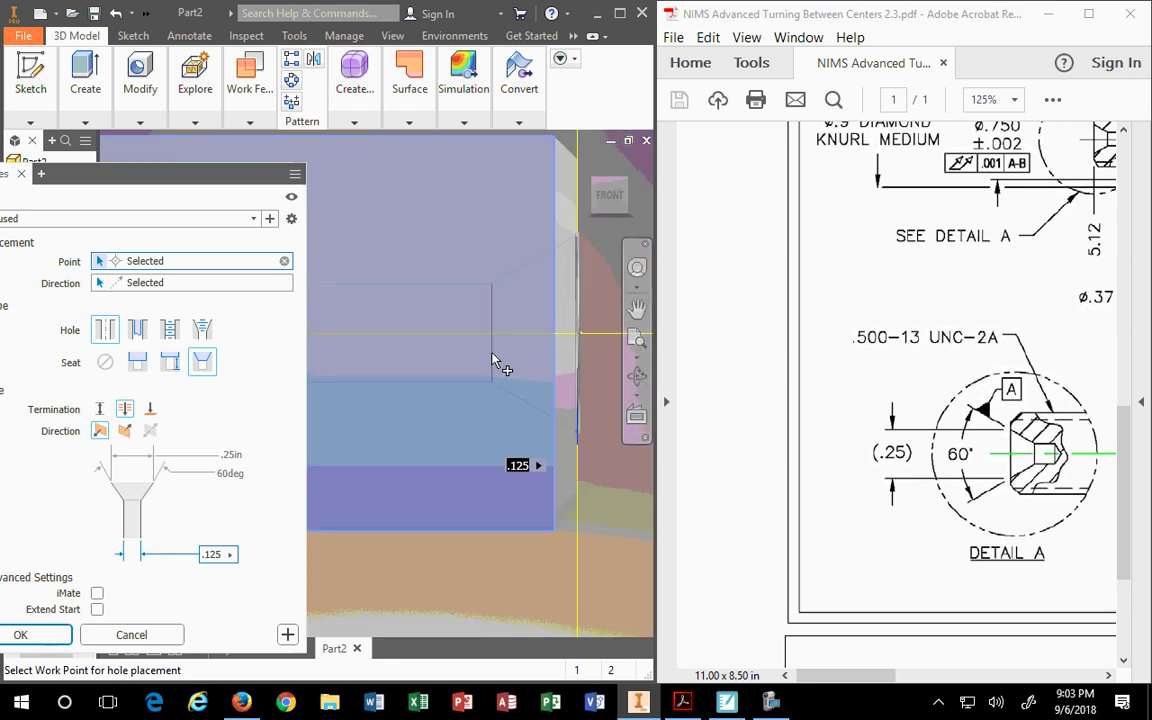
scroll(494, 359, down, 5)
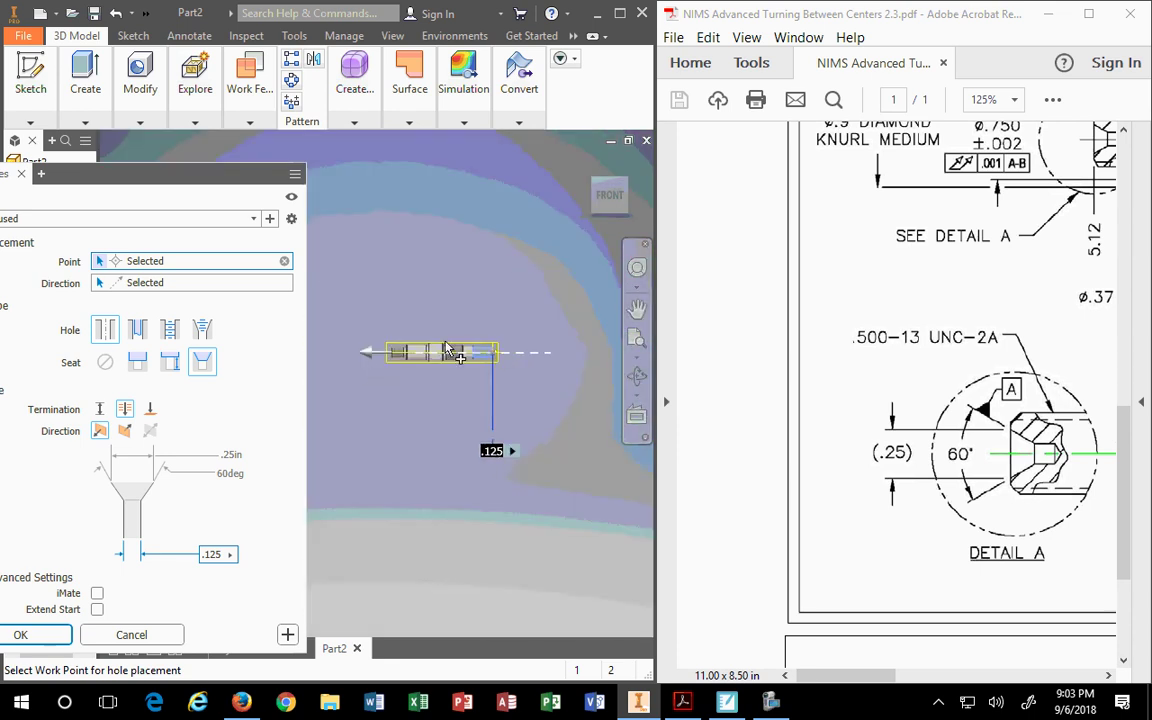
scroll(533, 378, up, 3)
scroll(535, 381, up, 2)
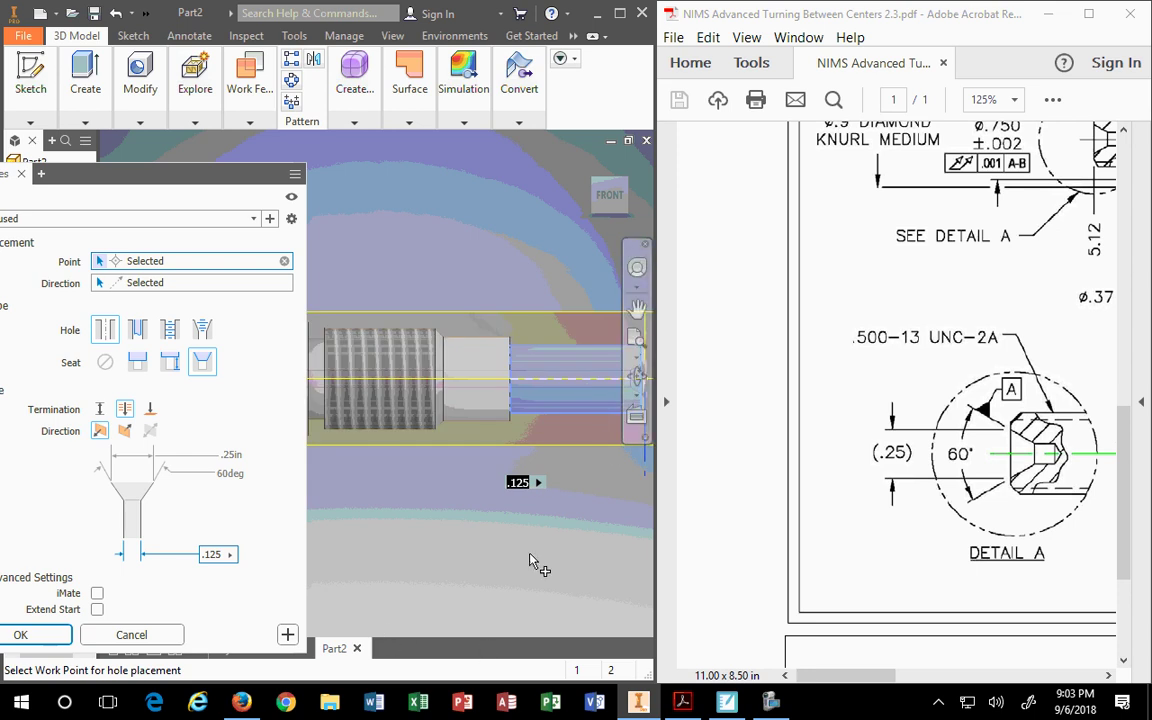
key(F2)
drag(539, 477, 508, 493)
scroll(470, 424, up, 2)
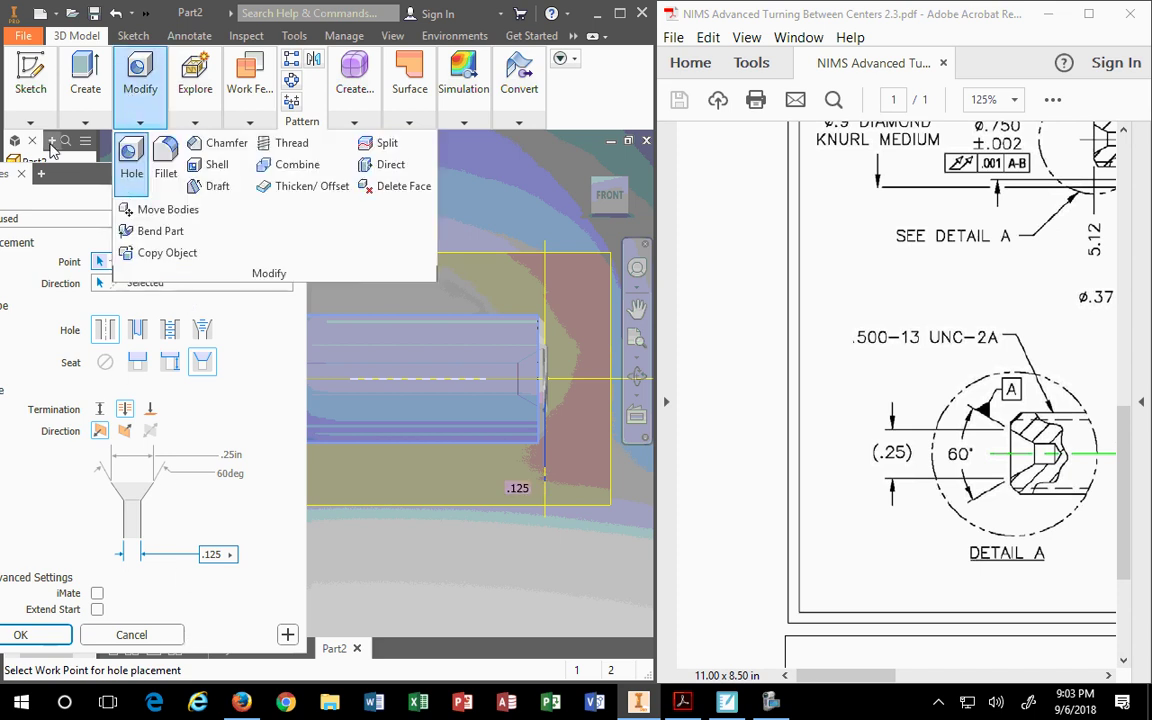
- Set the hole termination to Distance with a .25 depth and create Hole1
drag(86, 178, 198, 147)
click(208, 377)
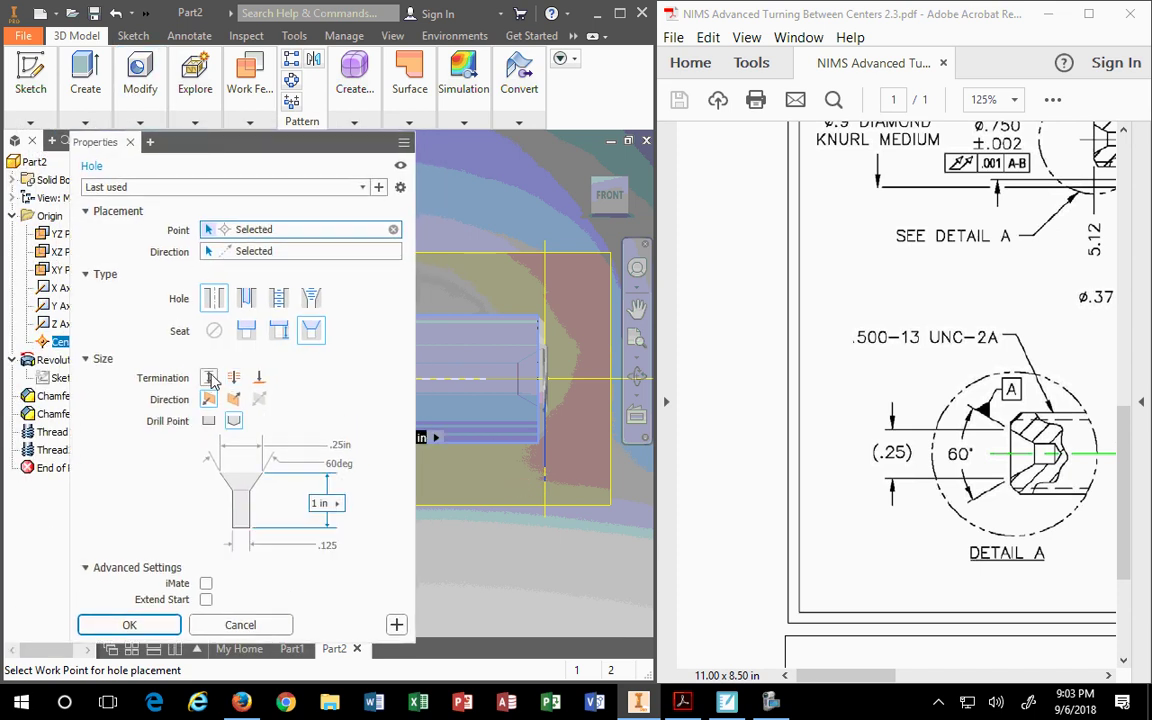
drag(310, 153, 407, 474)
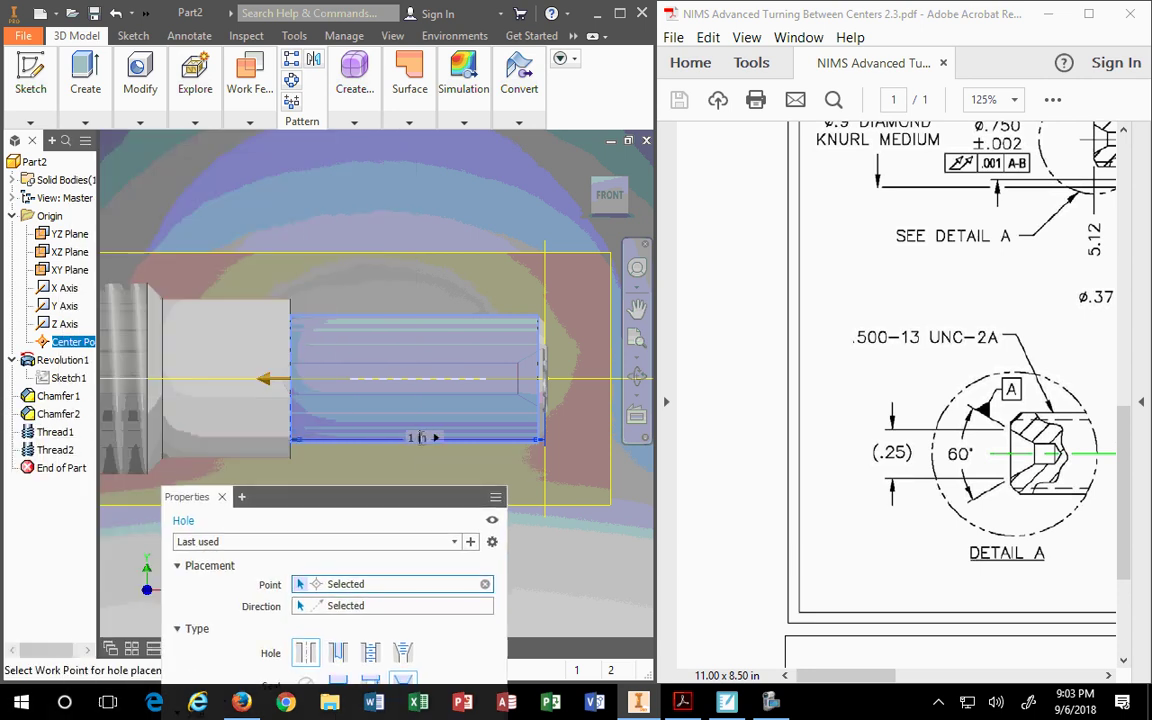
text(.25)
key(Return)
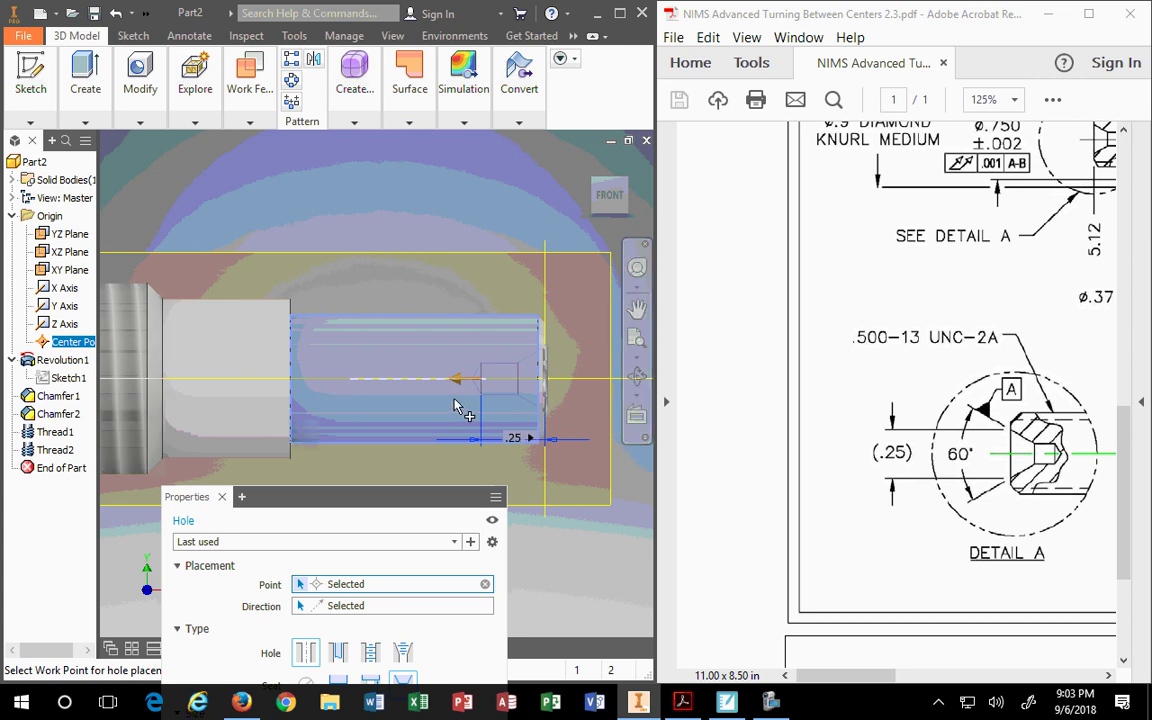
drag(380, 500, 215, 62)
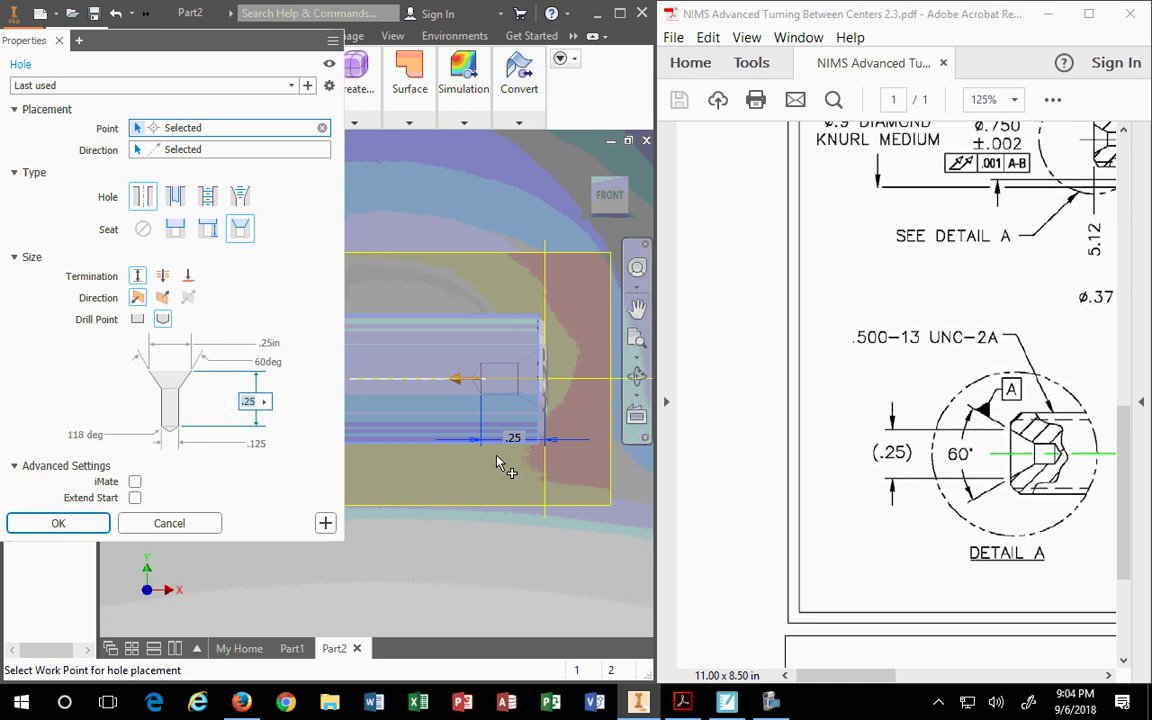
click(57, 525)
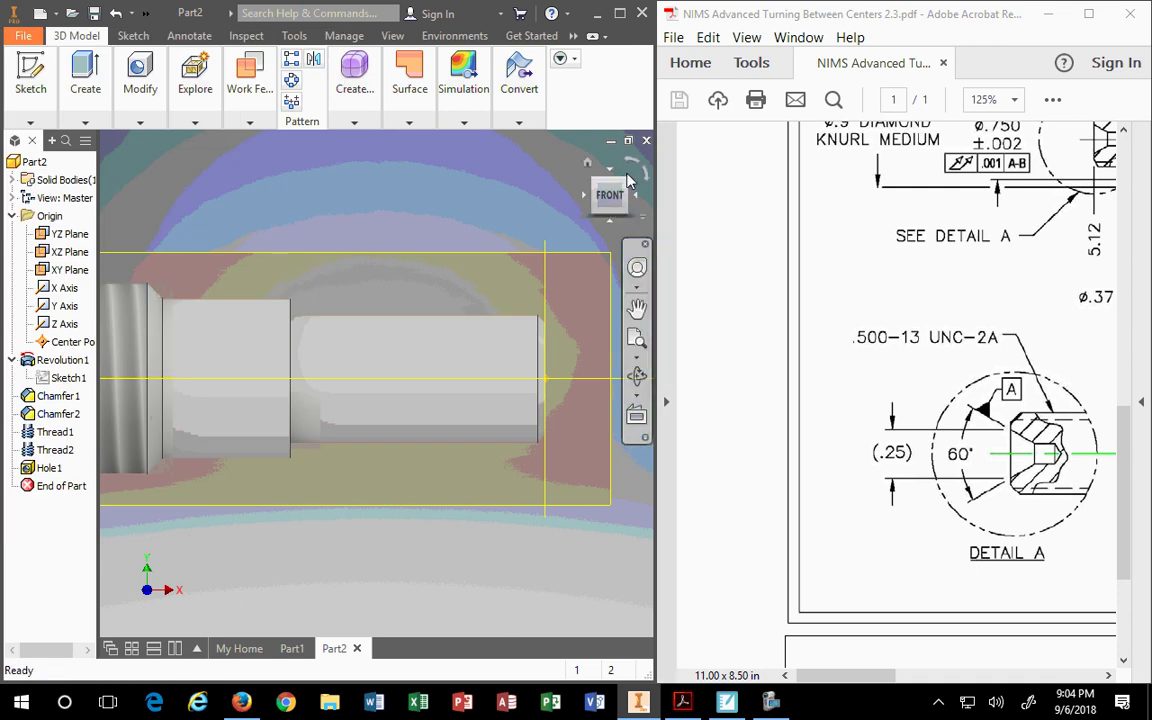
- Zoom in on the threaded shaft end from an isometric view
click(625, 181)
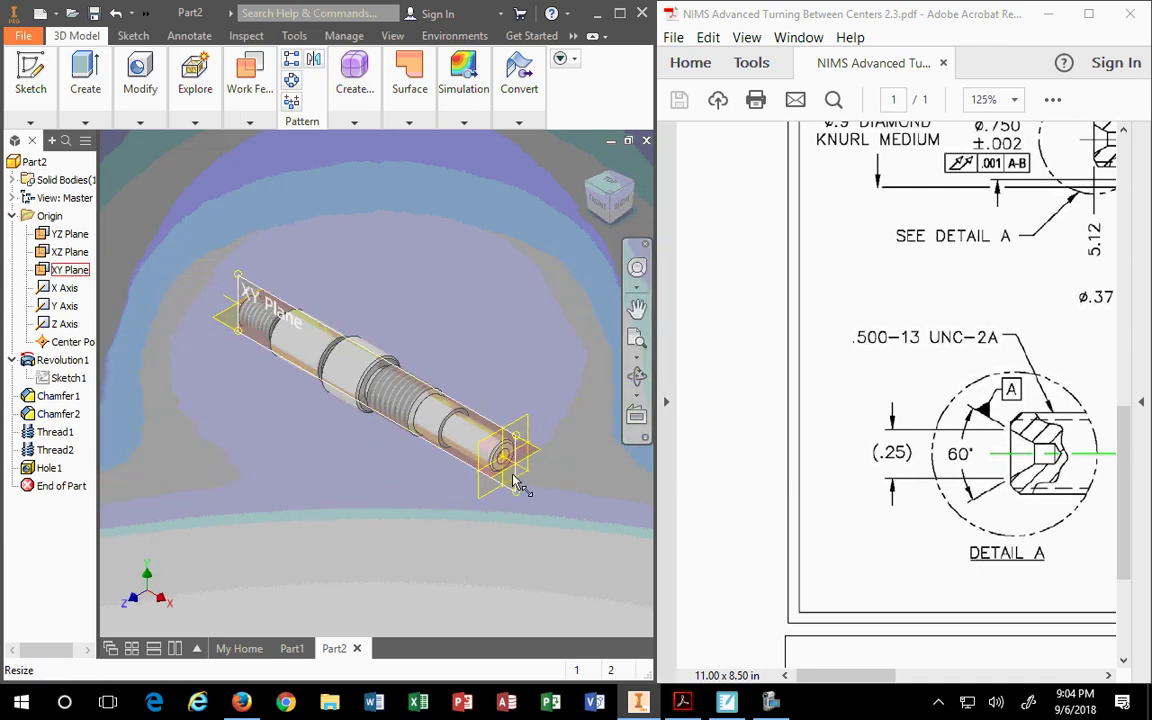
scroll(493, 452, up, 4)
scroll(493, 452, up, 3)
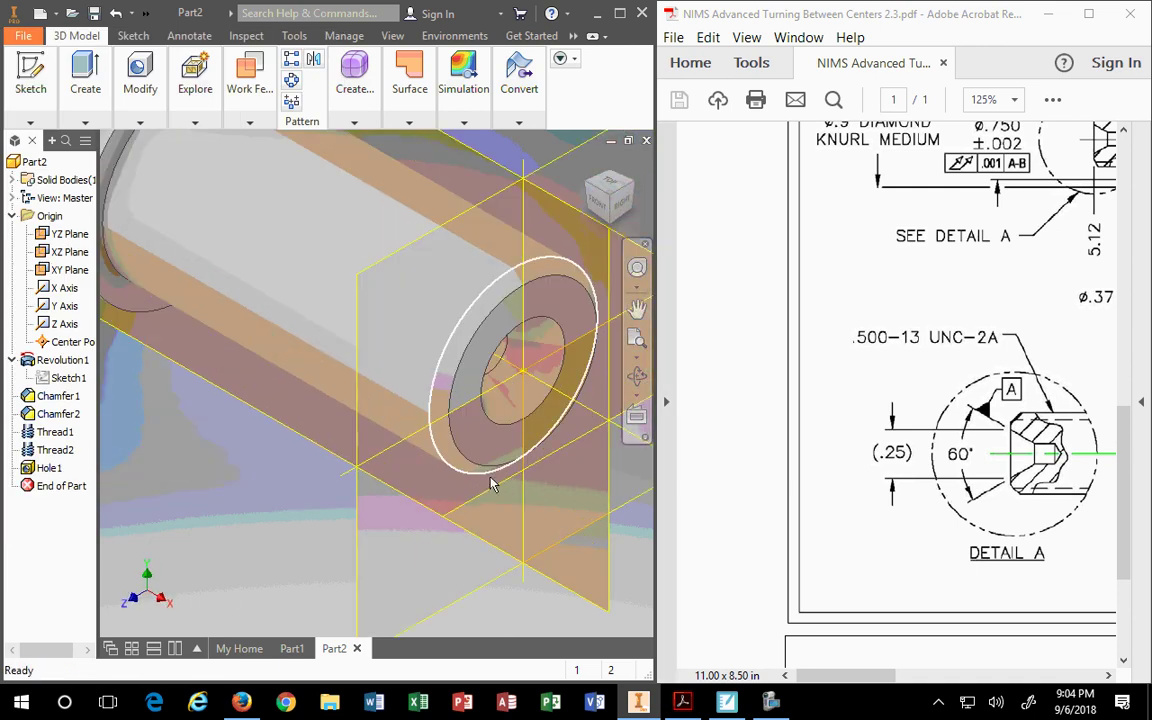
scroll(490, 483, down, 10)
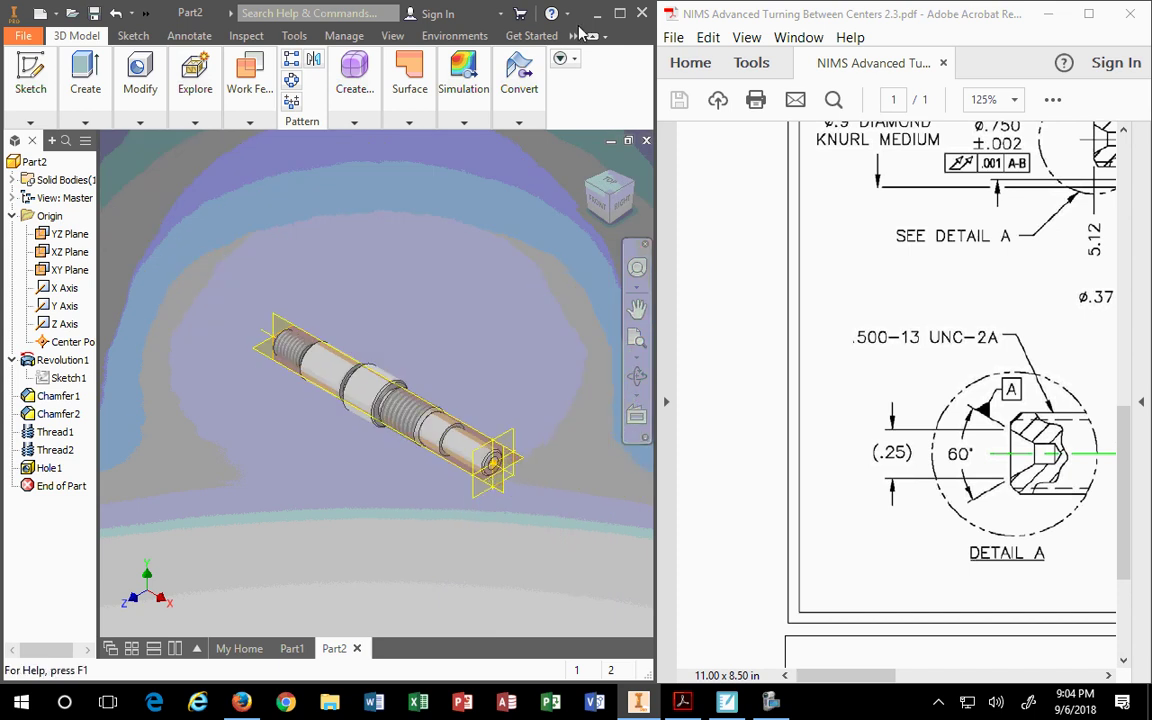
click(590, 190)
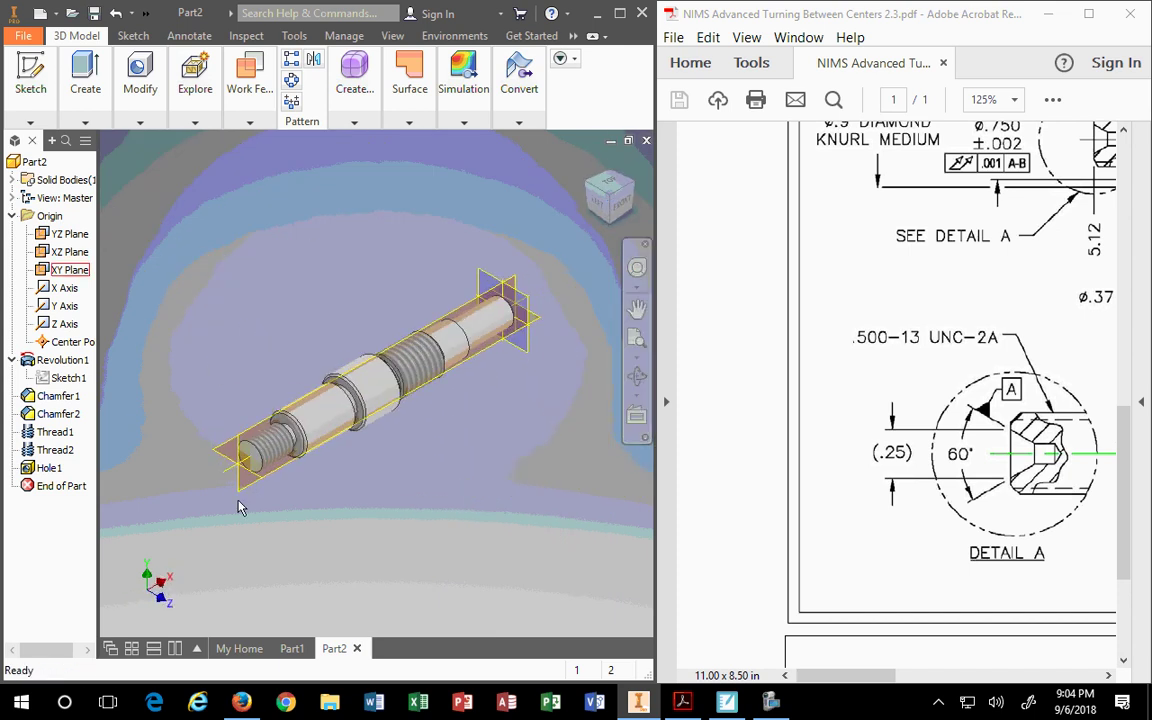
scroll(215, 450, up, 5)
- Scroll the drawing up to the .06 X 45° chamfer callout
click(826, 282)
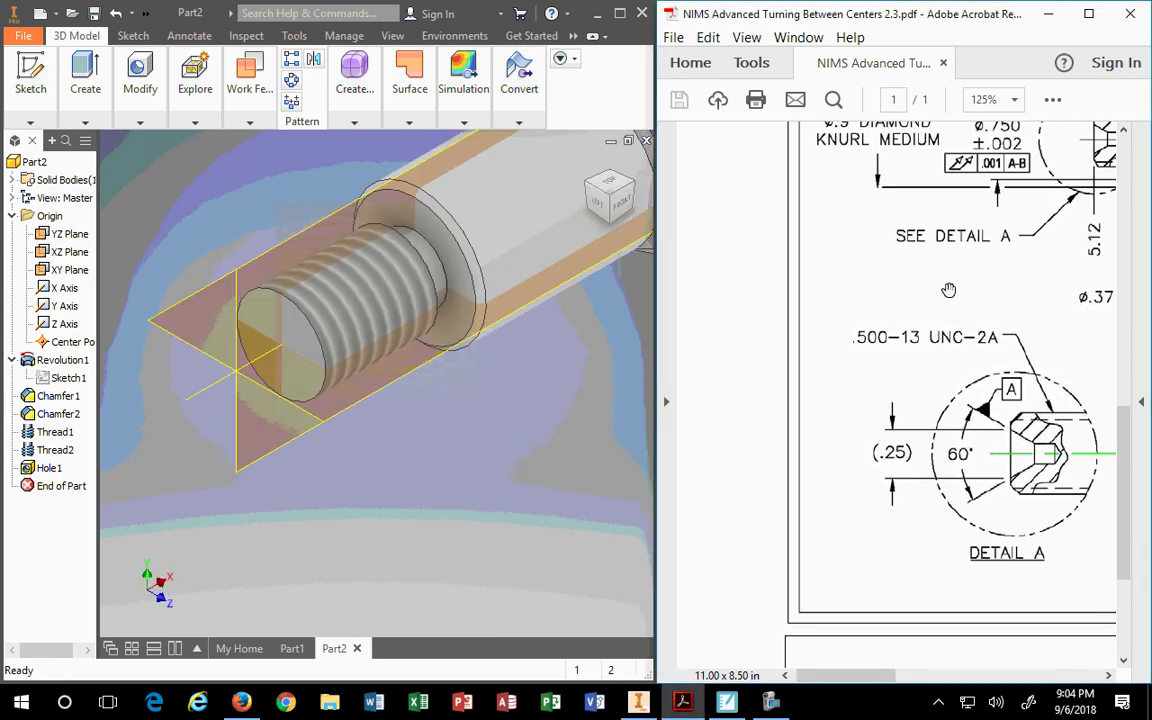
scroll(860, 262, up, 3)
scroll(1030, 280, up, 1)
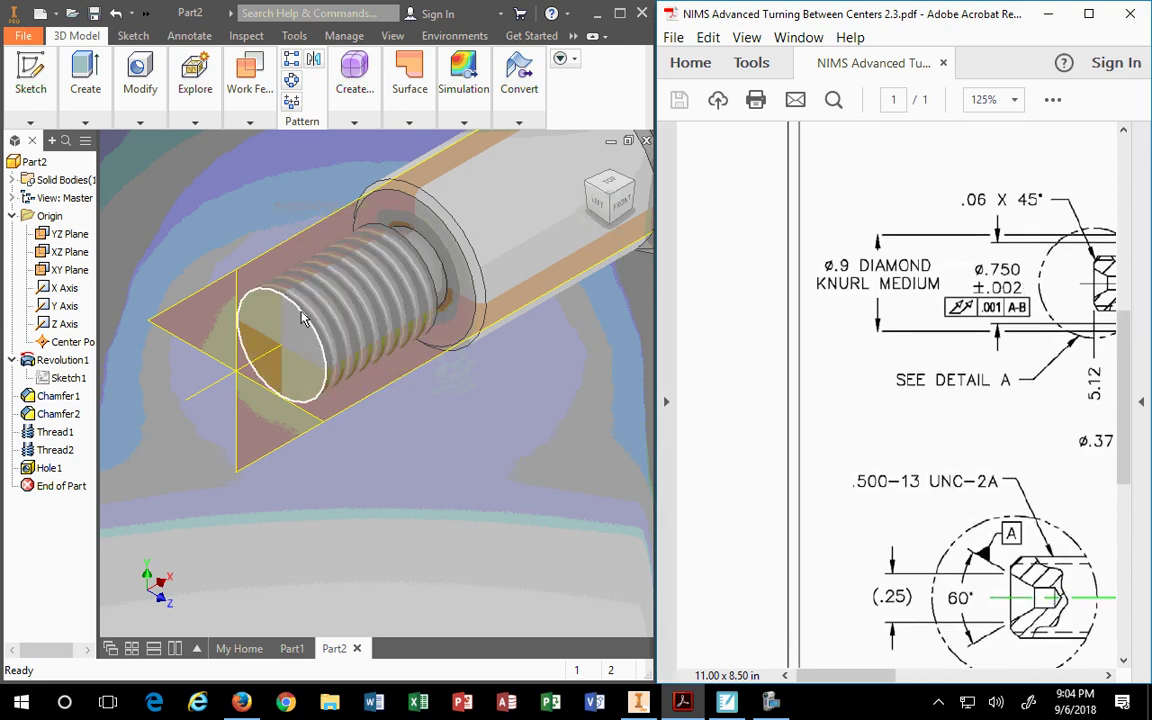
- Start a new chamfer, then abandon it without creating anything
click(85, 123)
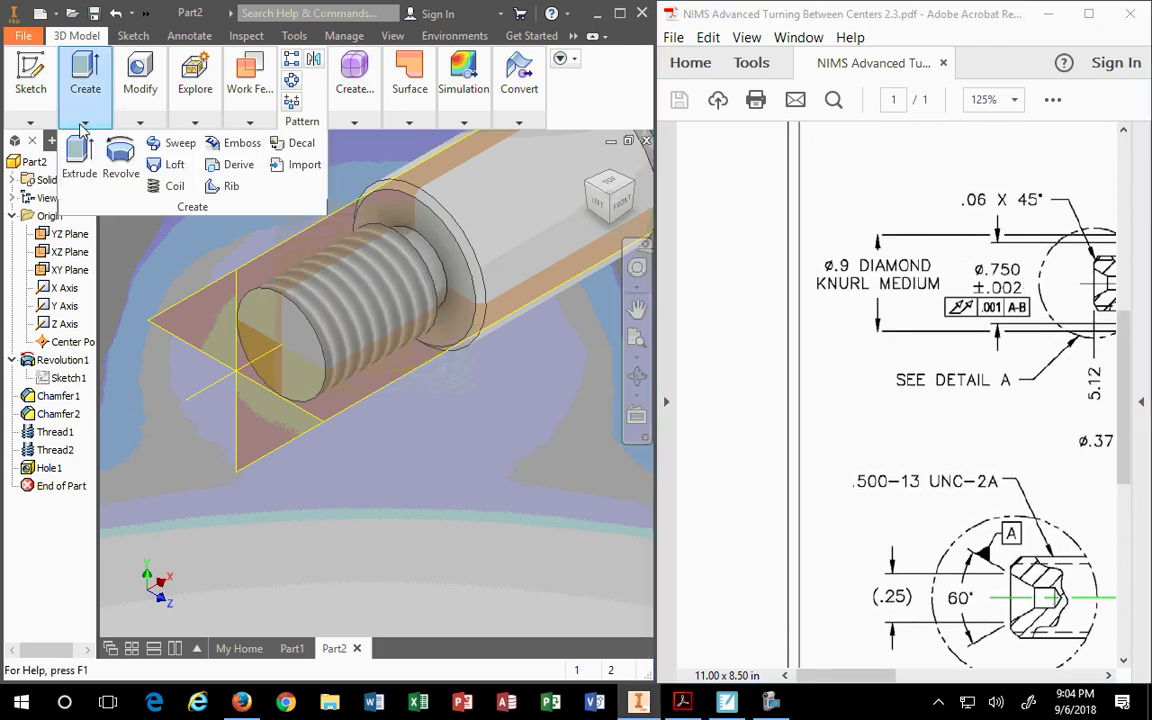
click(140, 121)
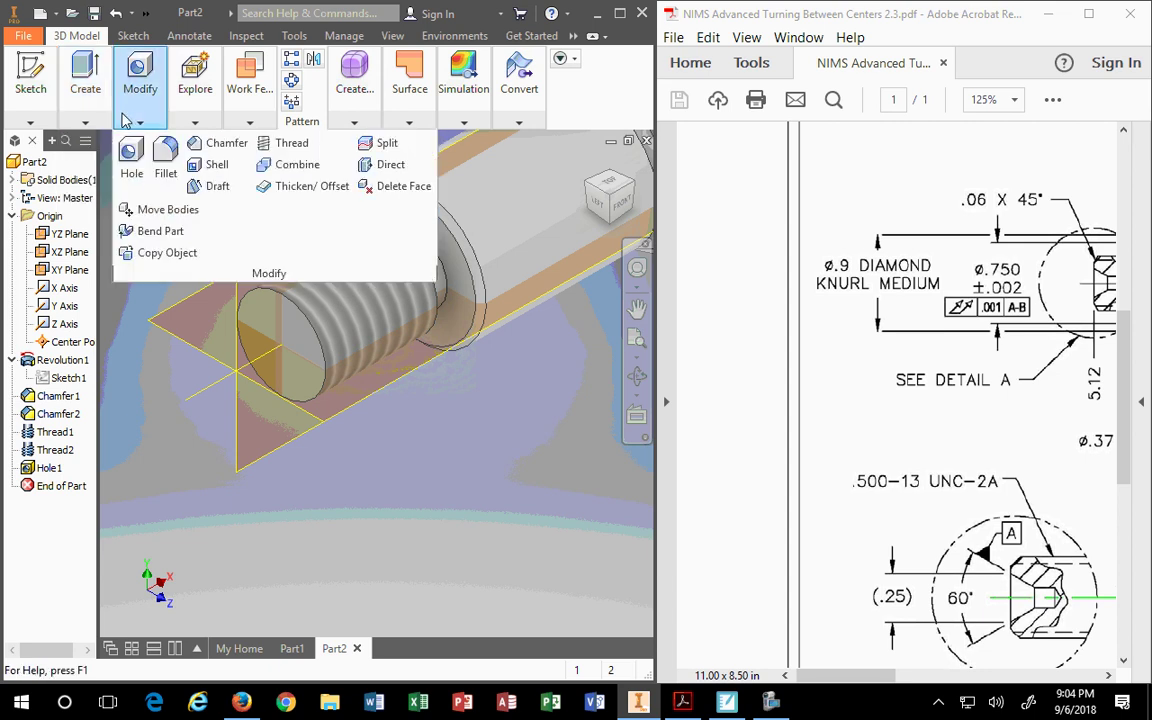
click(195, 143)
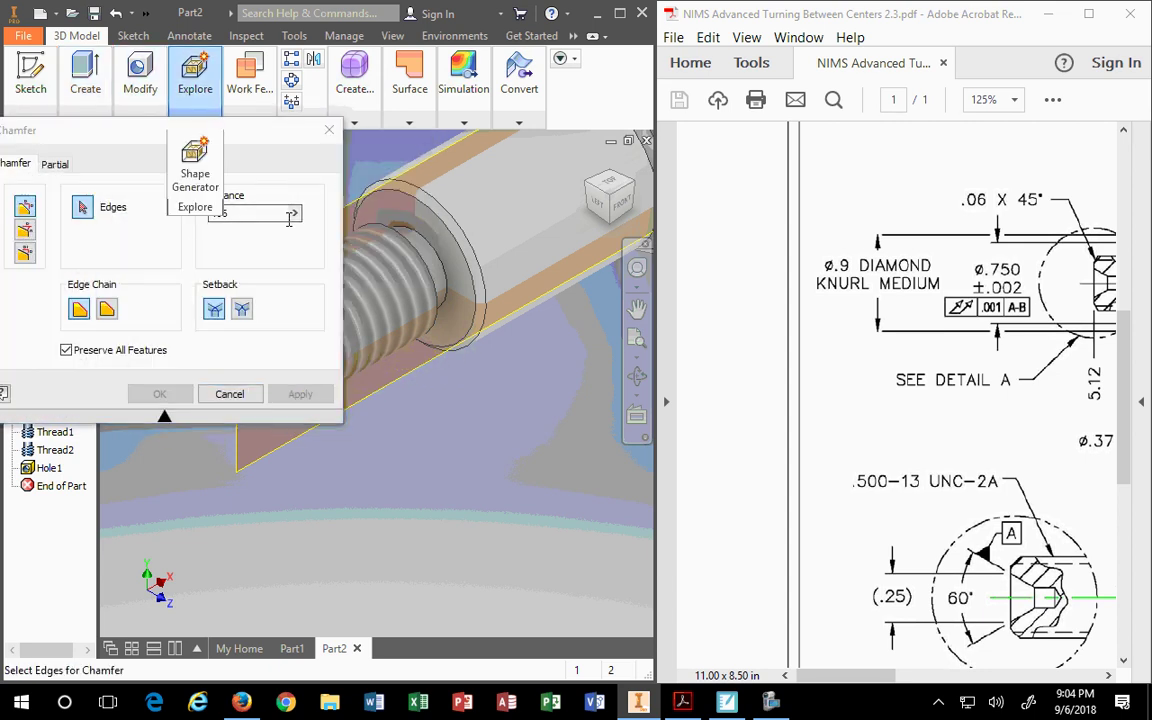
click(1013, 468)
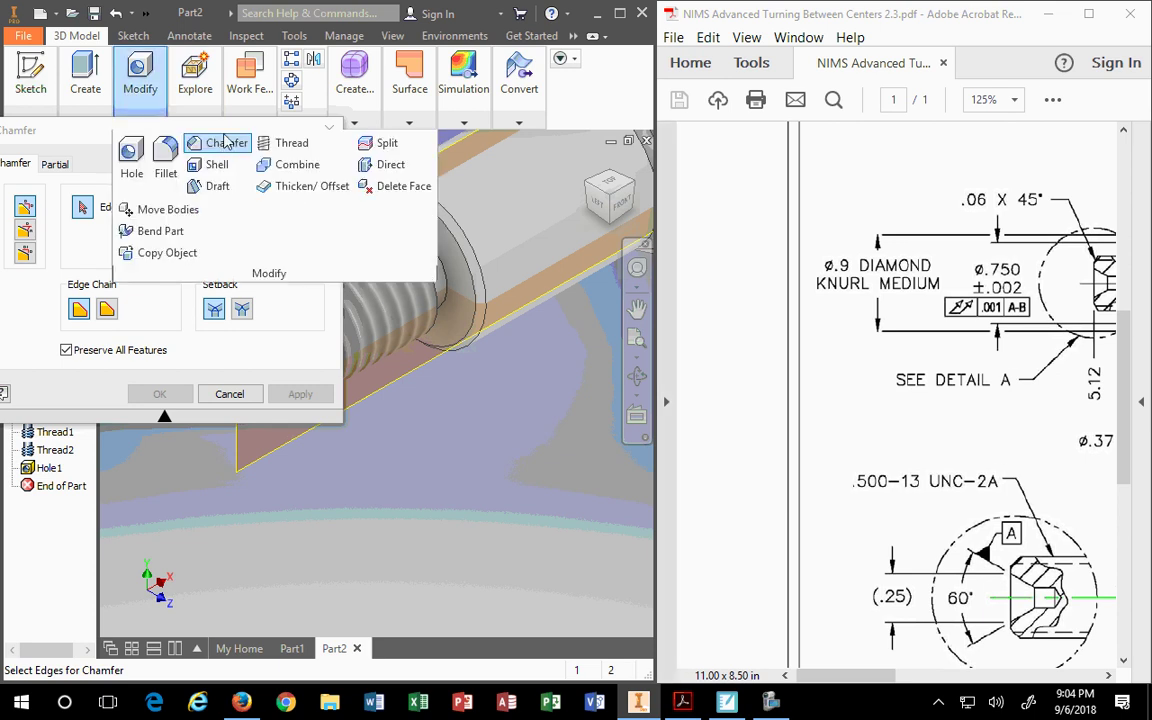
click(140, 121)
click(90, 135)
drag(49, 136, 352, 298)
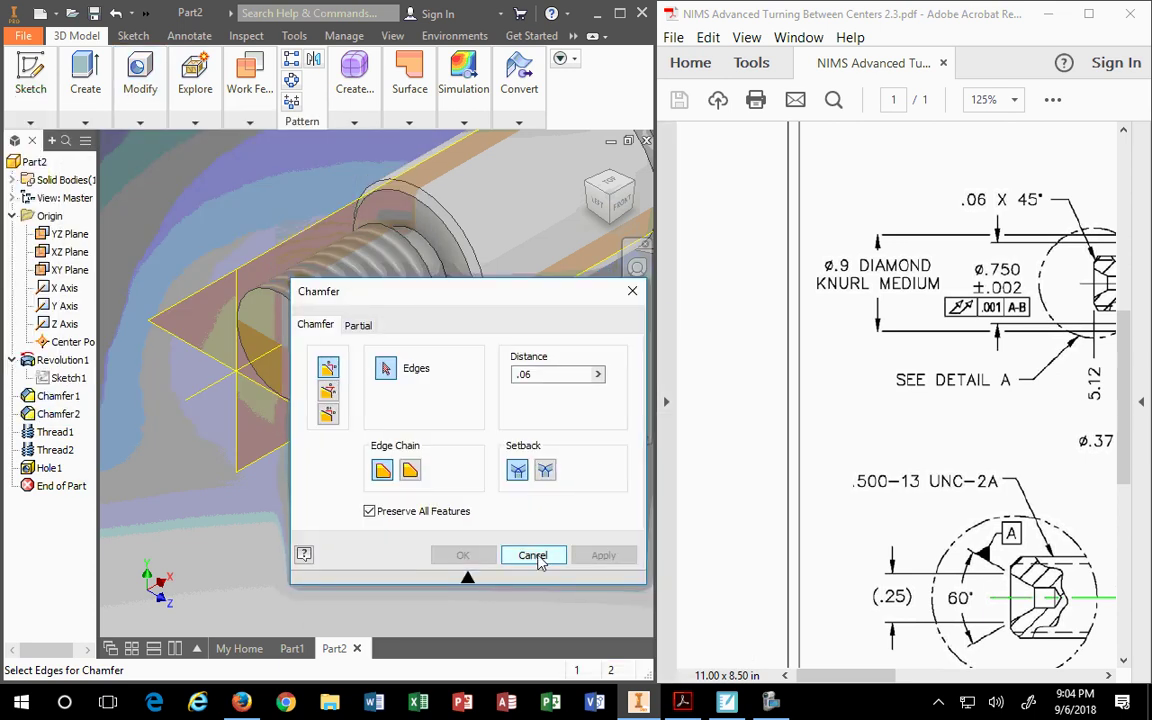
- Edit Chamfer2 and apply it with a 0.06 in distance
click(58, 413)
right_click(63, 414)
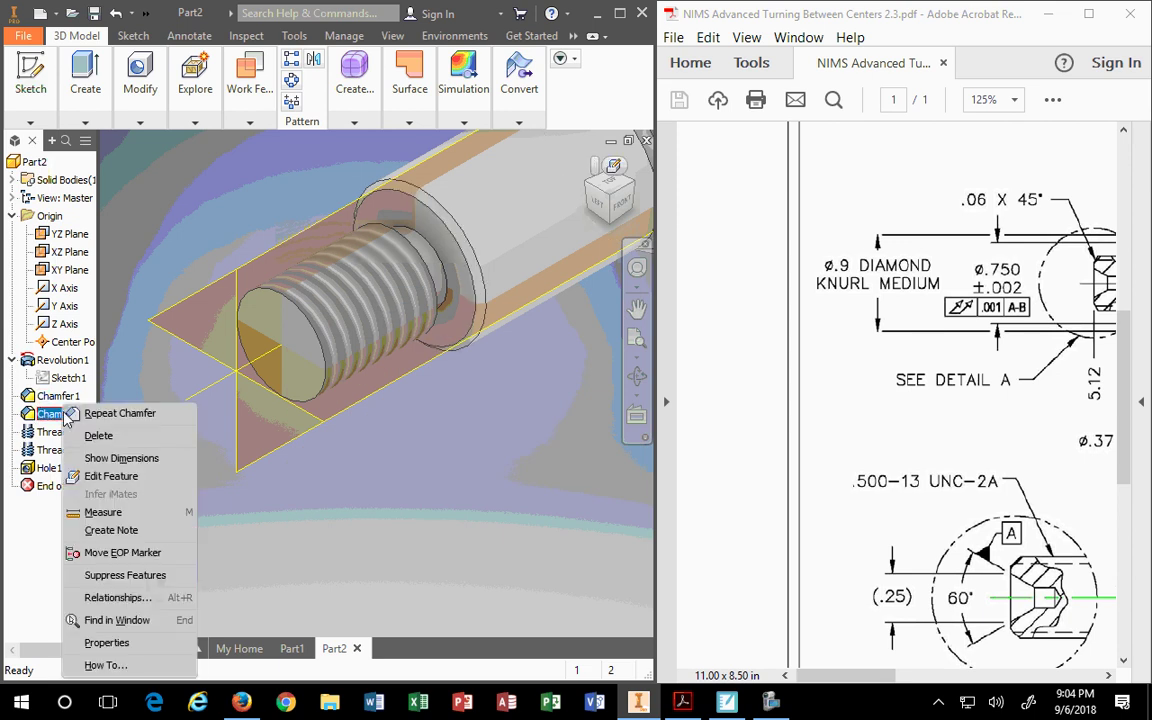
click(102, 474)
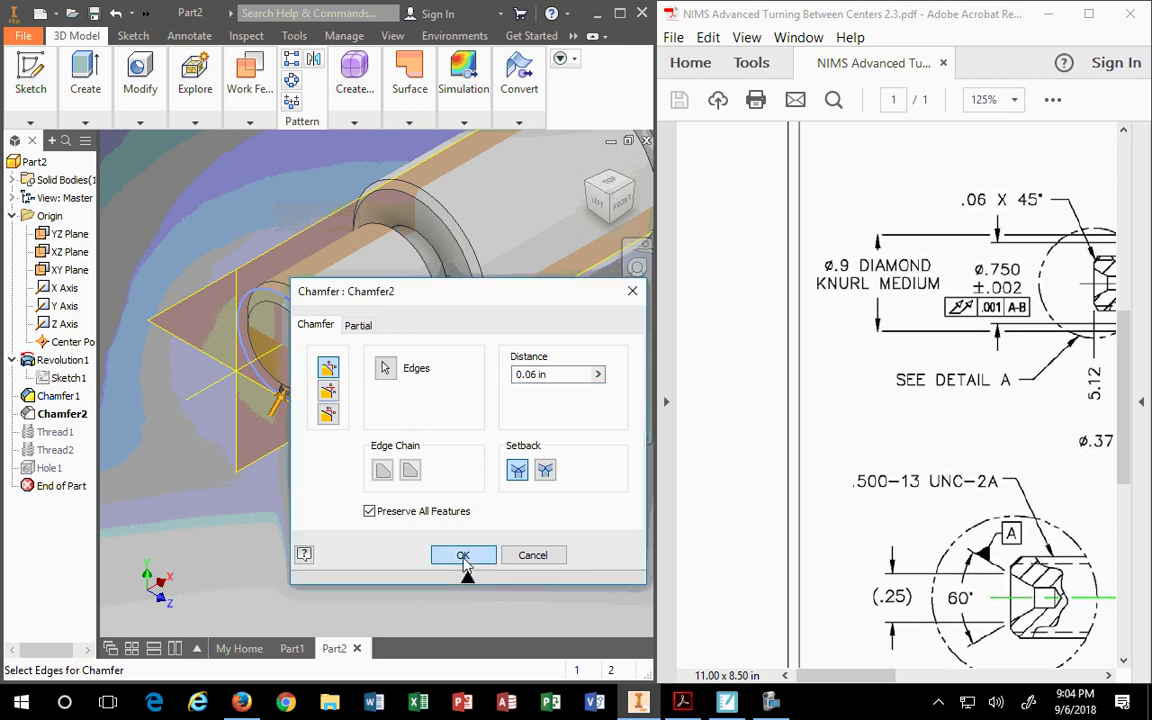
click(463, 556)
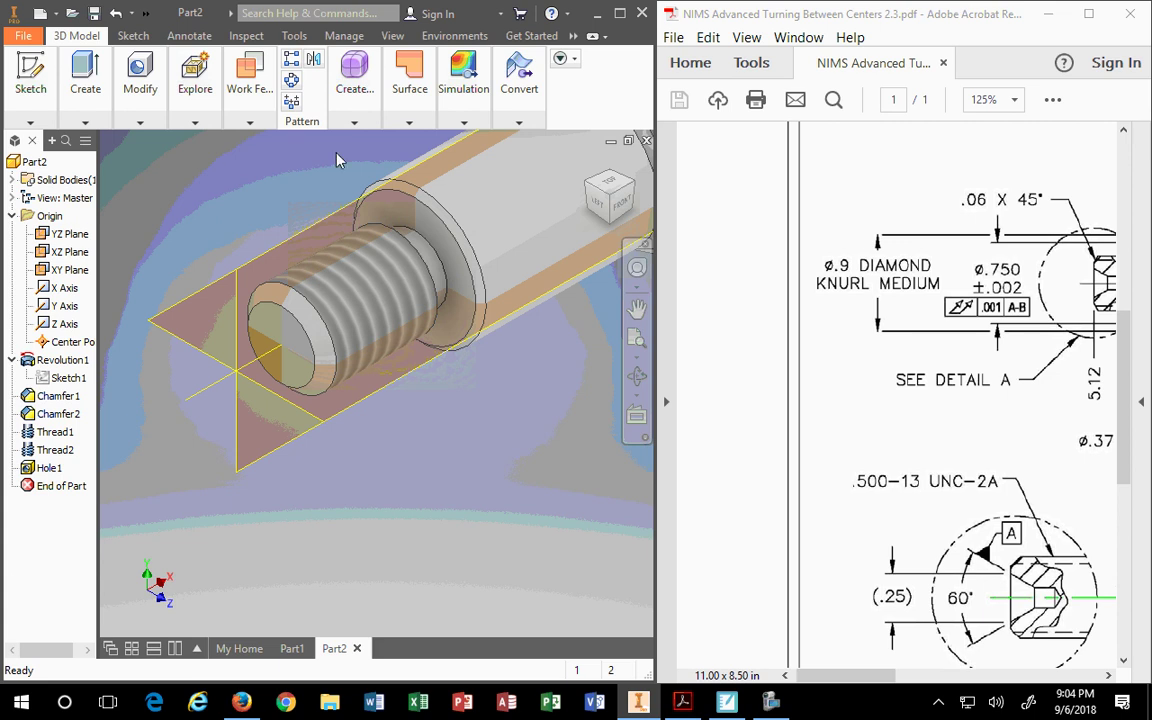
click(139, 85)
click(133, 158)
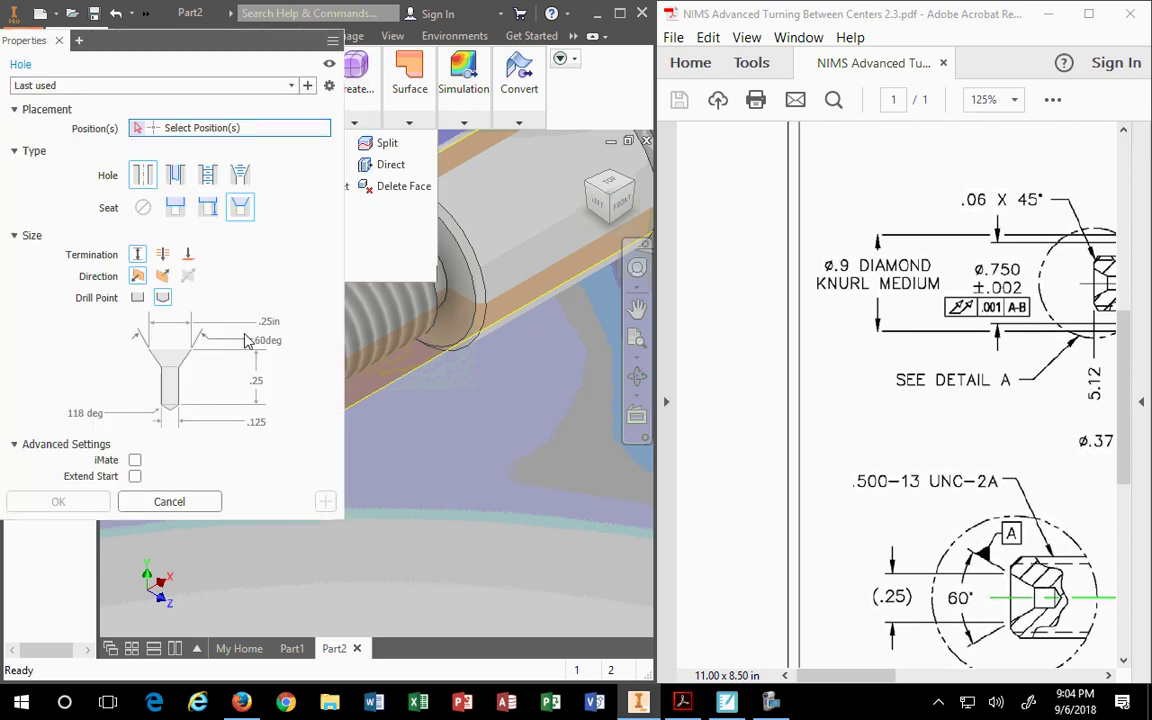
drag(150, 33, 655, 172)
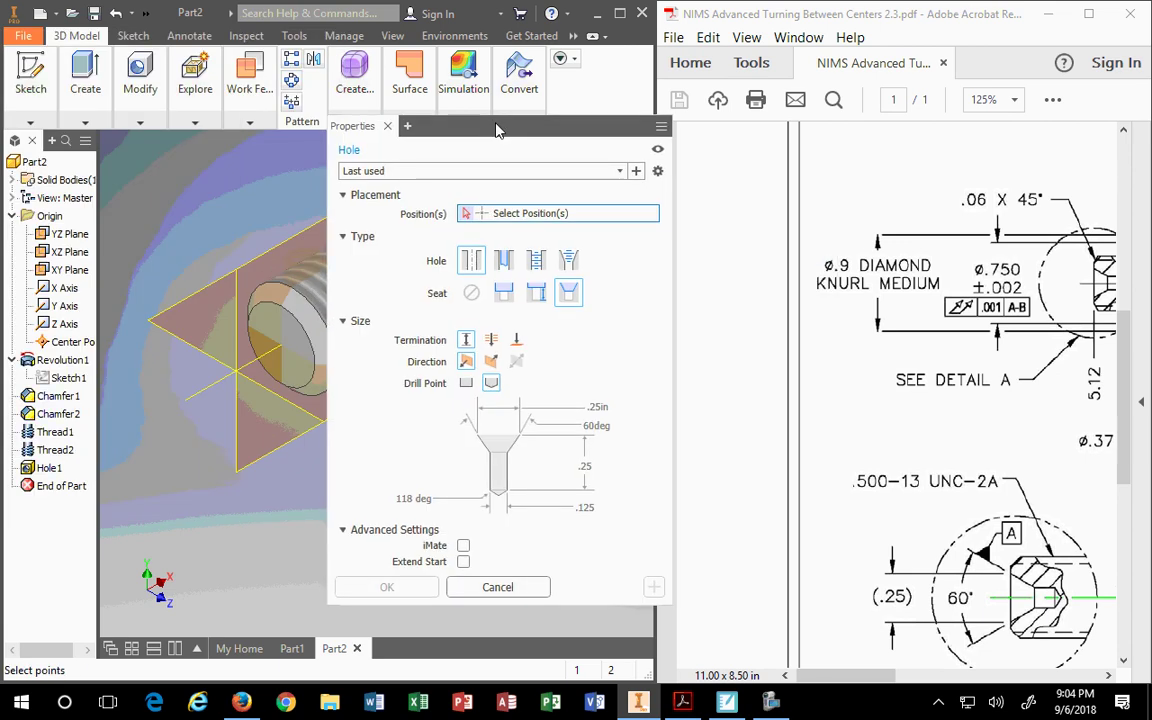
click(270, 334)
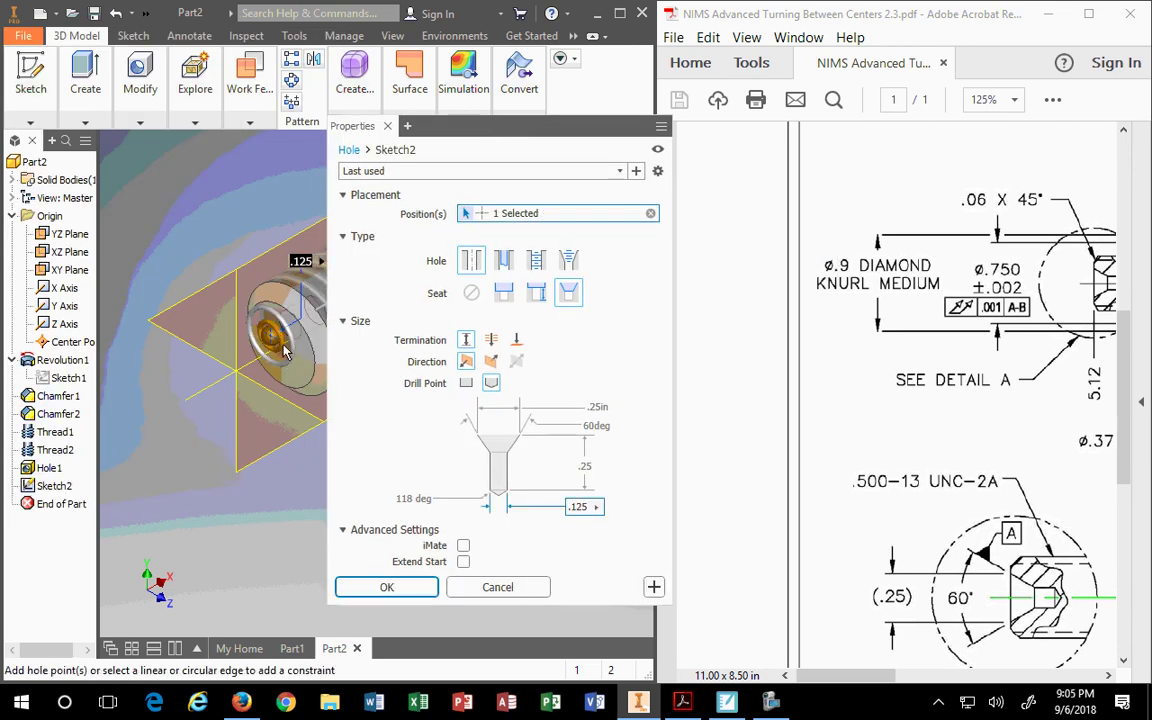
click(72, 341)
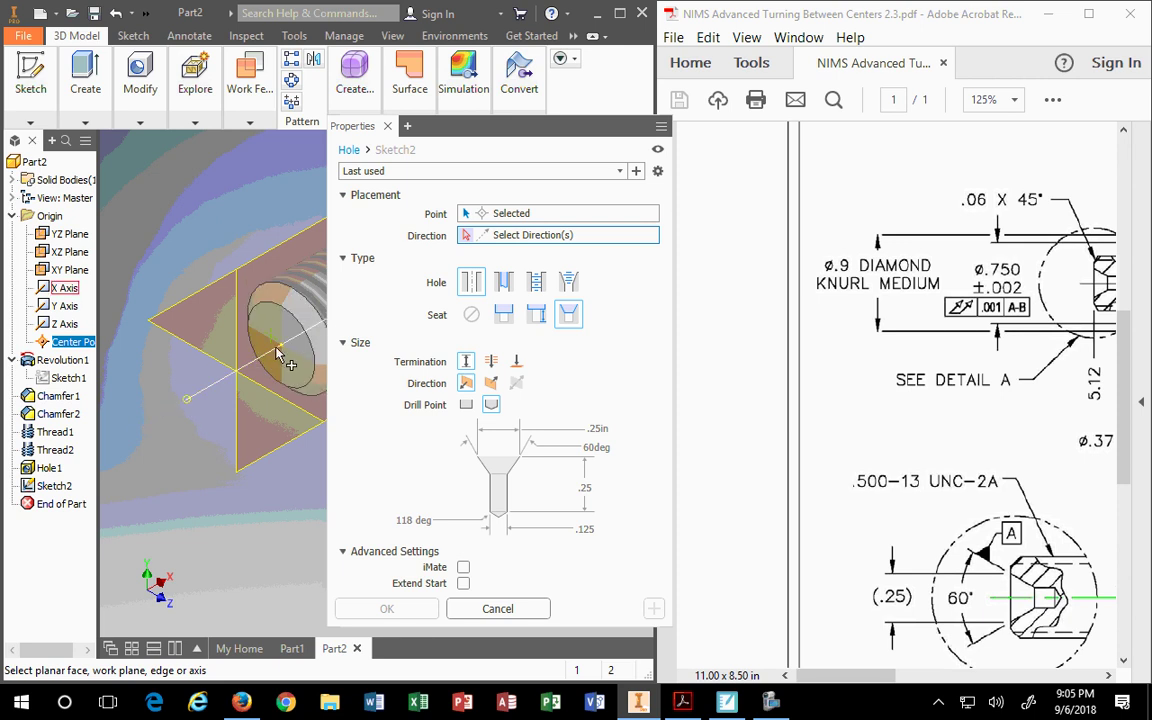
click(214, 385)
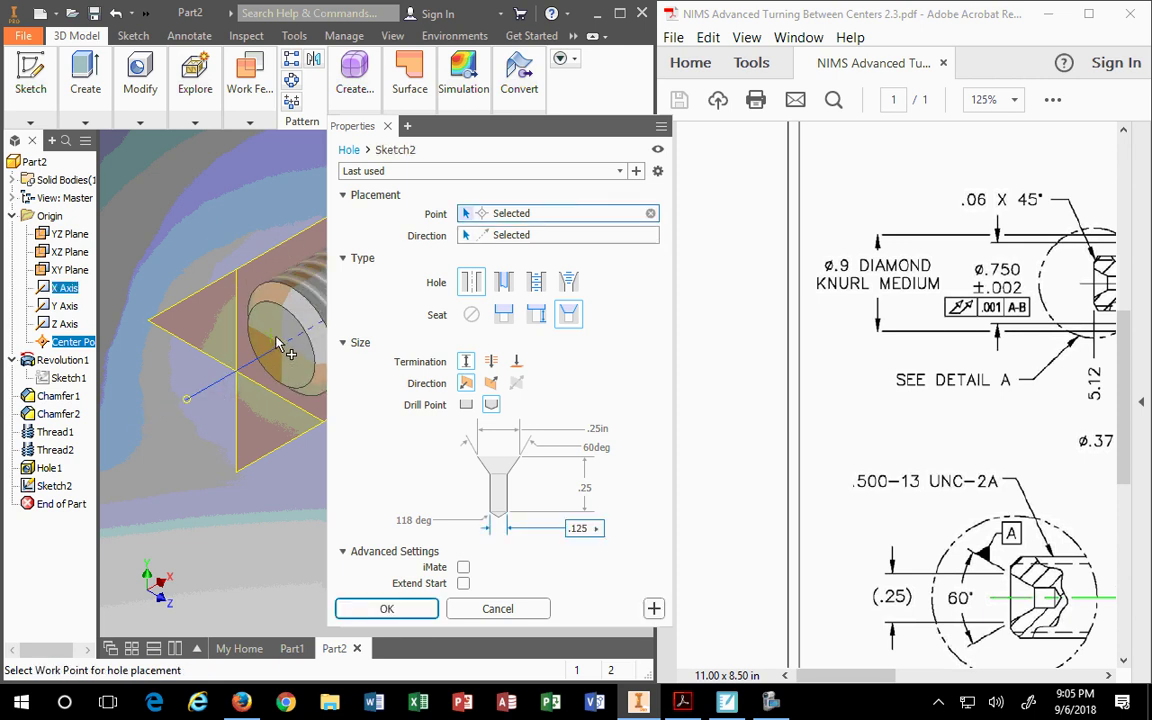
click(498, 610)
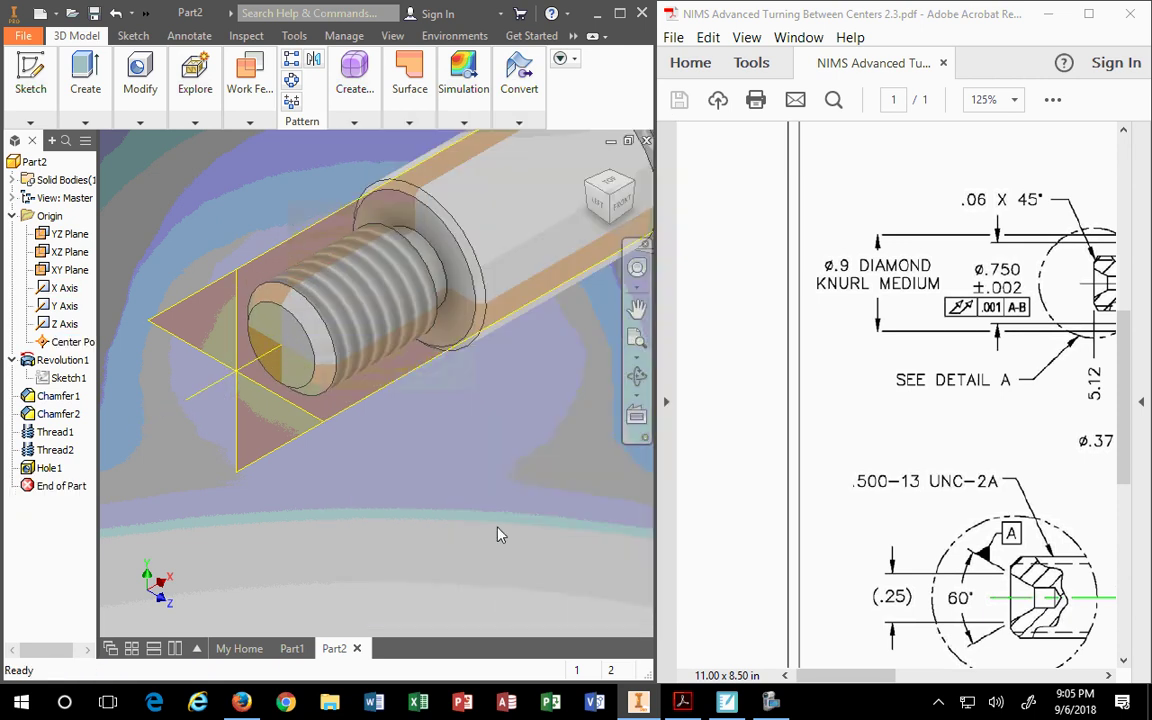
- Zoom in and turn on Sketch1's visibility to overlay its profile and Ø.500 dimension
scroll(283, 360, up, 2)
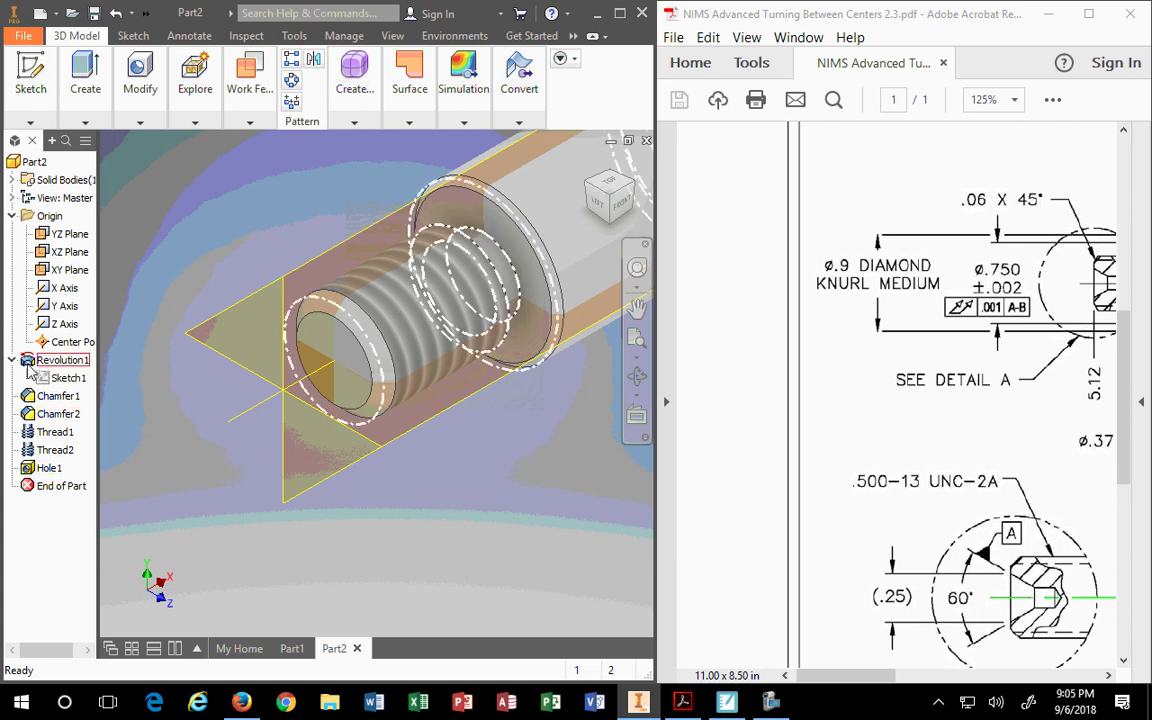
click(62, 379)
right_click(59, 374)
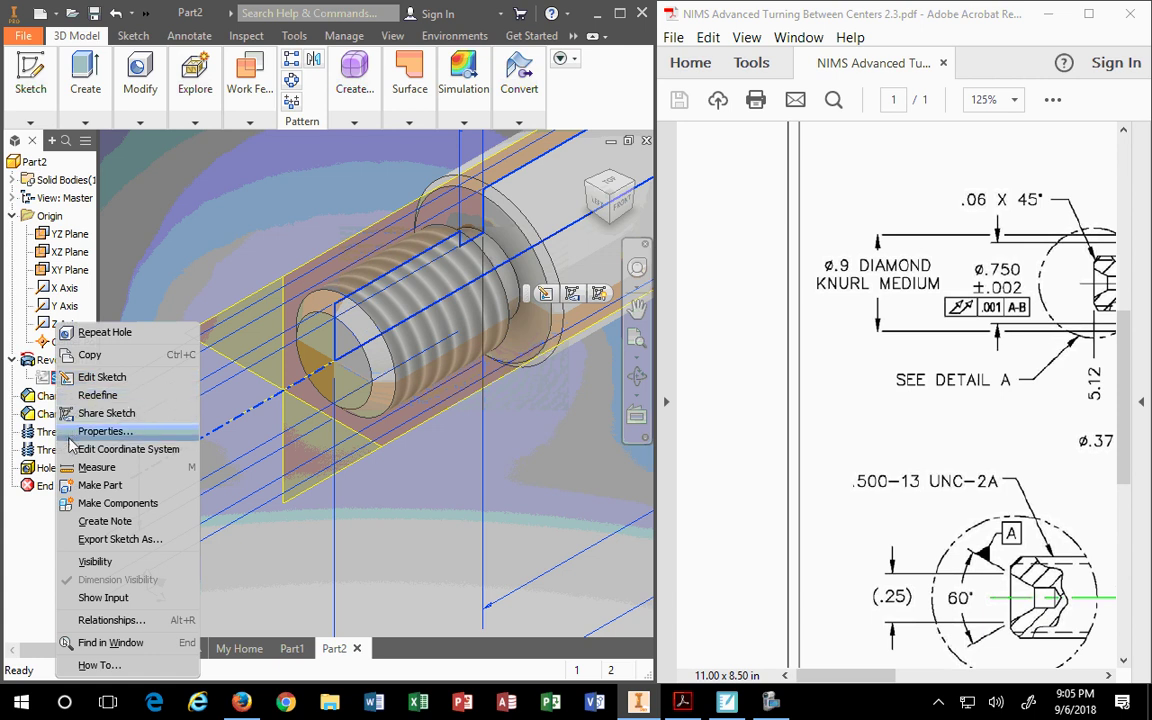
click(95, 561)
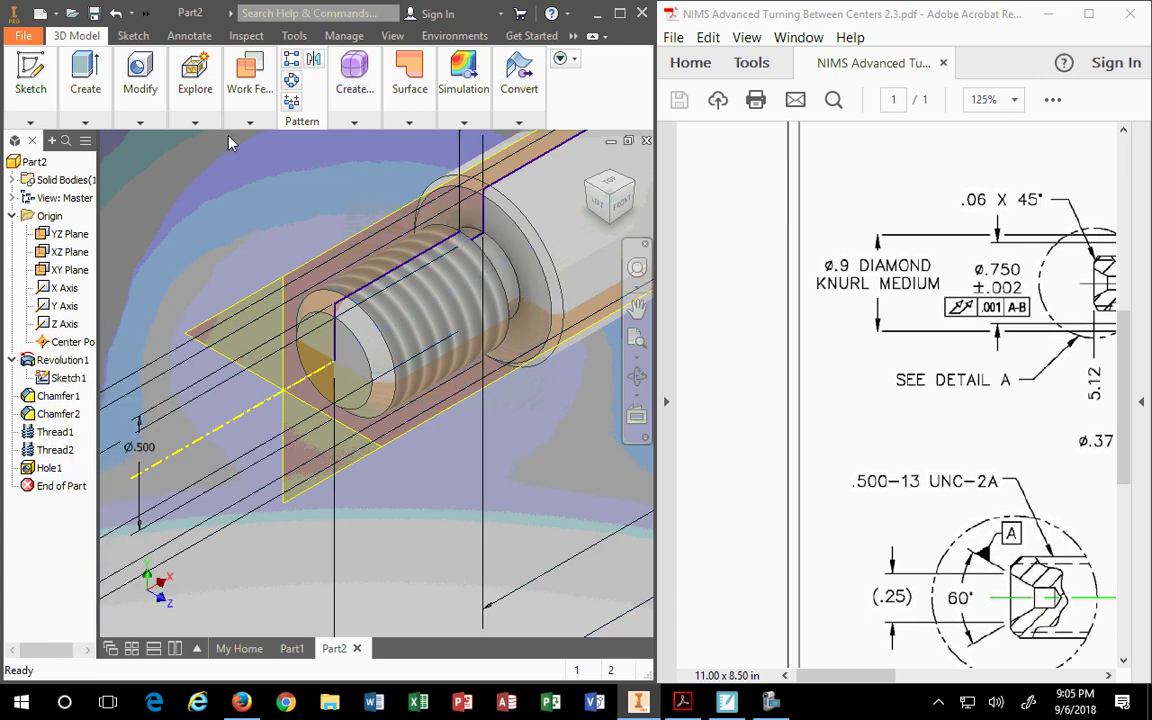
mouse_move(104, 118)
mouse_move(140, 105)
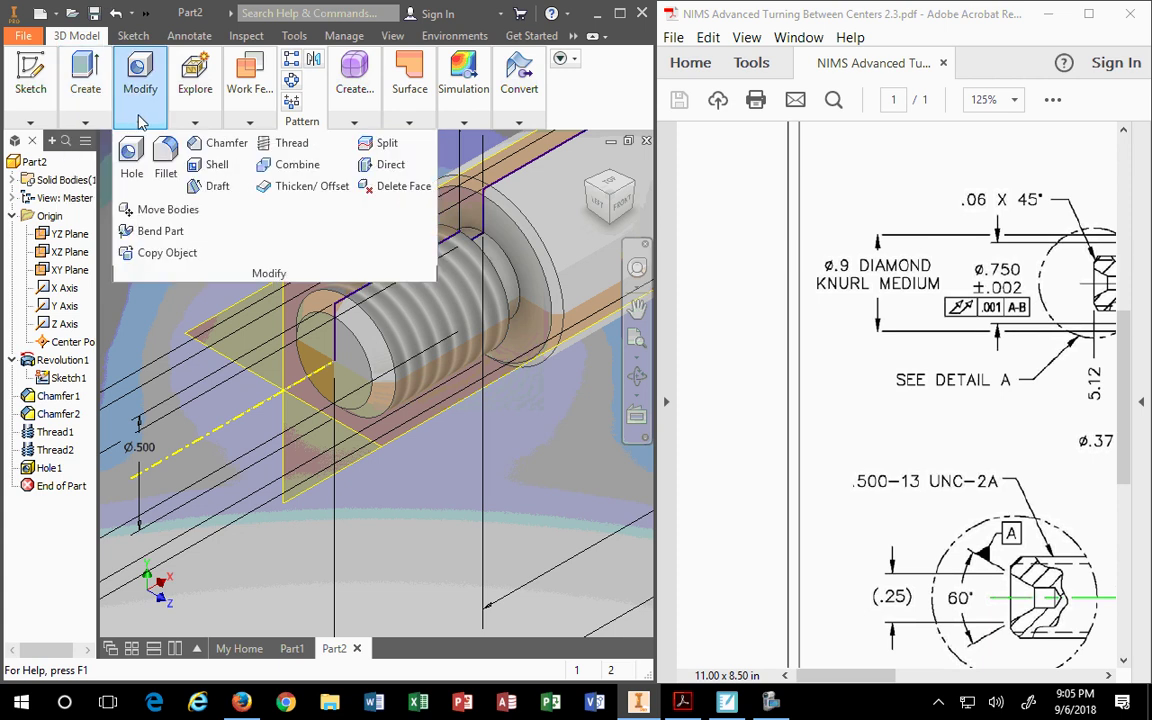
click(137, 173)
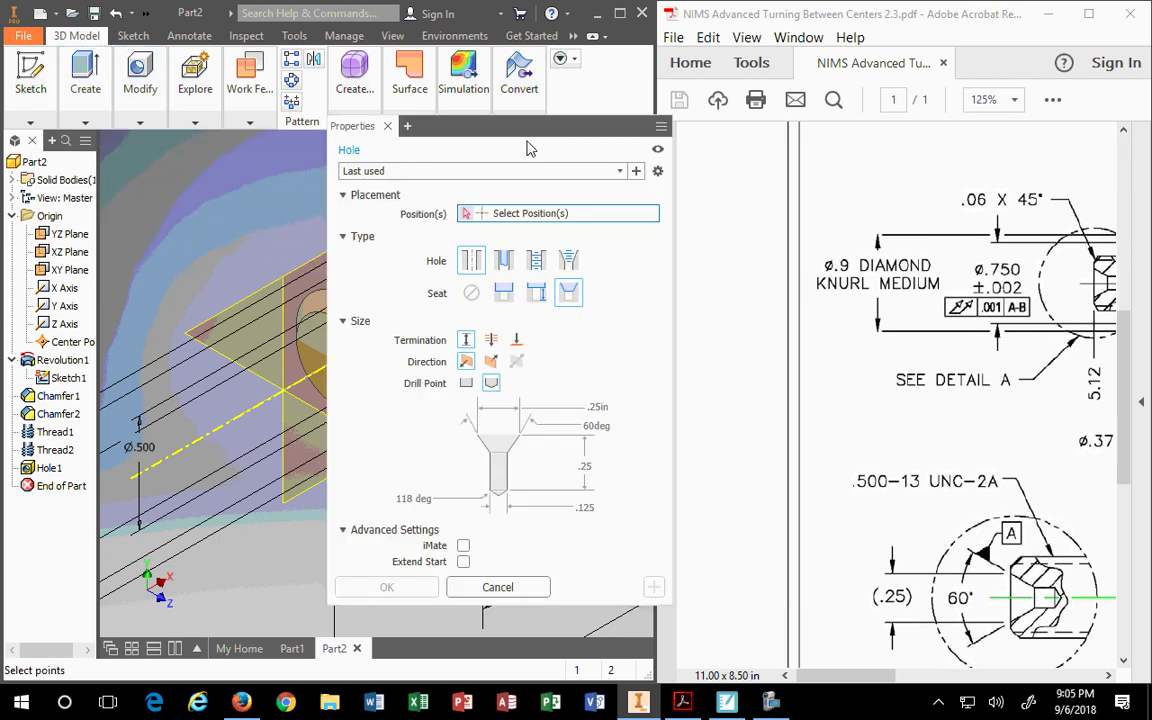
drag(485, 125, 687, 66)
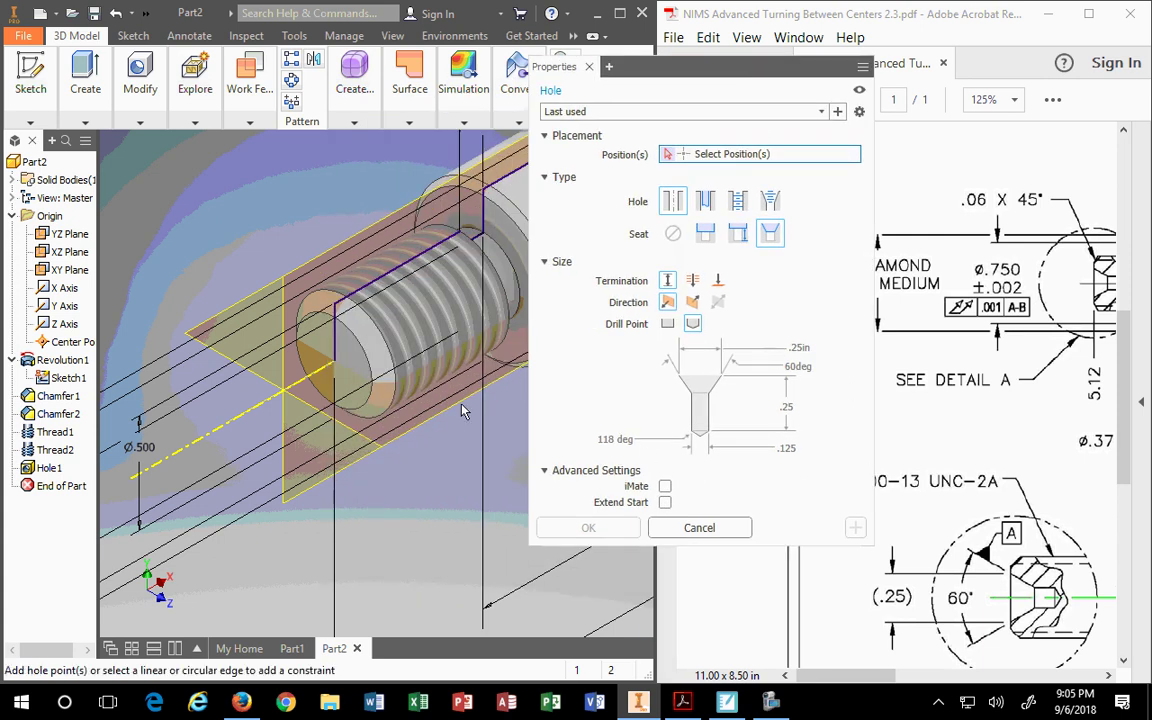
click(335, 368)
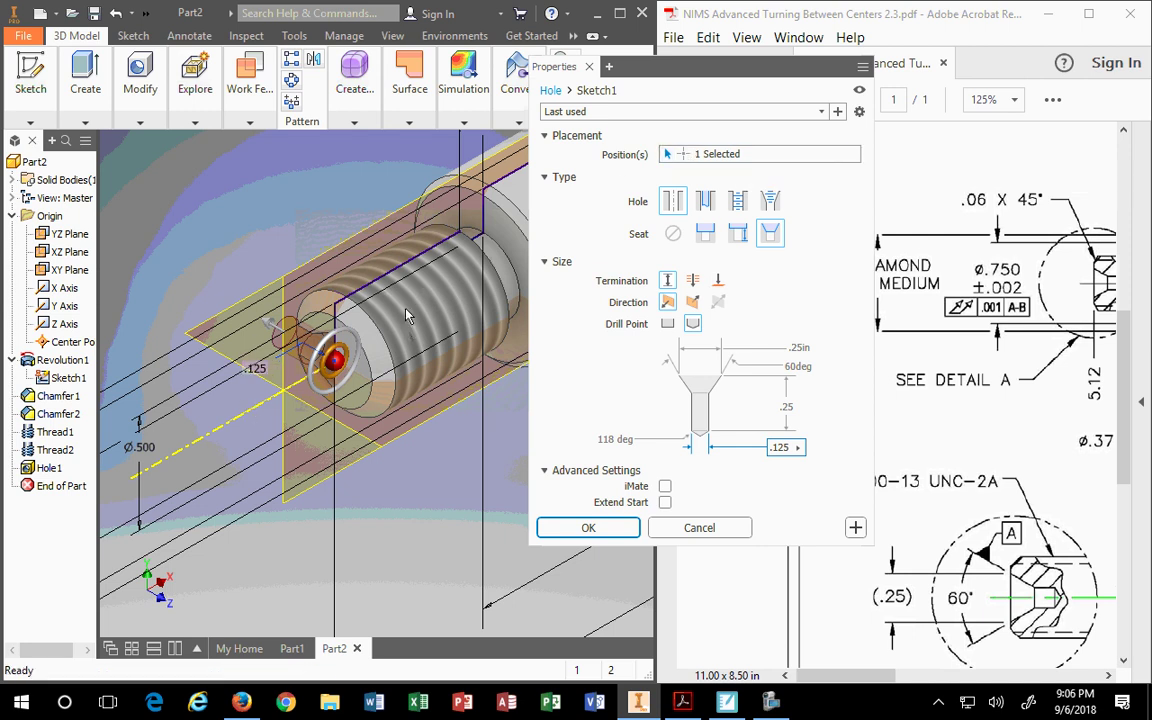
key(Return)
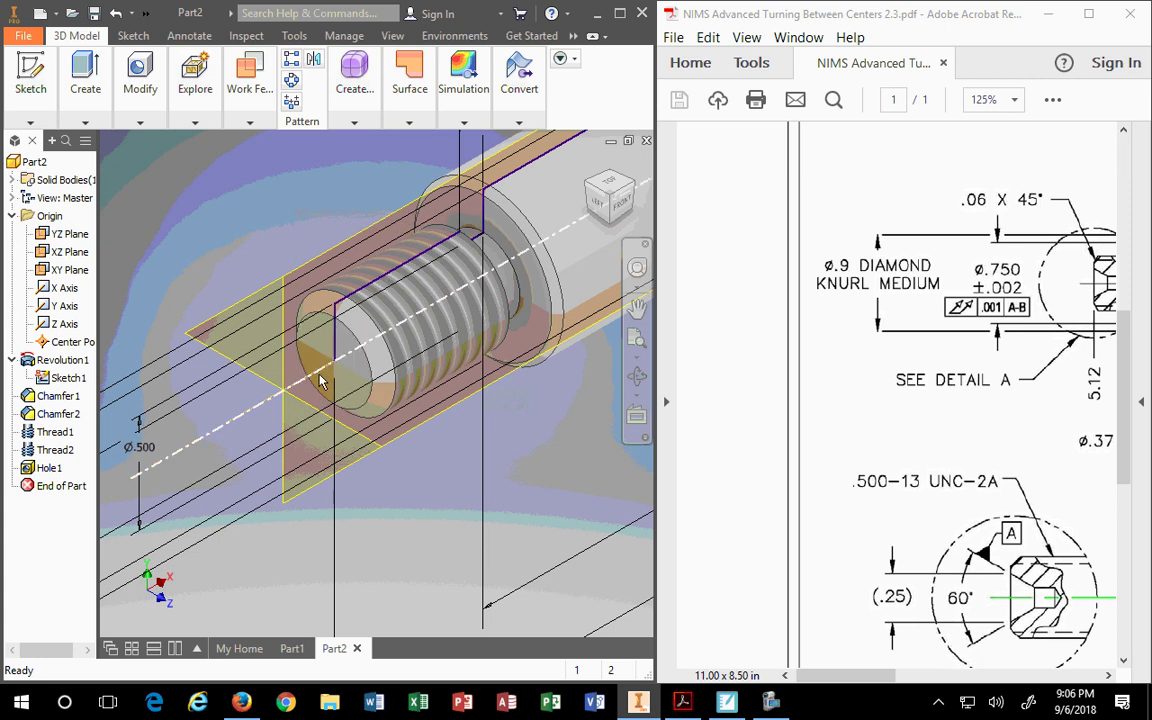
click(331, 390)
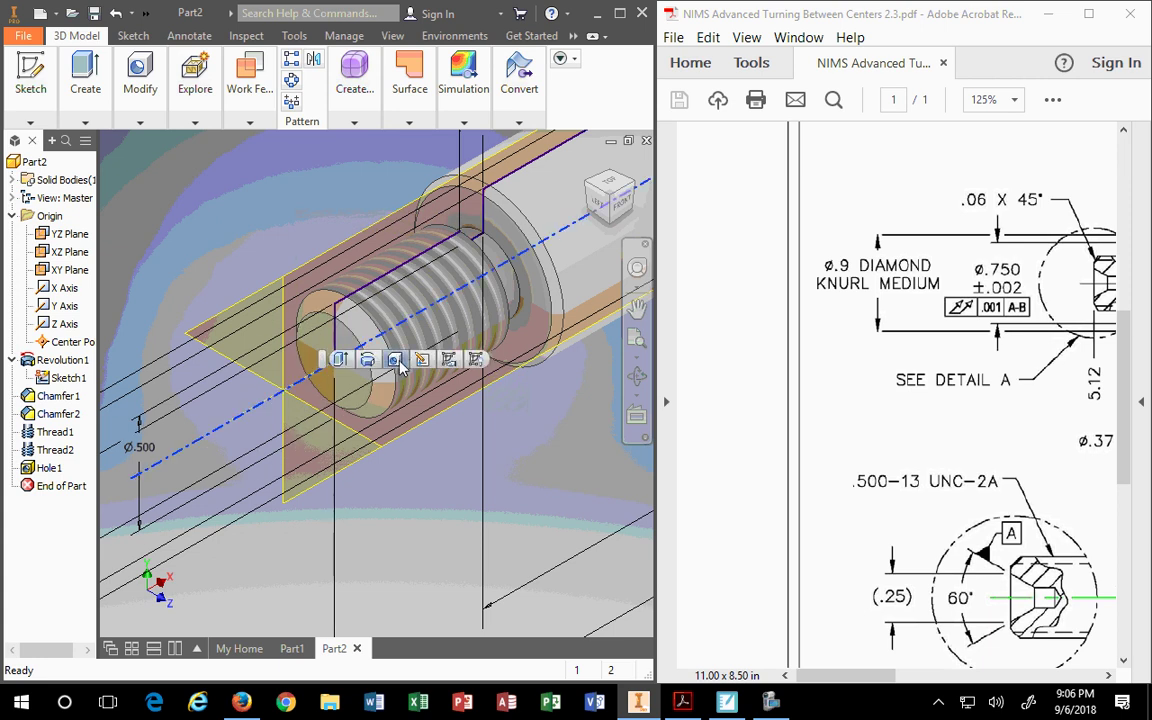
click(340, 359)
click(336, 362)
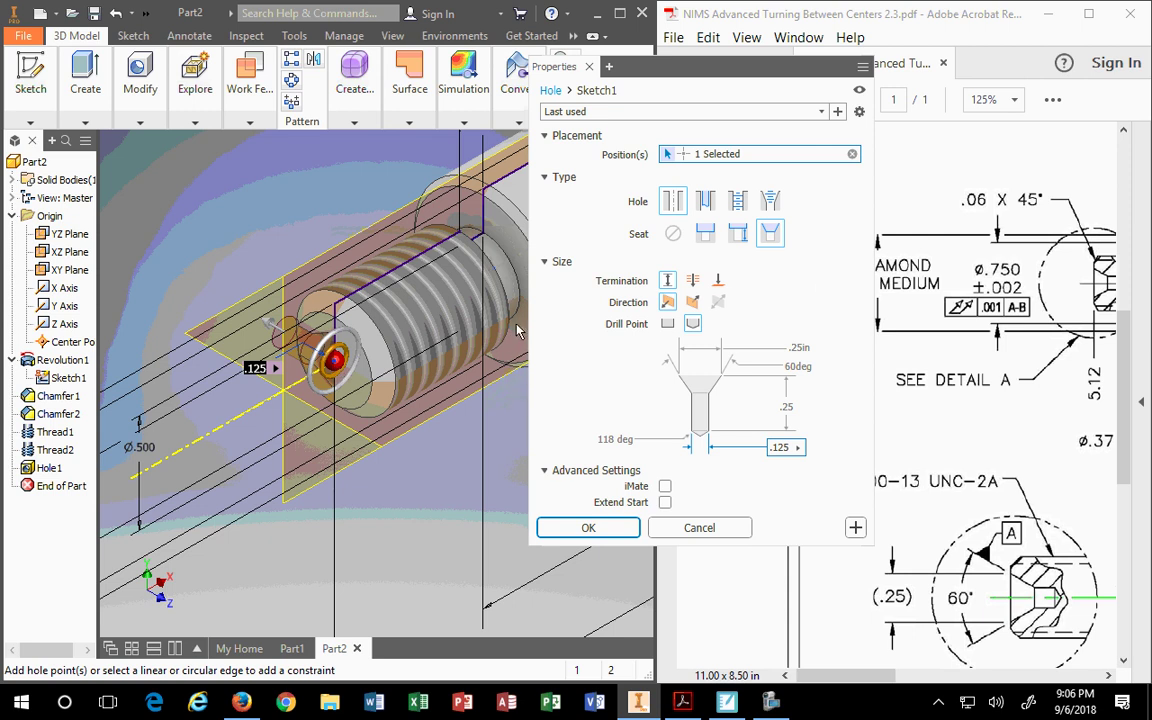
click(855, 527)
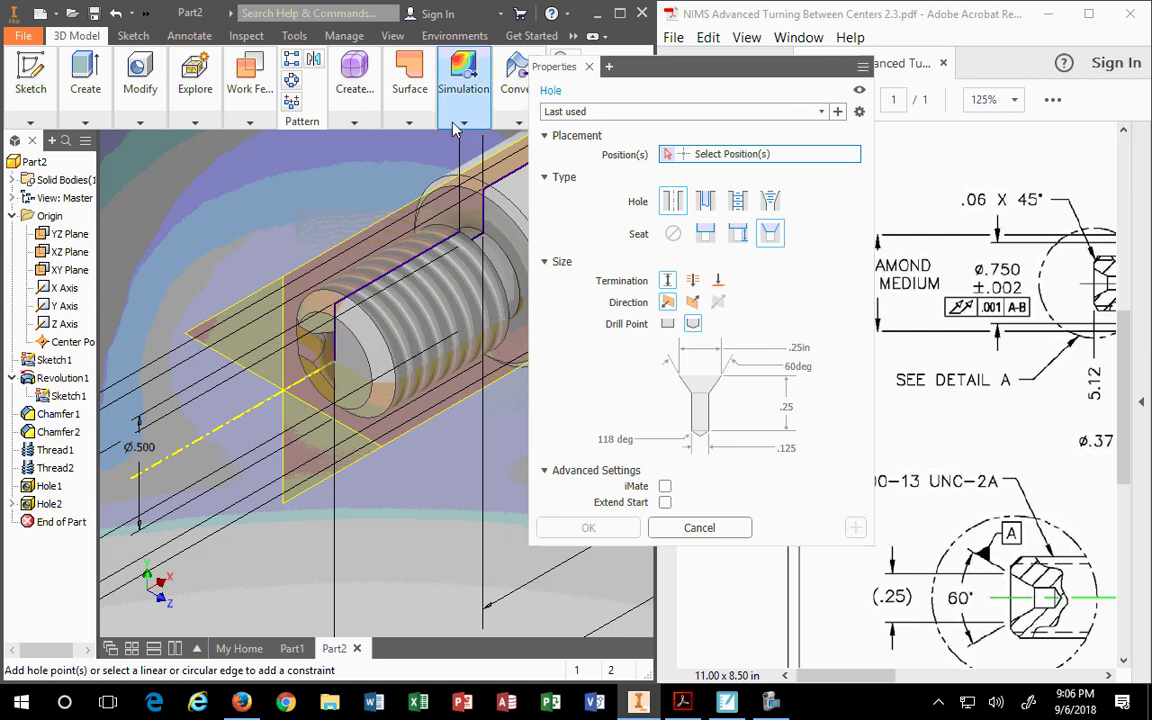
click(117, 15)
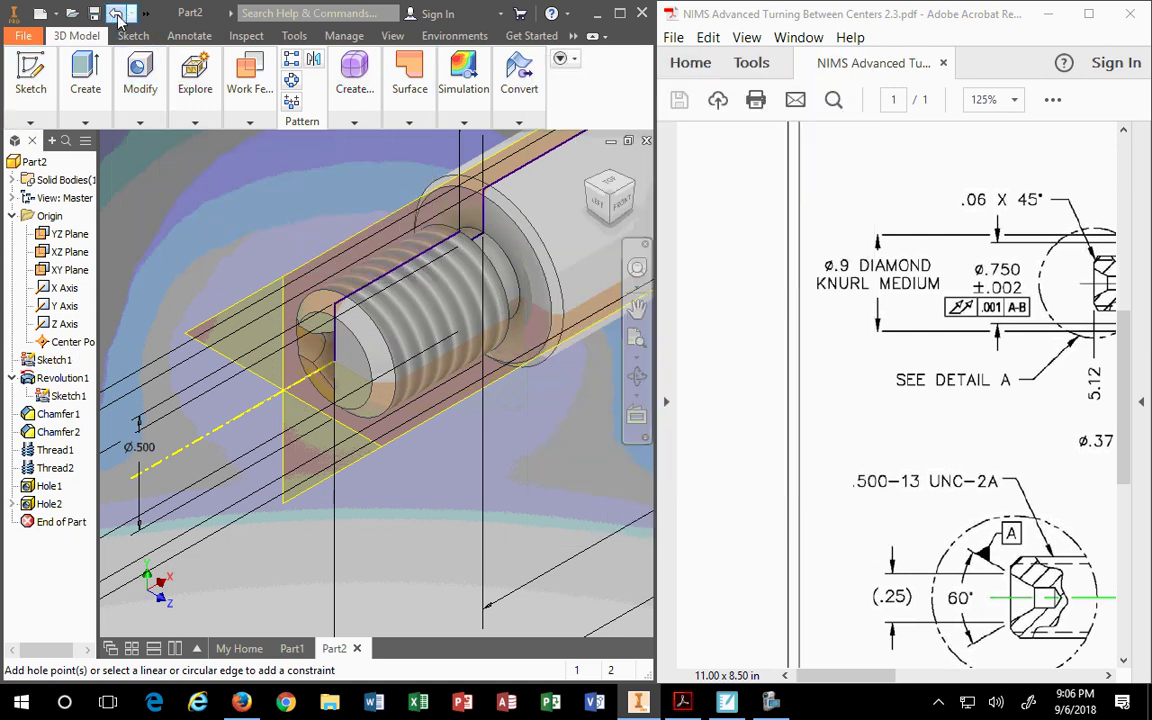
click(117, 15)
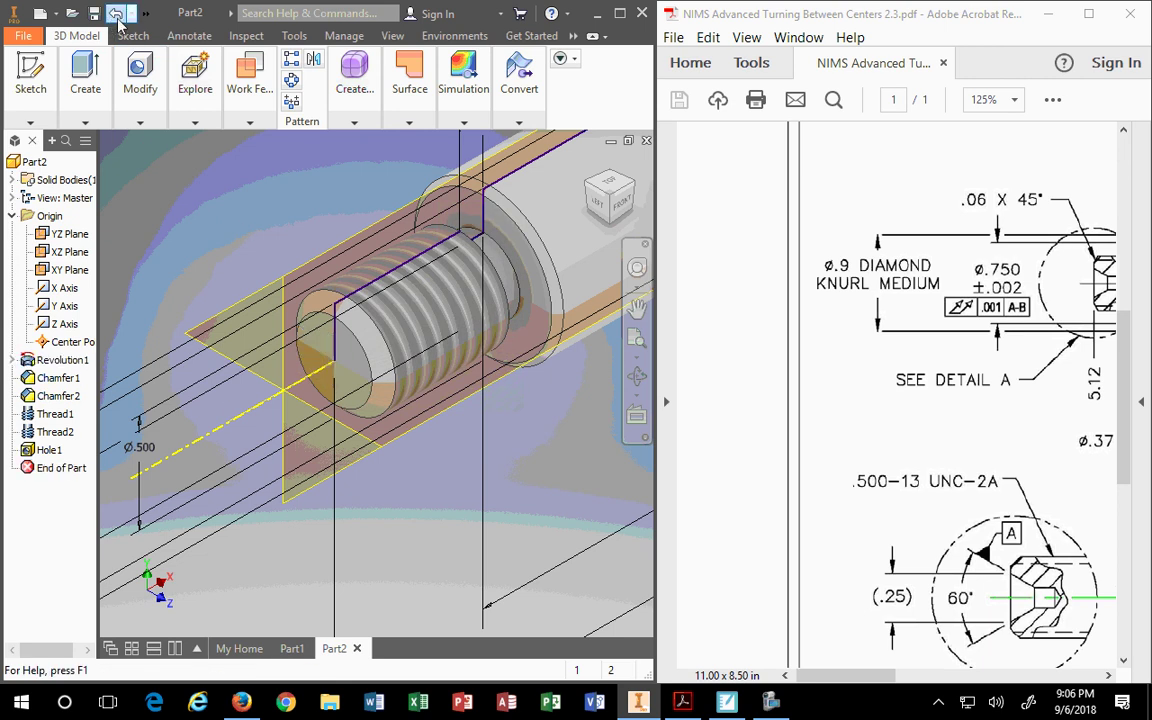
- Undo the last change and start a hole on the threaded end face
click(85, 90)
click(344, 349)
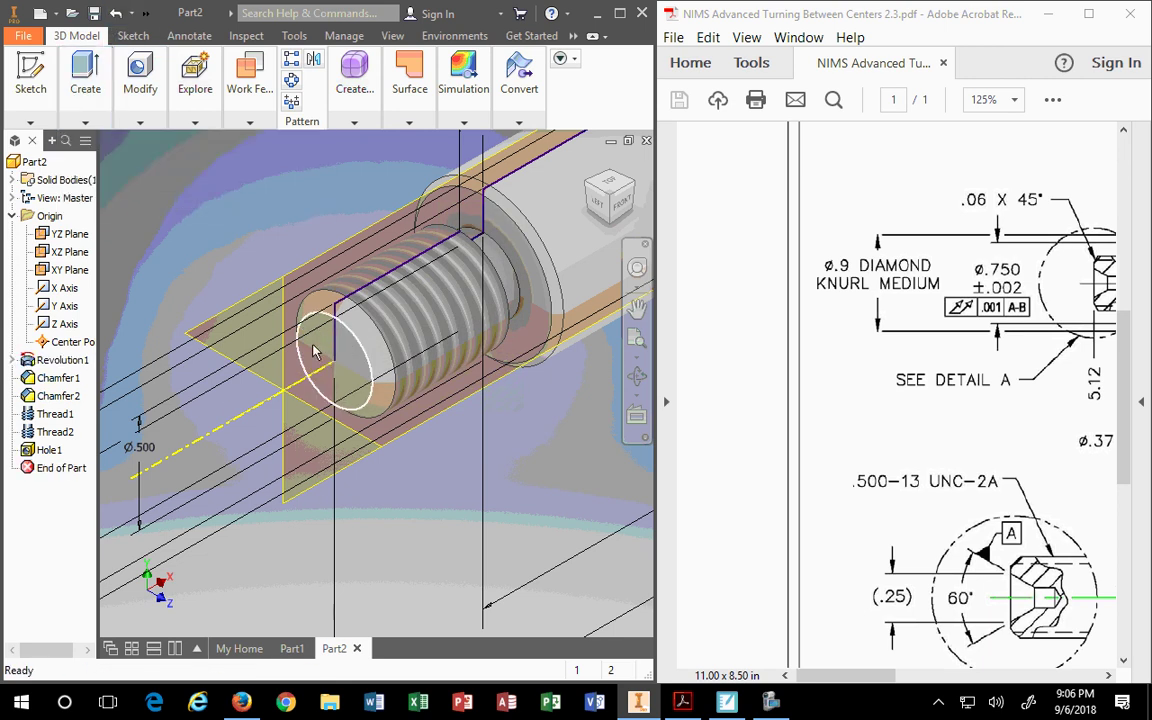
click(140, 85)
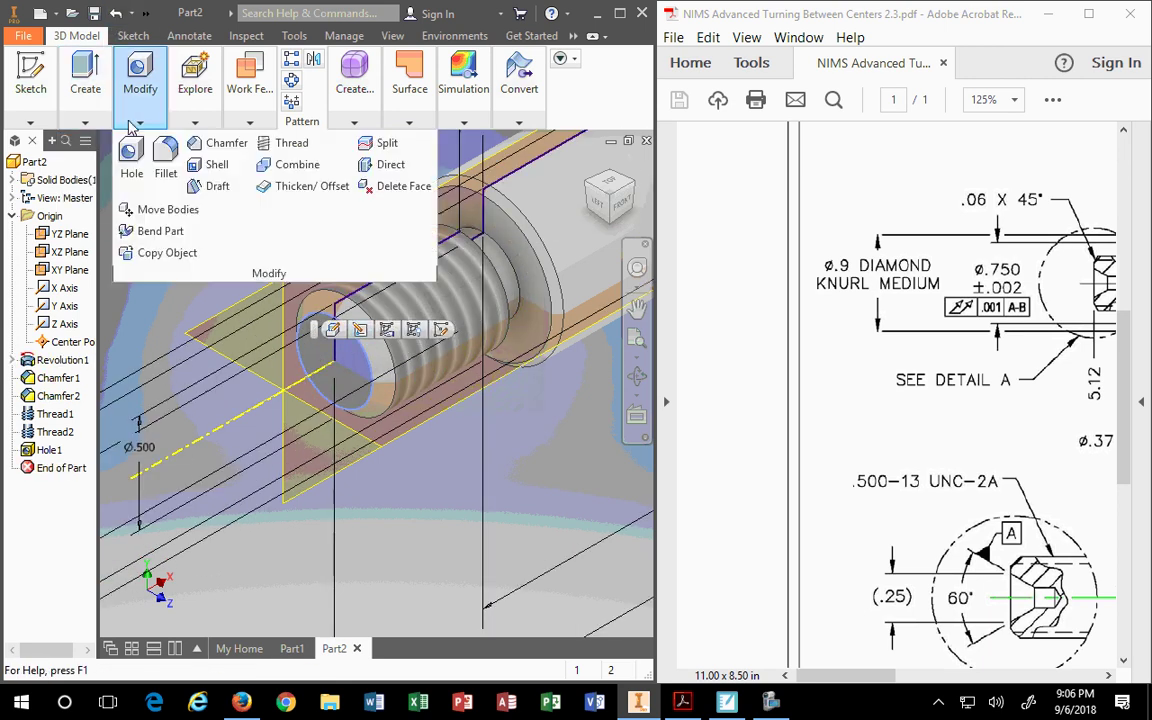
click(131, 160)
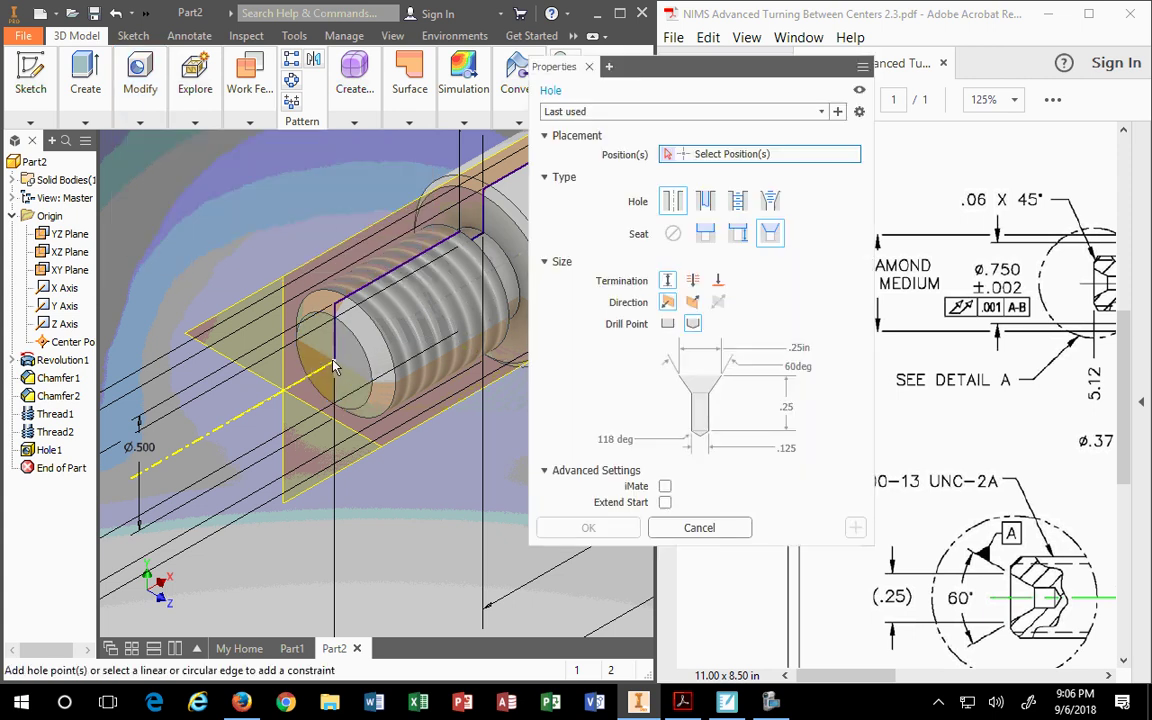
click(336, 367)
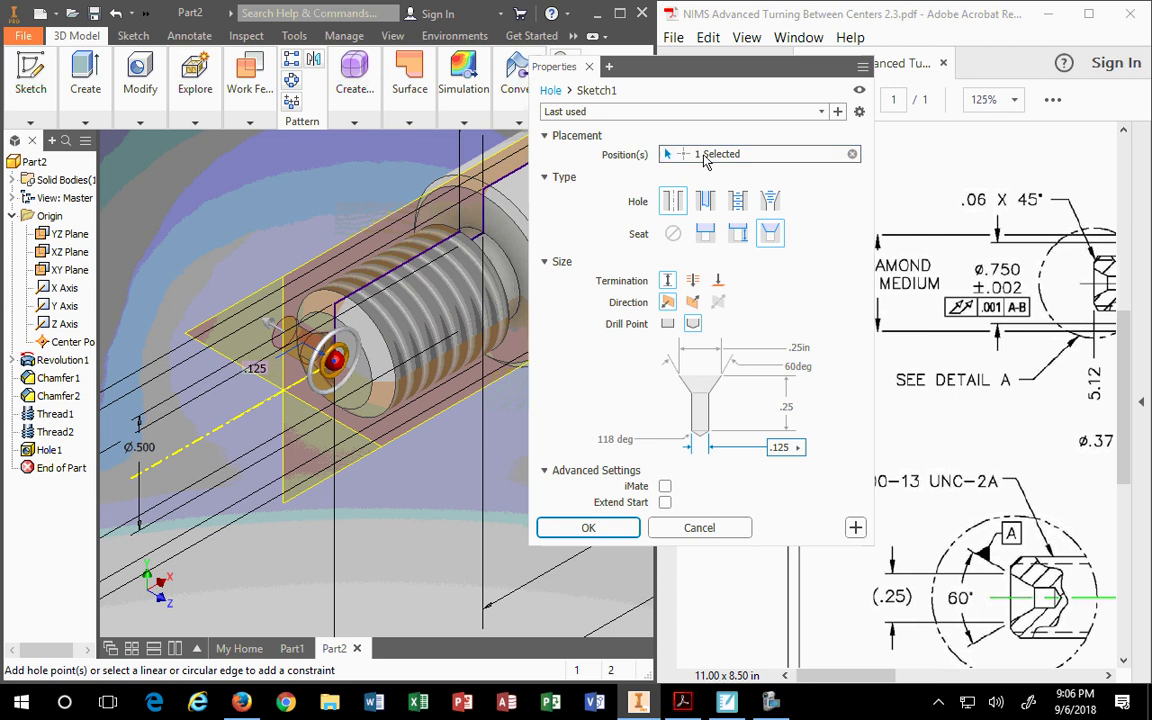
- Center the .125 countersunk drill hole on the shaft axis and create Hole2
click(852, 154)
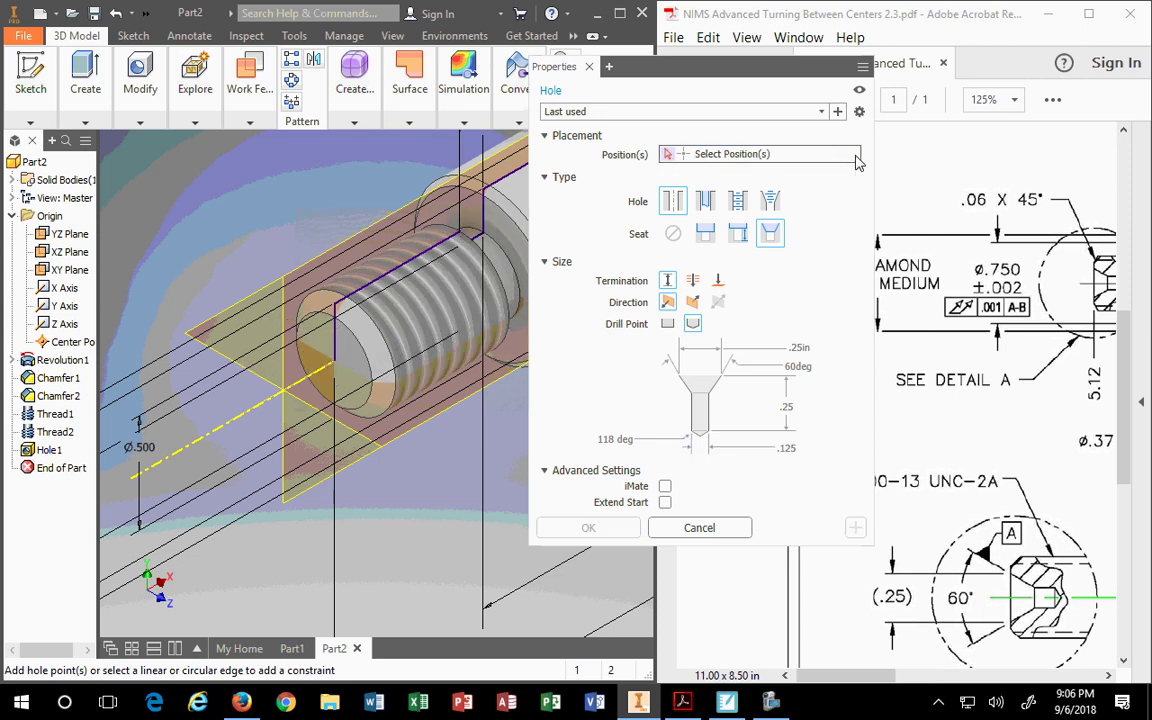
click(327, 368)
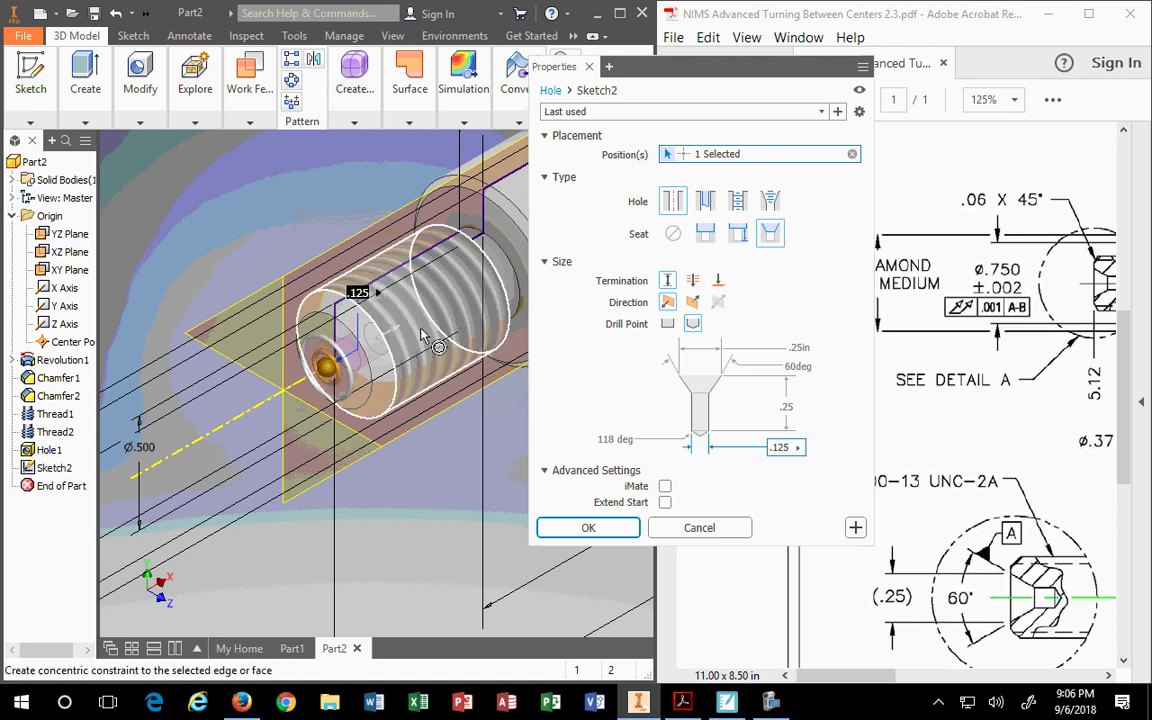
scroll(333, 370, up, 5)
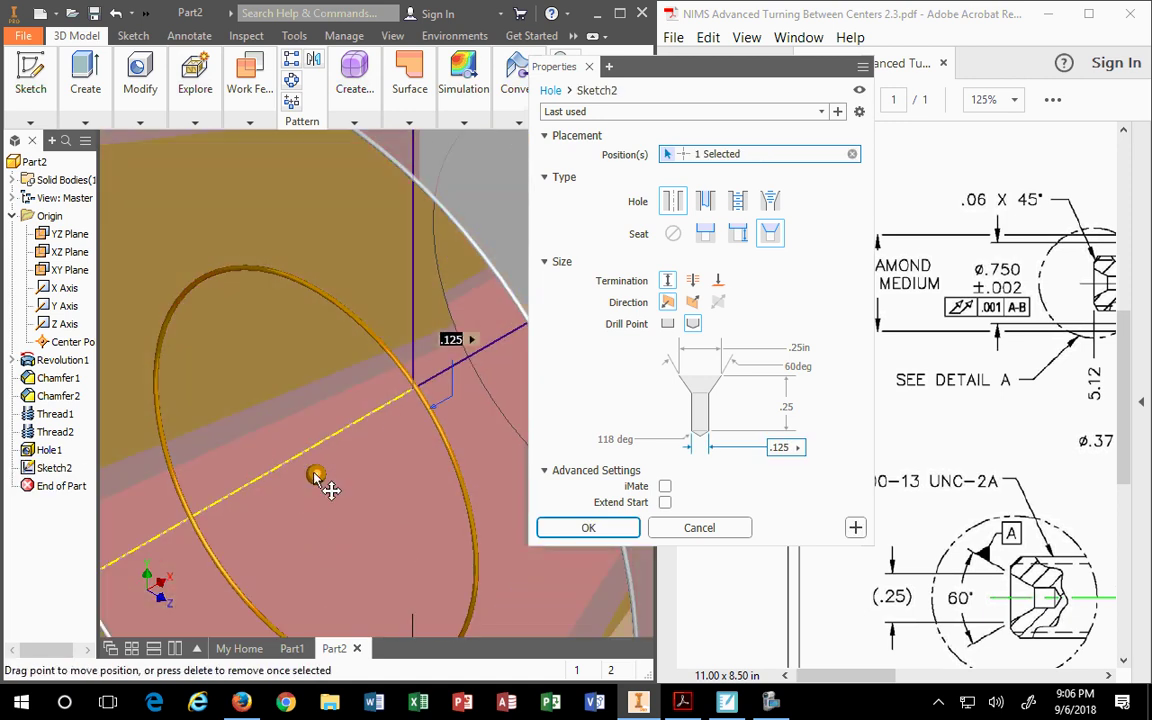
drag(316, 476, 412, 390)
scroll(413, 452, up, 4)
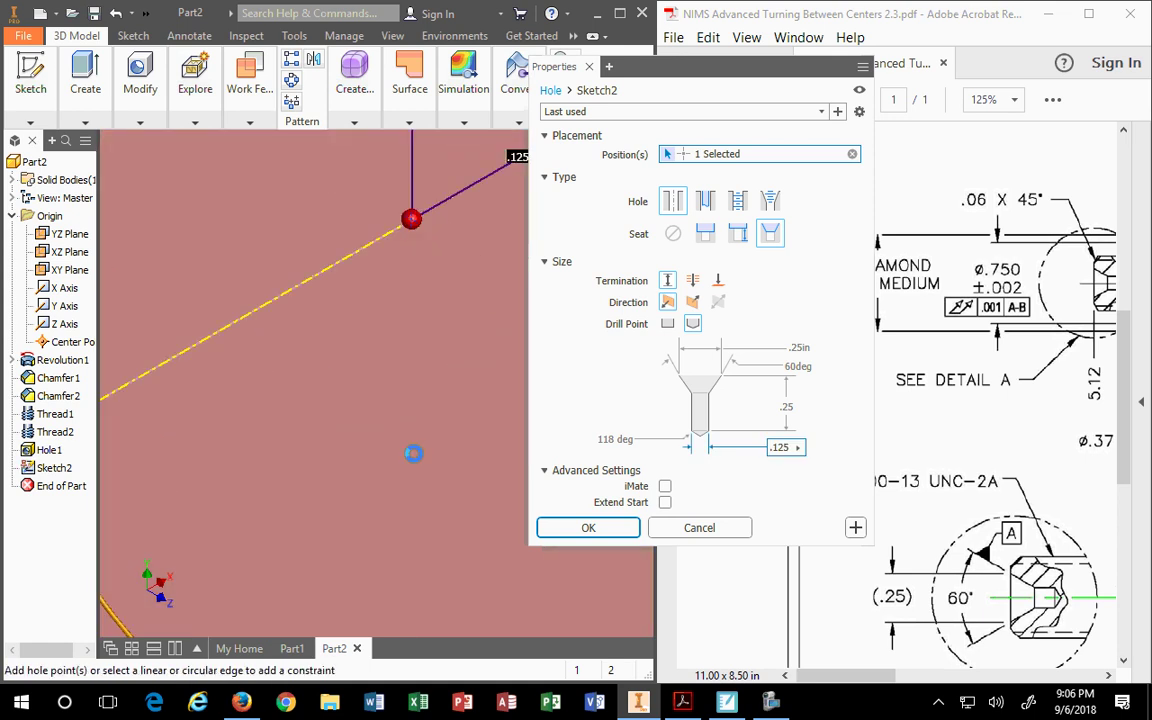
scroll(413, 452, down, 8)
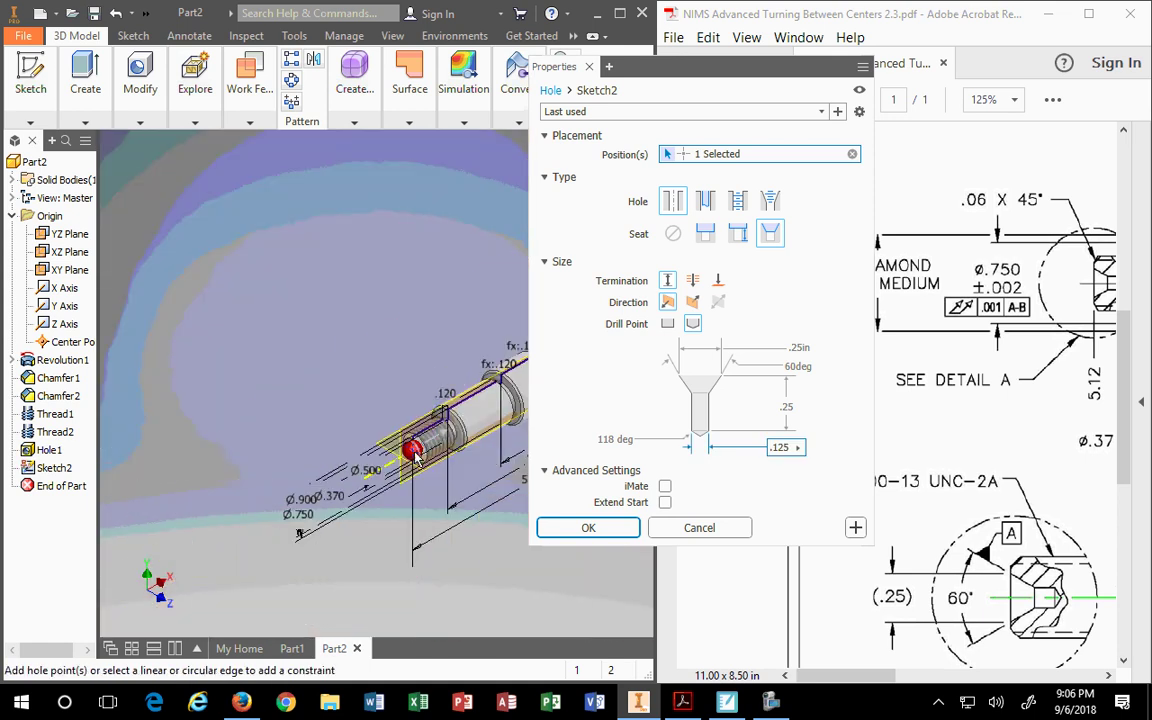
scroll(401, 395, up, 5)
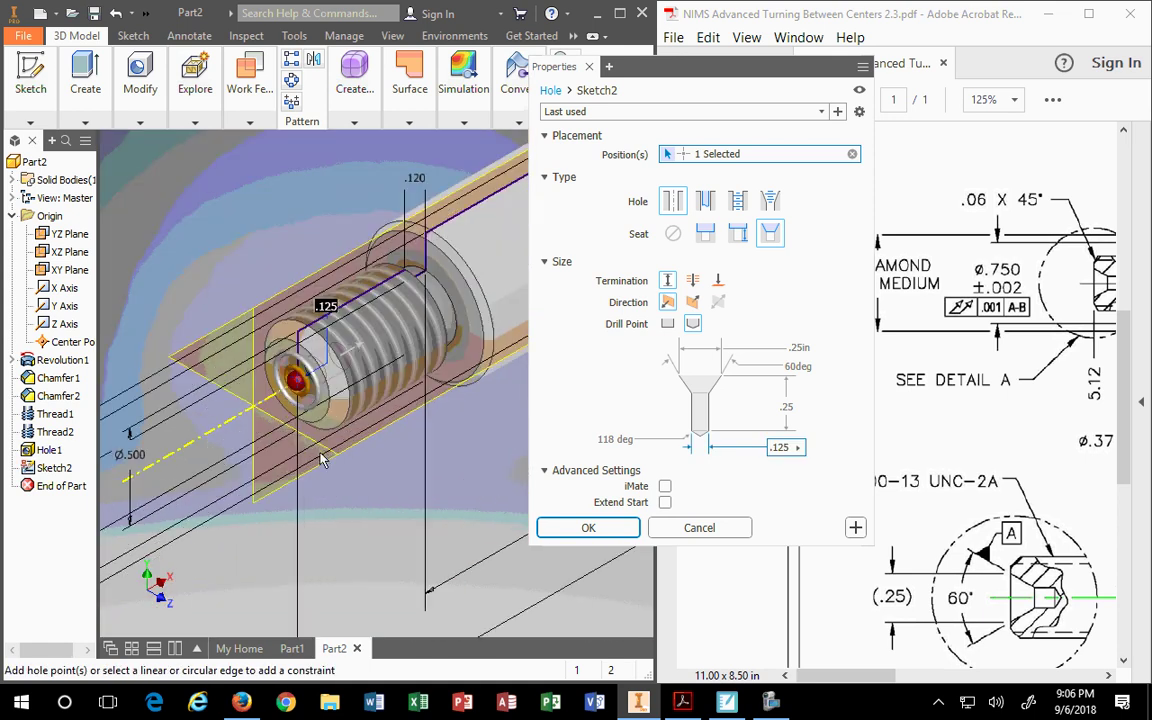
click(586, 527)
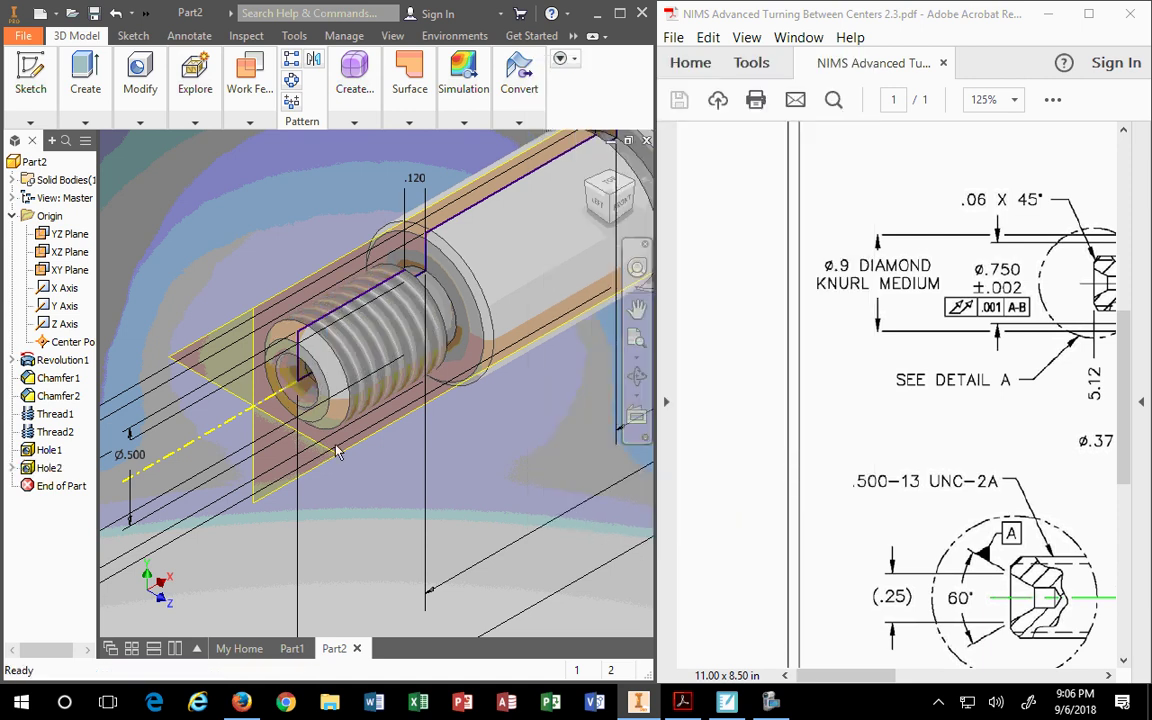
- Hide Sketch1 under Revolution1 so its profile lines and dimensions disappear
scroll(207, 402, down, 8)
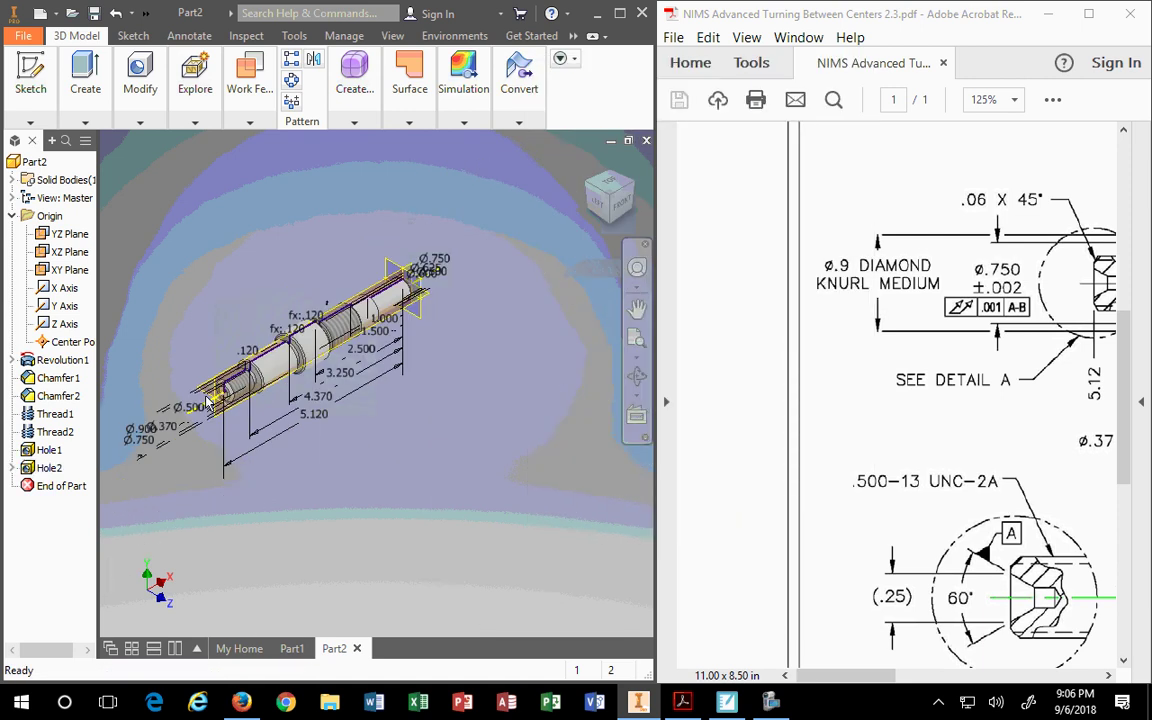
click(13, 360)
click(66, 378)
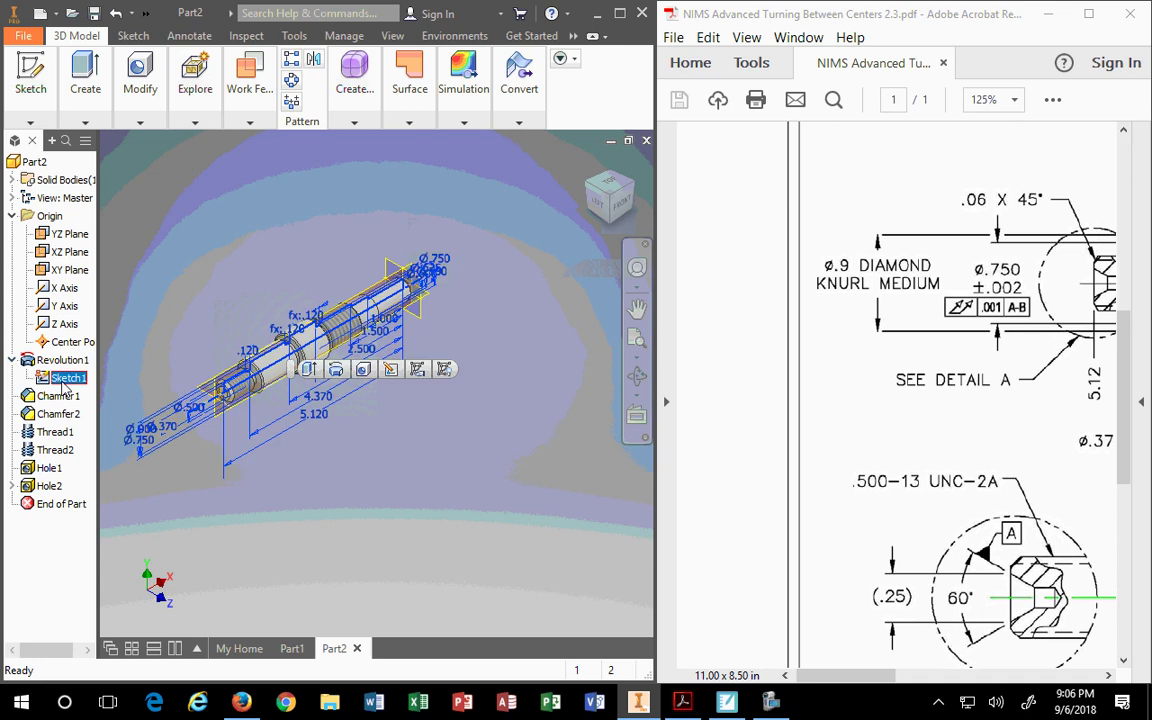
right_click(64, 385)
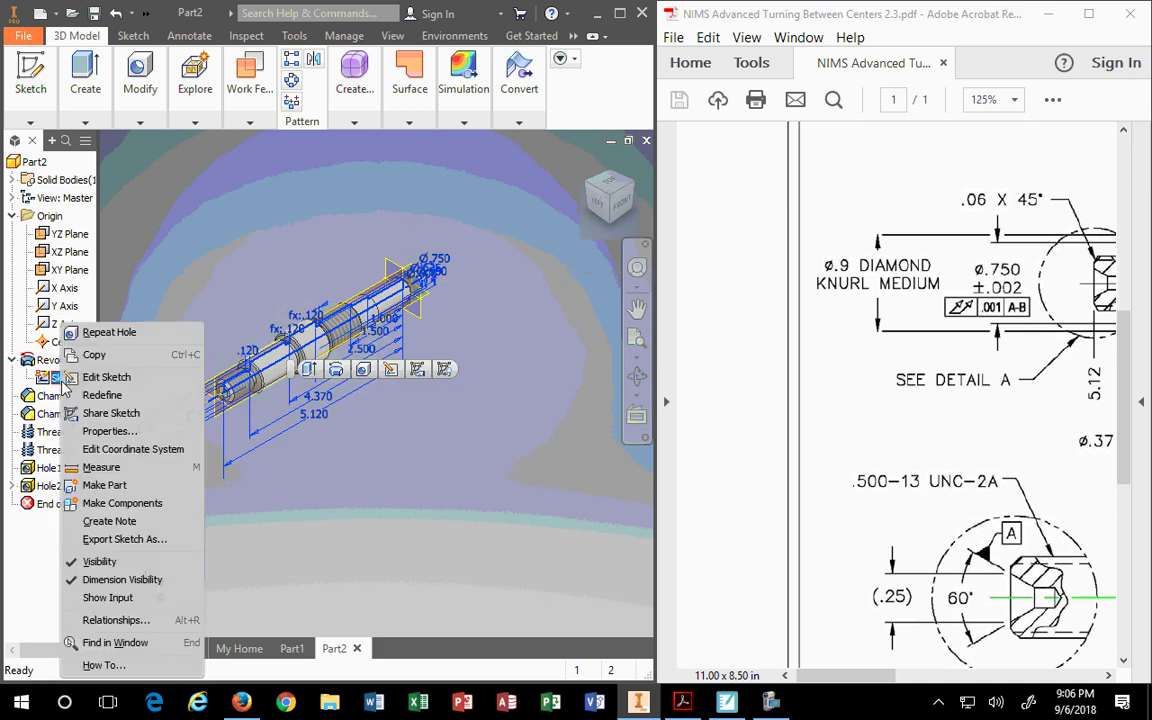
click(99, 561)
- Collapse the Hole2 and Revolution1 browser nodes and view the shaft from FRONT
click(13, 486)
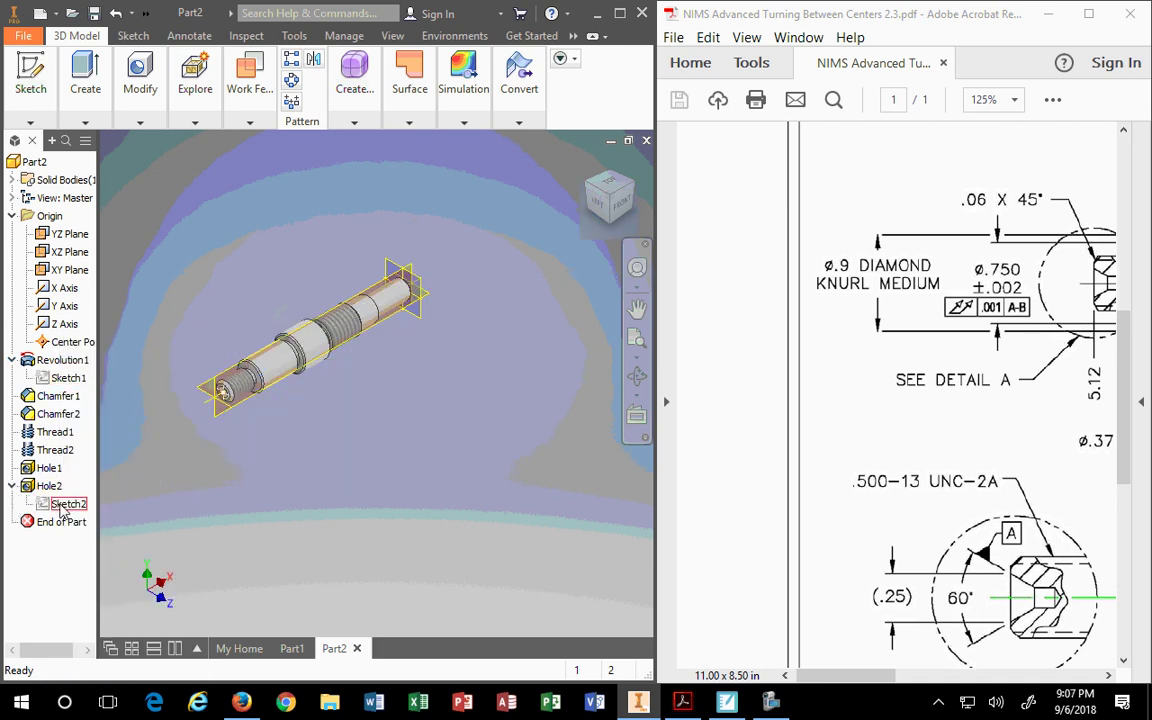
click(13, 486)
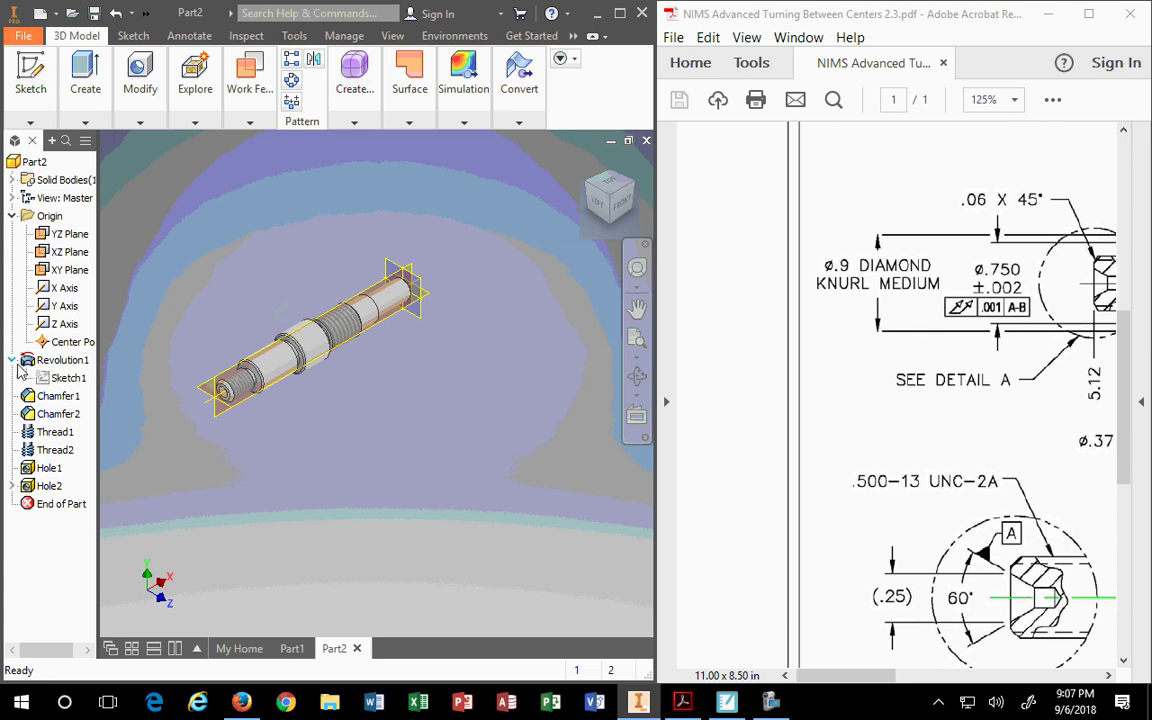
click(13, 360)
scroll(260, 388, down, 2)
scroll(255, 392, up, 6)
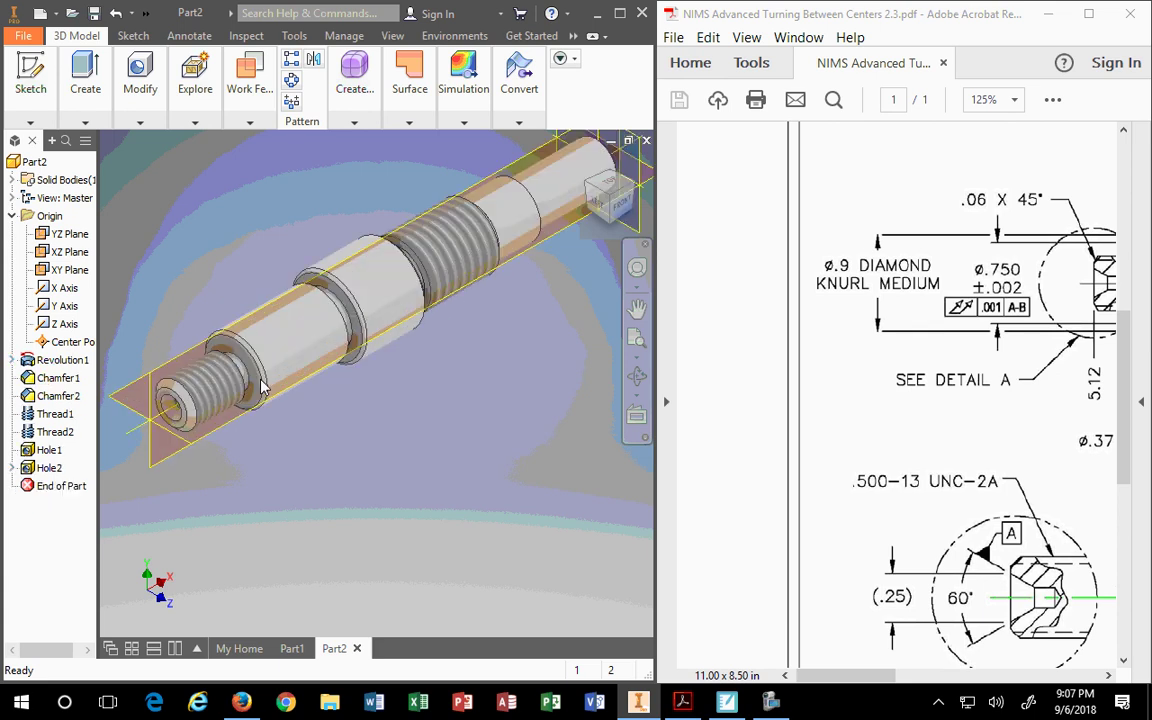
click(619, 200)
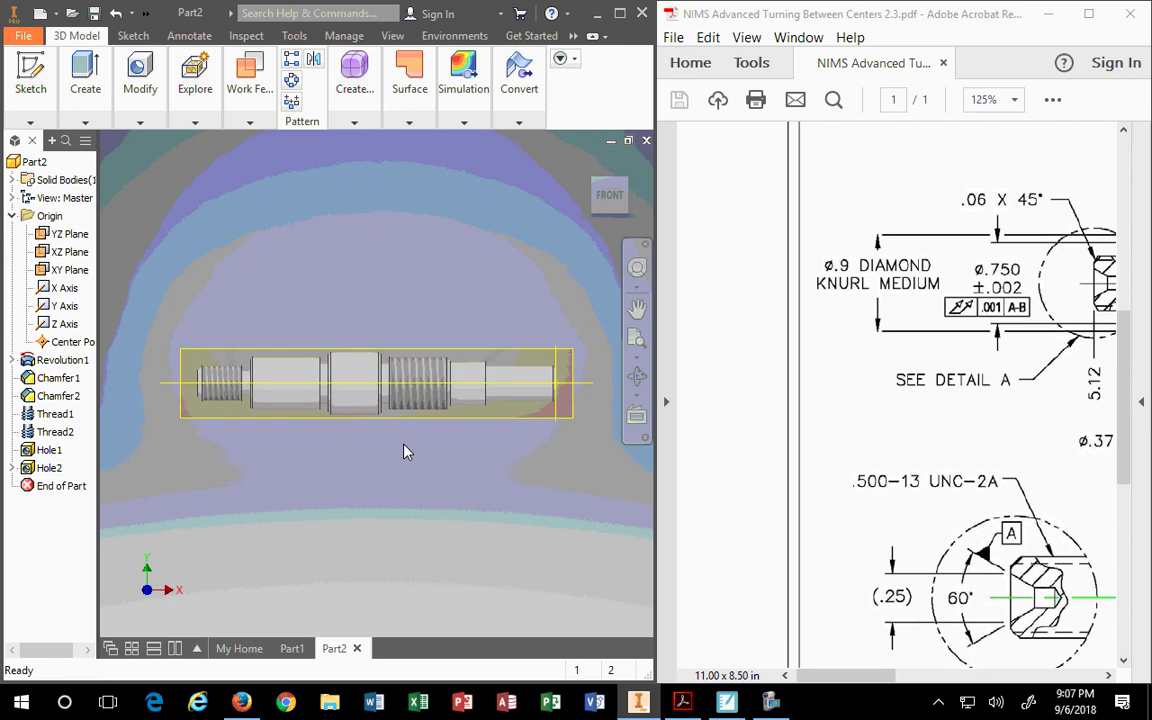